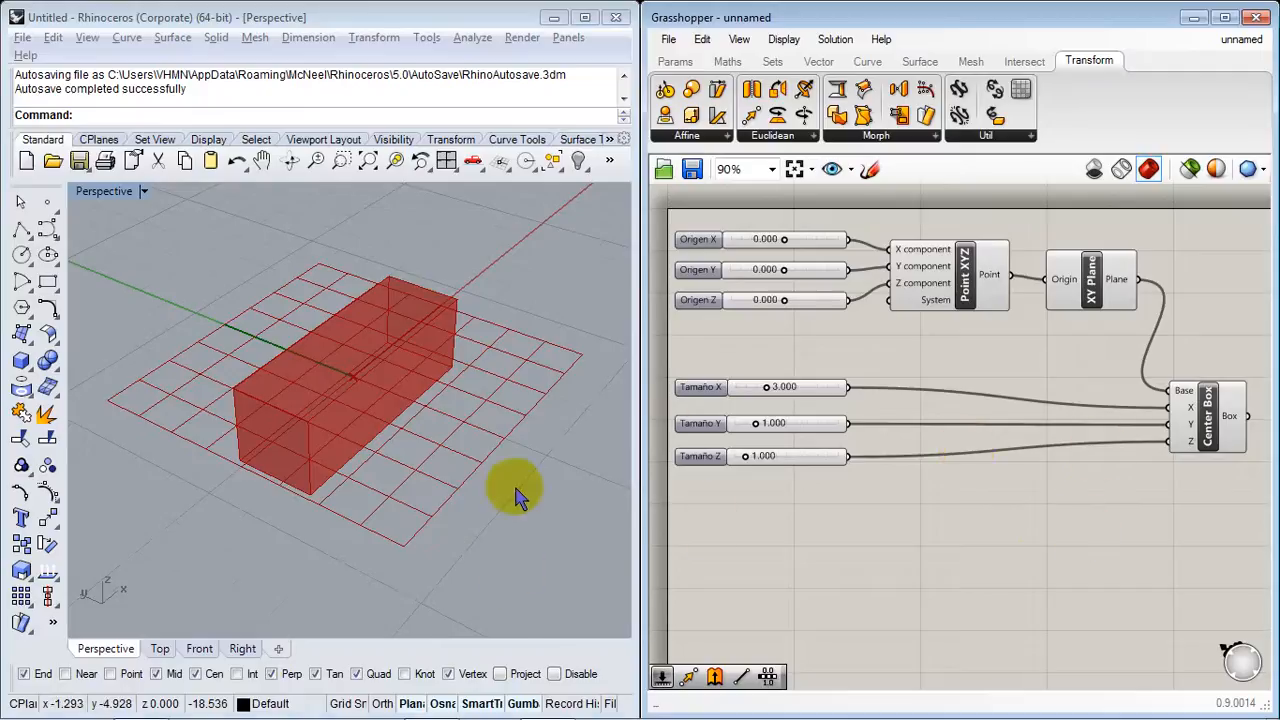
Step: Try out the Origen X slider on the centre box and return its value to 0
right_click_drag(517, 491, 491, 509)
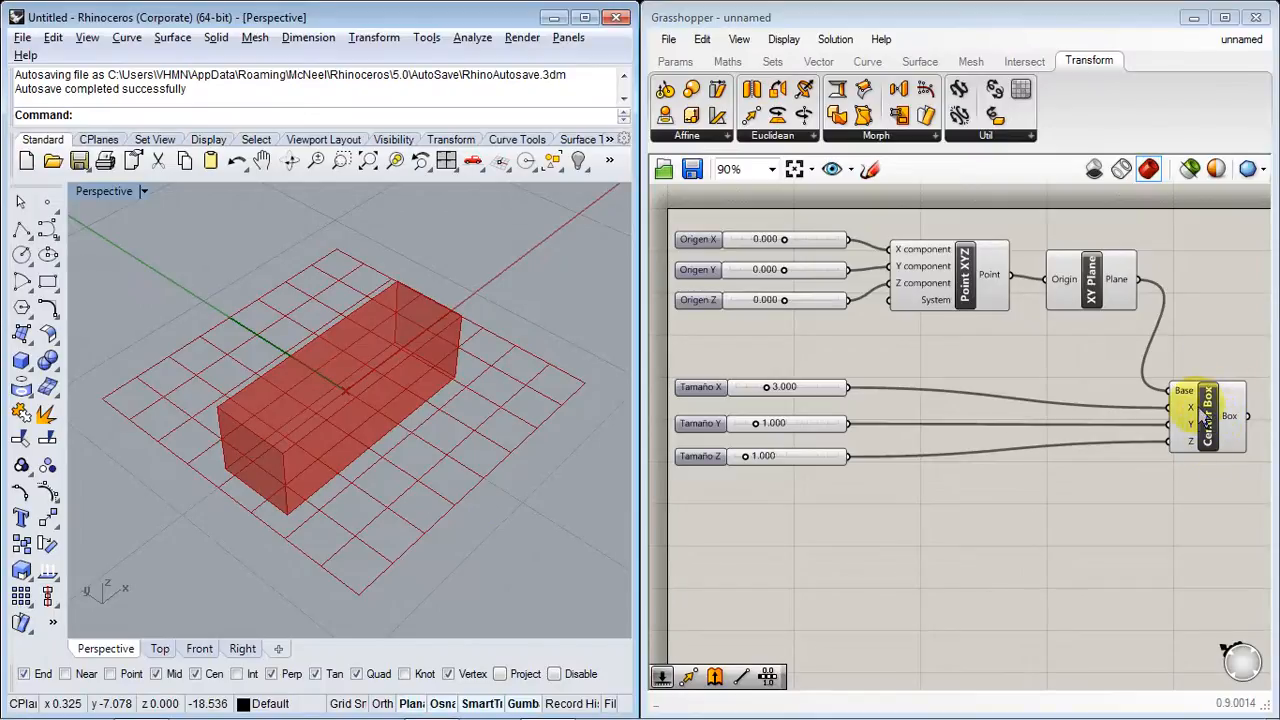
scroll(921, 392, "up", 3)
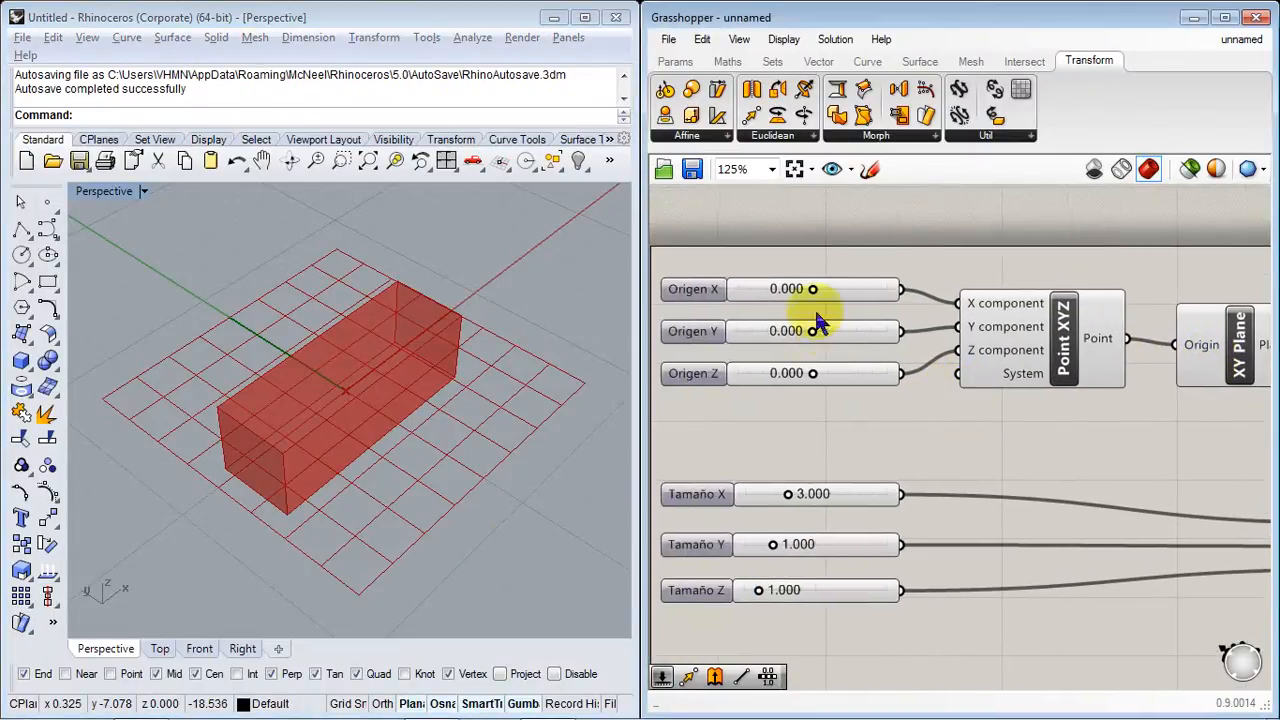
right_click_drag(469, 401, 522, 408)
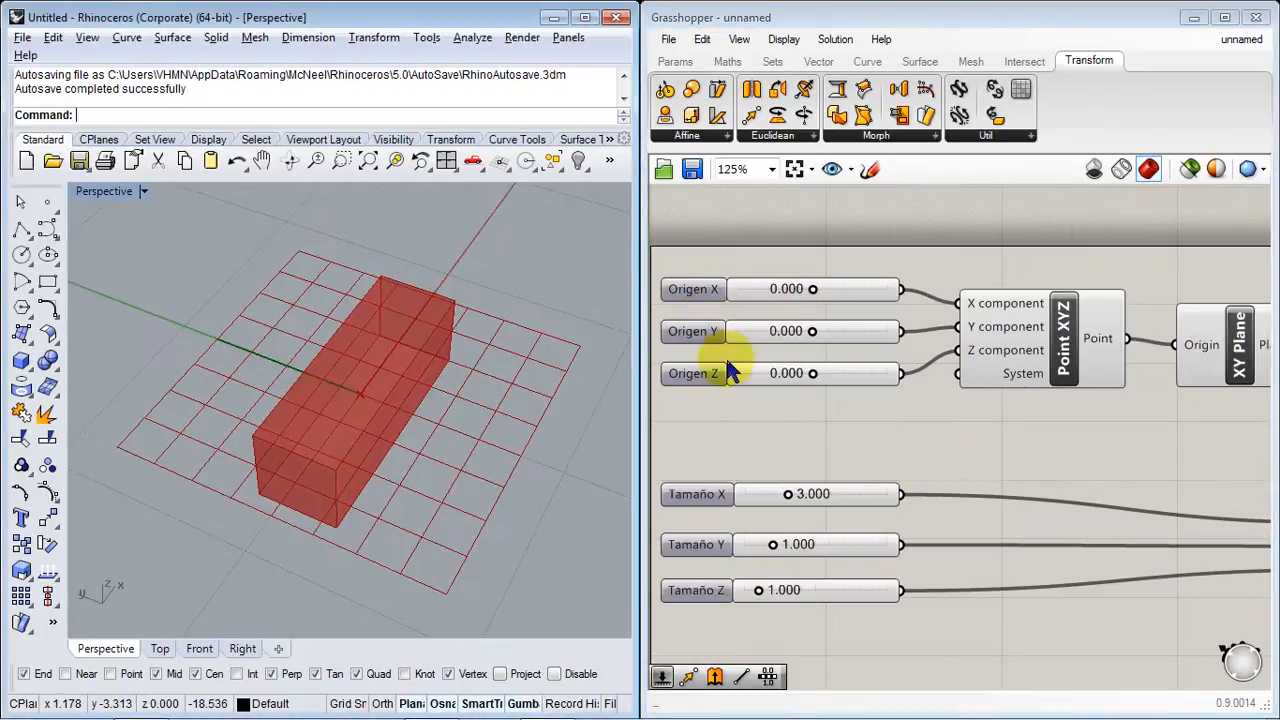
left_click_drag(812, 289, 843, 289)
double_click(815, 291)
type("0")
key("Return")
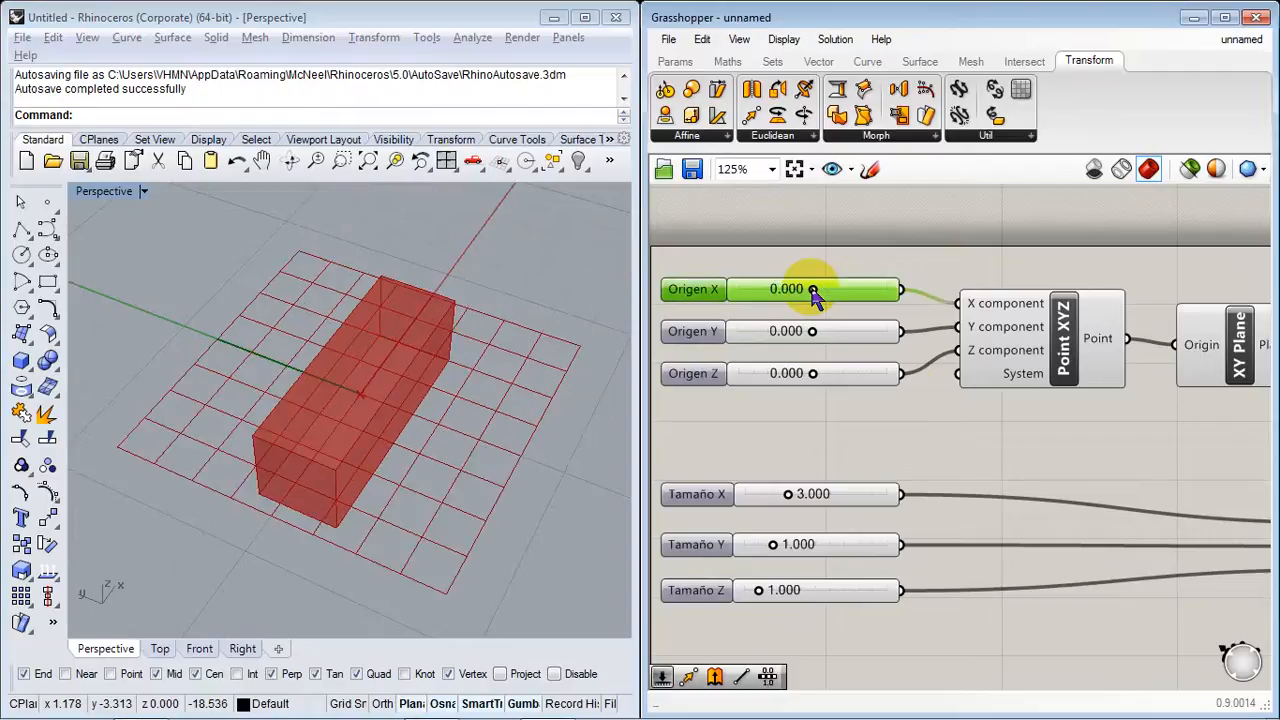
left_click(963, 455)
right_click_drag(958, 578, 960, 530)
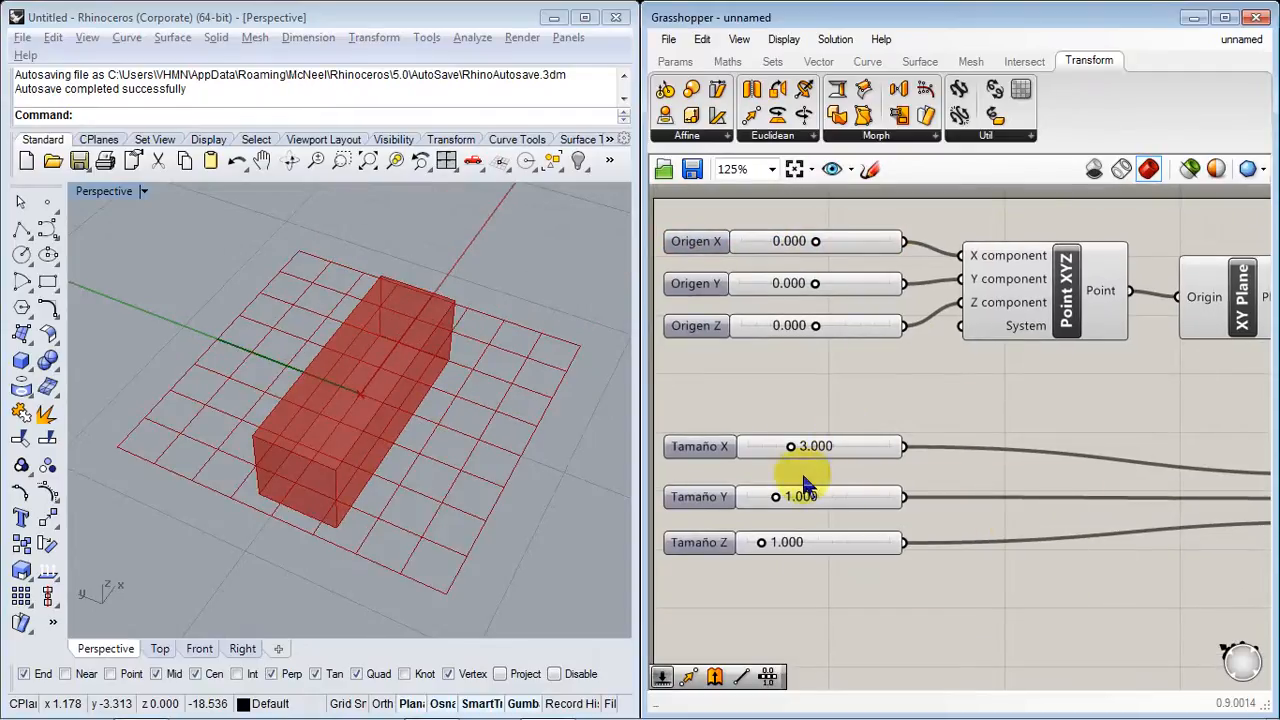
Step: Examine the box preview and its definition, from the origin and size sliders to the Center Box component
right_click_drag(480, 570, 420, 545)
right_click_drag(1158, 535, 943, 495)
scroll(943, 489, "down", 1)
right_click_drag(1074, 565, 1097, 465)
scroll(1177, 547, "down", 1)
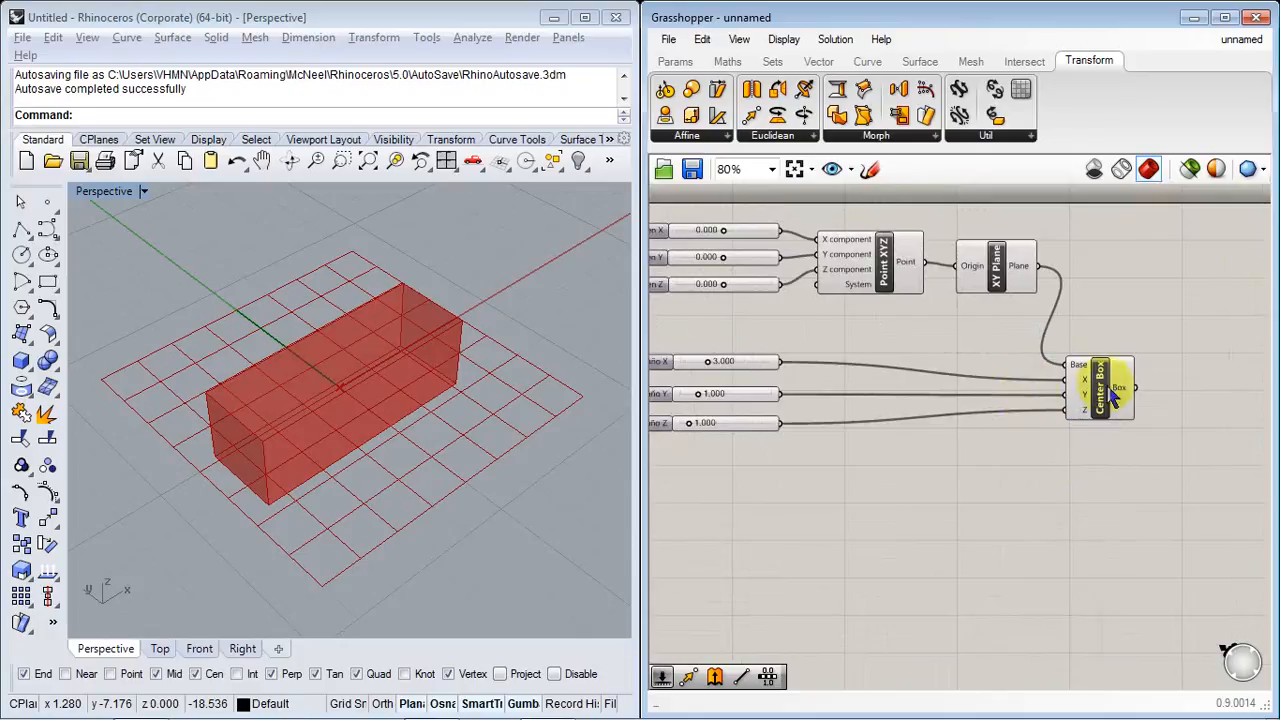
right_click_drag(1103, 498, 800, 500)
right_click_drag(517, 471, 415, 388)
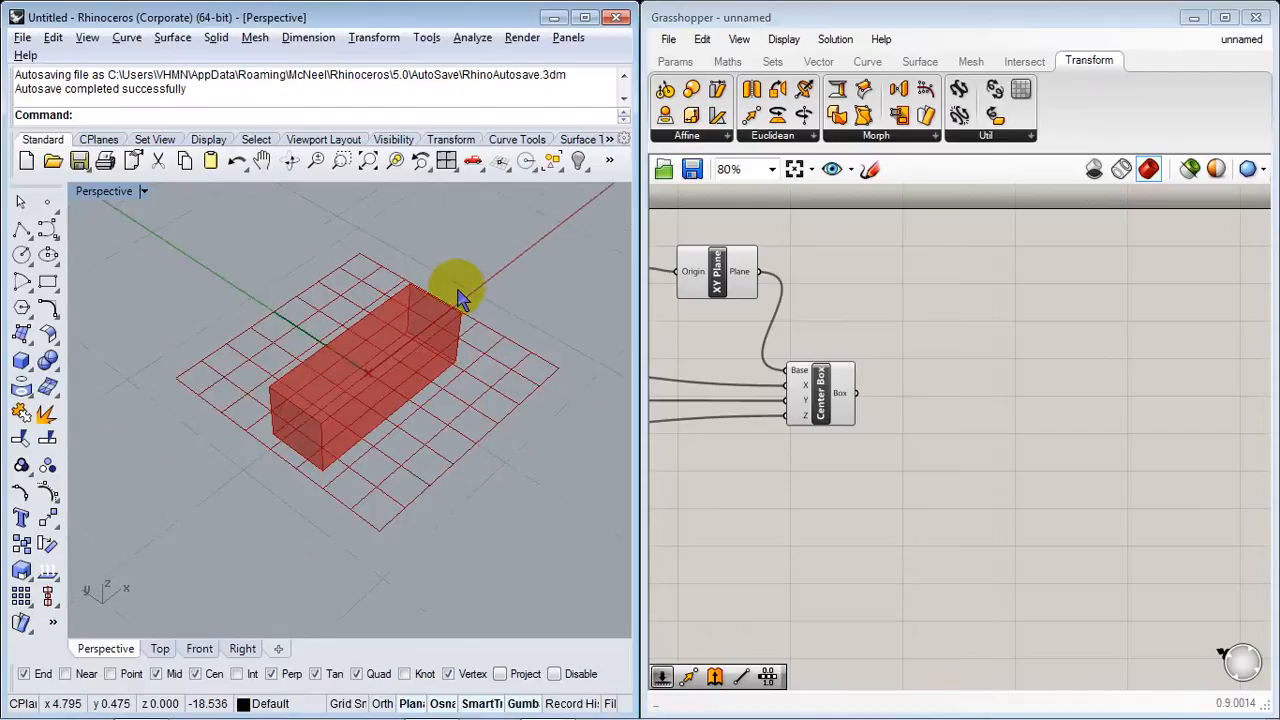
right_click_drag(471, 386, 440, 500)
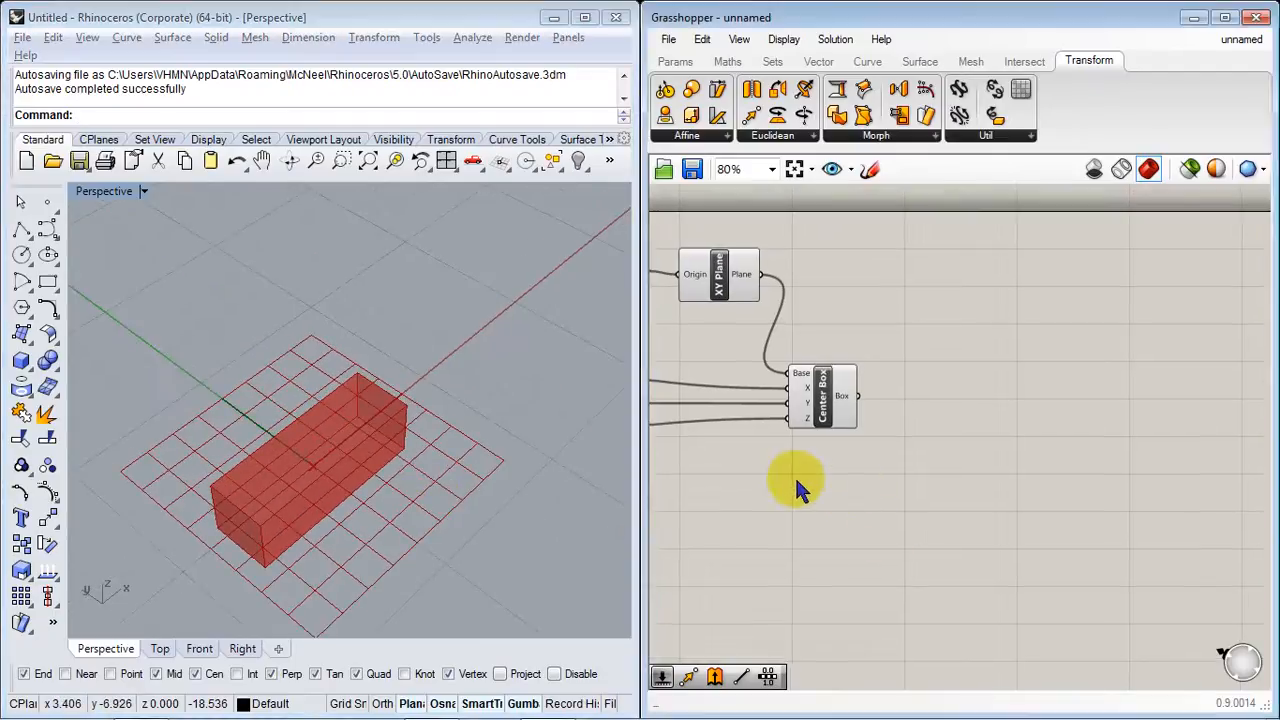
right_click_drag(794, 486, 1094, 583)
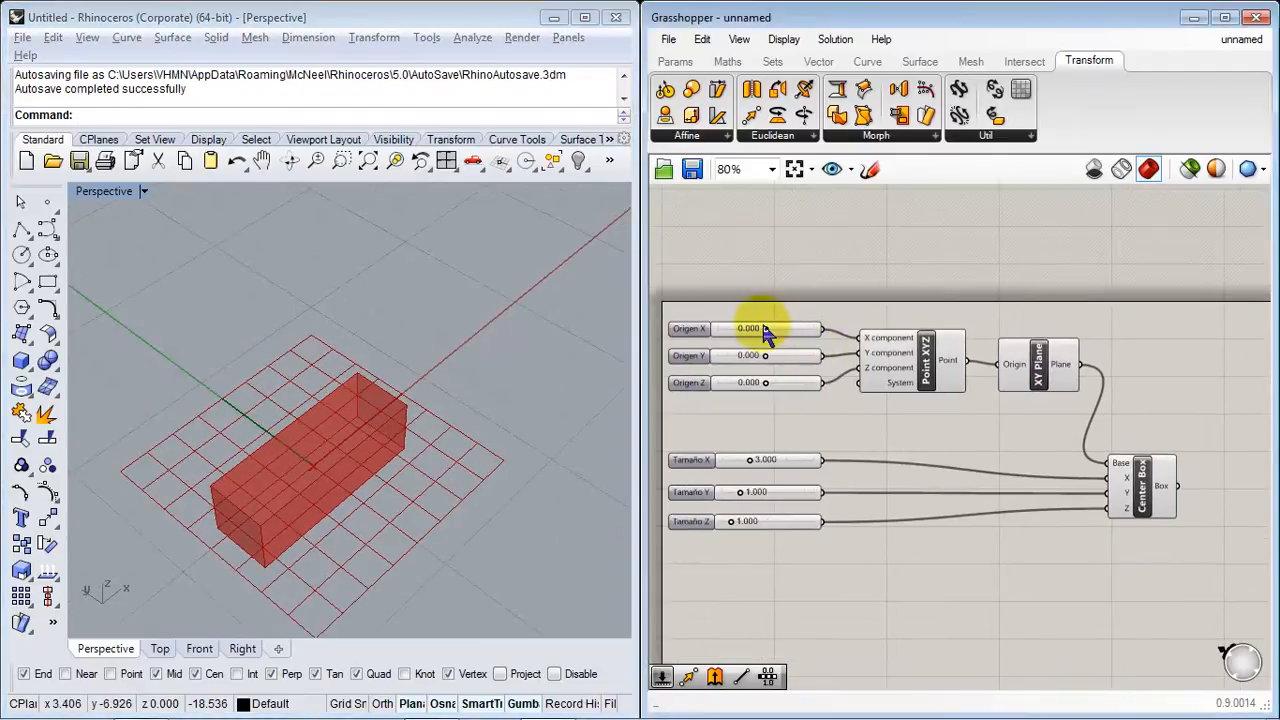
mouse_move(770, 335)
left_mouse_down()
mouse_move(871, 334)
mouse_move(760, 333)
left_mouse_up()
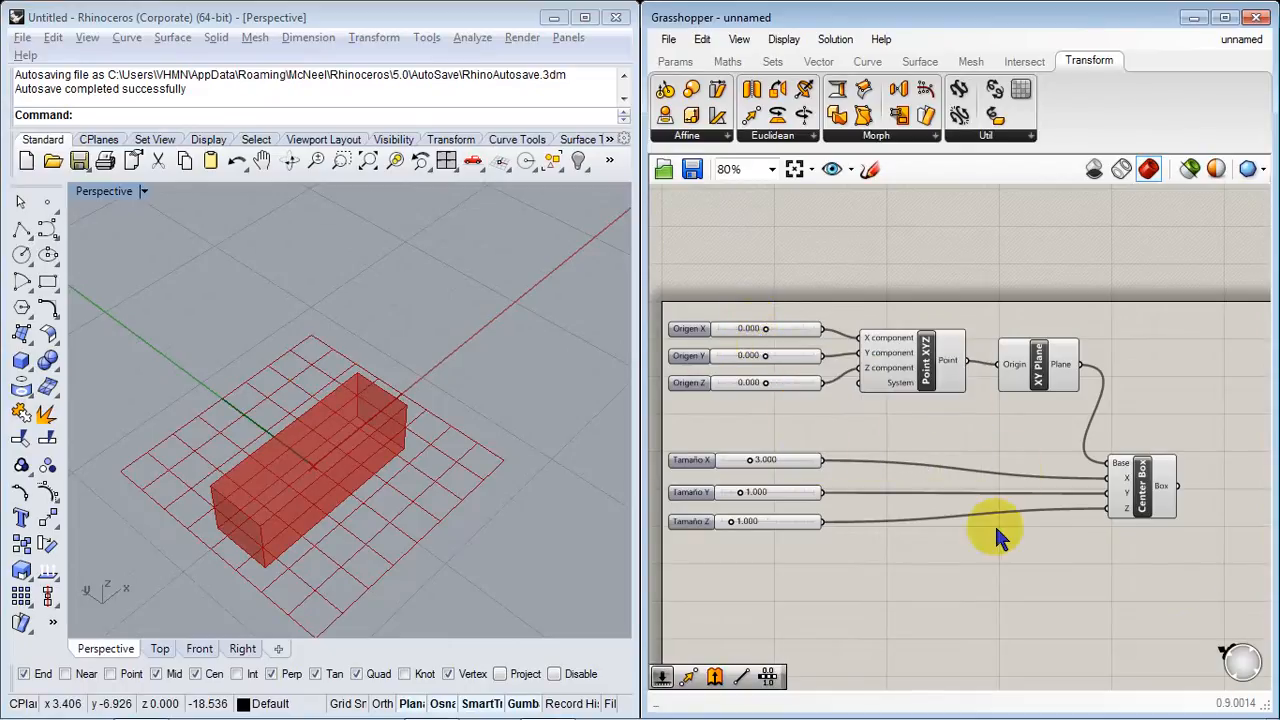
Step: Add a Euclidean Move component to the canvas, below and beside the Center Box component
right_click_drag(1140, 495, 867, 477)
scroll(987, 357, "up", 1)
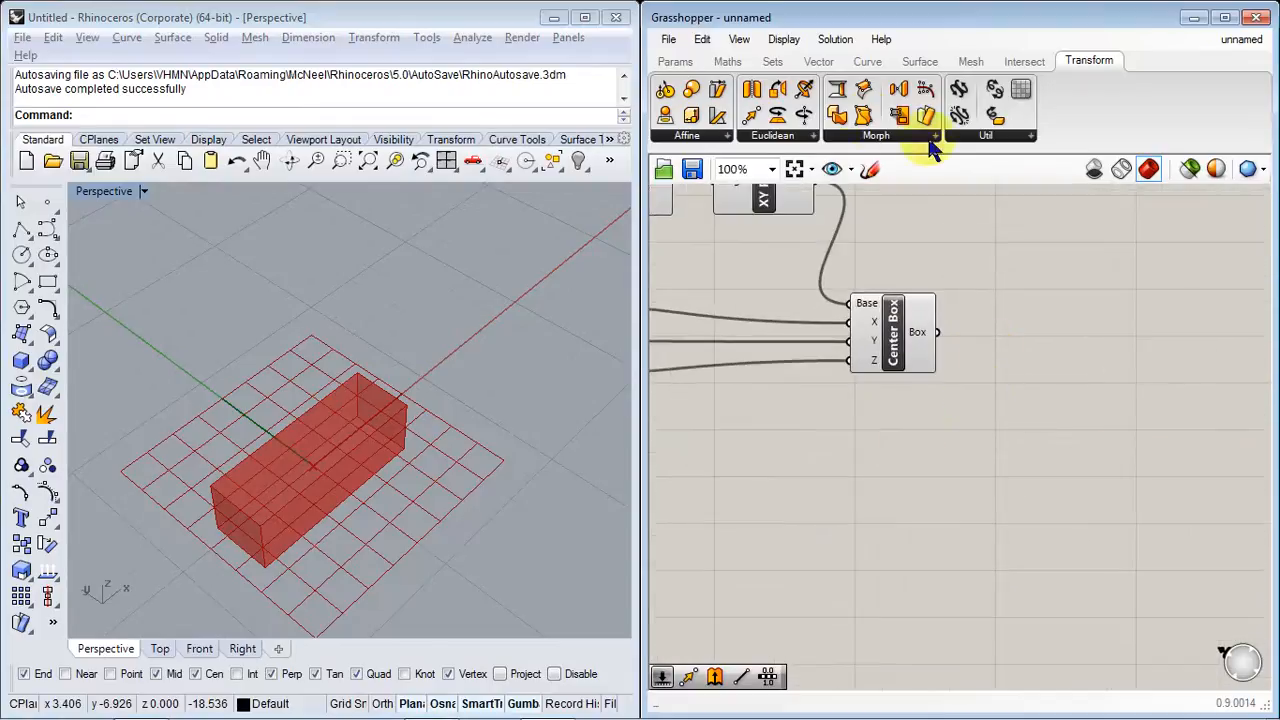
left_click(813, 140)
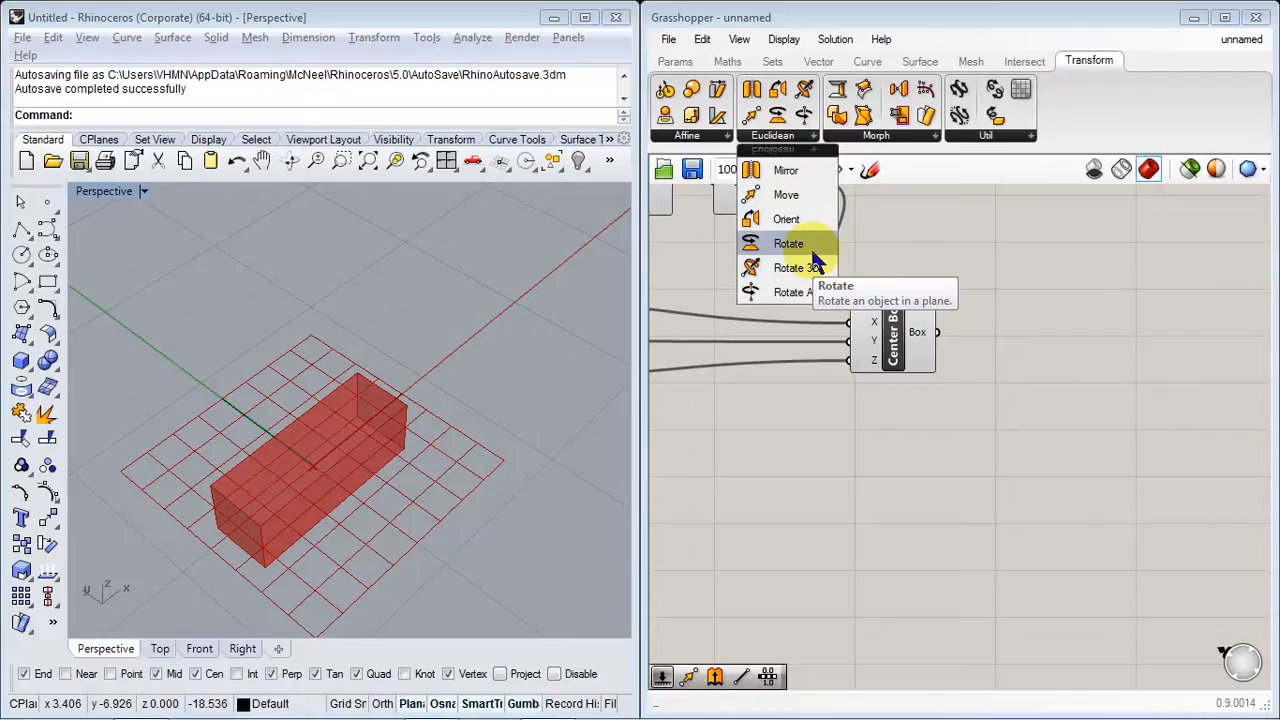
left_click(808, 200)
left_click(1006, 449)
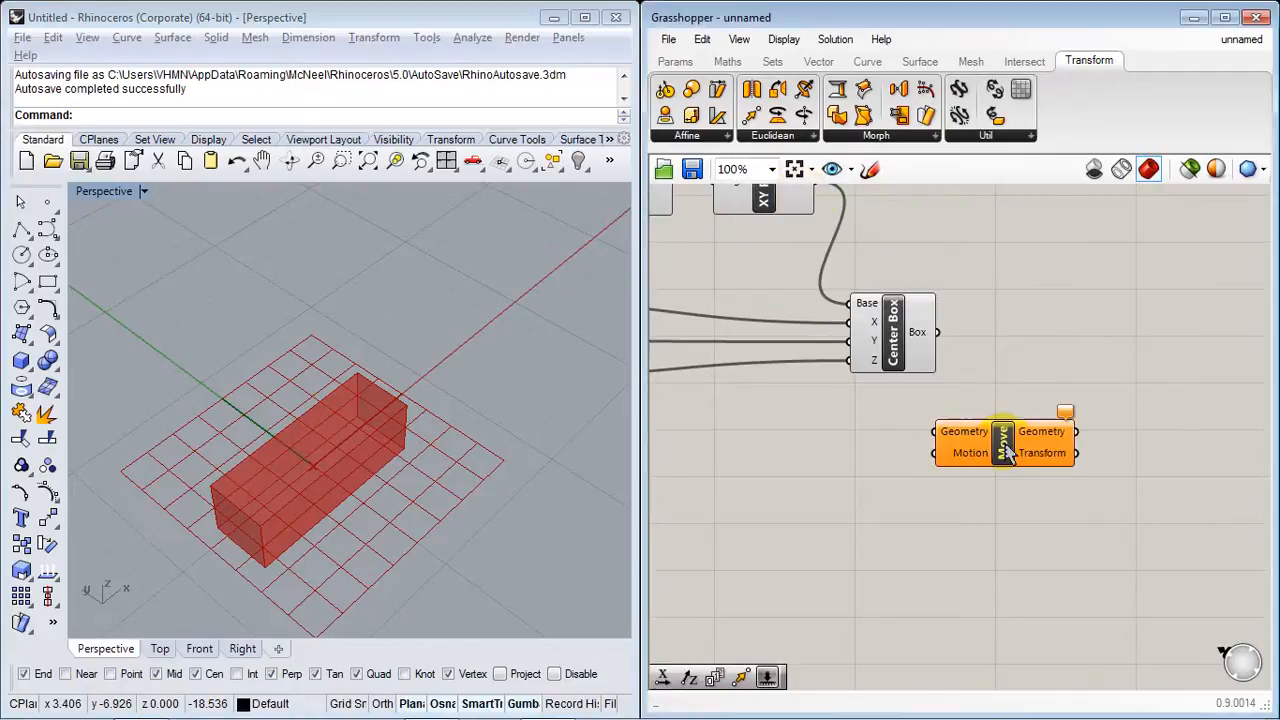
double_click(903, 541)
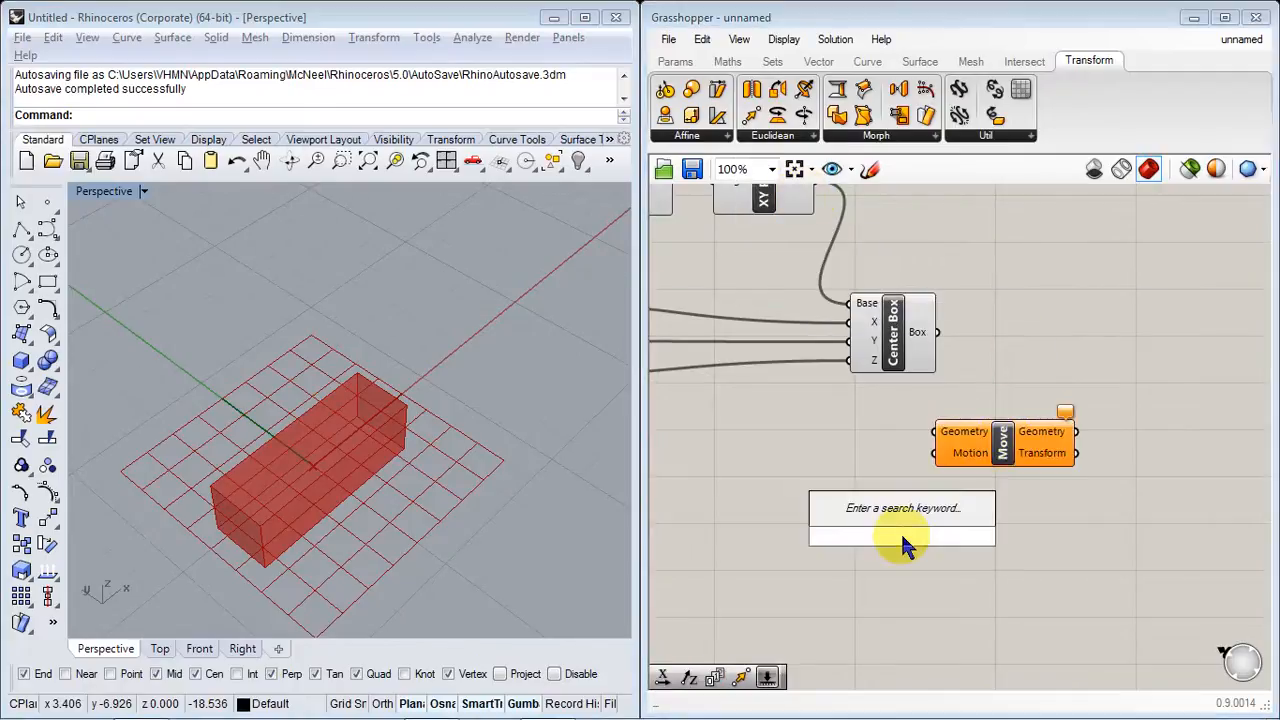
type("move")
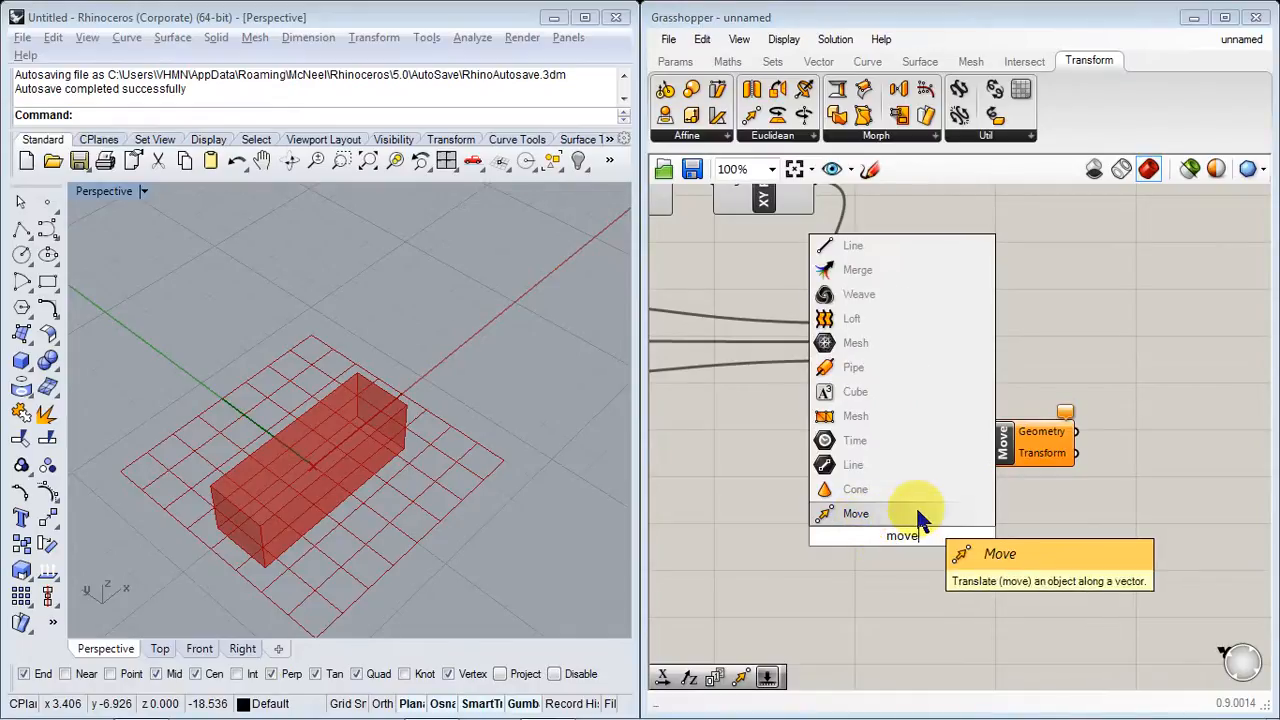
key("Escape")
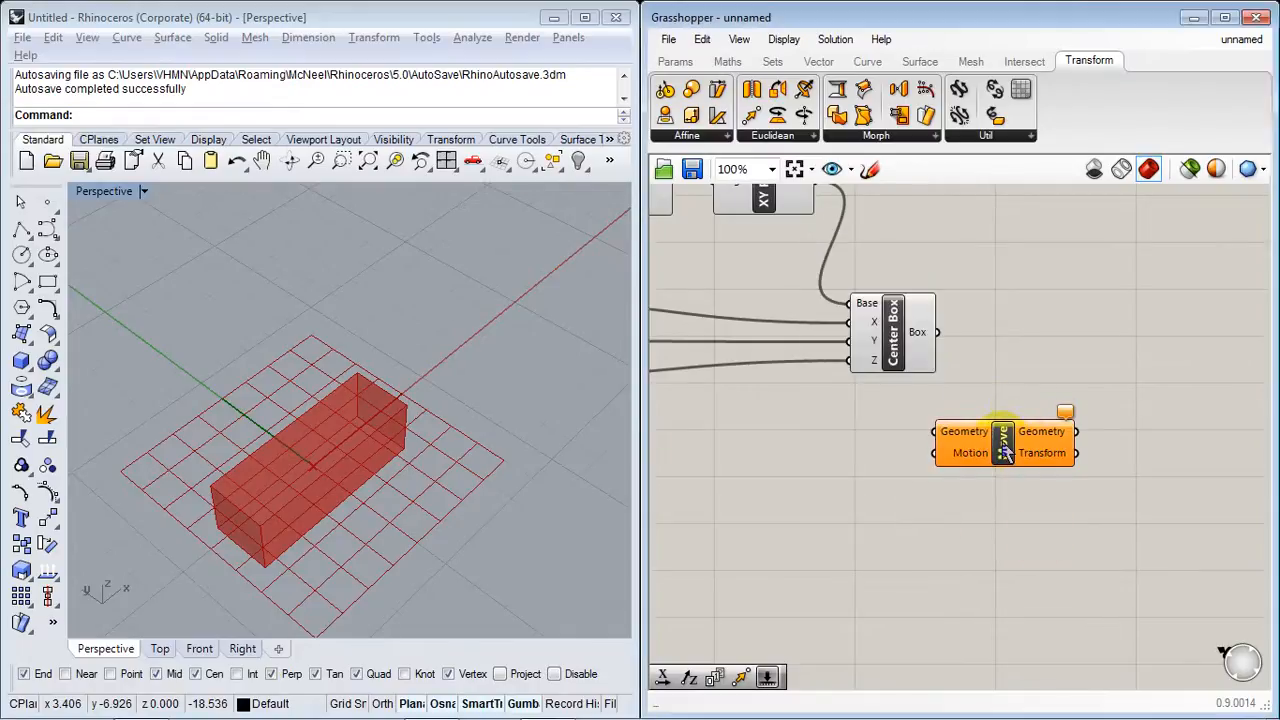
Step: Shift the Move component farther from Center Box and connect the Box output to its Geometry input
left_click_drag(1002, 445, 1045, 448)
scroll(1010, 462, "up", 2)
scroll(1031, 429, "up", 1)
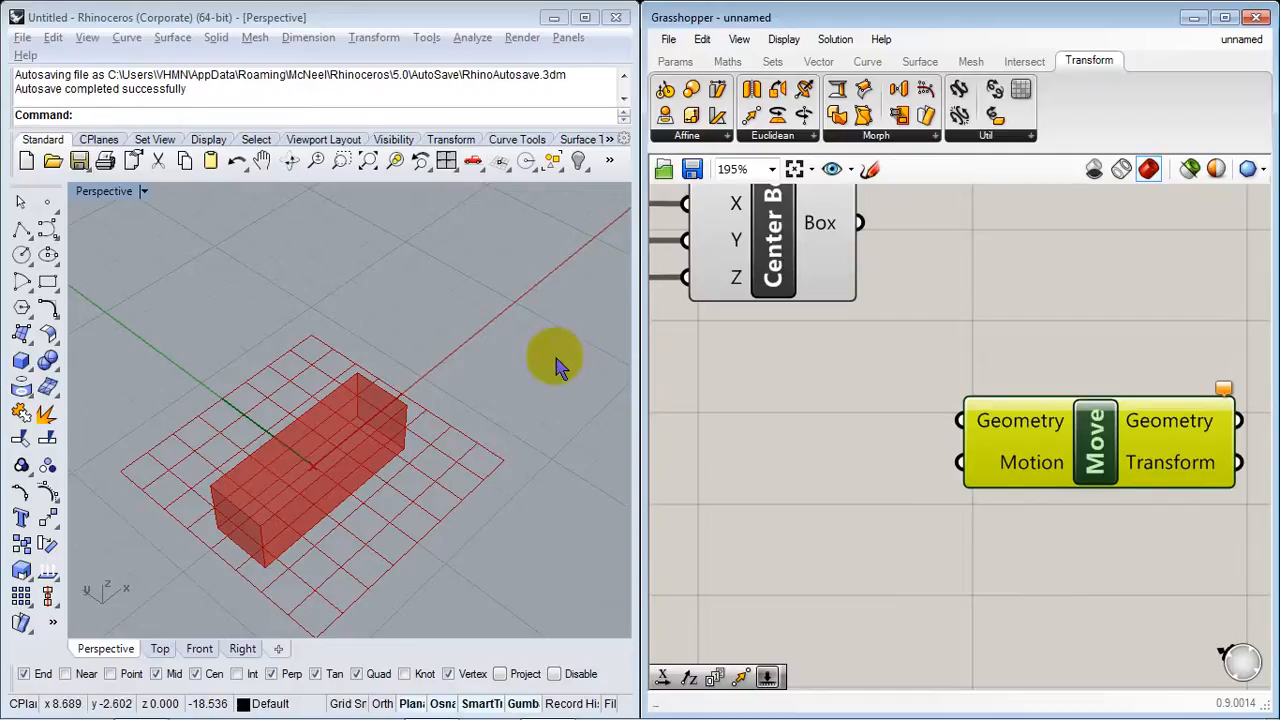
left_click_drag(1114, 453, 1131, 442)
right_click_drag(878, 425, 869, 473)
scroll(869, 473, "down", 1)
left_click_drag(856, 310, 949, 465)
right_click_drag(963, 540, 940, 457)
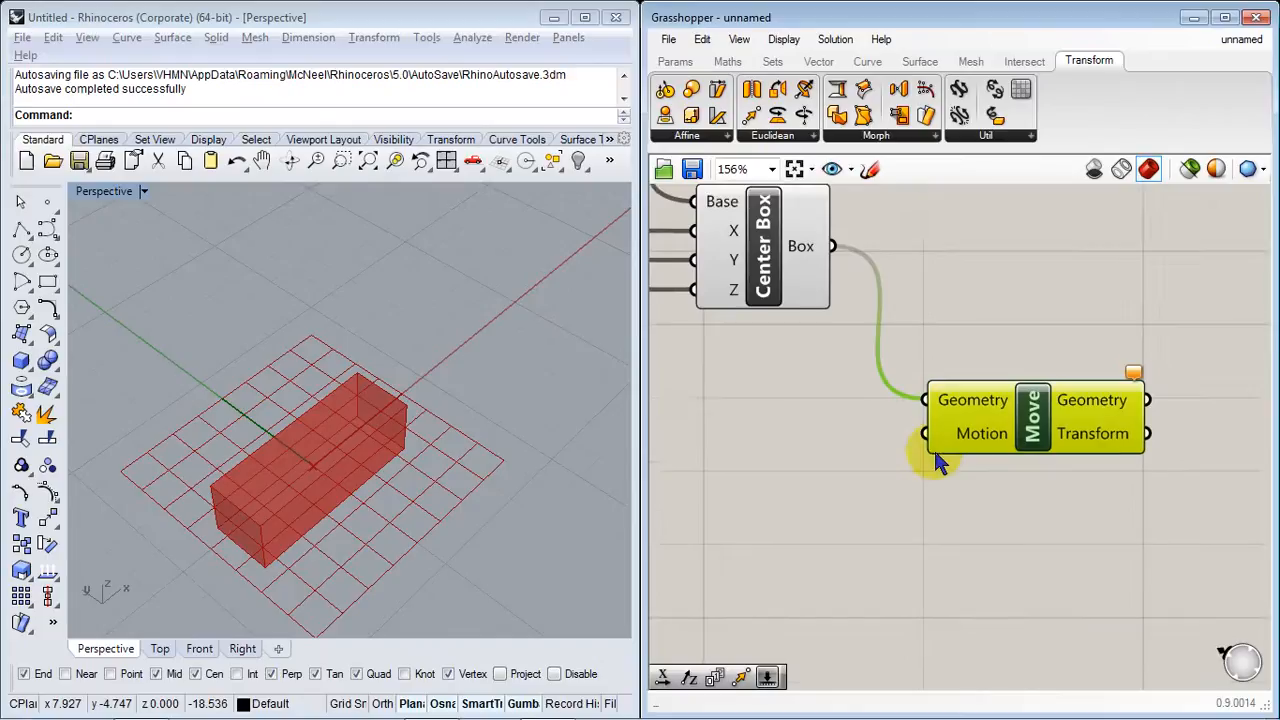
Step: Read the warning on the Move component and the description of its Motion input
mouse_move(315, 500)
right_mouse_down()
mouse_move(194, 471)
mouse_move(320, 500)
right_mouse_up()
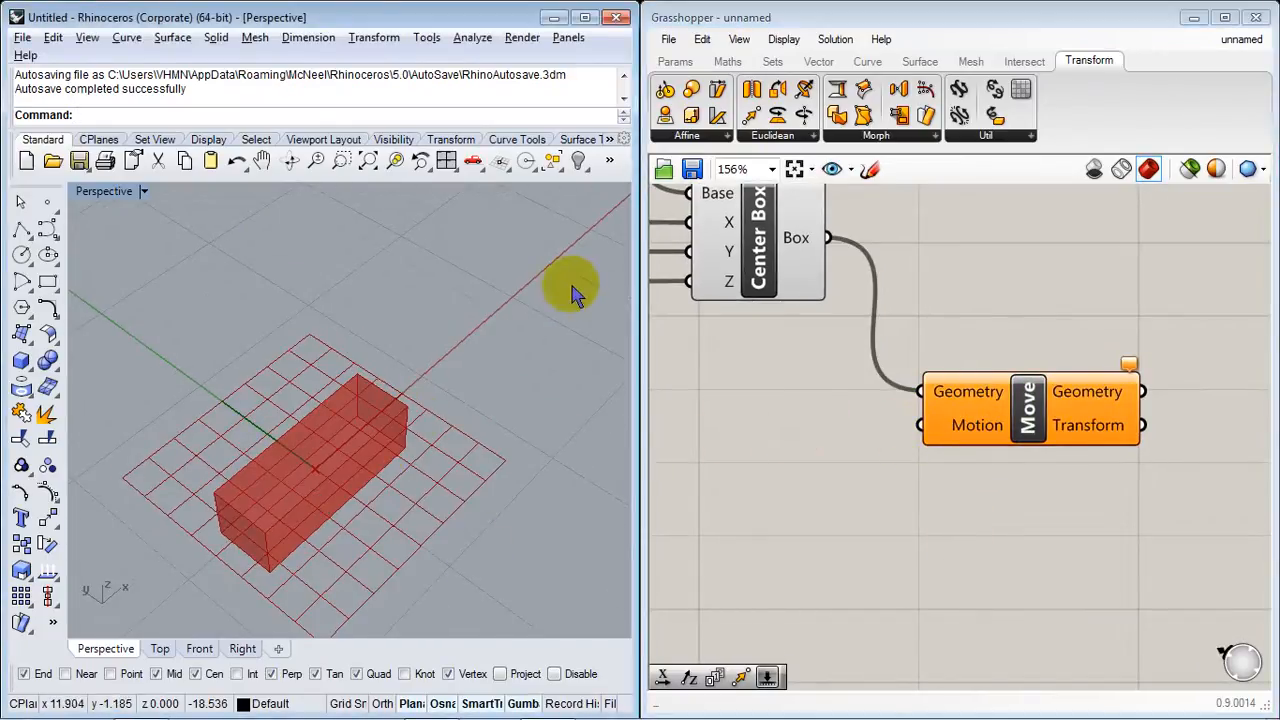
right_click_drag(1032, 510, 909, 555)
scroll(1006, 476, "up", 2)
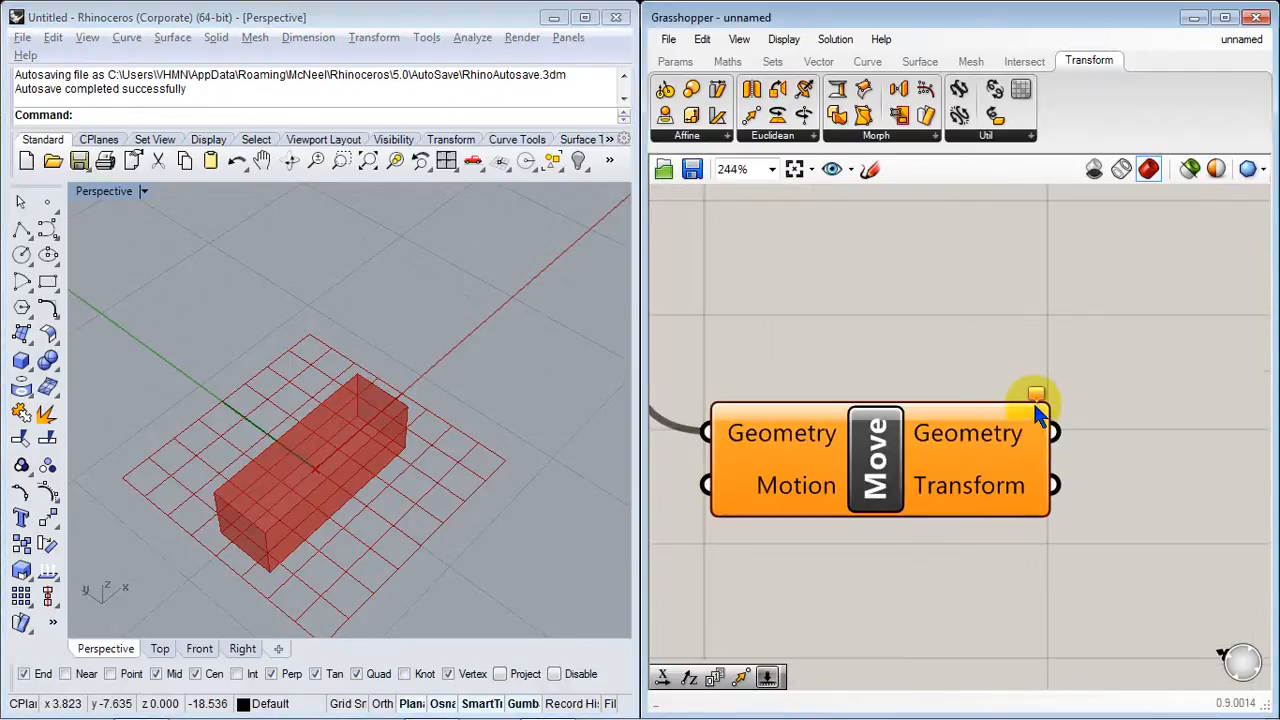
mouse_move(1036, 396)
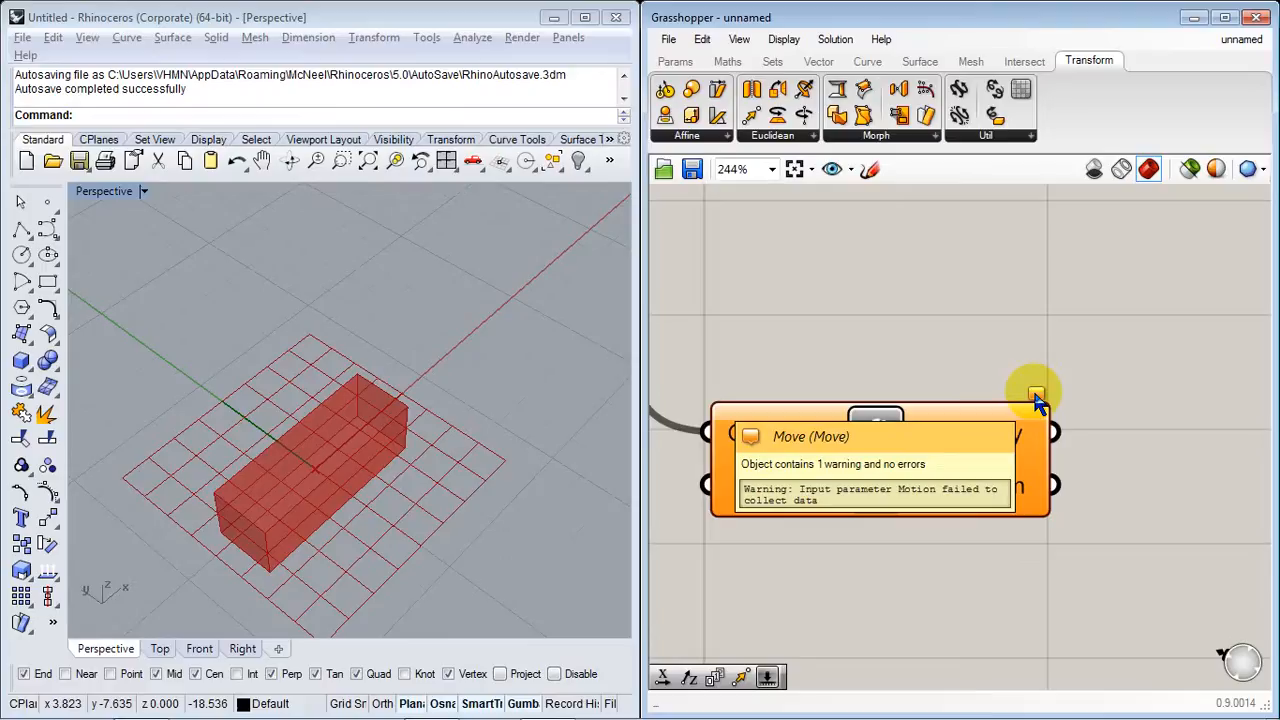
right_click_drag(805, 545, 995, 478)
mouse_move(997, 449)
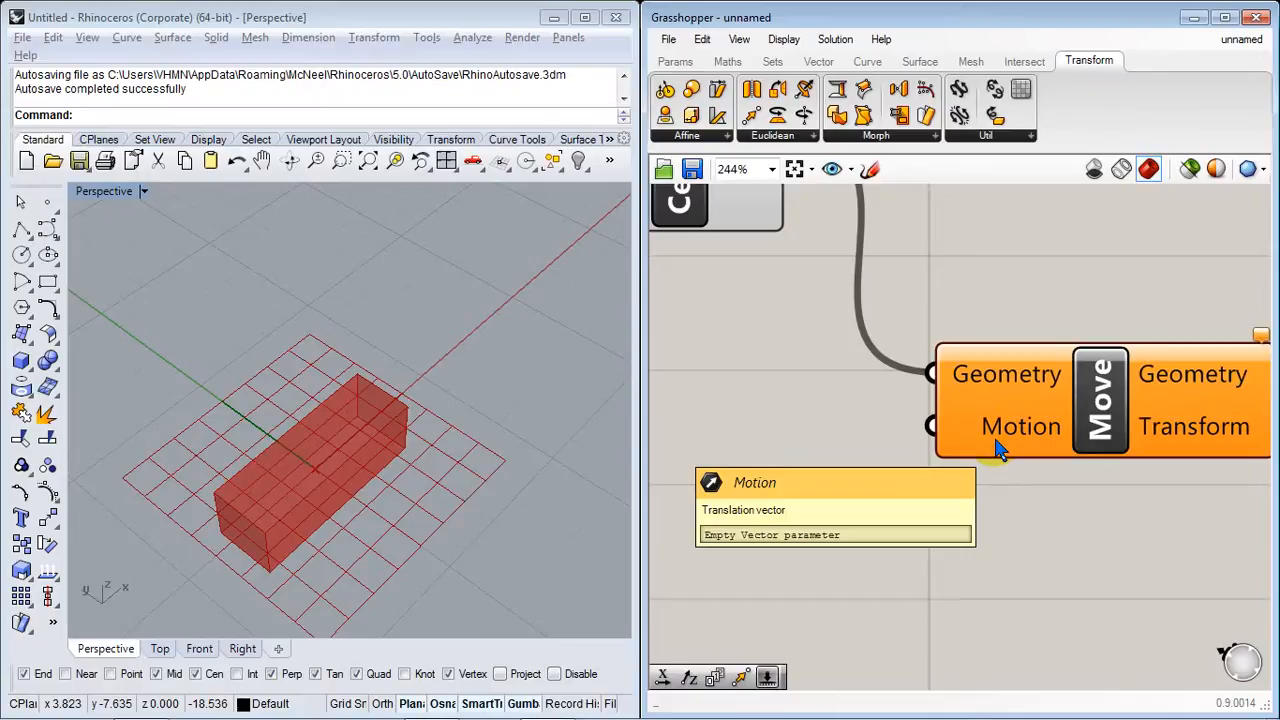
Step: Add a Number Slider to the canvas and place it in front of the Move component's Motion input
right_click_drag(979, 588, 1102, 610)
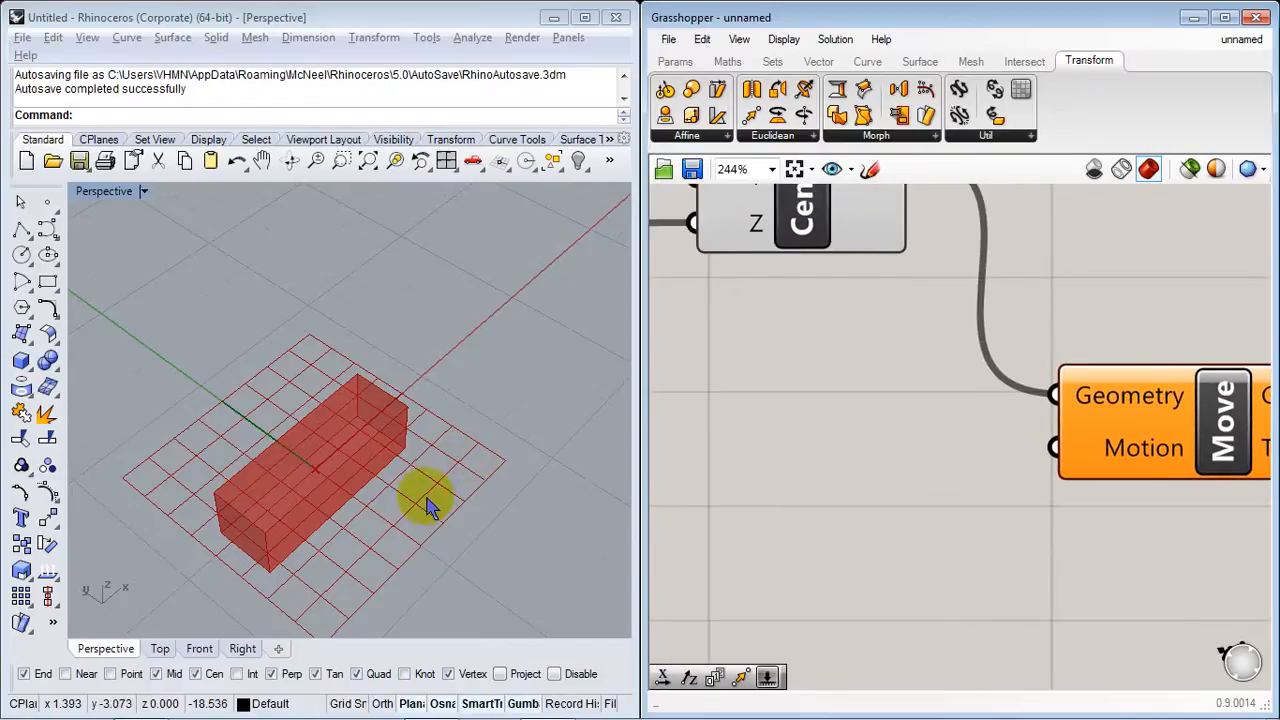
scroll(450, 530, "down", 5)
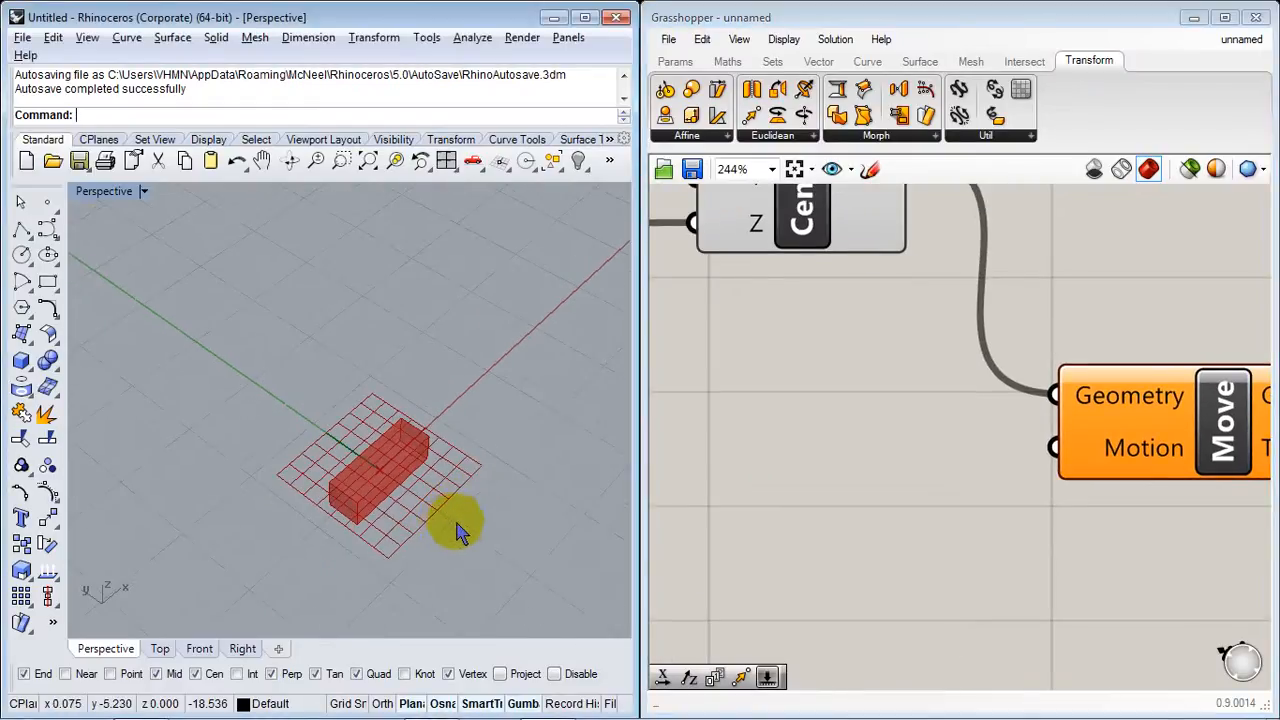
right_click_drag(457, 523, 403, 550)
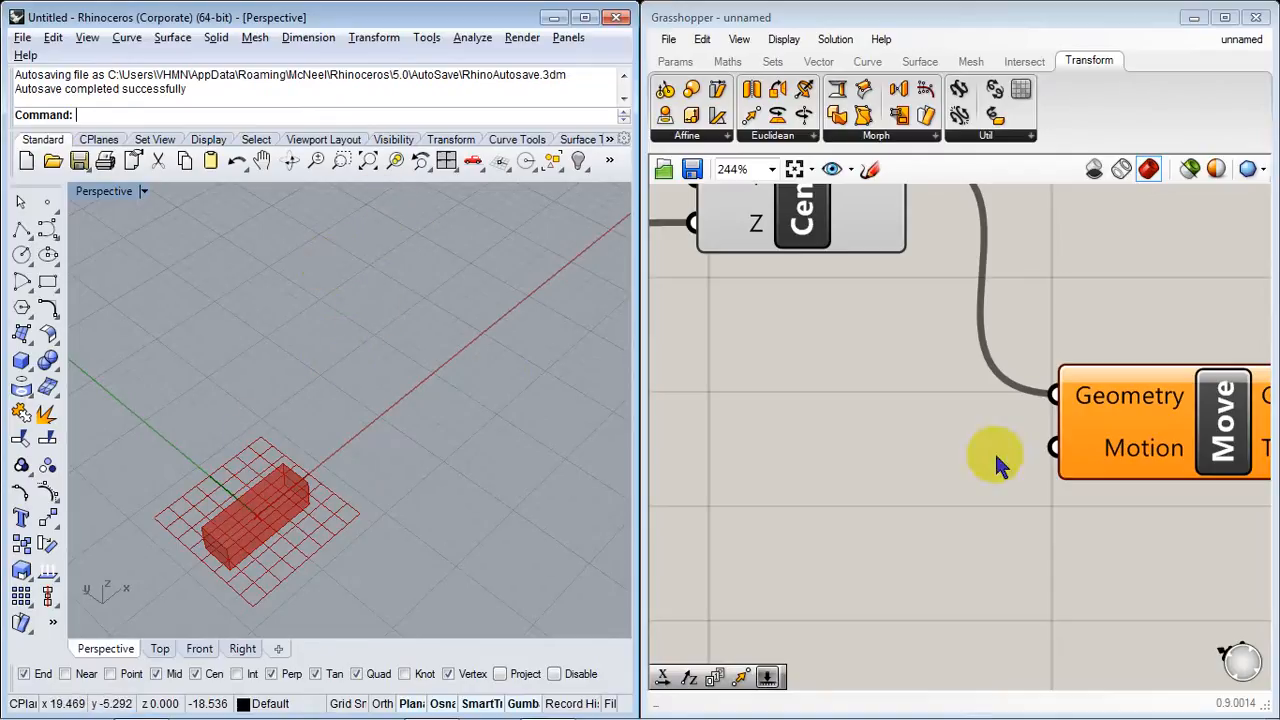
right_click_drag(1058, 518, 926, 498)
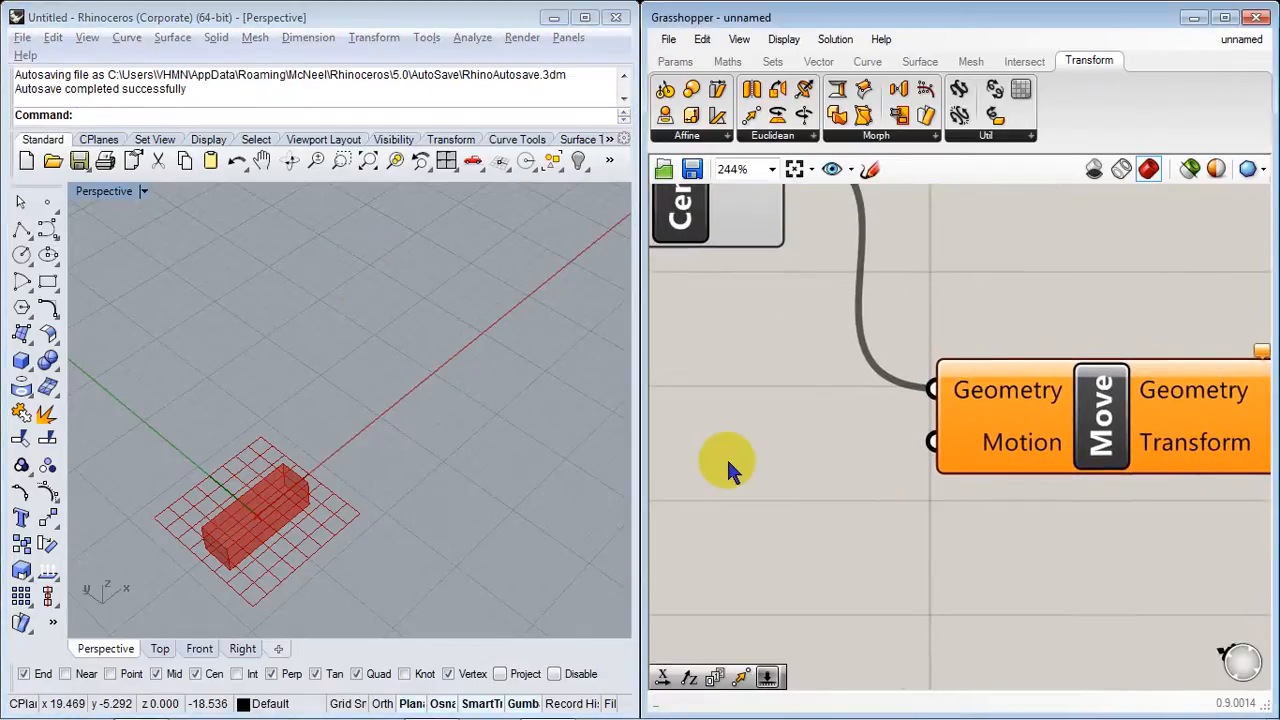
double_click(727, 462)
type("numb")
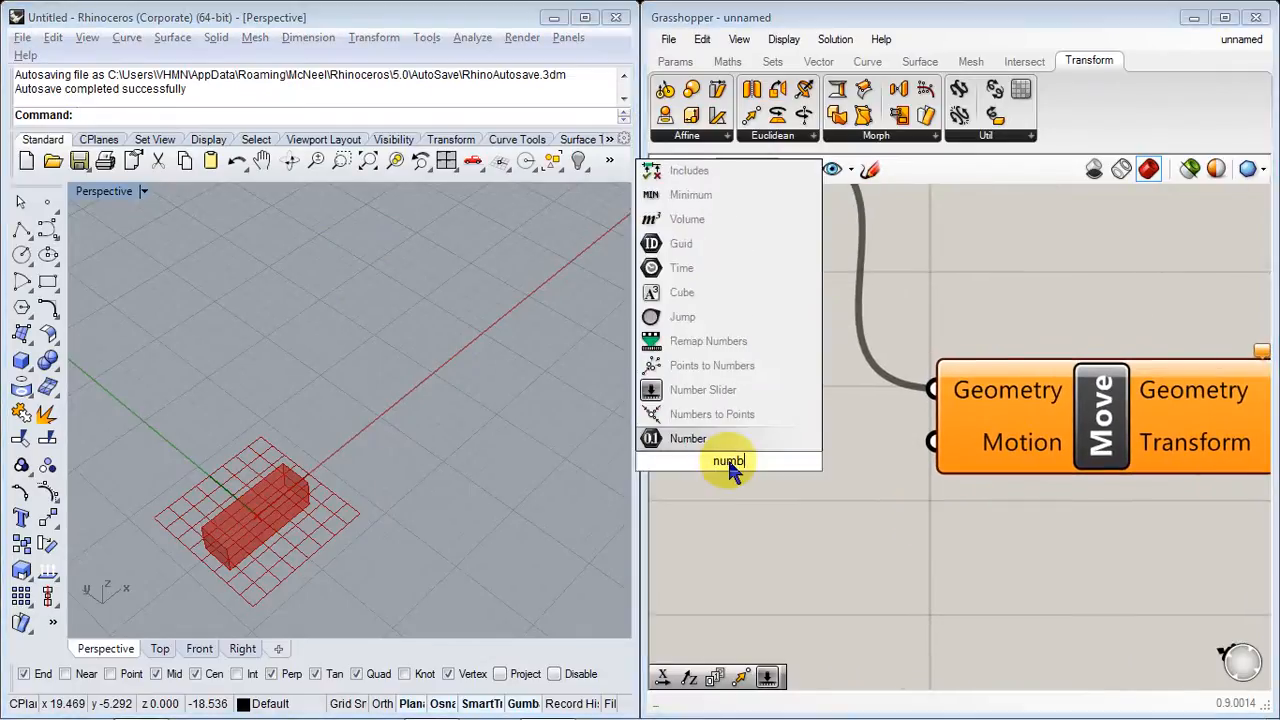
left_click(729, 392)
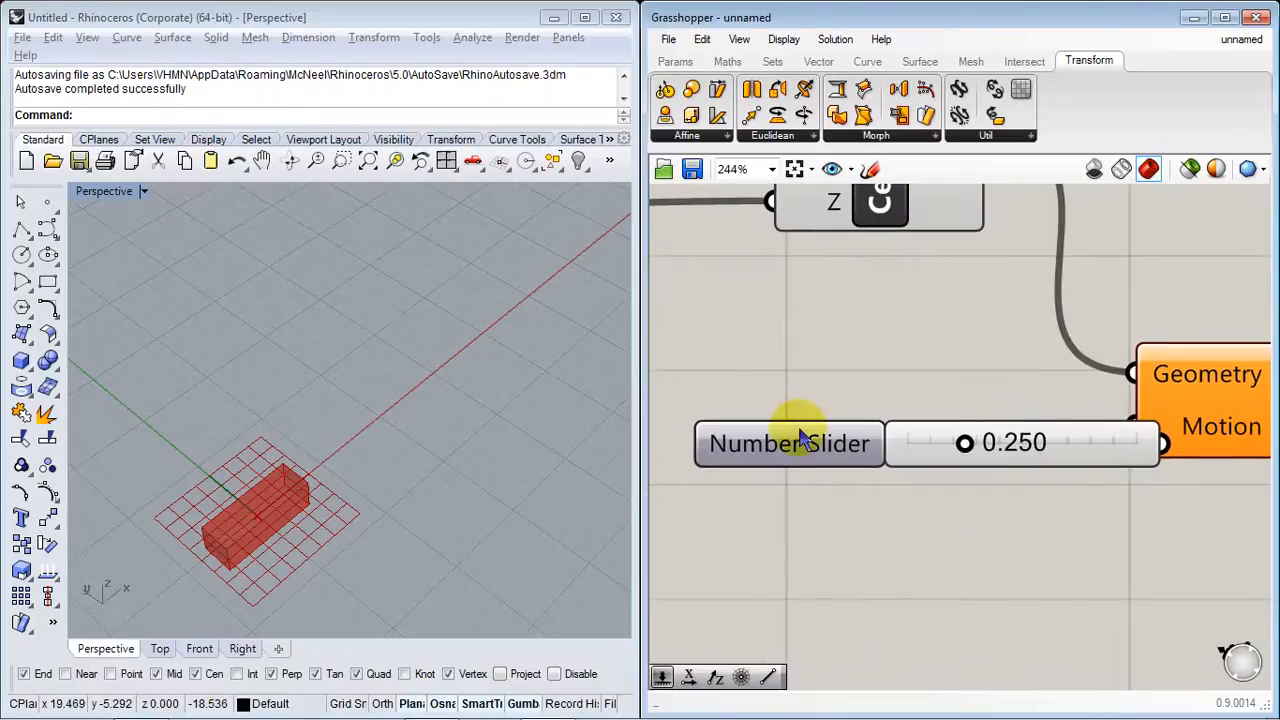
left_click_drag(800, 437, 714, 451)
Step: Connect the number slider to the Move component's Motion input and set the slider to 1.000
scroll(830, 515, "down", 2)
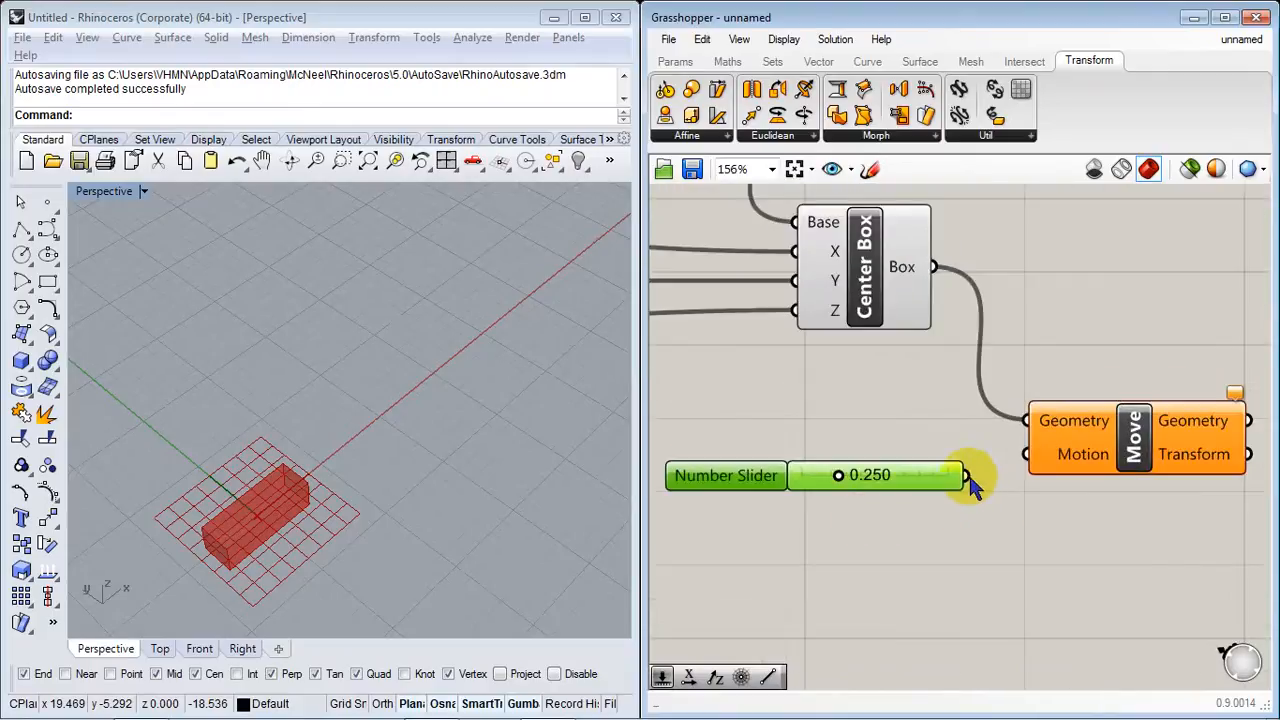
left_click_drag(1013, 463, 1016, 462)
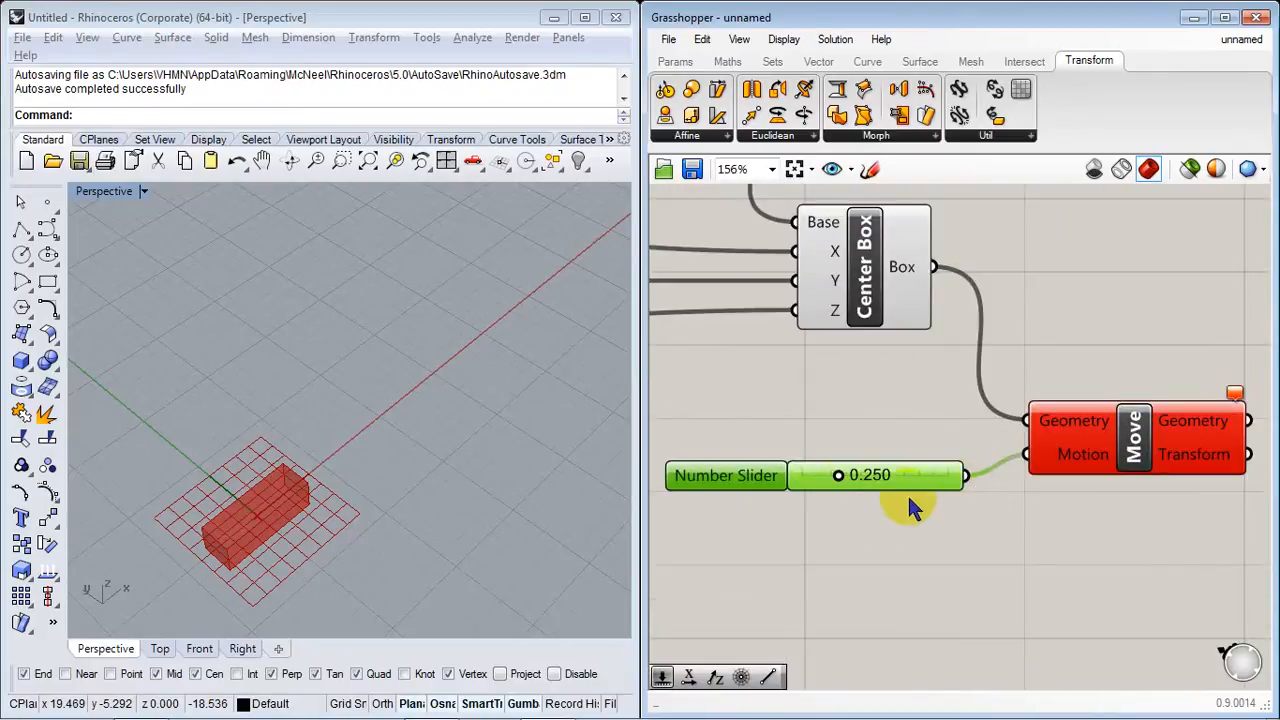
left_click_drag(840, 485, 1030, 470)
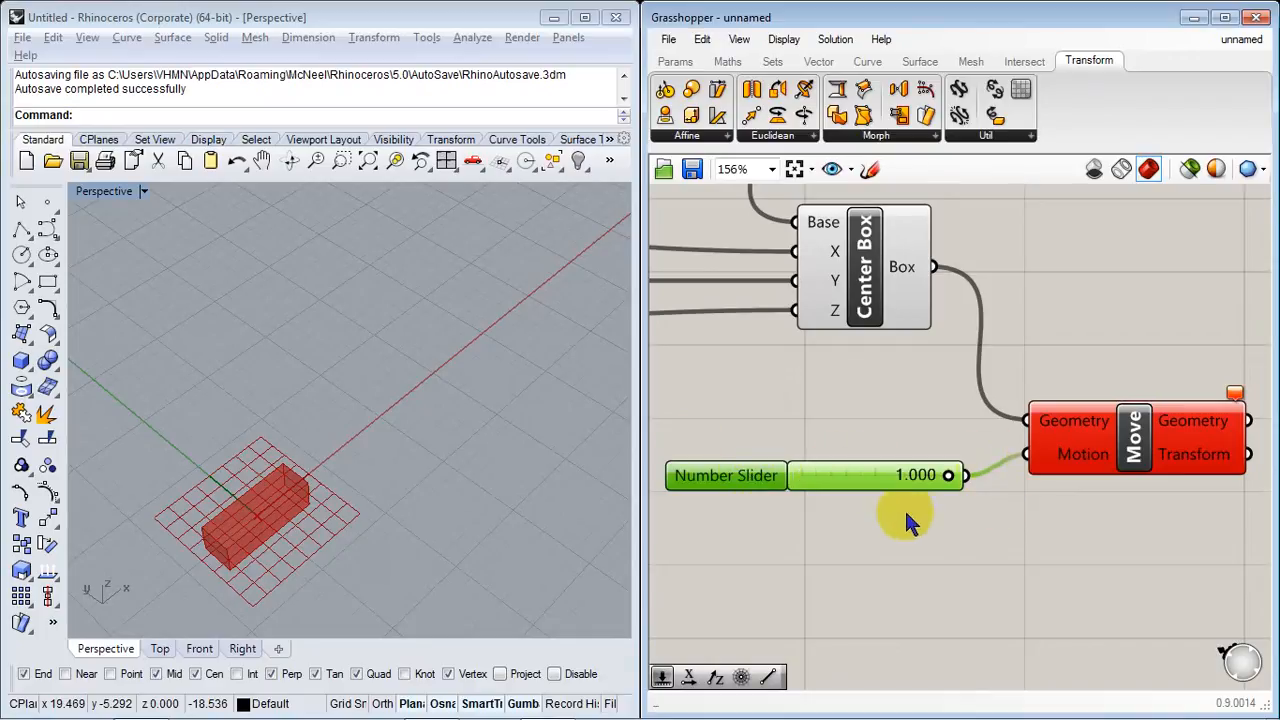
Step: Check the box preview and read the error message on the Move component
scroll(288, 553, "up", 3)
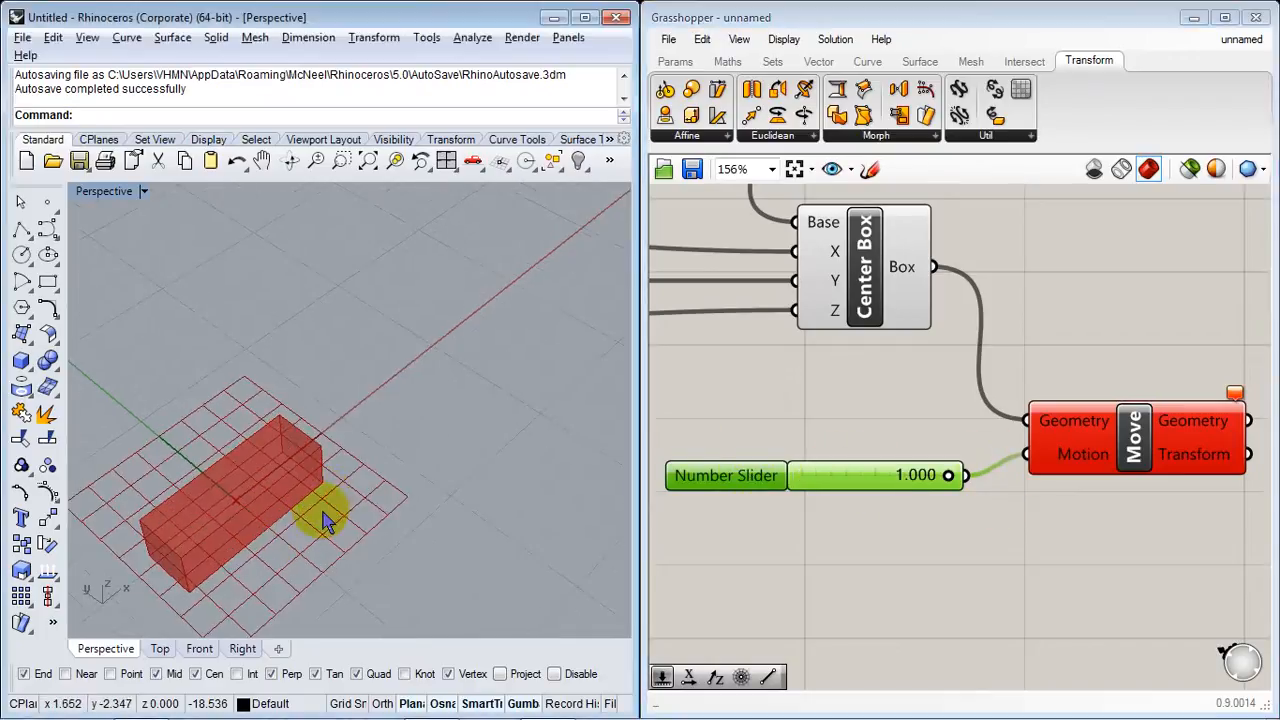
right_click_drag(323, 514, 385, 420, "shift")
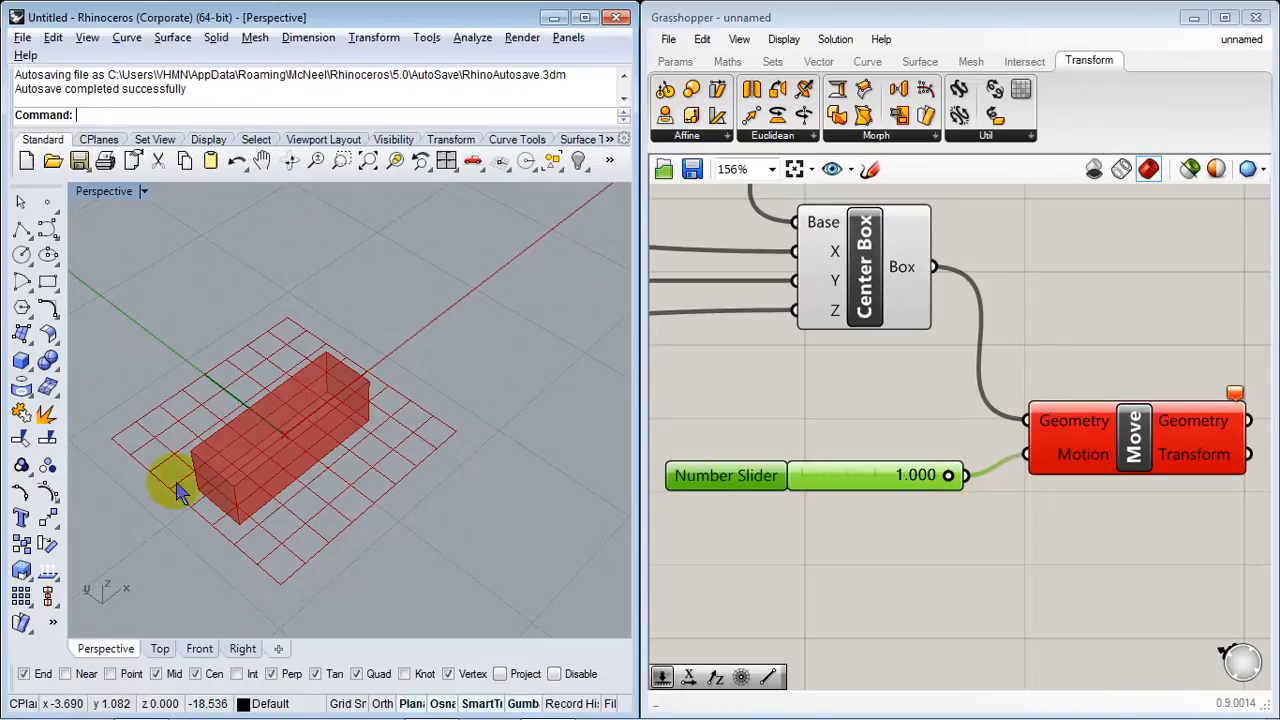
right_click_drag(386, 403, 420, 440)
right_click_drag(1016, 535, 889, 545)
scroll(1120, 479, "up", 2)
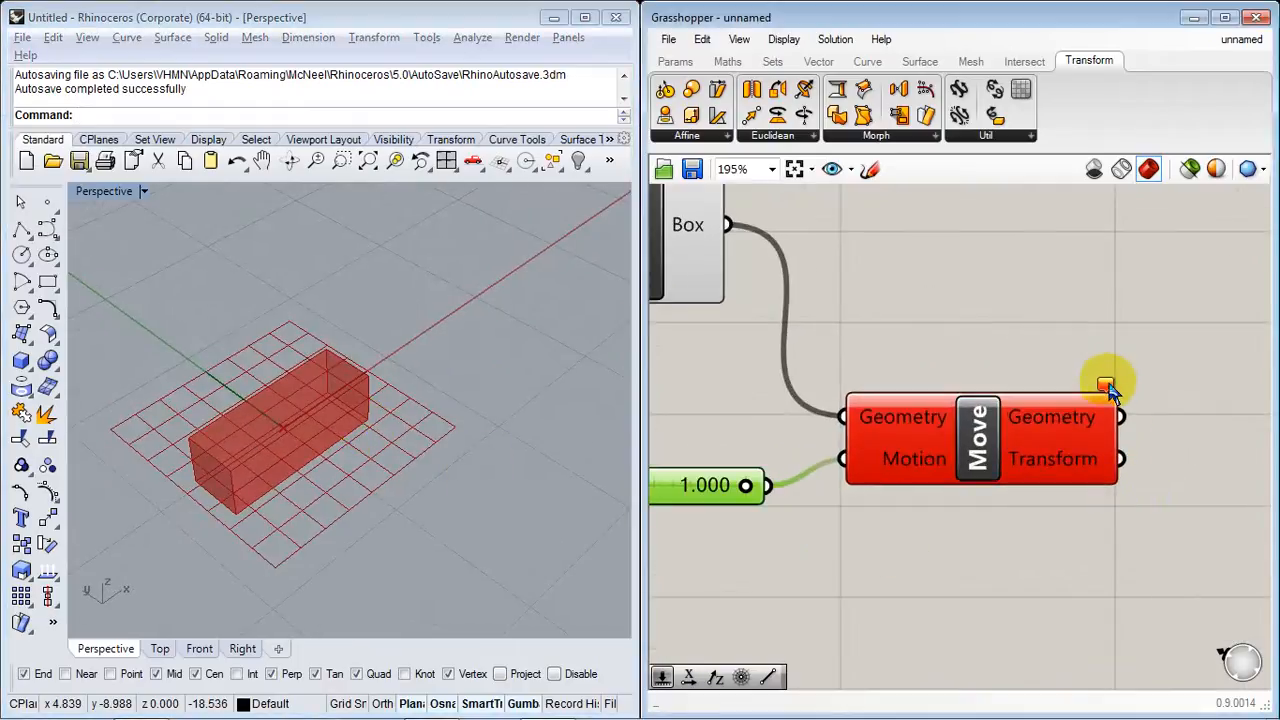
mouse_move(1106, 386)
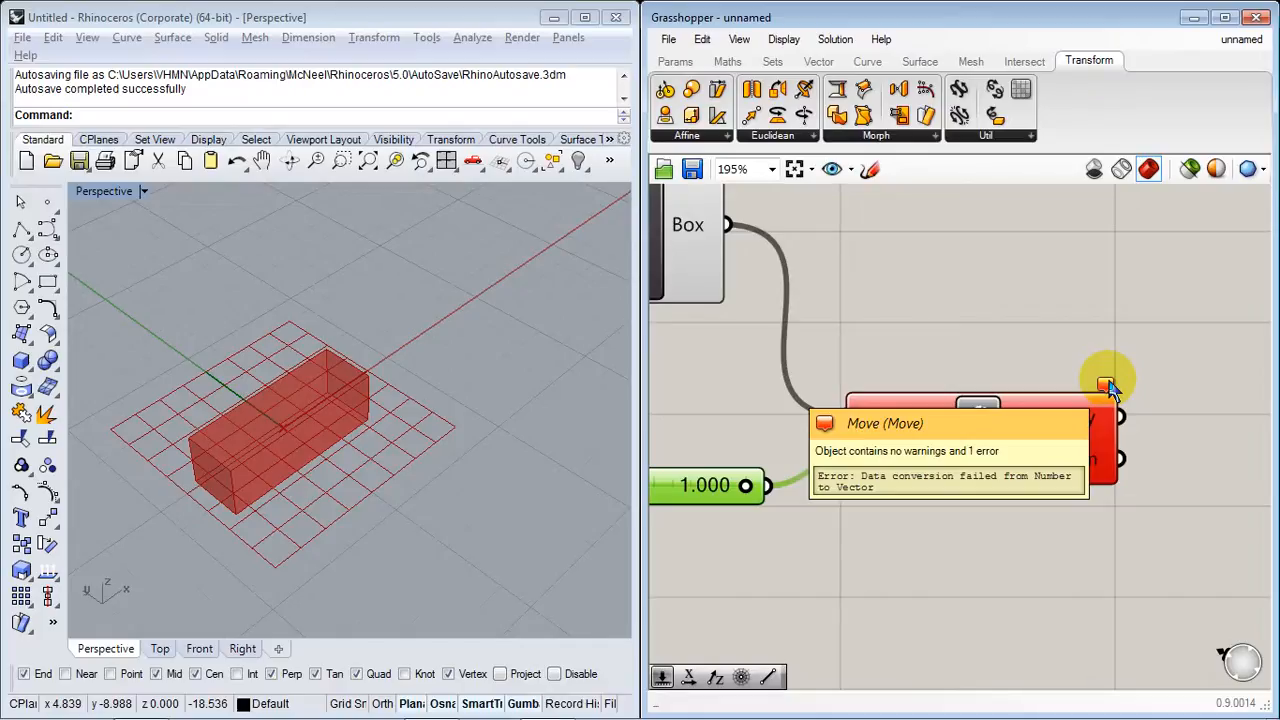
Step: Move the number slider farther away from the Move component on the canvas
right_click_drag(884, 539, 1196, 505)
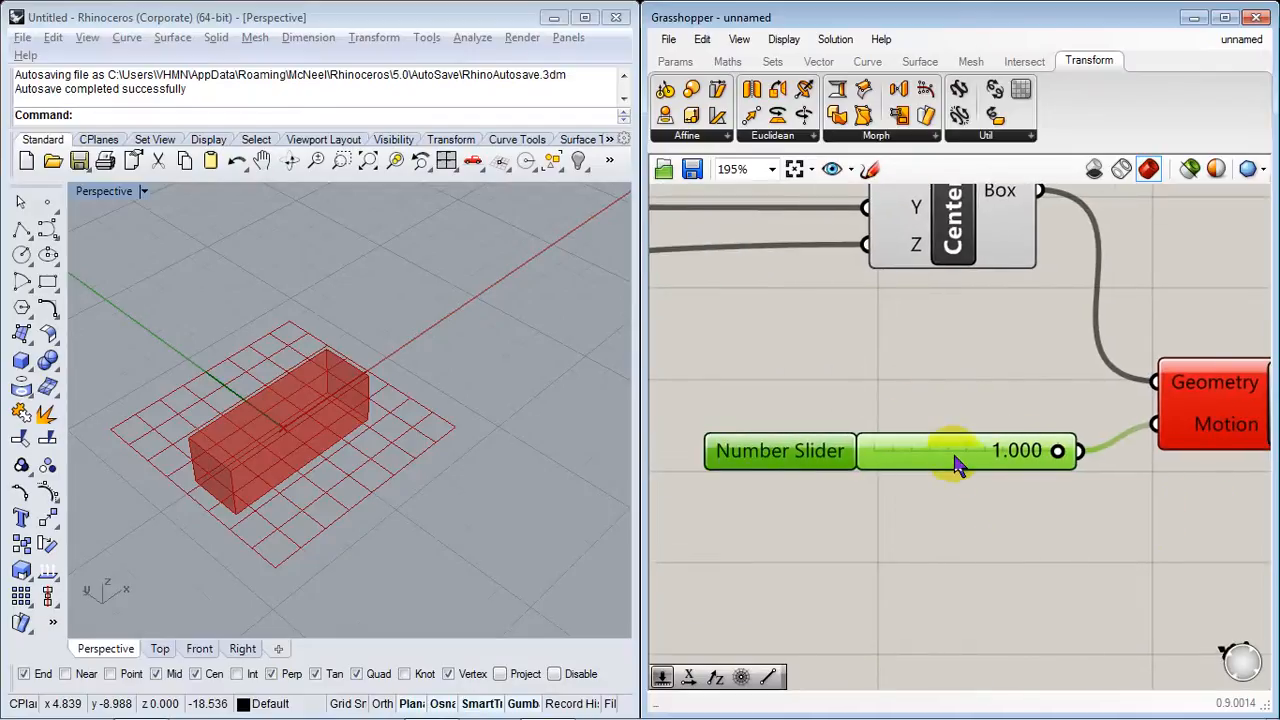
right_click_drag(909, 480, 1011, 484)
scroll(1002, 476, "down", 3)
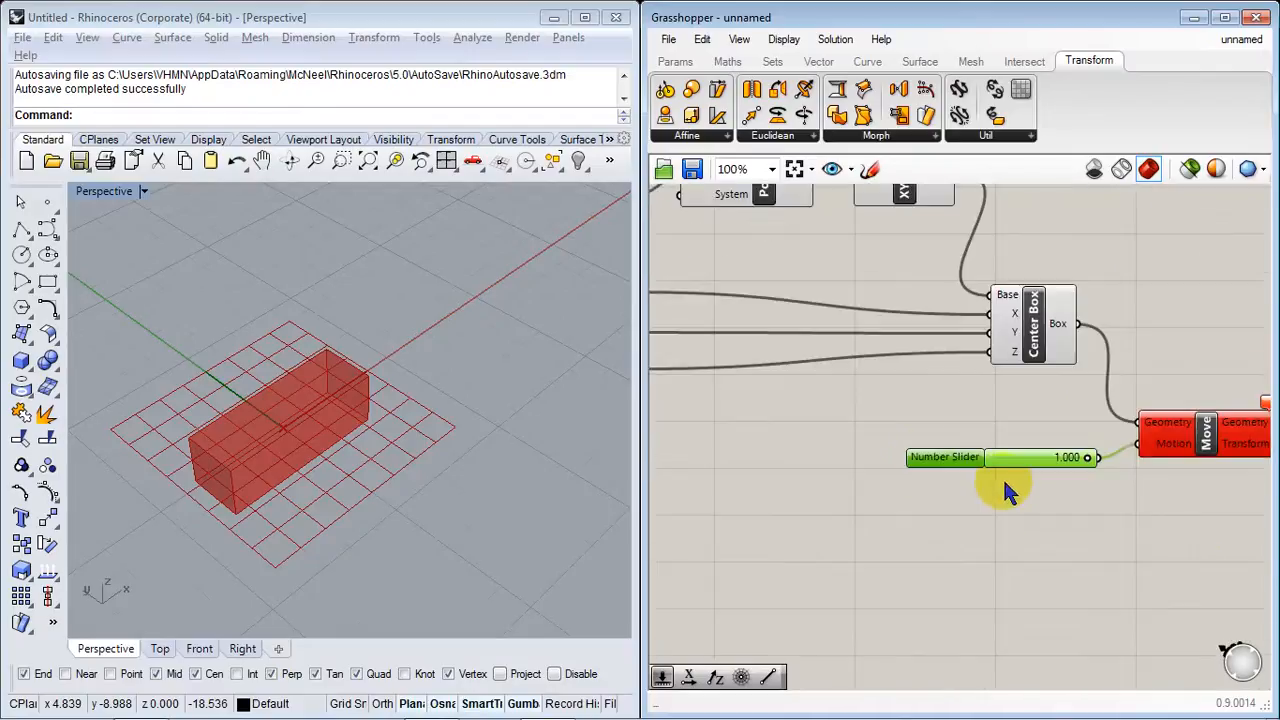
left_click_drag(950, 472, 826, 482)
scroll(1196, 507, "up", 1)
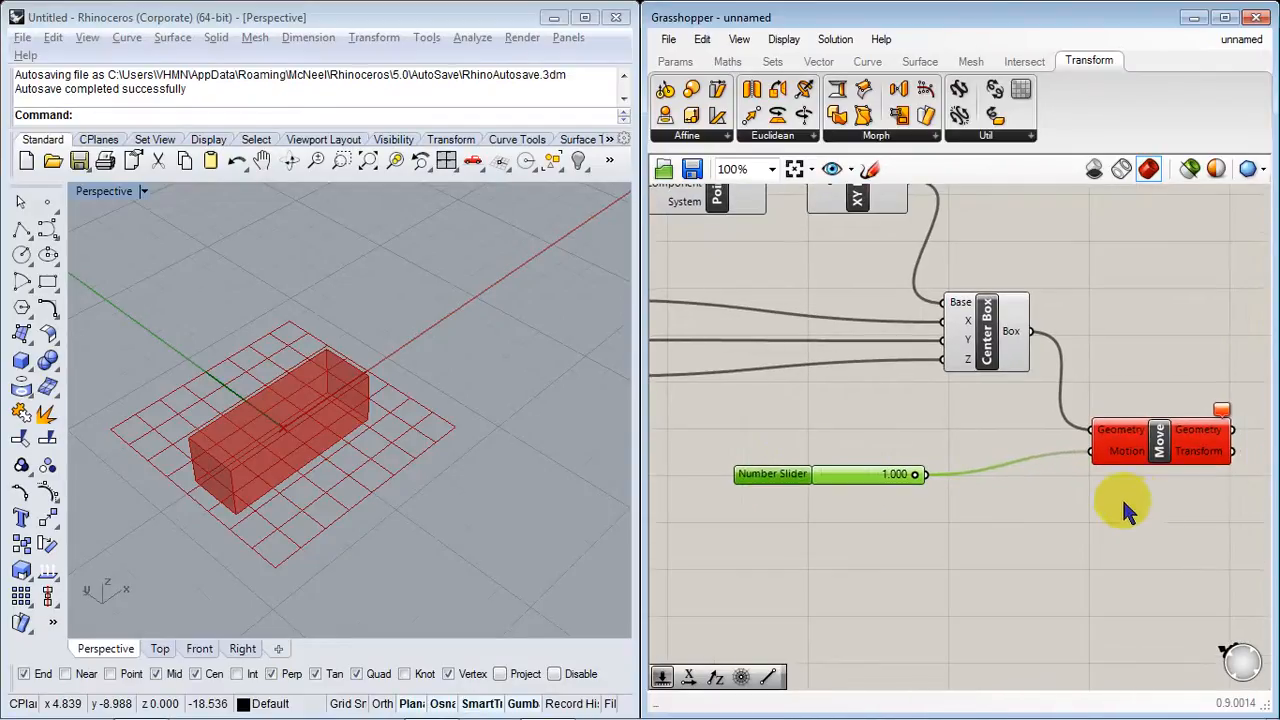
Step: Disconnect the number slider from the Move component's Motion input and shift the slider slightly lower on the canvas
right_click(1133, 436)
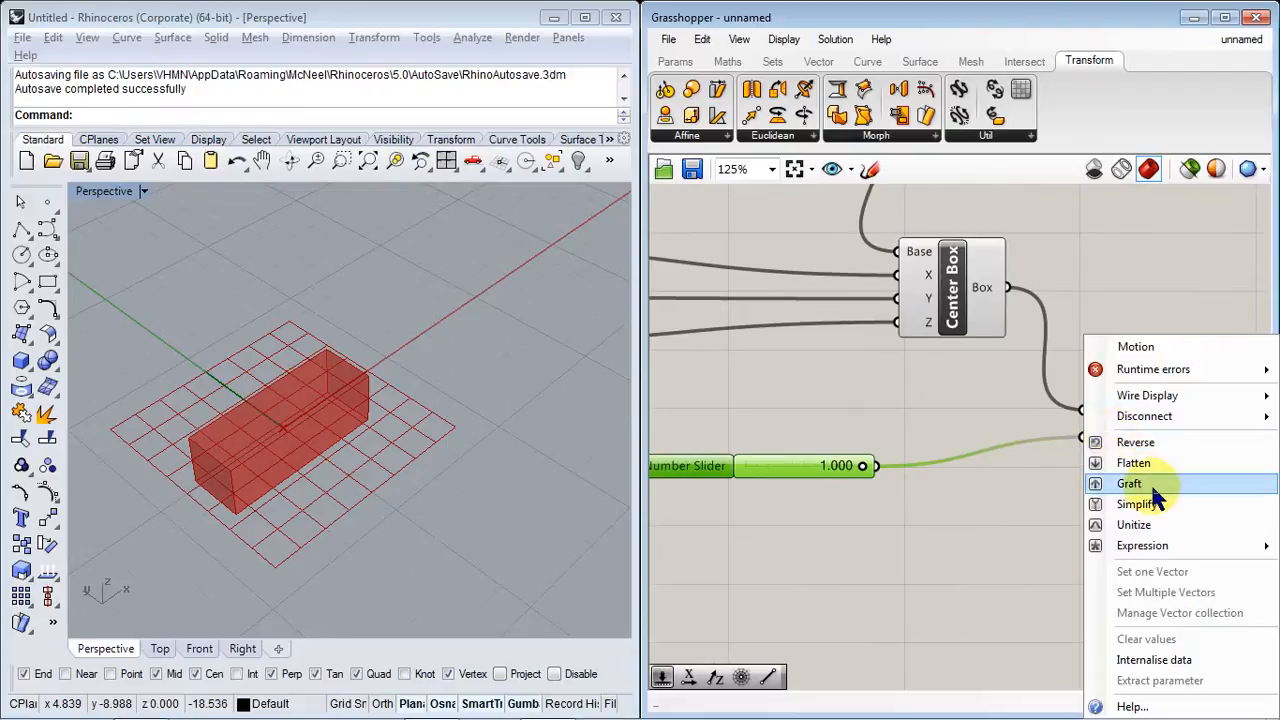
mouse_move(1183, 425)
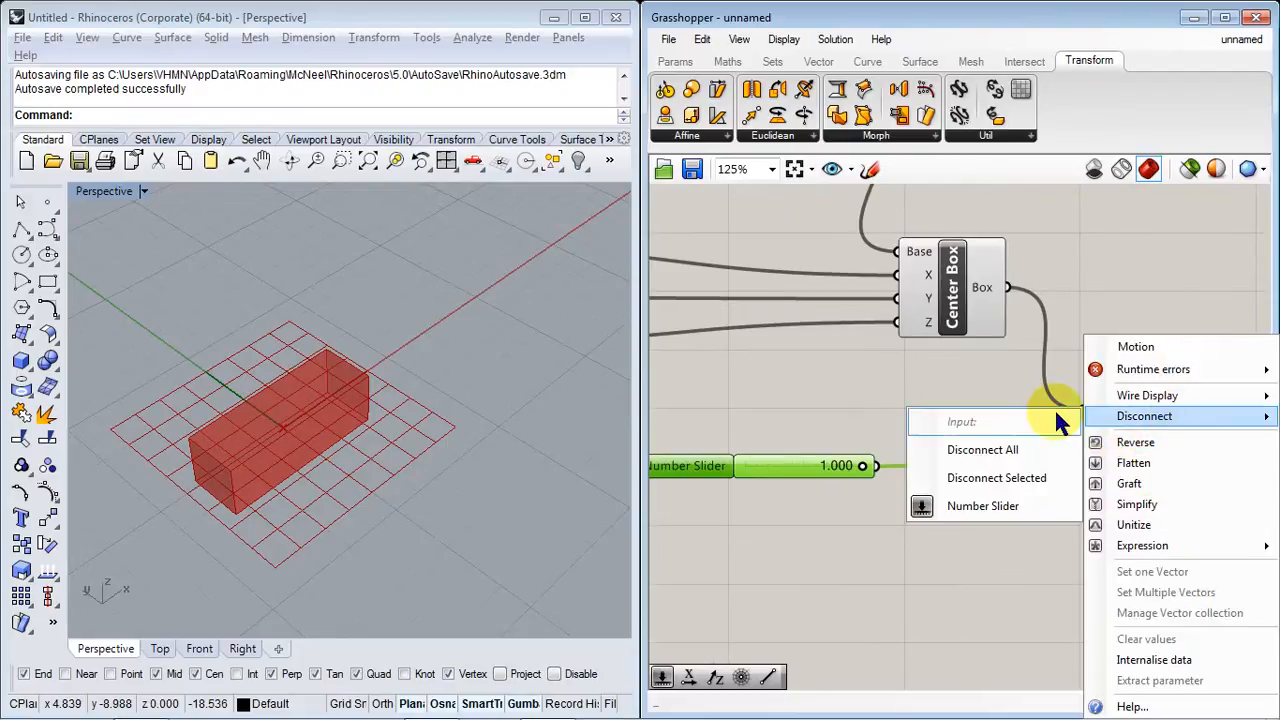
left_click(984, 507)
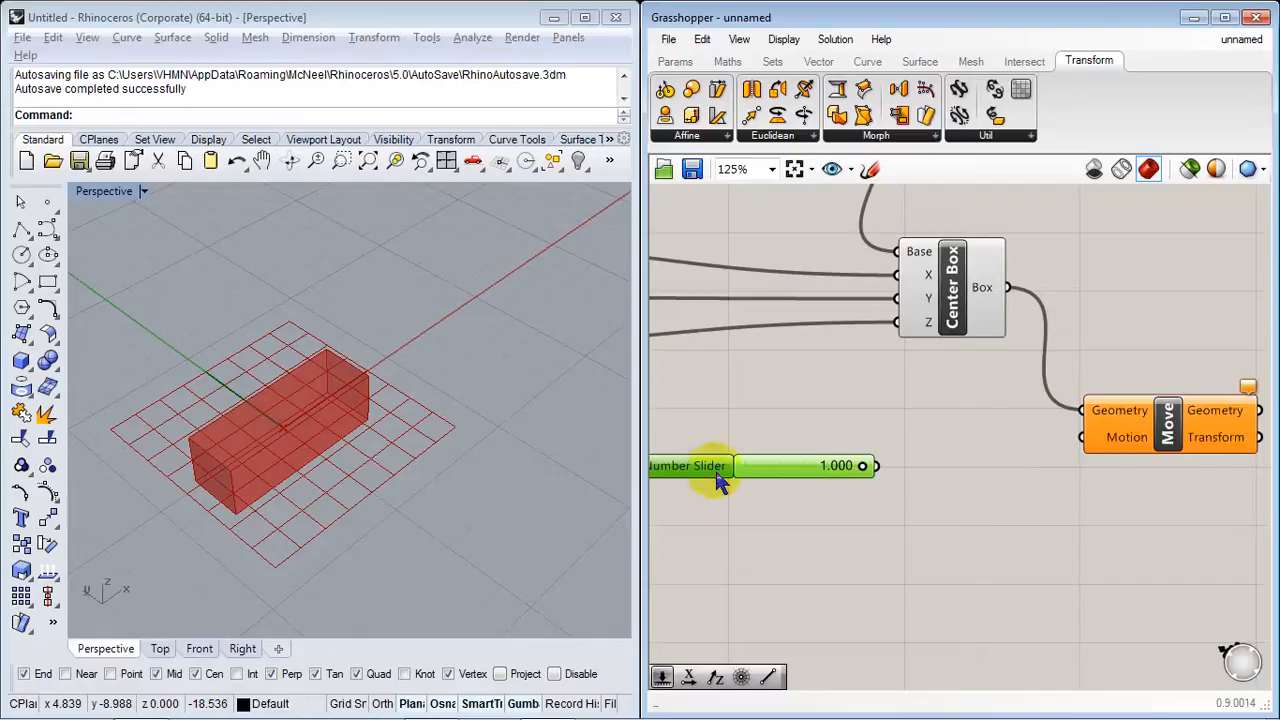
left_click_drag(714, 472, 696, 498)
left_click(908, 543)
right_click_drag(918, 537, 885, 549)
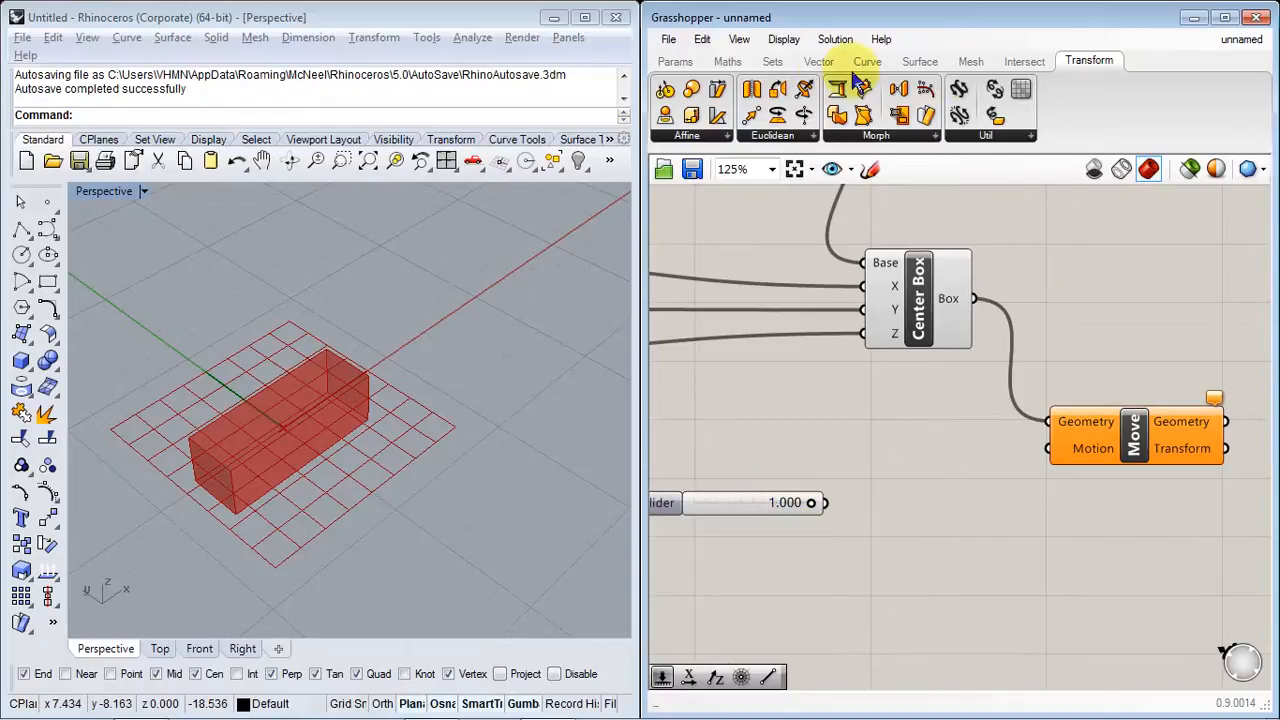
Step: Examine the available vector components, including the Vector XYZ description, and the existing Point XYZ component with its sliders
left_click(820, 62)
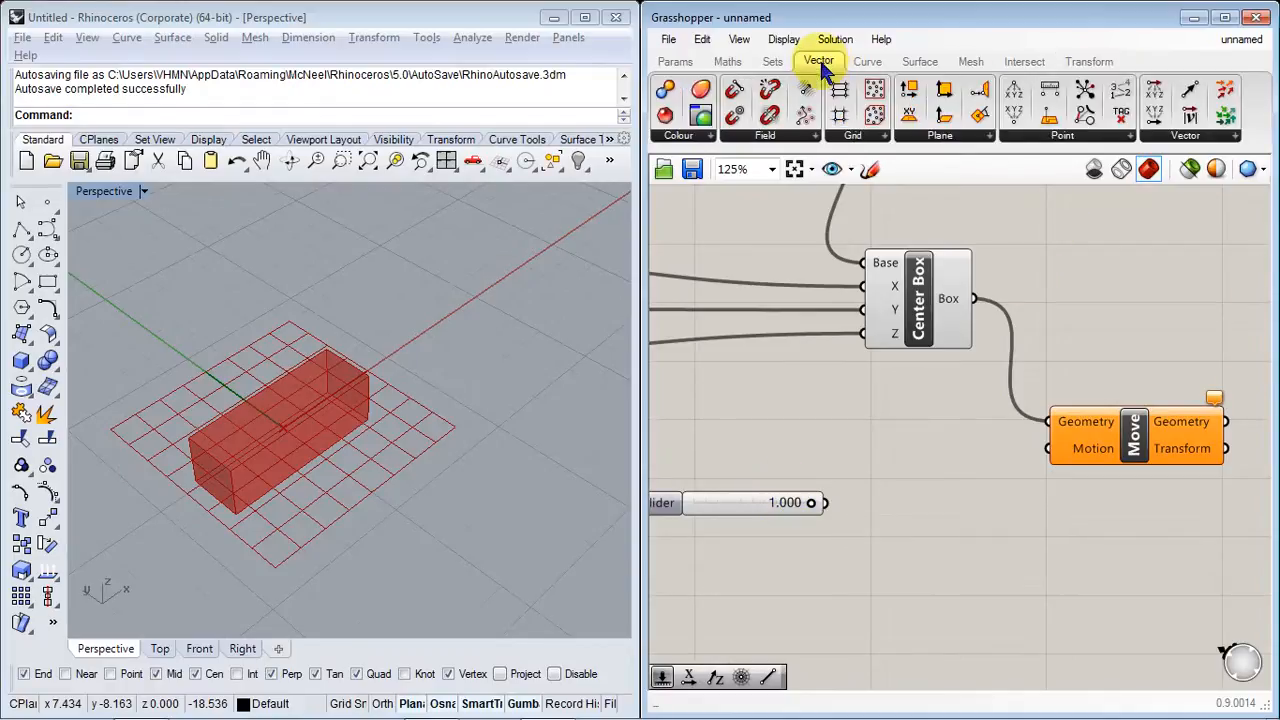
left_click(1233, 137)
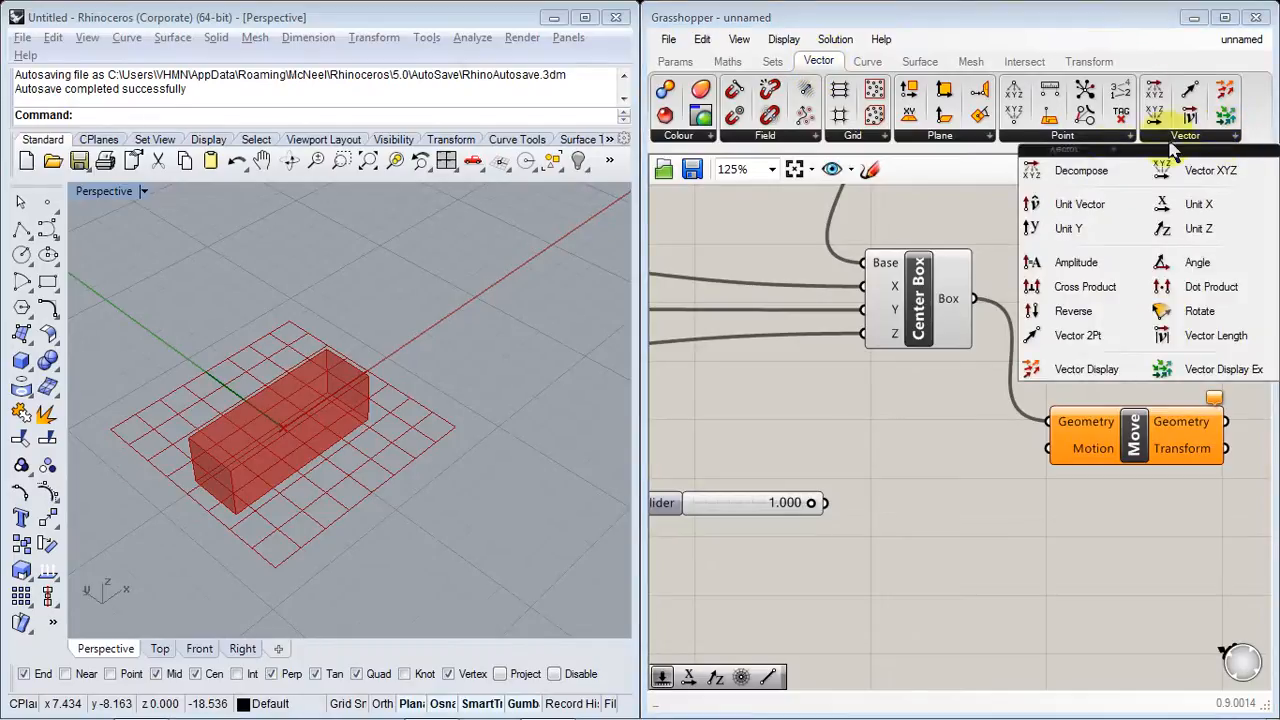
left_click(1237, 182)
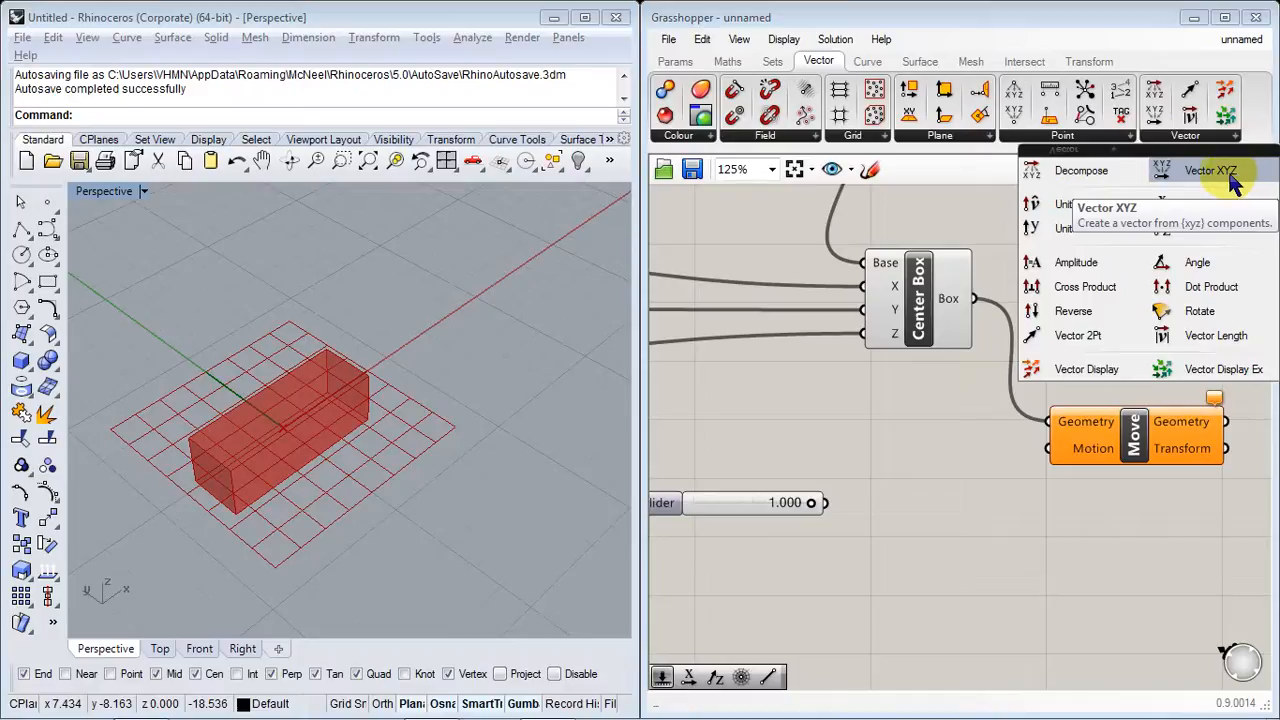
scroll(891, 420, "down", 3)
right_click_drag(891, 420, 1120, 434)
scroll(1115, 372, "up", 4)
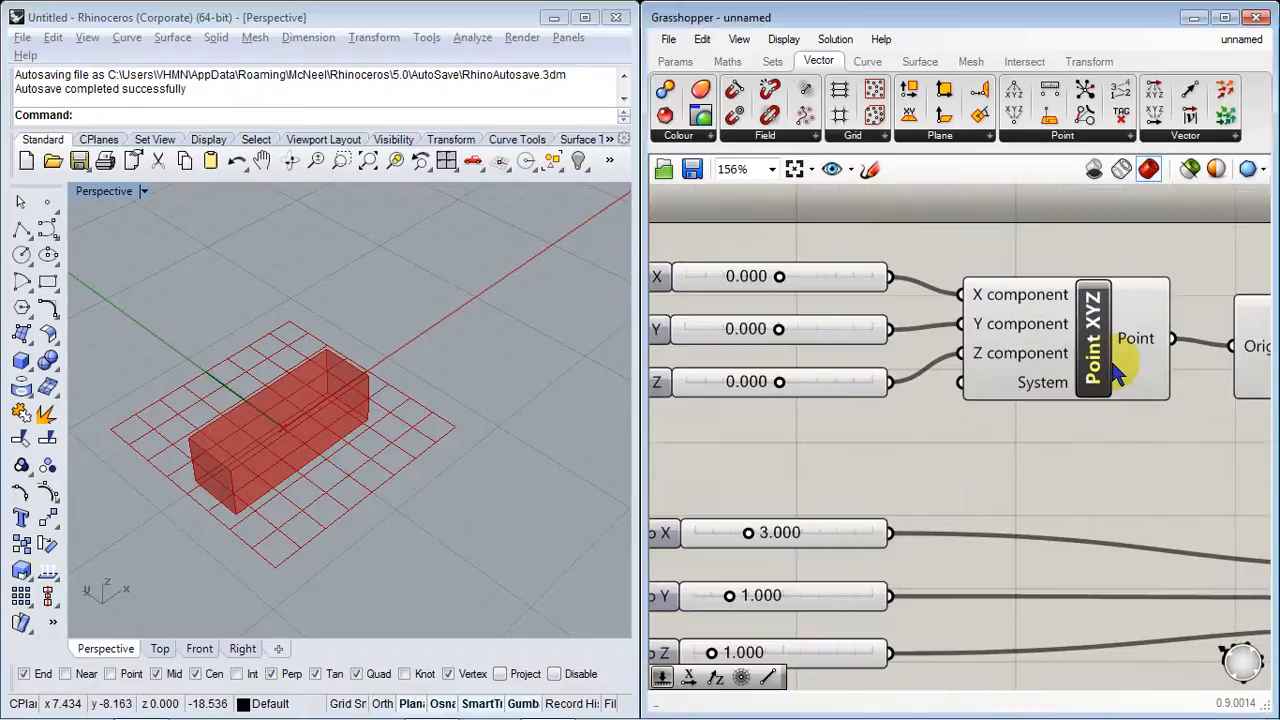
right_click_drag(1148, 506, 832, 342)
scroll(986, 402, "down", 1)
right_click_drag(1014, 580, 1000, 533)
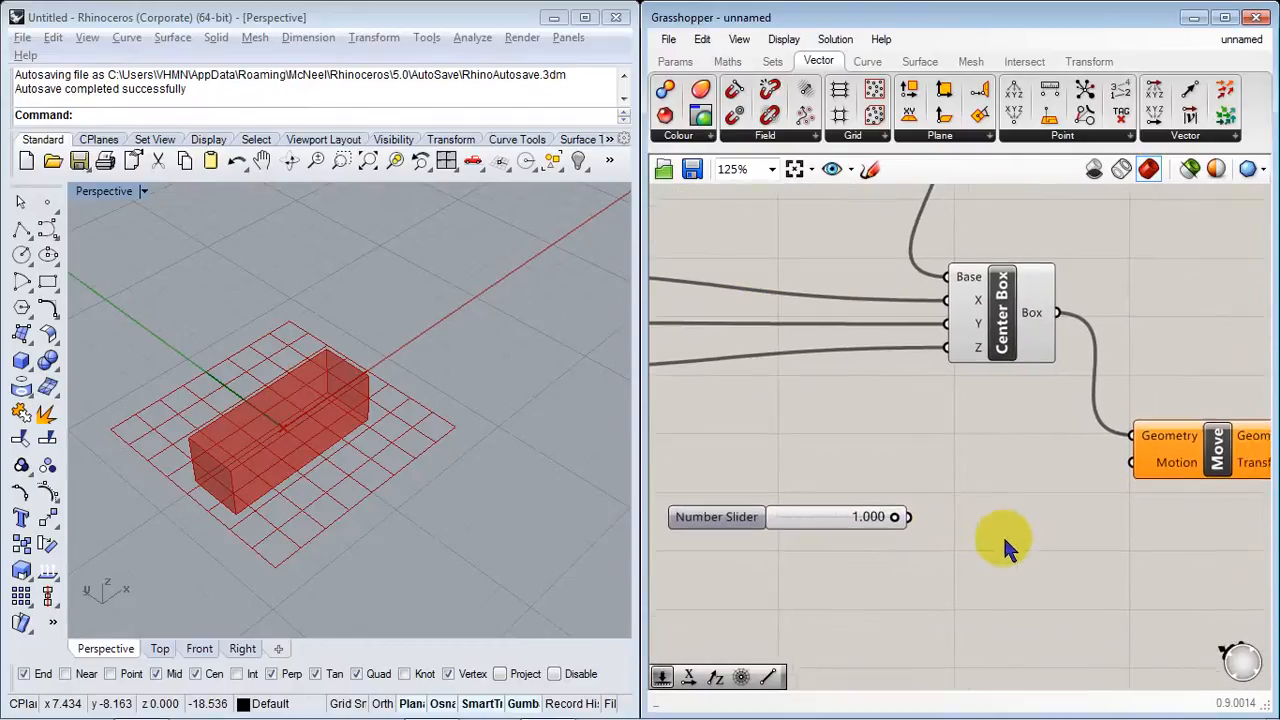
Step: Add a Unit X component in front of the Move component and move the number slider away to make room for it
left_click(1200, 136)
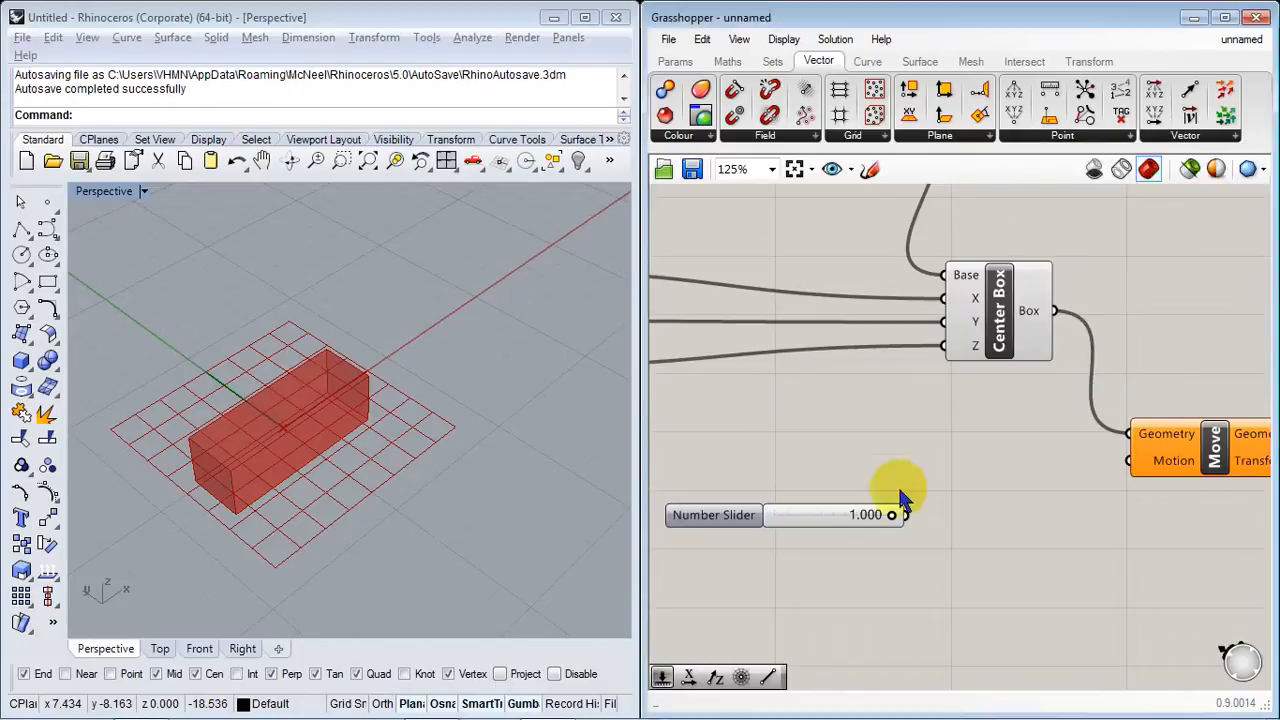
left_click(1001, 465)
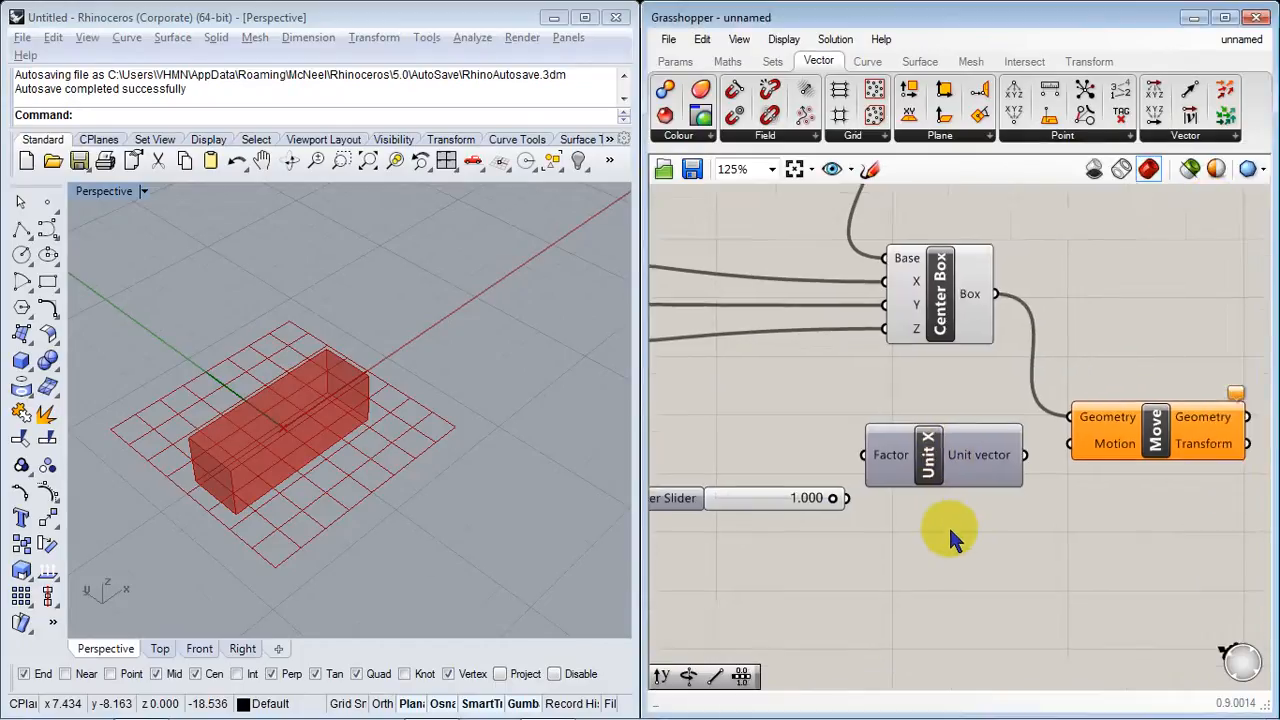
right_click_drag(727, 524, 785, 500)
left_click_drag(785, 505, 719, 505)
right_click_drag(719, 505, 815, 507)
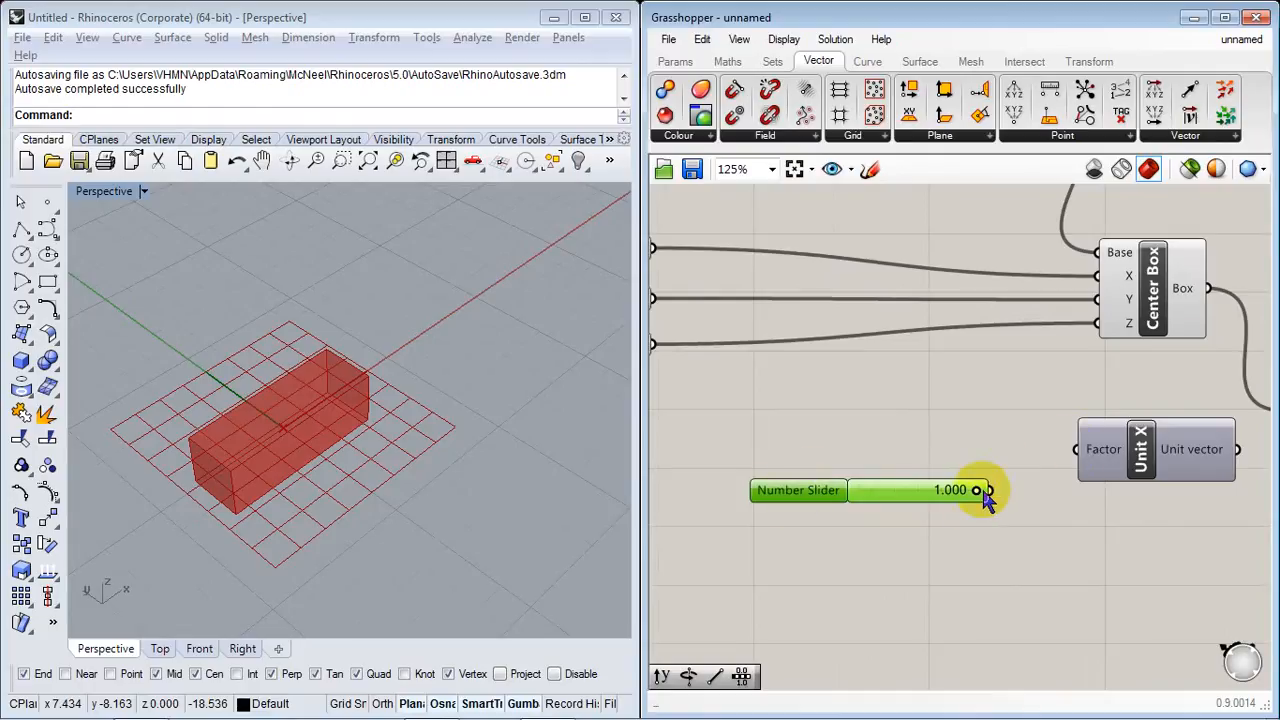
Step: Connect the number slider to Unit X's Factor input and the Unit vector output to the Move component's Motion input
left_click_drag(988, 491, 1071, 452)
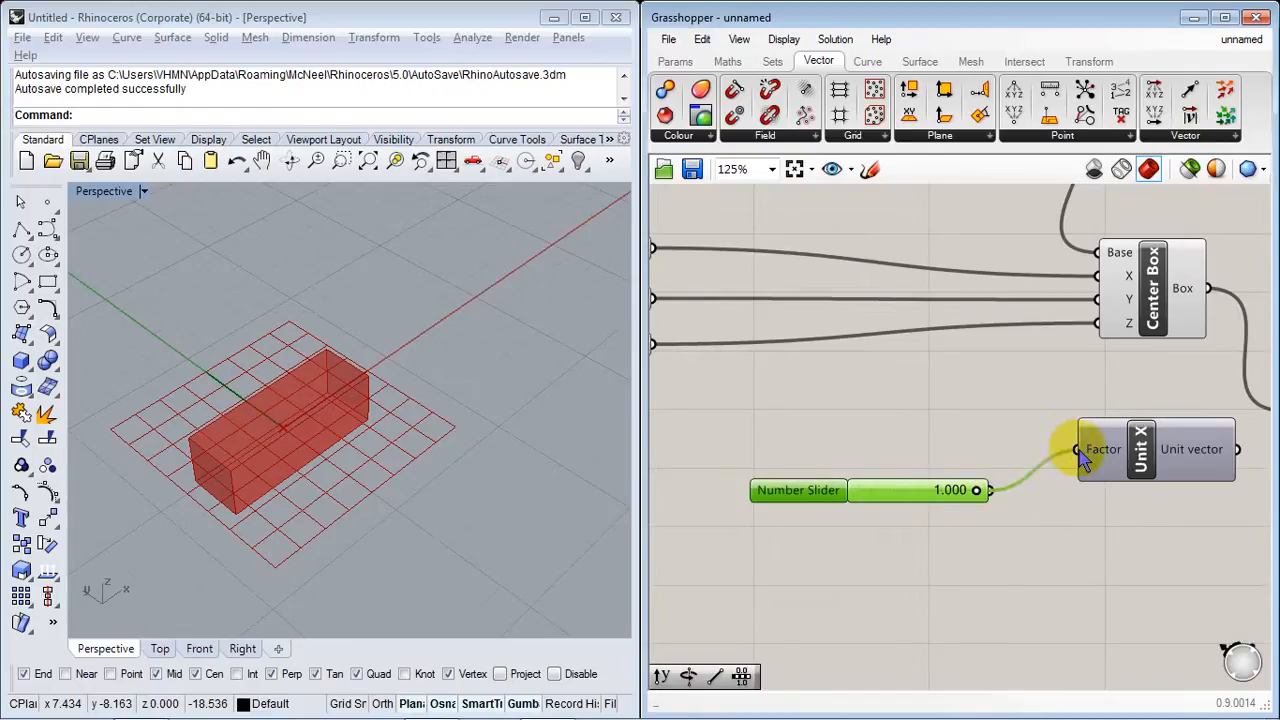
right_click_drag(1036, 501, 848, 507)
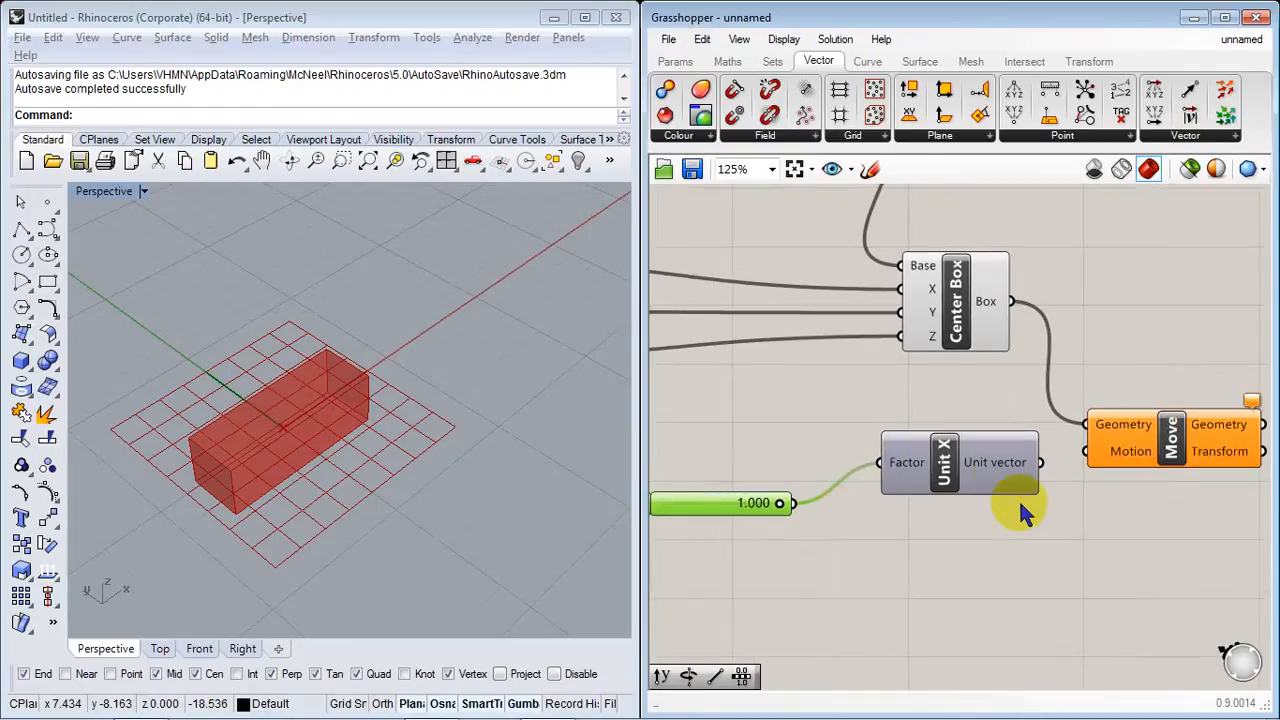
left_click(935, 483)
left_click_drag(935, 483, 917, 480)
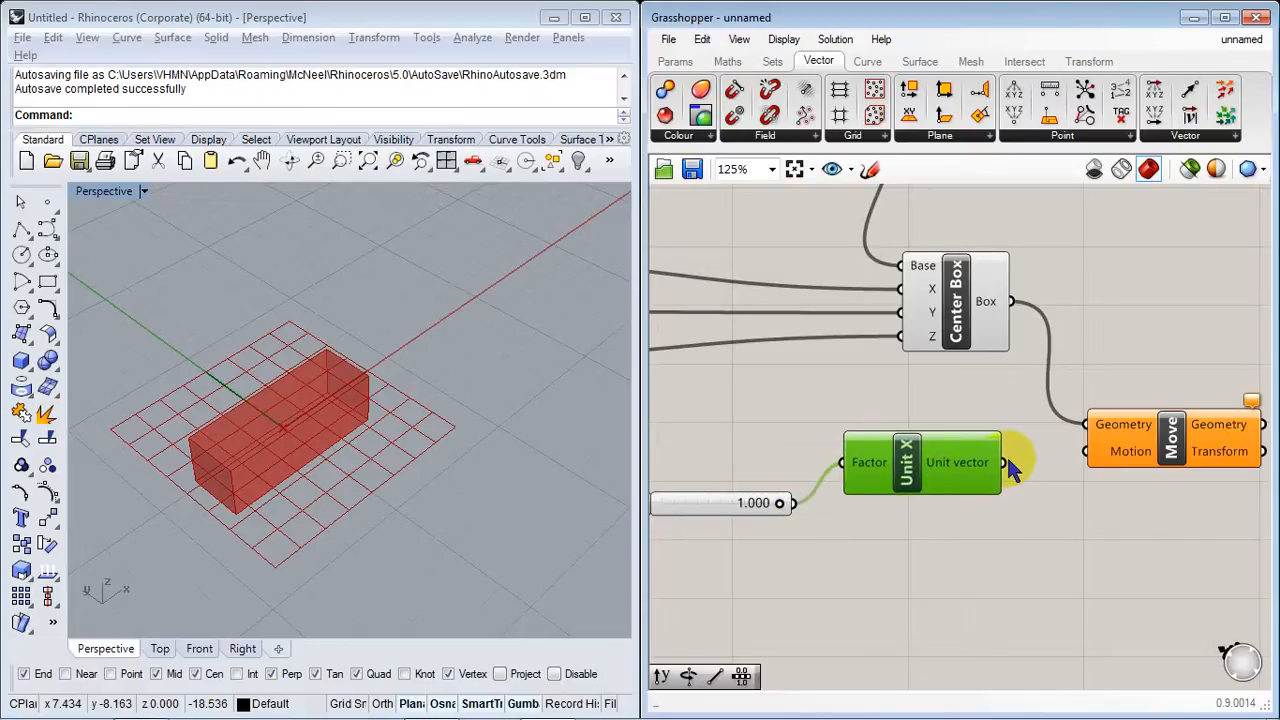
left_click_drag(1005, 463, 1086, 451)
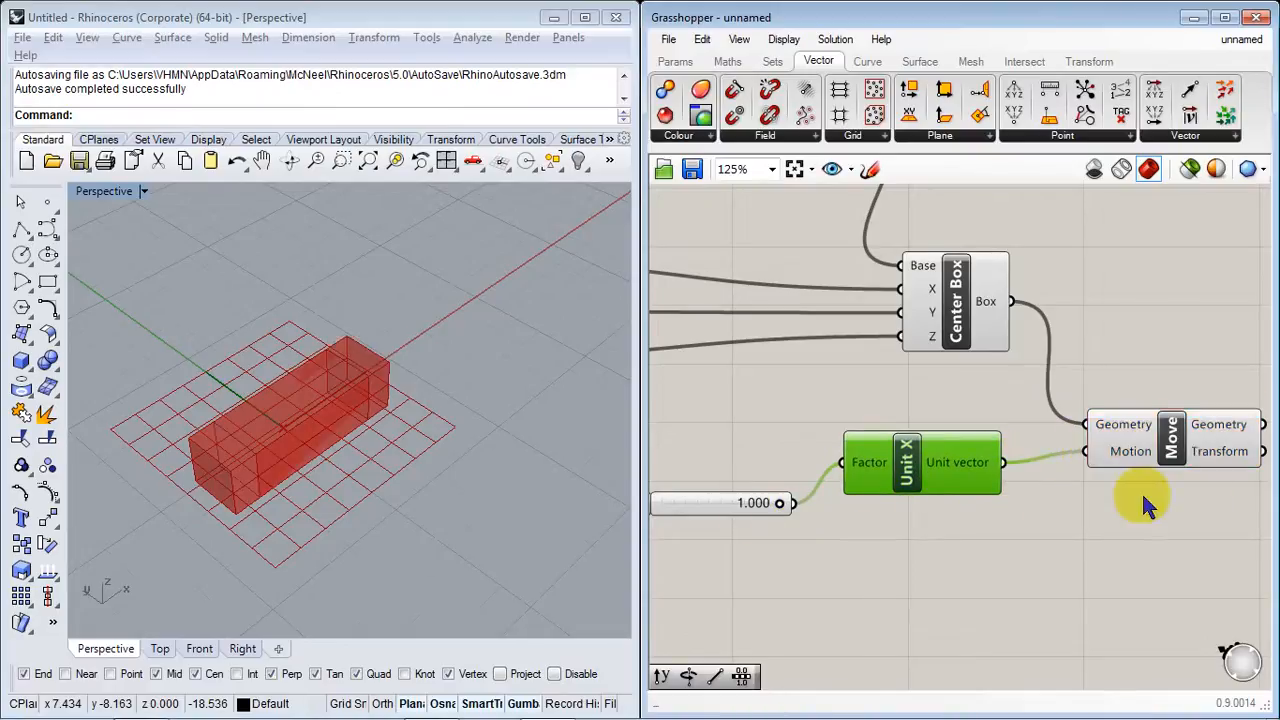
Step: Rename the number slider feeding Unit X as "Unidad a mover"
right_click_drag(400, 445, 465, 475)
right_click_drag(649, 520, 839, 521)
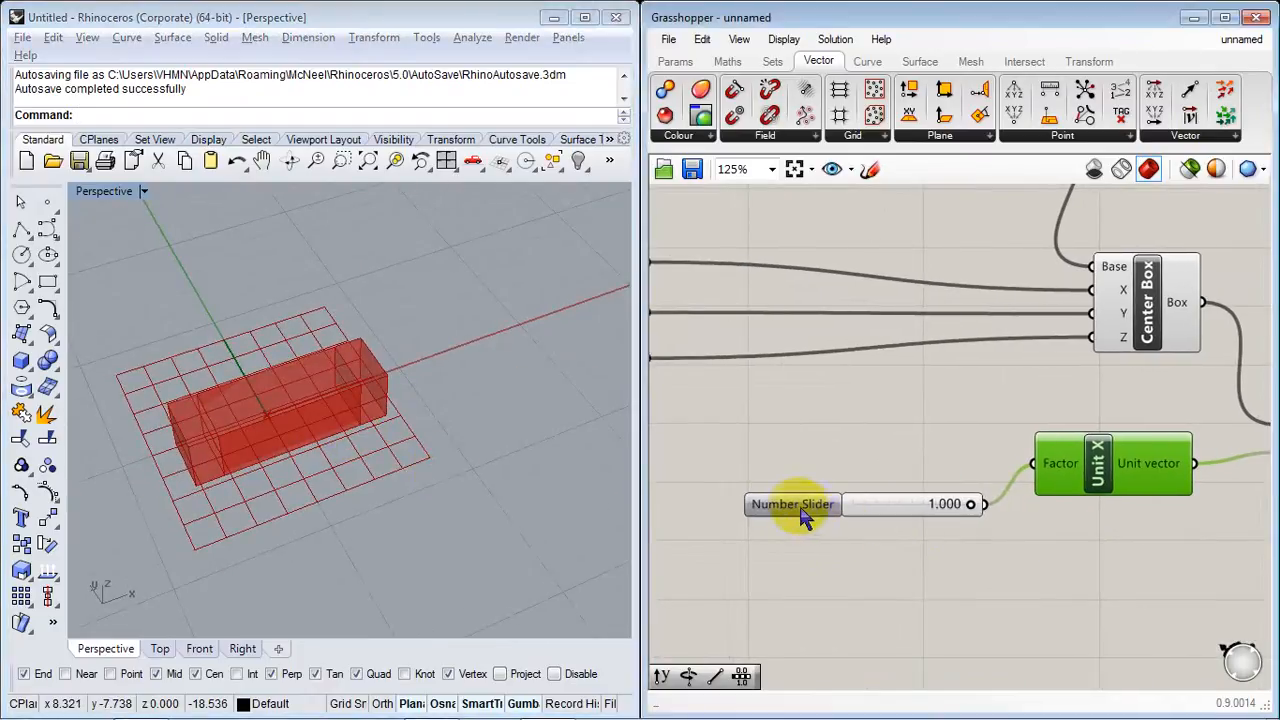
right_click(803, 515)
left_click(880, 595)
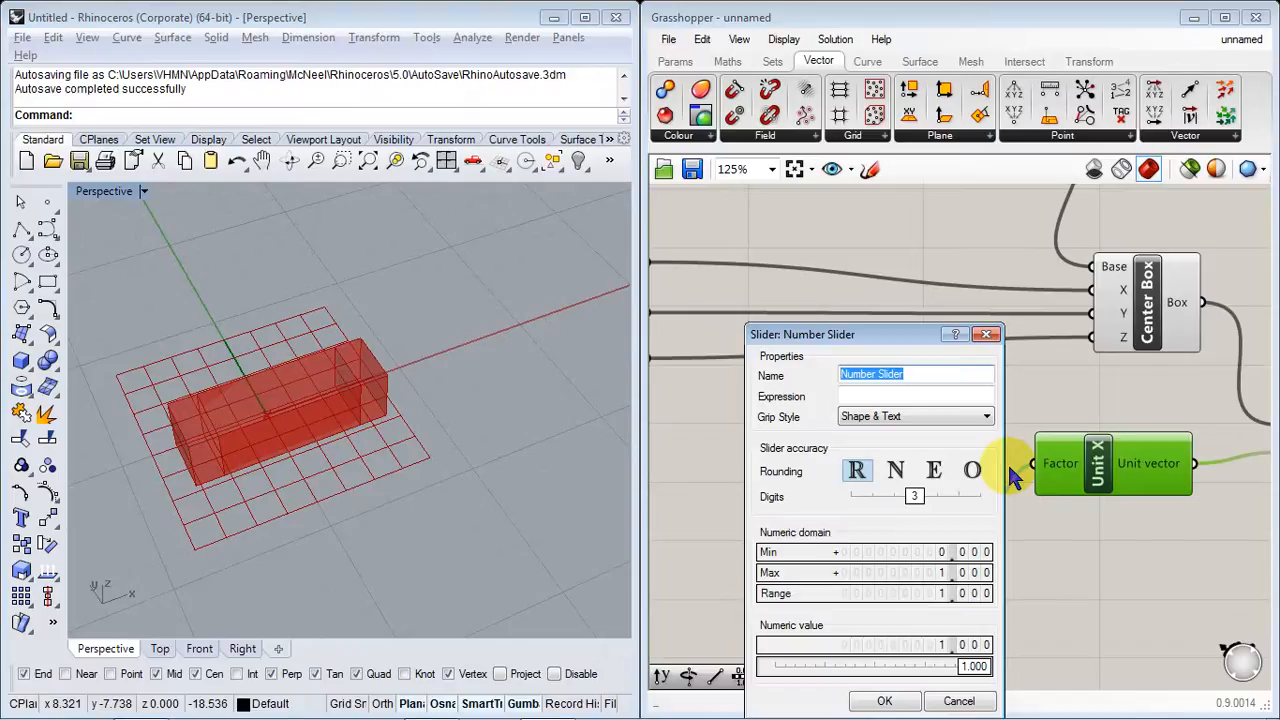
type("Mo")
key("BackSpace")
key("BackSpace")
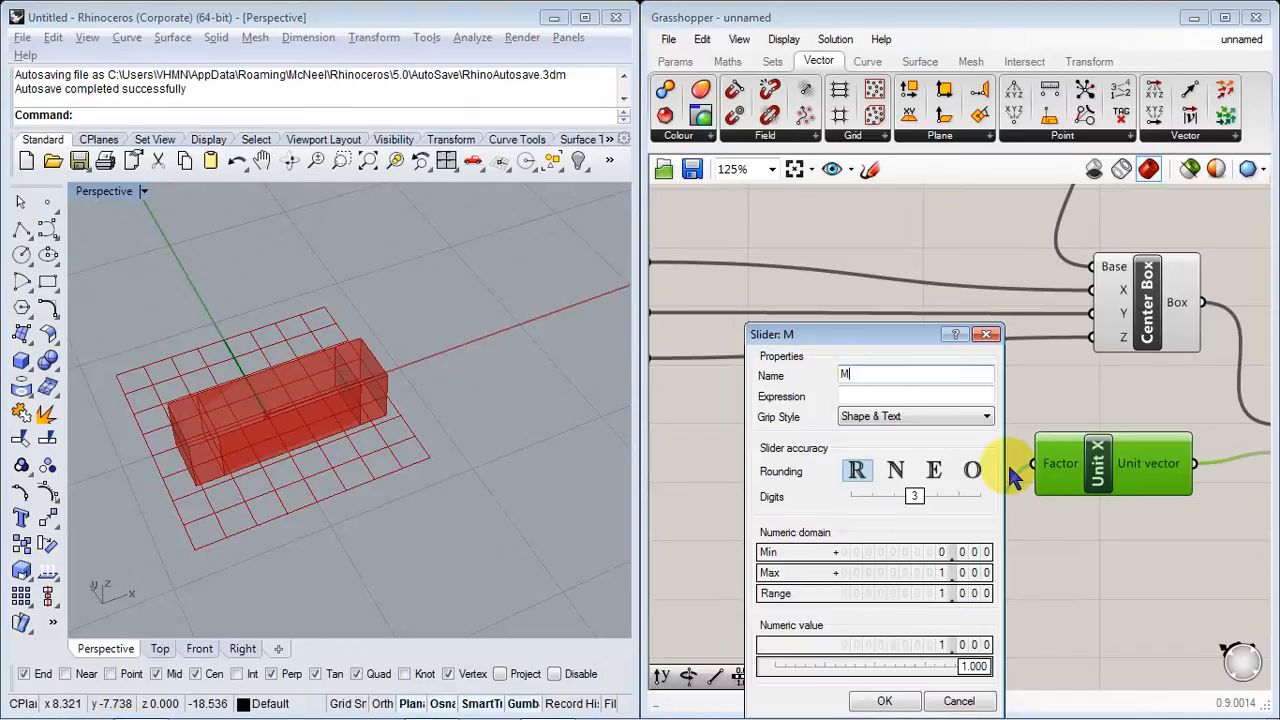
type("Unidad a mover")
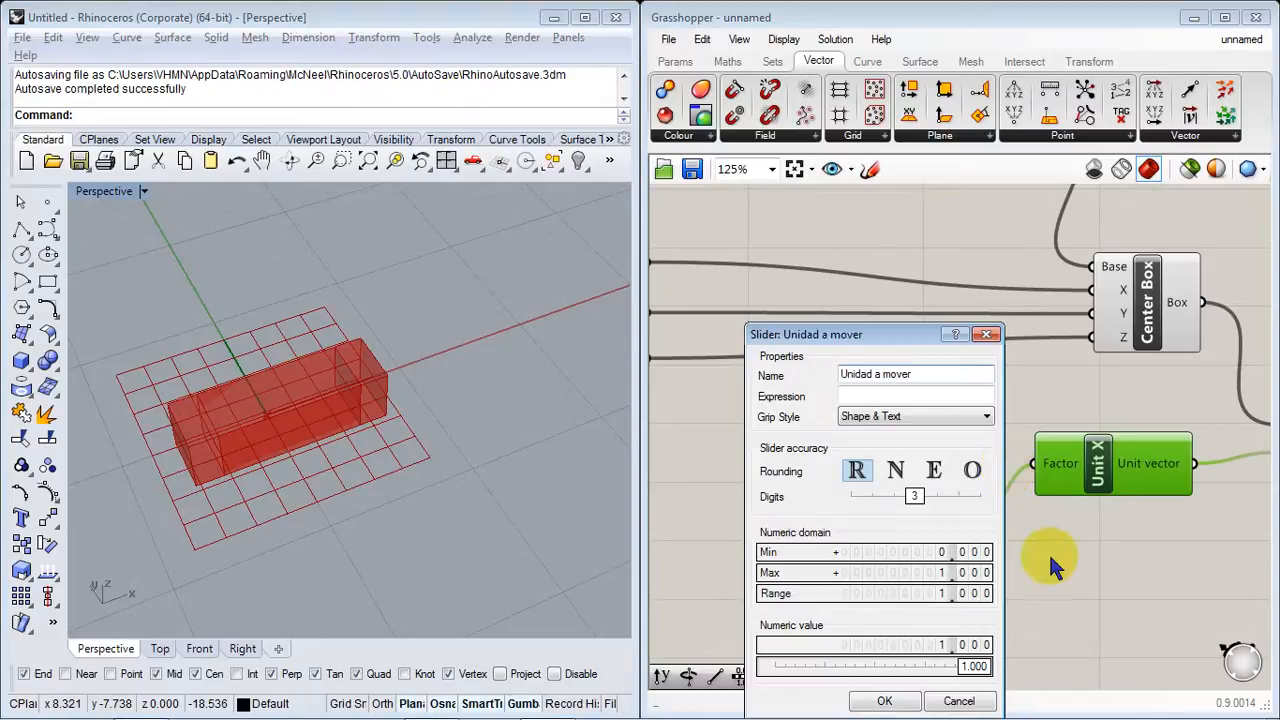
Step: Set the slider's numeric domain to a minimum of -20 and a maximum of 20
double_click(905, 556)
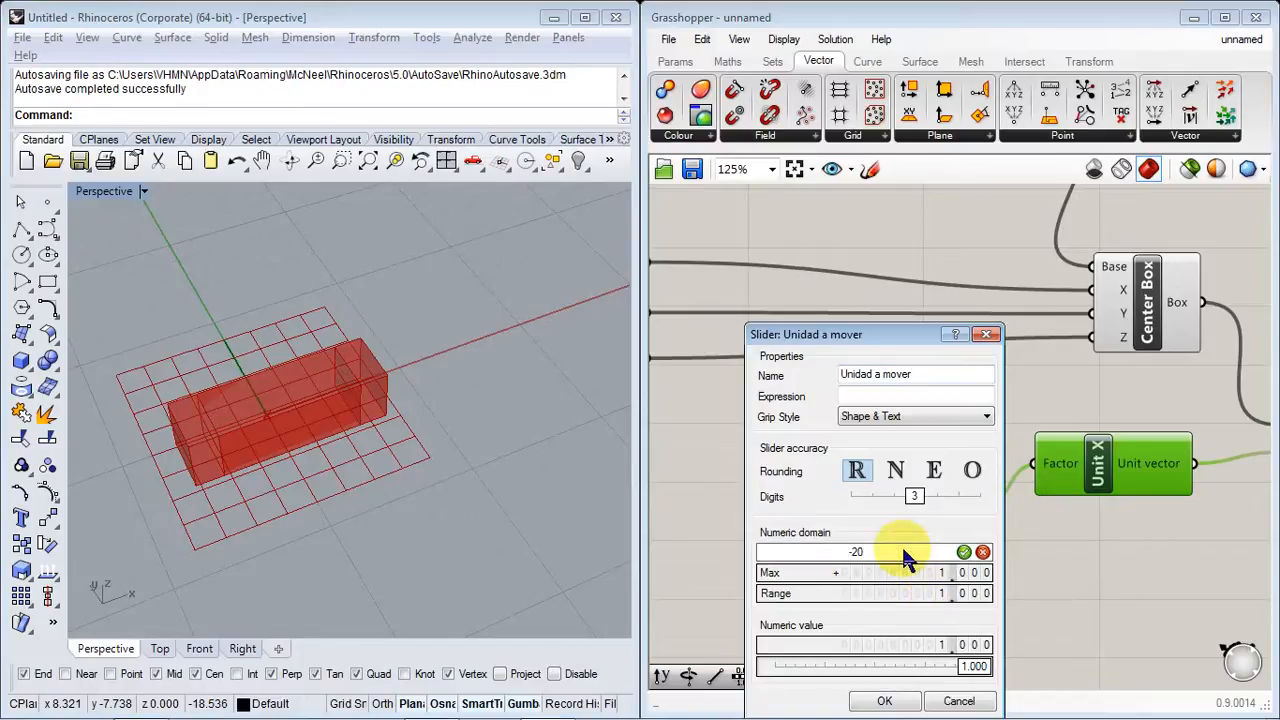
key("Return")
double_click(900, 580)
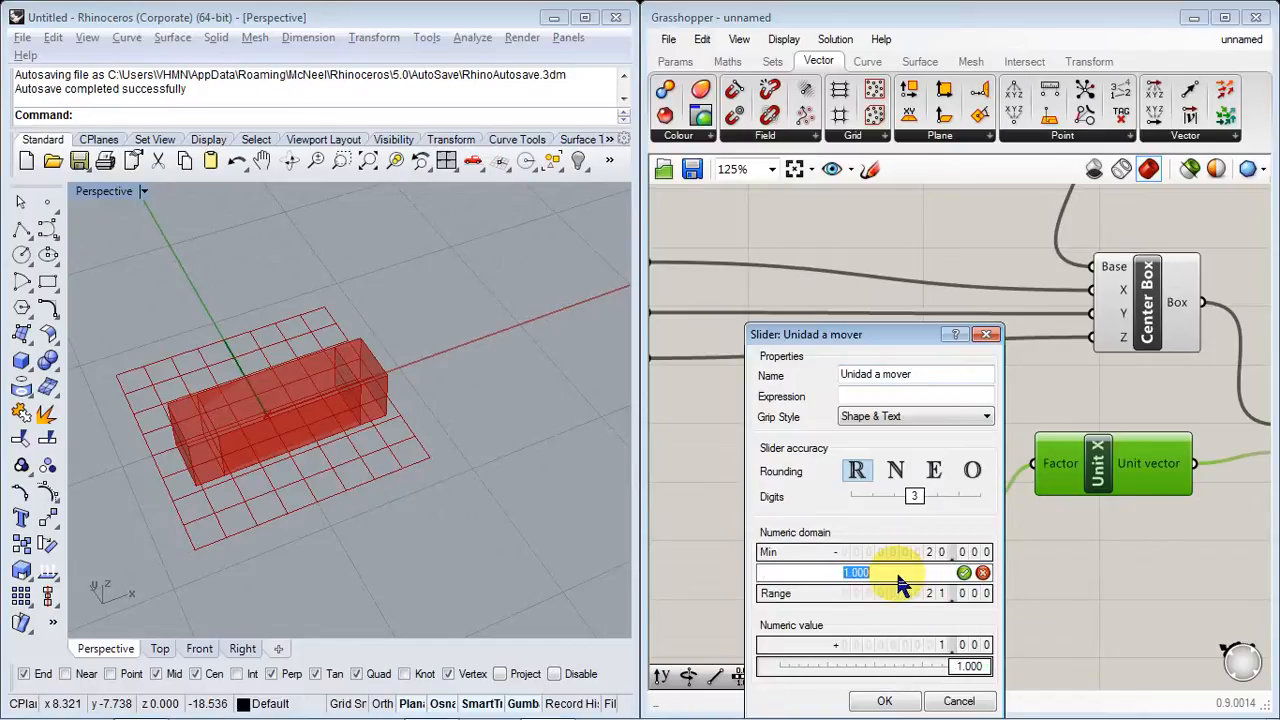
key("Return")
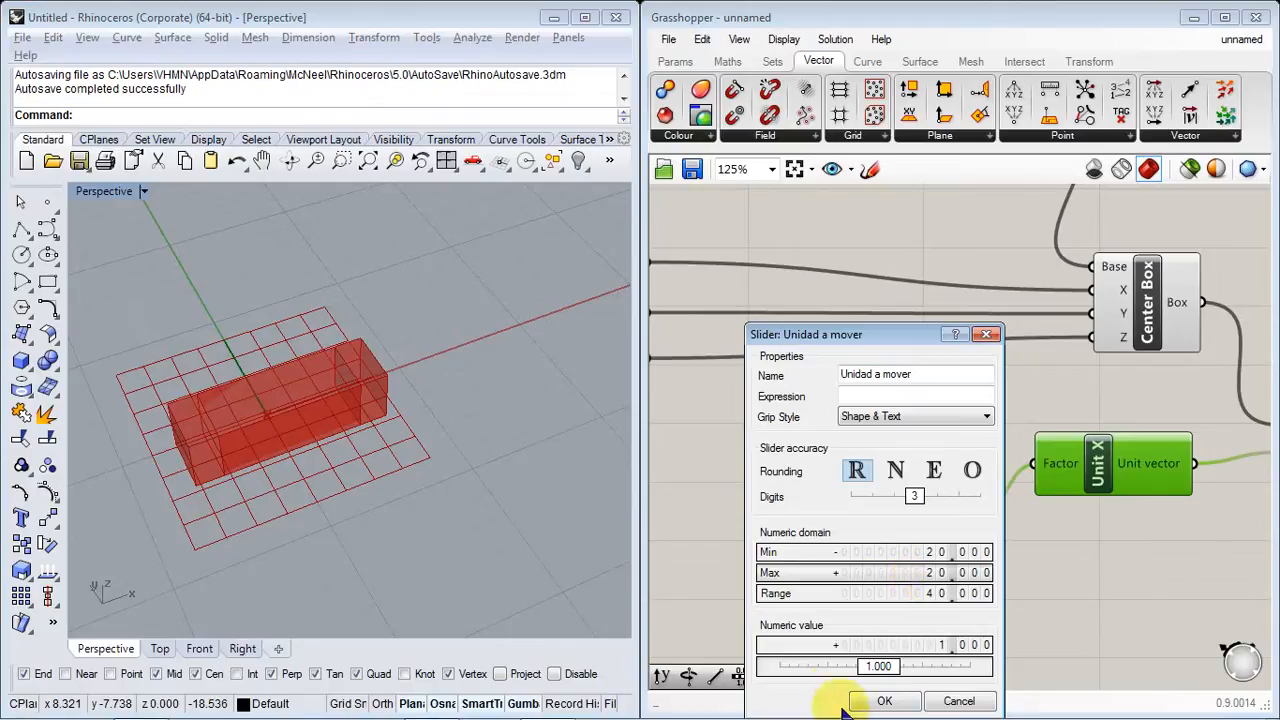
left_click(884, 701)
Step: Align the "Unidad a mover" slider with the Unit X component and set its value to 9.320
right_click_drag(900, 527, 939, 556)
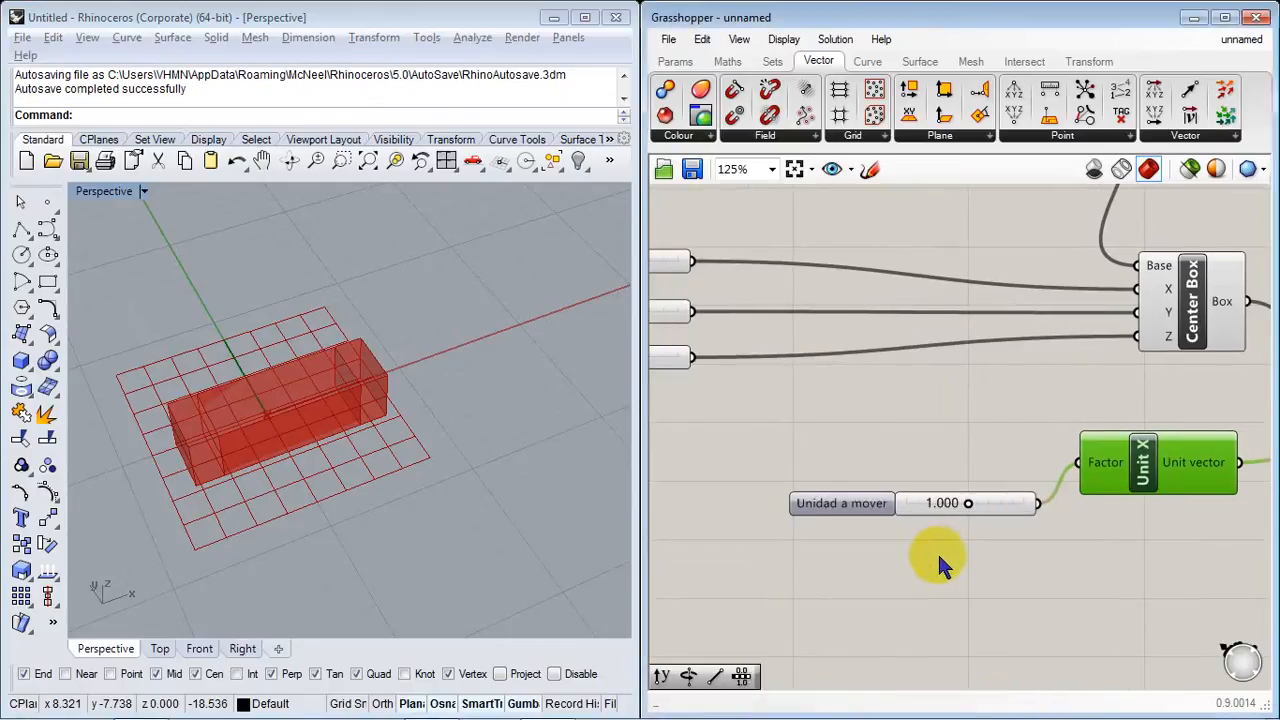
left_click_drag(867, 517, 809, 487)
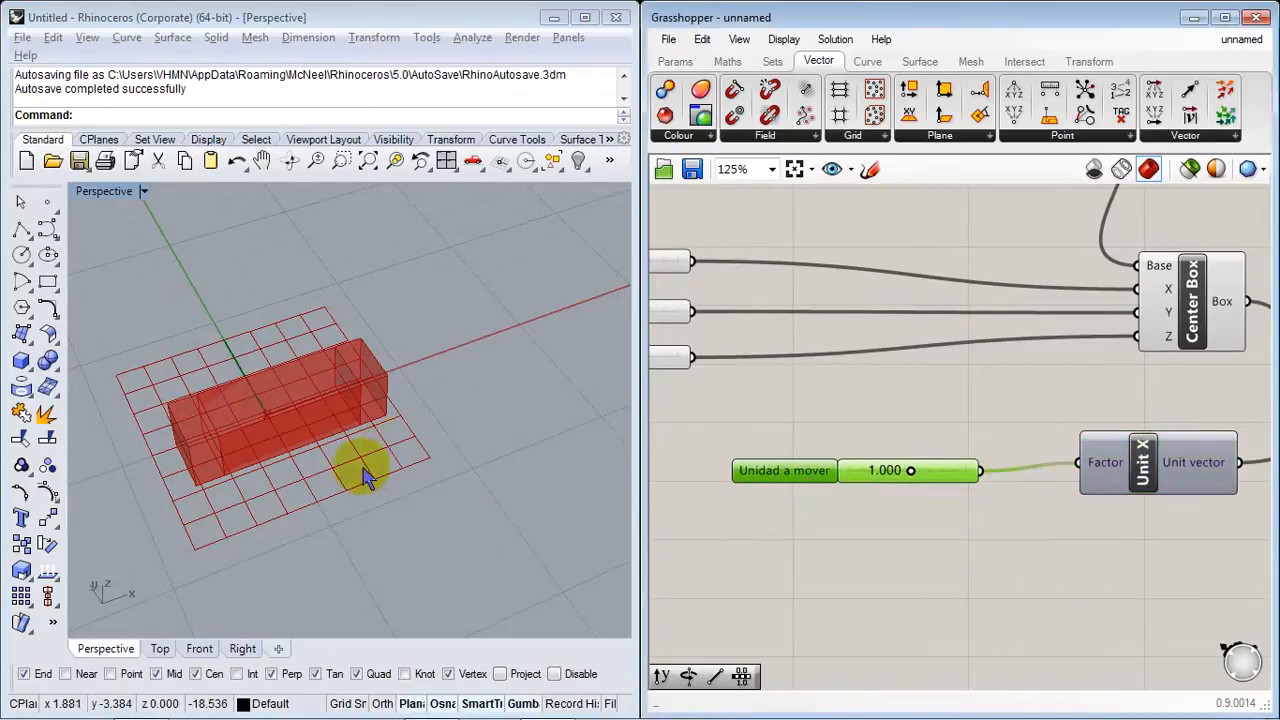
right_click_drag(363, 471, 609, 494)
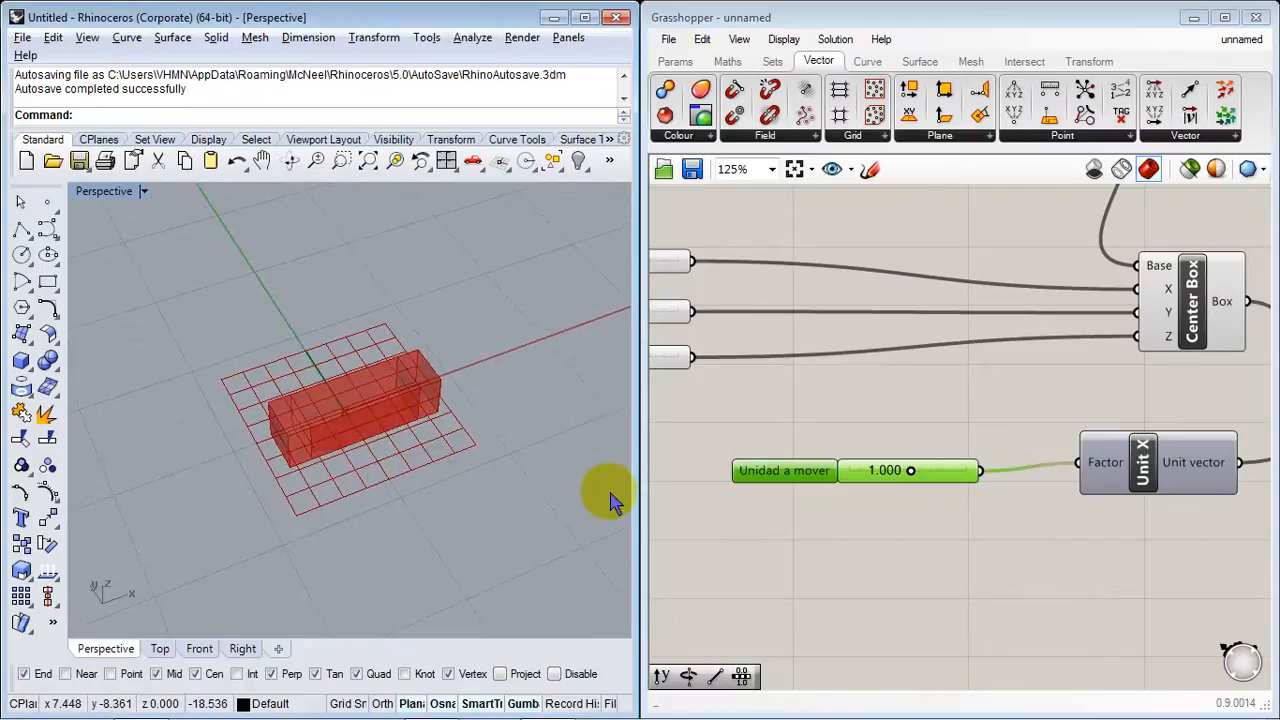
left_click_drag(908, 480, 932, 422)
right_click_drag(471, 423, 386, 471, "shift")
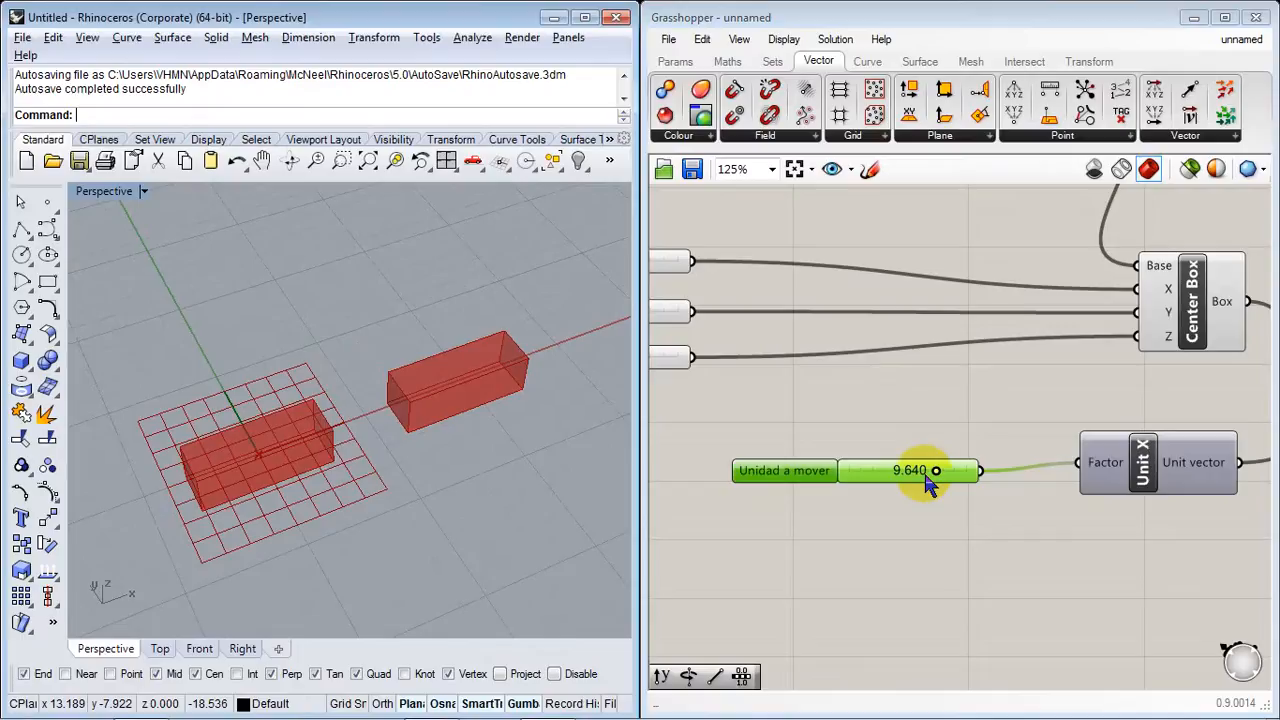
mouse_move(937, 472)
left_mouse_down()
mouse_move(963, 471)
mouse_move(936, 471)
left_mouse_up()
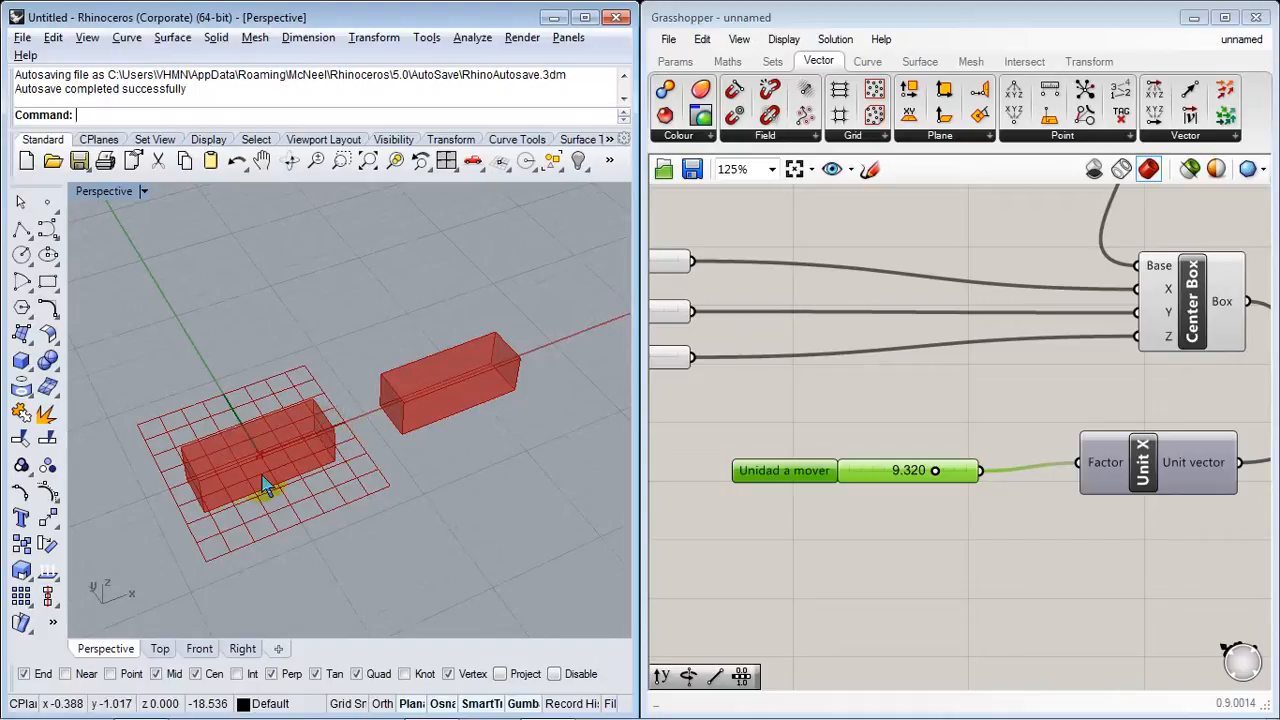
Step: Select the Center Box and Move components in turn to identify which preview box each one produces
left_click(768, 553)
right_click_drag(1042, 499, 669, 508)
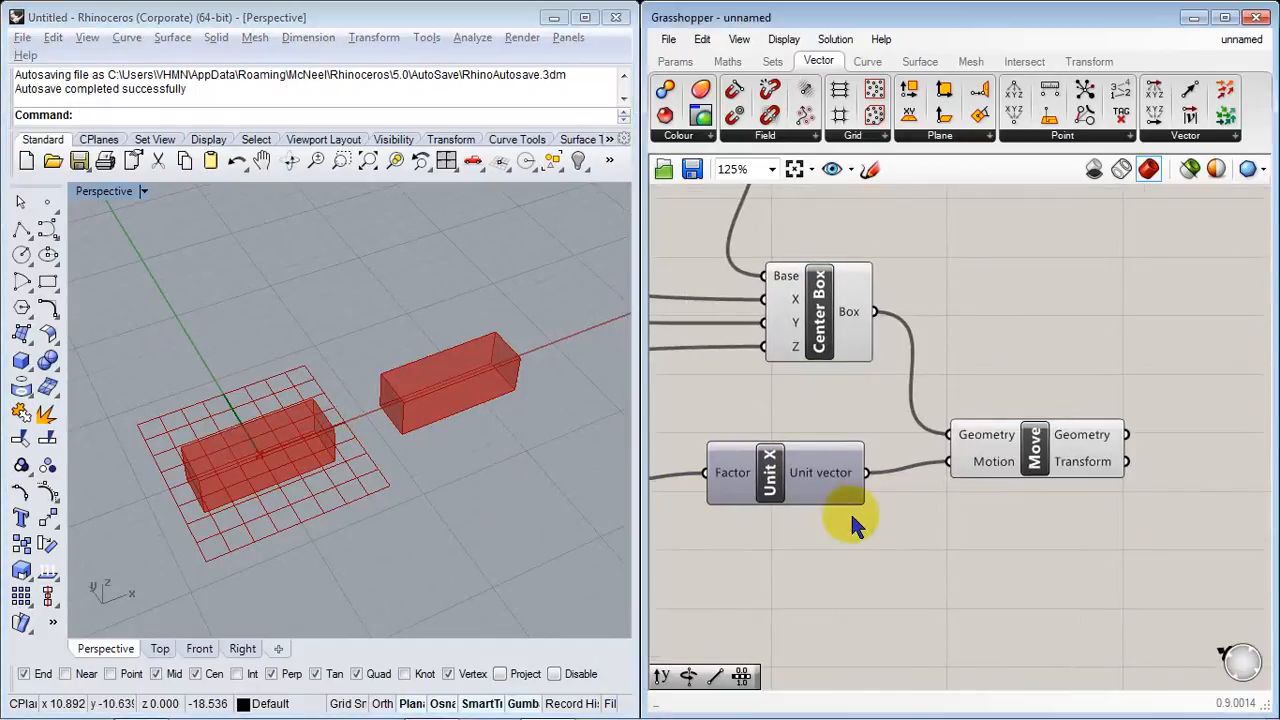
left_click(795, 330)
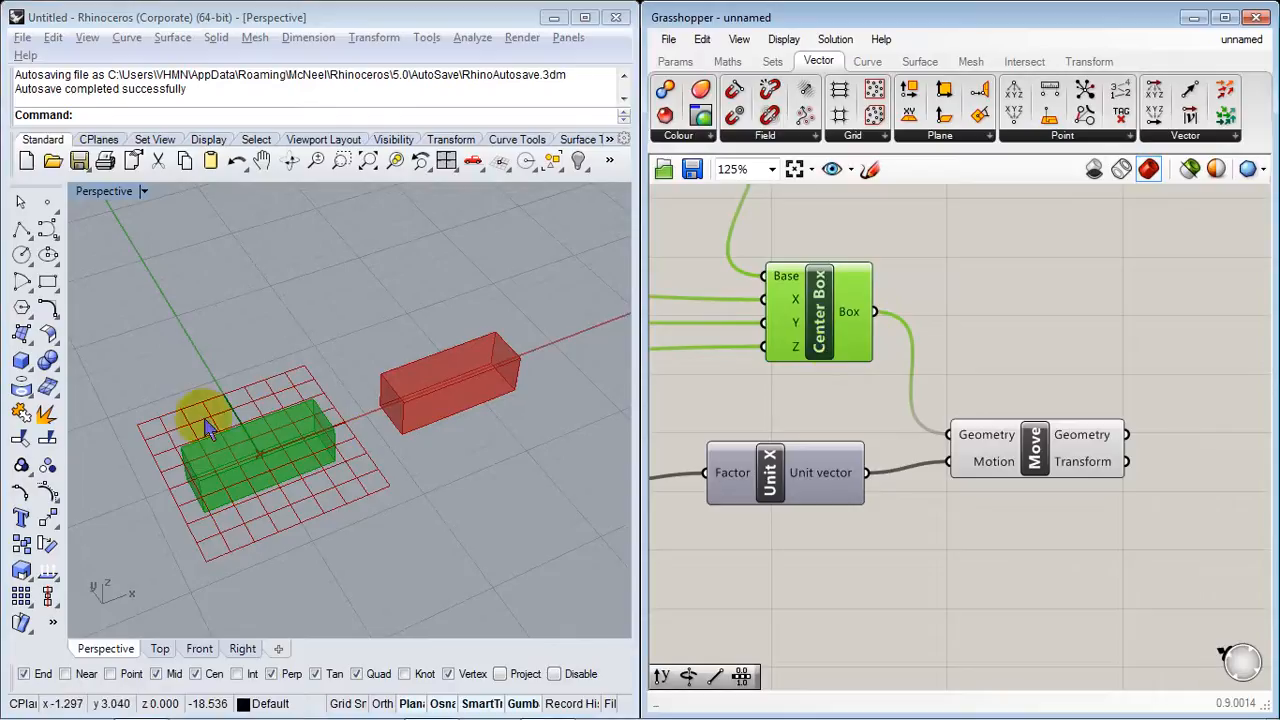
left_click(1071, 343)
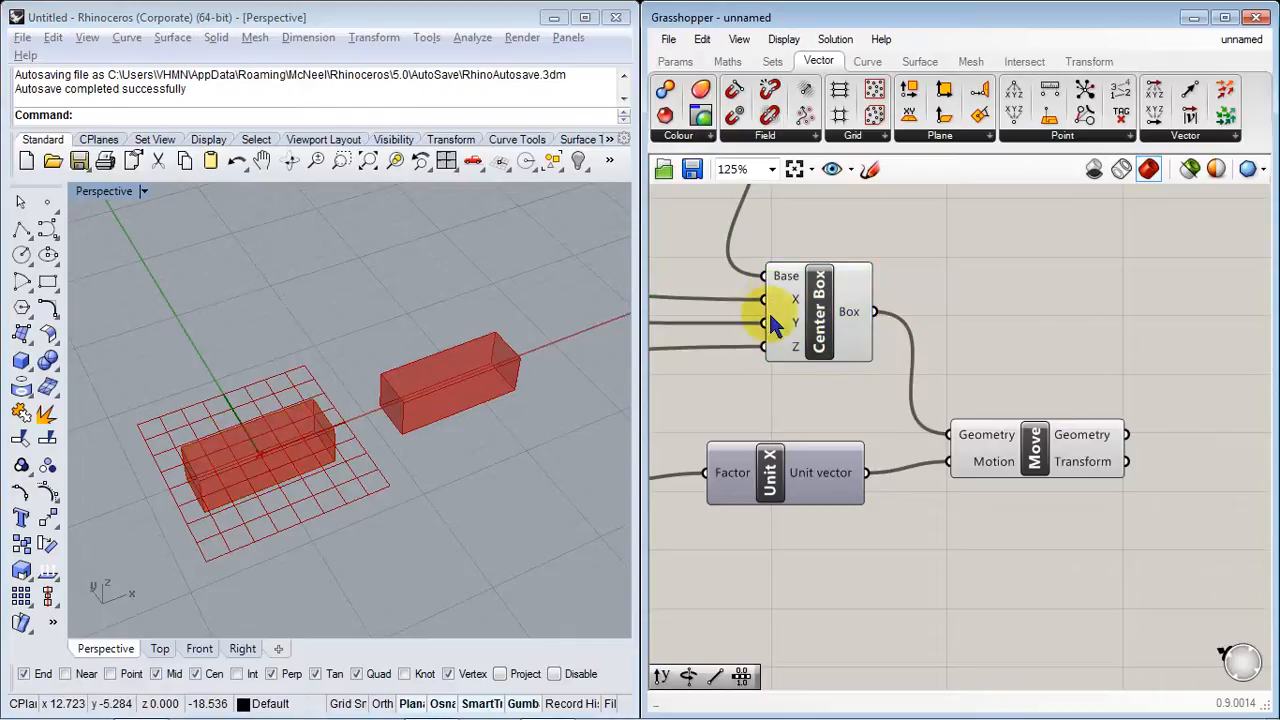
left_click(1045, 468)
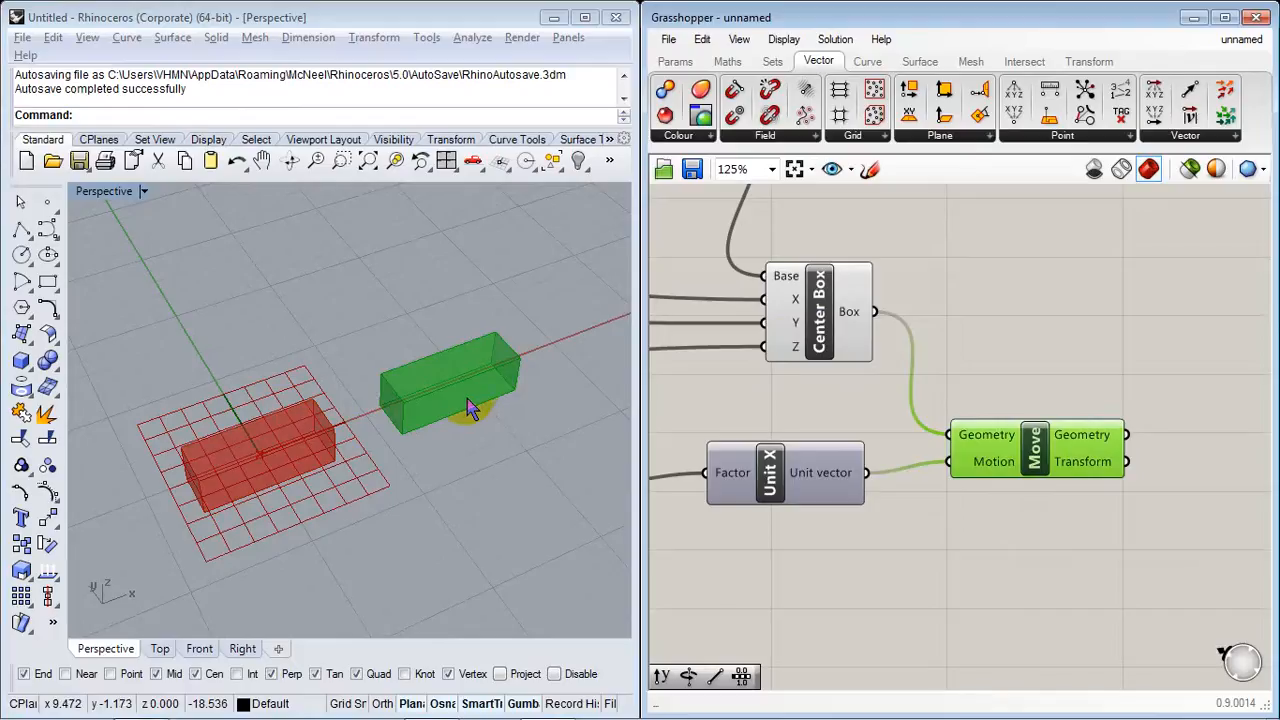
Step: Compare the original and displaced boxes by selecting Center Box and returning to Move
right_click_drag(831, 524, 1132, 479)
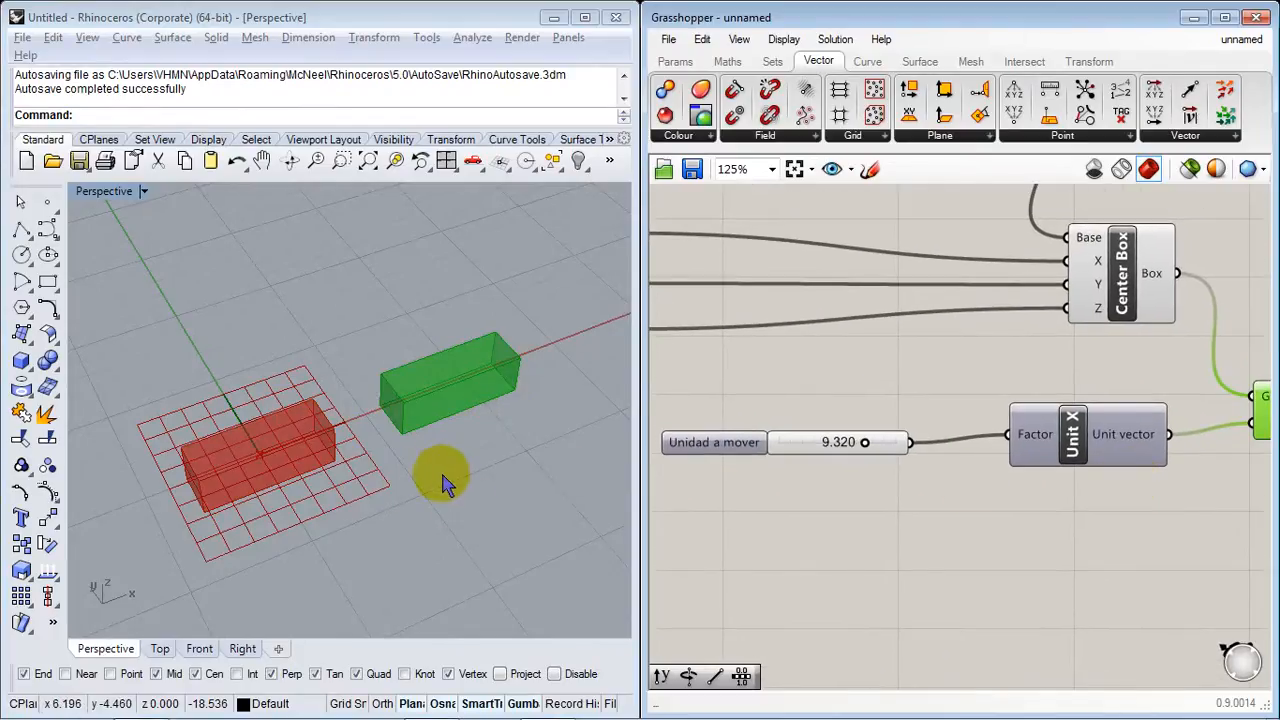
scroll(445, 483, "down", 4)
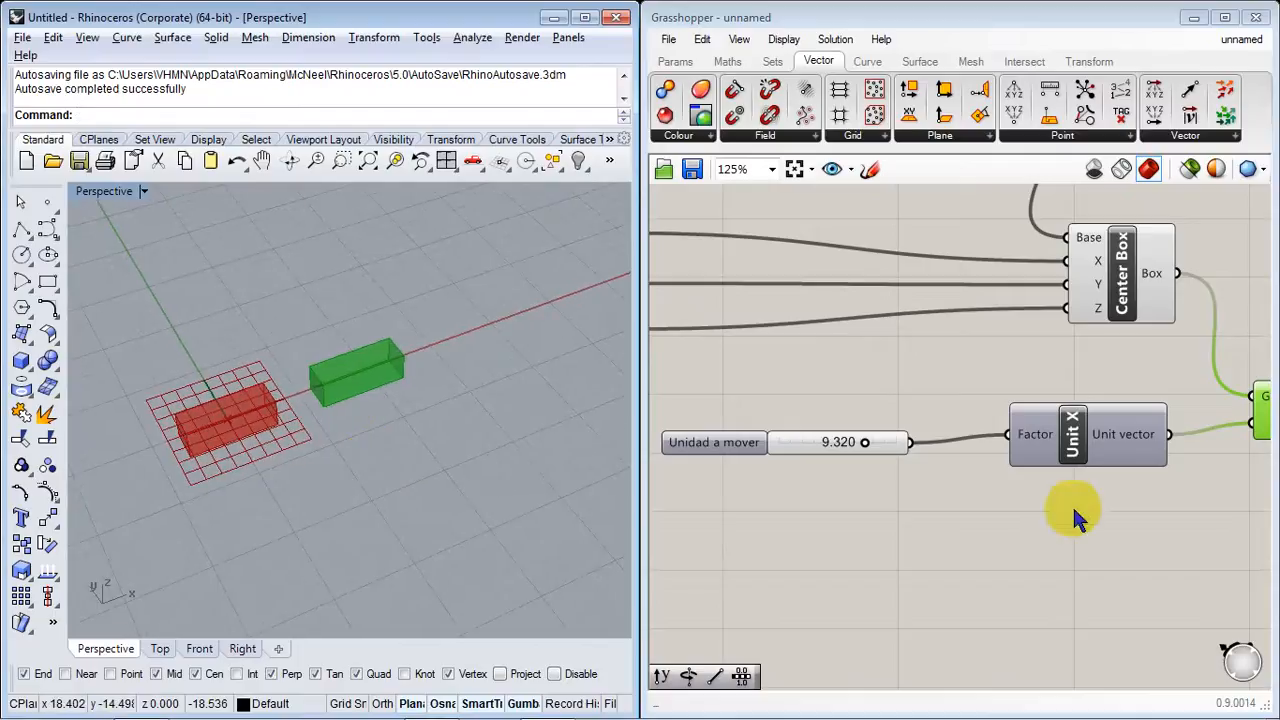
right_click_drag(1071, 507, 999, 529)
scroll(1011, 530, "down", 4)
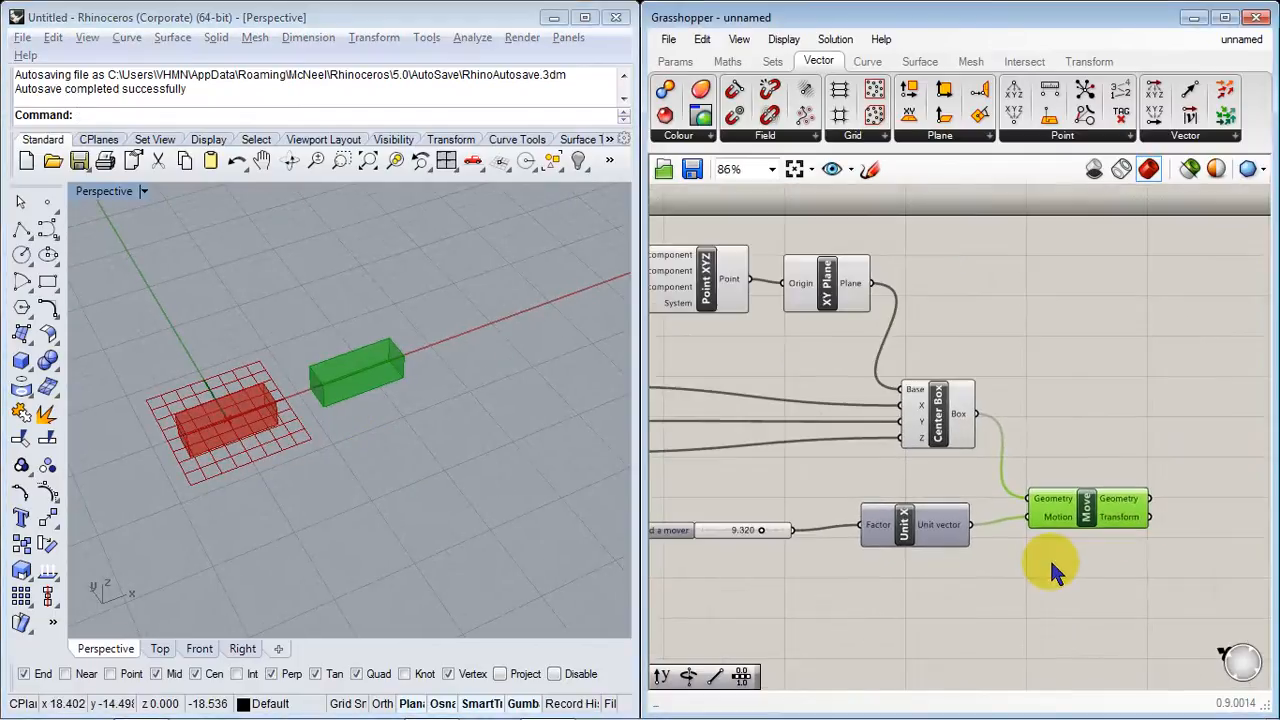
scroll(1018, 537, "up", 2)
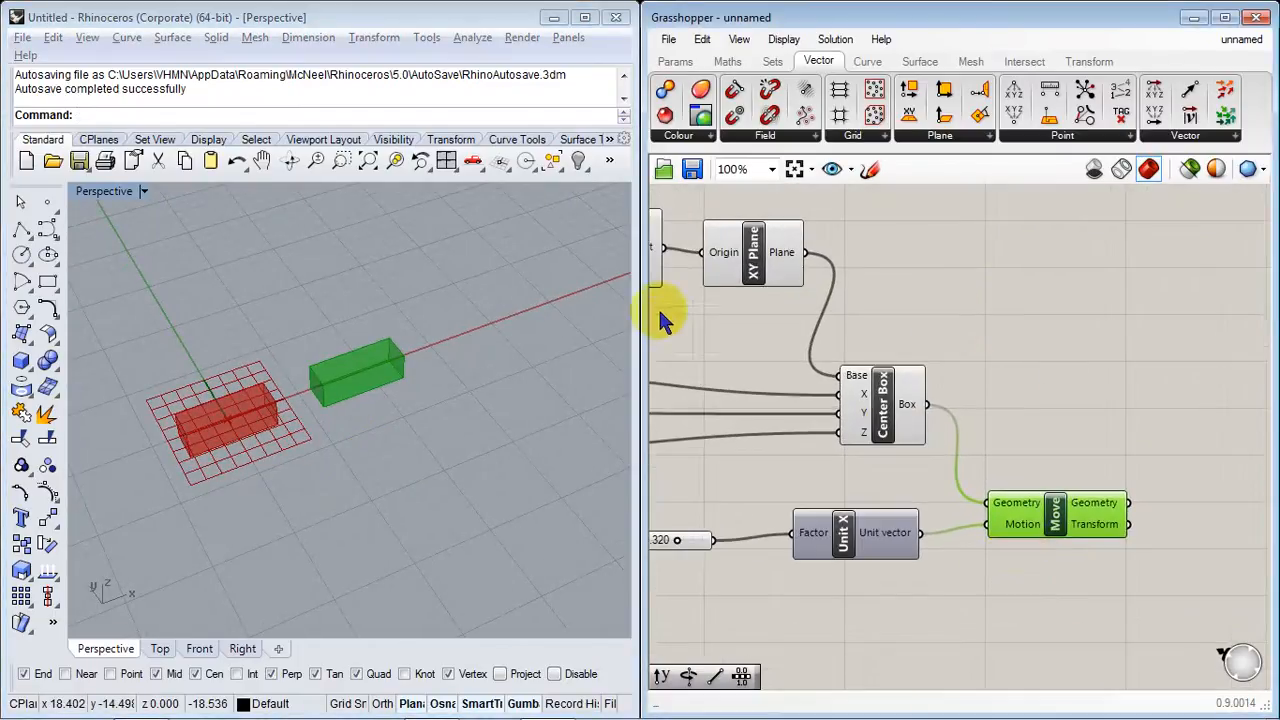
left_click(940, 418)
left_click(890, 410)
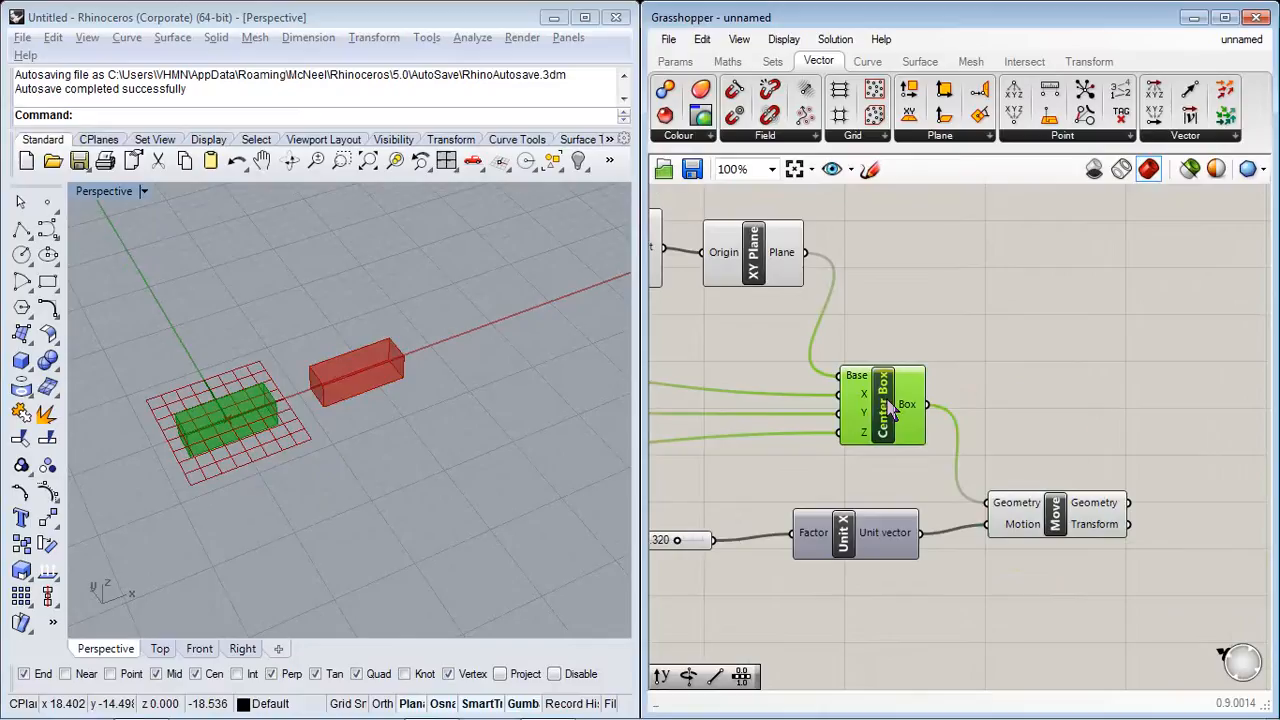
left_click(1063, 530)
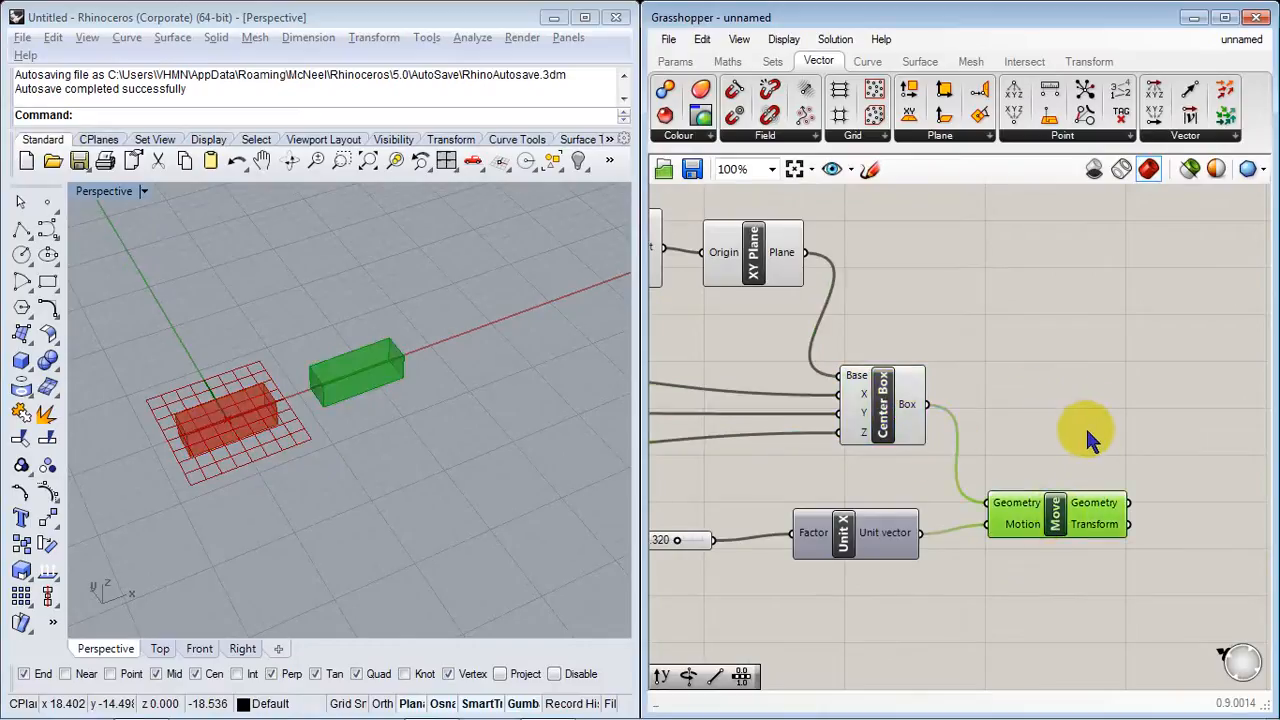
Step: Add a Unit Y component, feed its Factor from the "Unidad a mover" slider, and connect its vector to Move's Motion input in place of Unit X
right_click_drag(955, 540, 1070, 462)
double_click(955, 537)
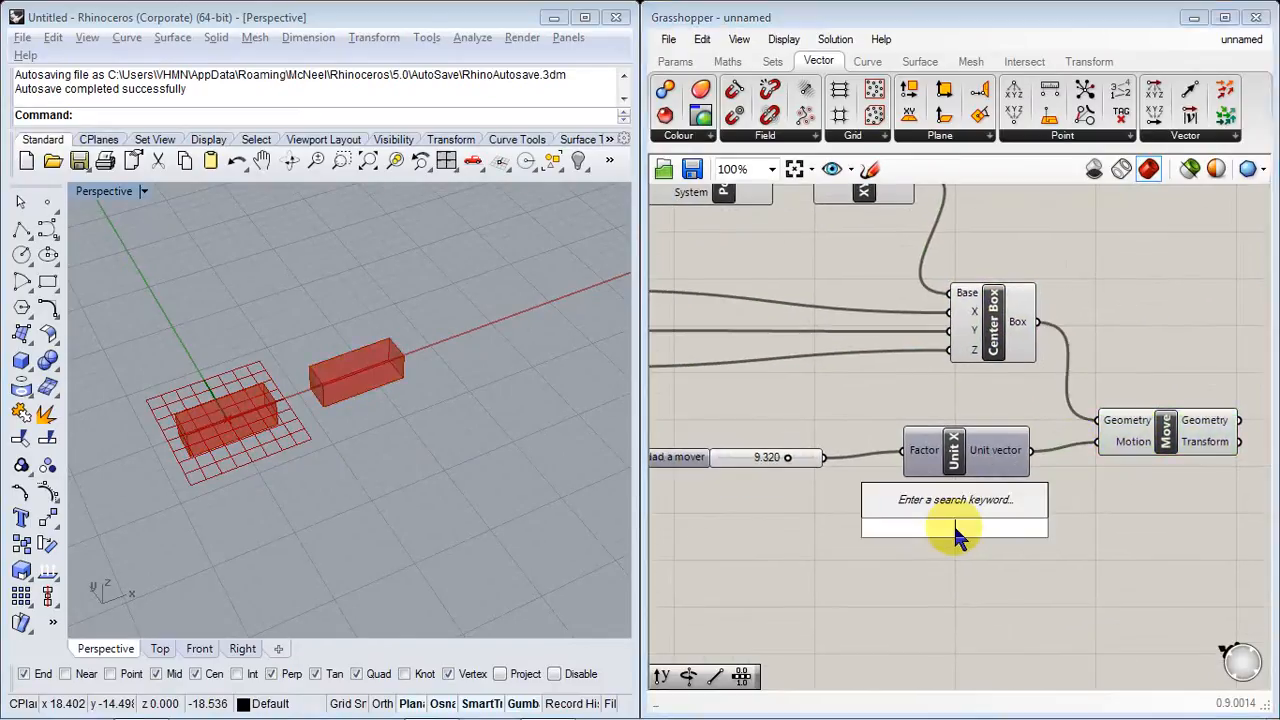
type("y")
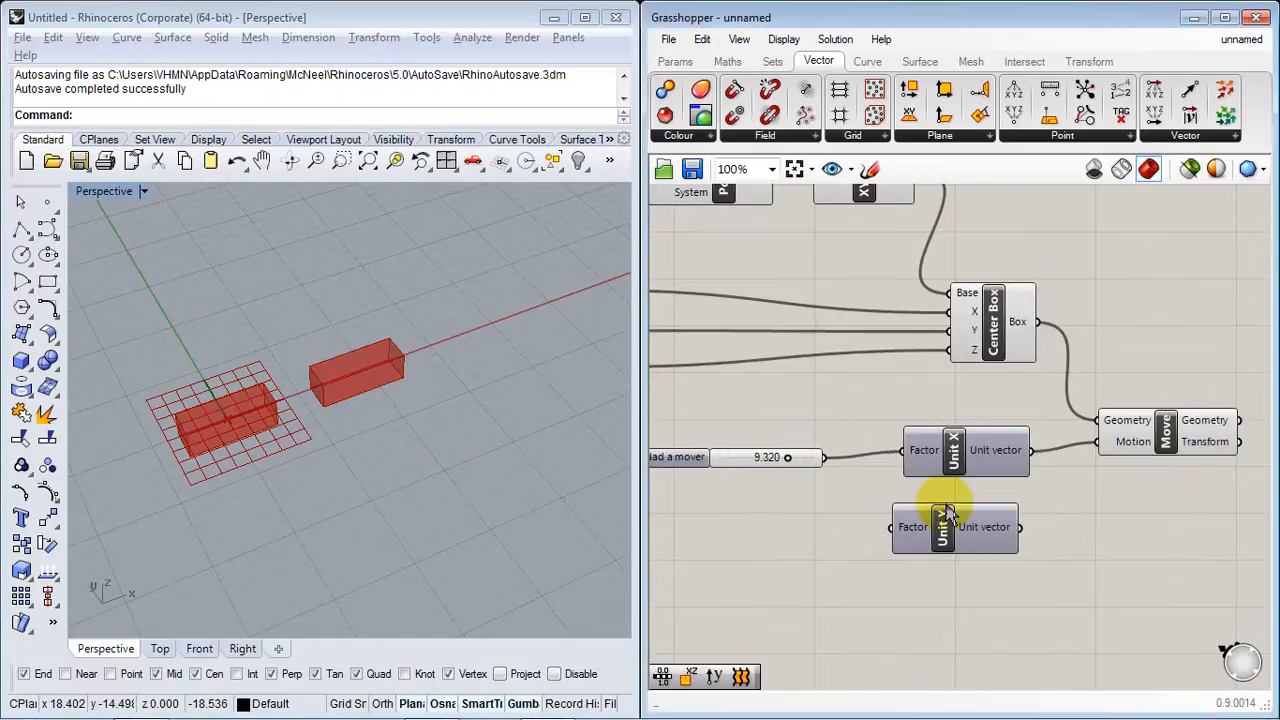
left_click(952, 515)
left_click_drag(824, 459, 894, 527)
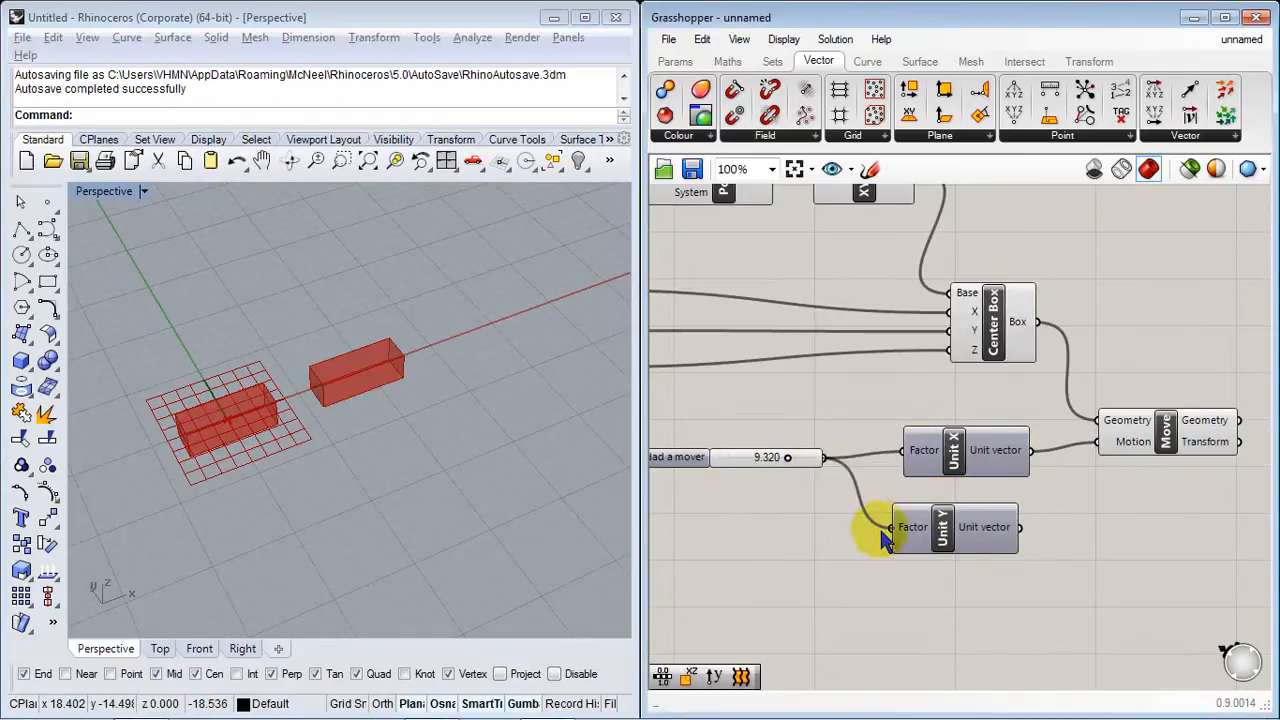
left_click_drag(1018, 527, 1097, 441)
Step: Set the "Unidad a mover" slider to 7.320 to change the box's displacement along Y
right_click_drag(315, 475, 580, 514)
right_click_drag(812, 540, 916, 540)
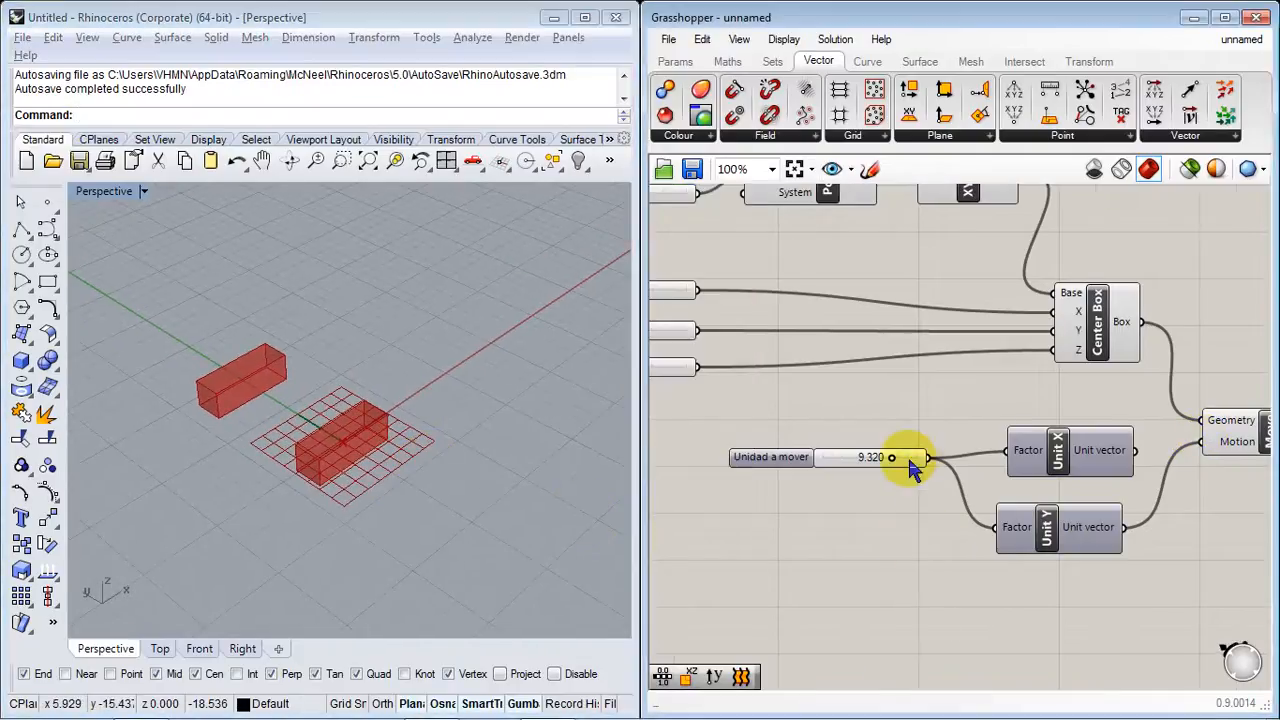
mouse_move(896, 467)
left_mouse_down()
mouse_move(849, 457)
mouse_move(879, 460)
mouse_move(894, 443)
mouse_move(888, 455)
left_mouse_up()
Step: Add a Unit Z component driven by the "Unidad a mover" slider and connect its vector to Move's Motion input in place of Unit Y
right_click_drag(950, 537, 898, 478)
double_click(1020, 550)
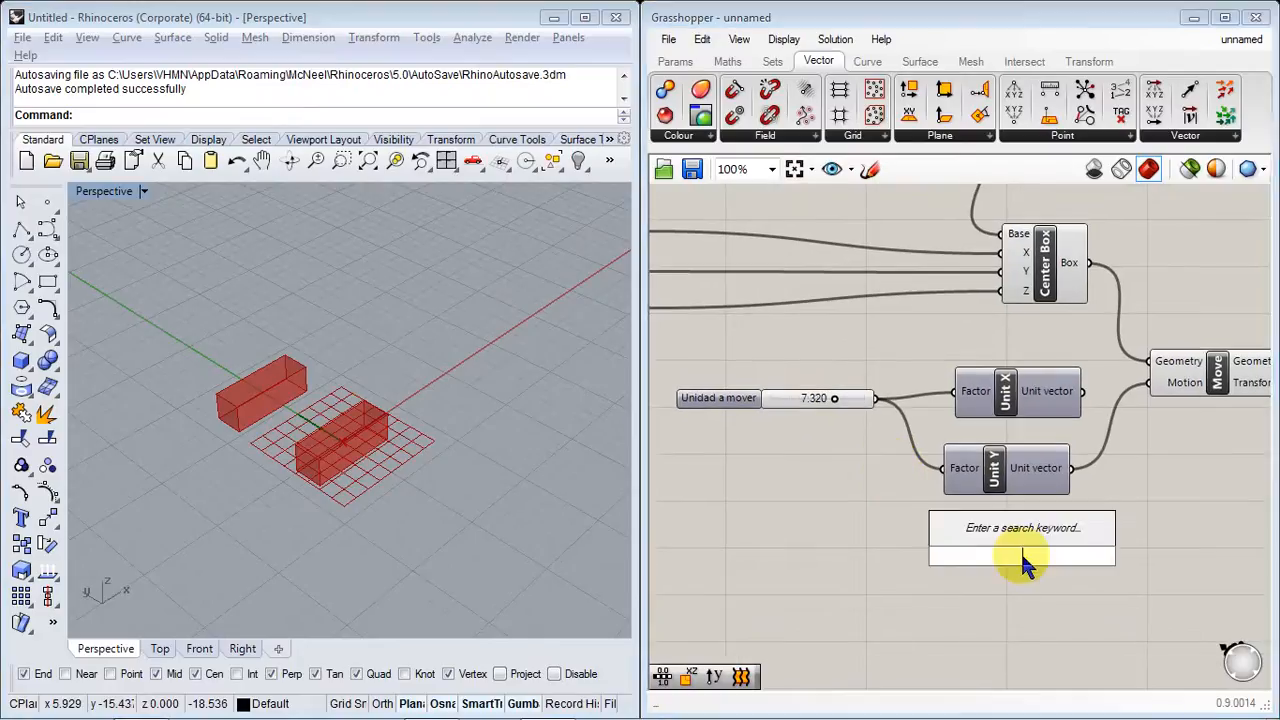
type("z")
left_click(980, 534)
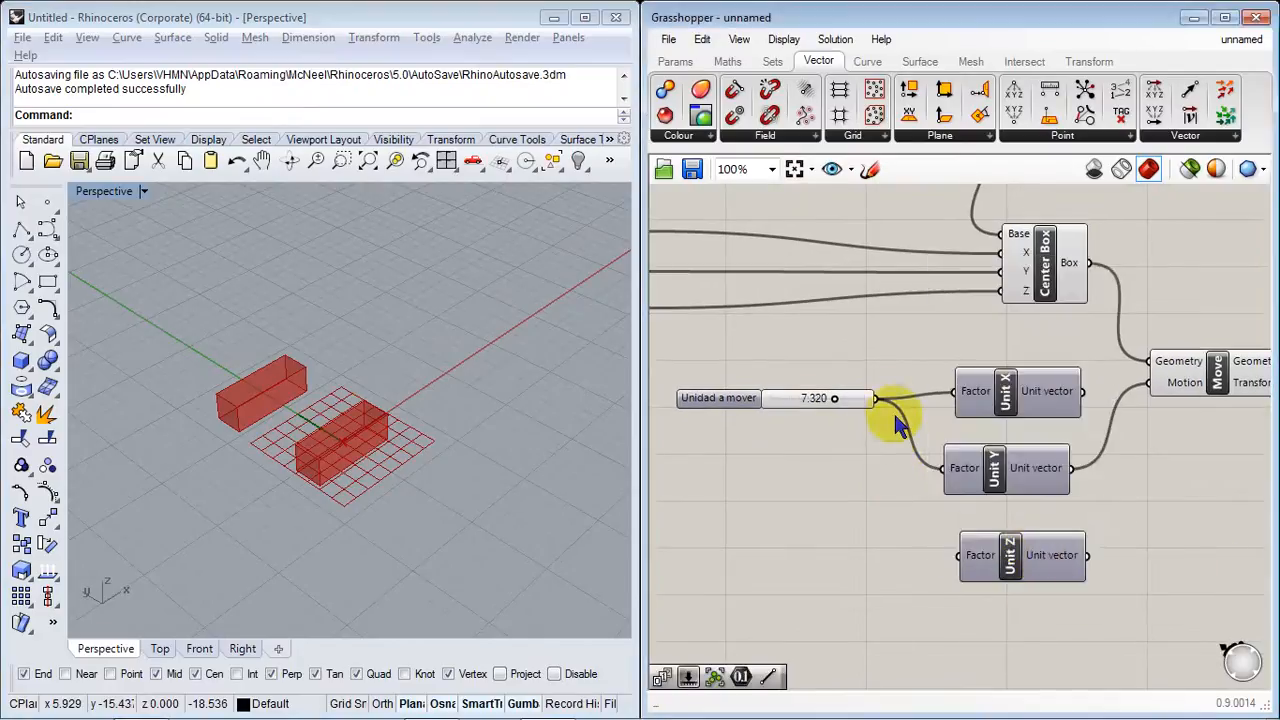
left_click_drag(876, 398, 945, 557)
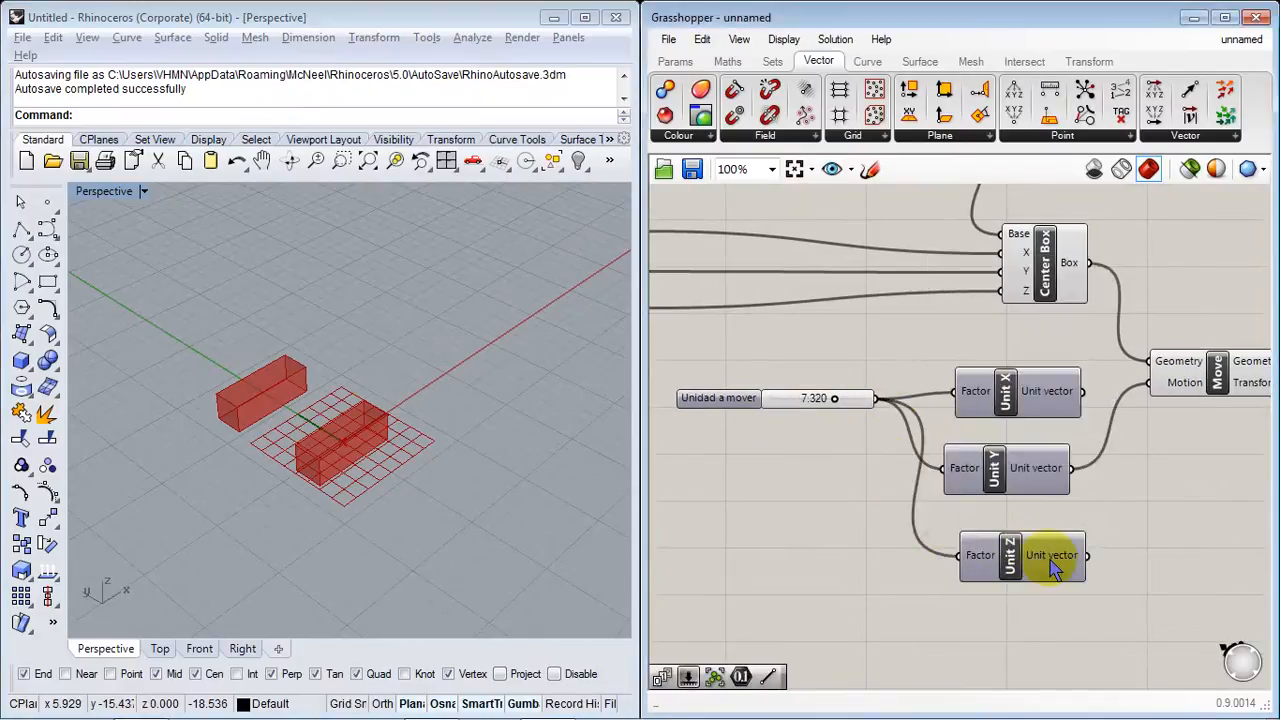
left_click_drag(1088, 556, 1146, 383)
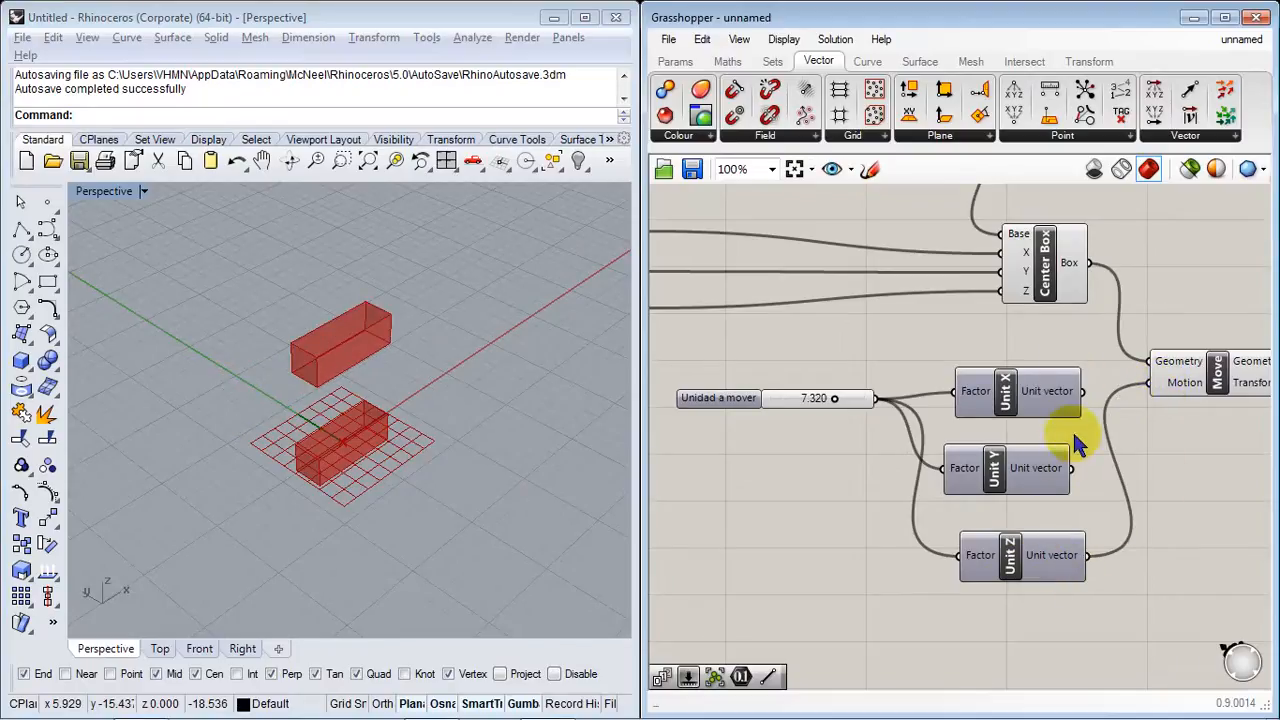
Step: Rearrange the Unit X and Unit Y components into a tidier column above Unit Z
left_click_drag(962, 391, 962, 353)
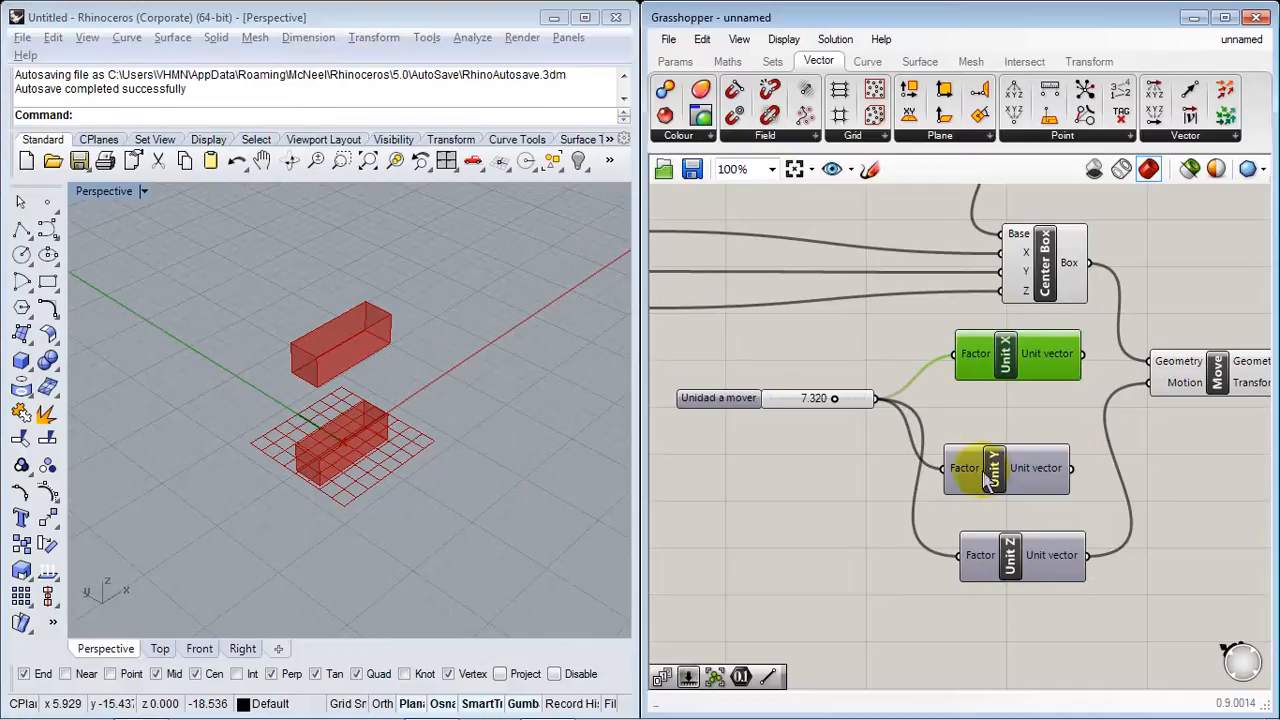
left_click_drag(988, 478, 1003, 424)
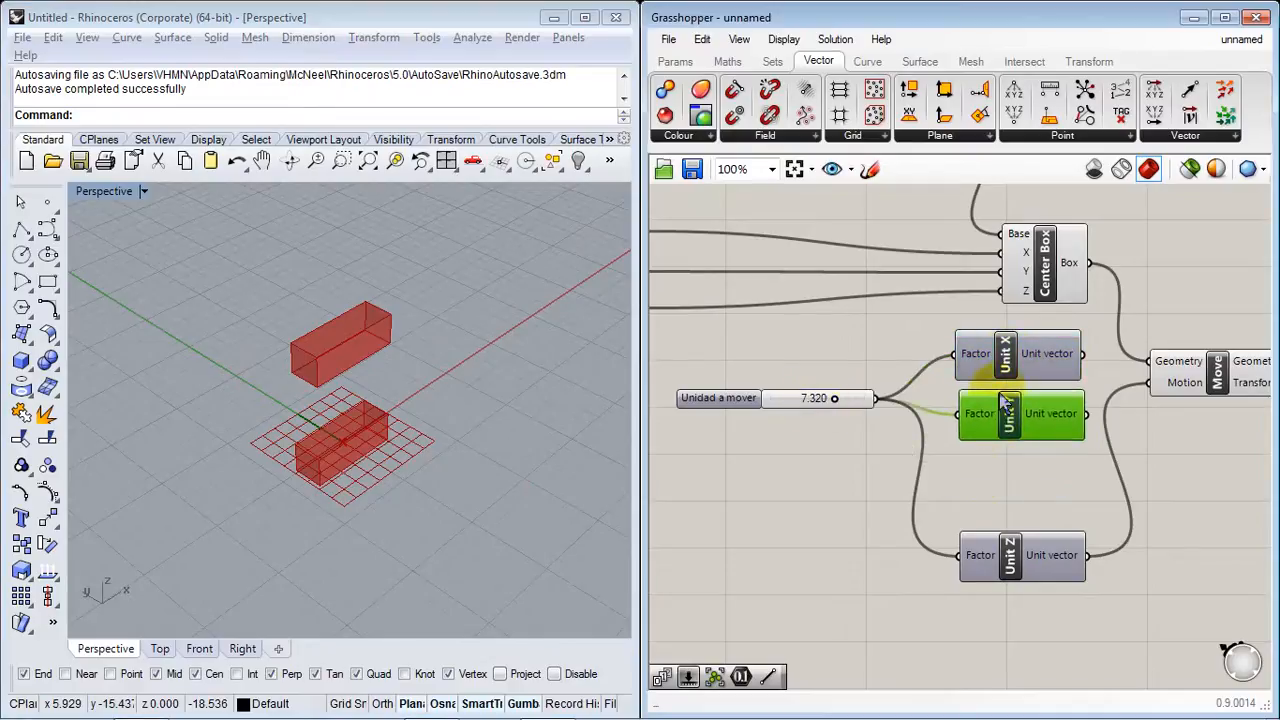
left_click_drag(1015, 428, 1010, 478)
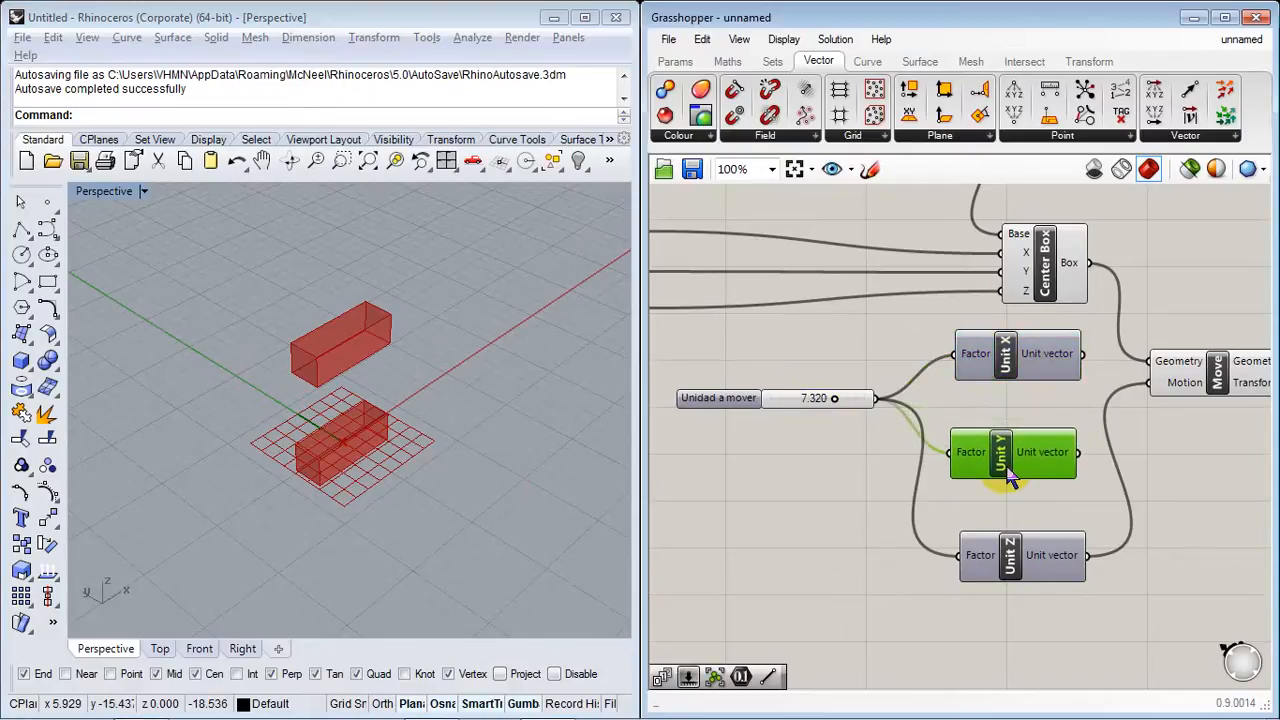
left_click_drag(1020, 358, 1004, 382)
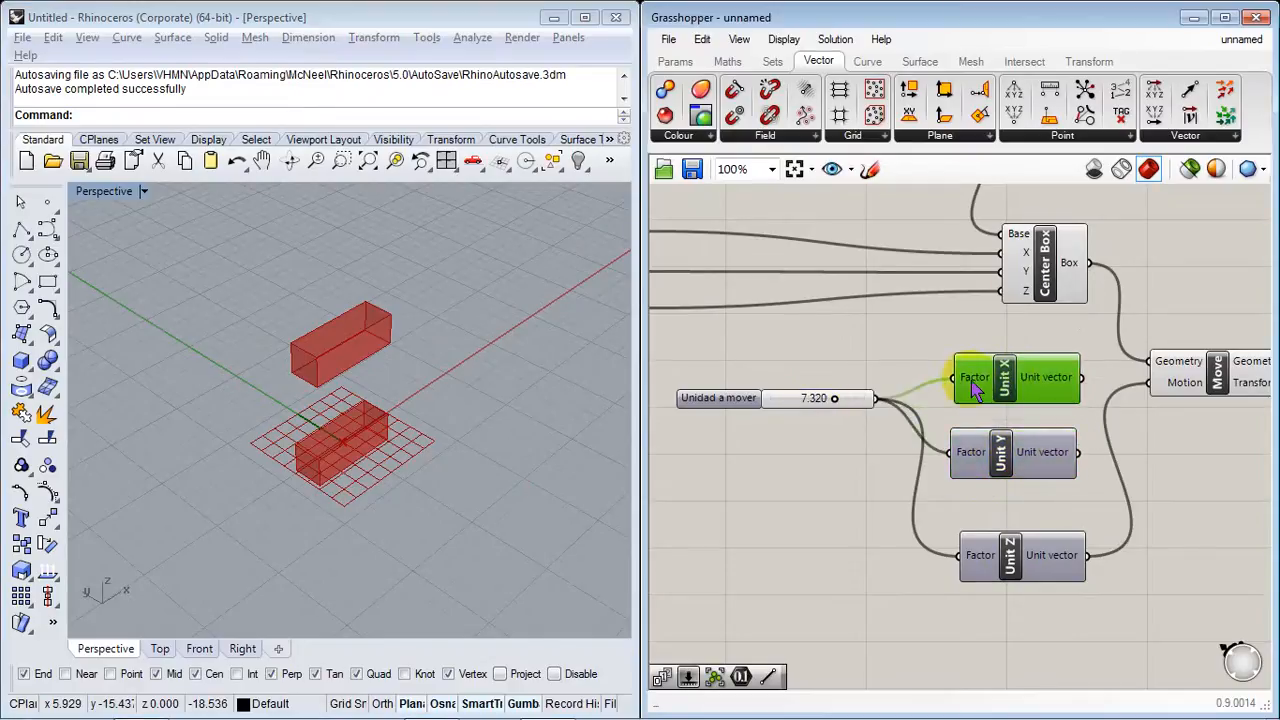
Step: Disconnect the slider from Unit X's Factor input and undo the disconnection
right_click(975, 390)
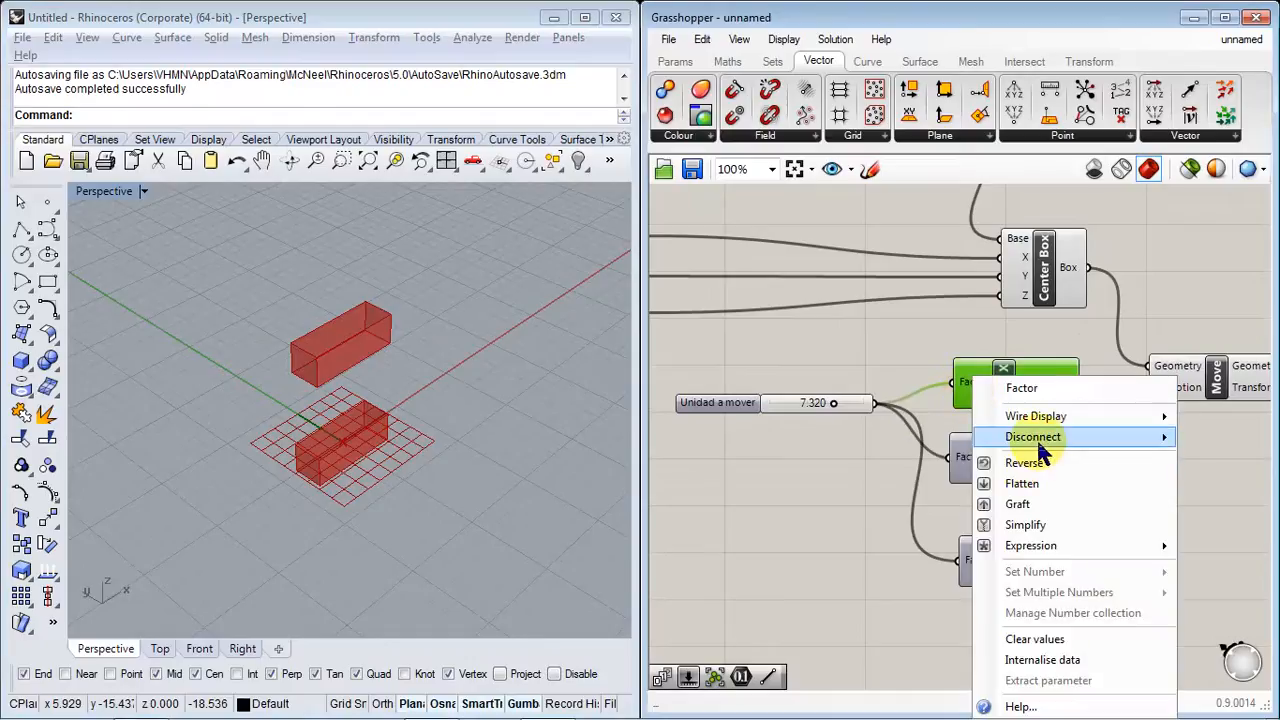
mouse_move(1040, 440)
left_click(885, 527)
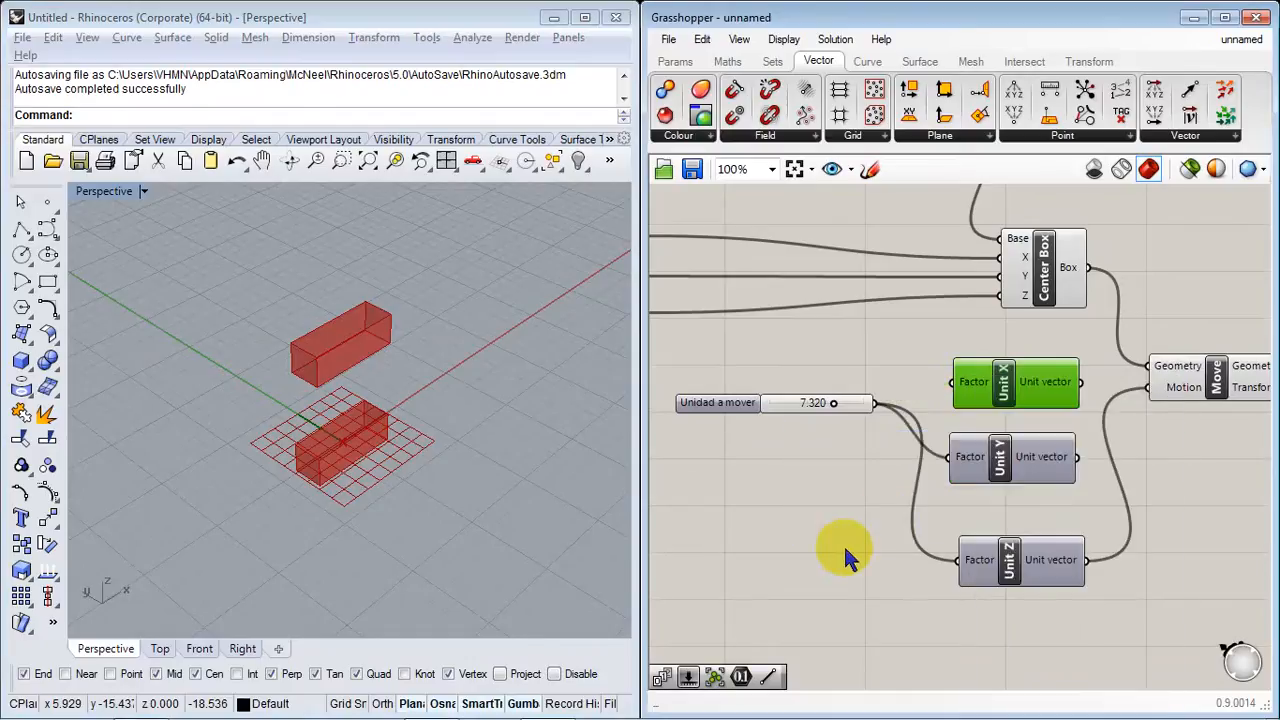
key("ctrl+z")
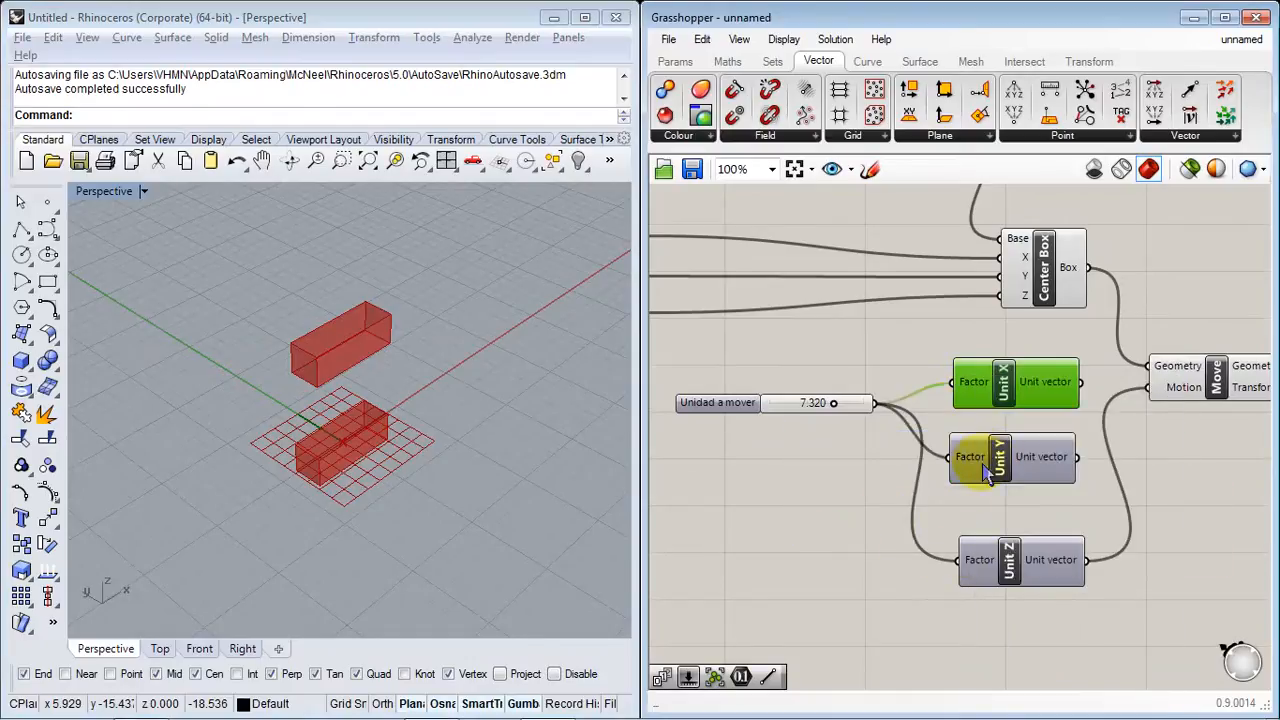
left_click(807, 540)
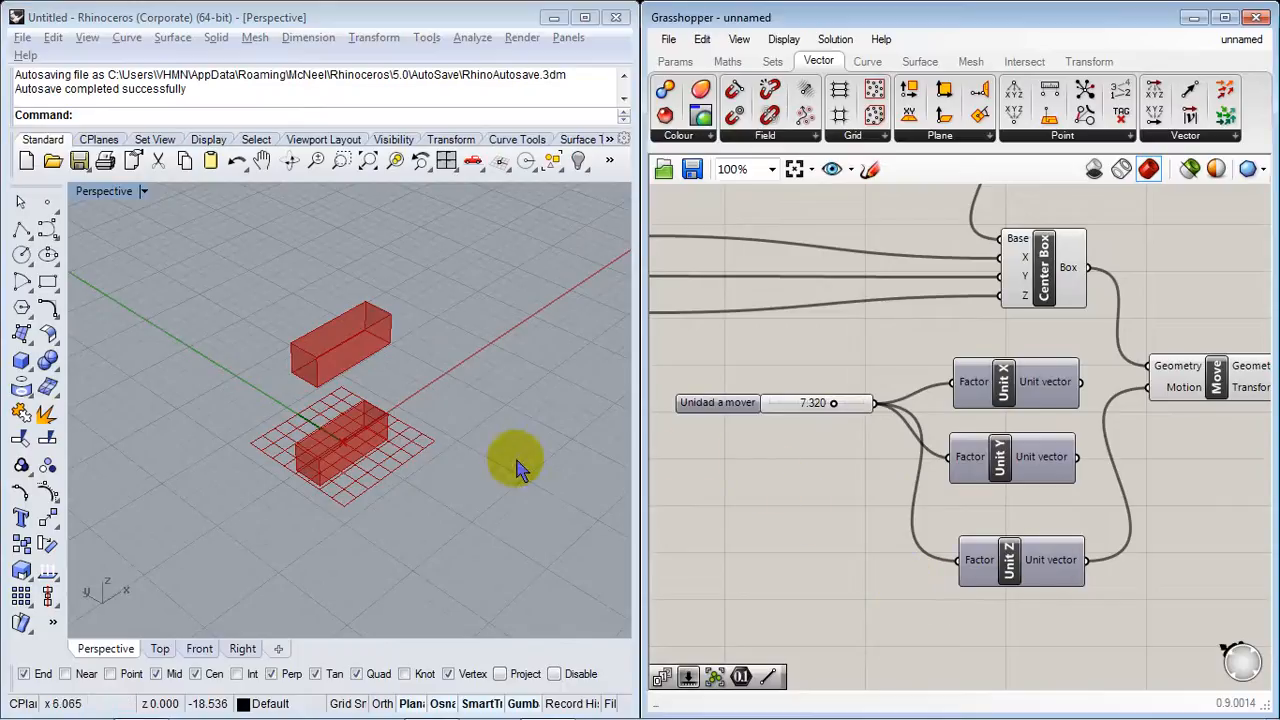
Step: Set the "Unidad a mover" slider to 8.920 to change the box's displacement along Z
right_click_drag(515, 458, 464, 439)
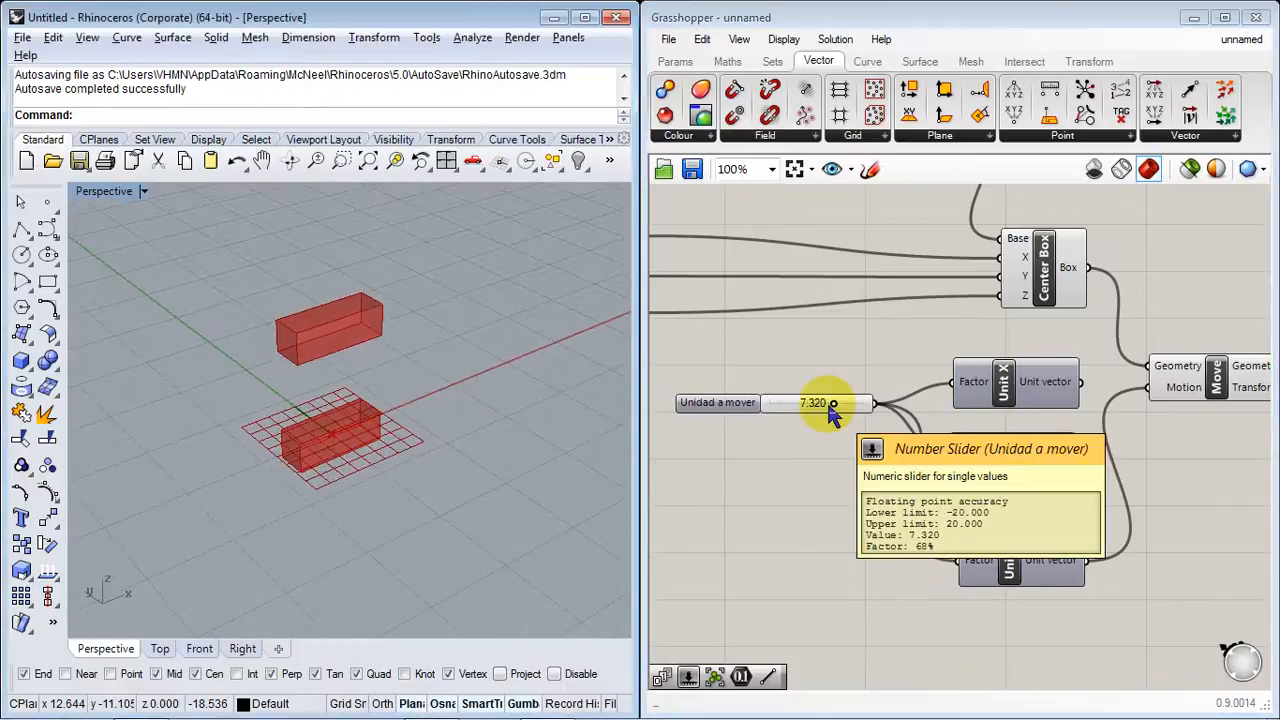
mouse_move(833, 403)
left_mouse_down()
mouse_move(803, 405)
mouse_move(836, 385)
left_mouse_up()
Step: Align the Unit Z and Unit Y components evenly beneath Unit X
right_click_drag(908, 528, 877, 537)
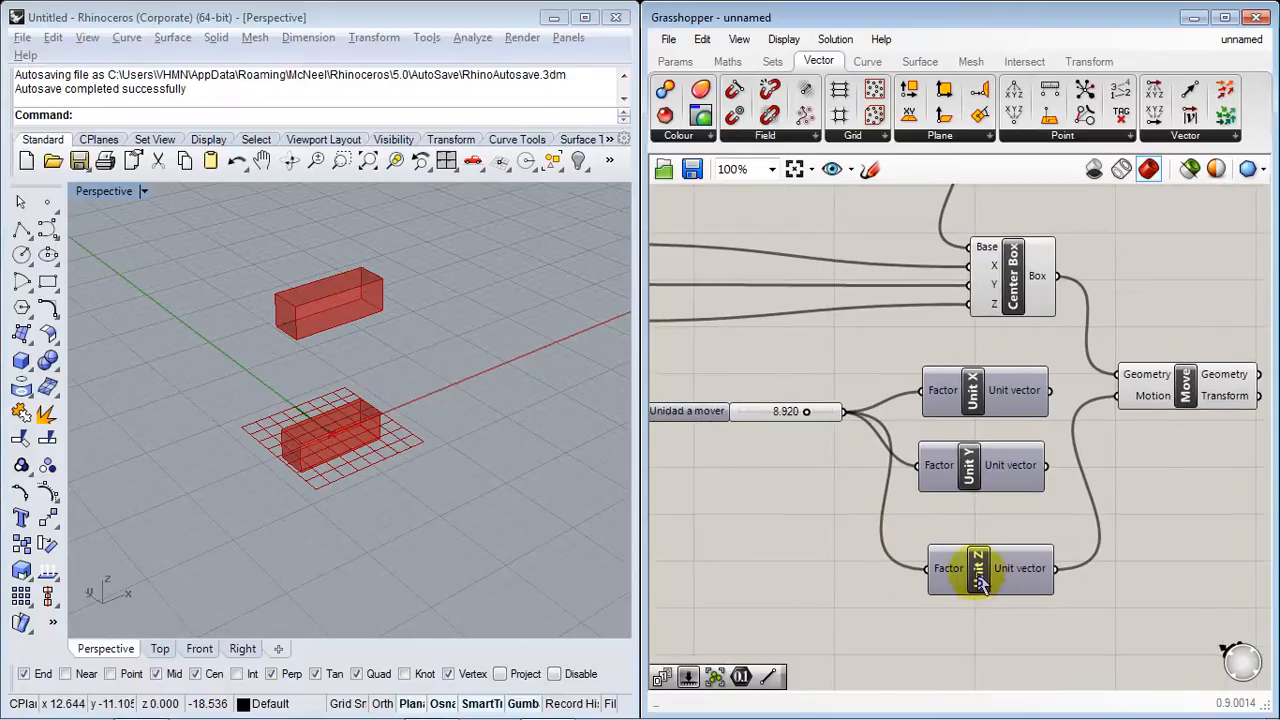
left_click_drag(979, 585, 972, 560)
left_click(962, 478)
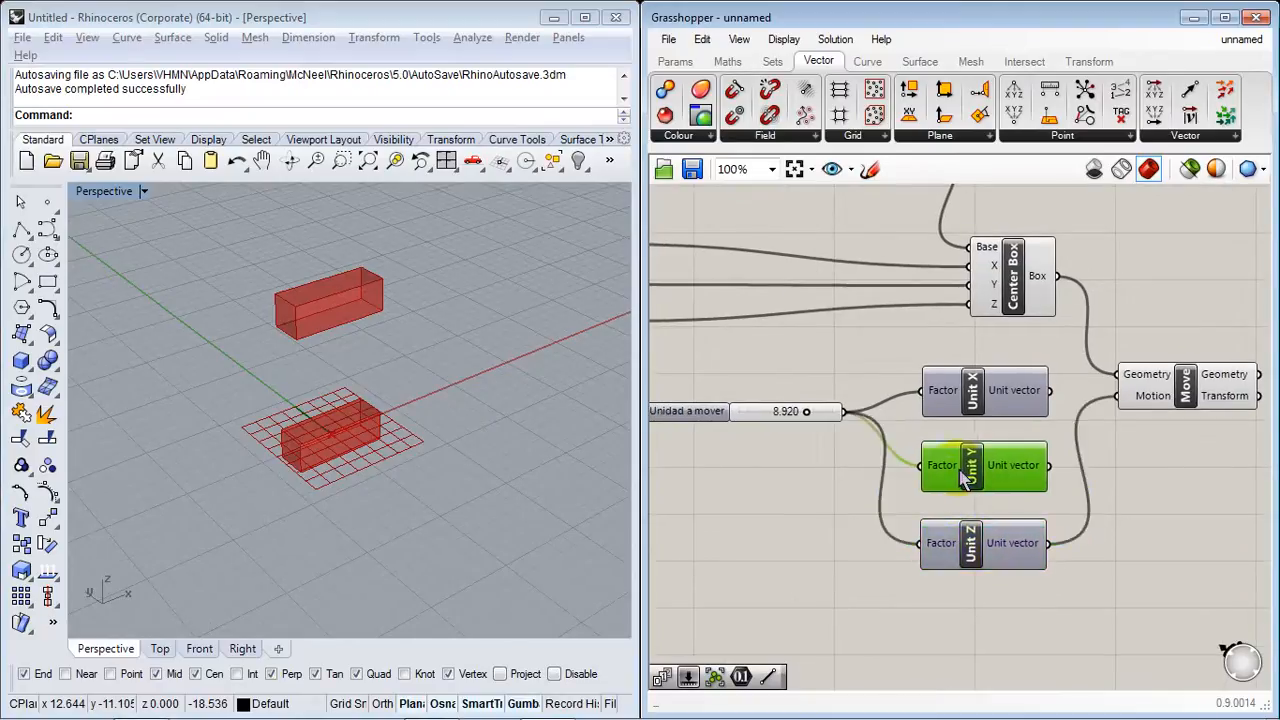
left_click_drag(962, 478, 965, 481)
Step: Move the Move component farther from the unit vector components to free up canvas space
right_click_drag(229, 354, 298, 407)
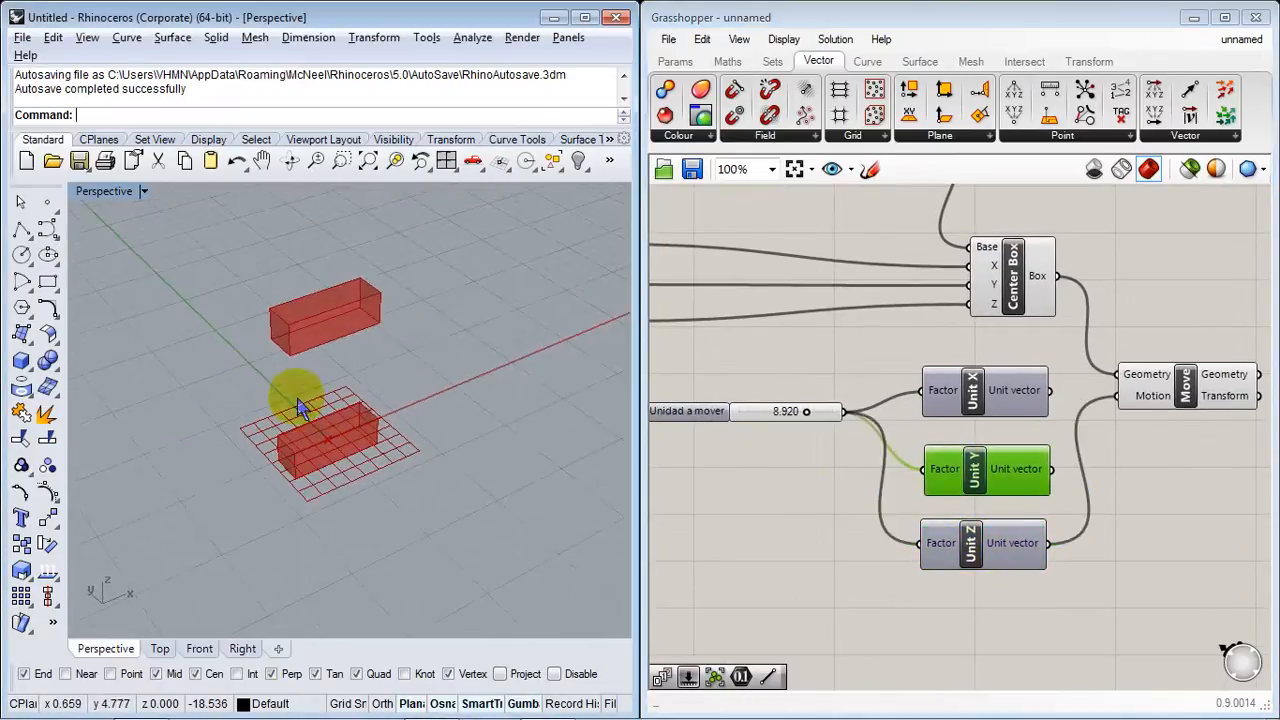
right_click_drag(1085, 485, 1018, 487)
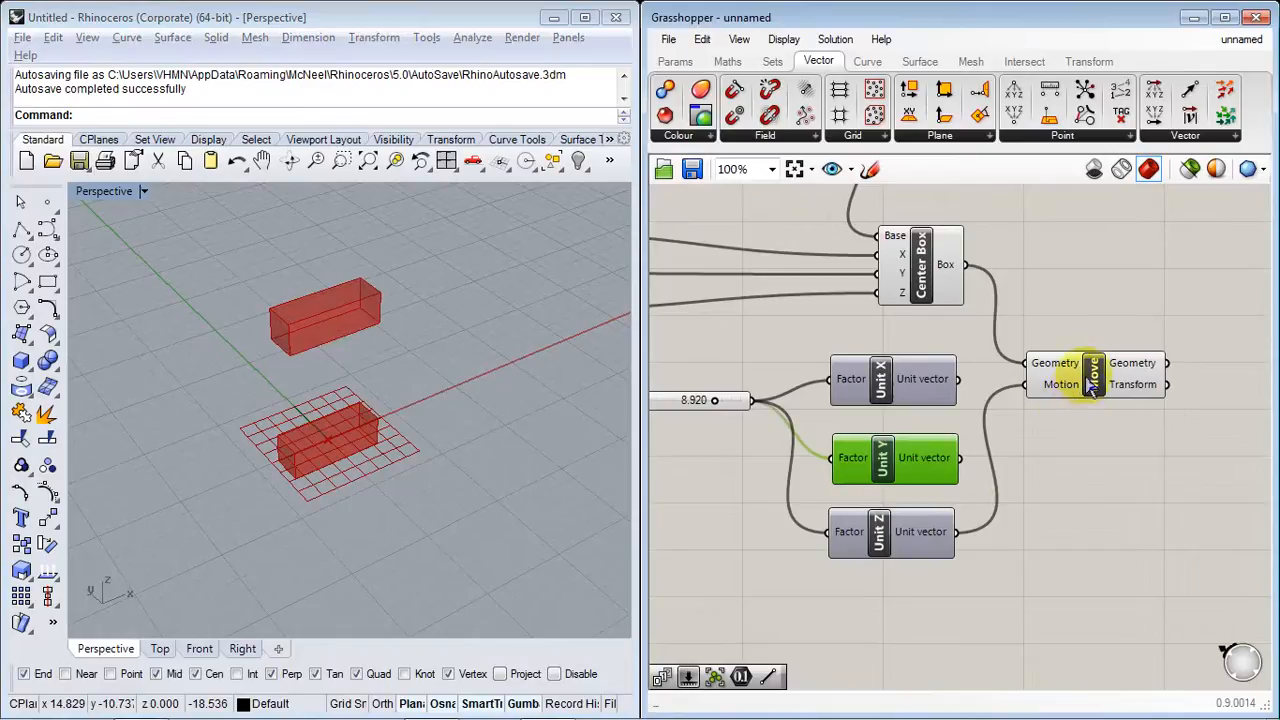
left_click_drag(1092, 385, 1199, 375)
left_click(1107, 560)
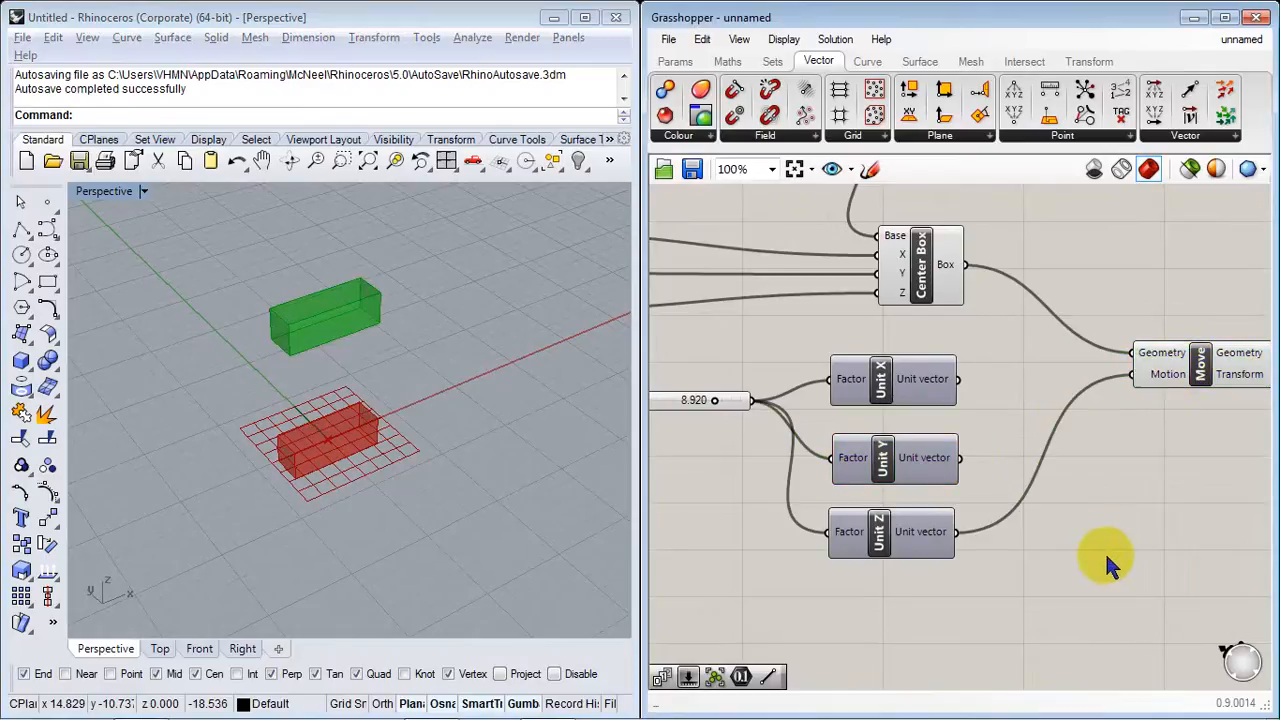
Step: Add a Vector XYZ component to the canvas and place it beneath Unit Z
left_click(1217, 140)
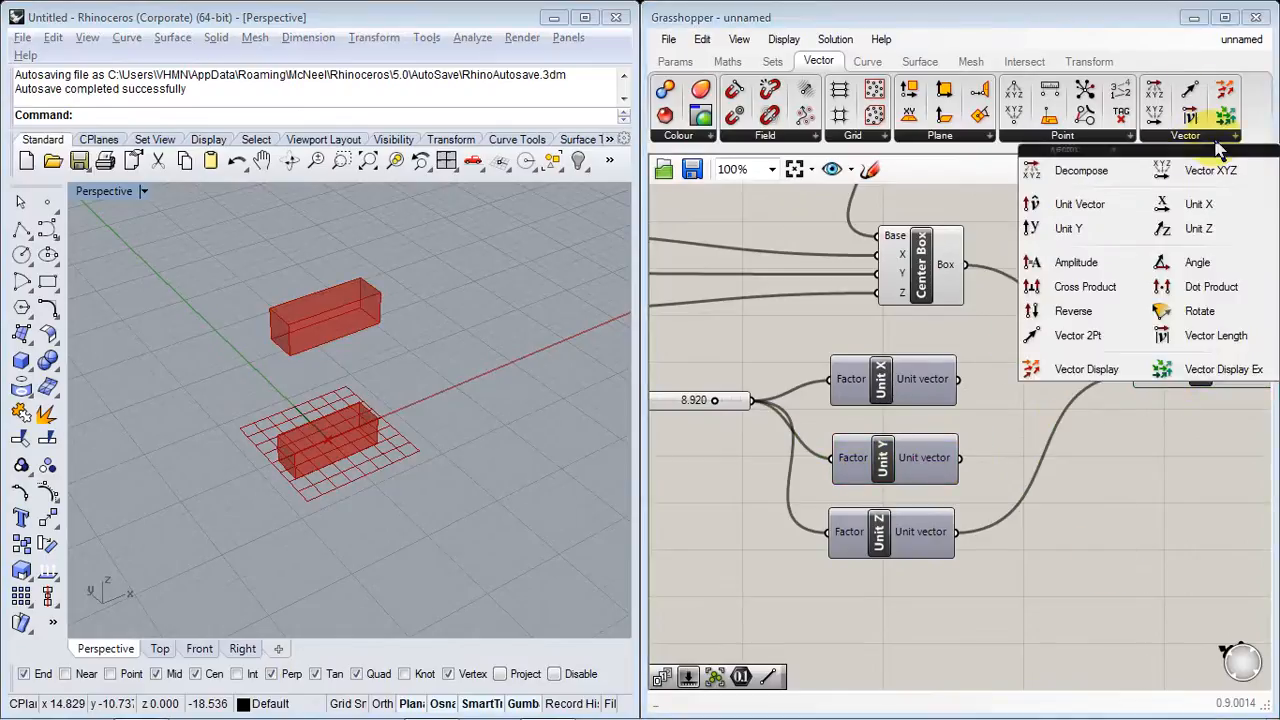
left_click_drag(1218, 170, 1120, 533)
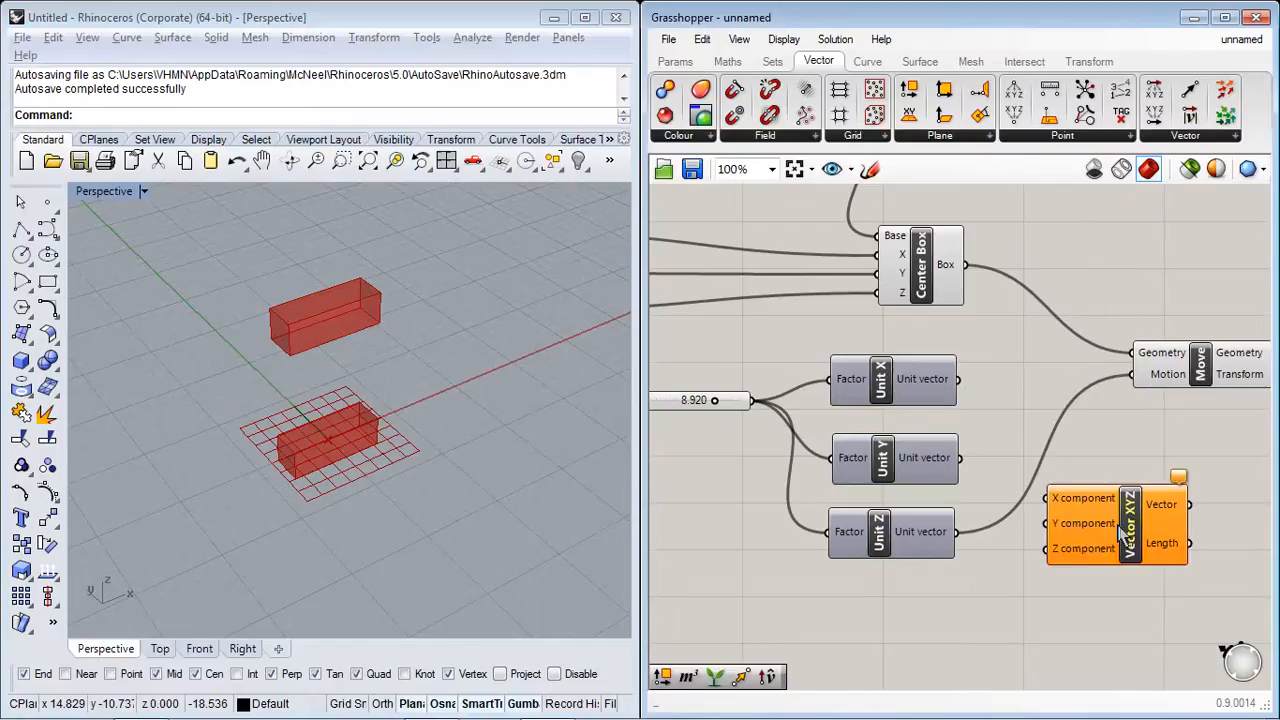
right_click_drag(1030, 592, 1056, 500)
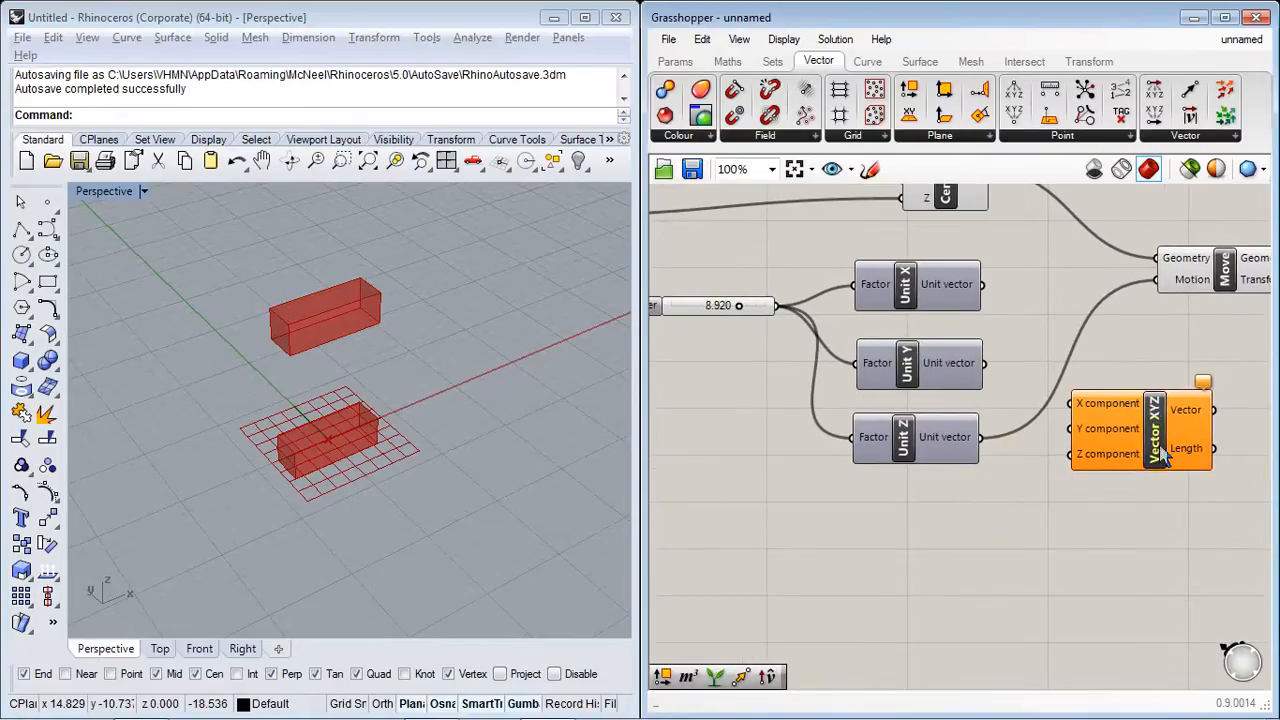
left_click_drag(1162, 452, 946, 558)
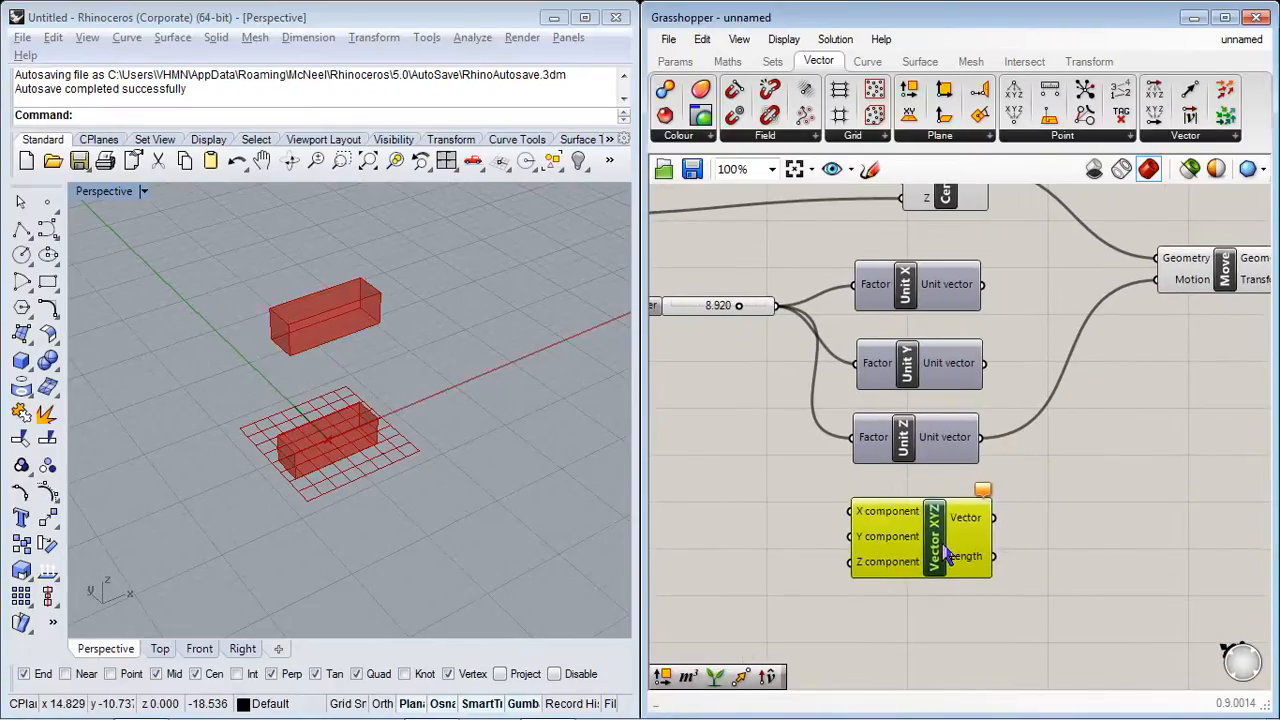
left_click(1010, 492)
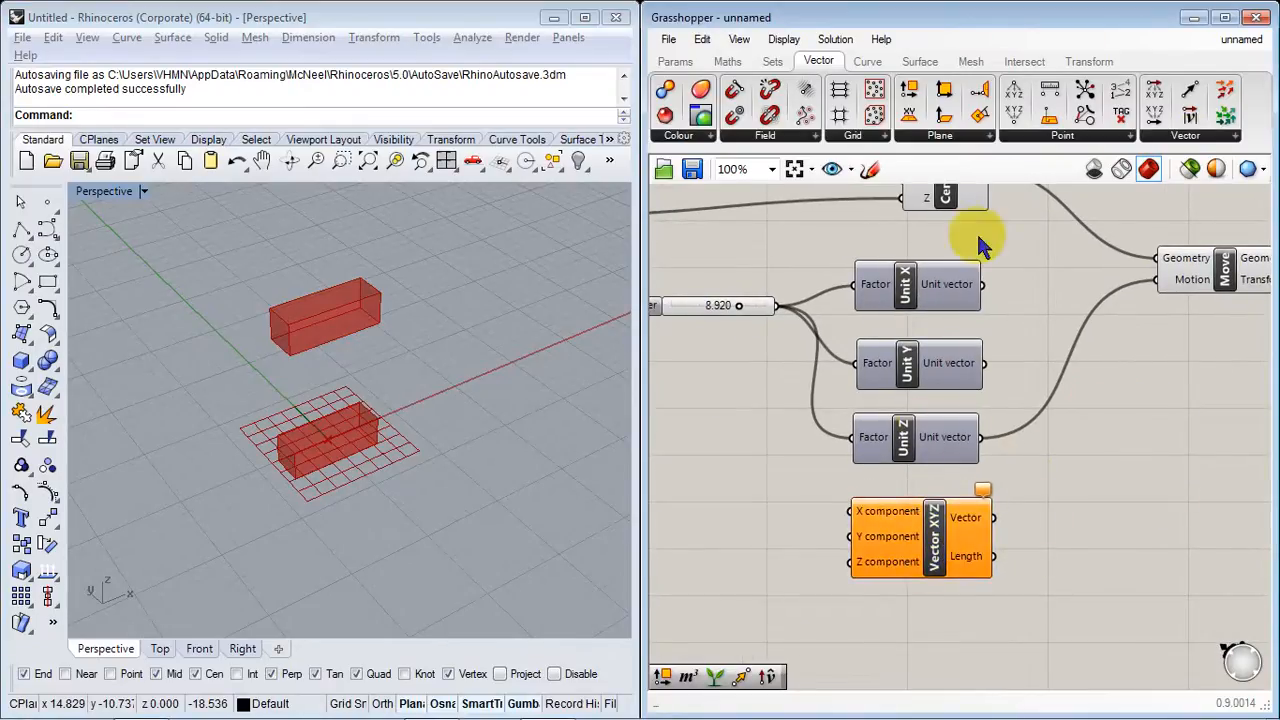
Step: Delete the Unit X, Unit Y and Unit Z components and move Vector XYZ into their place beside the slider
left_click_drag(976, 231, 925, 478)
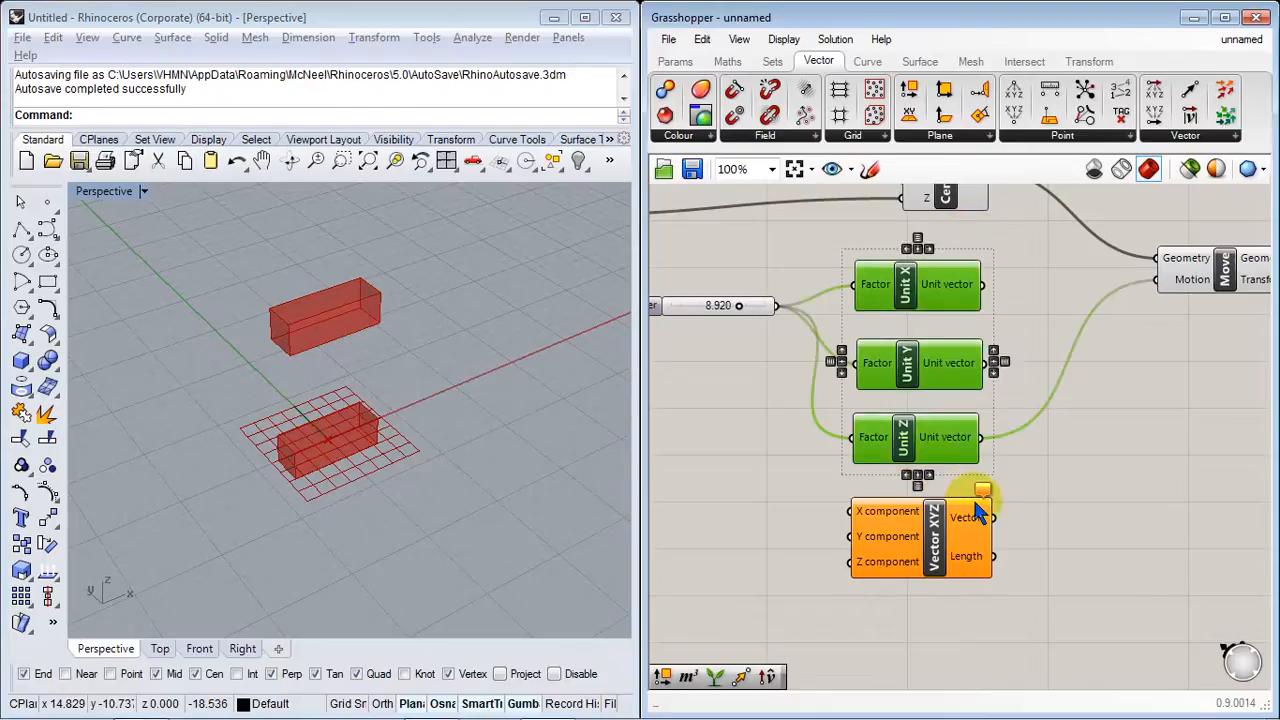
key("Delete")
left_click_drag(936, 560, 964, 358)
left_click(950, 450)
right_click_drag(950, 450, 1016, 533)
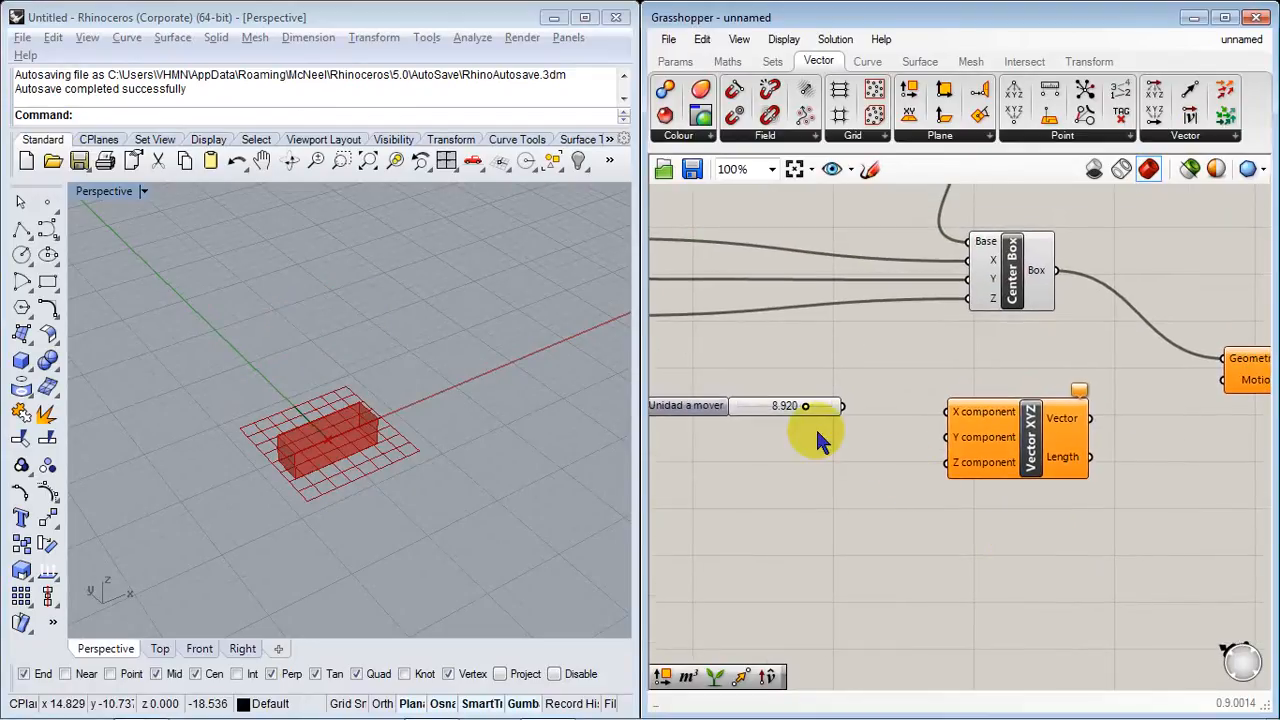
Step: Rename the slider beside Vector XYZ as Unidad a mover X
scroll(818, 442, "up", 1)
left_click_drag(809, 443, 742, 412)
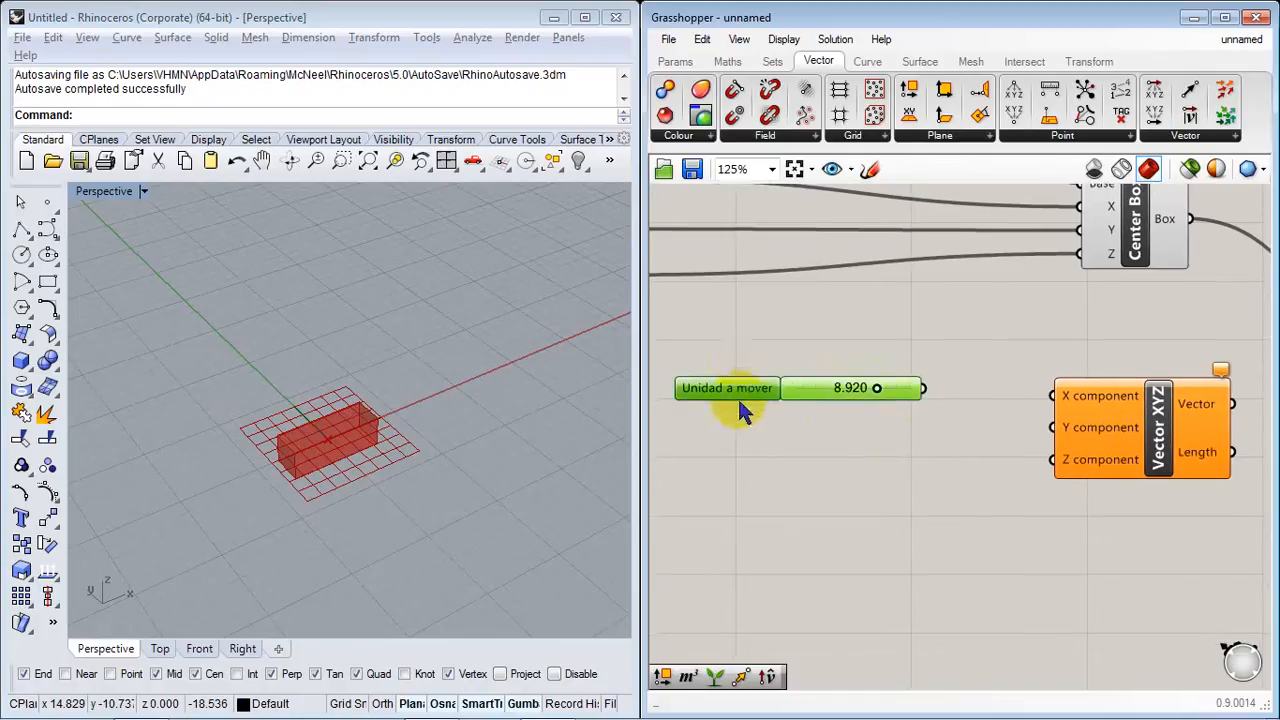
double_click(745, 399)
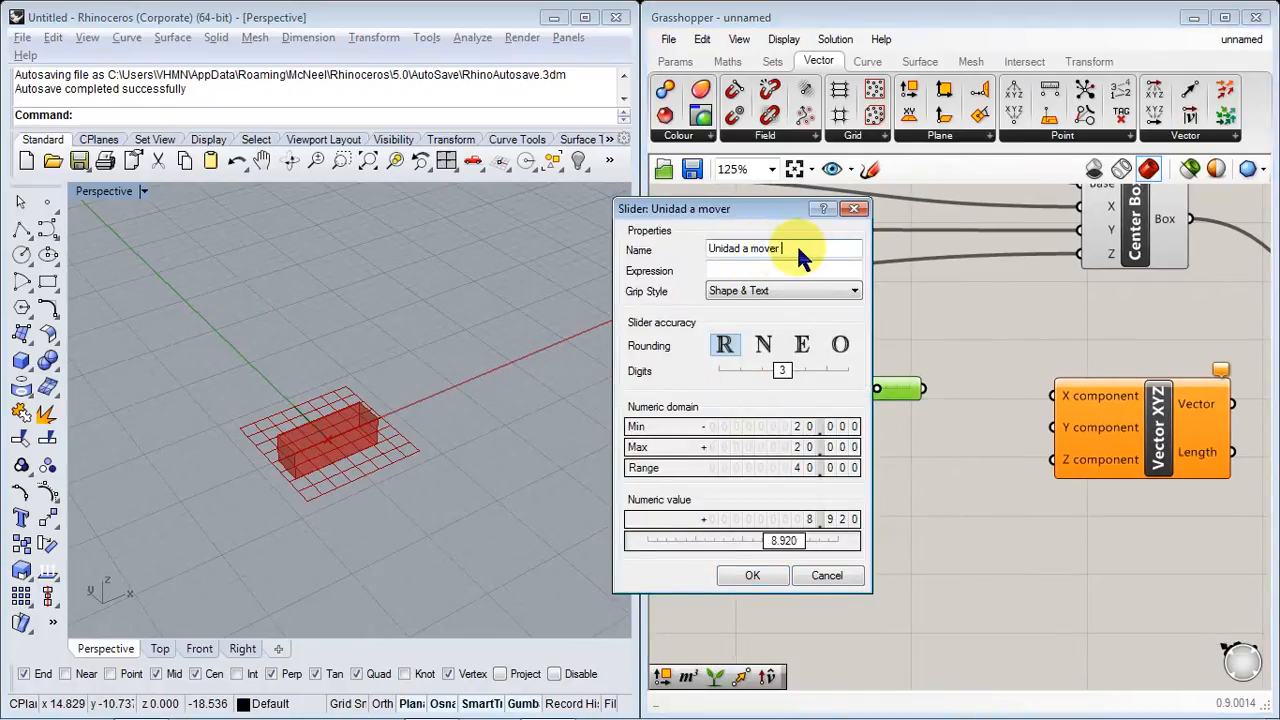
type("X")
left_click(752, 576)
Step: Make two copies of the Unidad a mover X slider and stack them beneath the original
left_click_drag(800, 470, 748, 507)
left_click(766, 479)
key("ctrl+v")
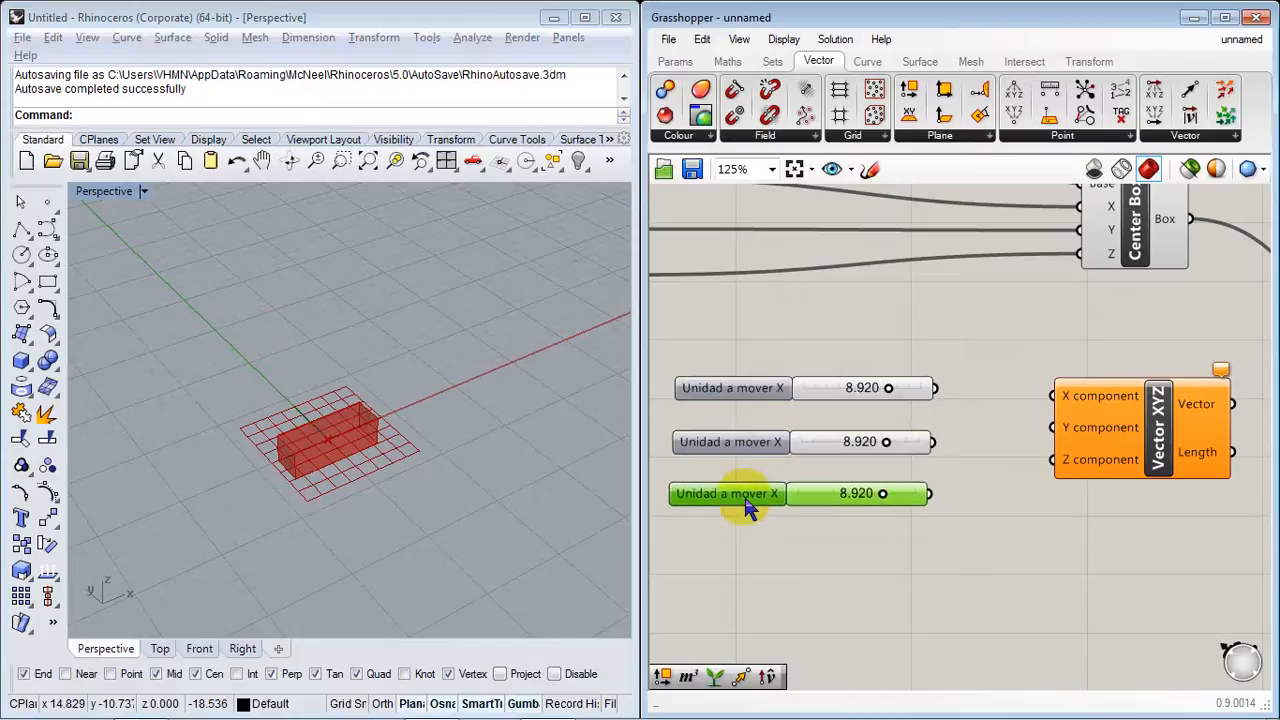
Step: Rename the middle slider copy Unidad a mover Y and the lowest copy Unidad a mover Z
right_click(771, 445)
left_click_drag(886, 451, 930, 465)
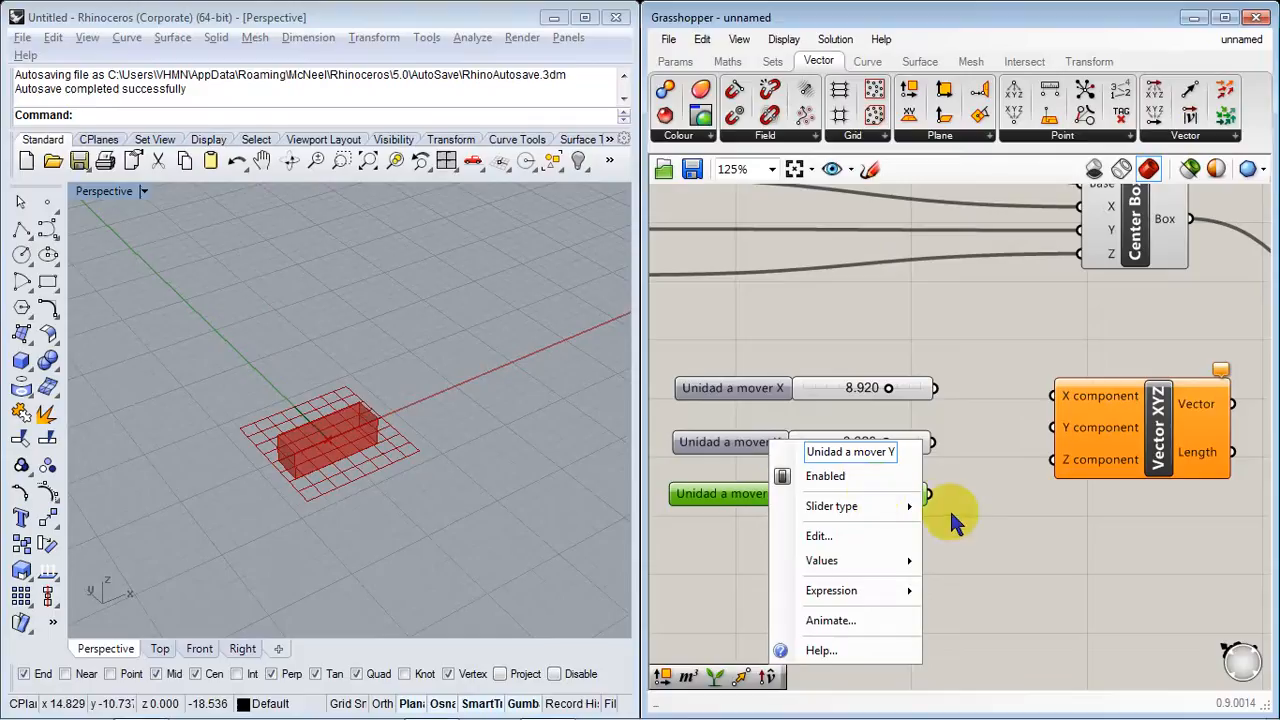
key("Return")
right_click(746, 494)
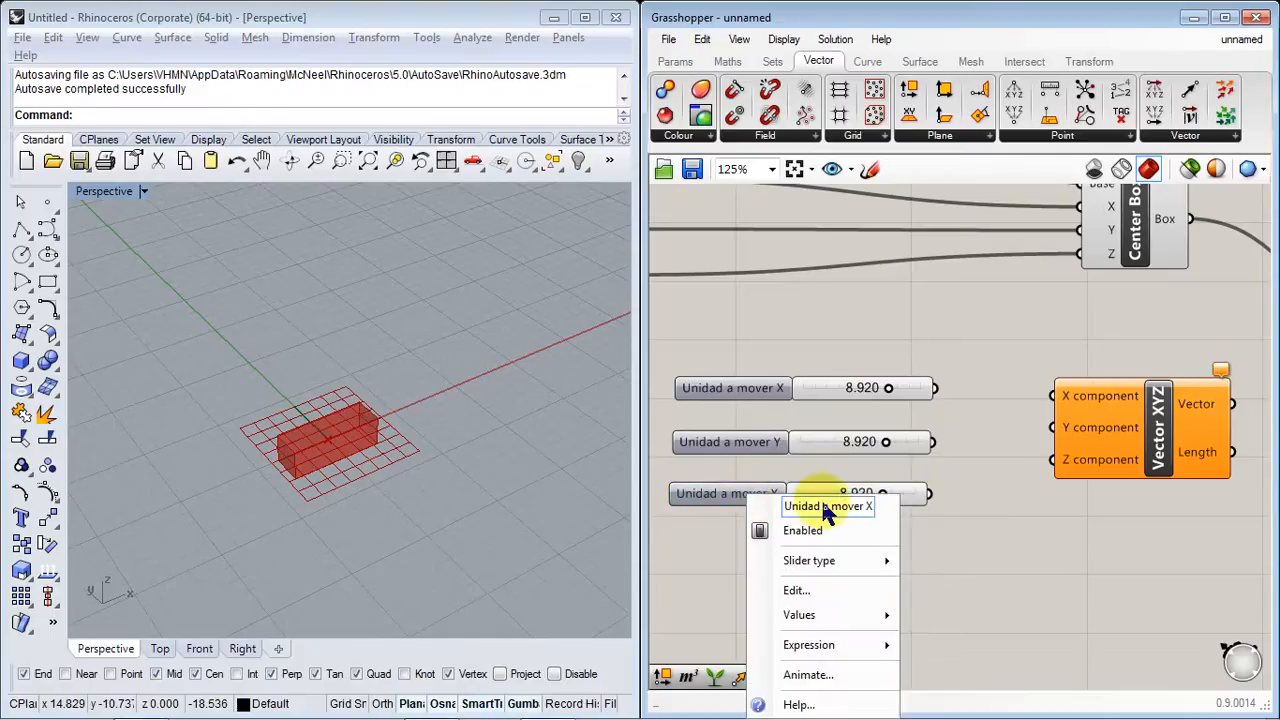
left_click_drag(864, 505, 898, 506)
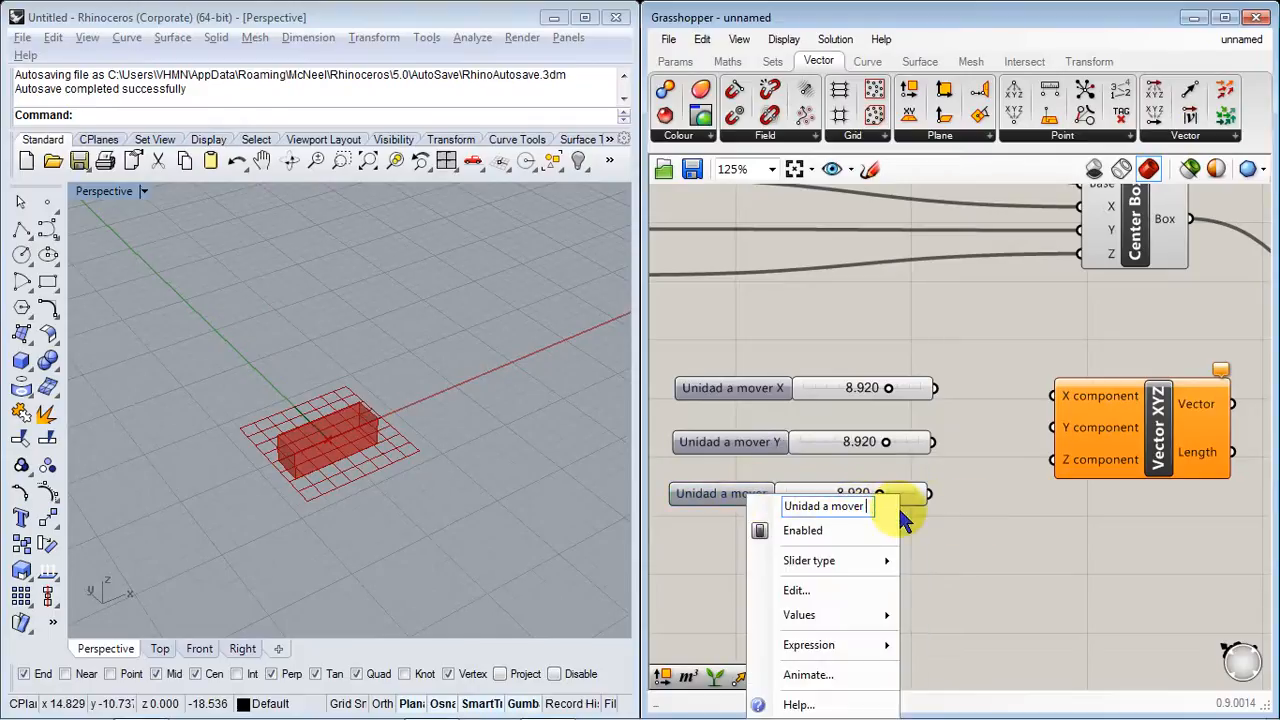
type("Z")
key("Return")
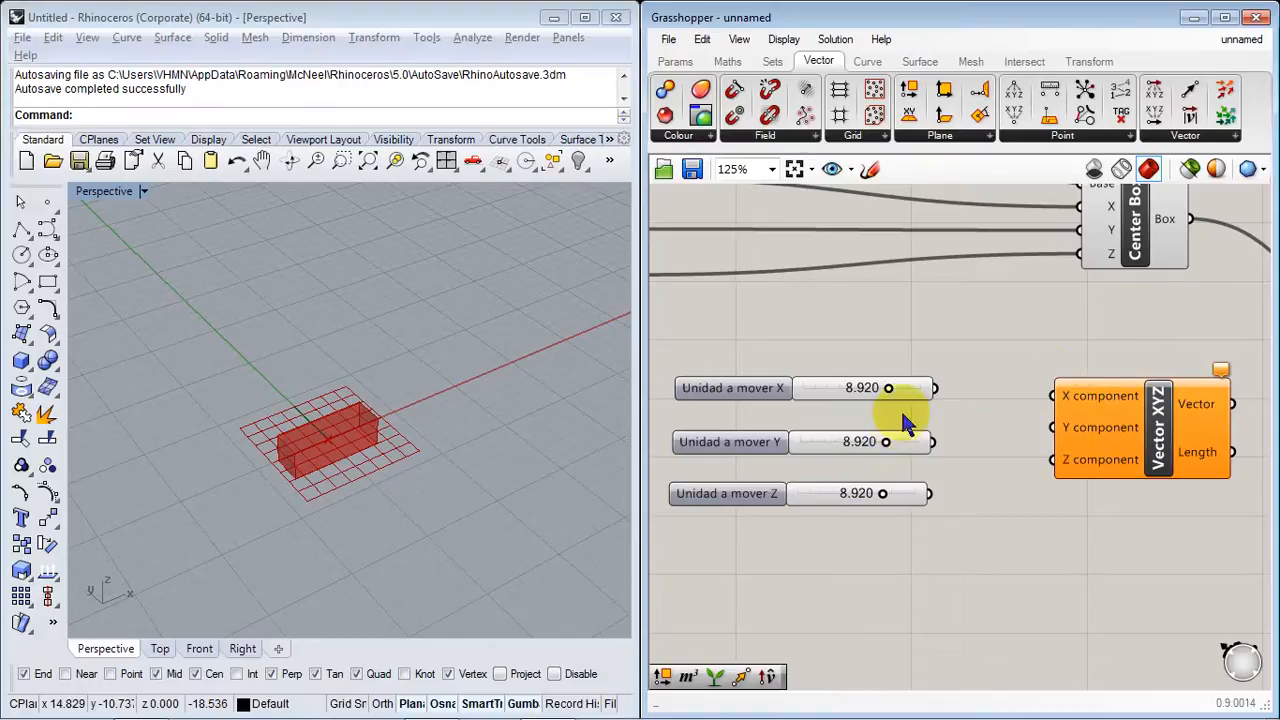
Step: Wire the three sliders to the X, Y and Z components of Vector XYZ and its Vector output to Move's Motion
left_click_drag(935, 390, 1052, 396)
left_click_drag(932, 442, 1052, 428)
left_click_drag(930, 494, 1052, 462)
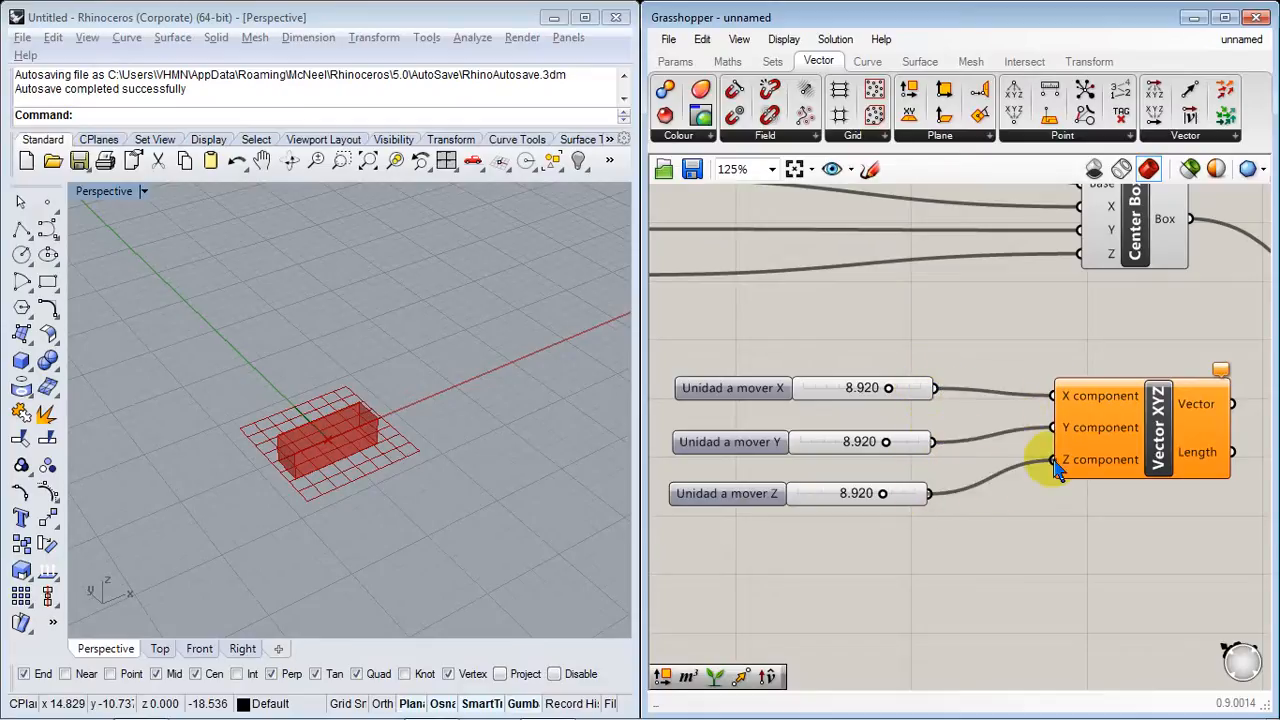
right_click_drag(1110, 520, 780, 540)
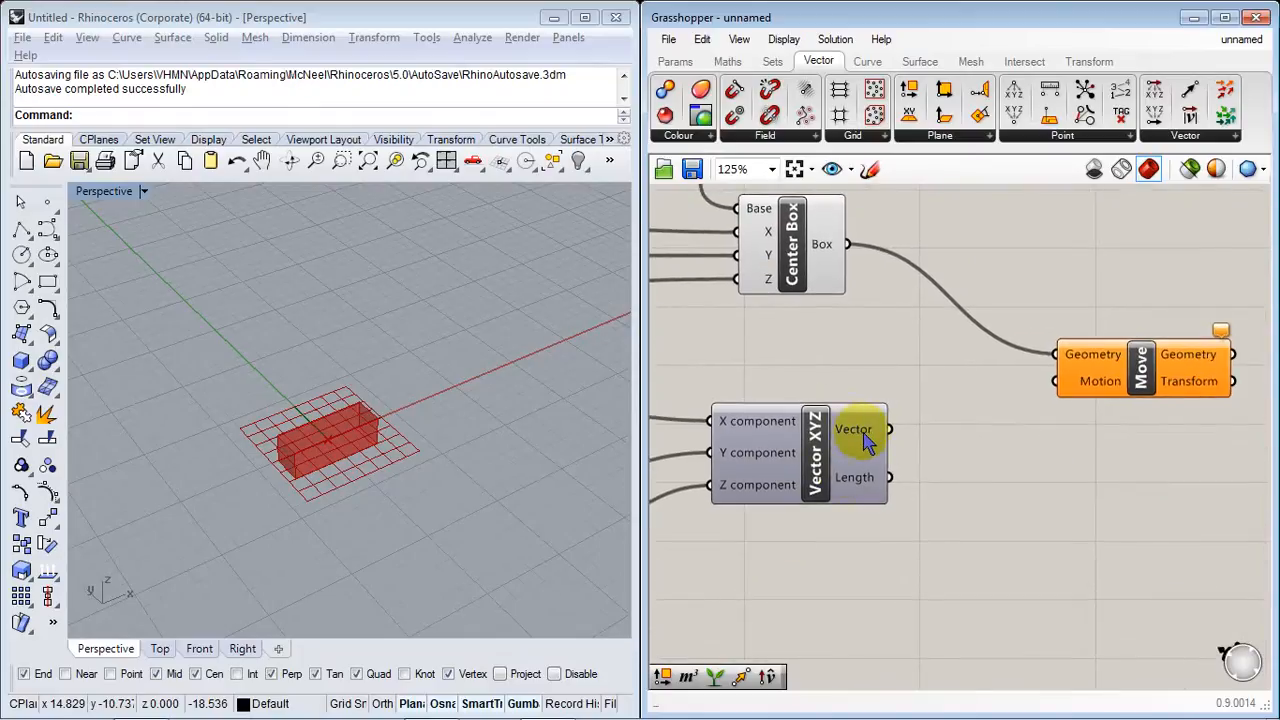
mouse_move(853, 440)
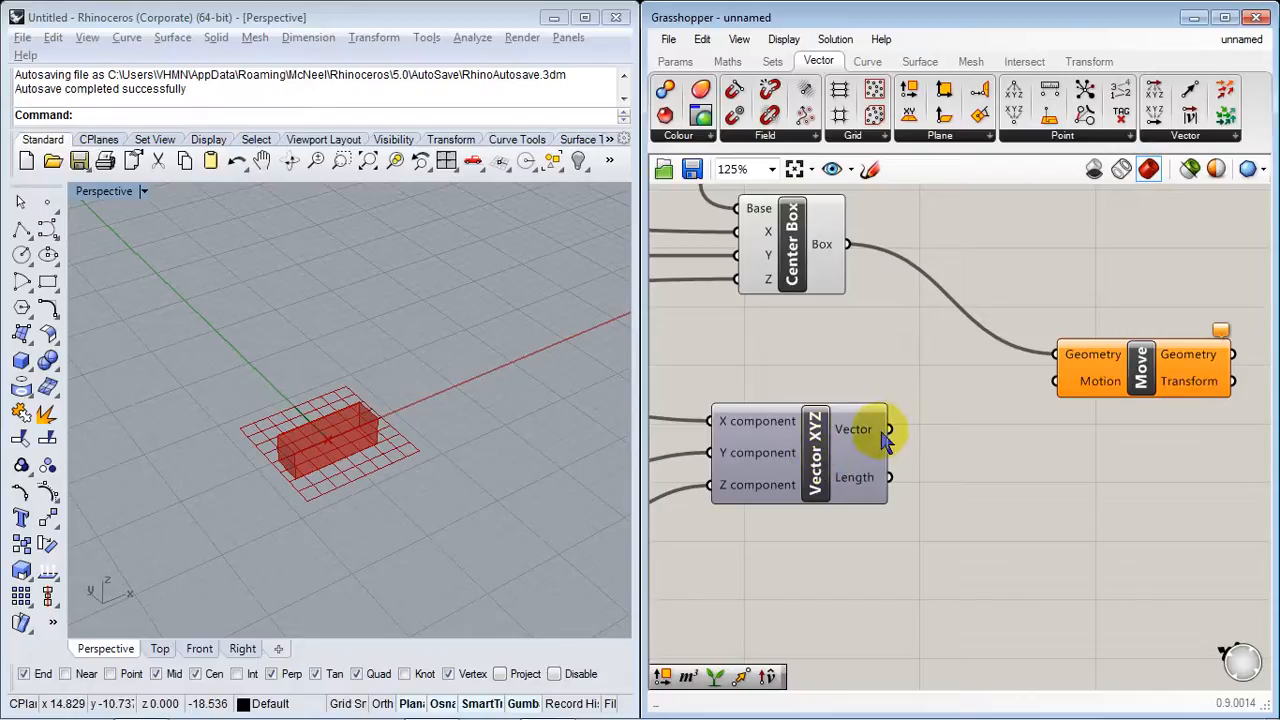
left_click_drag(890, 430, 1057, 381)
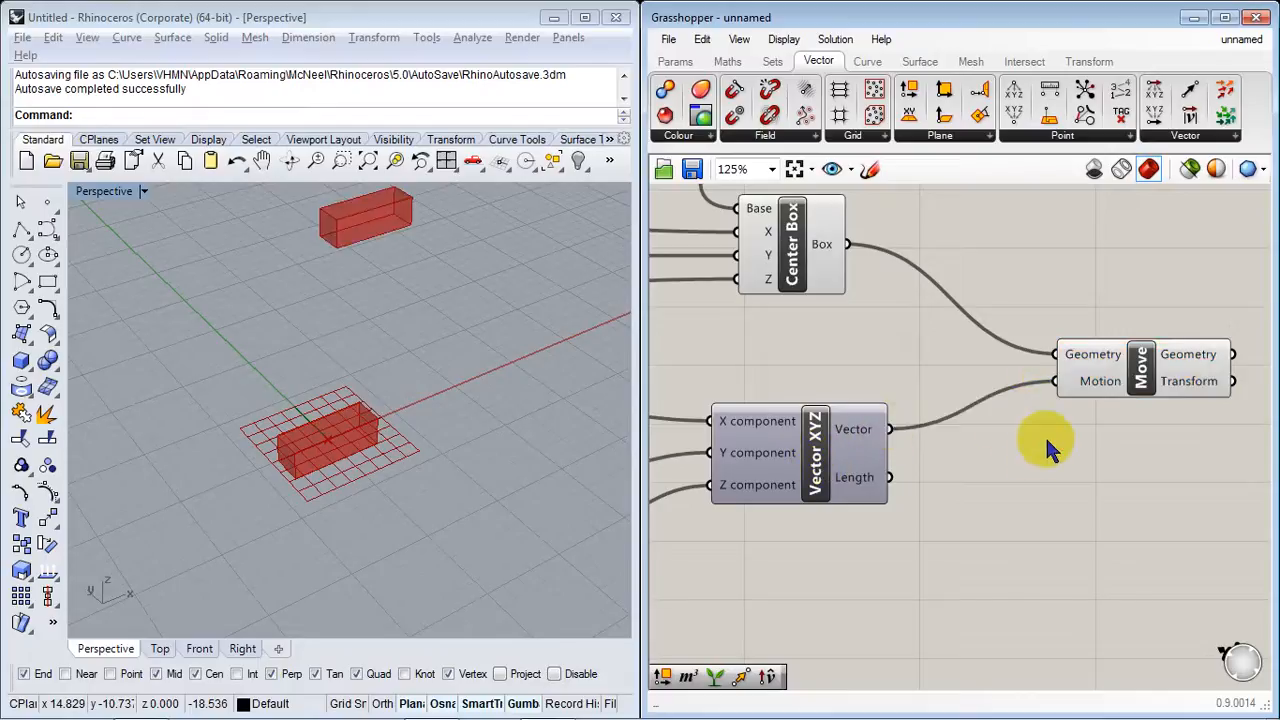
Step: Set the Unidad a mover X slider to about -10.920
right_click_drag(540, 487, 585, 450)
left_click(1213, 450)
right_click_drag(937, 487, 1279, 462)
left_click_drag(913, 390, 777, 389)
right_click_drag(380, 420, 267, 421)
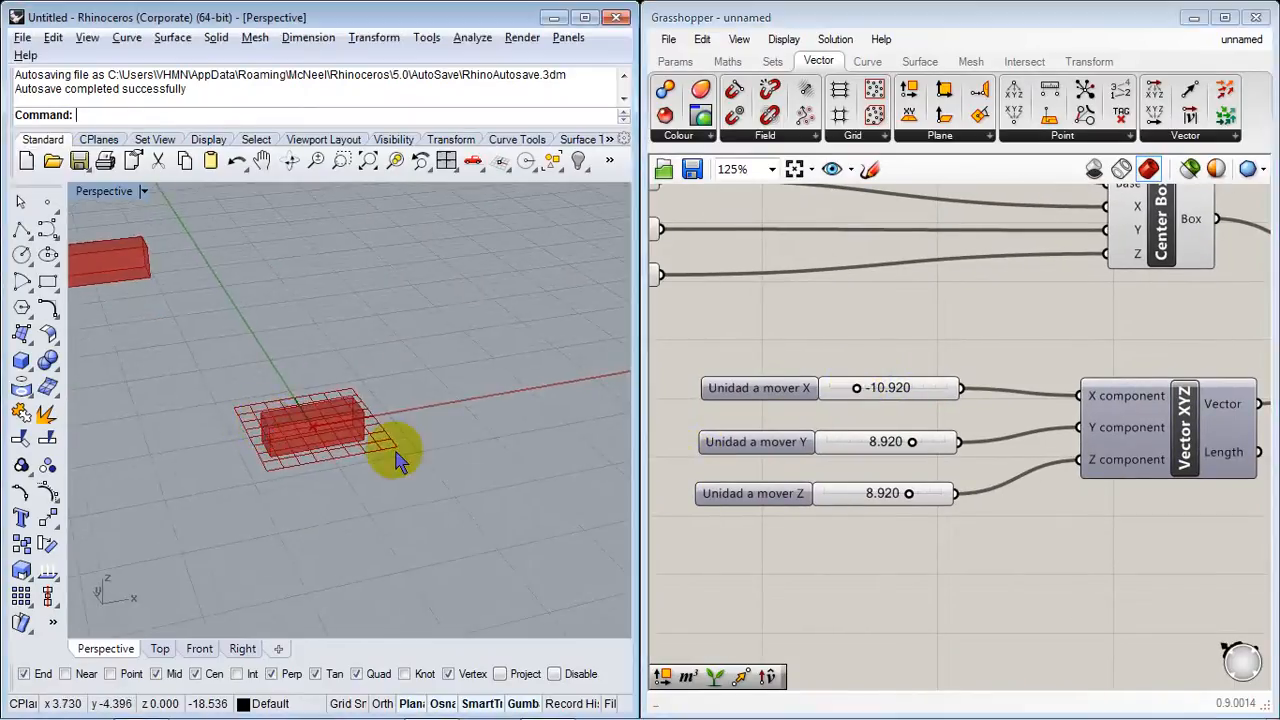
Step: Set the Unidad a mover X slider to about 16.600 and the Unidad a mover Y slider to about -2.803
scroll(400, 462, "down", 3)
right_click_drag(406, 480, 418, 521, "shift")
right_click_drag(289, 478, 465, 482)
left_click_drag(858, 387, 942, 388)
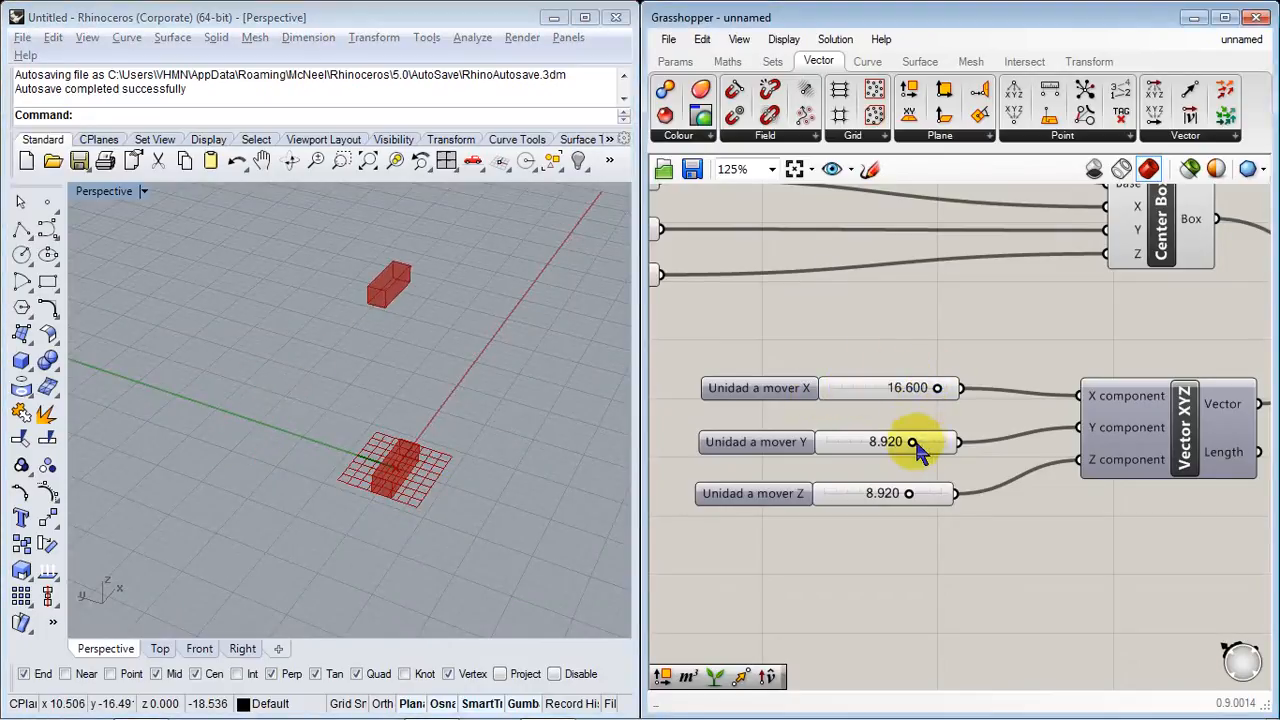
left_click_drag(912, 442, 875, 442)
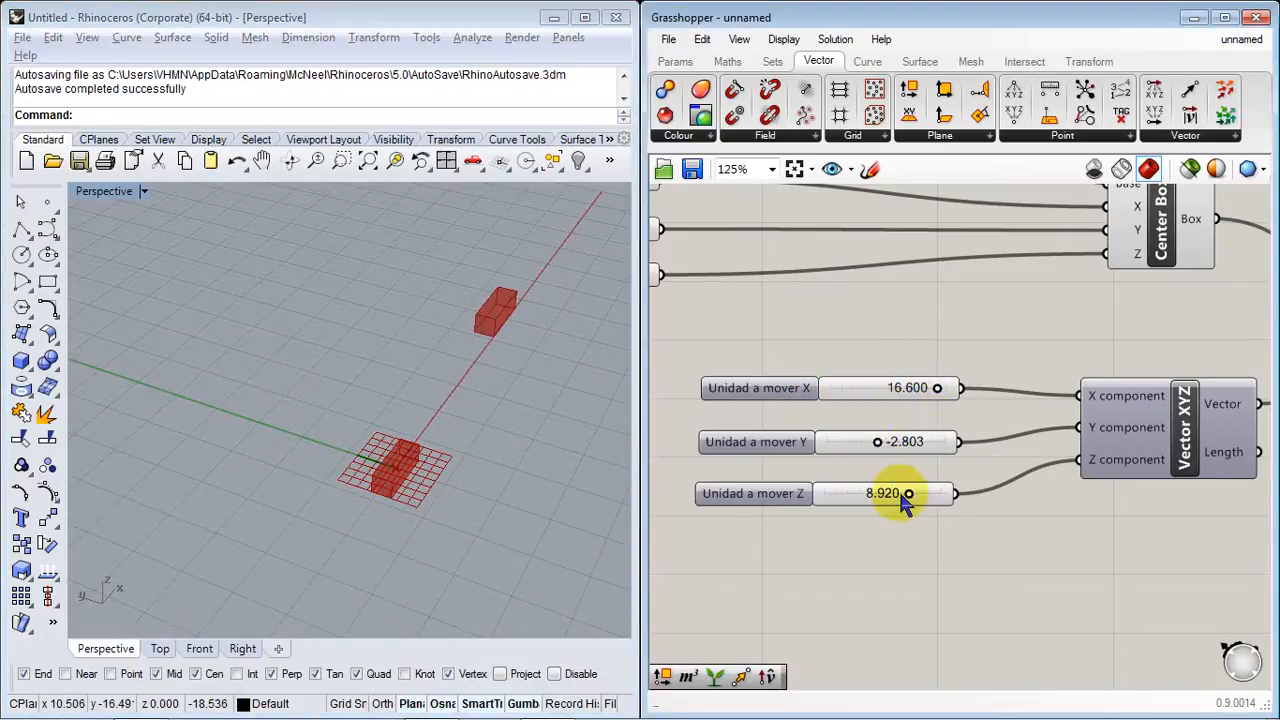
mouse_move(908, 497)
left_mouse_down()
mouse_move(831, 492)
mouse_move(908, 494)
left_mouse_up()
Step: Examine the original and moved boxes in the Perspective view together with the sliders and Vector XYZ that drive Move
right_click_drag(1163, 441, 938, 478)
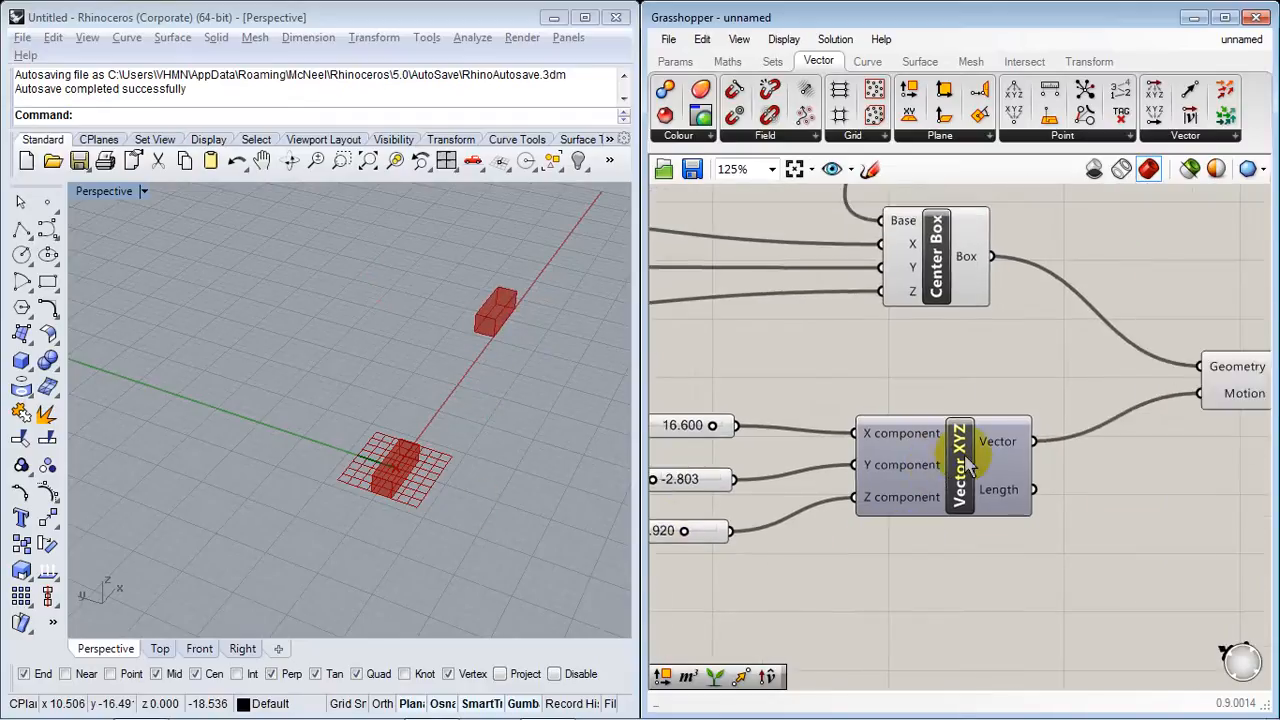
right_click(968, 465)
left_click(914, 556)
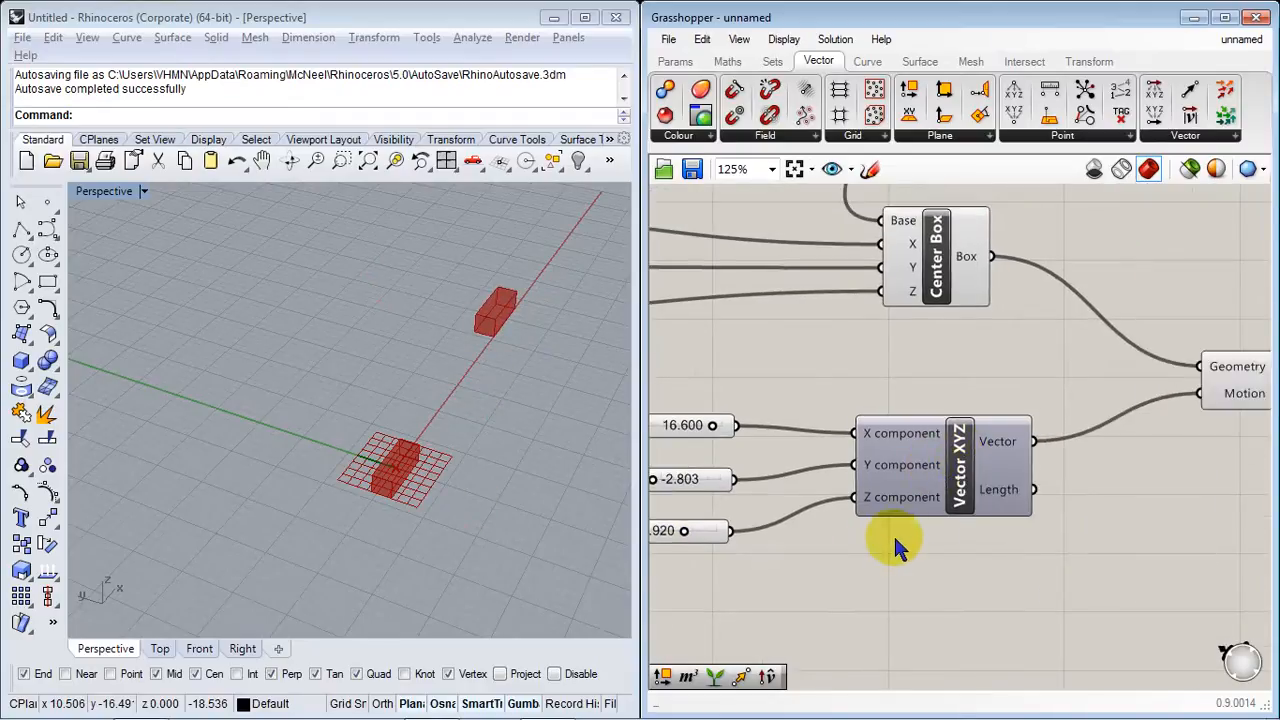
right_click_drag(1153, 586, 1065, 590)
right_click_drag(472, 485, 440, 450)
scroll(1071, 576, "down", 3)
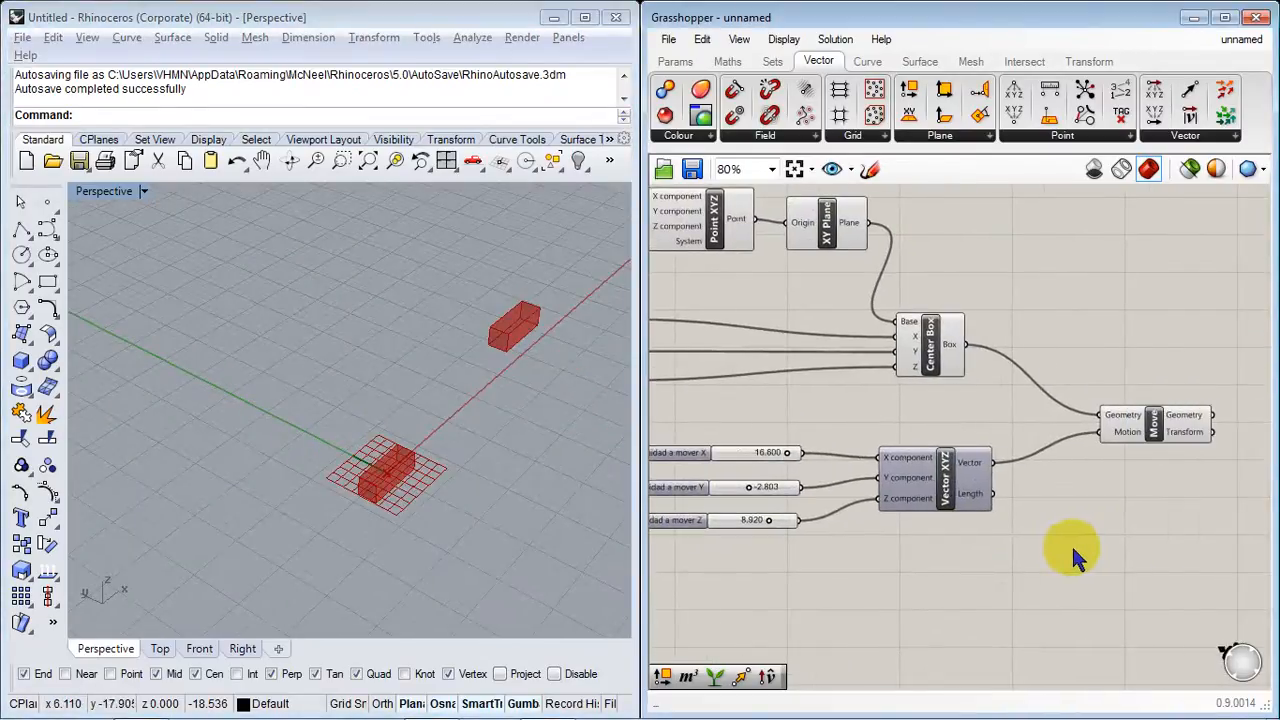
right_click_drag(464, 455, 397, 477)
scroll(421, 474, "up", 2)
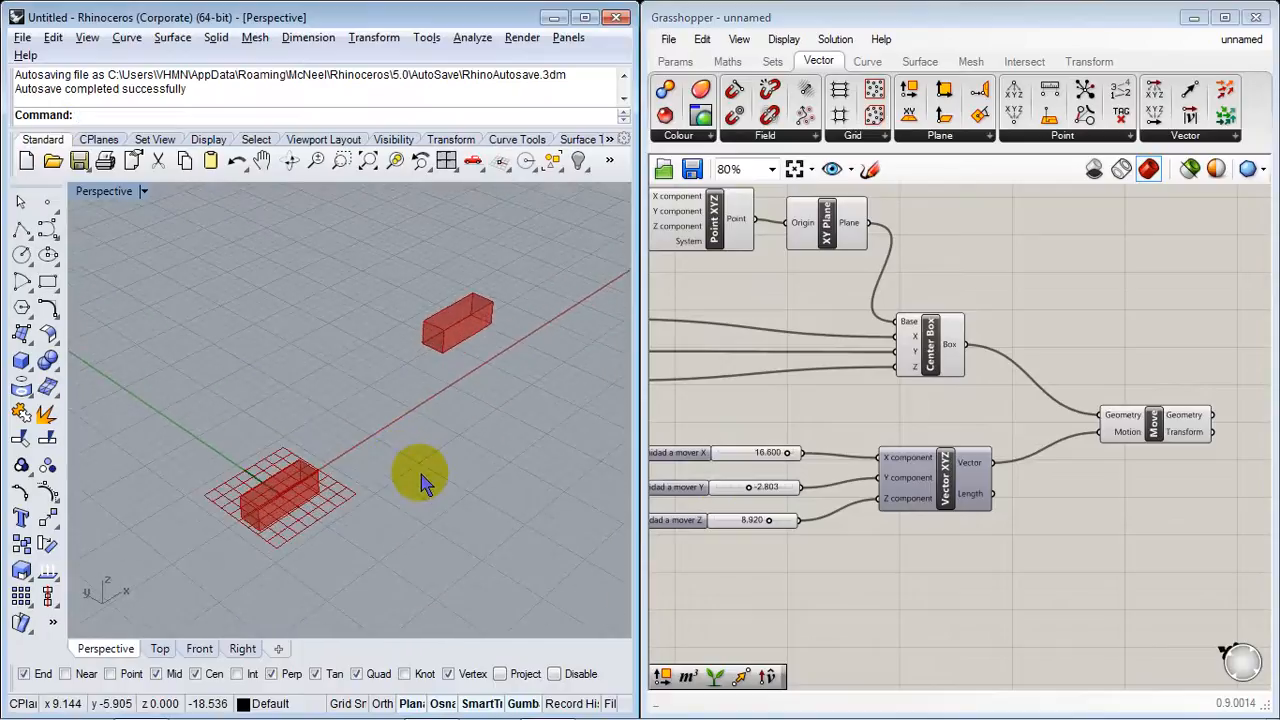
mouse_move(969, 500)
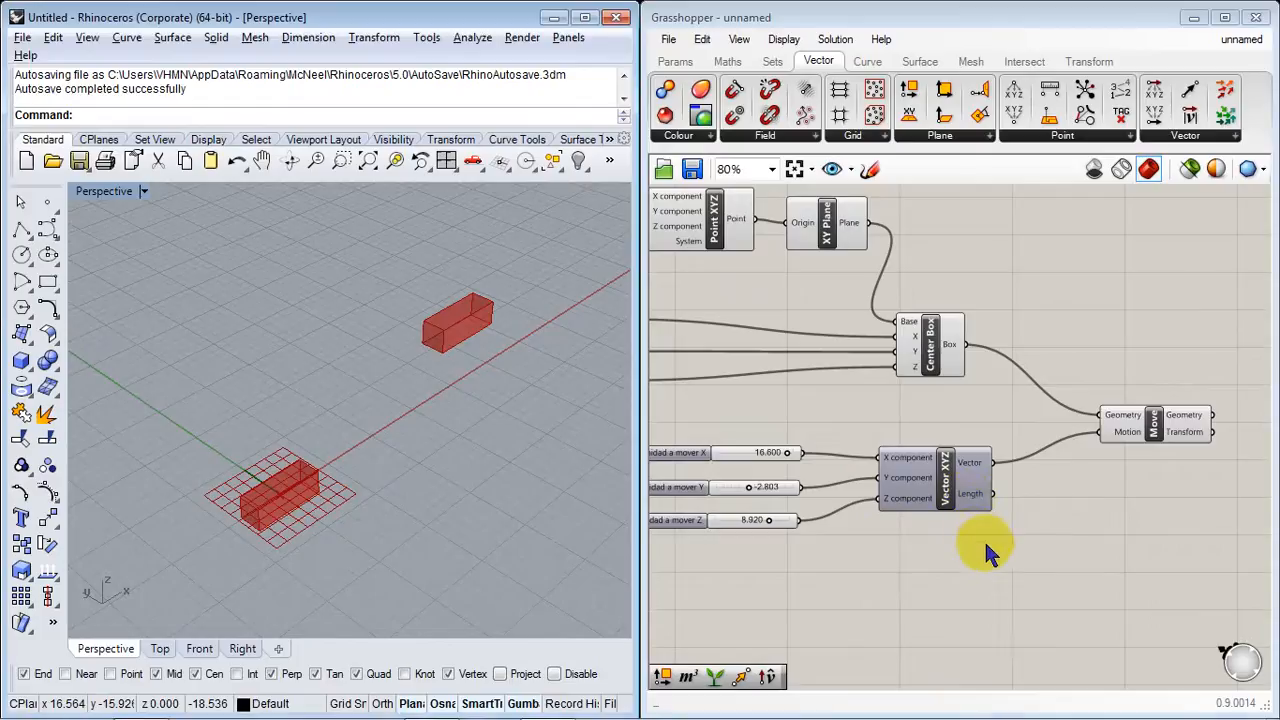
scroll(985, 545, "down", 2)
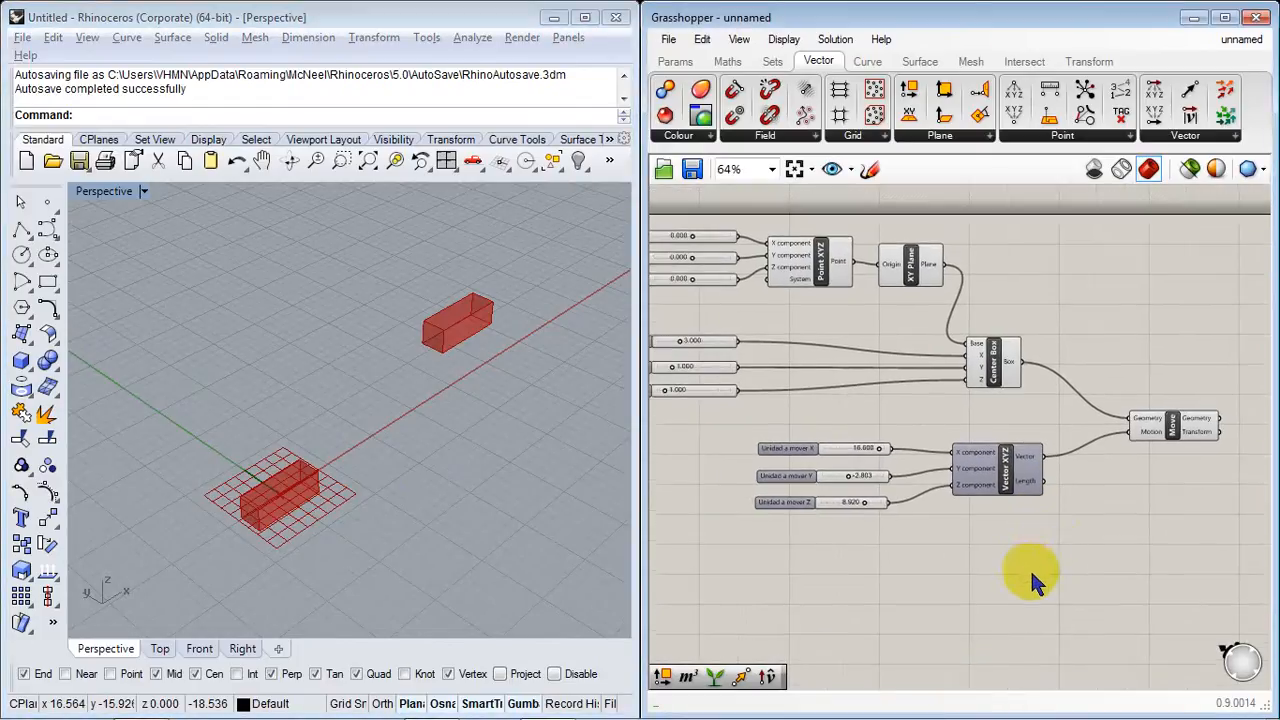
left_click_drag(1029, 567, 783, 452)
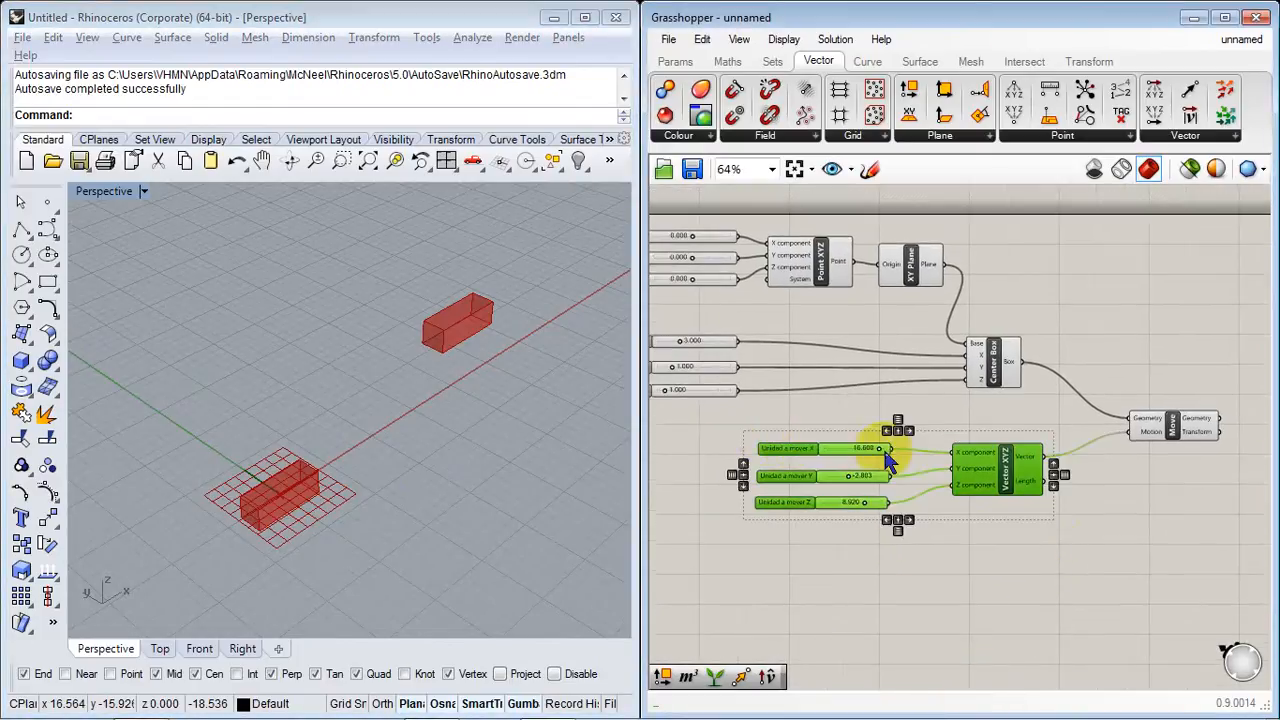
left_click(1032, 556)
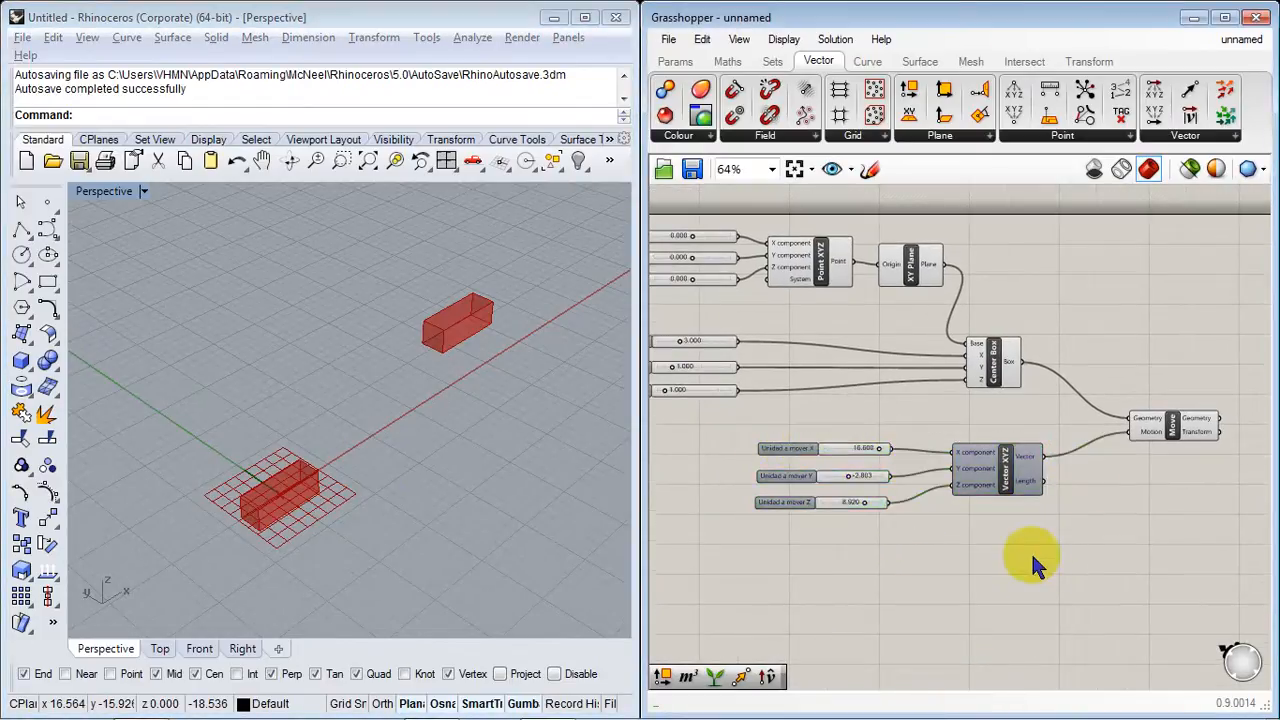
mouse_move(564, 495)
right_mouse_down()
mouse_move(436, 495)
mouse_move(581, 507)
right_mouse_up()
Step: Hide the Center Box preview to view the moved box alone, and restore the preview
right_click_drag(1037, 605, 891, 657)
scroll(950, 520, "up", 2)
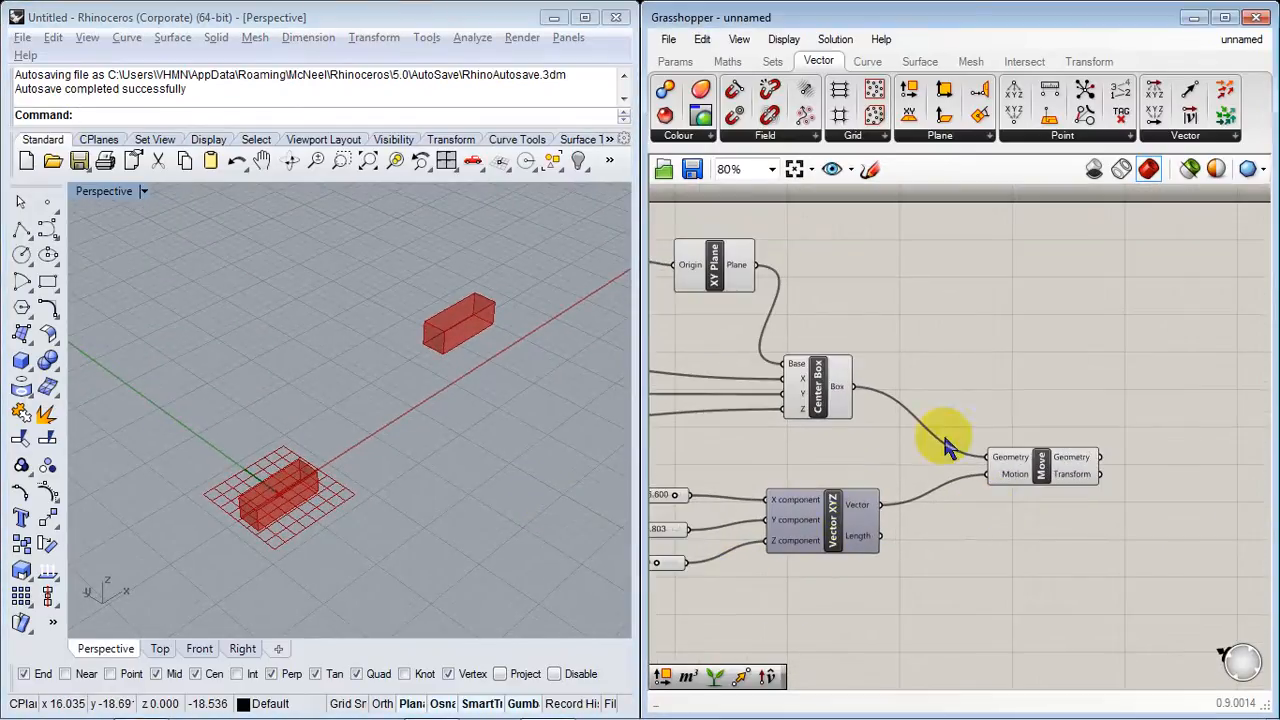
right_click(818, 395)
left_click(872, 424)
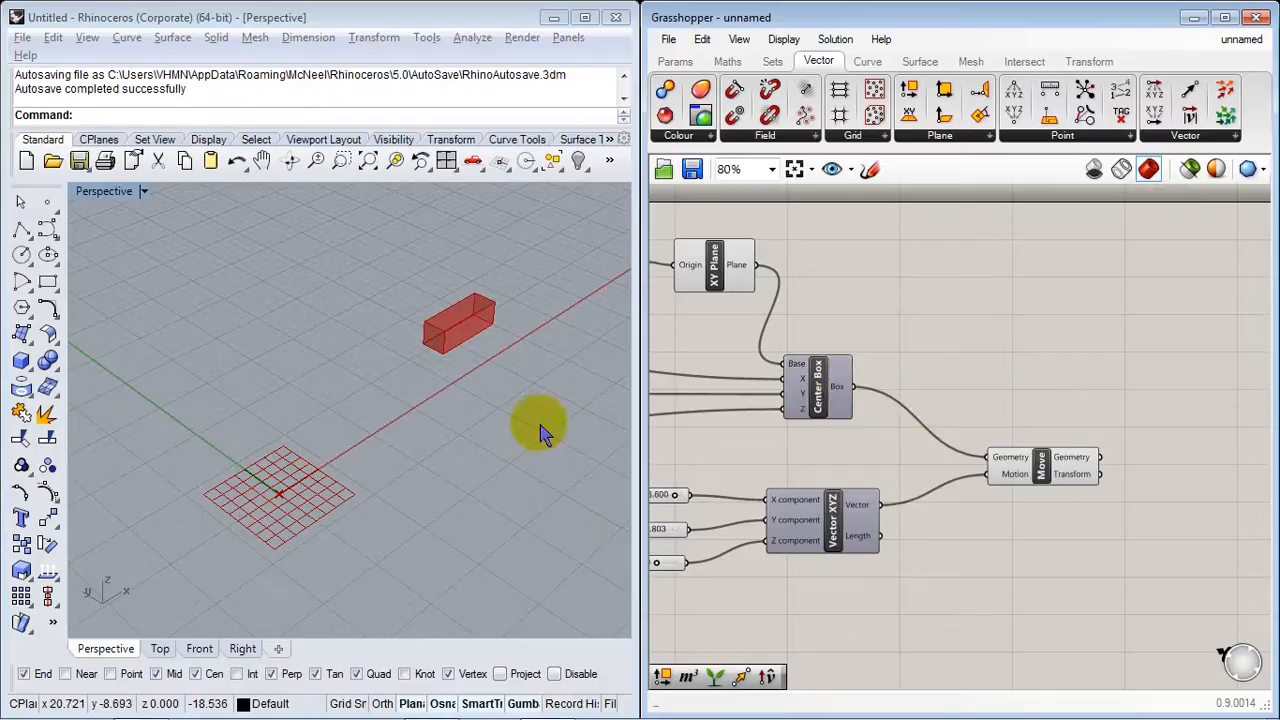
mouse_move(500, 457)
right_mouse_down()
mouse_move(250, 450)
mouse_move(509, 457)
right_mouse_up()
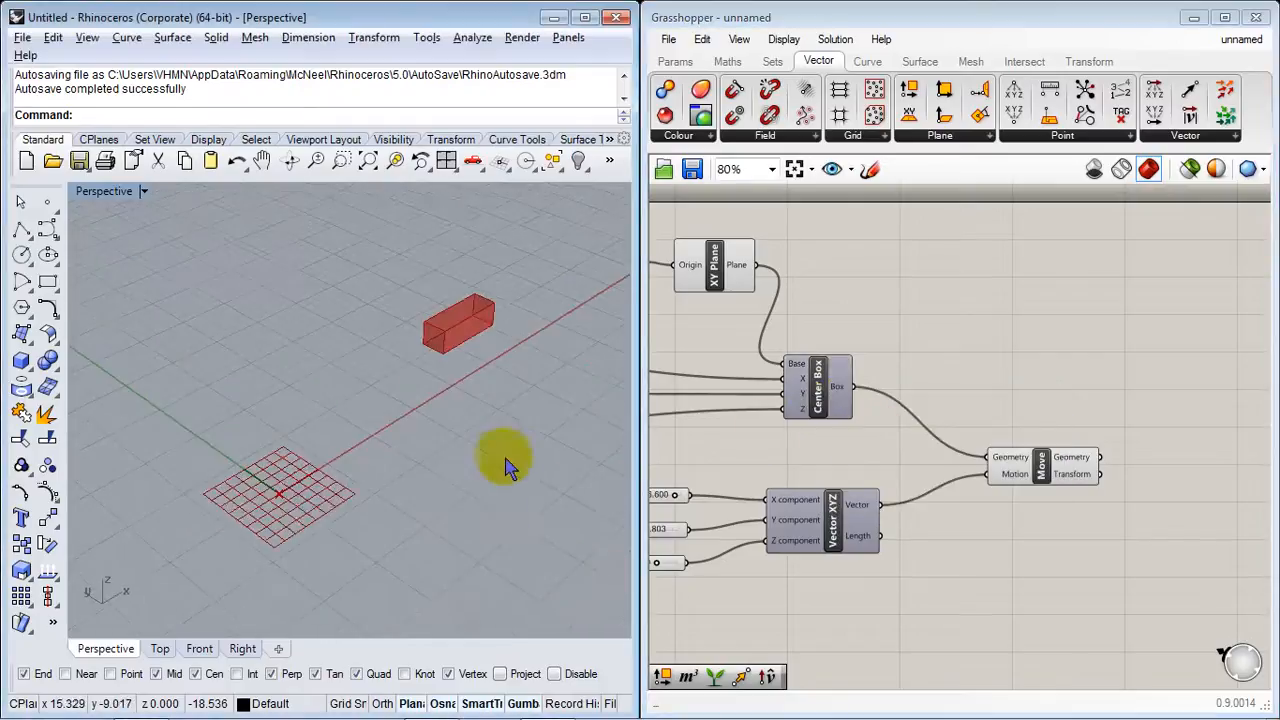
right_click(825, 378)
left_click(912, 418)
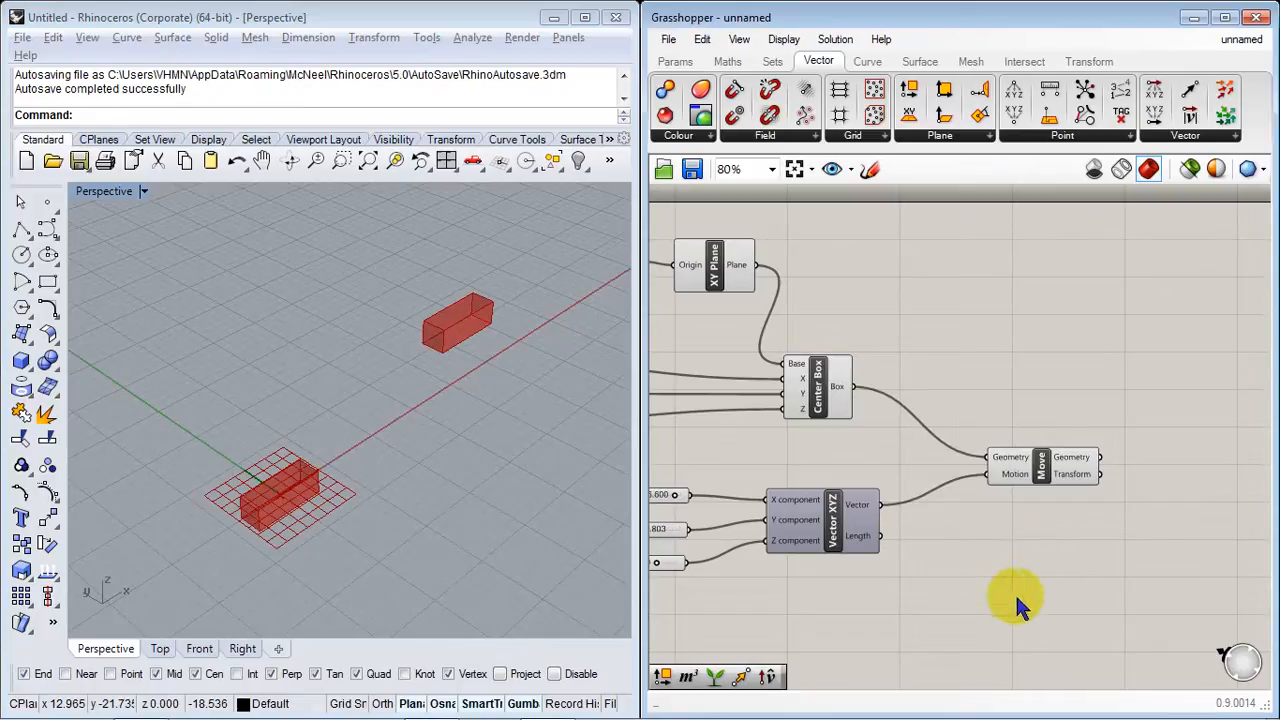
Step: Delete the Move component, Vector XYZ and the three Unidad a mover sliders
right_click_drag(996, 604, 1067, 522)
scroll(1067, 522, "down", 1)
left_click_drag(1147, 533, 686, 396)
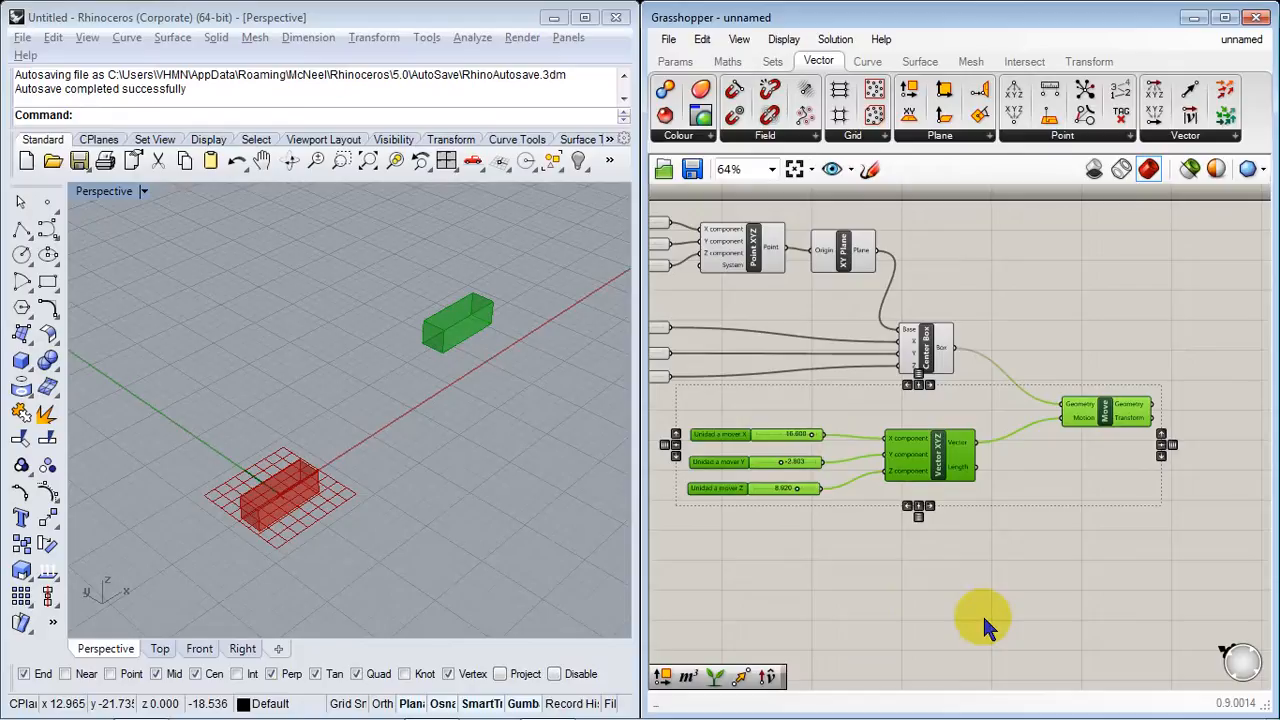
key("Delete")
Step: Add a Euclidean Rotate component to the canvas, below and beyond Center Box
right_click_drag(375, 540, 376, 469)
scroll(305, 446, "up", 8)
left_click(1089, 61)
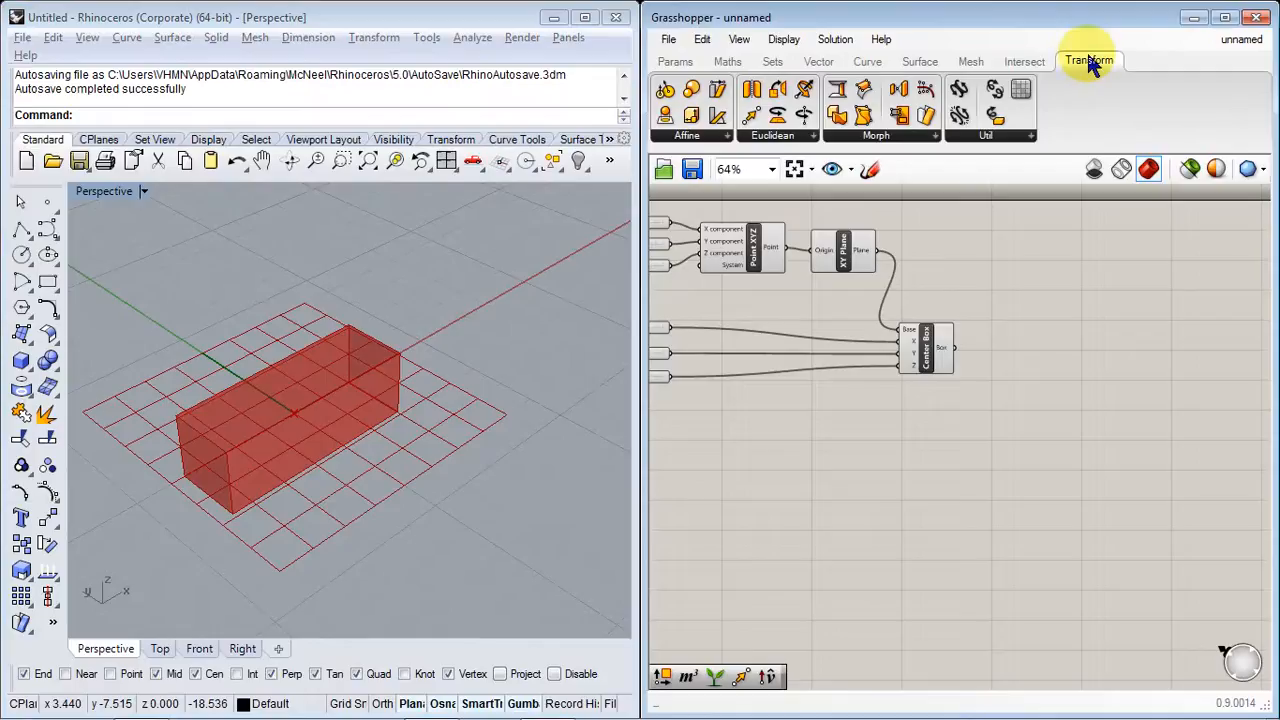
left_click(770, 135)
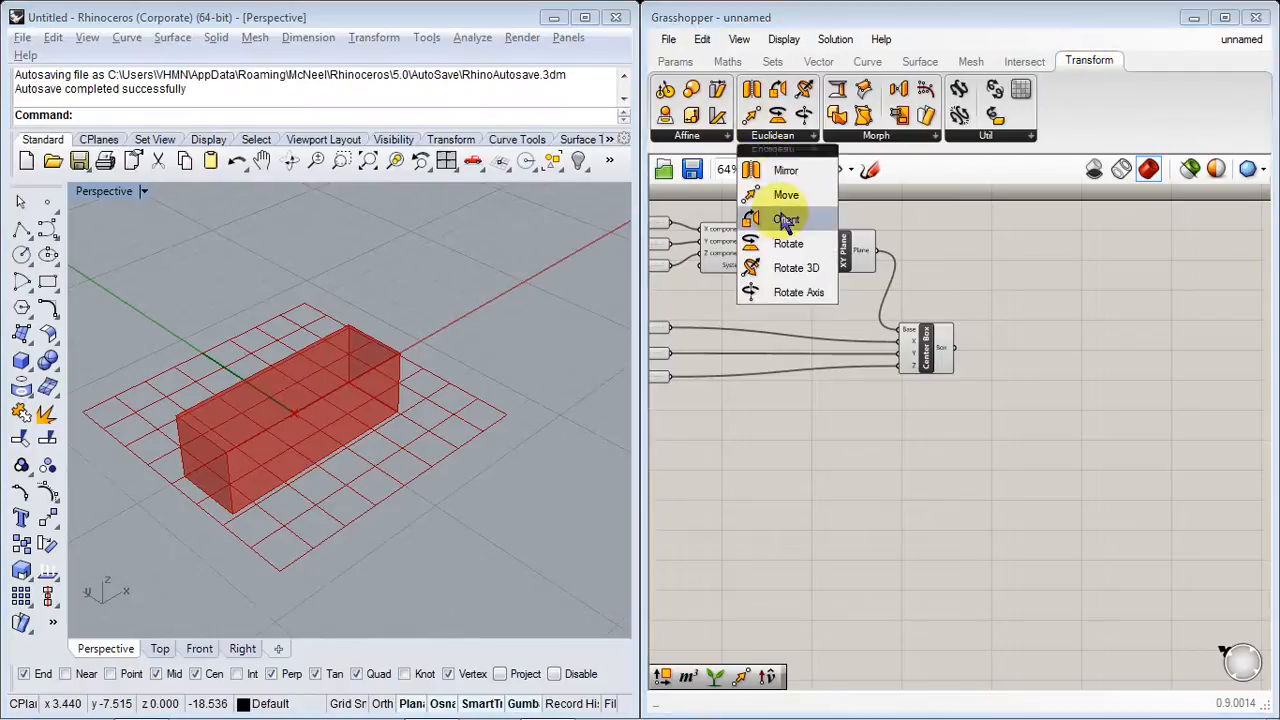
left_click(1055, 425)
scroll(934, 497, "up", 4)
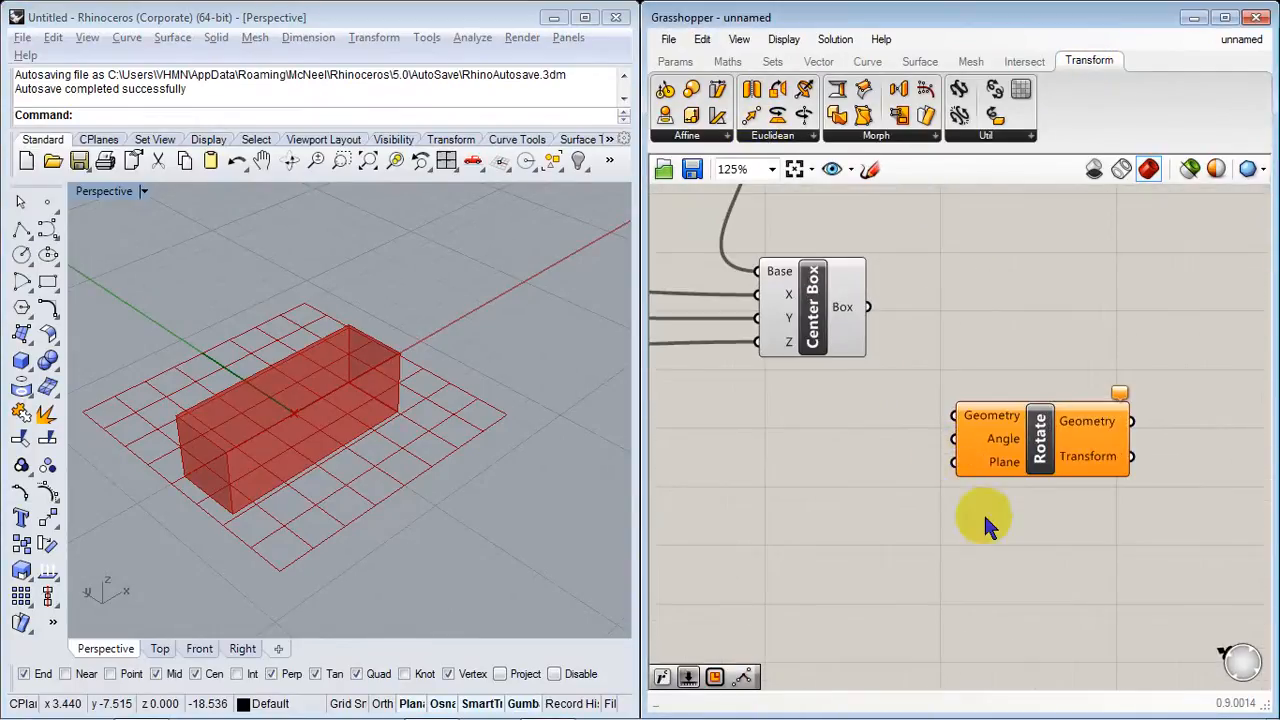
right_click_drag(984, 516, 962, 486)
Step: Connect Center Box's Box output to Rotate's Geometry input and shift Rotate slightly farther from Center Box
mouse_move(962, 397)
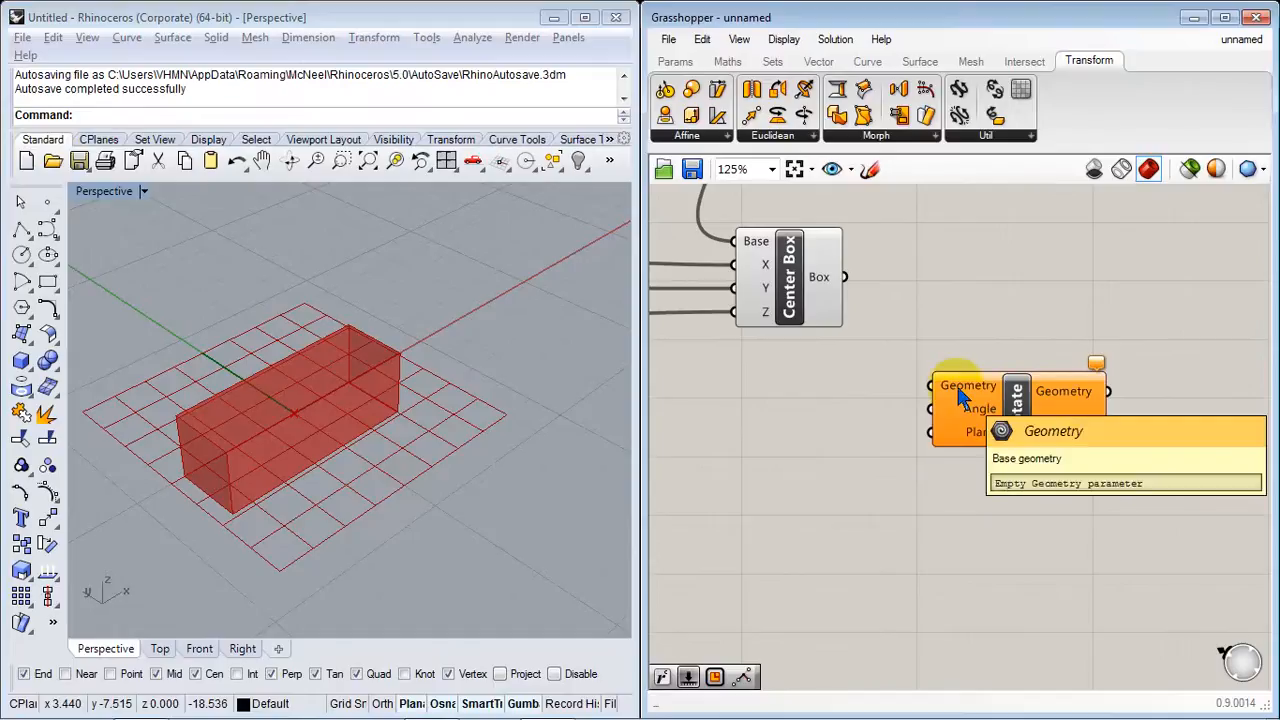
mouse_move(983, 421)
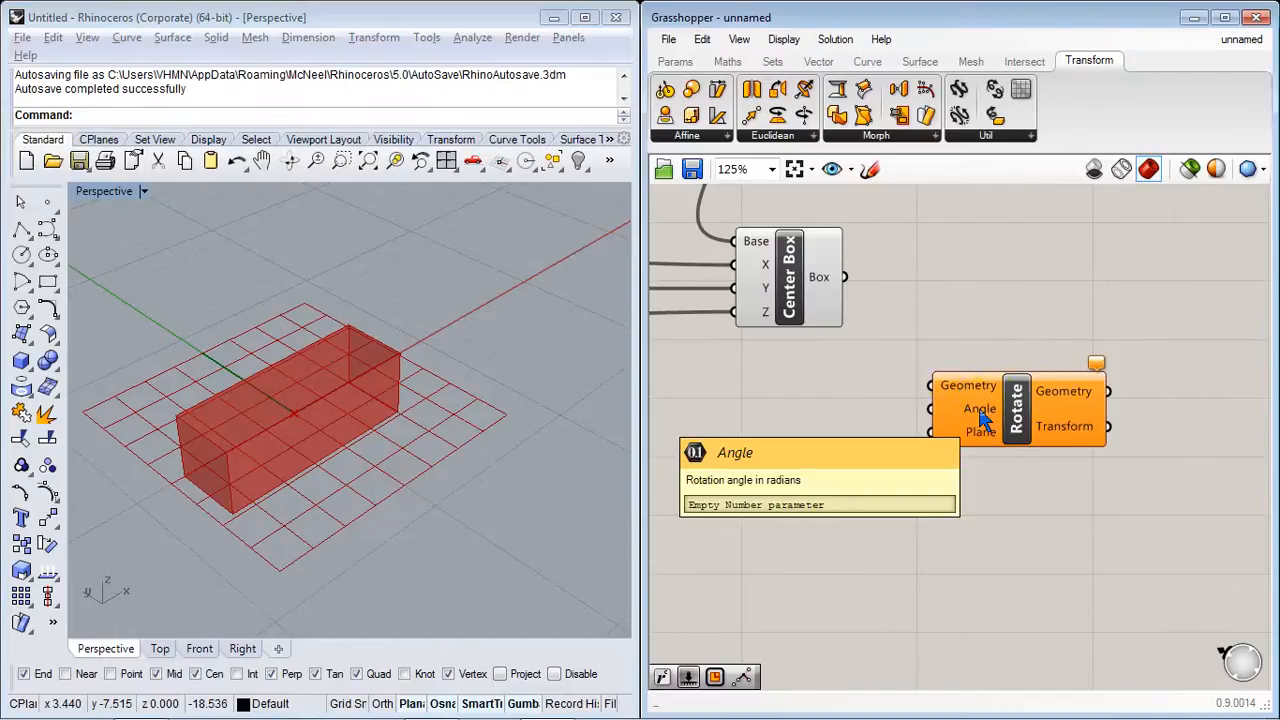
mouse_move(985, 447)
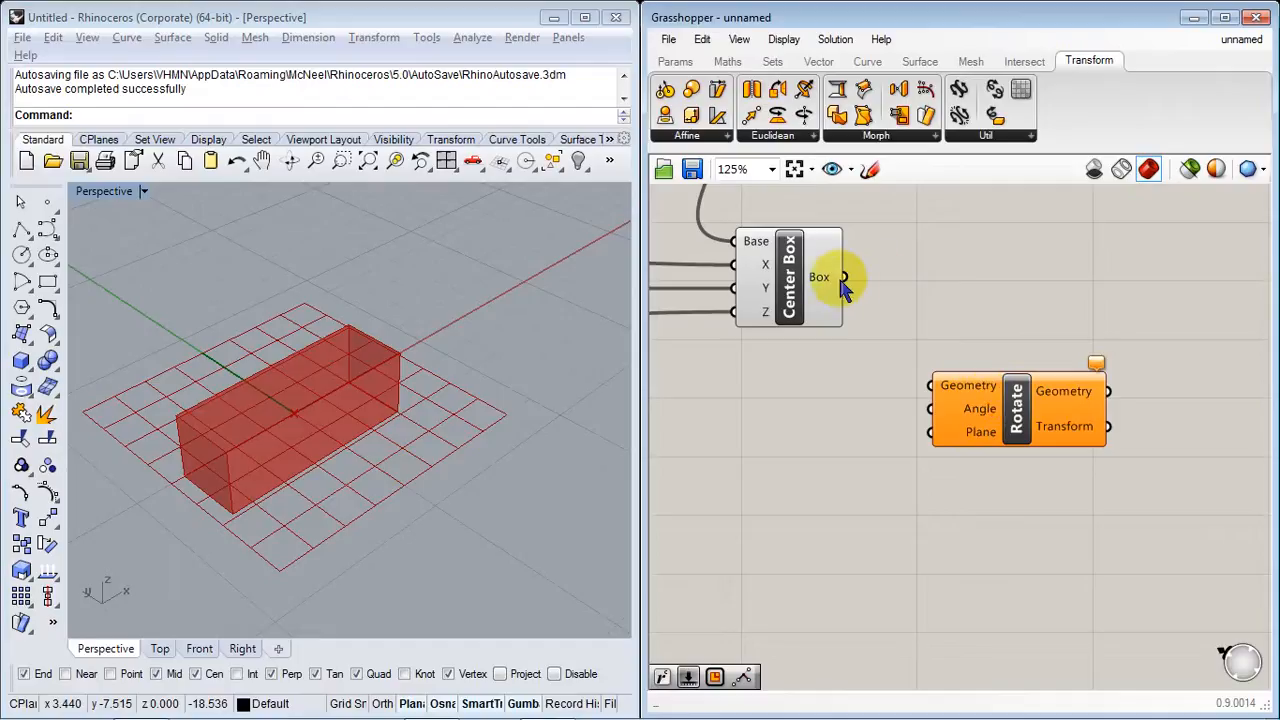
left_click_drag(846, 280, 934, 390)
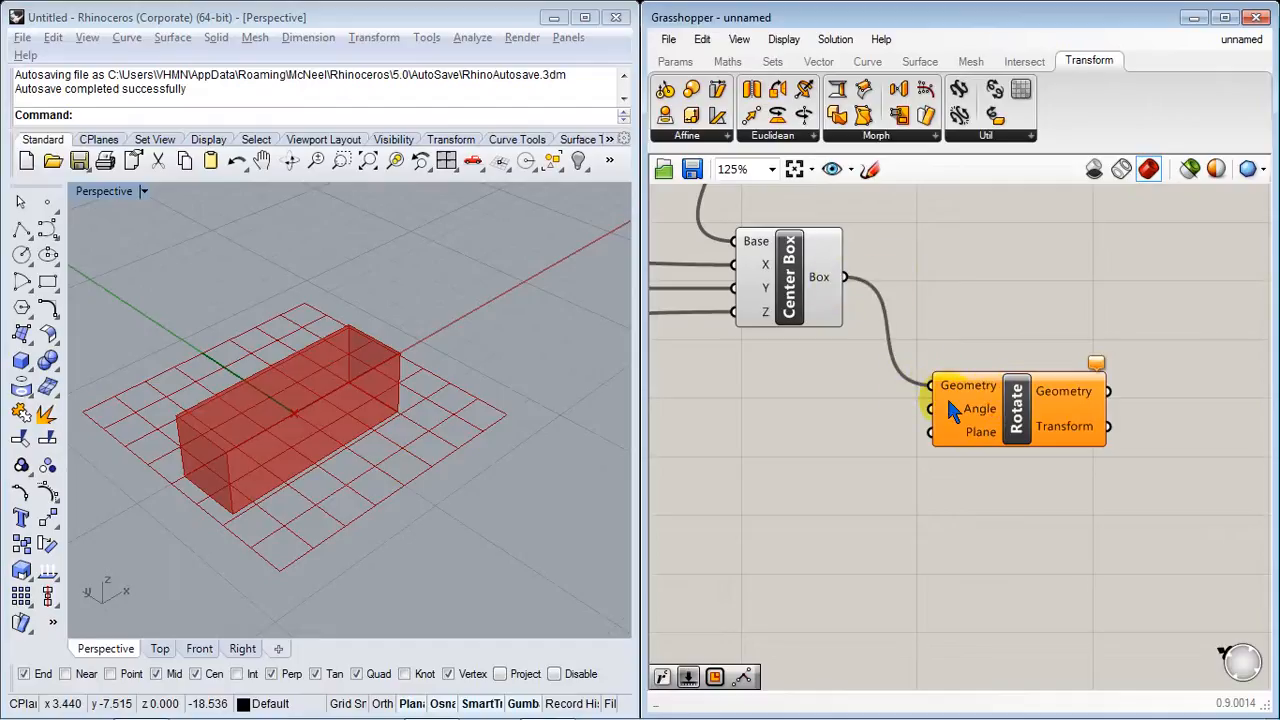
left_click_drag(1024, 428, 1048, 438)
left_click(1028, 522)
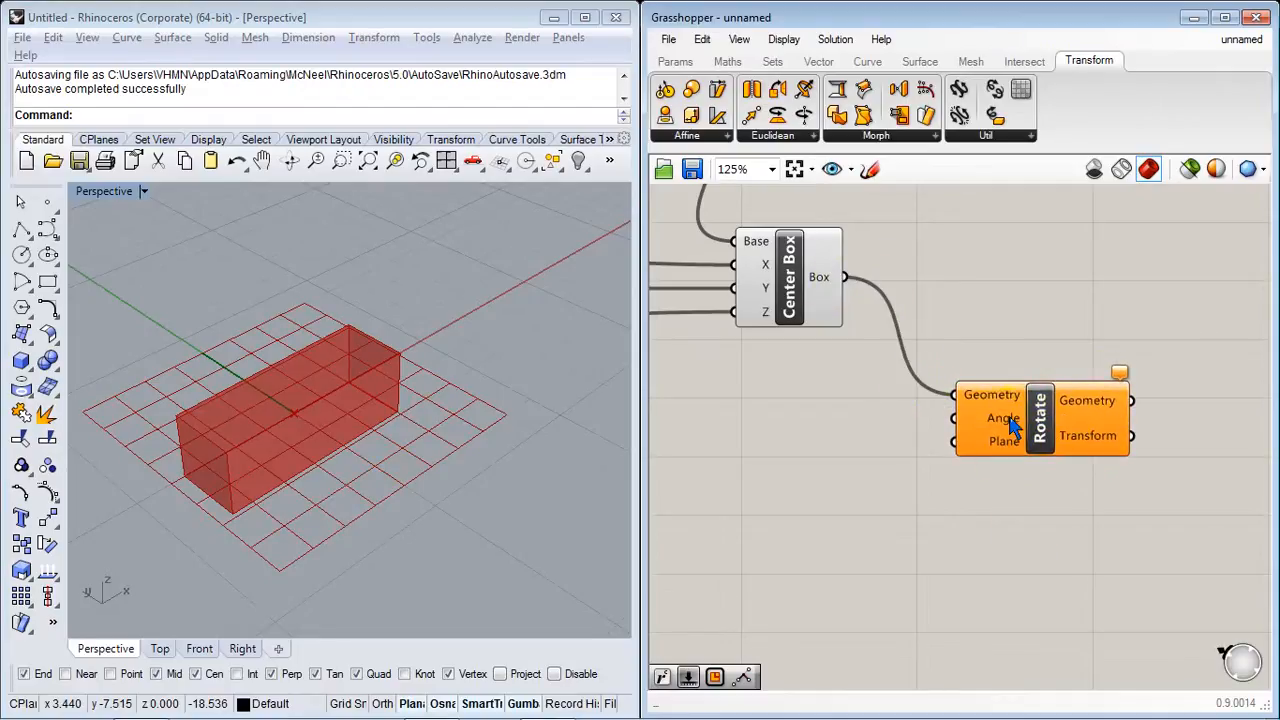
Step: Add a Number Slider to the canvas below Center Box, ahead of Rotate's Angle input
mouse_move(994, 419)
mouse_move(1010, 455)
right_click_drag(952, 572, 1048, 532)
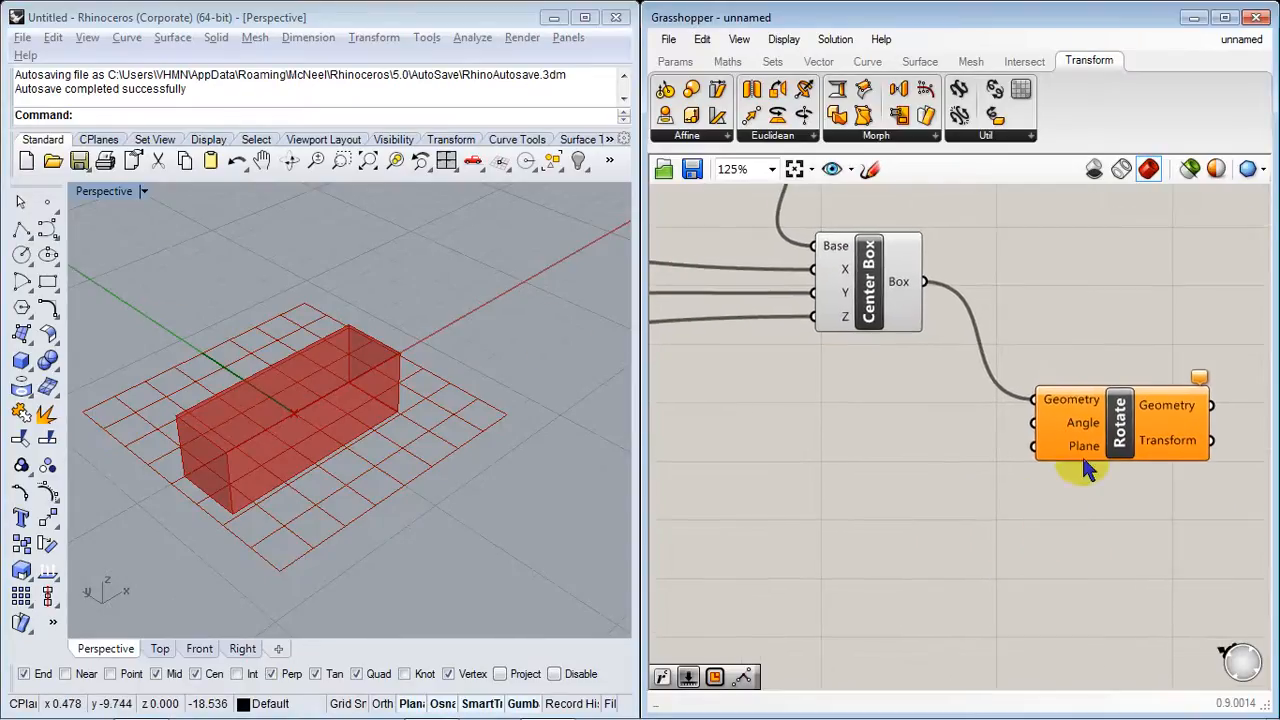
double_click(855, 440)
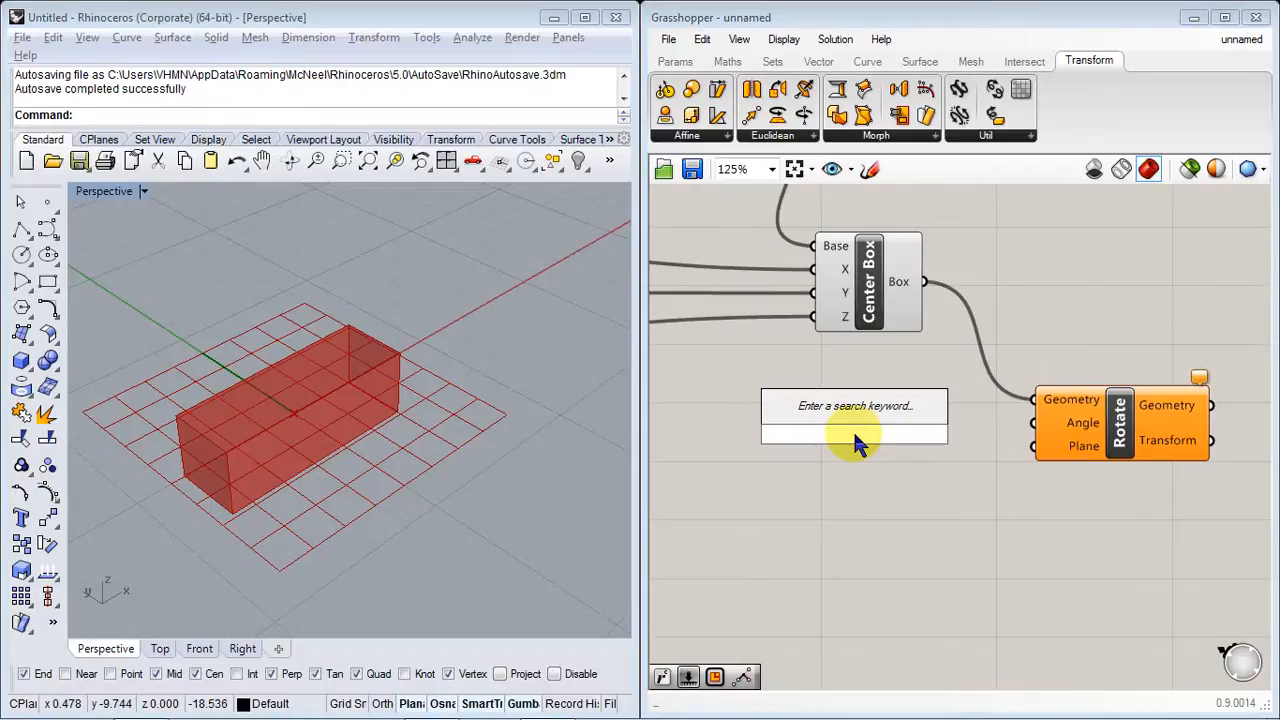
type("num")
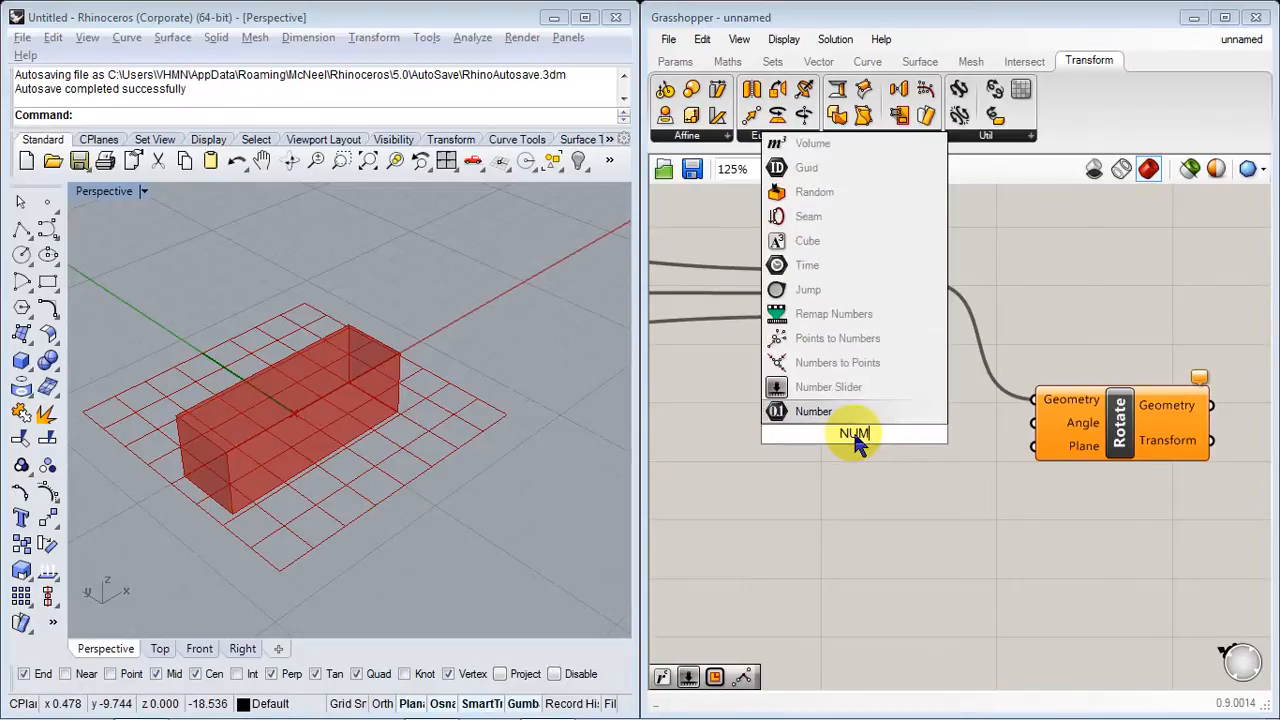
left_click(840, 387)
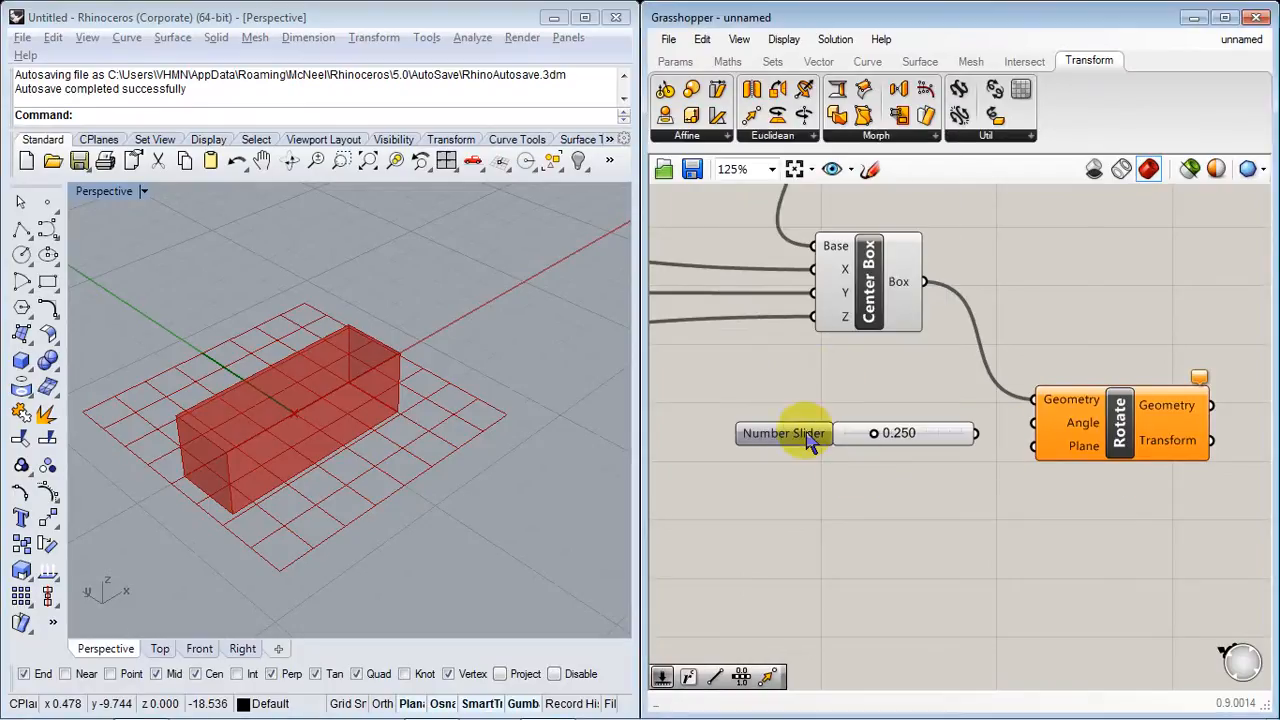
left_click_drag(810, 440, 760, 428)
Step: Rename the new number slider to Angulo and set its maximum to 360
right_click(757, 428)
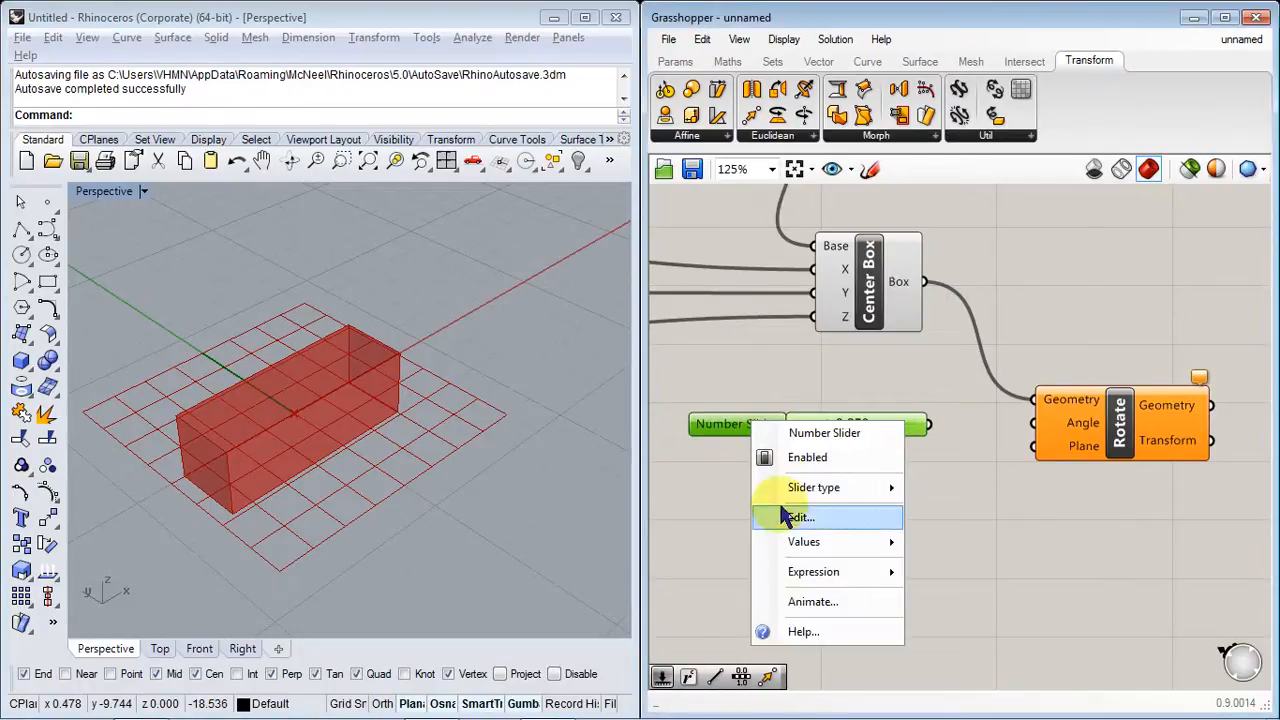
left_click(792, 518)
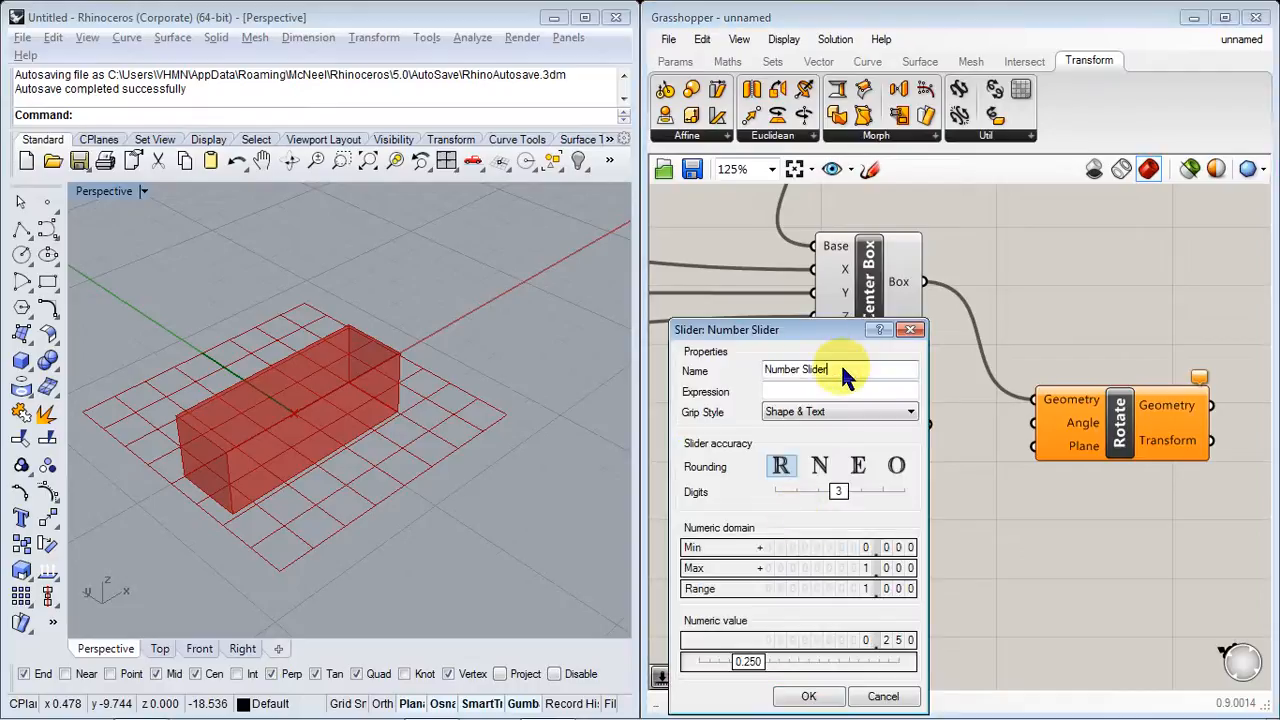
left_click_drag(842, 372, 597, 325)
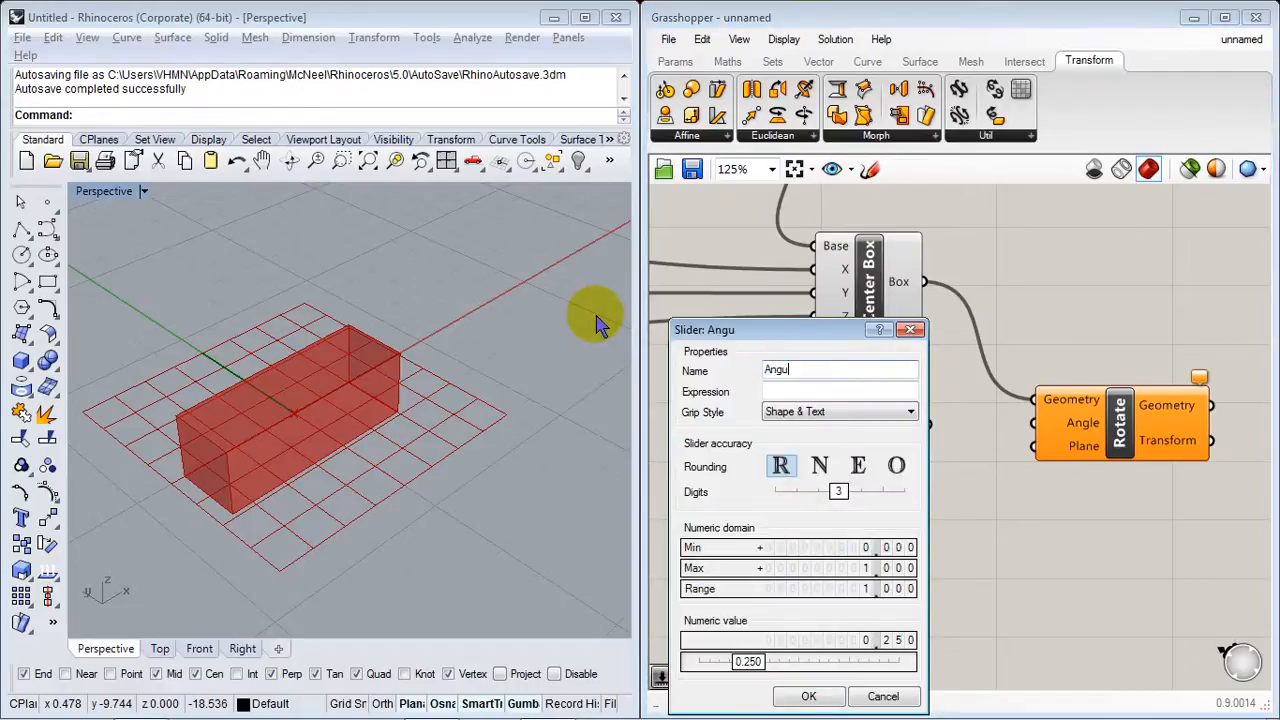
double_click(852, 568)
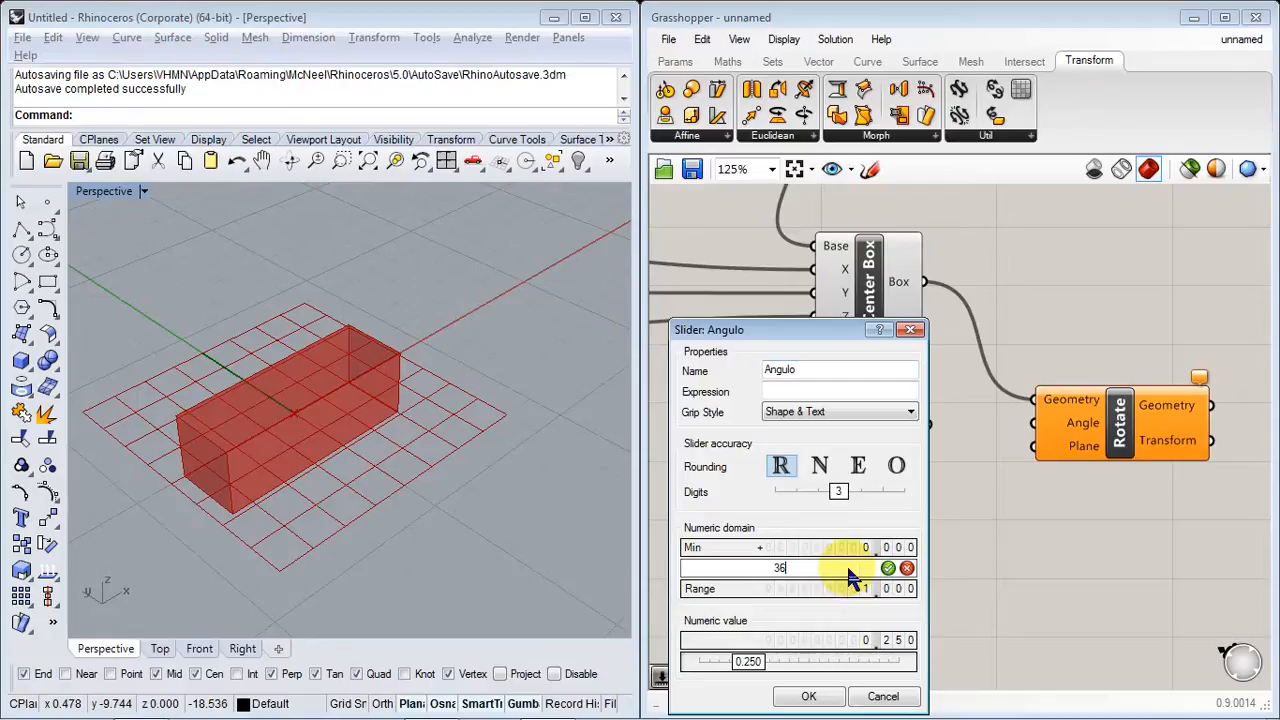
left_click(826, 694)
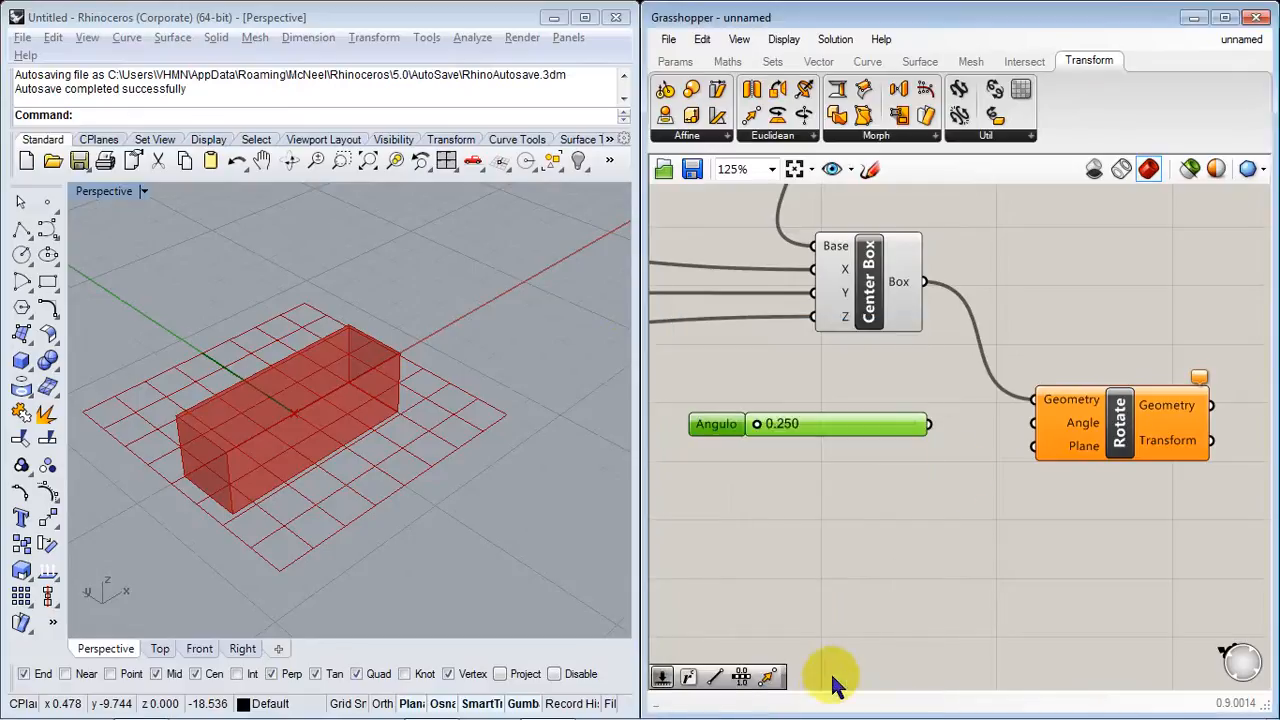
Step: Connect the Angulo slider to Rotate's Angle input and set the slider to 83.450
left_click_drag(960, 432, 1028, 443)
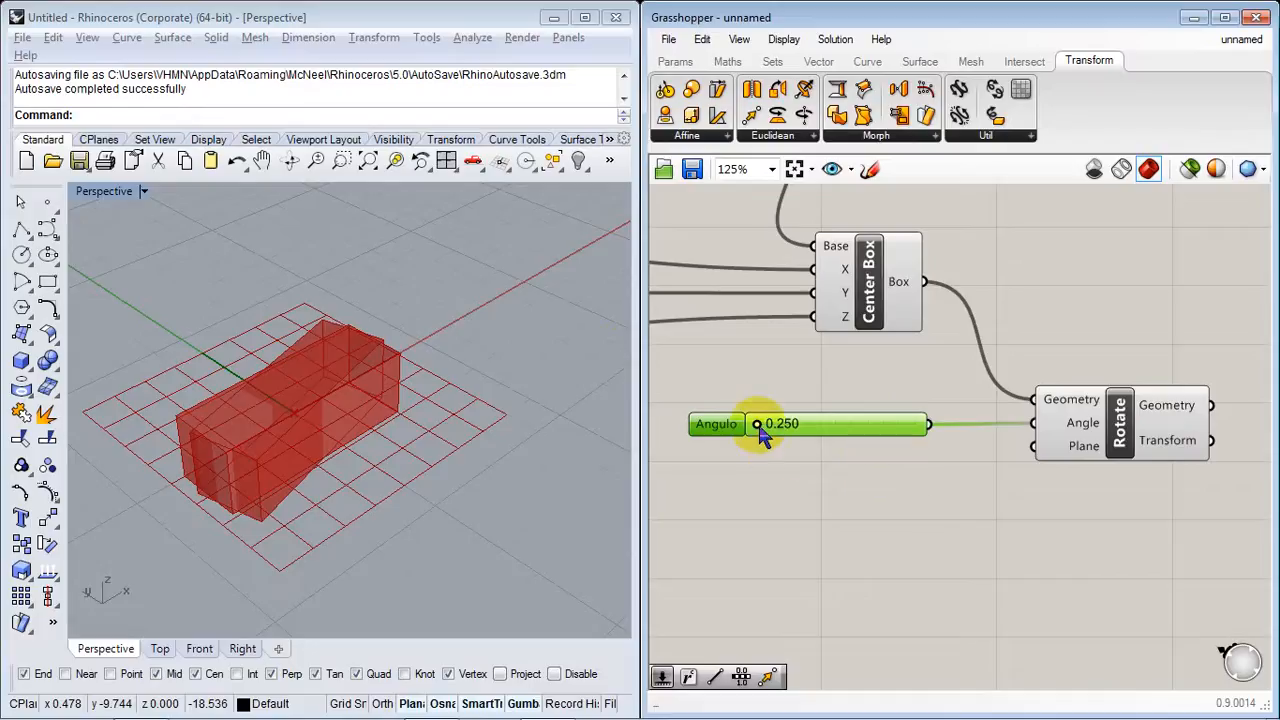
left_click_drag(760, 430, 797, 421)
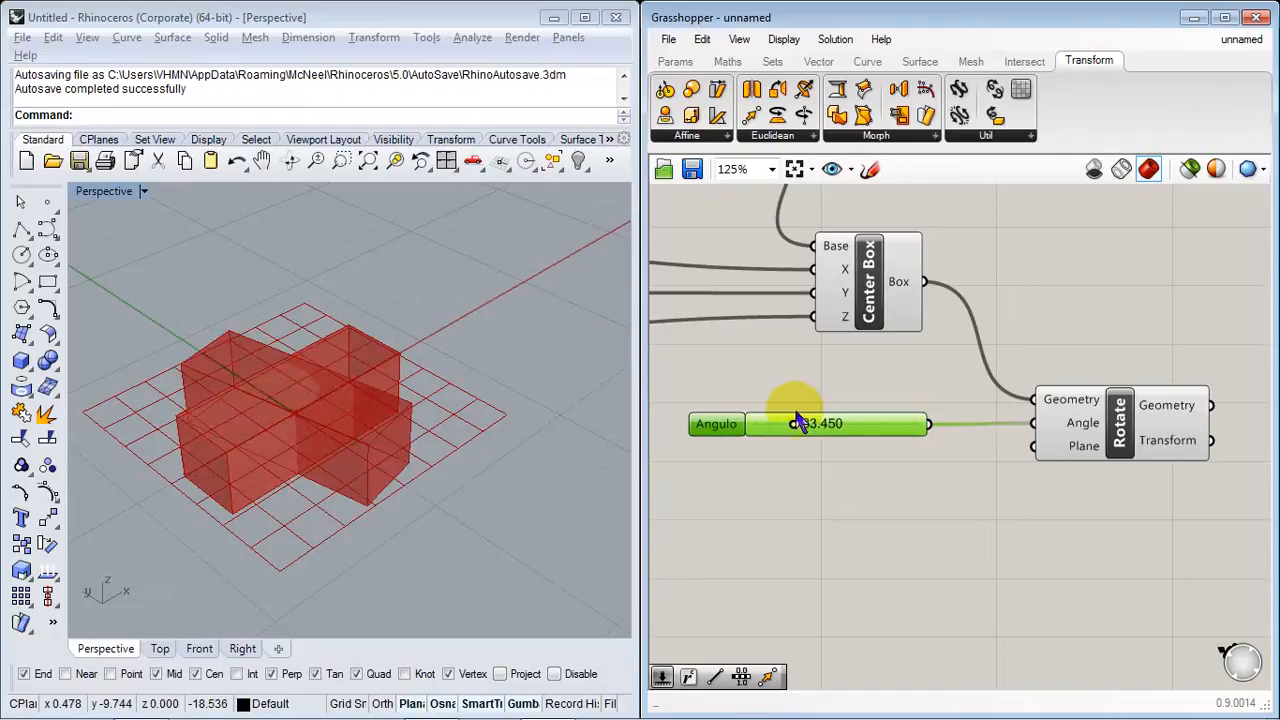
left_click(955, 508)
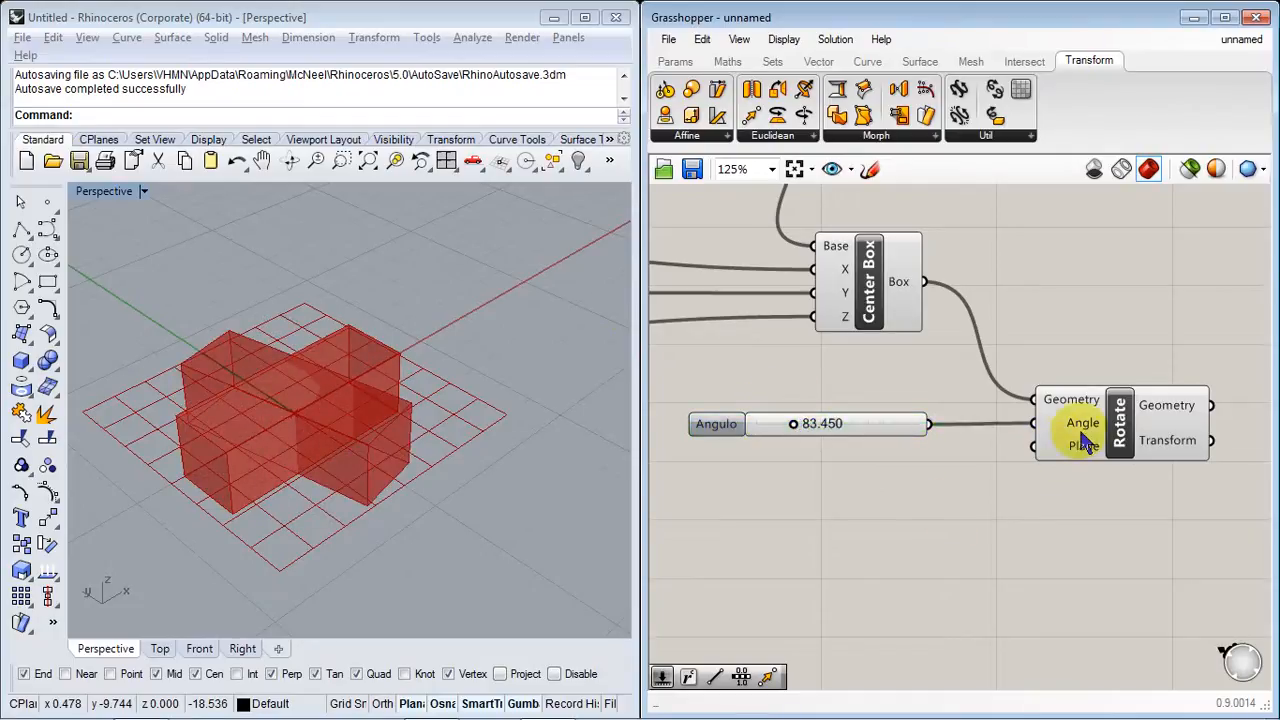
Step: Check the Angle input's expected unit and move the Angulo slider farther from Rotate to make room between them
mouse_move(1083, 430)
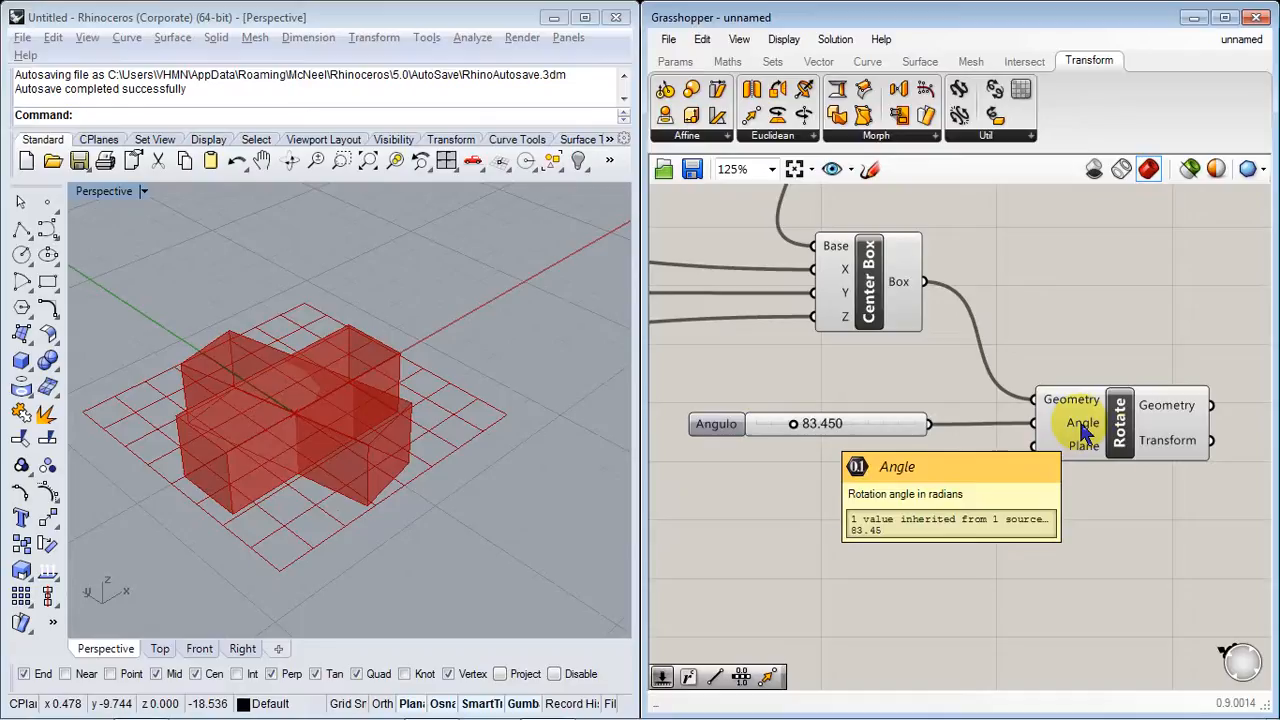
scroll(990, 502, "down", 2)
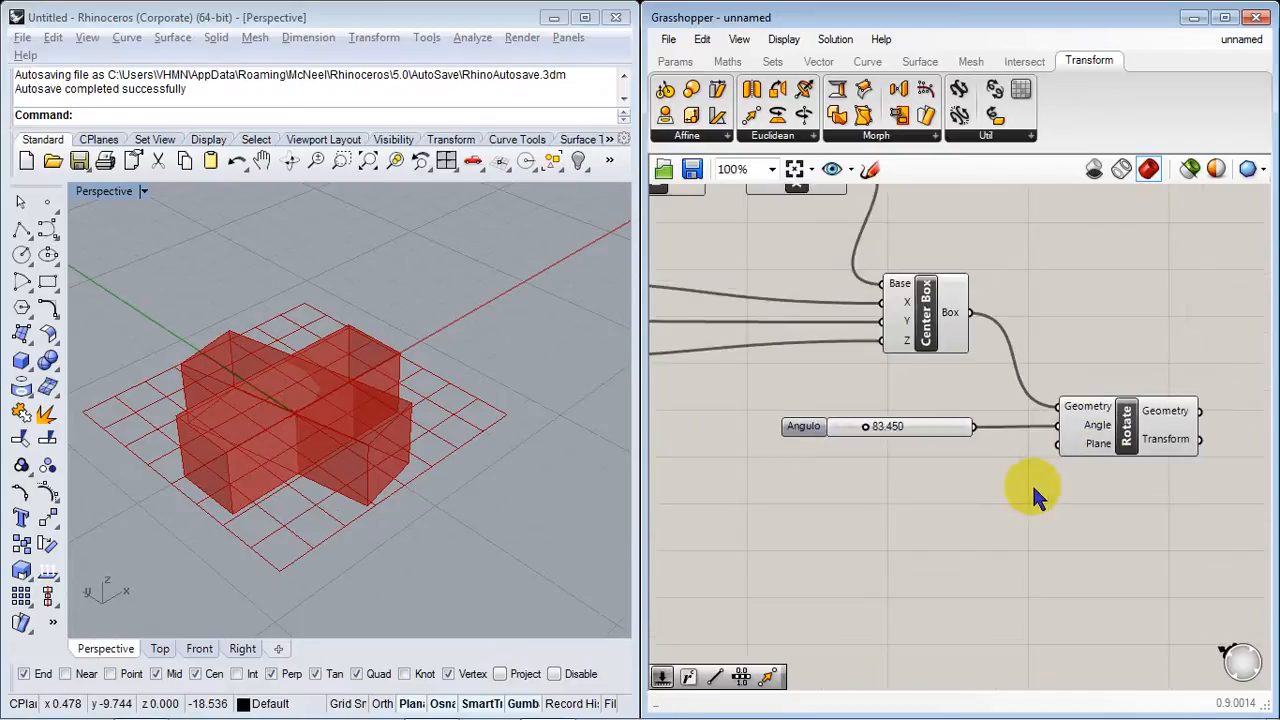
left_click_drag(806, 437, 688, 431)
left_click(923, 500)
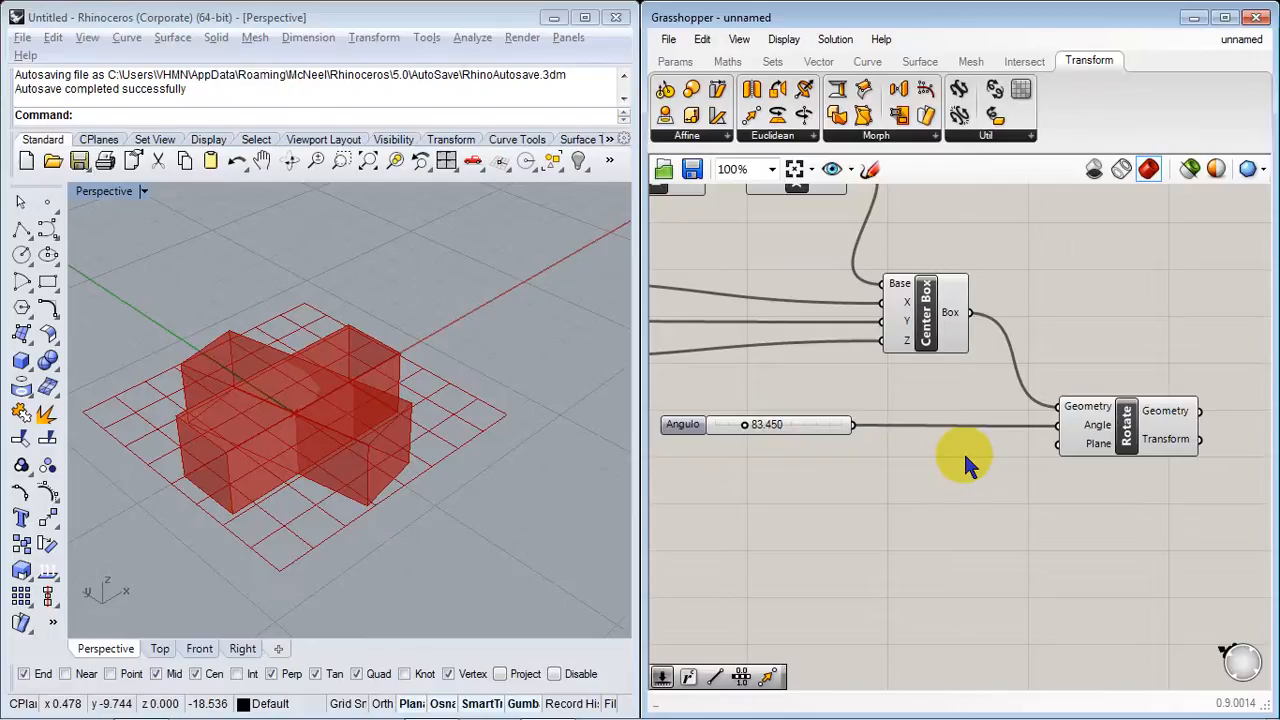
Step: Add a Radians component just below the wire between the Angulo slider and Rotate
double_click(953, 459)
type("rad")
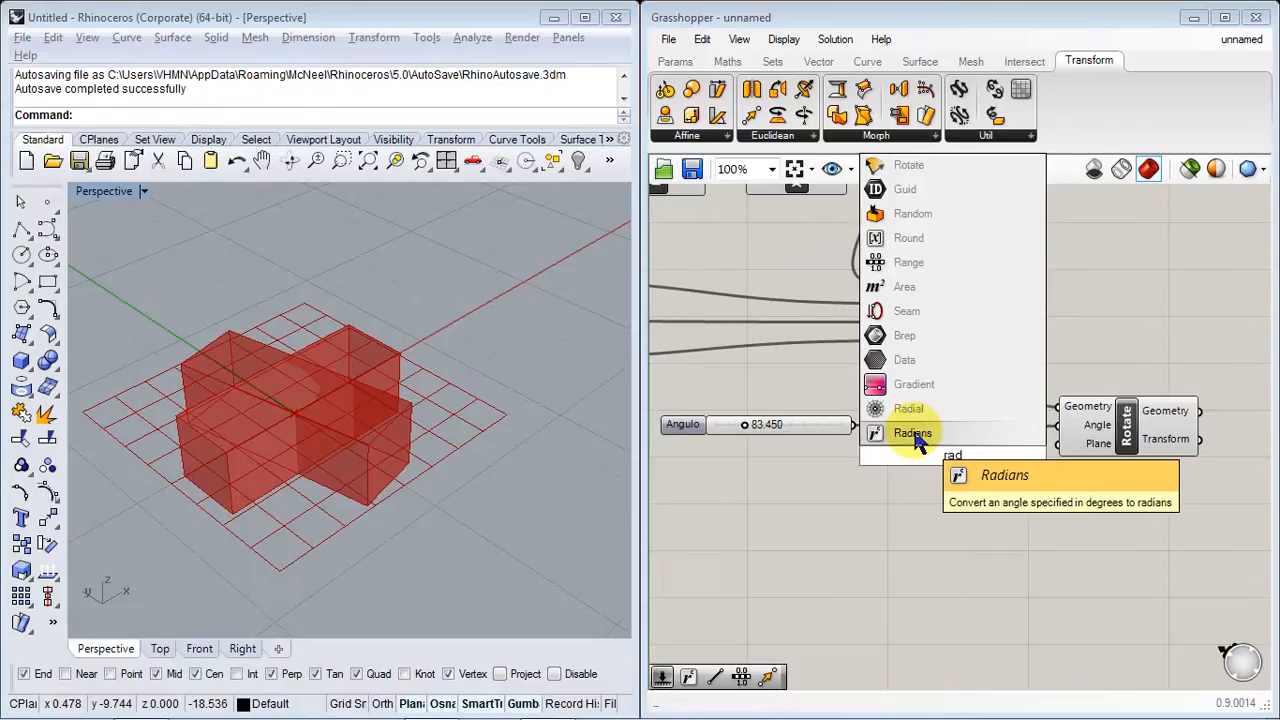
left_click(912, 433)
left_click_drag(930, 480, 953, 515)
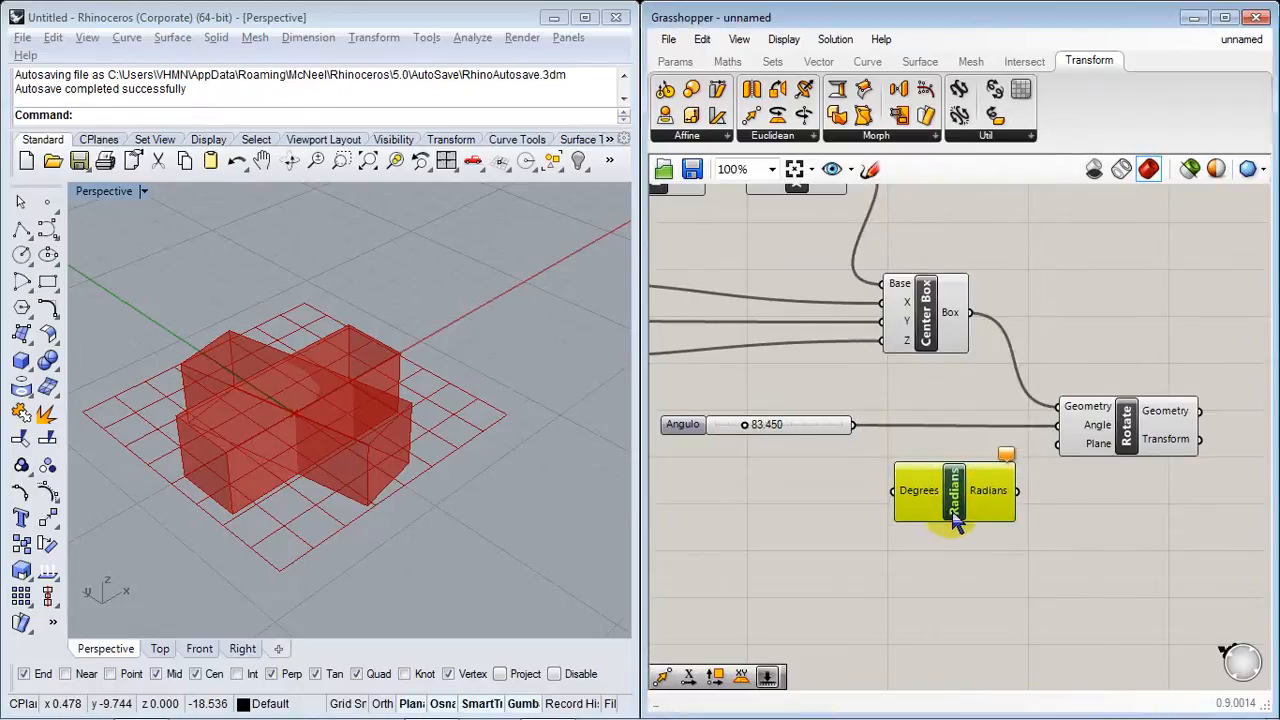
Step: Connect the Angulo slider to the Degrees input and the Radians output to Rotate's Angle, replacing the direct connection
scroll(955, 528, "up", 4)
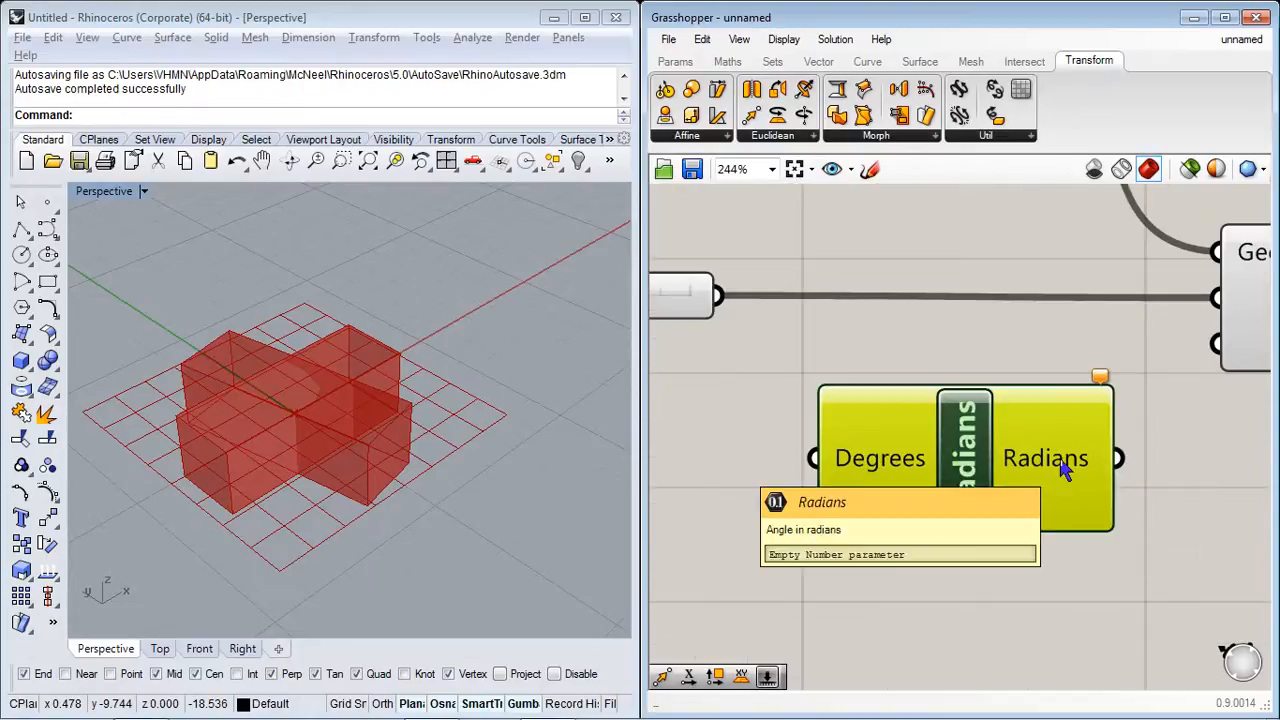
left_click_drag(716, 295, 797, 472)
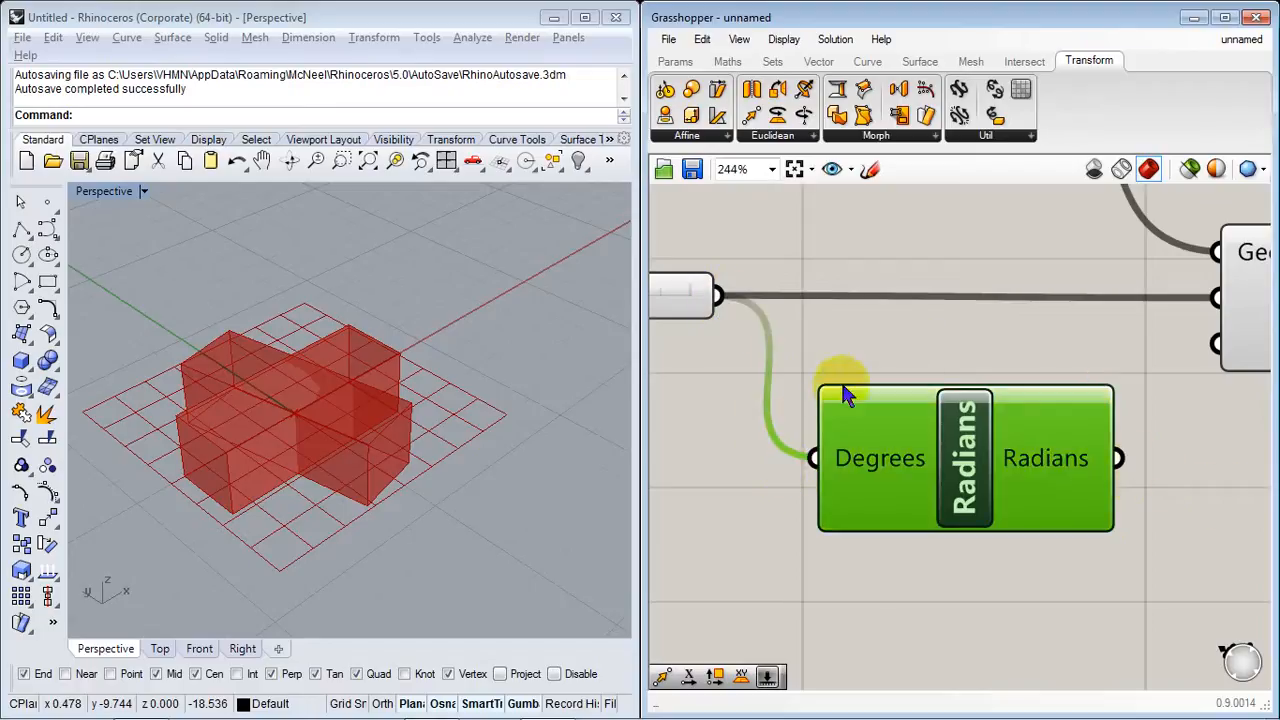
scroll(838, 445, "down", 3)
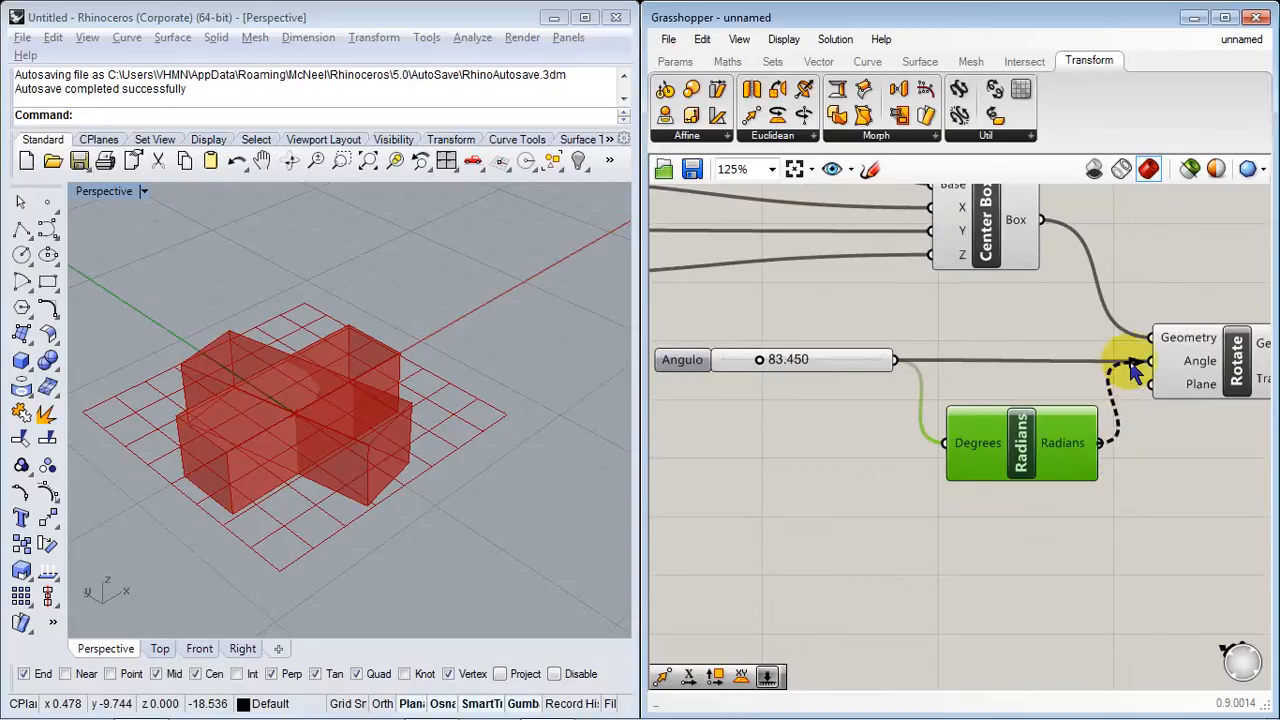
left_click_drag(1132, 366, 1149, 364)
right_click_drag(850, 488, 917, 503)
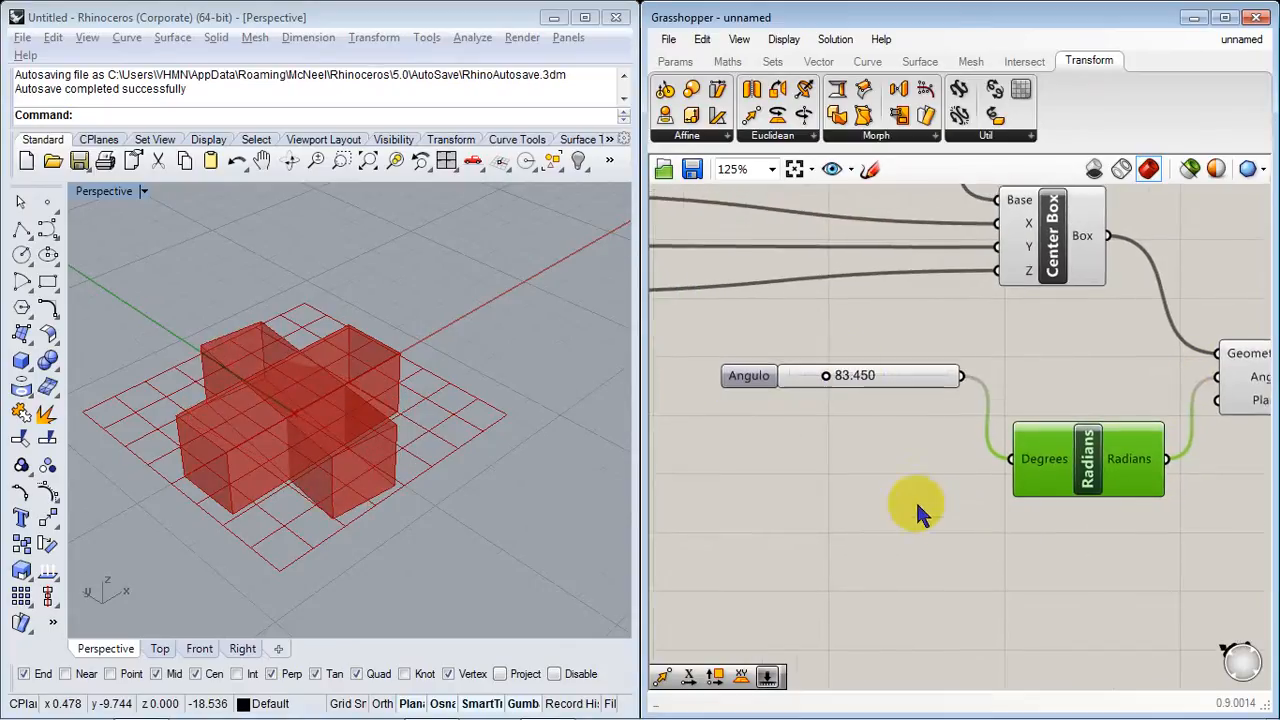
Step: Move the Angulo slider down beside the Radians component and set it to 96.250
left_click(917, 500)
left_click_drag(761, 376, 832, 440)
right_click_drag(954, 338, 916, 418)
Step: Hide the Center Box preview and set the Angulo slider to 19.450 to view the rotated box alone
right_click(994, 318)
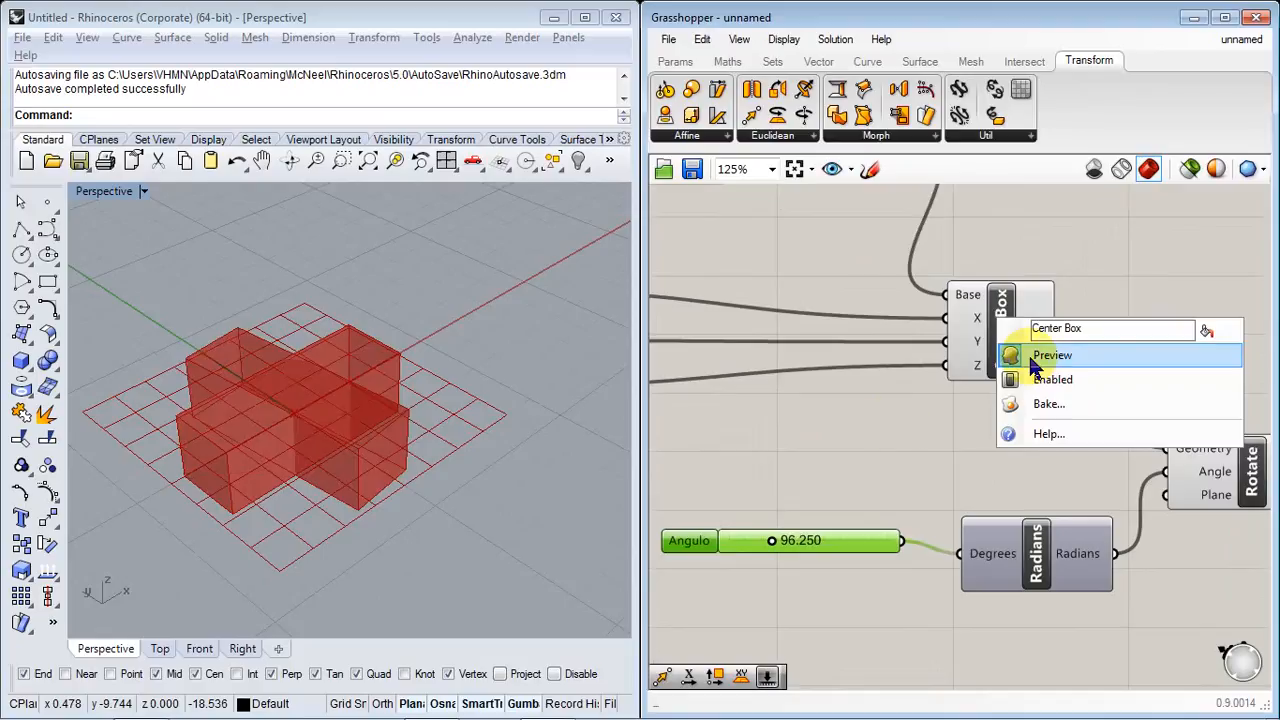
left_click(1010, 354)
right_click_drag(807, 456, 875, 410)
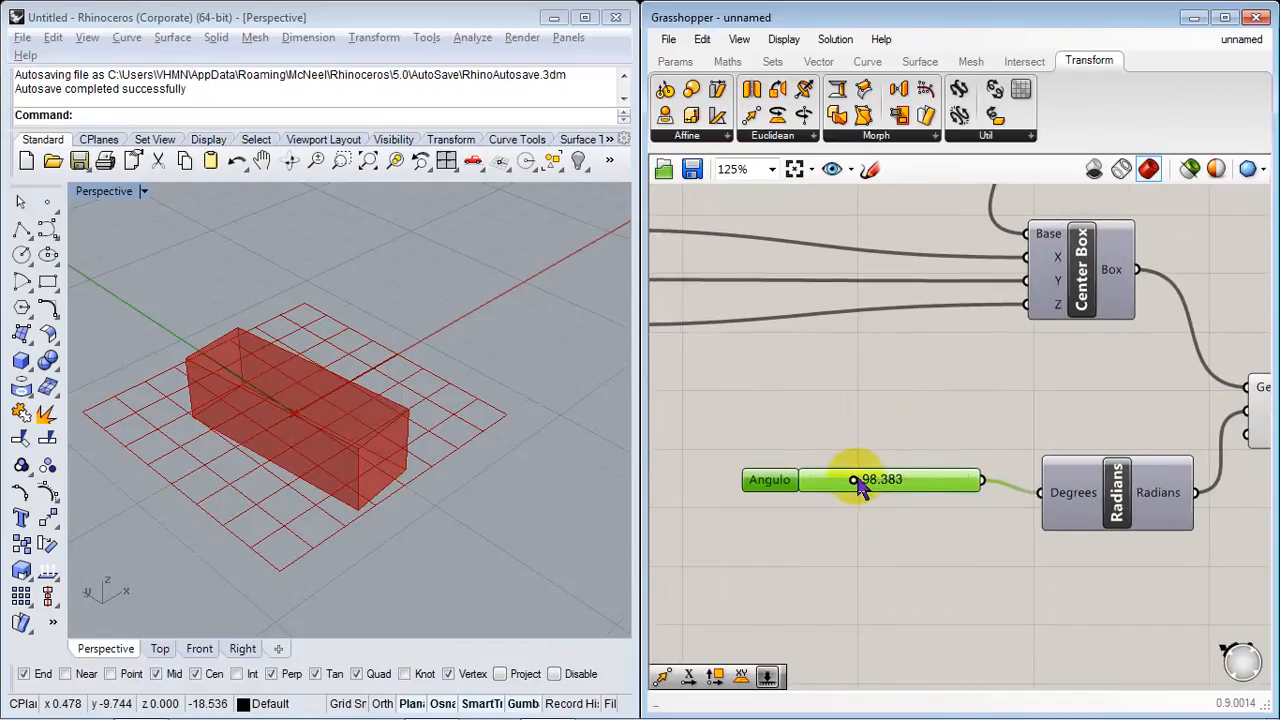
left_click_drag(860, 485, 824, 470)
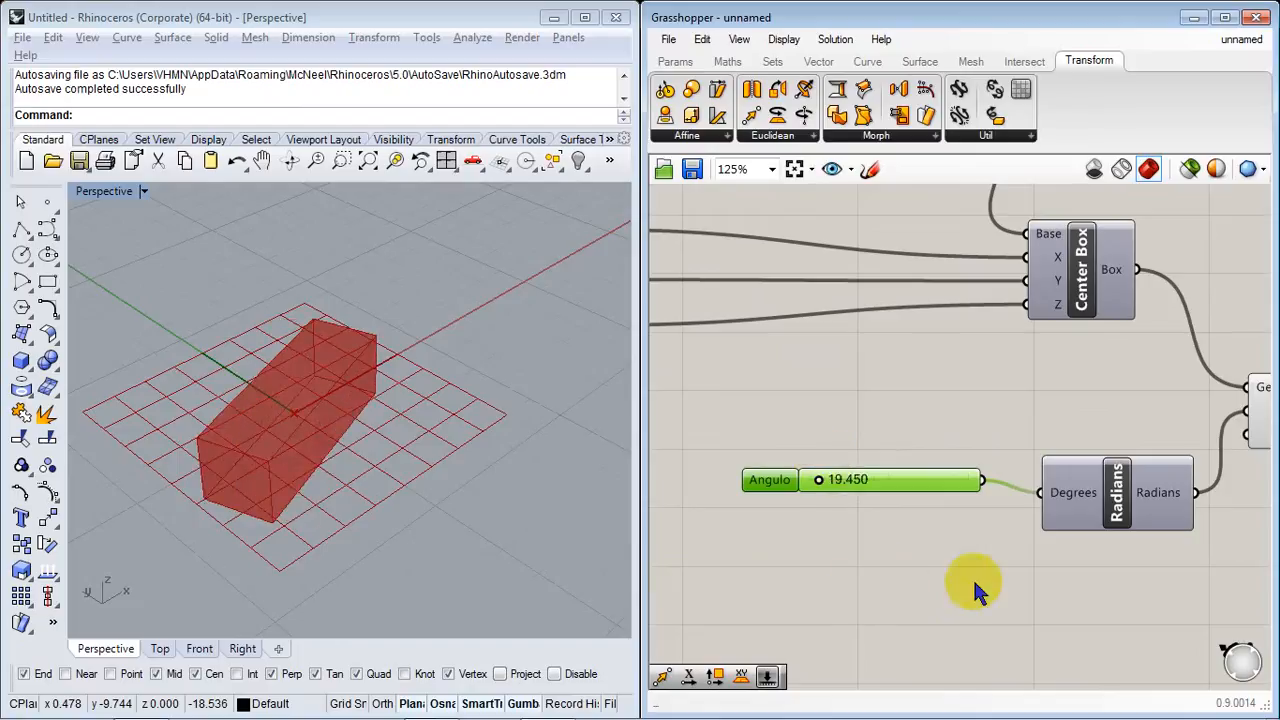
Step: Move Radians level with Rotate's Angle input and line the Angulo slider up with it
right_click_drag(1023, 588, 971, 526)
left_click(971, 526)
right_click_drag(1020, 306, 1008, 328)
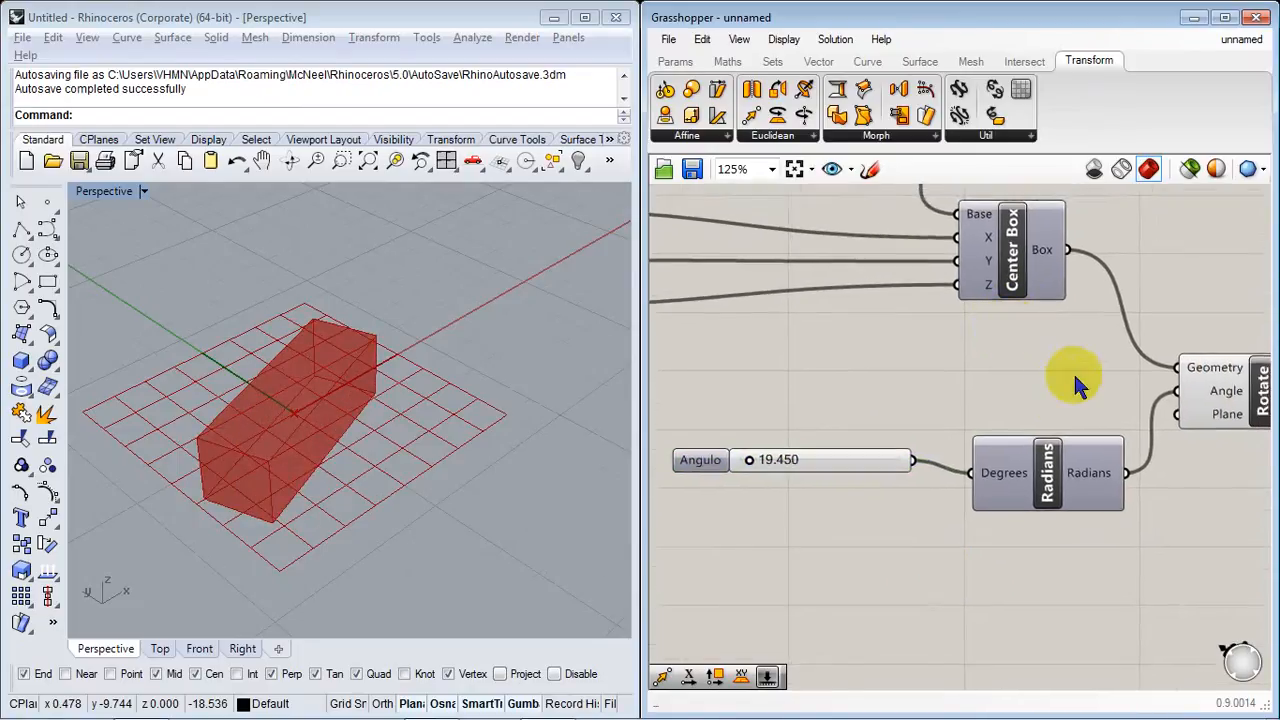
right_click_drag(1075, 385, 1029, 332)
left_click_drag(1008, 432, 990, 345)
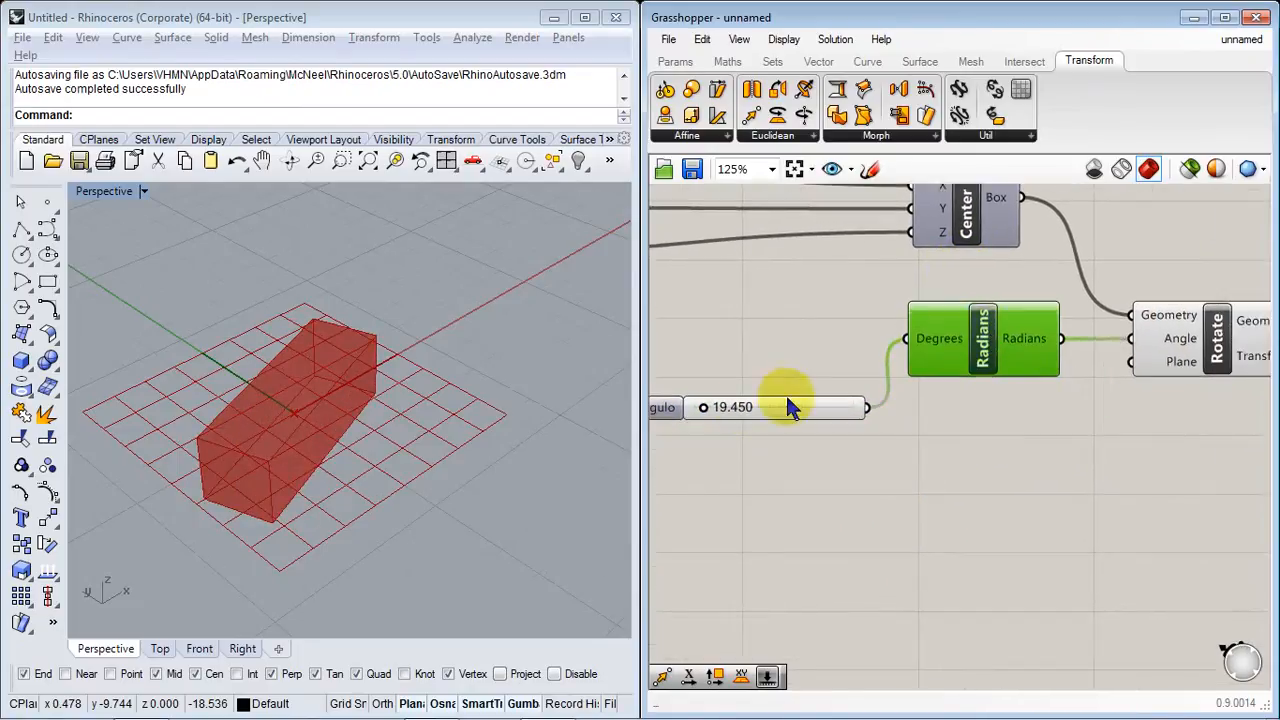
right_click_drag(790, 407, 892, 478)
left_click_drag(772, 458, 748, 390)
mouse_move(368, 540)
right_mouse_down()
mouse_move(282, 502)
mouse_move(360, 523)
right_mouse_up()
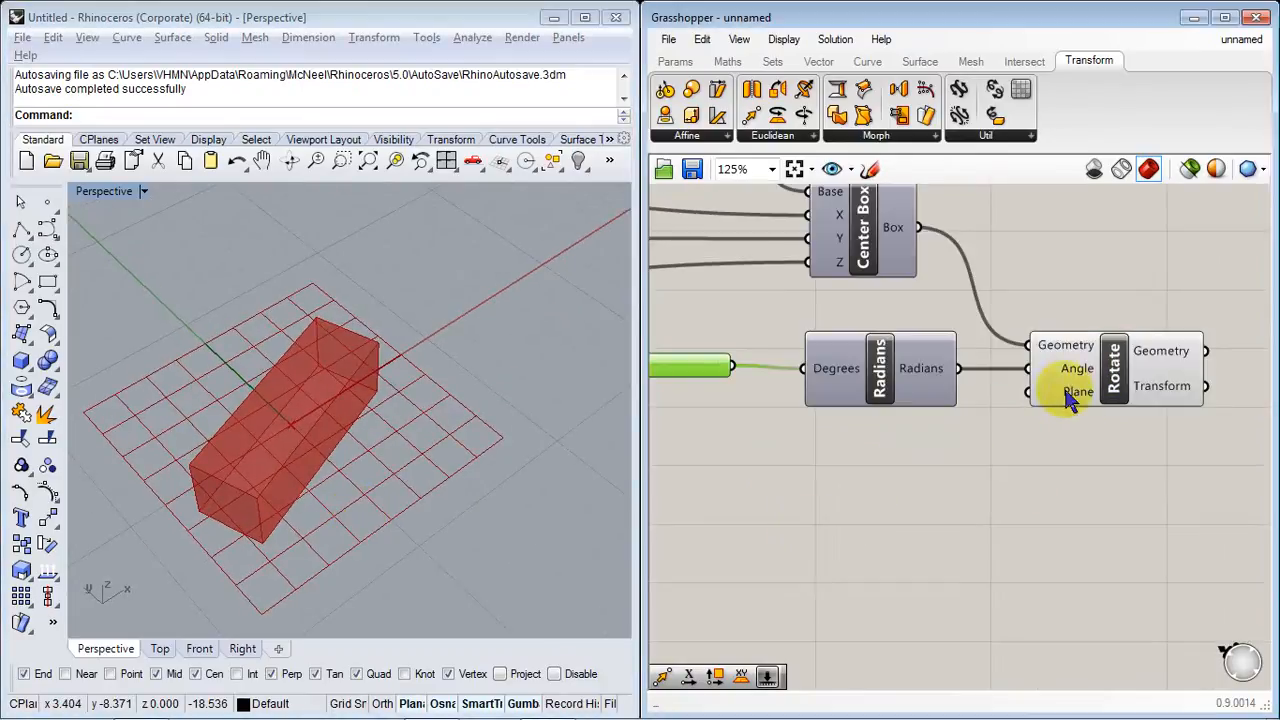
Step: Add a YZ Plane component below Radians and connect its Plane output to Rotate's Plane input
mouse_move(1070, 398)
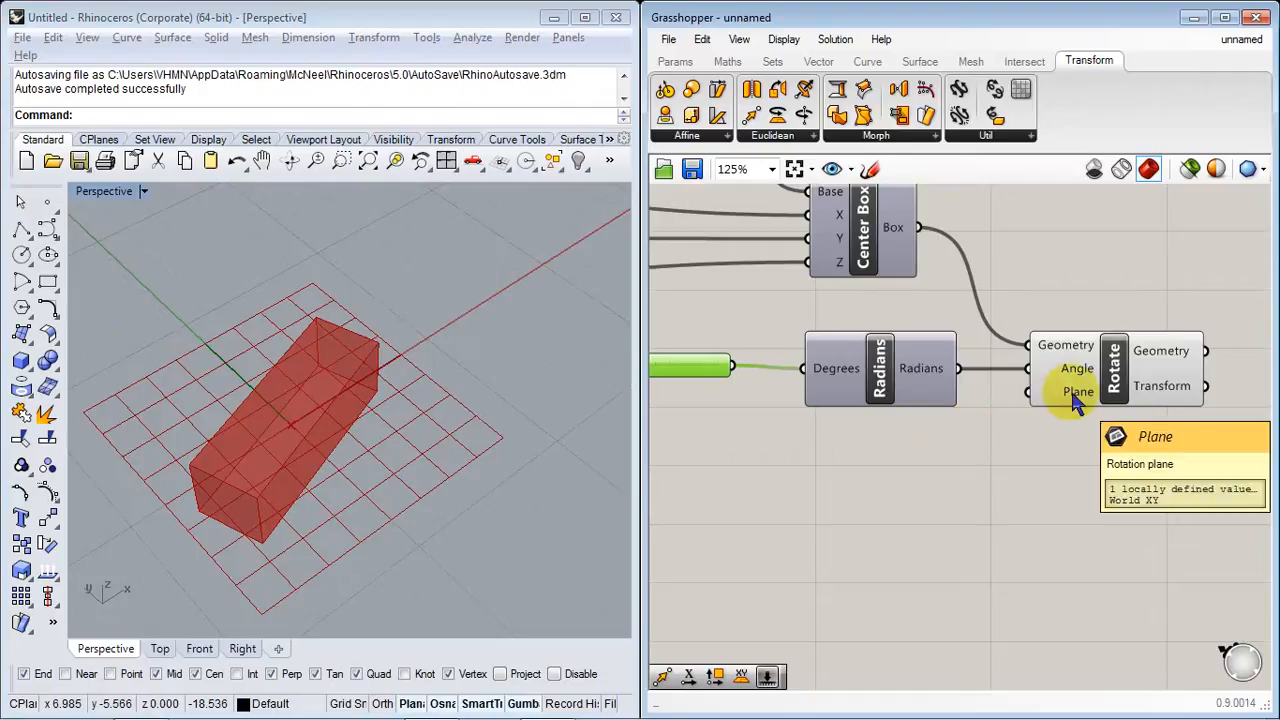
double_click(914, 500)
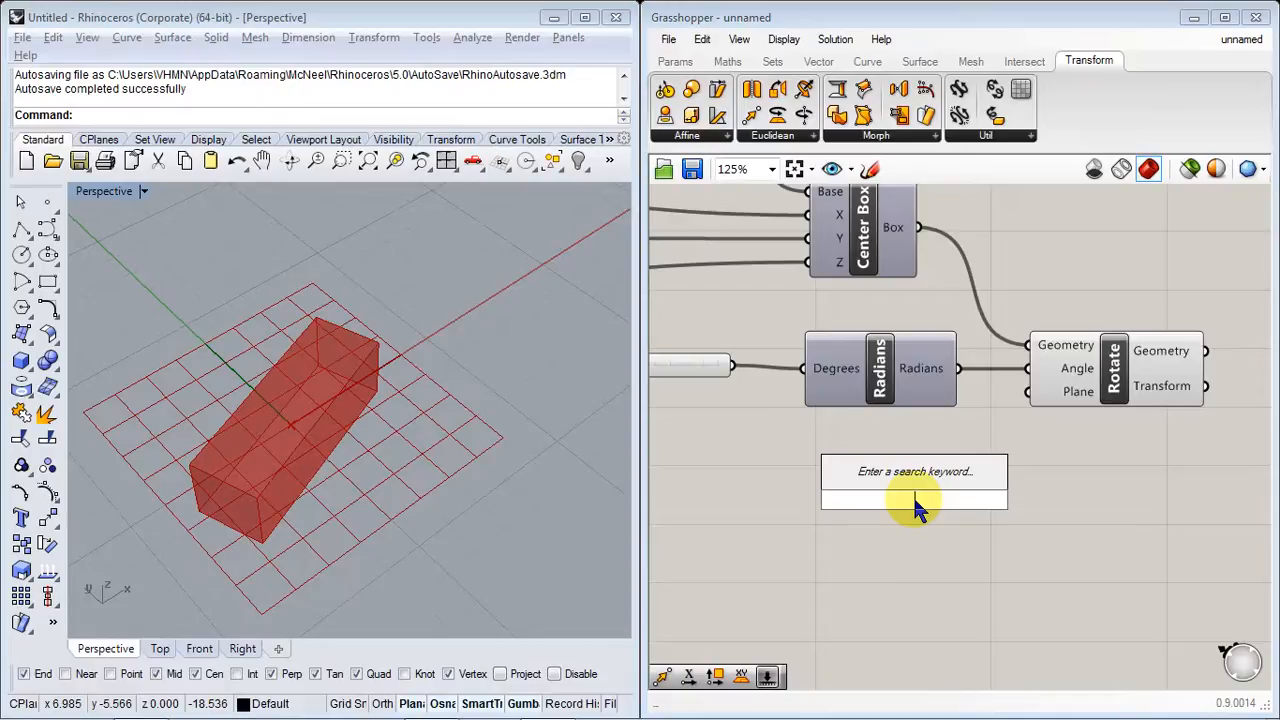
type("yz")
left_click(890, 484)
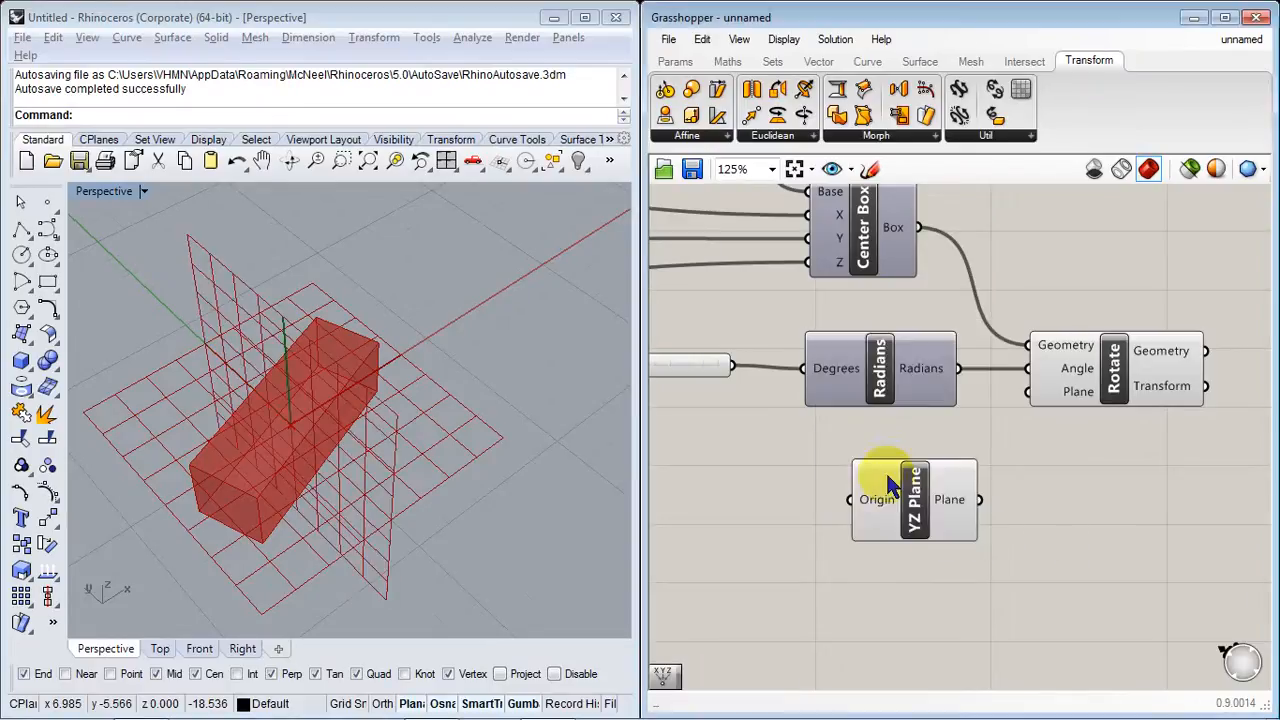
right_click_drag(429, 523, 303, 507)
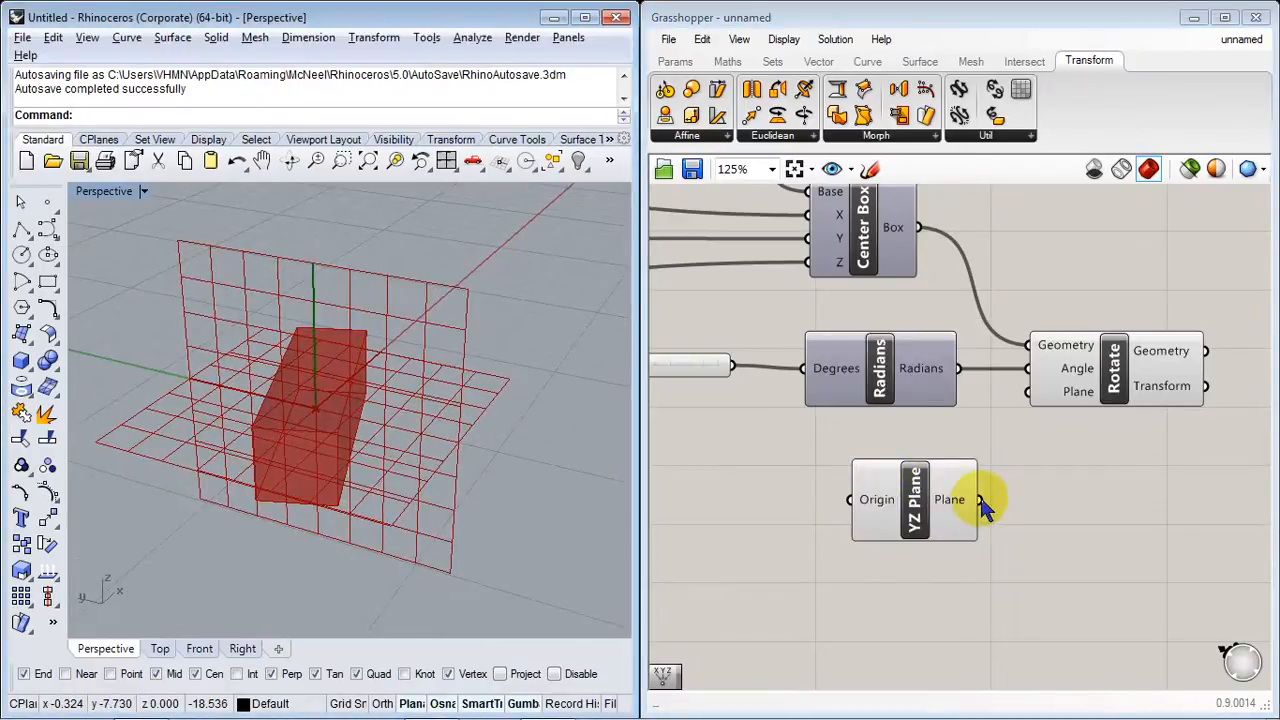
left_click_drag(983, 505, 1027, 391)
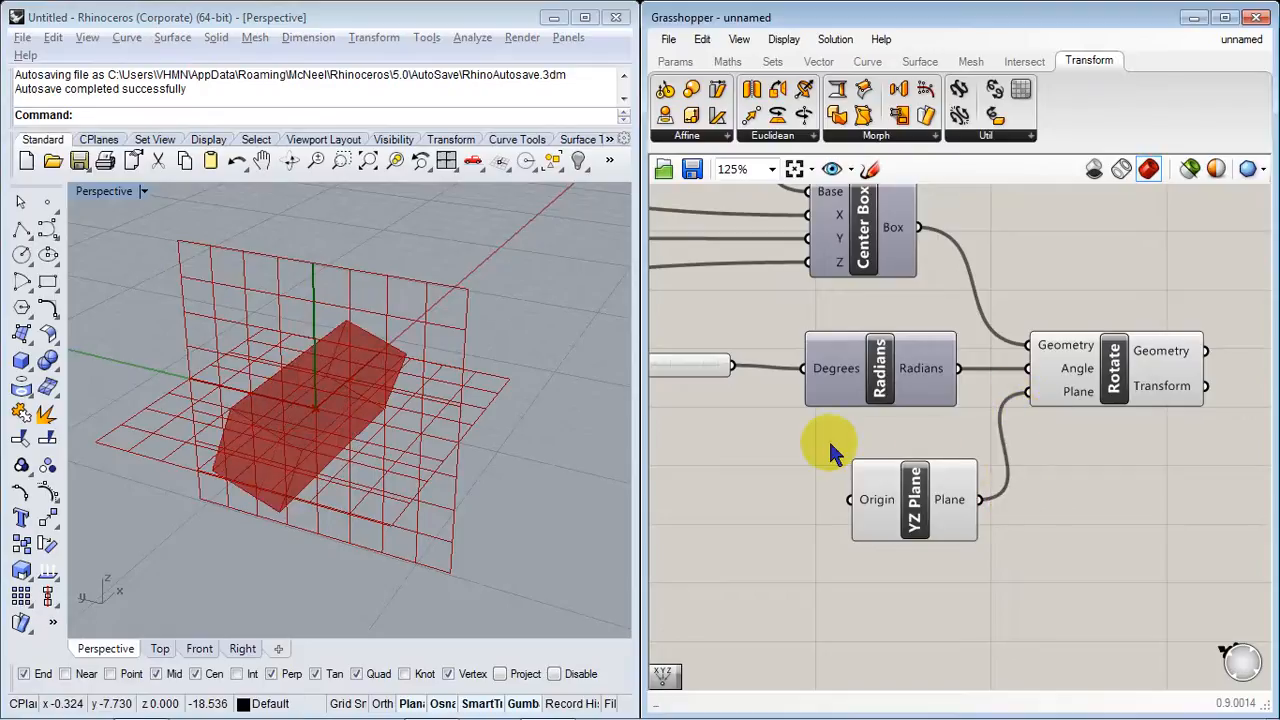
Step: Raise the Angulo slider to 119.717 and then higher to rotate the box in the YZ plane
right_click_drag(835, 452, 1149, 466)
left_click_drag(886, 410, 861, 420)
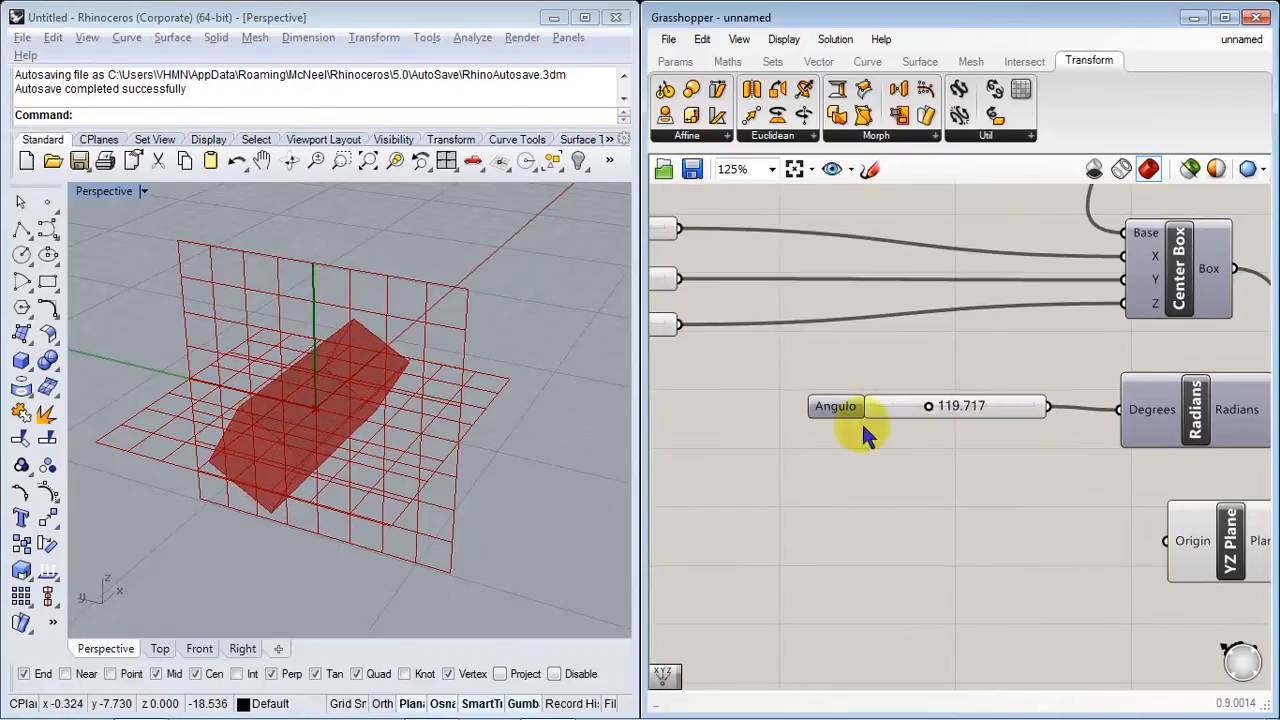
right_click_drag(470, 430, 350, 320)
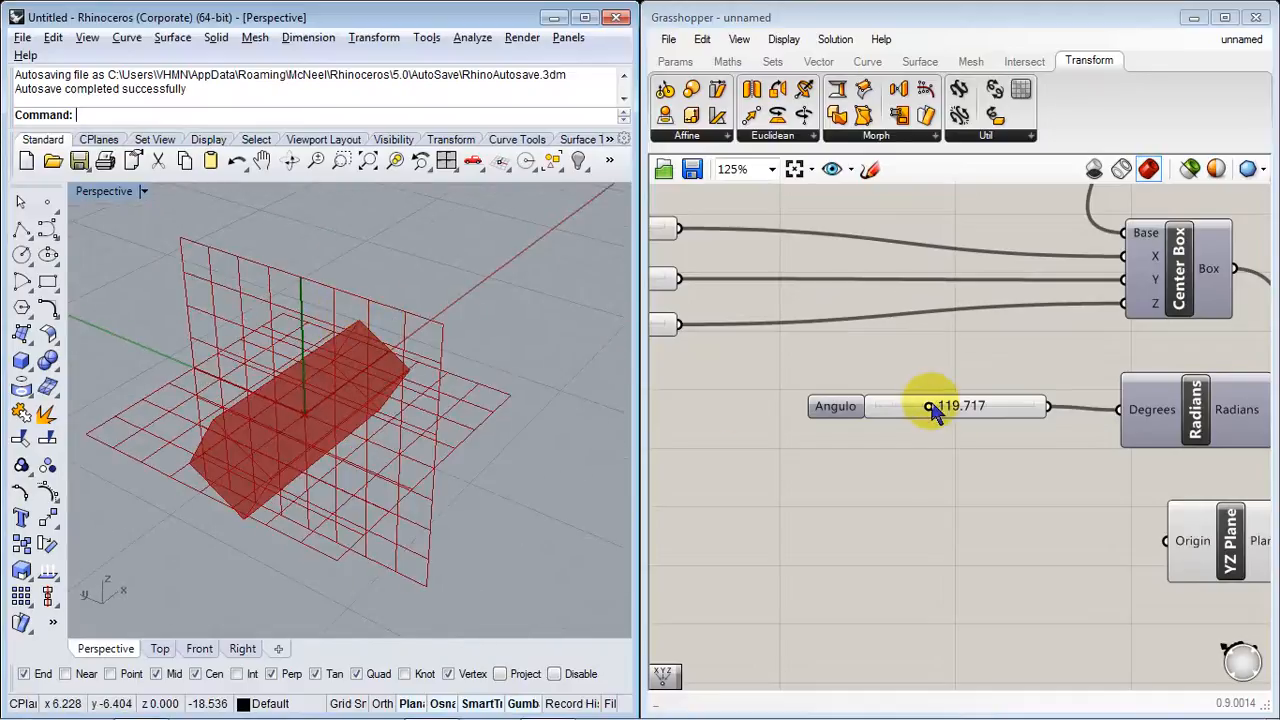
left_click_drag(930, 412, 963, 403)
right_click_drag(1058, 606, 774, 529)
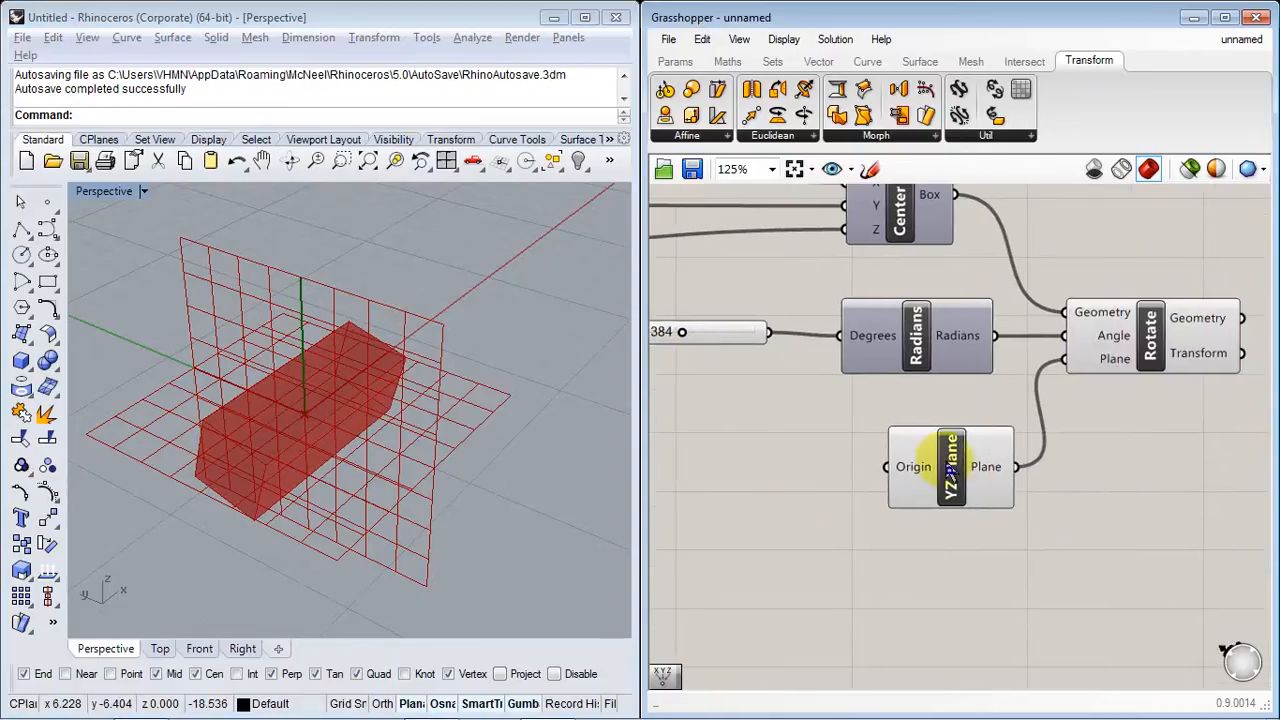
Step: Copy the three Origen sliders together with their Point XYZ component into the space below the Angulo slider
scroll(913, 470, "down", 4)
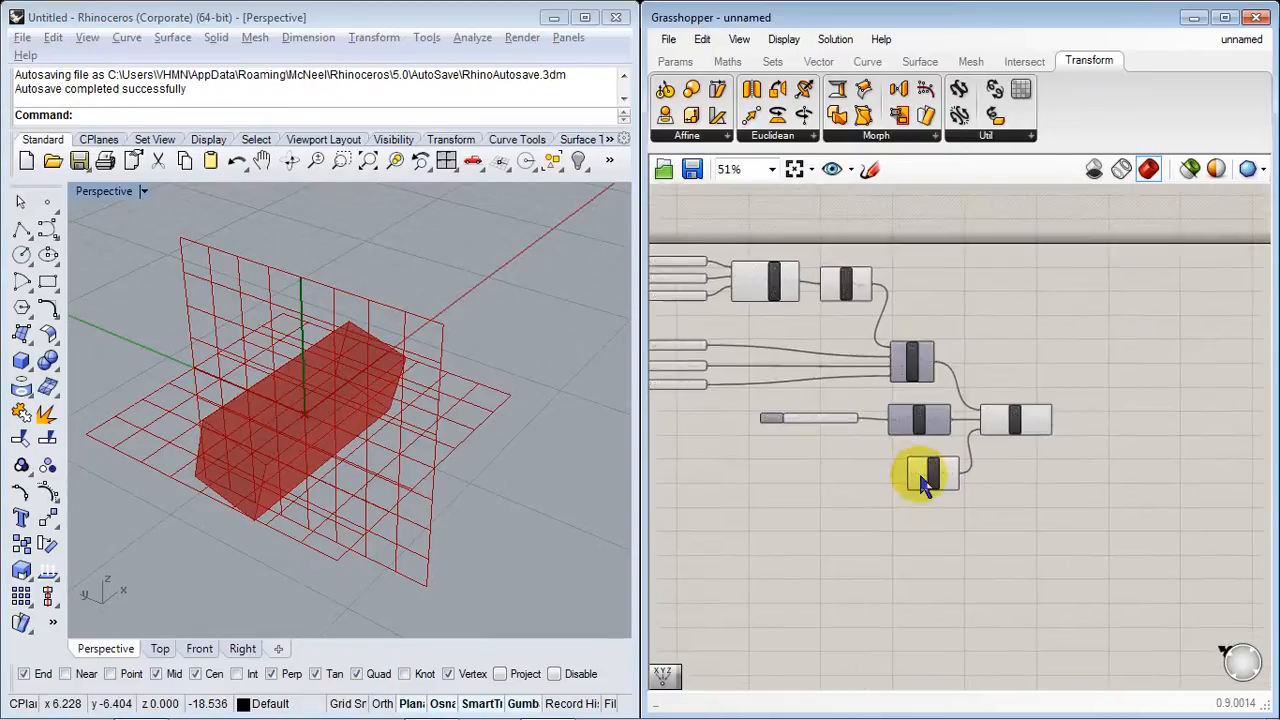
scroll(966, 409, "up", 2)
right_click_drag(945, 452, 1011, 447)
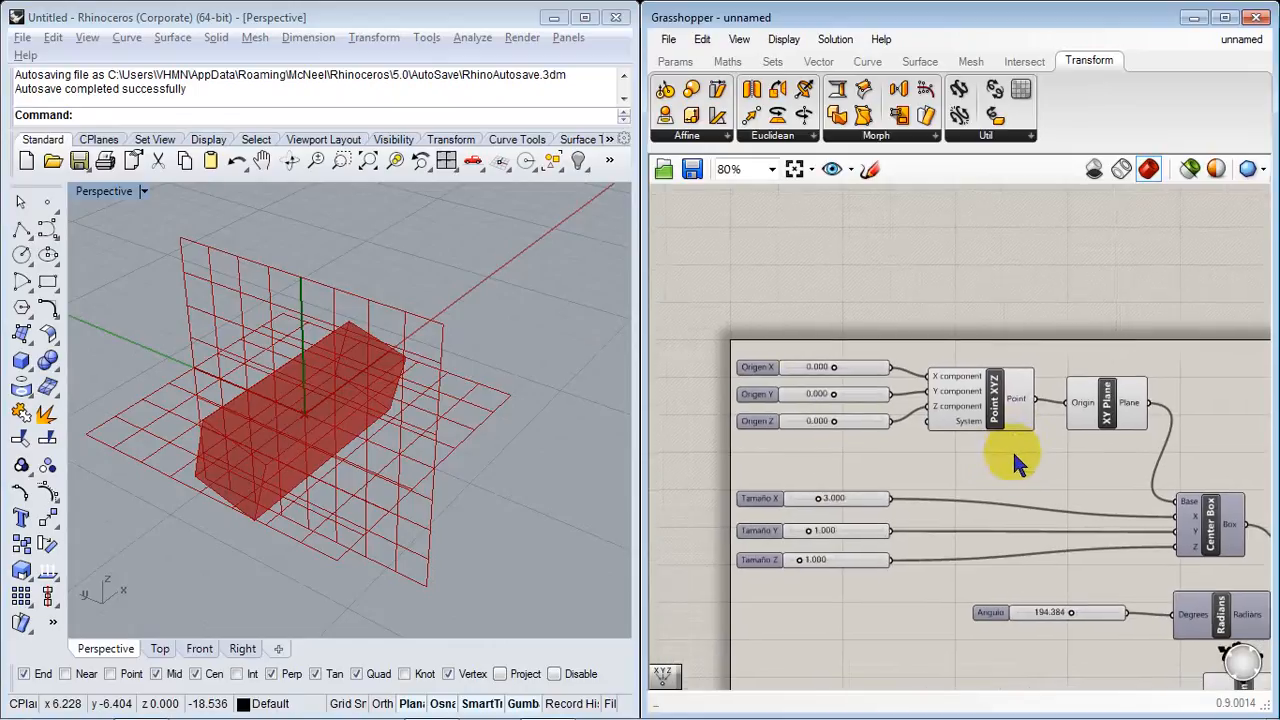
left_click_drag(1011, 447, 810, 367)
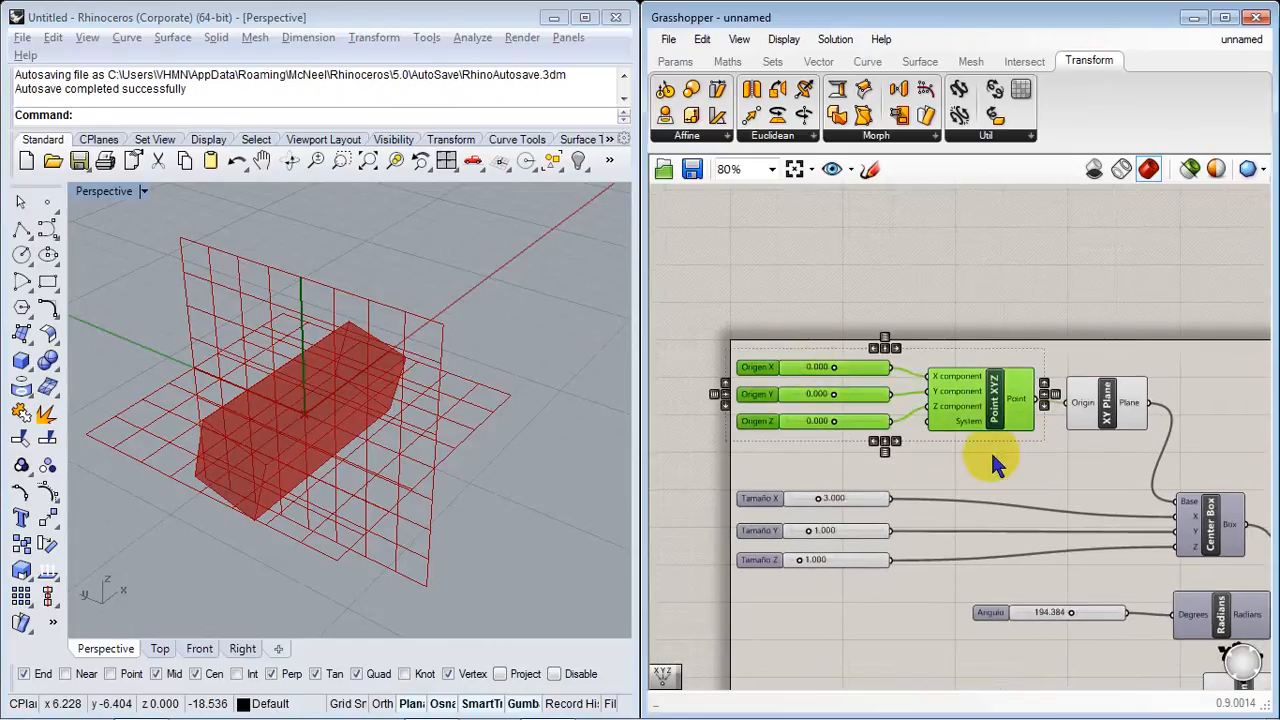
right_click_drag(993, 463, 893, 220)
left_click_drag(899, 196, 999, 514)
left_click(955, 548)
Step: Connect the copied Point XYZ's Point output to the Origin input of YZ Plane
scroll(955, 540, "up", 2)
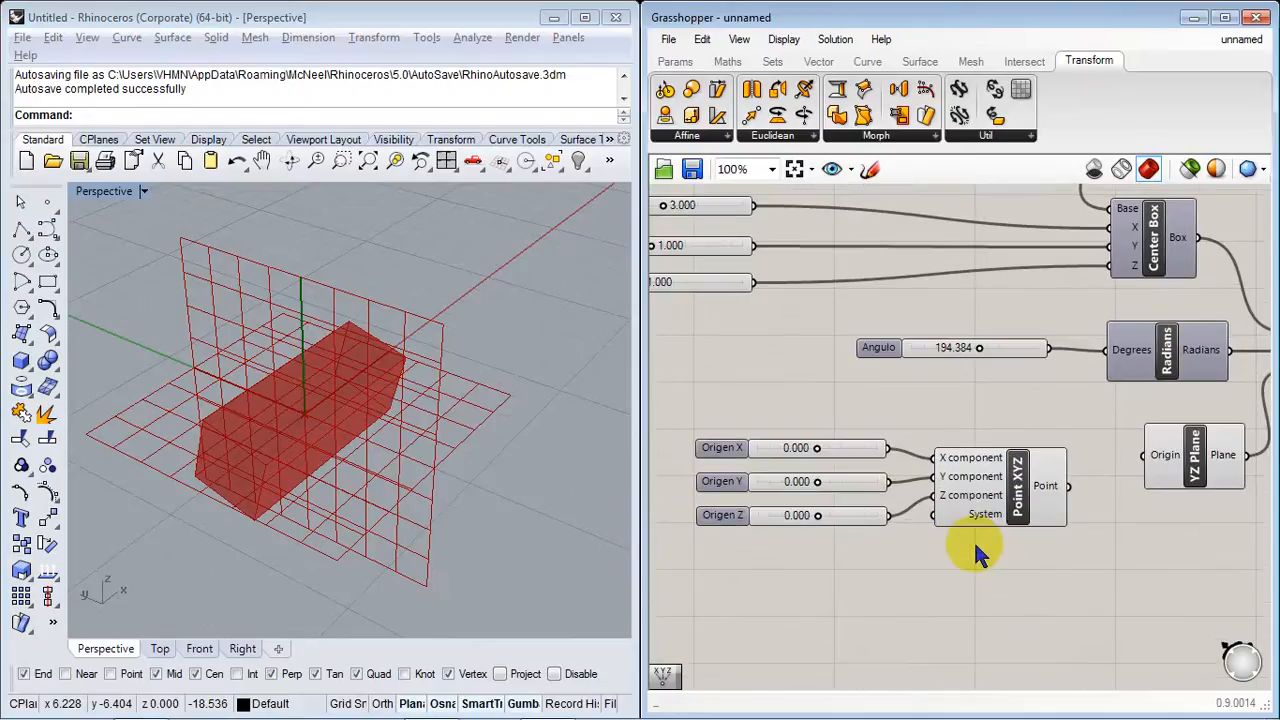
right_click_drag(982, 576, 1114, 508)
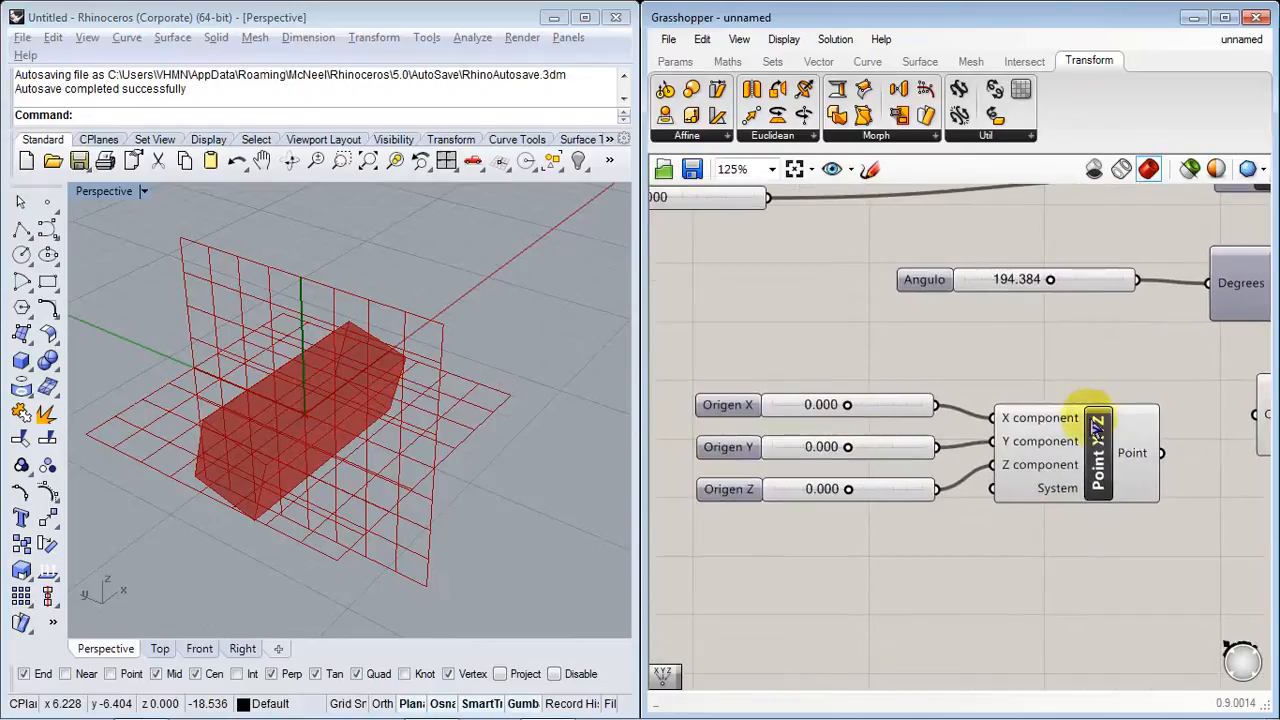
right_click_drag(1093, 455, 900, 457)
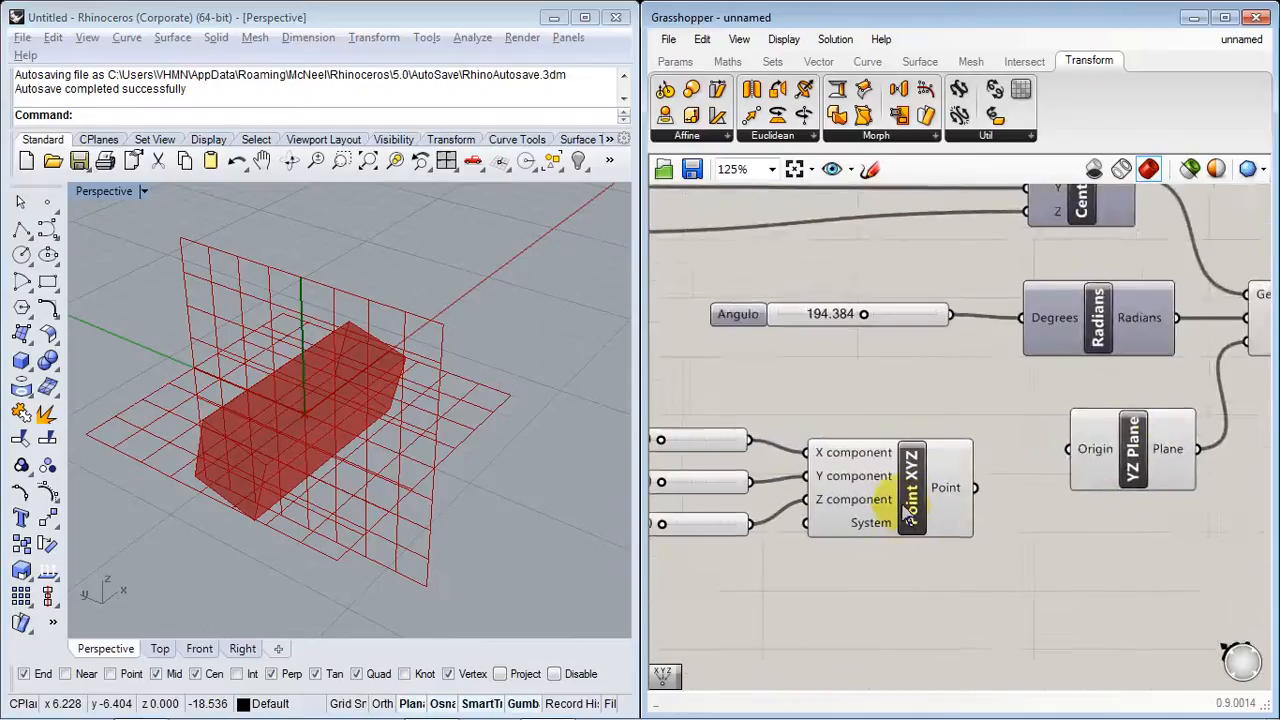
scroll(978, 510, "up", 2)
left_click_drag(926, 484, 1049, 446)
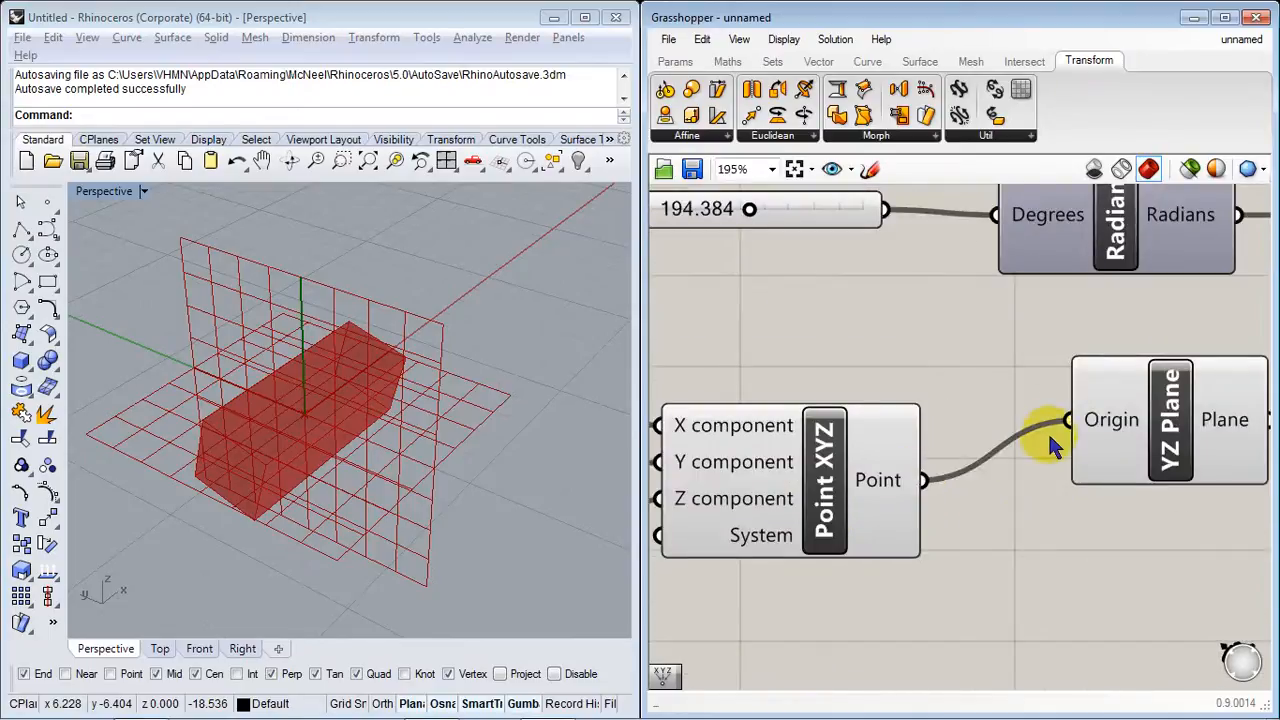
Step: Shift the copied Origen X slider to -0.484 and reset it to 0
right_click_drag(914, 562, 1270, 582)
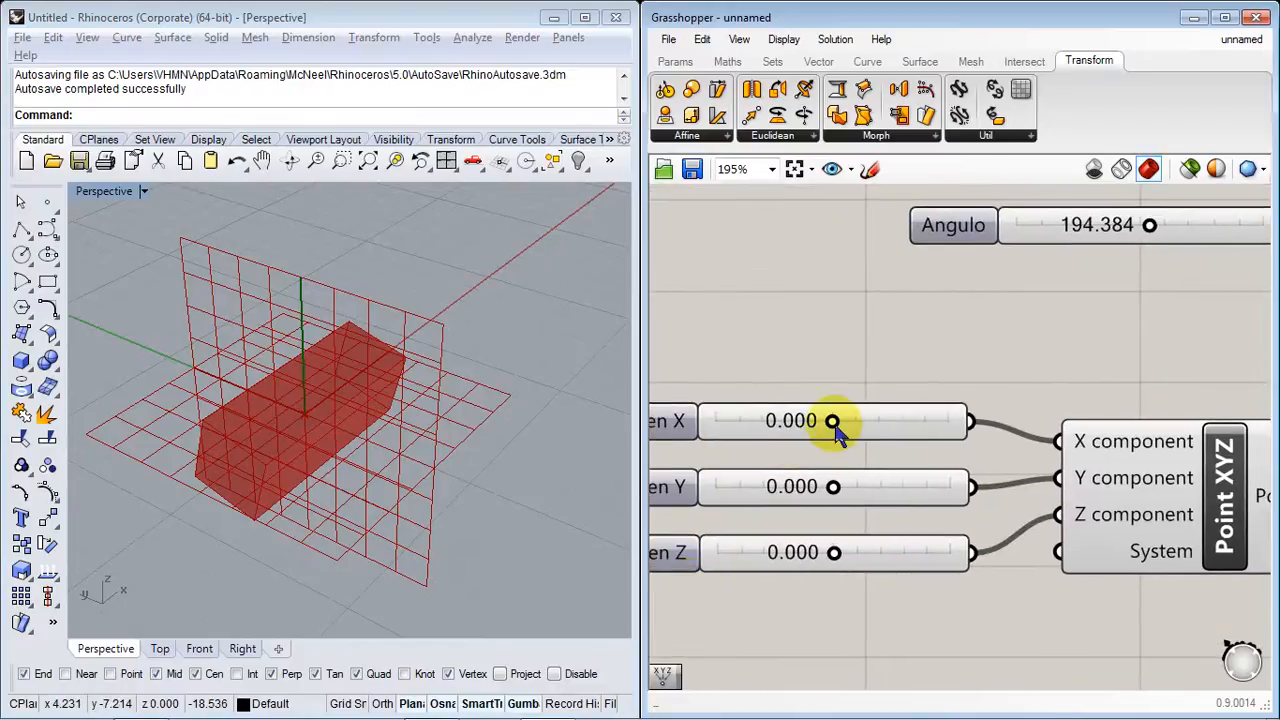
mouse_move(833, 421)
left_mouse_down()
mouse_move(891, 420)
mouse_move(749, 421)
mouse_move(829, 420)
left_mouse_up()
double_click(884, 428)
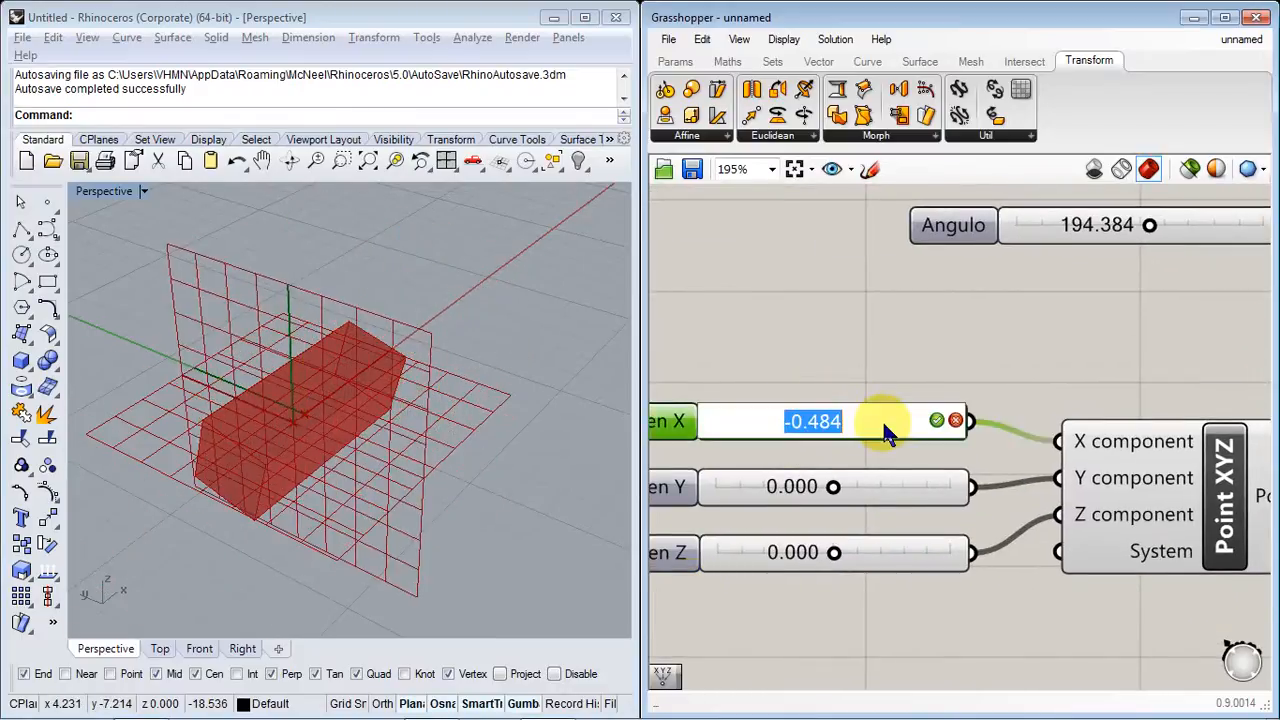
type("0")
key("Return")
Step: Set the copied Origen Y slider to 3.600 to move the rotation plane's origin away from the box
scroll(943, 500, "up", 2)
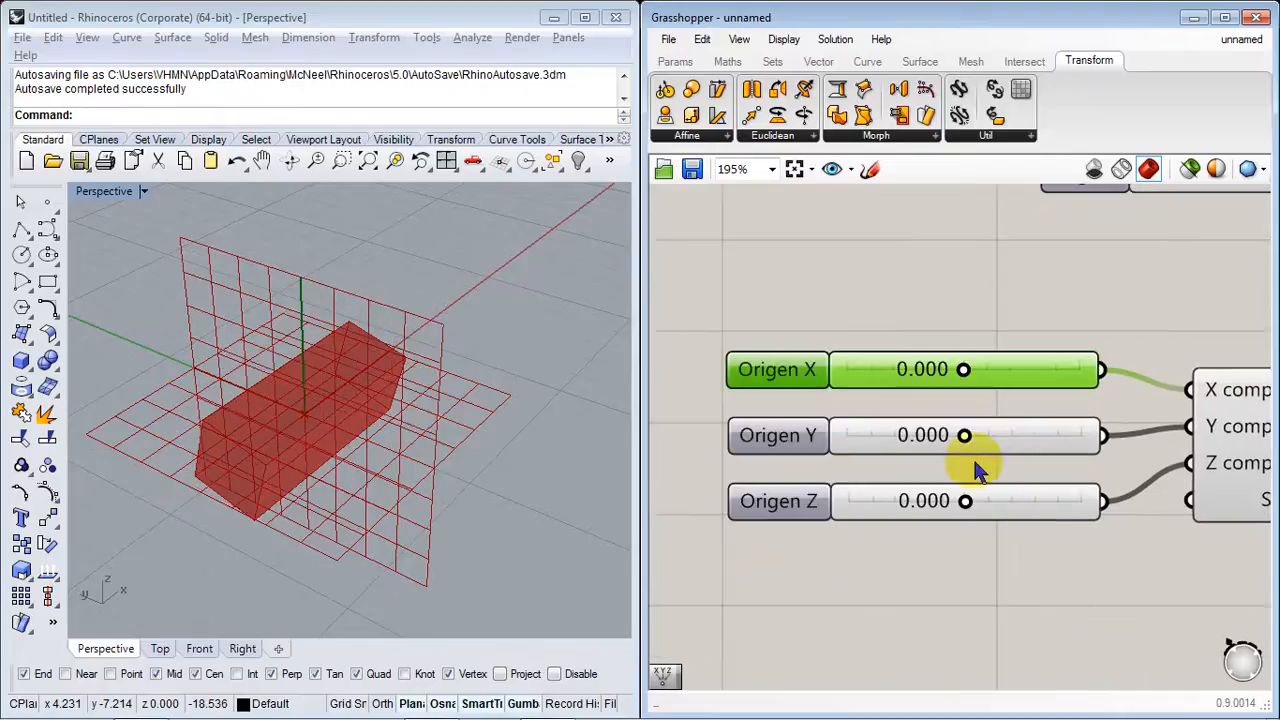
left_click_drag(966, 438, 1006, 436)
right_click_drag(488, 440, 440, 497)
Step: Raise the Angulo slider to 360.000 to swing the box around the offset YZ plane origin
right_click_drag(995, 568, 915, 685)
right_click_drag(915, 190, 916, 265)
right_click_drag(1086, 385, 958, 395)
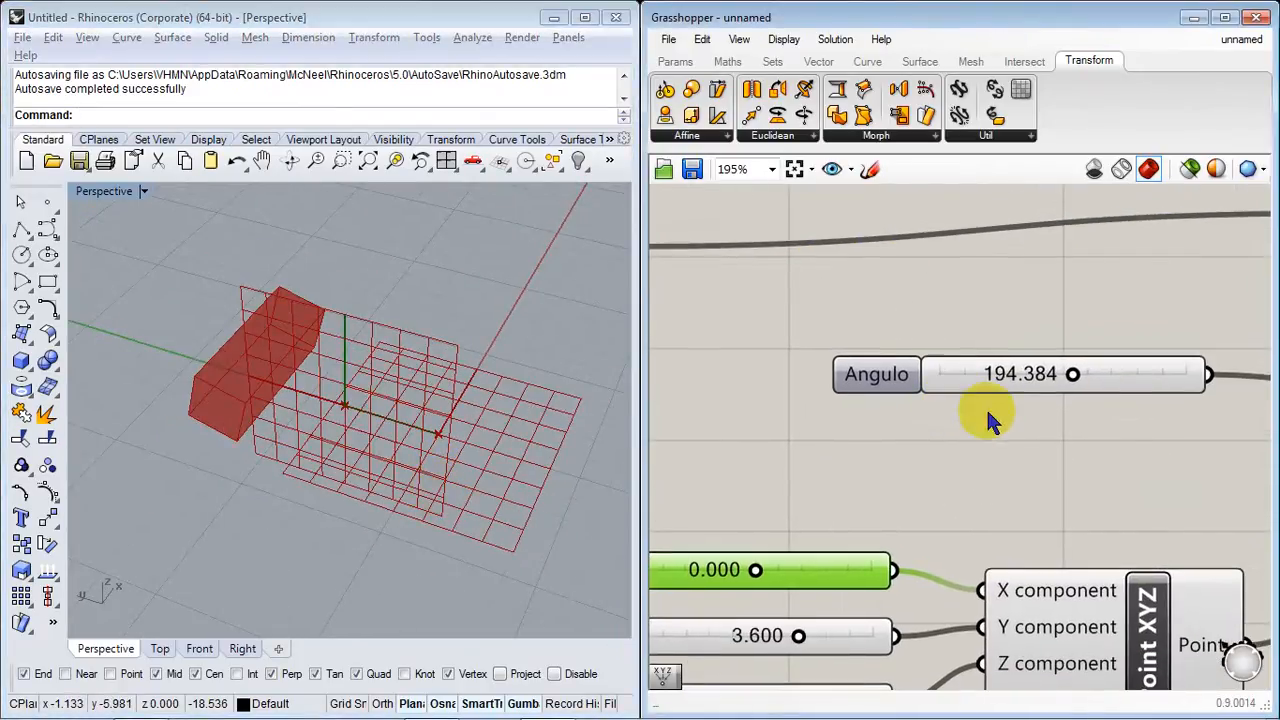
left_click_drag(1076, 374, 1205, 392)
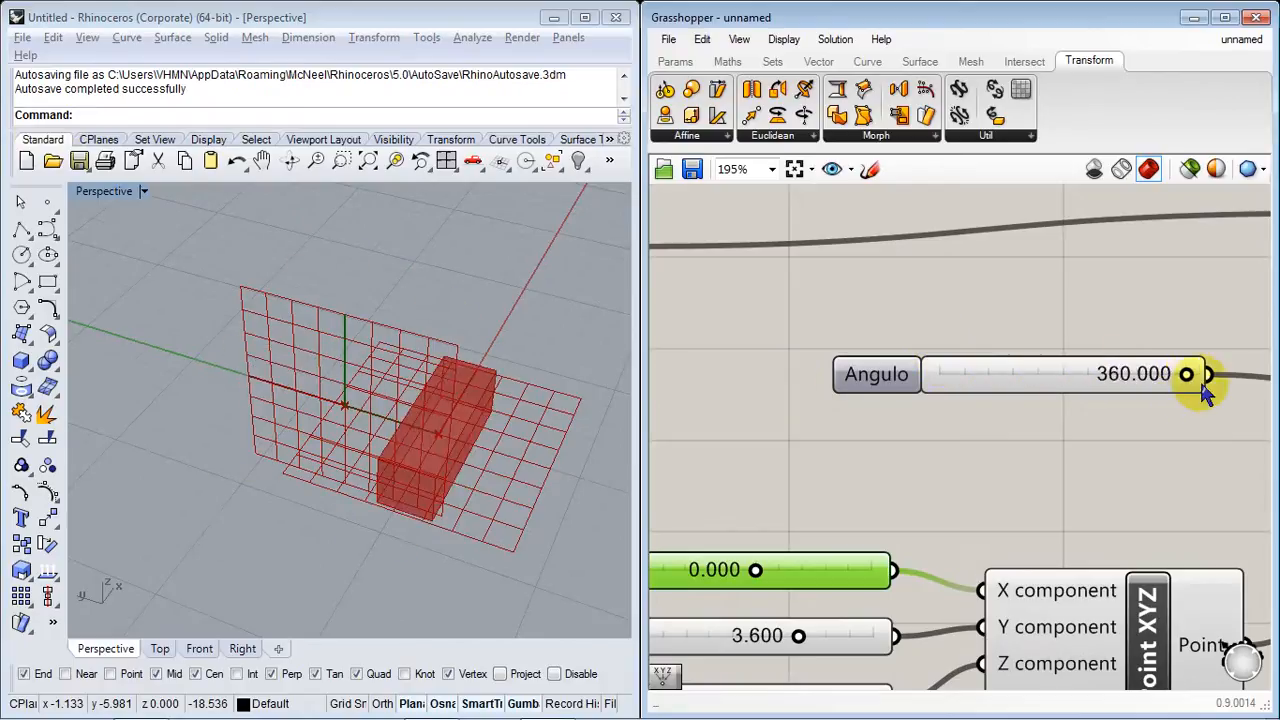
right_click_drag(560, 380, 615, 440)
Step: Add an XY Plane component below YZ Plane and wire it between the copied Point XYZ and Rotate's Plane input
right_click_drag(1022, 545, 862, 408)
scroll(842, 378, "down", 2)
right_click_drag(1120, 536, 913, 479)
double_click(913, 478)
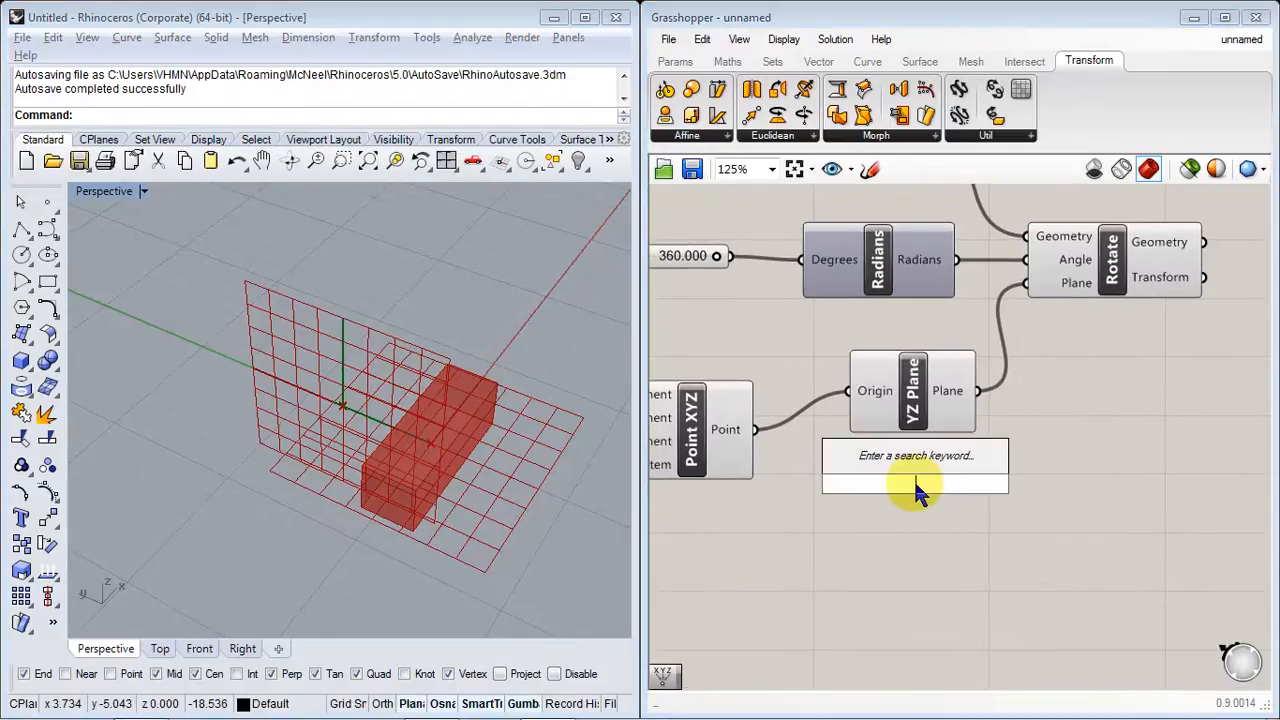
type("xz")
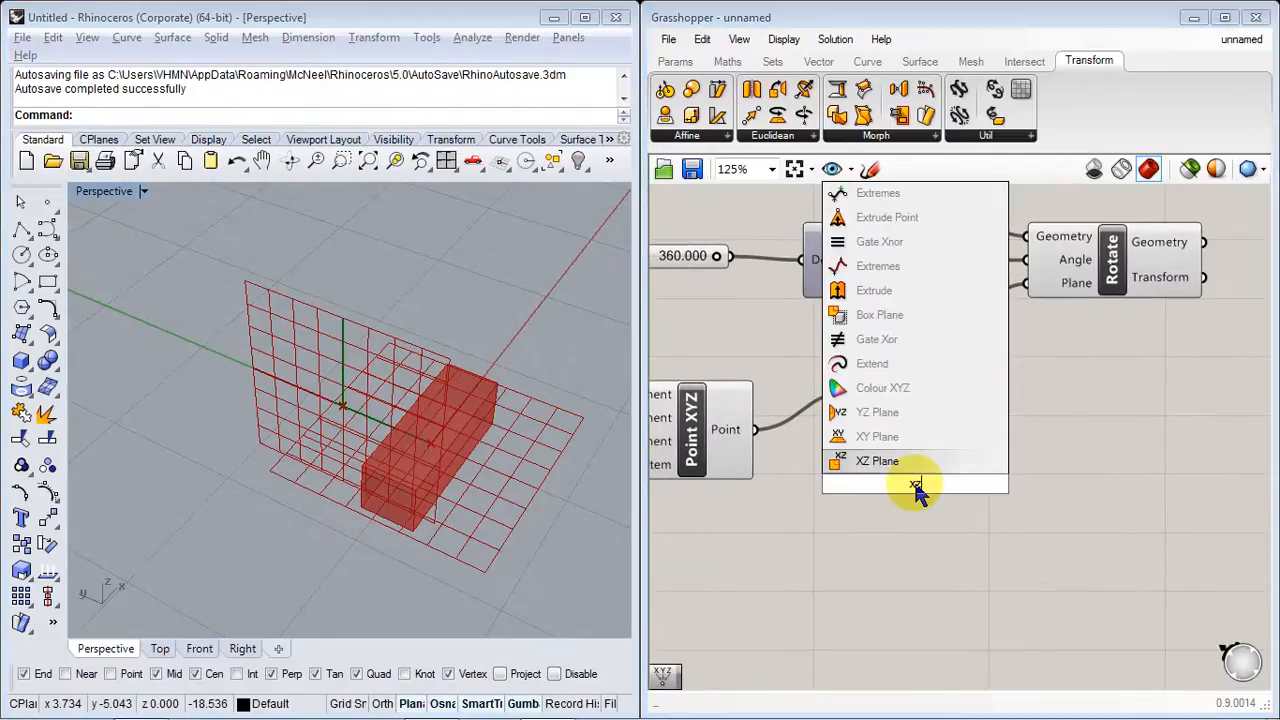
left_click(882, 448)
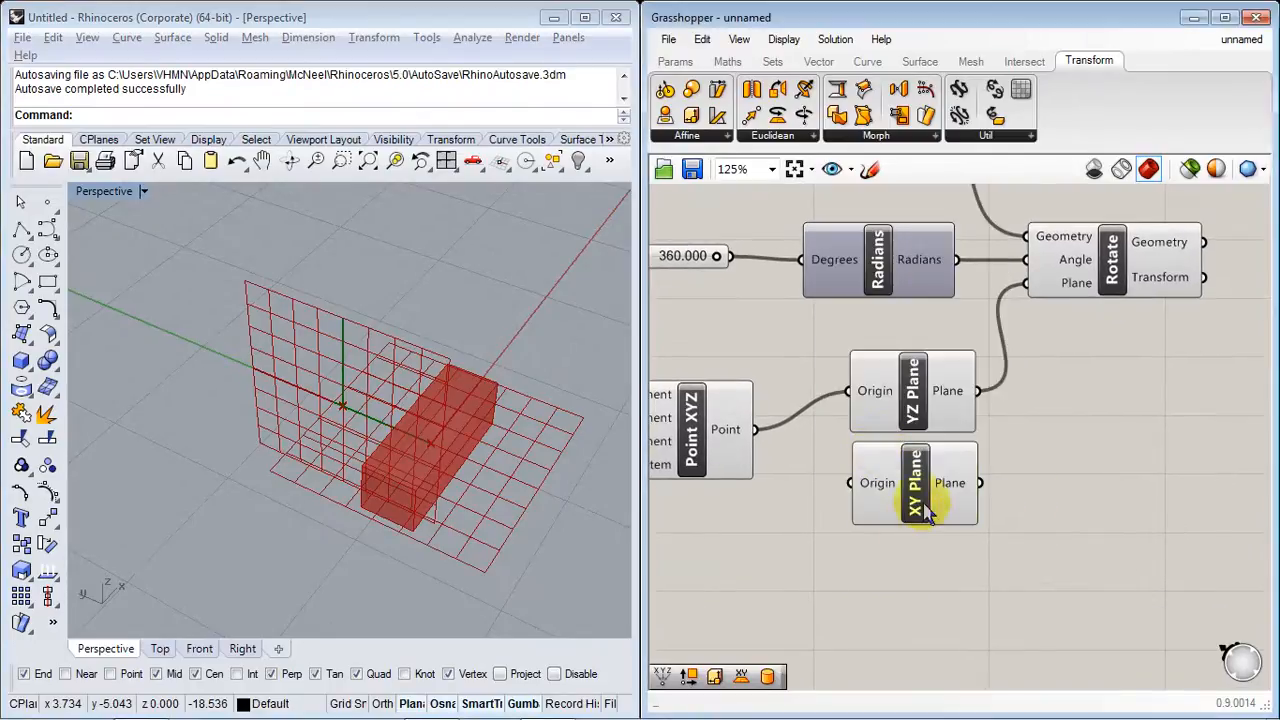
left_click(916, 498)
left_click(819, 597)
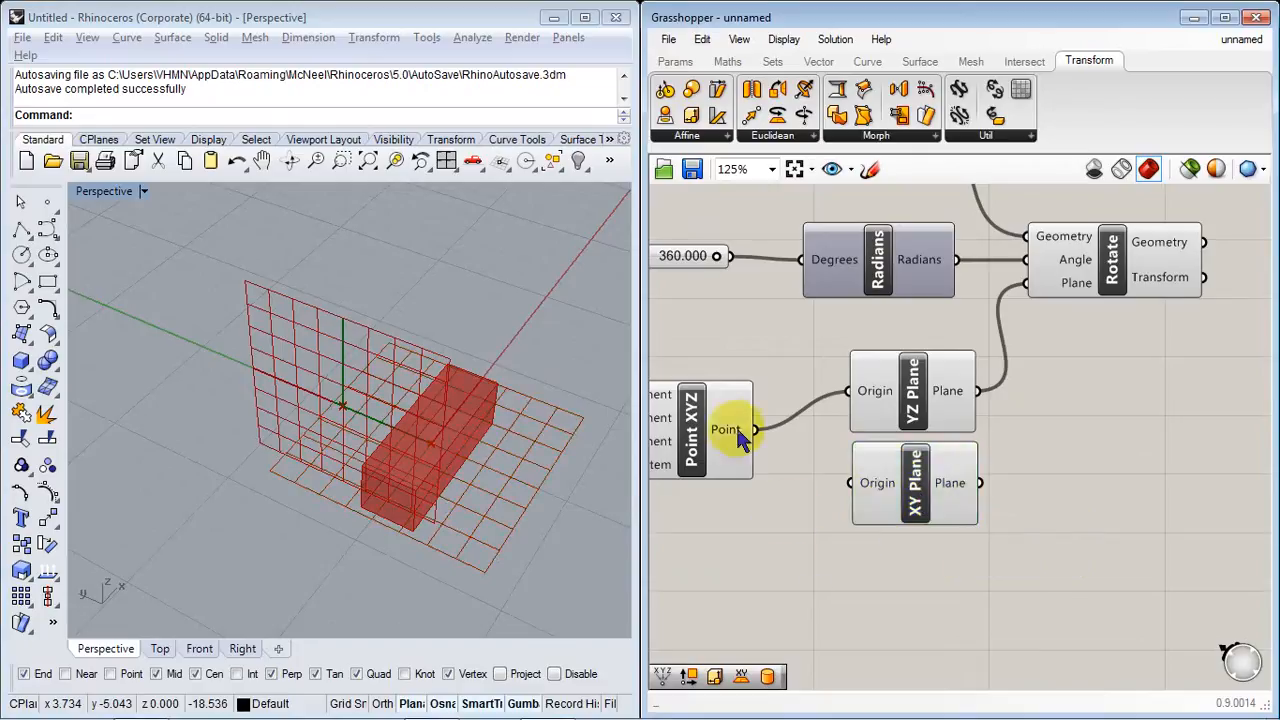
left_click_drag(758, 433, 850, 483)
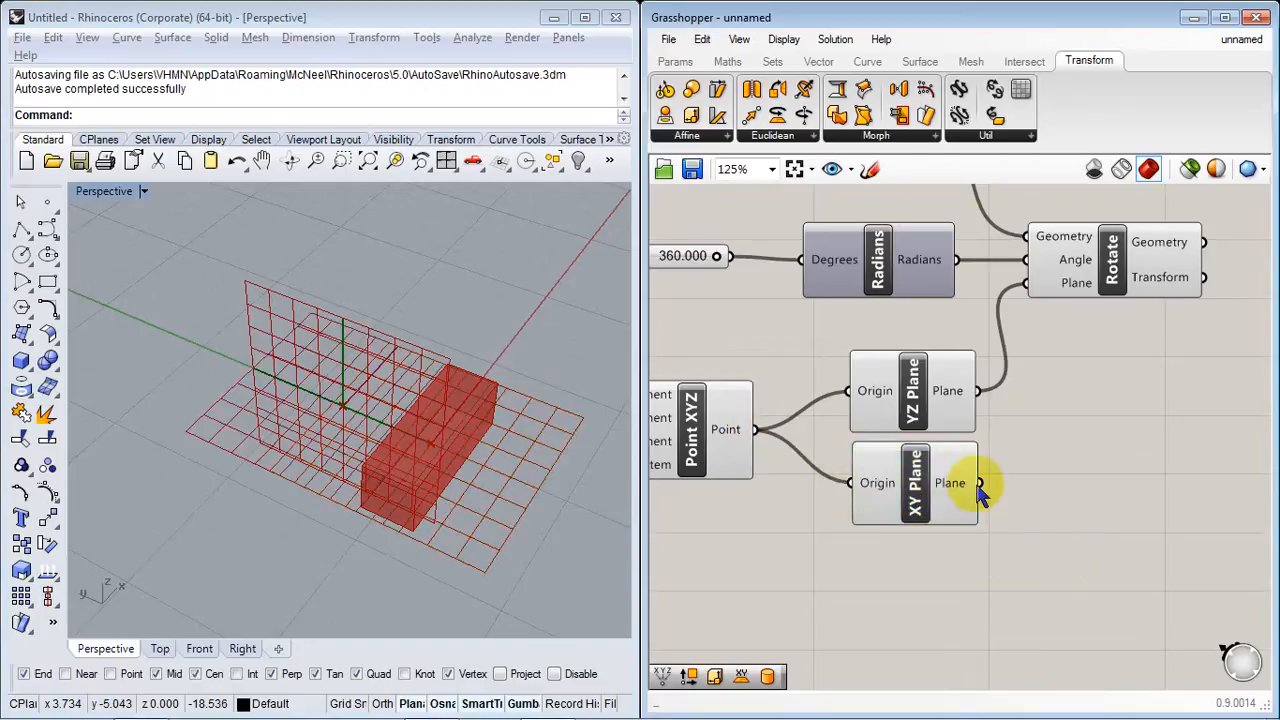
left_click_drag(980, 488, 1068, 303)
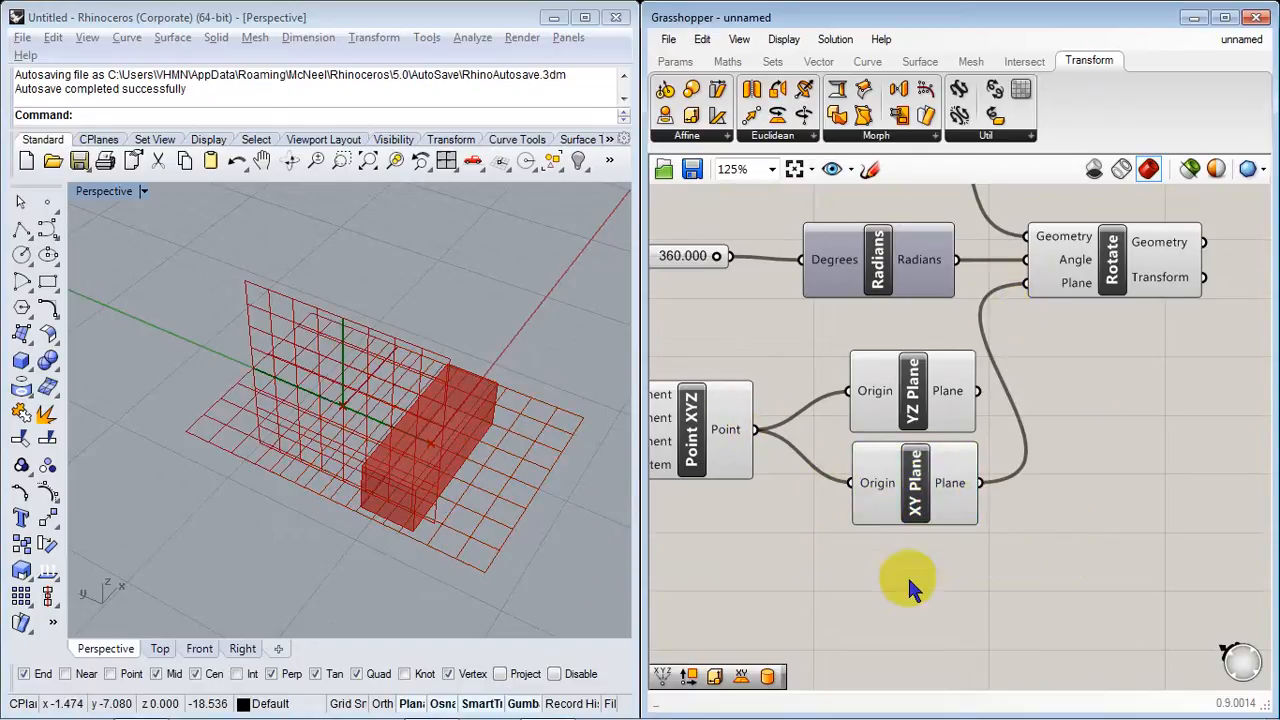
Step: Lower the Angulo slider to 153.067 and fine-tune it to 148.800 to rotate the box in the XY plane
right_click_drag(855, 557, 1258, 565)
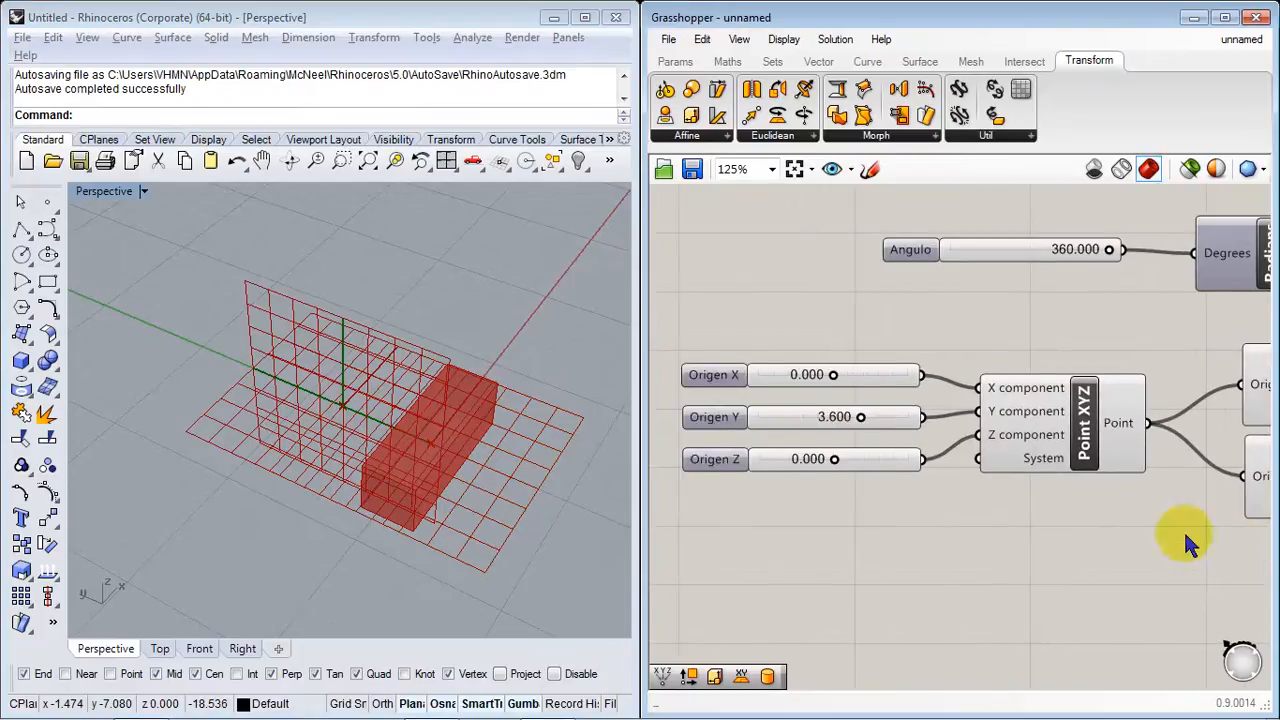
right_click_drag(1187, 538, 1102, 539)
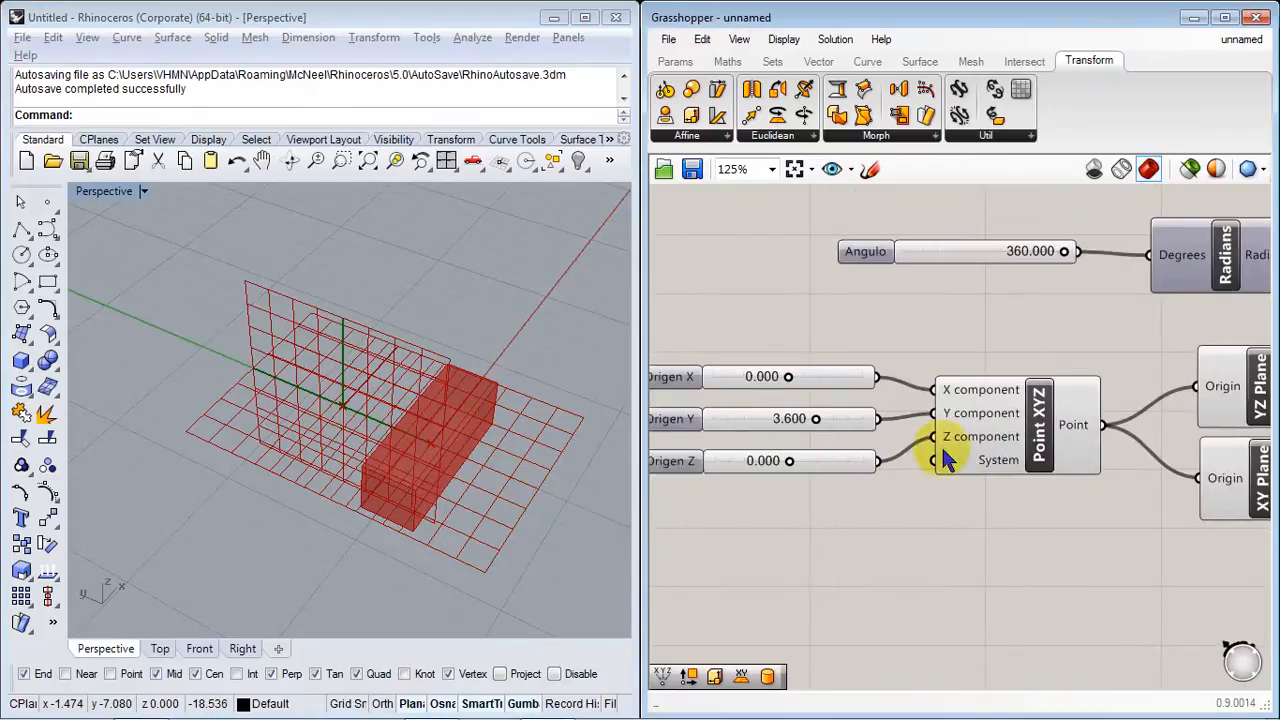
right_click_drag(975, 323, 1057, 362)
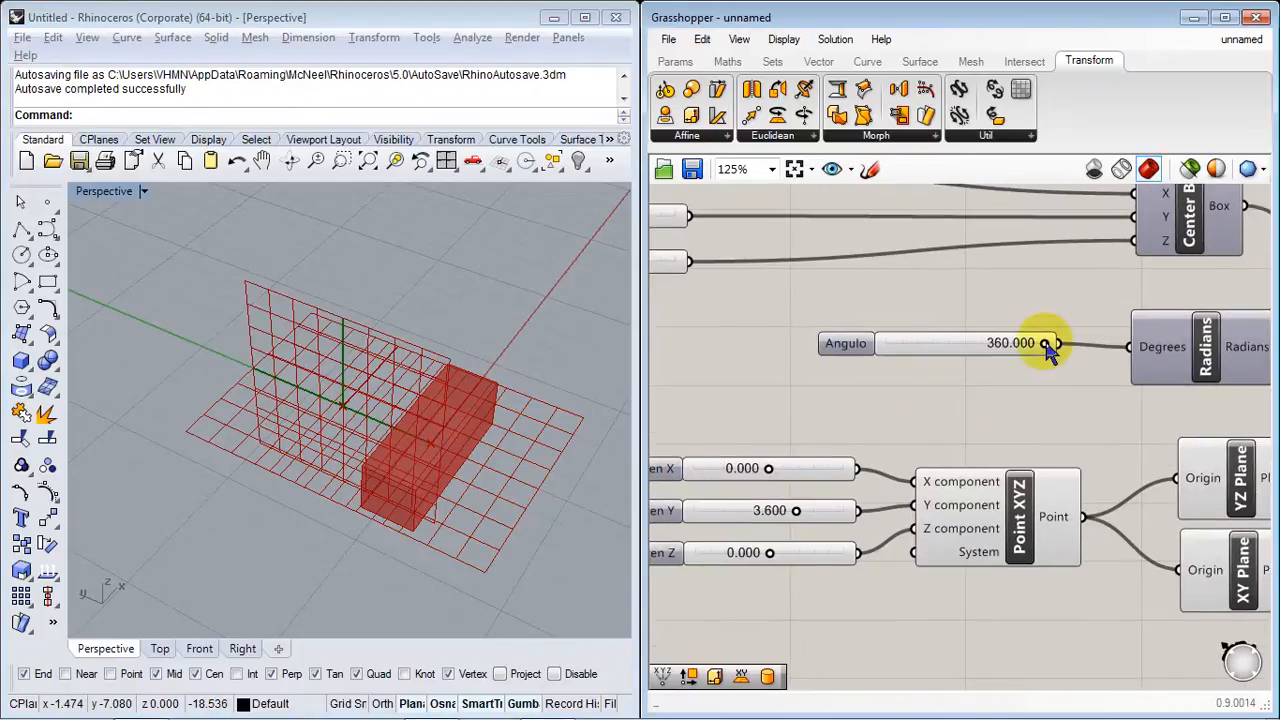
left_click_drag(1047, 350, 955, 350)
left_click_drag(886, 340, 953, 343)
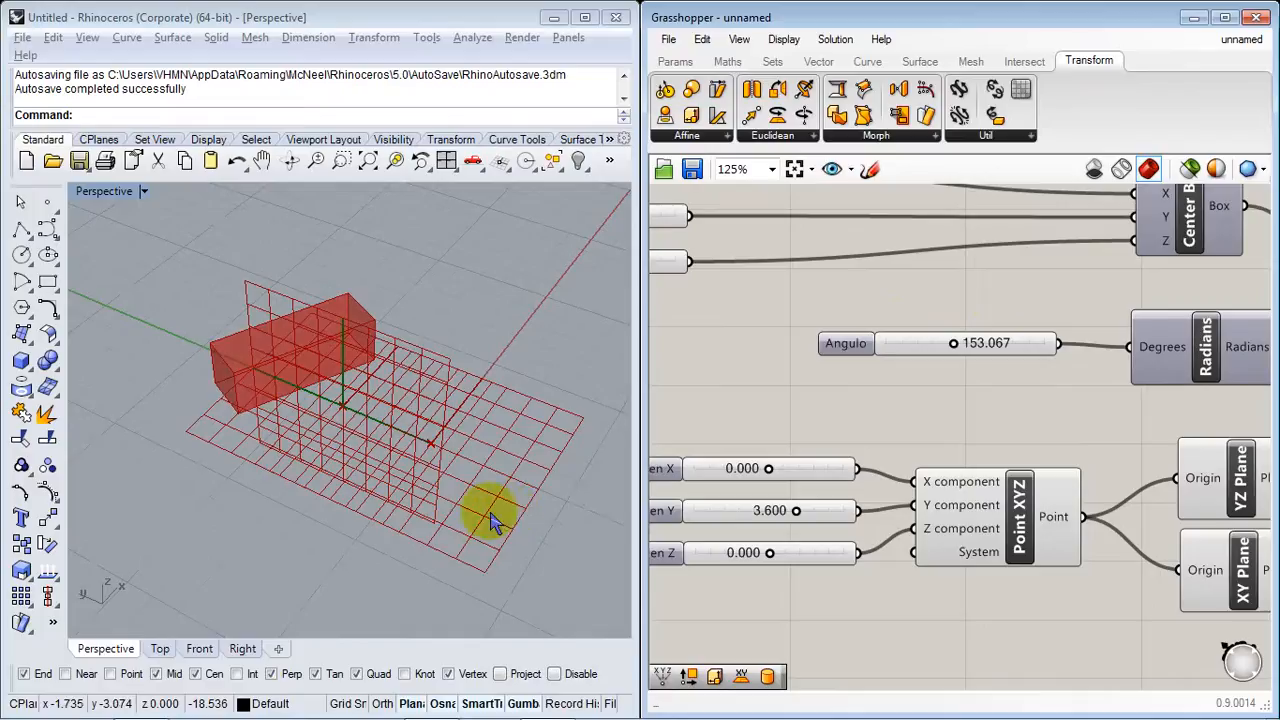
right_click_drag(486, 514, 343, 385)
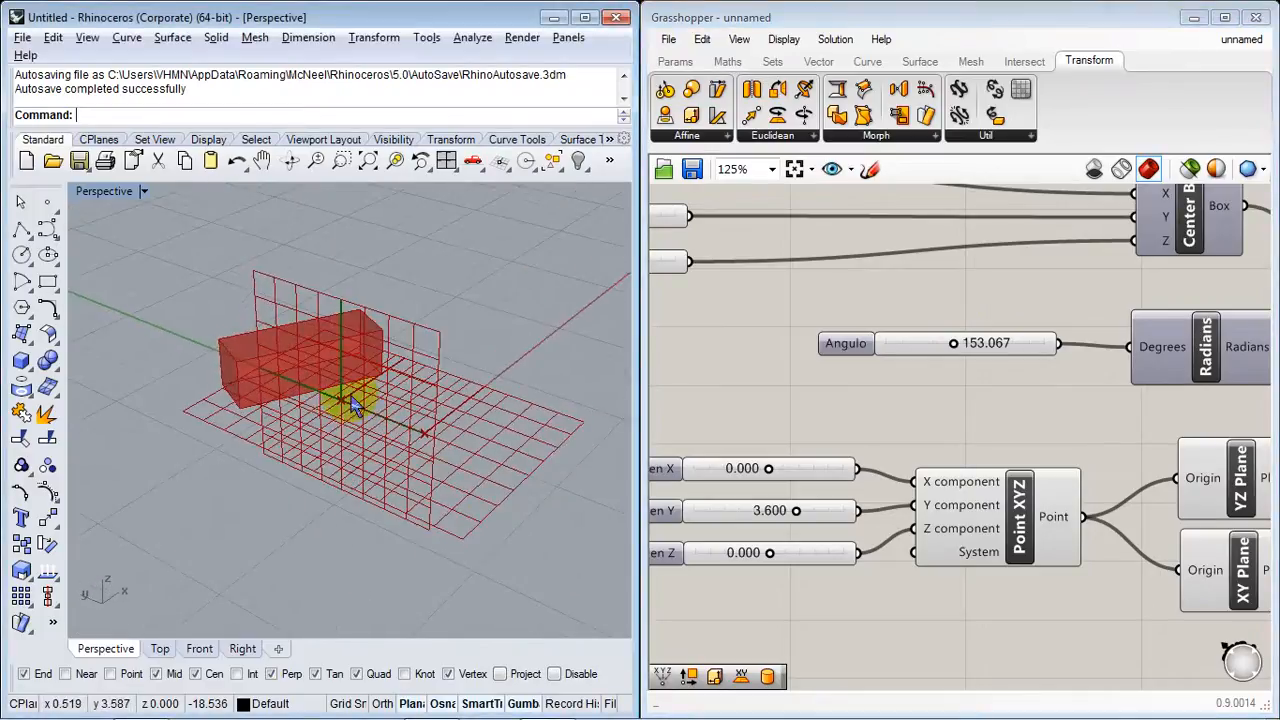
right_click_drag(894, 366, 962, 425)
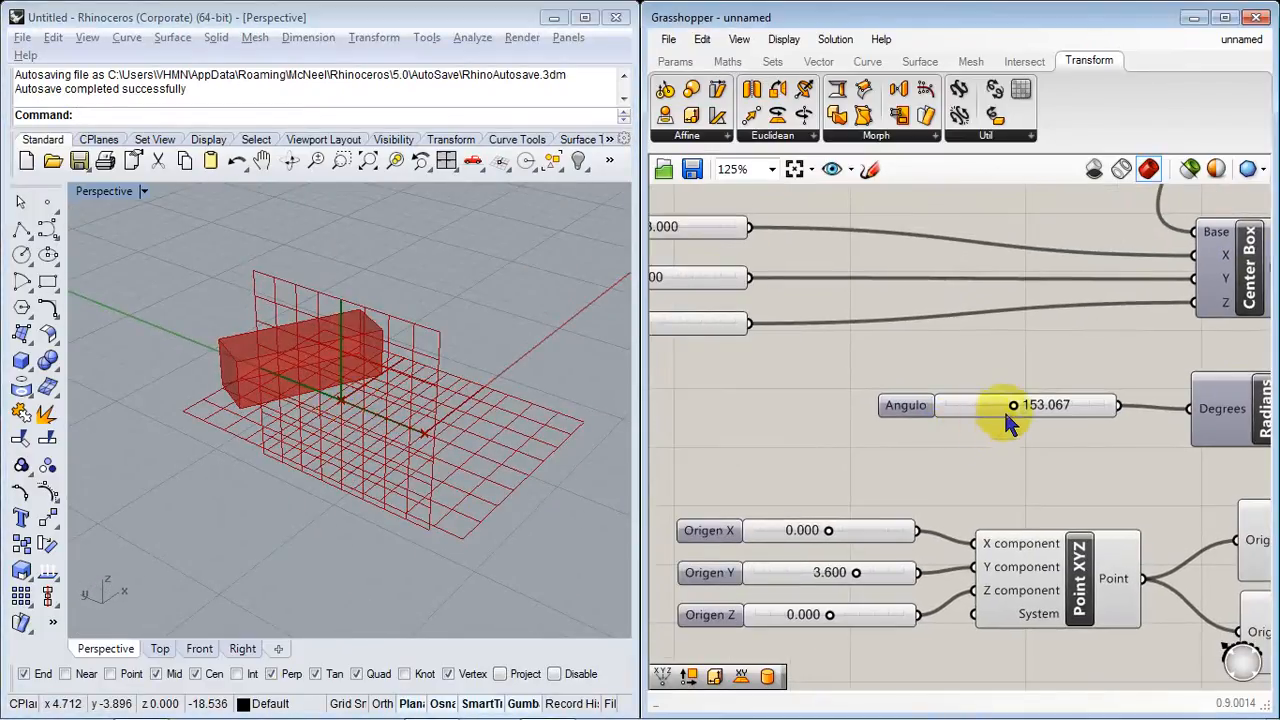
mouse_move(1015, 410)
left_mouse_down()
mouse_move(920, 406)
mouse_move(1123, 409)
mouse_move(971, 411)
mouse_move(1008, 398)
mouse_move(1013, 408)
left_mouse_up()
Step: Turn on the Center Box preview to show the original box beside the rotated one
right_click_drag(1032, 466, 755, 489)
right_click_drag(887, 485, 760, 508)
right_click_drag(841, 502, 917, 572)
right_click(913, 429)
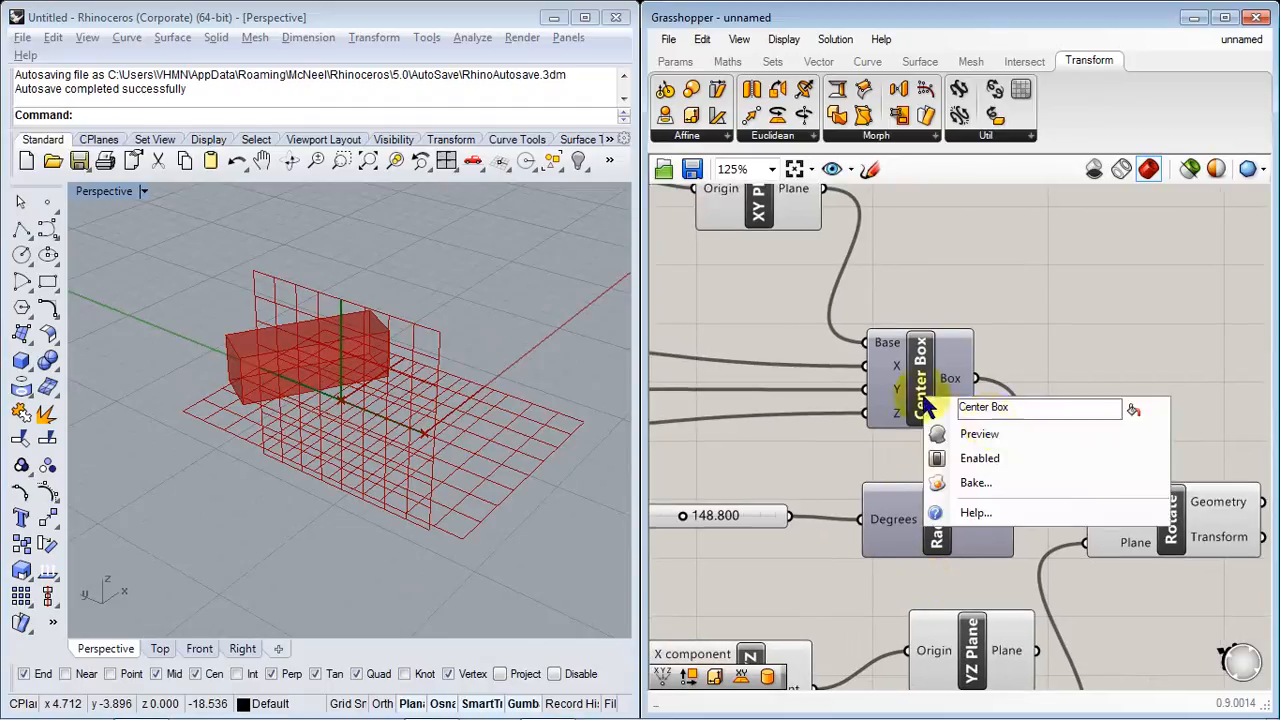
left_click(1008, 436)
Step: Set the Angulo slider to 185.067 and compare the rotated box with the original in the viewport
right_click_drag(897, 517, 957, 476)
right_click_drag(822, 490, 1022, 398)
mouse_move(976, 351)
left_mouse_down()
mouse_move(1097, 362)
mouse_move(880, 337)
mouse_move(894, 322)
mouse_move(909, 343)
mouse_move(1040, 358)
mouse_move(918, 340)
mouse_move(987, 335)
mouse_move(834, 288)
mouse_move(990, 340)
left_mouse_up()
right_click_drag(338, 460, 278, 380)
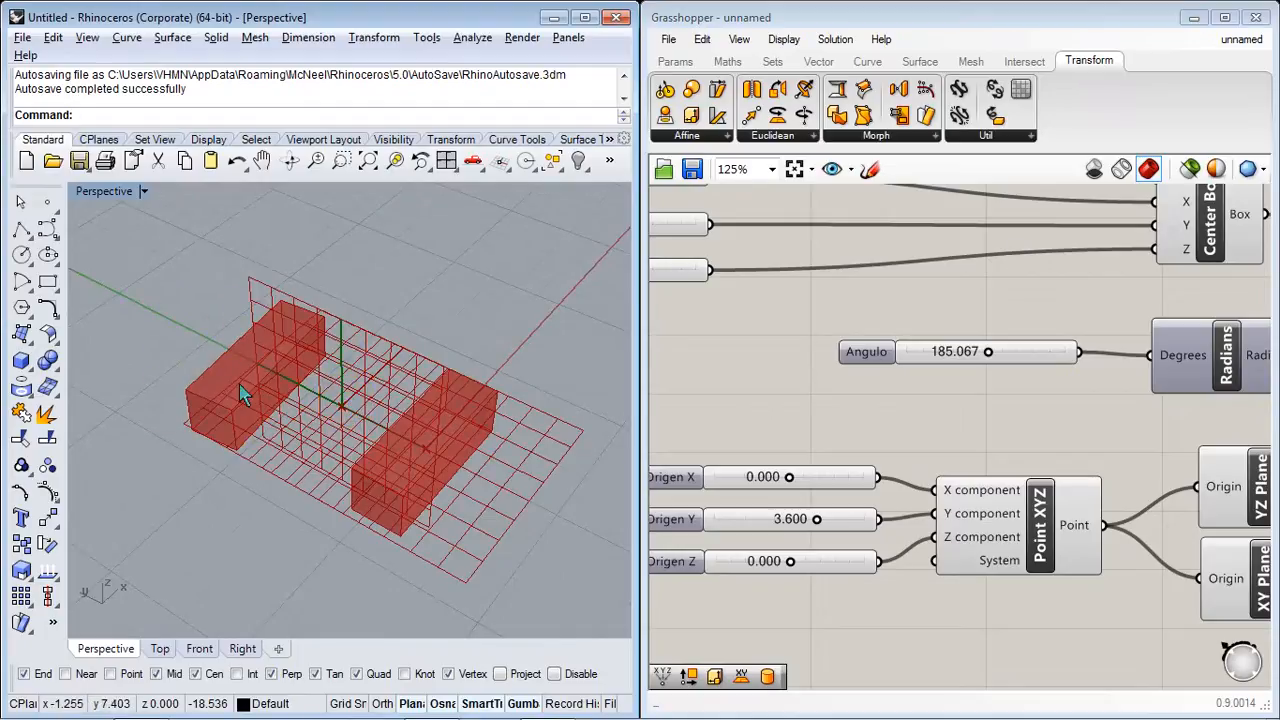
right_click_drag(245, 393, 443, 340)
Step: Move Rotate well away from its source components to expose the three input wires, and bring it back closer to them
right_click_drag(1054, 482, 851, 491)
scroll(1040, 523, "down", 2)
right_click_drag(1040, 523, 898, 567)
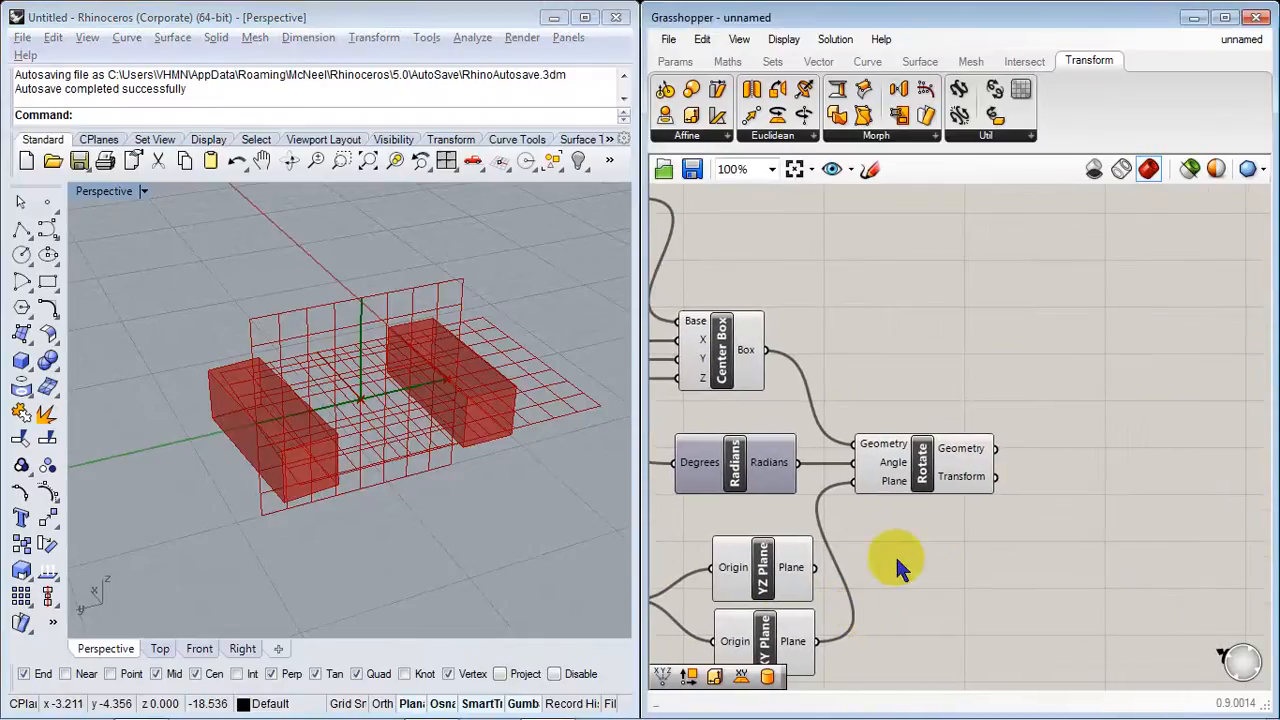
left_click_drag(925, 480, 1133, 482)
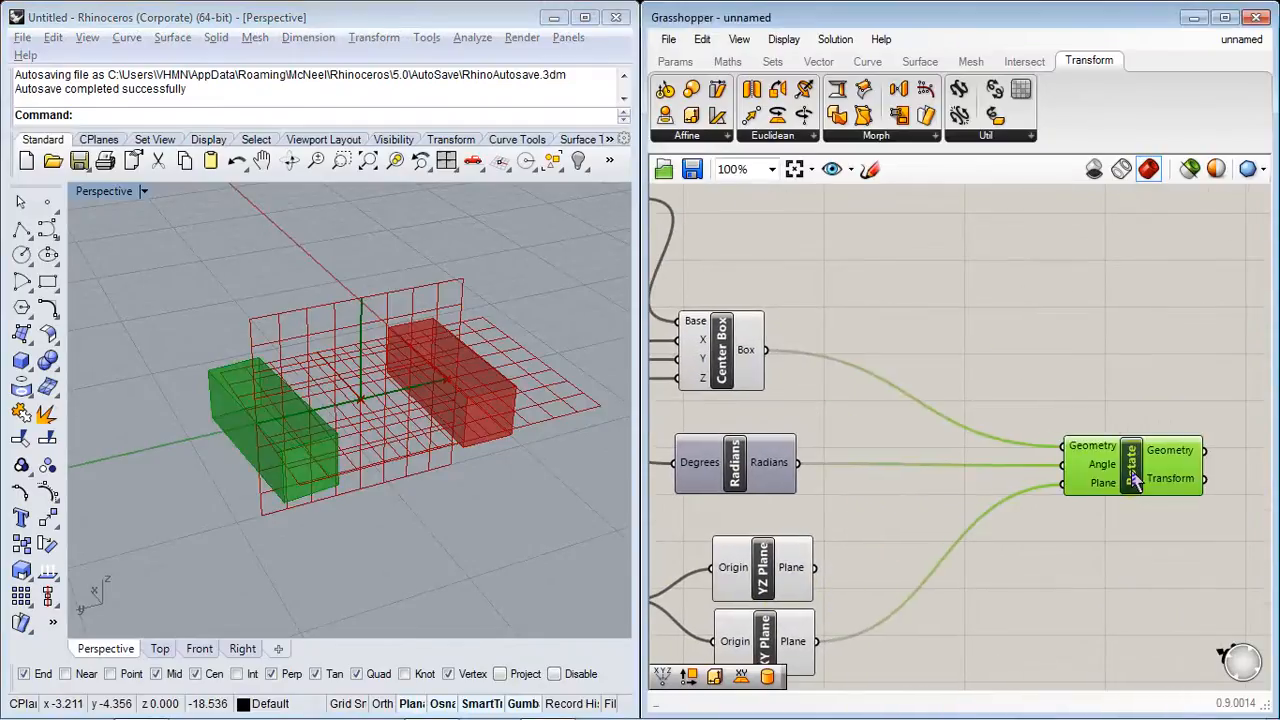
right_click_drag(960, 568, 966, 506)
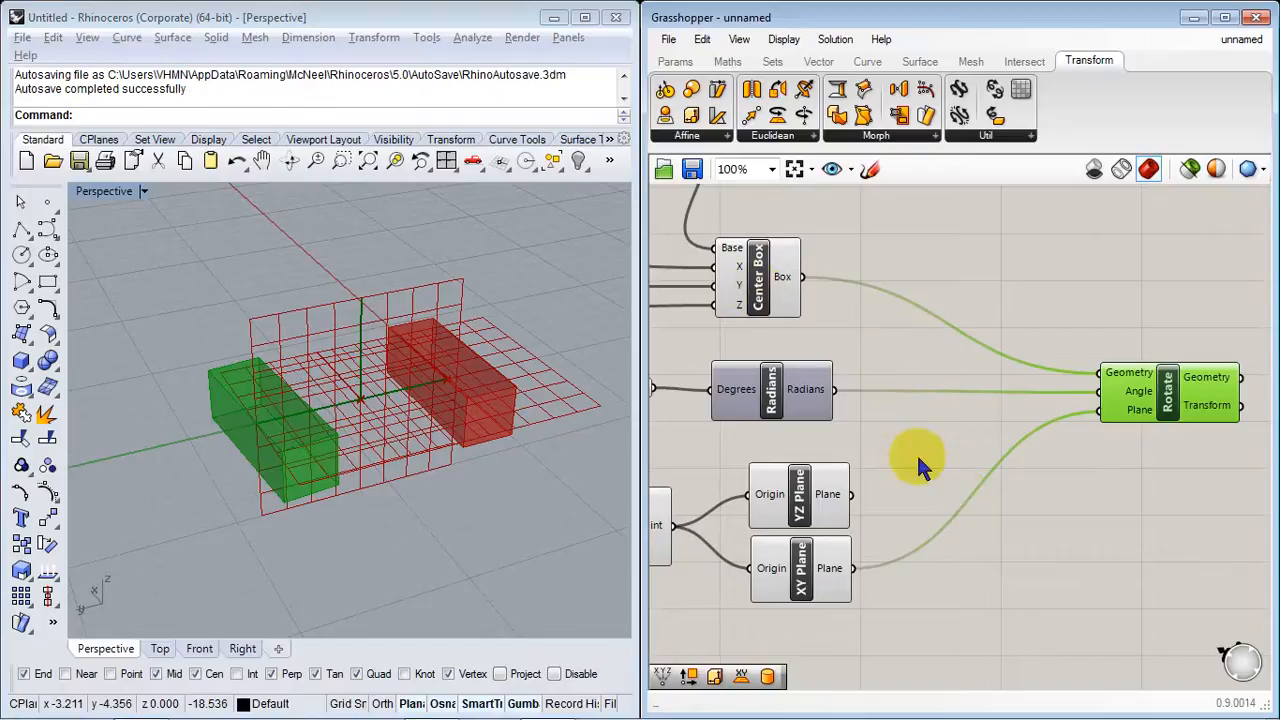
right_click_drag(909, 457, 860, 467)
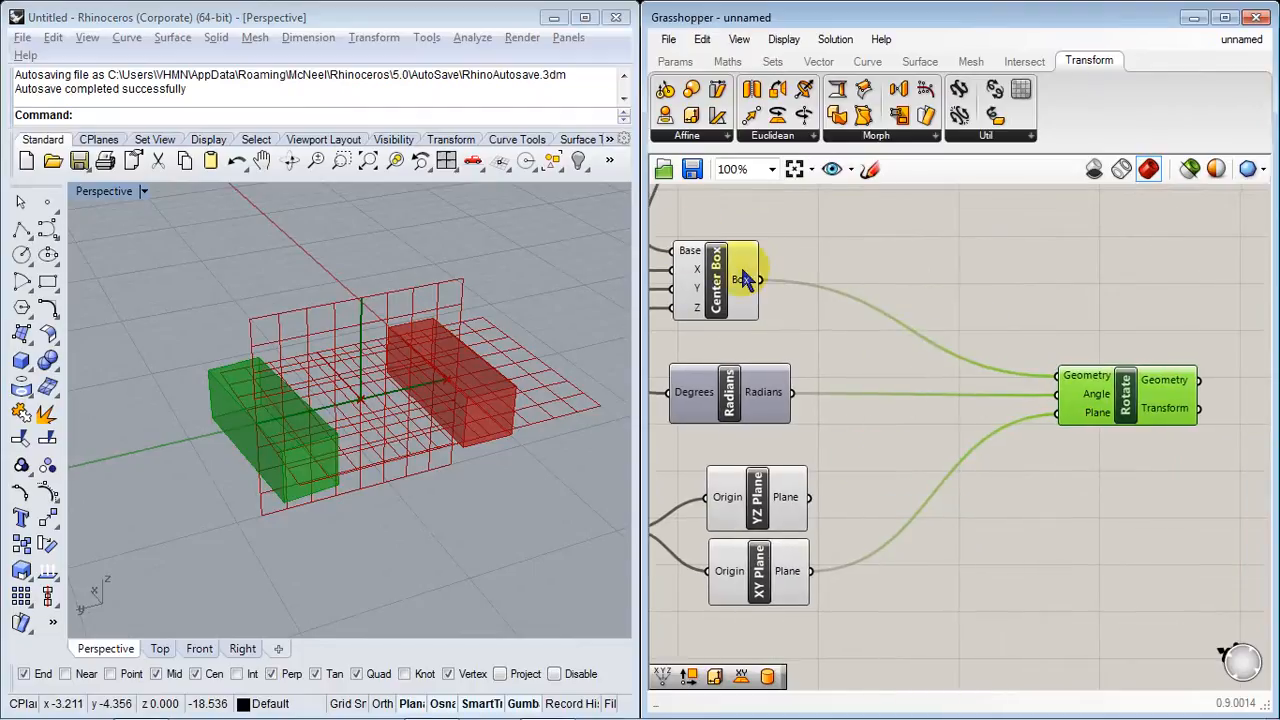
left_click_drag(1127, 421, 973, 421)
Step: Delete the copied Origen sliders and Point XYZ along with the YZ Plane and XY Plane feeding Rotate
right_click_drag(891, 583, 1048, 548)
scroll(1047, 545, "down", 3)
left_click_drag(1088, 600, 718, 467)
key("Delete")
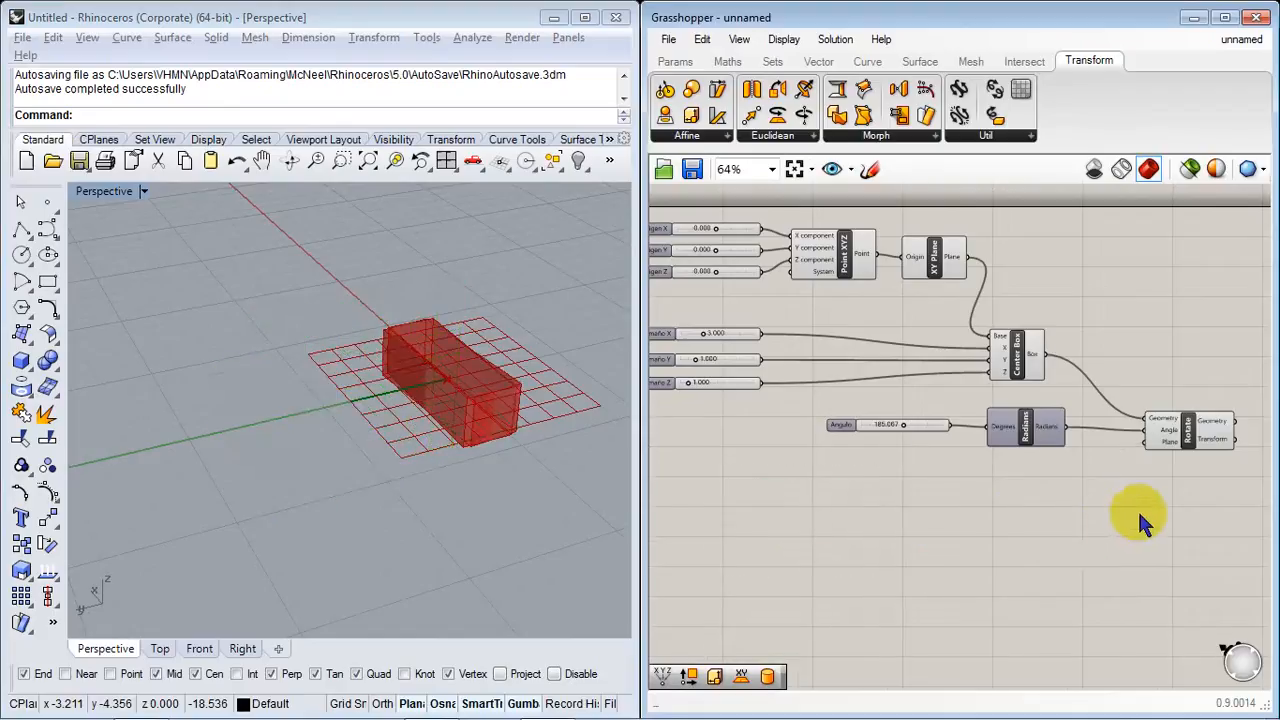
Step: Set the Angulo slider to 241.067 to rotate the box about Rotate's default plane, and view it against the original
scroll(1041, 538, "up", 3)
right_click_drag(1075, 545, 1157, 509)
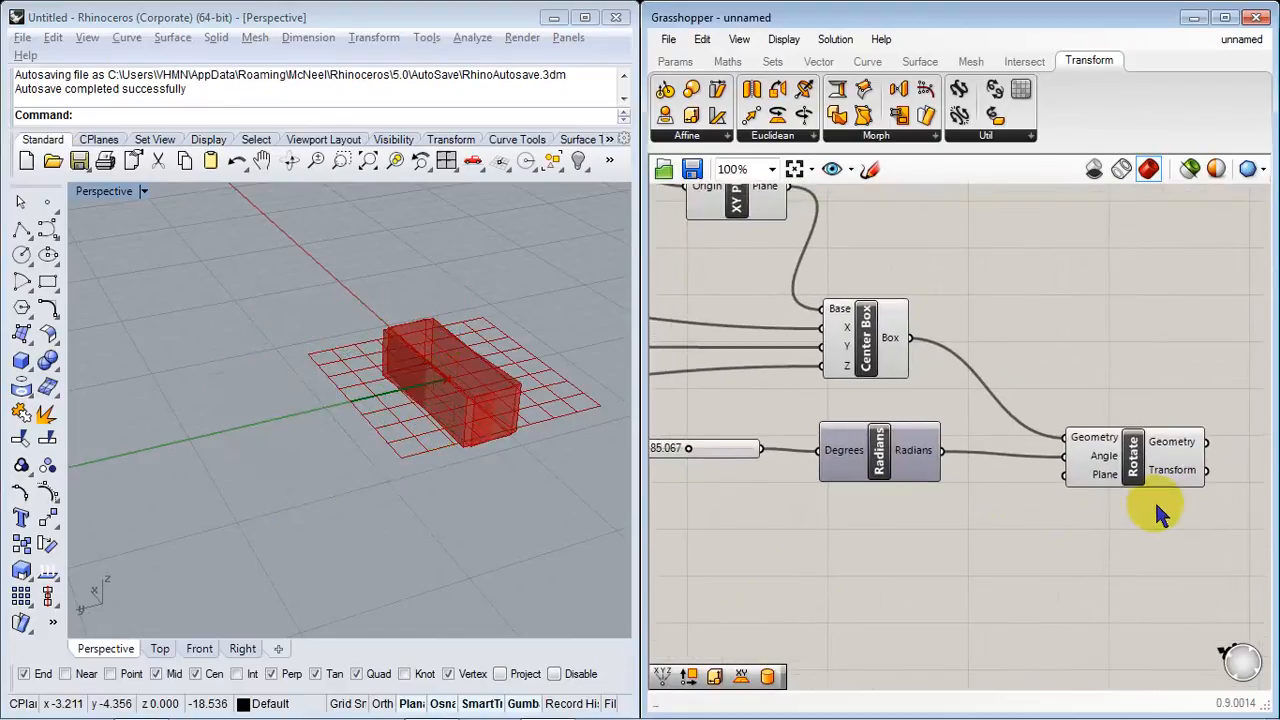
right_click_drag(871, 509, 949, 515)
right_click_drag(500, 509, 307, 572)
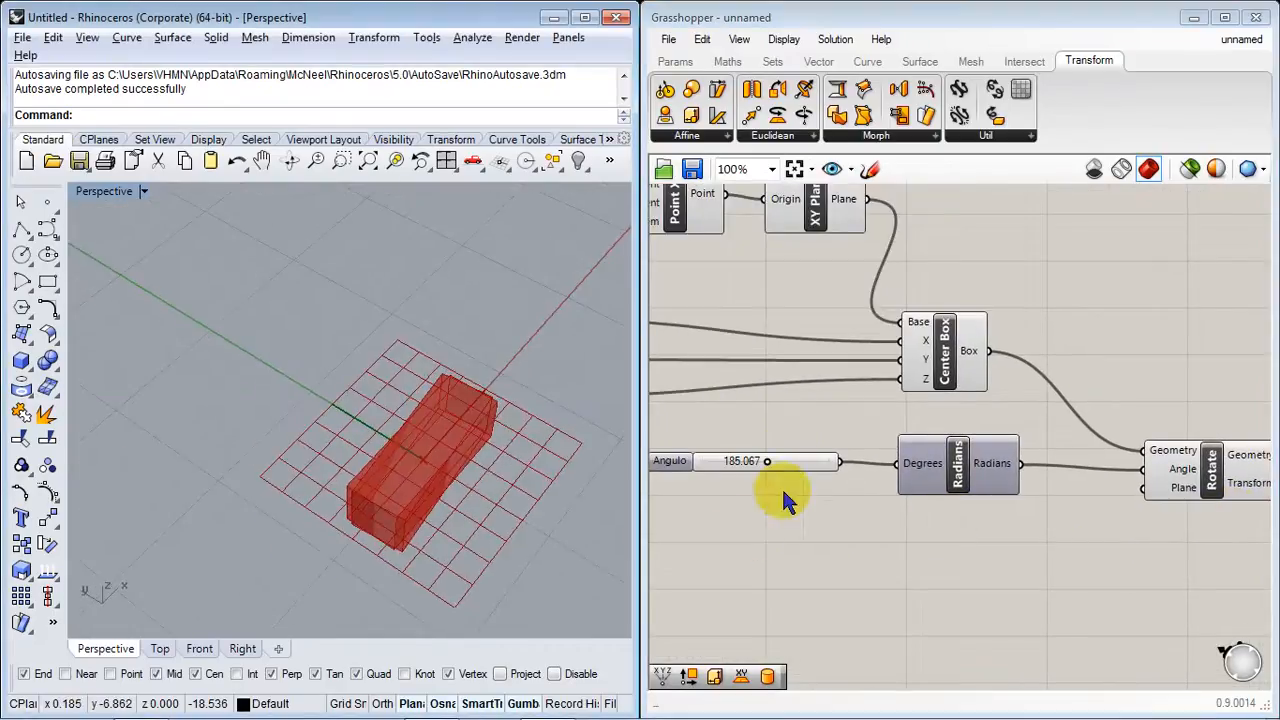
mouse_move(760, 470)
left_mouse_down()
mouse_move(866, 463)
mouse_move(751, 466)
left_mouse_up()
mouse_move(451, 509)
right_mouse_down()
mouse_move(429, 486)
mouse_move(447, 492)
mouse_move(374, 486)
mouse_move(394, 466)
mouse_move(440, 492)
right_mouse_up()
right_click_drag(993, 448, 997, 548)
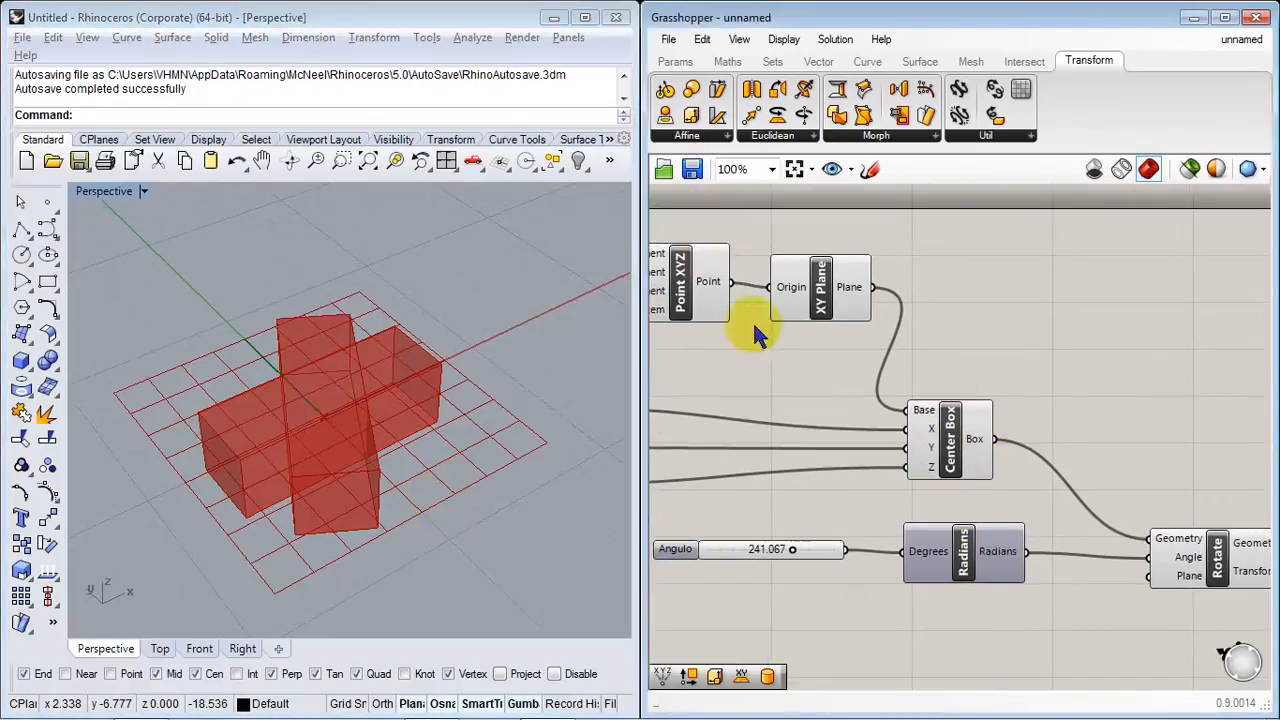
right_click_drag(1022, 588, 805, 458)
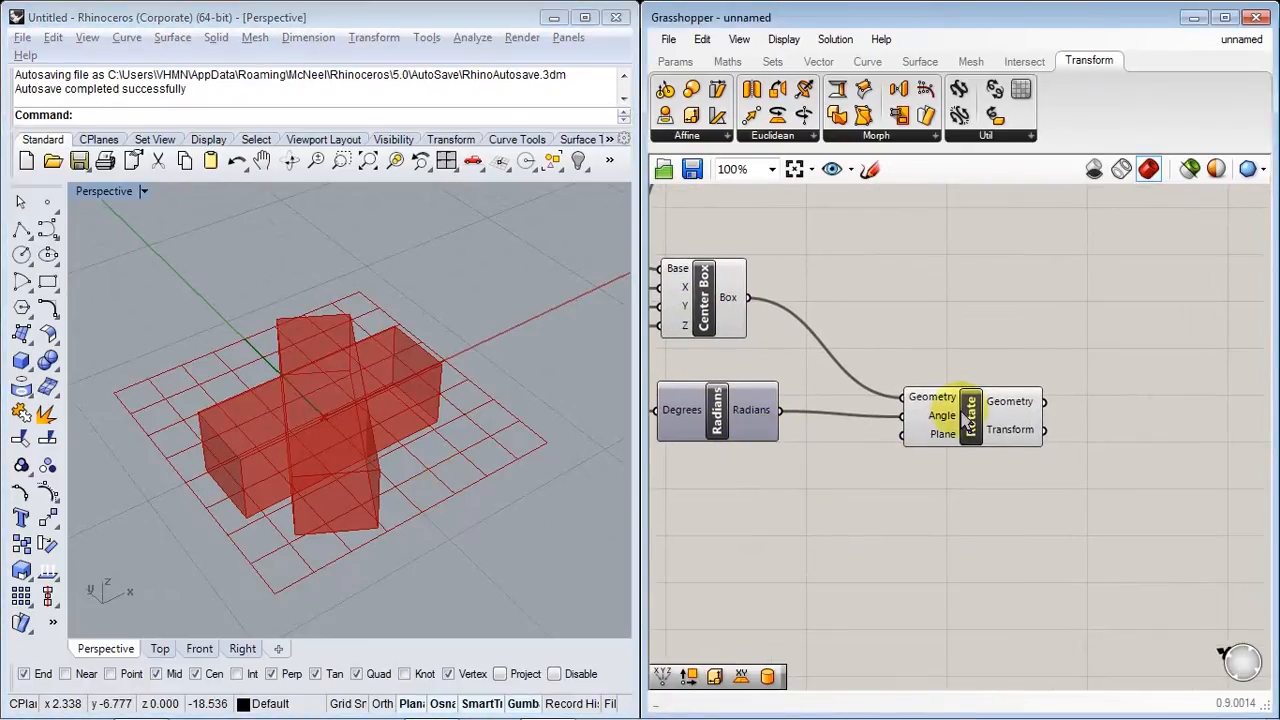
Step: Disconnect the Center Box output from Rotate's Geometry input
mouse_move(973, 420)
right_mouse_down()
mouse_move(949, 457)
mouse_move(981, 433)
right_mouse_up()
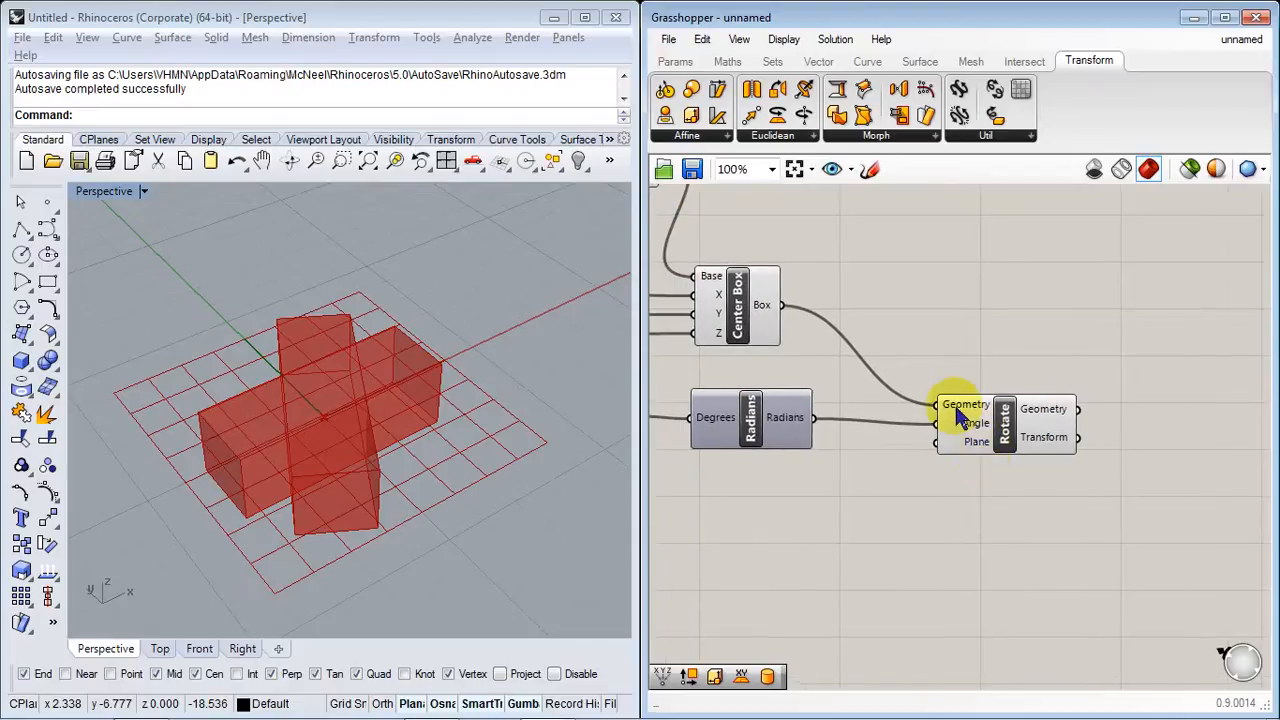
right_click(957, 413)
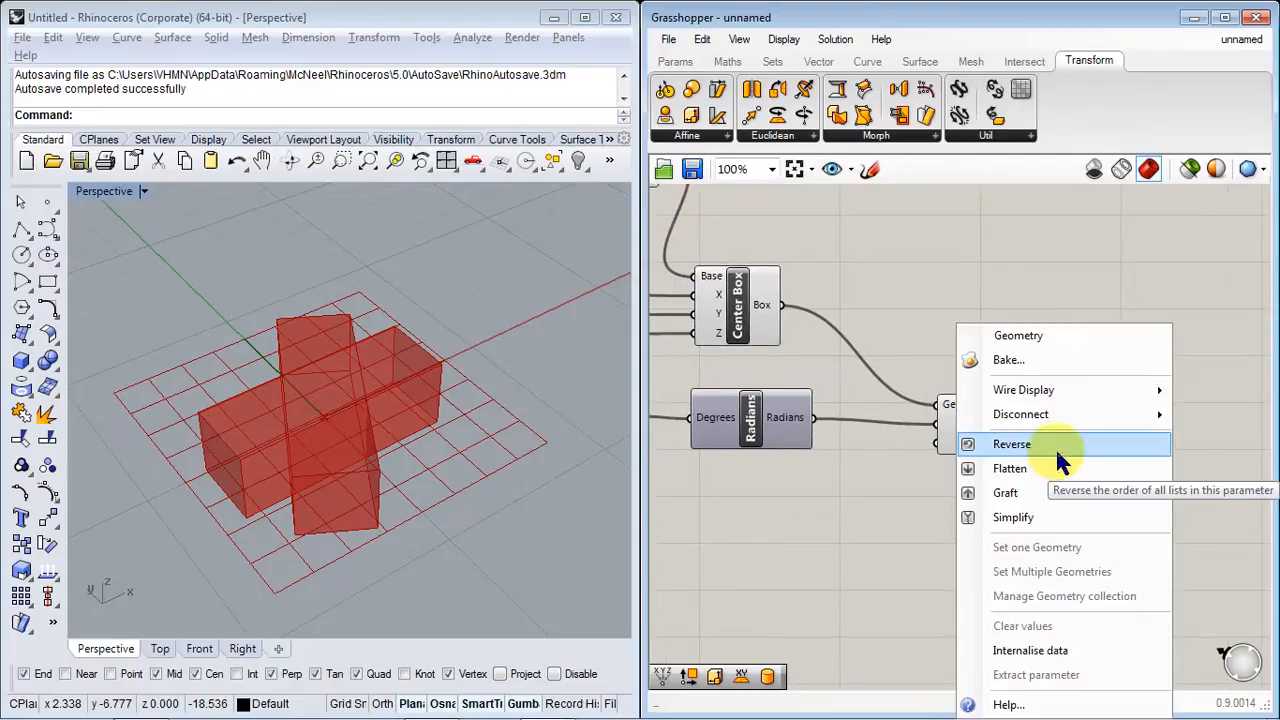
mouse_move(1066, 418)
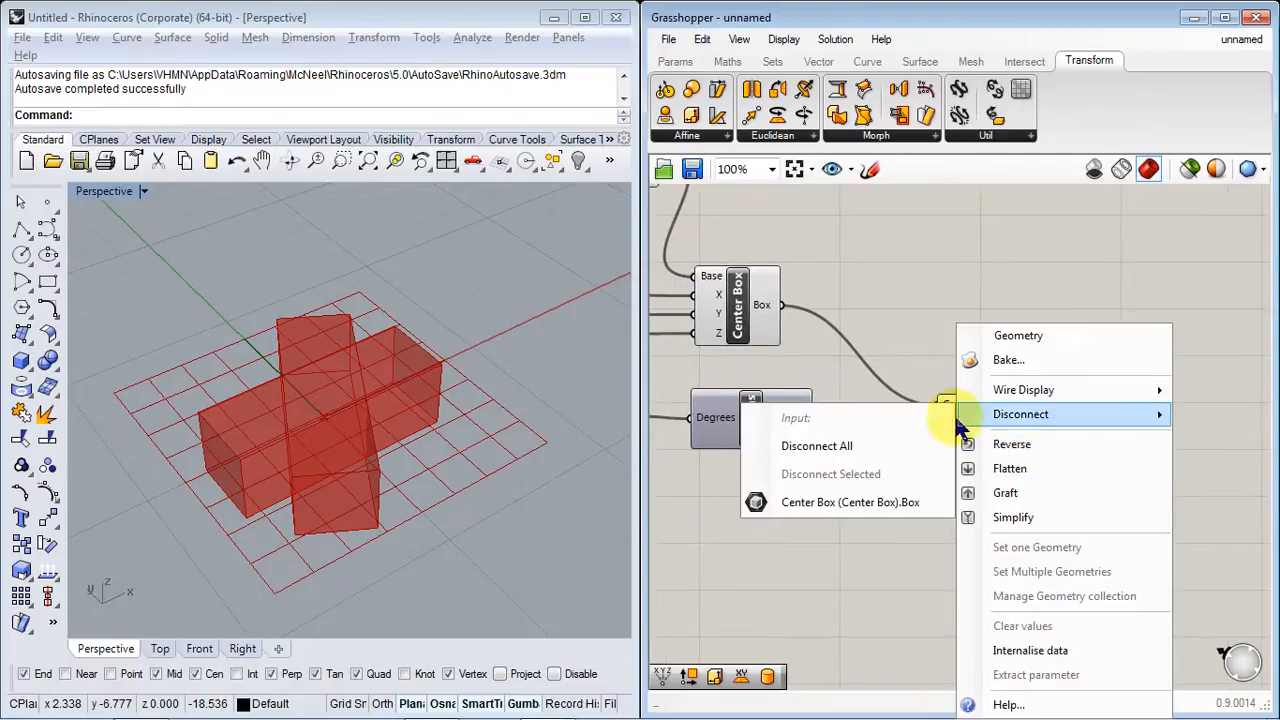
left_click(855, 502)
Step: Move the Angulo slider, Radians and Rotate together further down, clear of Center Box
right_click_drag(1086, 429, 1114, 457)
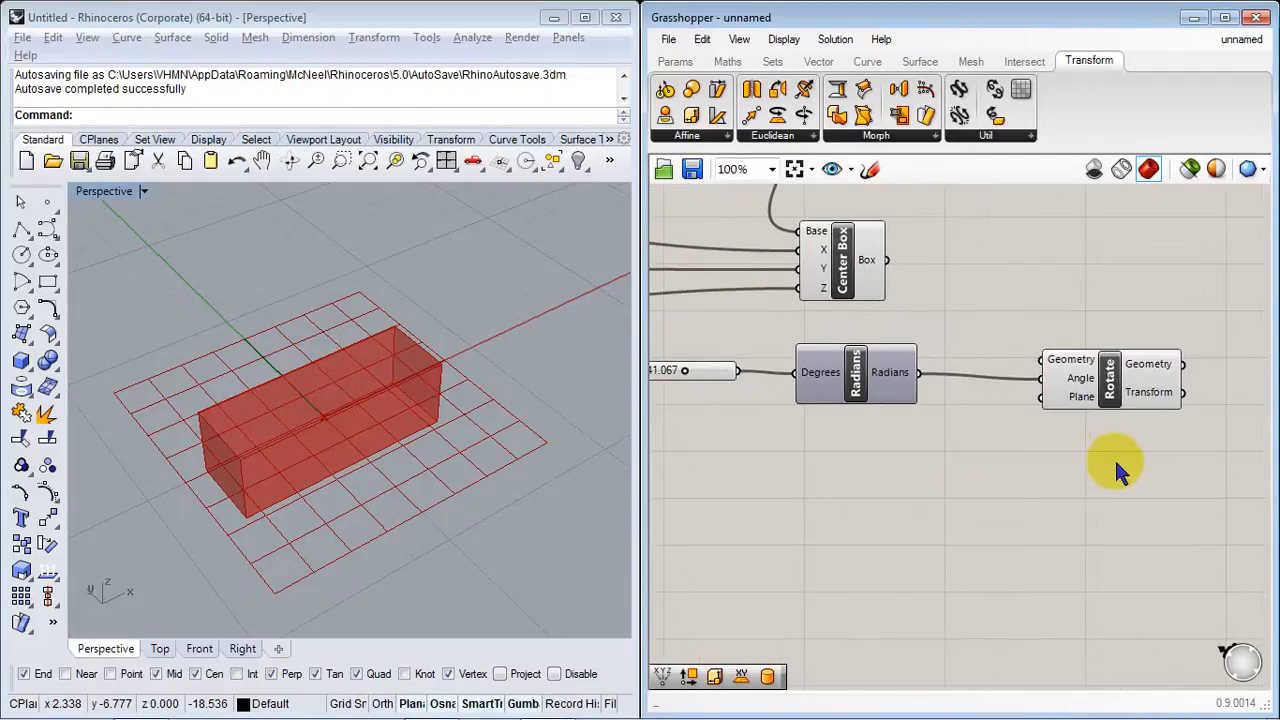
left_click_drag(1125, 462, 592, 283)
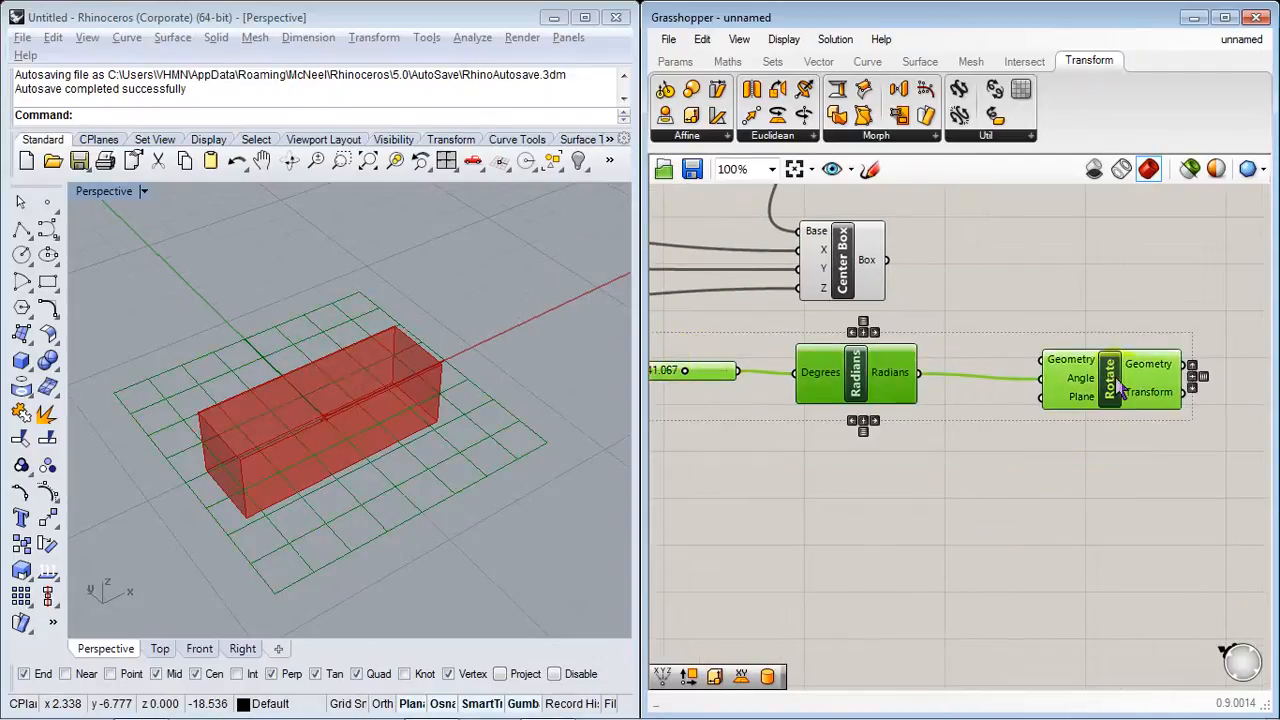
left_click_drag(1122, 392, 1110, 620)
Step: Add a Move component beside Center Box, feed the box into its Geometry input and place it slightly lower
right_click_drag(1094, 423, 983, 472)
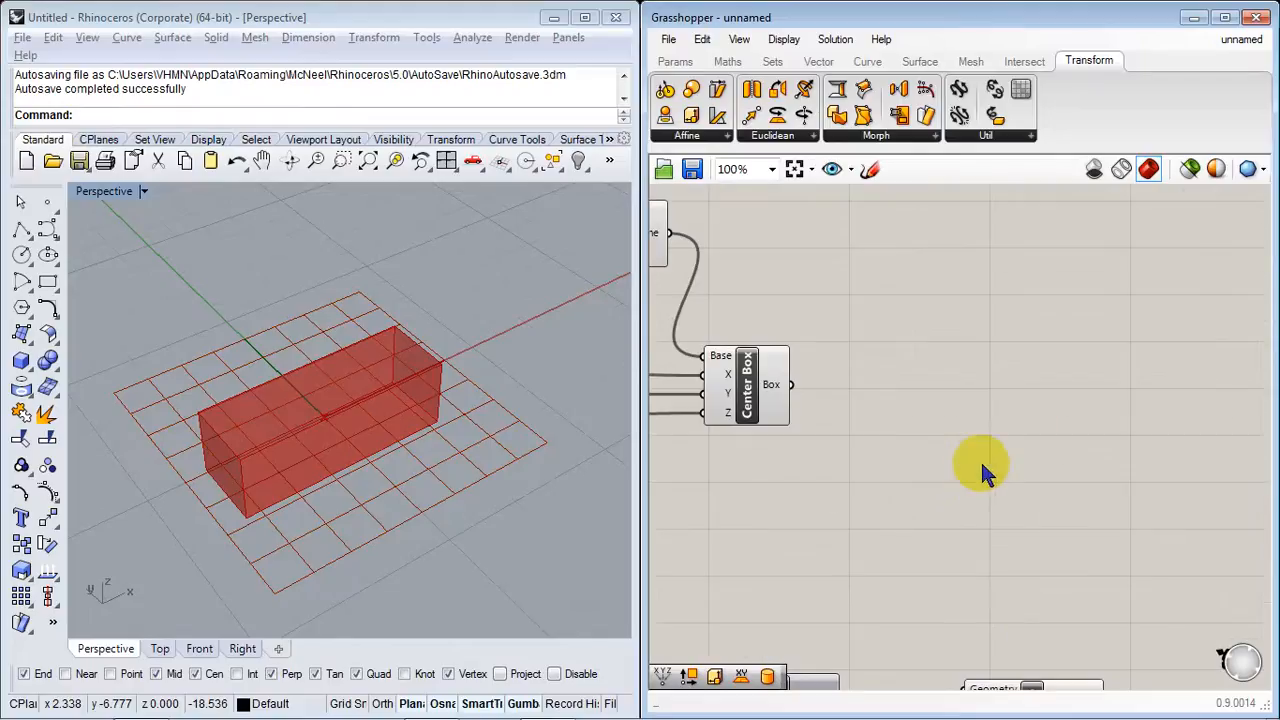
double_click(983, 472)
type("move")
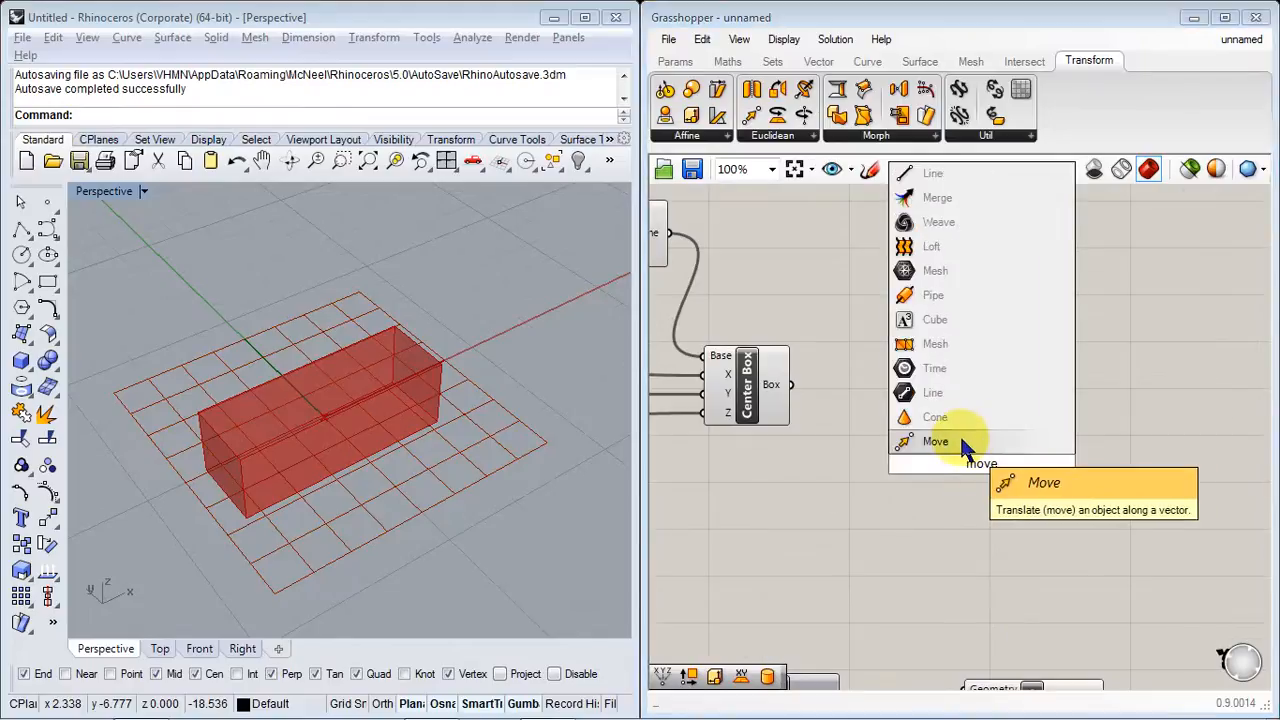
left_click(963, 443)
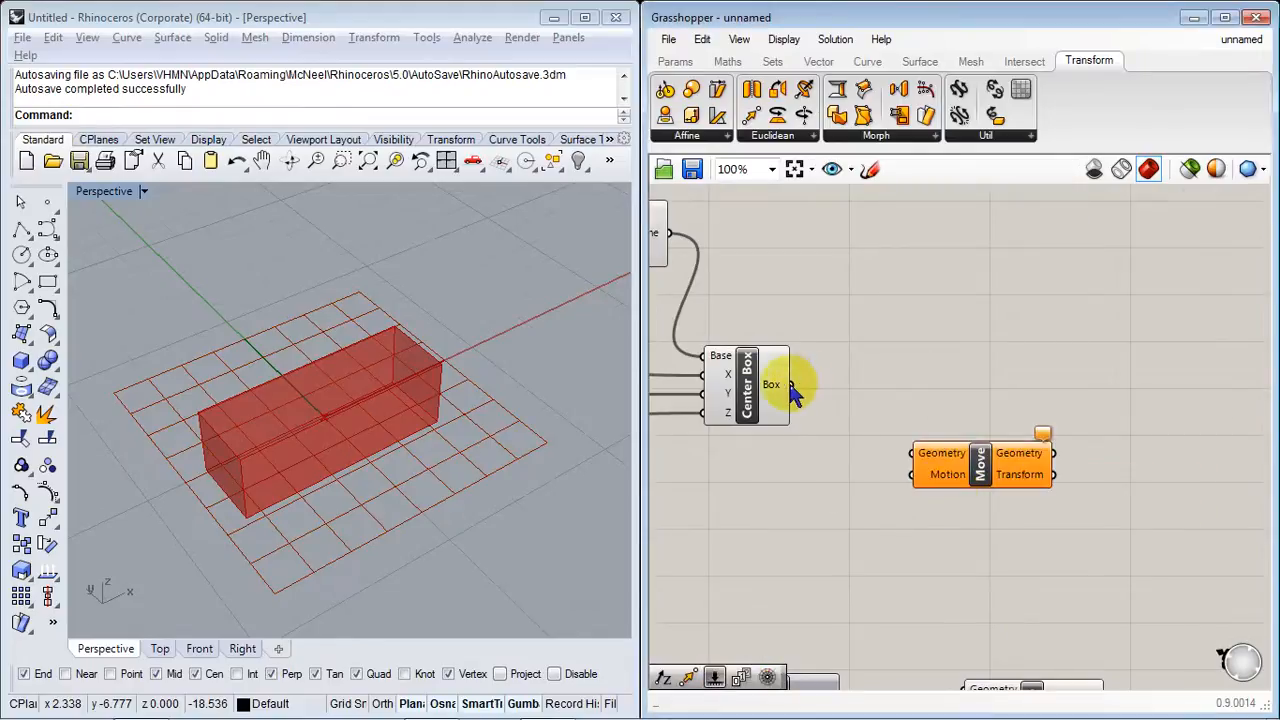
left_click_drag(790, 390, 897, 459)
left_click_drag(995, 478, 1011, 532)
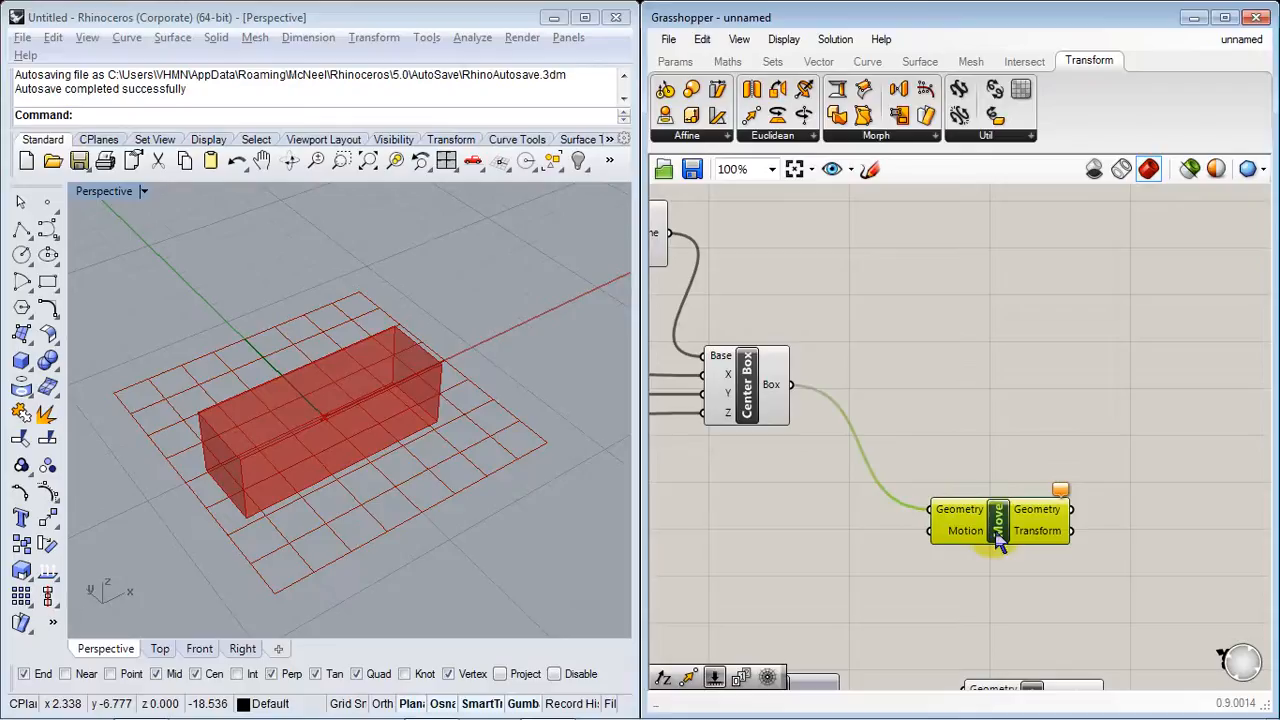
Step: Add a Unit X vector and connect its output to Move's Motion input
right_click_drag(905, 585, 1094, 497)
scroll(466, 462, "down", 6)
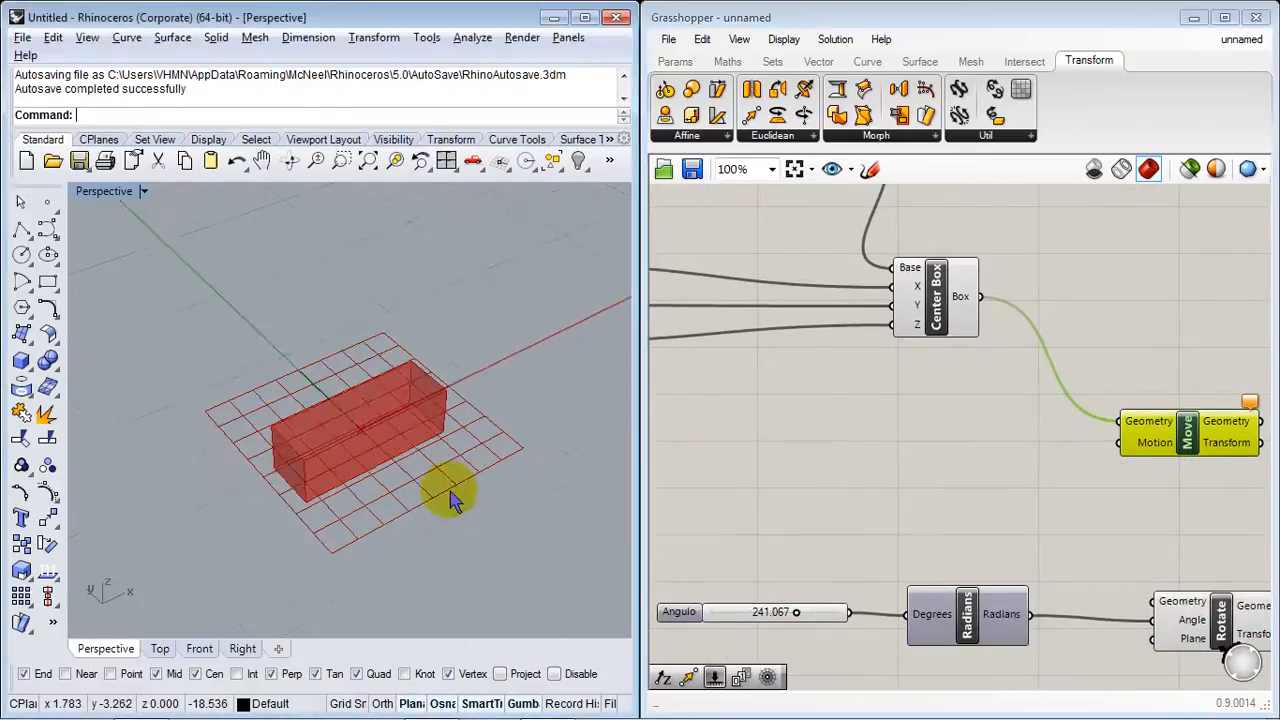
double_click(990, 463)
type("x")
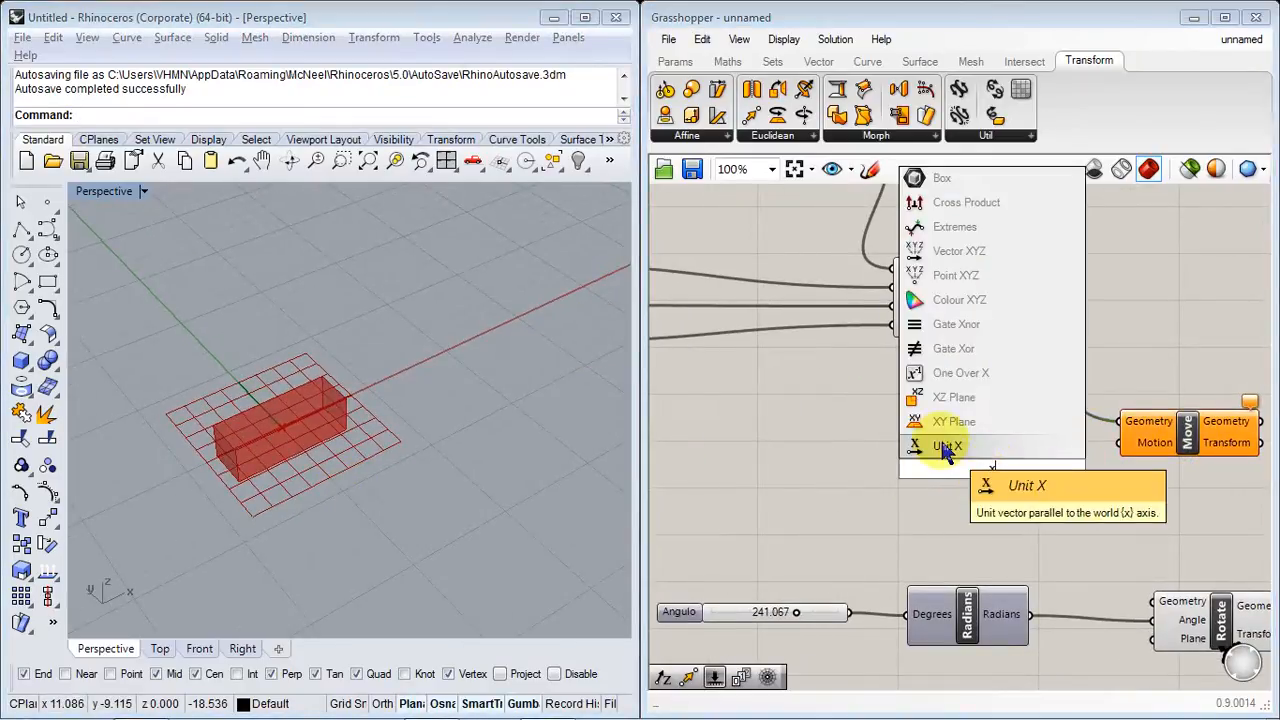
left_click(946, 448)
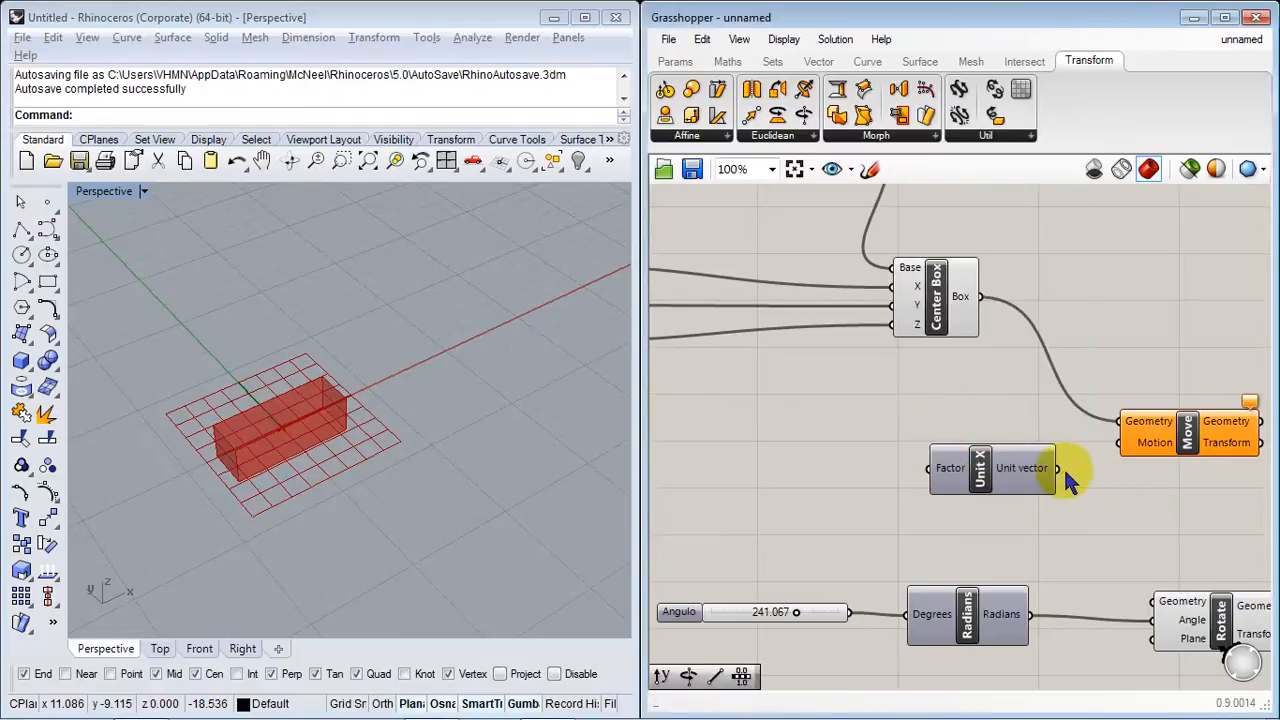
left_click_drag(1122, 452, 1120, 446)
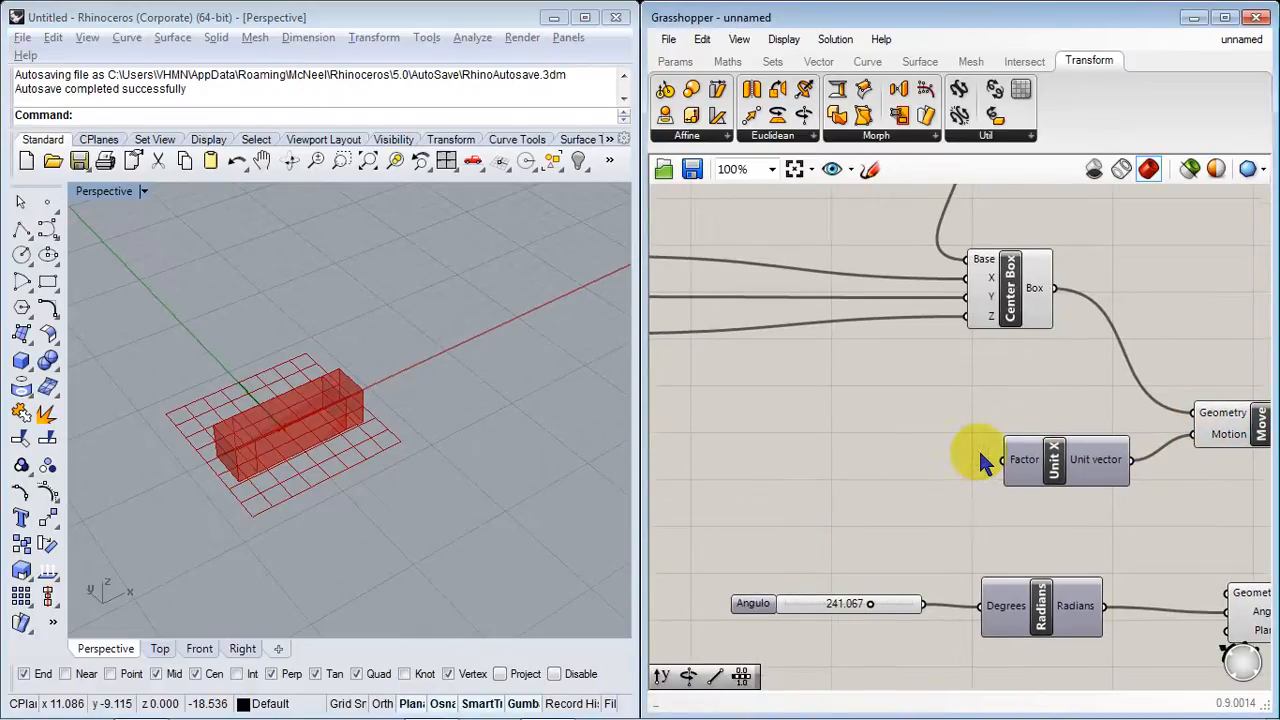
Step: Add a Number Slider ahead of Unit X's Factor input
right_click_drag(868, 460, 948, 452)
double_click(833, 473)
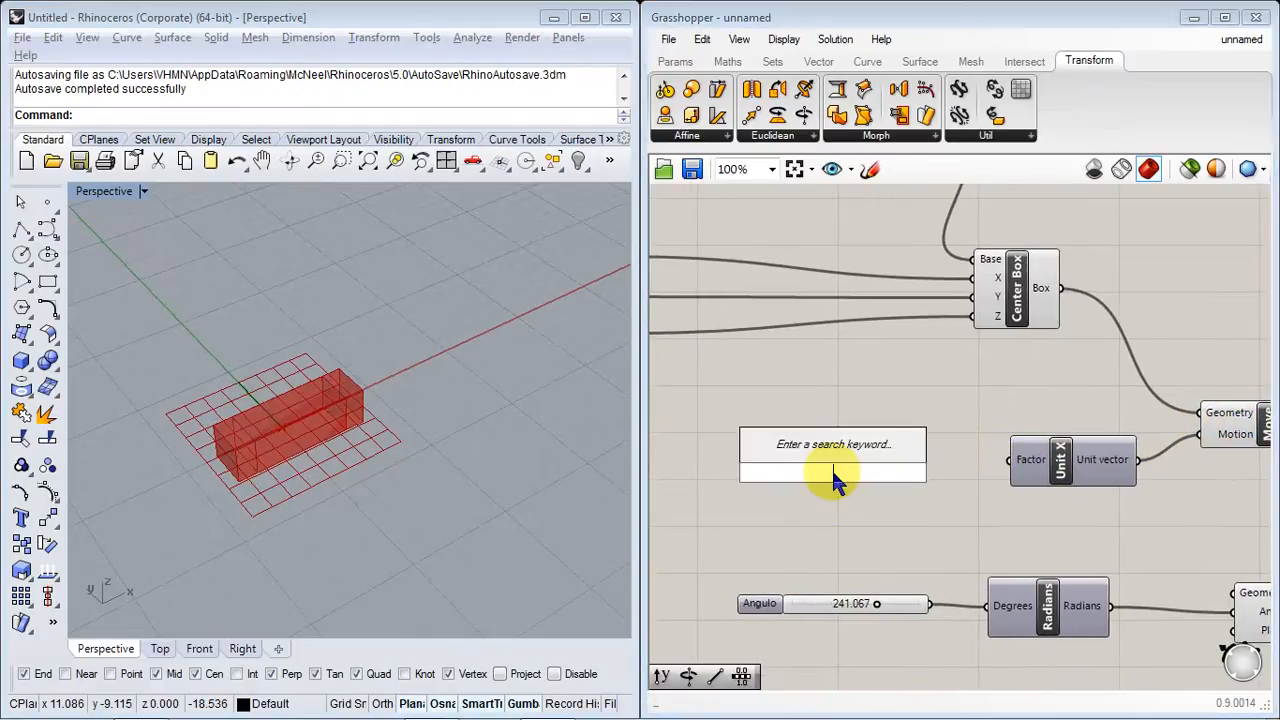
type("number")
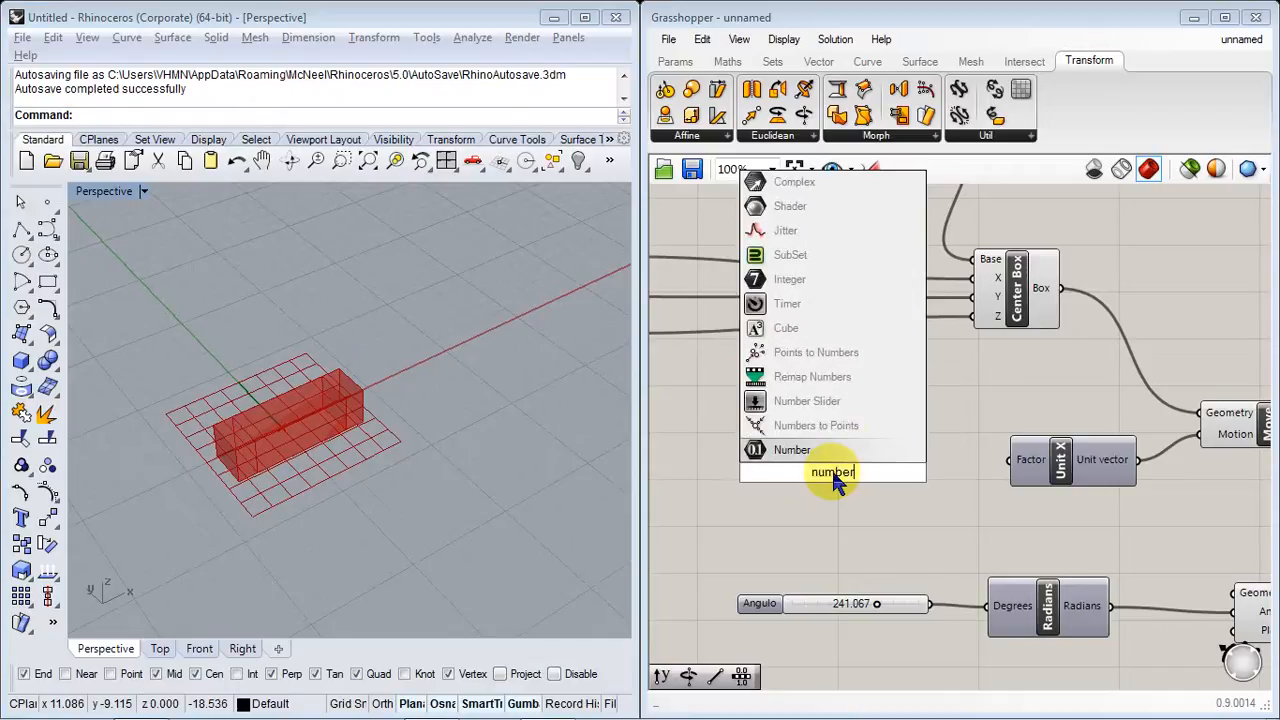
left_click(846, 416)
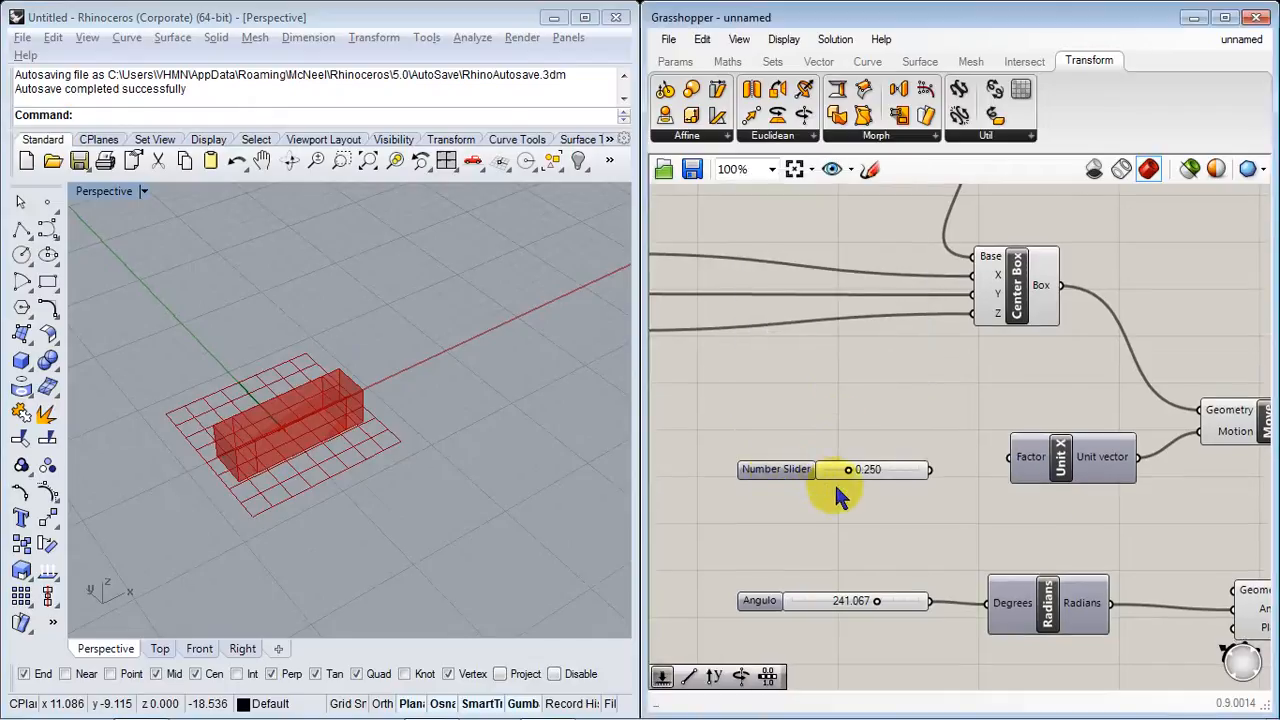
Step: Name the new slider Factor and set its domain from -20 to 20
right_click(768, 468)
left_click(827, 562)
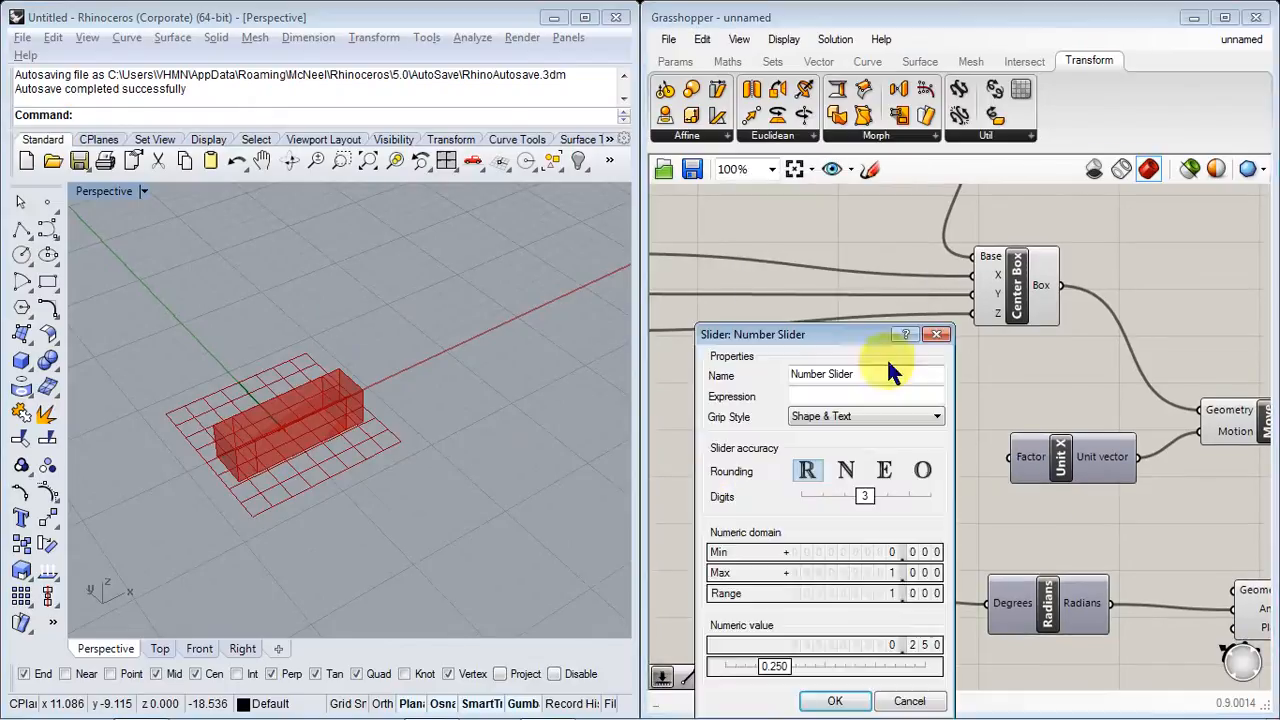
left_click_drag(872, 381, 737, 371)
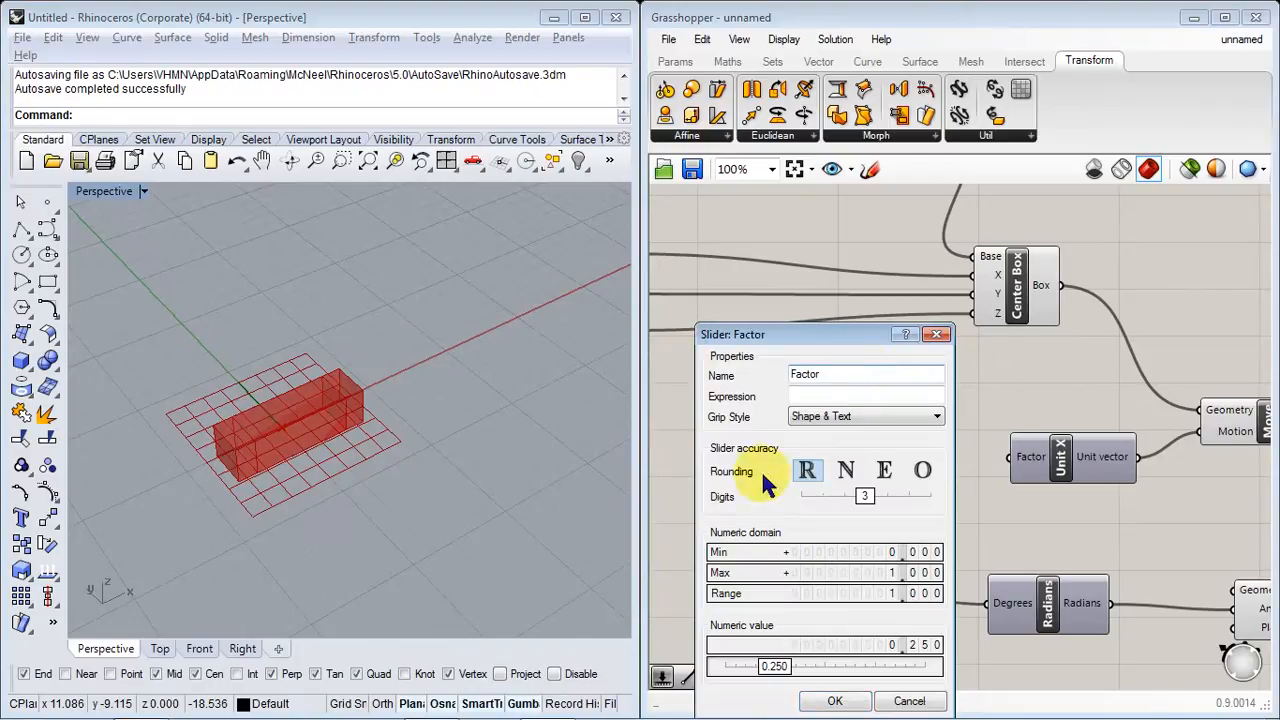
double_click(870, 560)
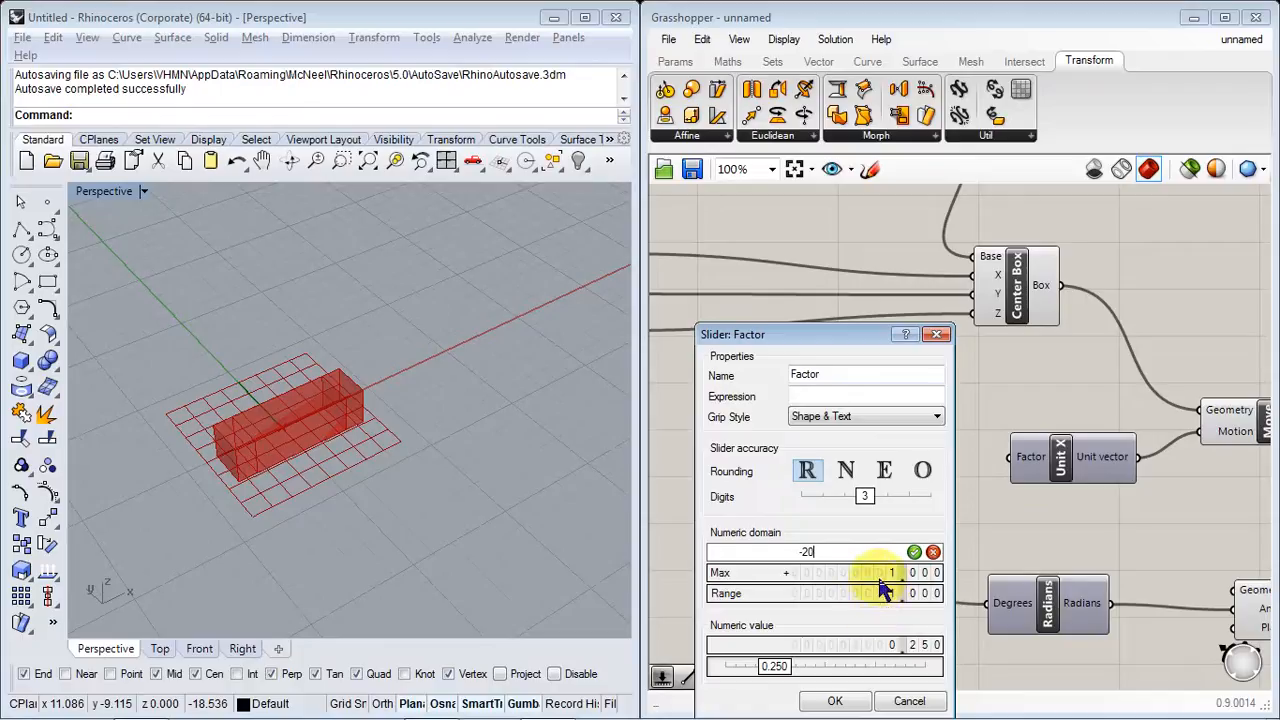
key("Return")
double_click(884, 574)
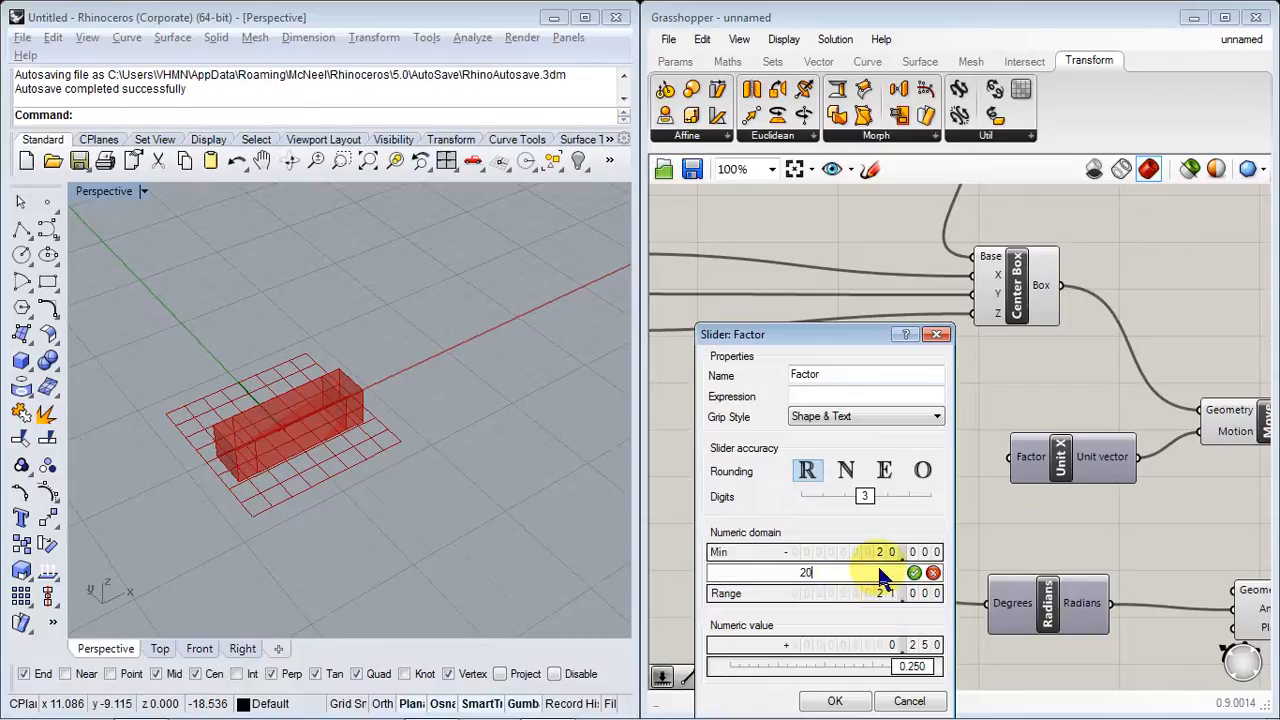
left_click(836, 701)
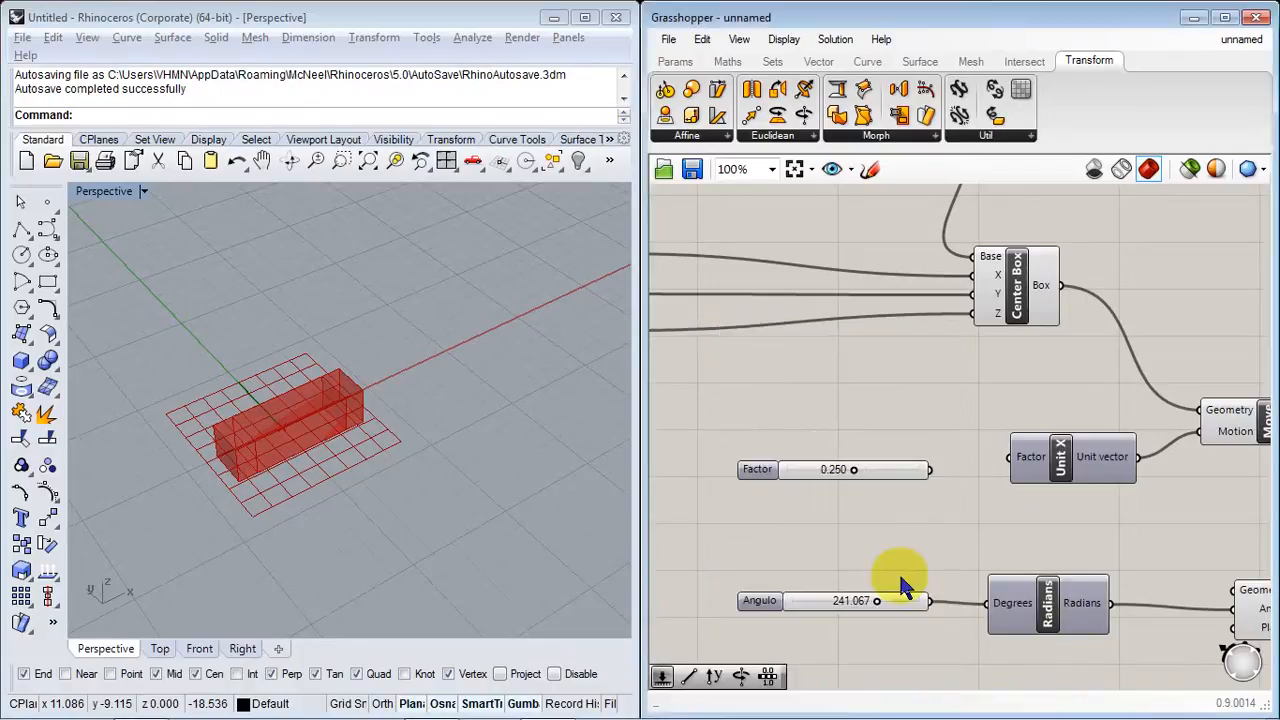
Step: Feed the Factor slider into Unit X and set it to 10.821 to shift the box copy along X
left_click_drag(937, 472, 1008, 458)
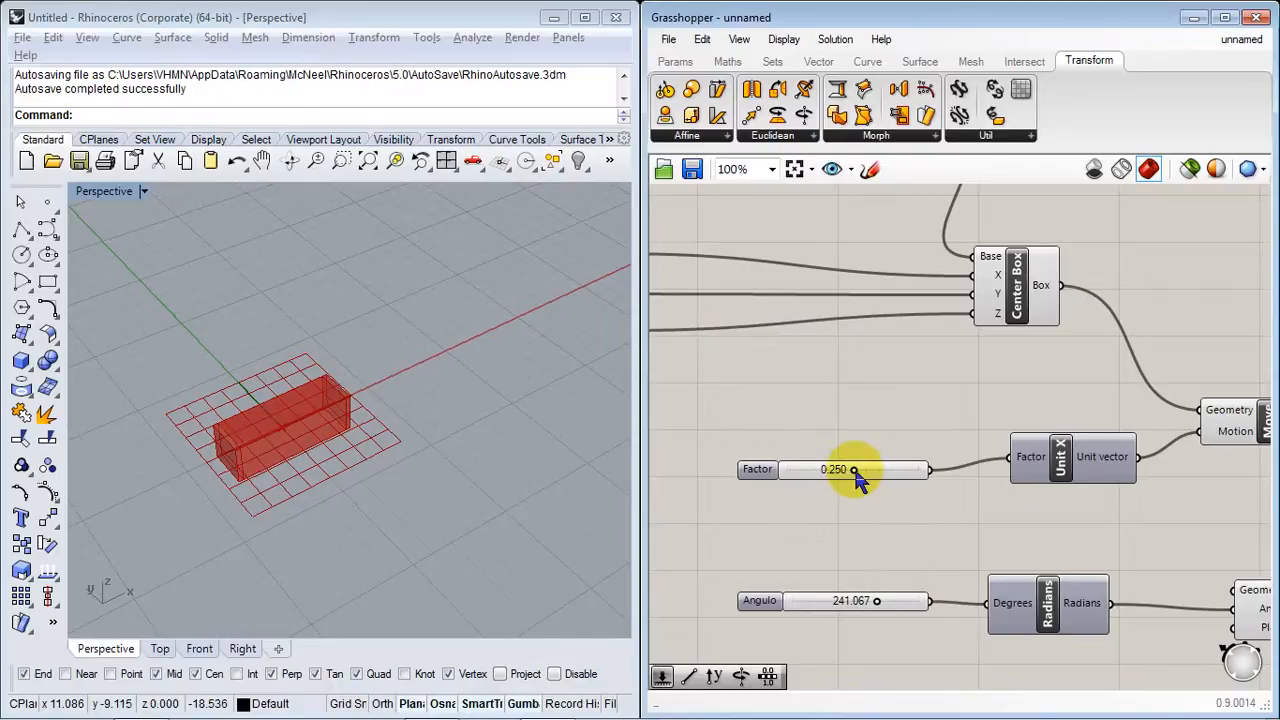
left_click_drag(868, 476, 889, 469)
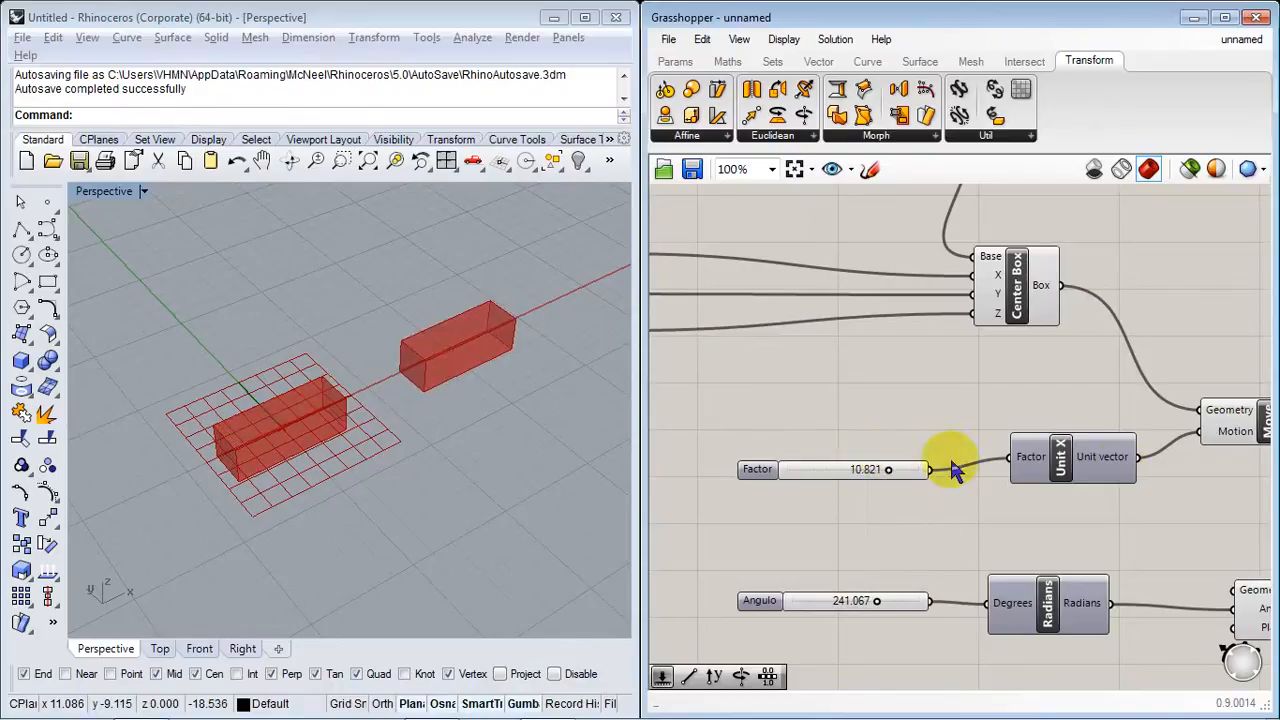
Step: Raise Move above Unit X and shift the Angulo, Radians and Rotate chain sideways to space out the definition
right_click_drag(1121, 478, 800, 420)
left_click_drag(956, 362, 927, 312)
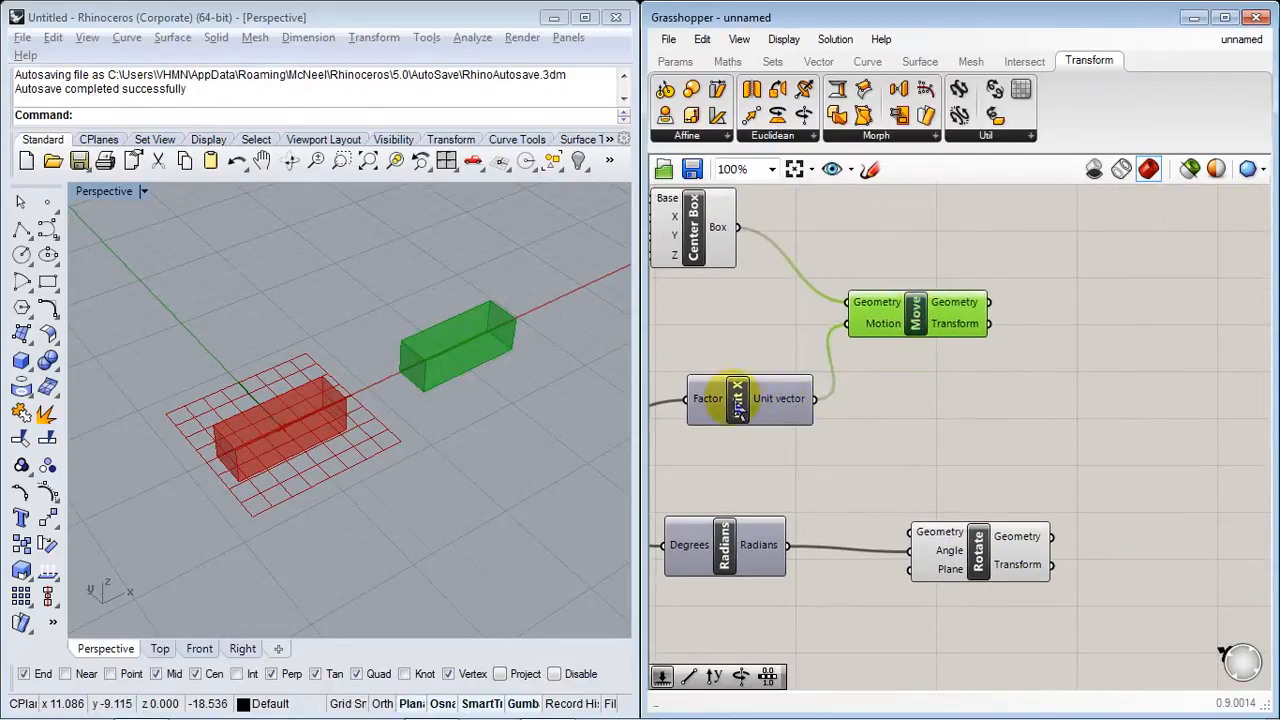
right_click_drag(918, 626, 960, 530)
scroll(962, 532, "down", 1)
left_click_drag(1043, 557, 693, 436)
left_click_drag(978, 492, 1090, 482)
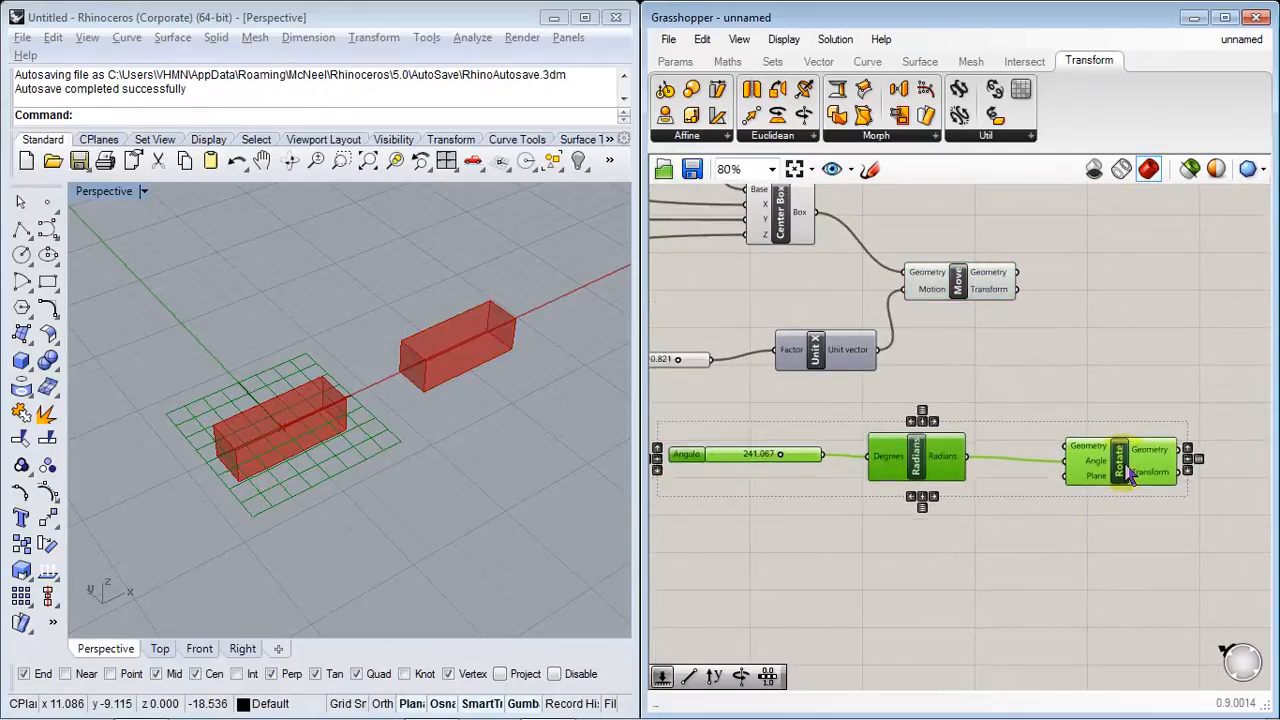
left_click(1060, 407)
Step: Connect Move's Geometry output to Rotate's Geometry input and view the rotated copy in the viewport
scroll(946, 344, "up", 1)
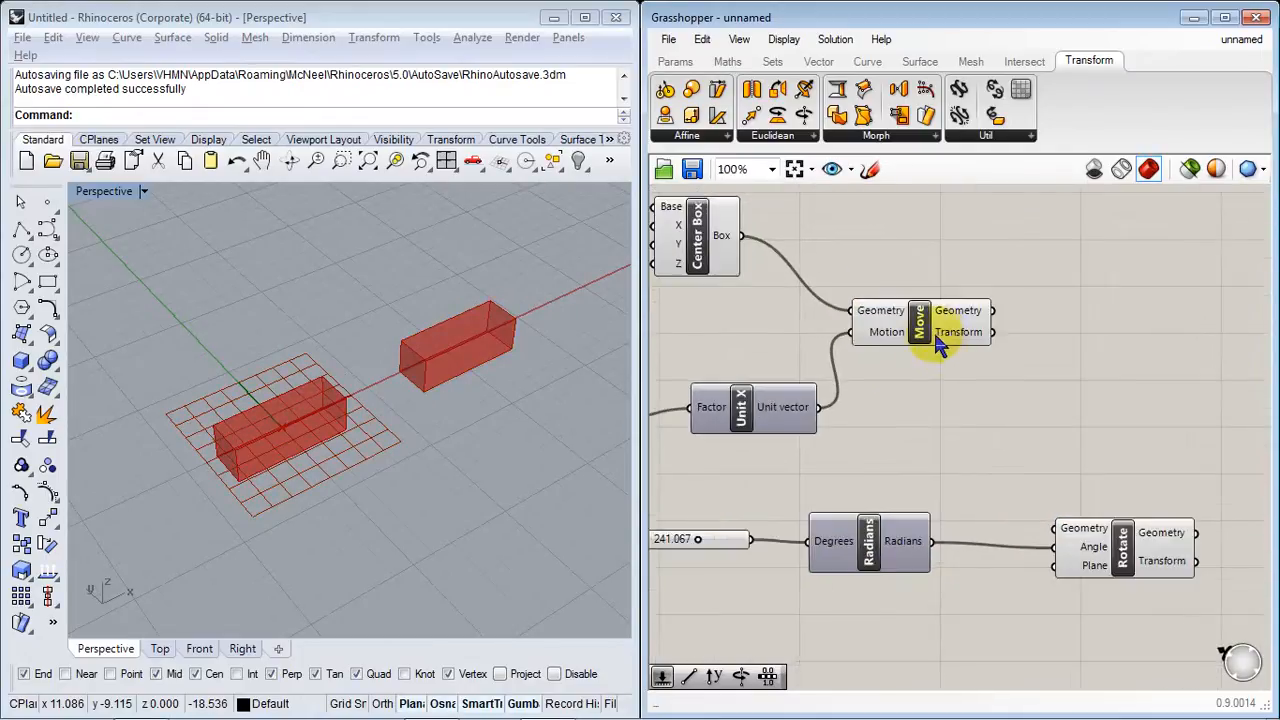
left_click(910, 330)
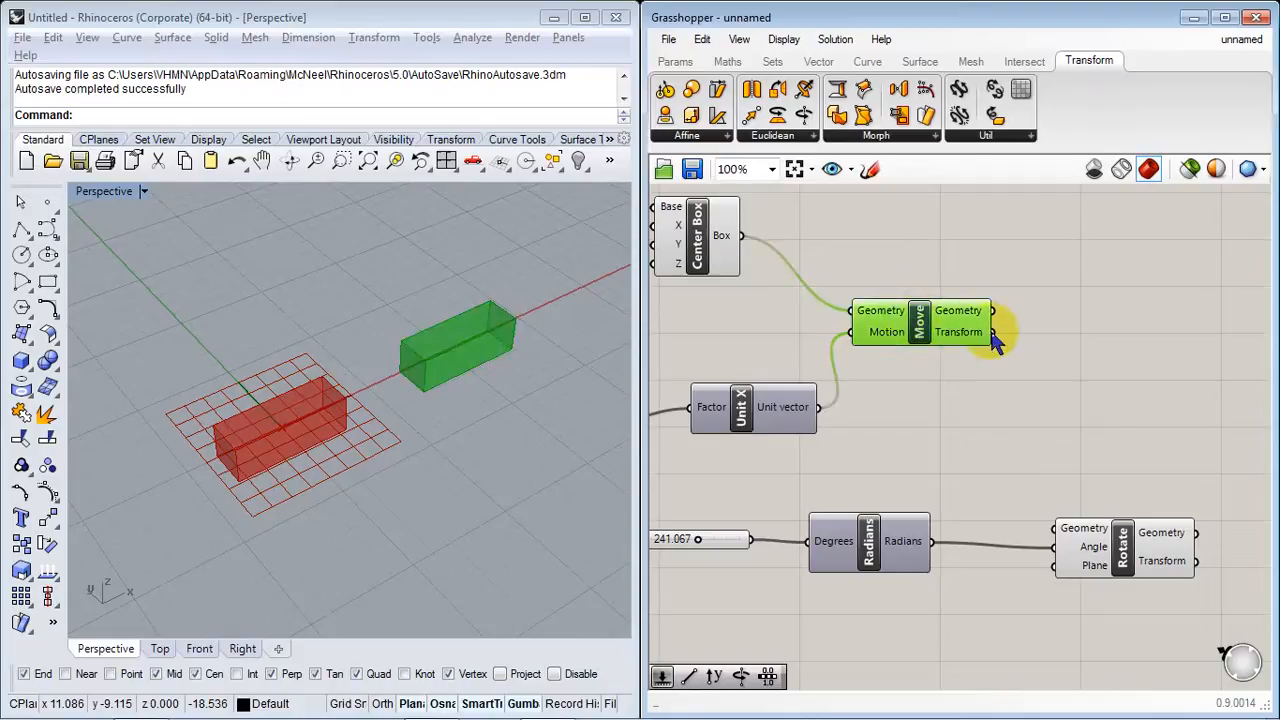
left_click_drag(997, 318, 1056, 530)
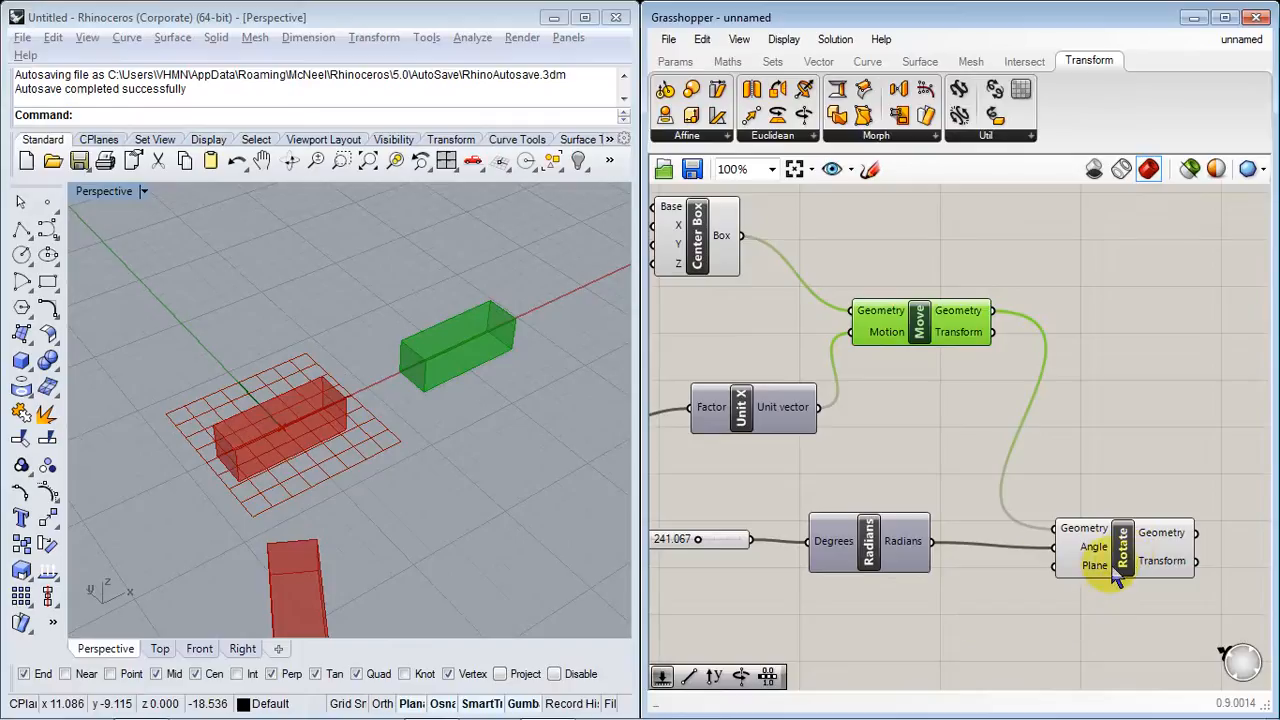
right_click_drag(1115, 580, 1077, 503)
right_click_drag(637, 523, 468, 467)
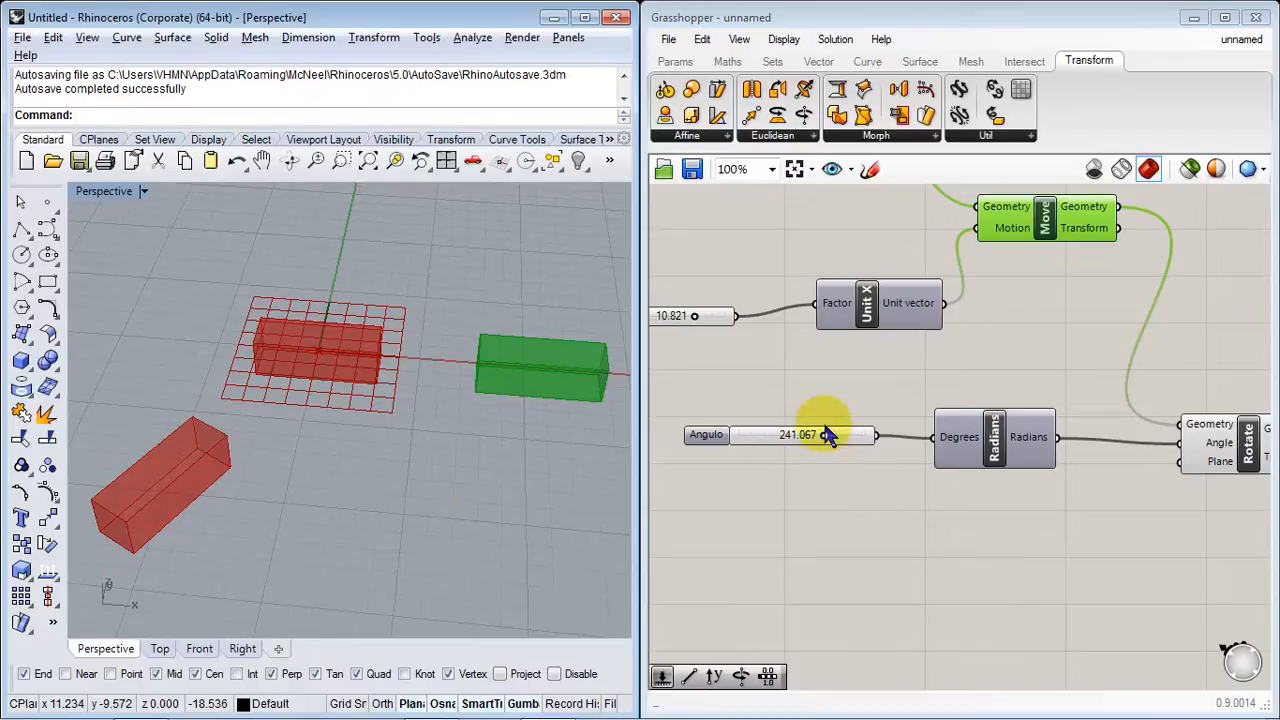
Step: Highlight Center Box, Move and Rotate in turn to match each with its box, and examine Rotate's Plane input
right_click_drag(938, 388, 920, 563)
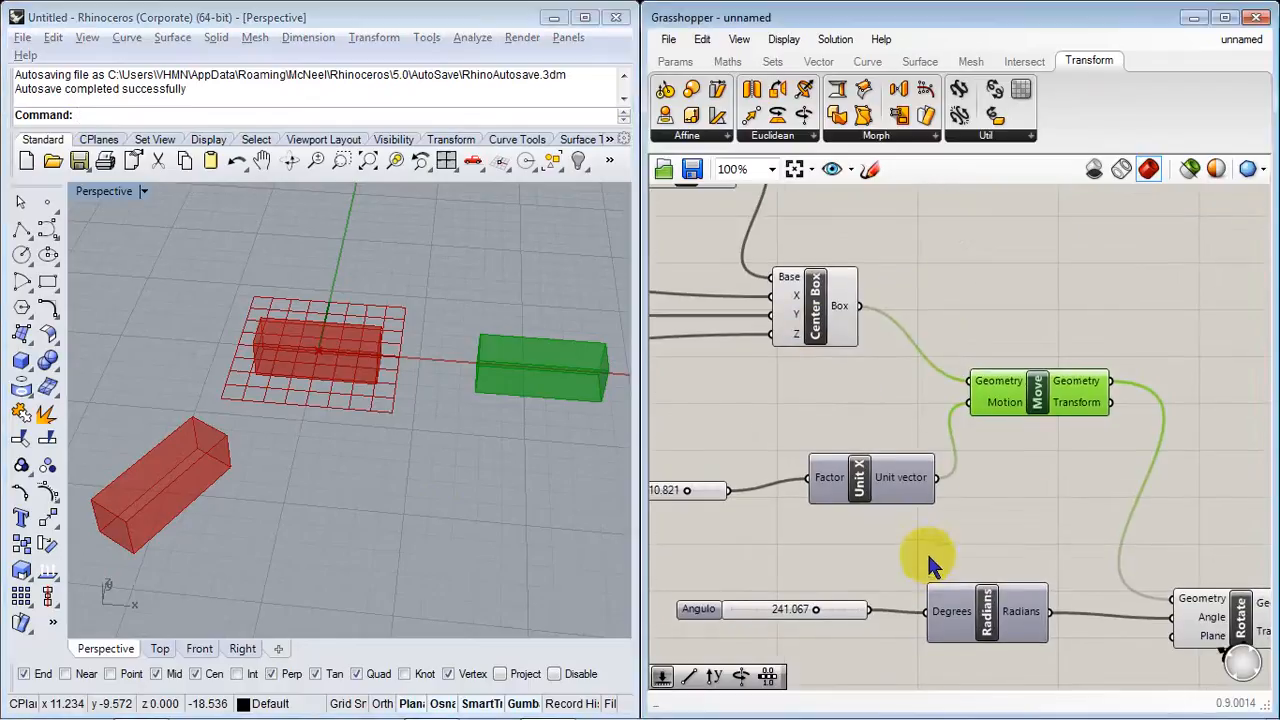
left_click(815, 330)
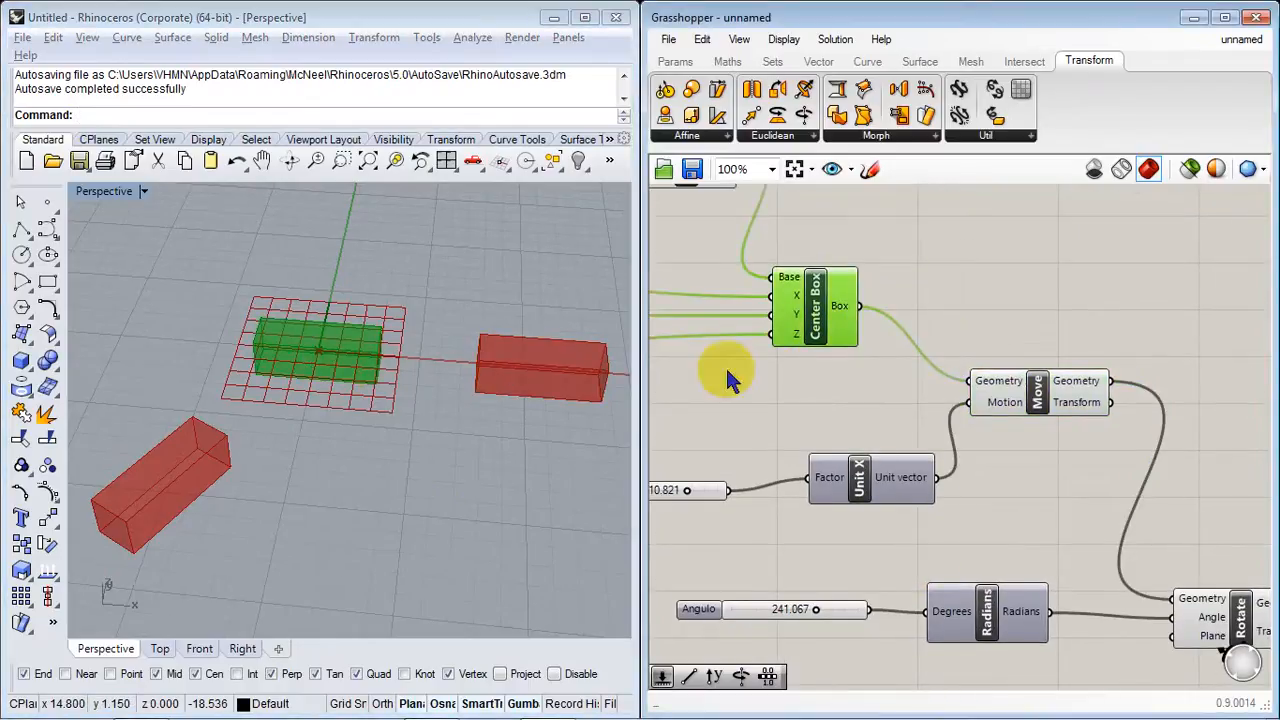
left_click(1051, 388)
right_click_drag(1054, 492, 860, 335)
left_click(1050, 476)
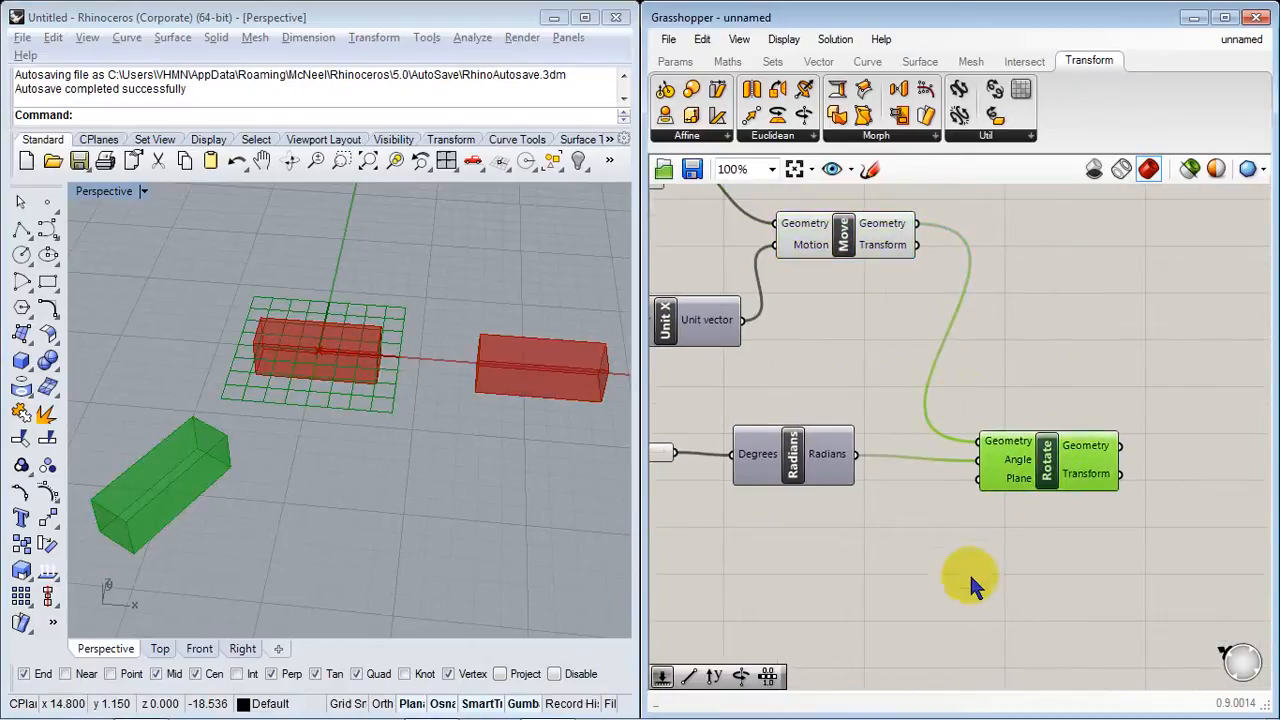
right_click_drag(970, 585, 1066, 546)
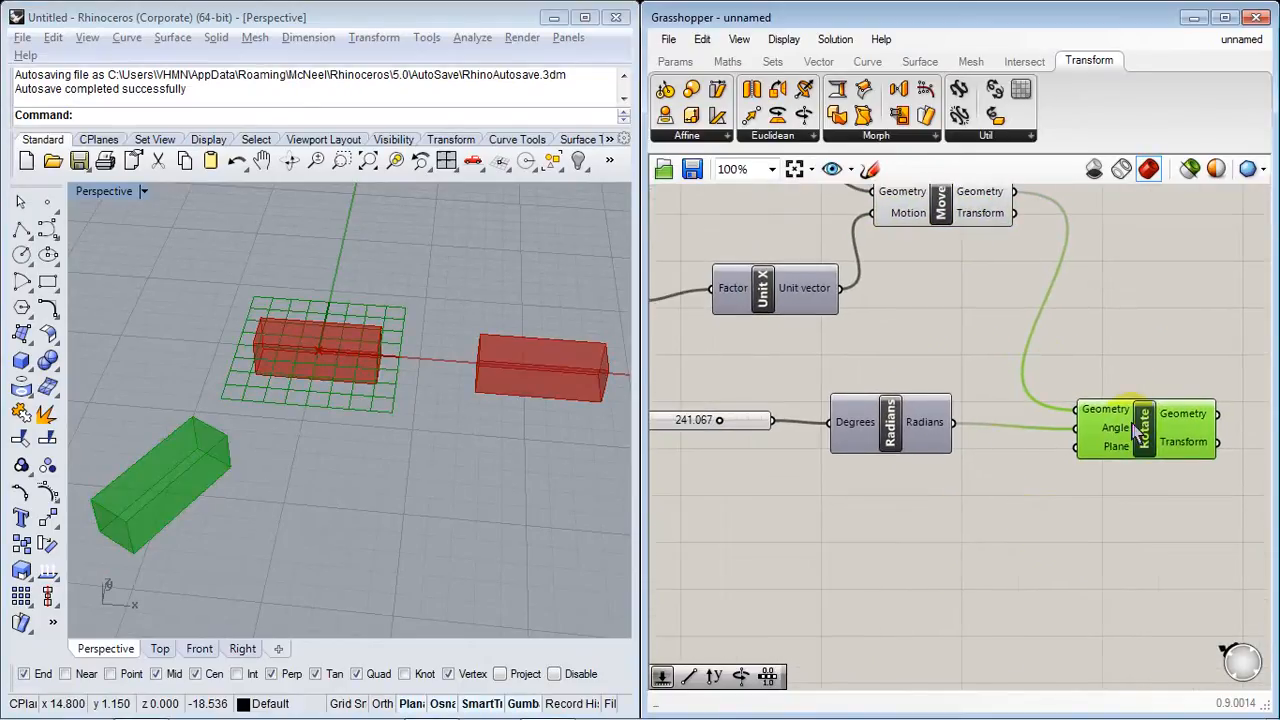
scroll(983, 414, "up", 1)
right_click_drag(1134, 430, 911, 348)
scroll(983, 414, "up", 1)
scroll(905, 354, "down", 4)
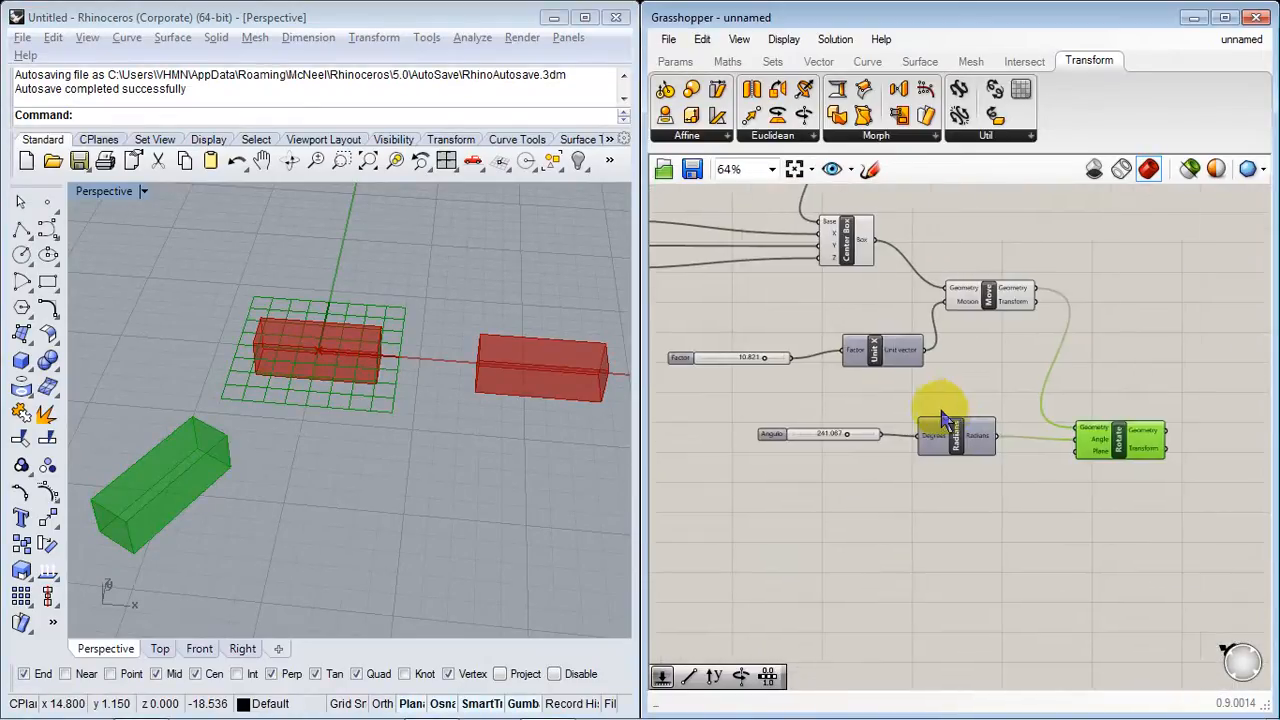
scroll(942, 420, "up", 5)
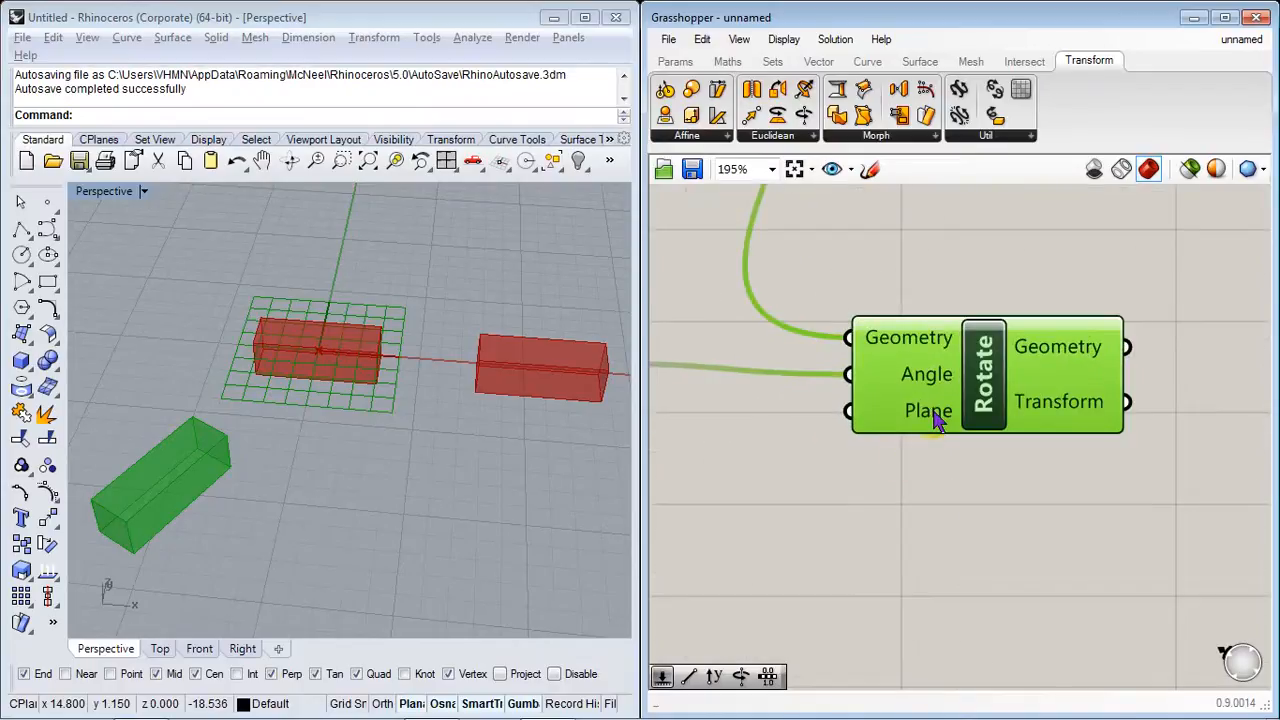
Step: Add a Volume component between Move and Rotate, clear of the wire joining them
scroll(1007, 430, "down", 2)
right_click_drag(1007, 430, 1225, 548)
mouse_move(912, 495)
left_mouse_down()
mouse_move(971, 482)
mouse_move(749, 449)
mouse_move(885, 490)
mouse_move(966, 494)
mouse_move(915, 492)
left_mouse_up()
right_click_drag(600, 455, 500, 375)
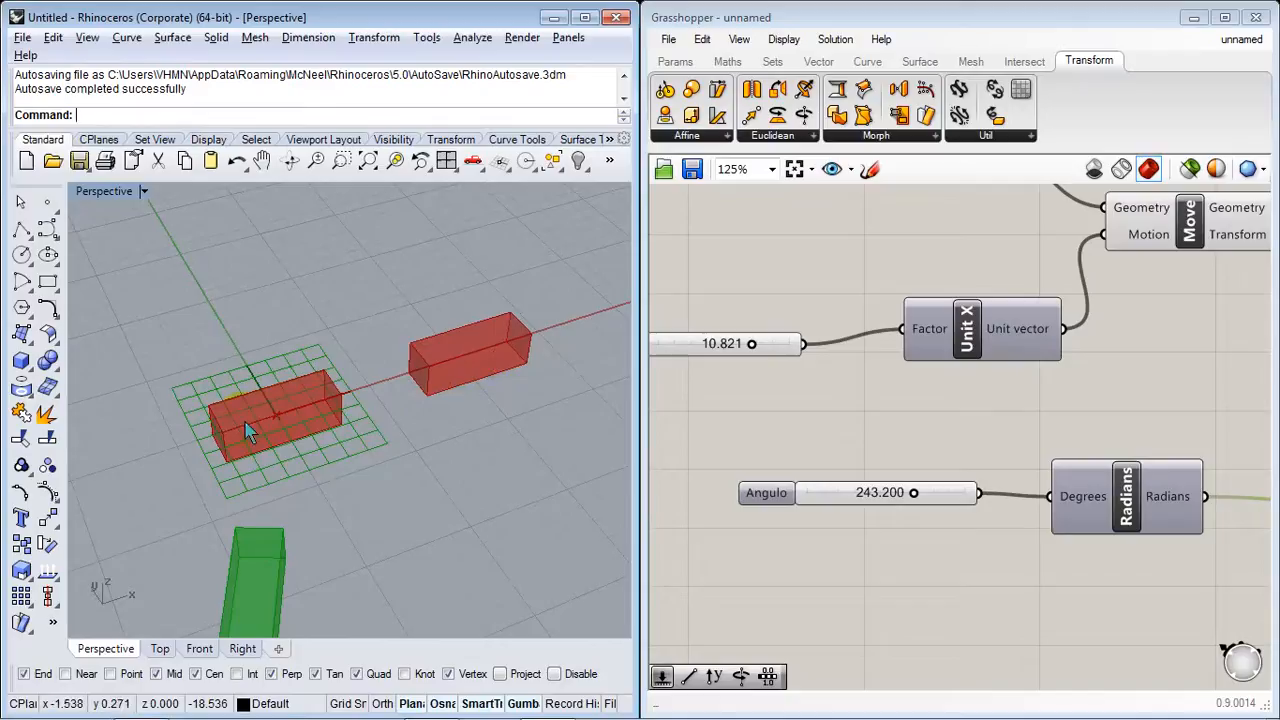
right_click_drag(1090, 433, 730, 506)
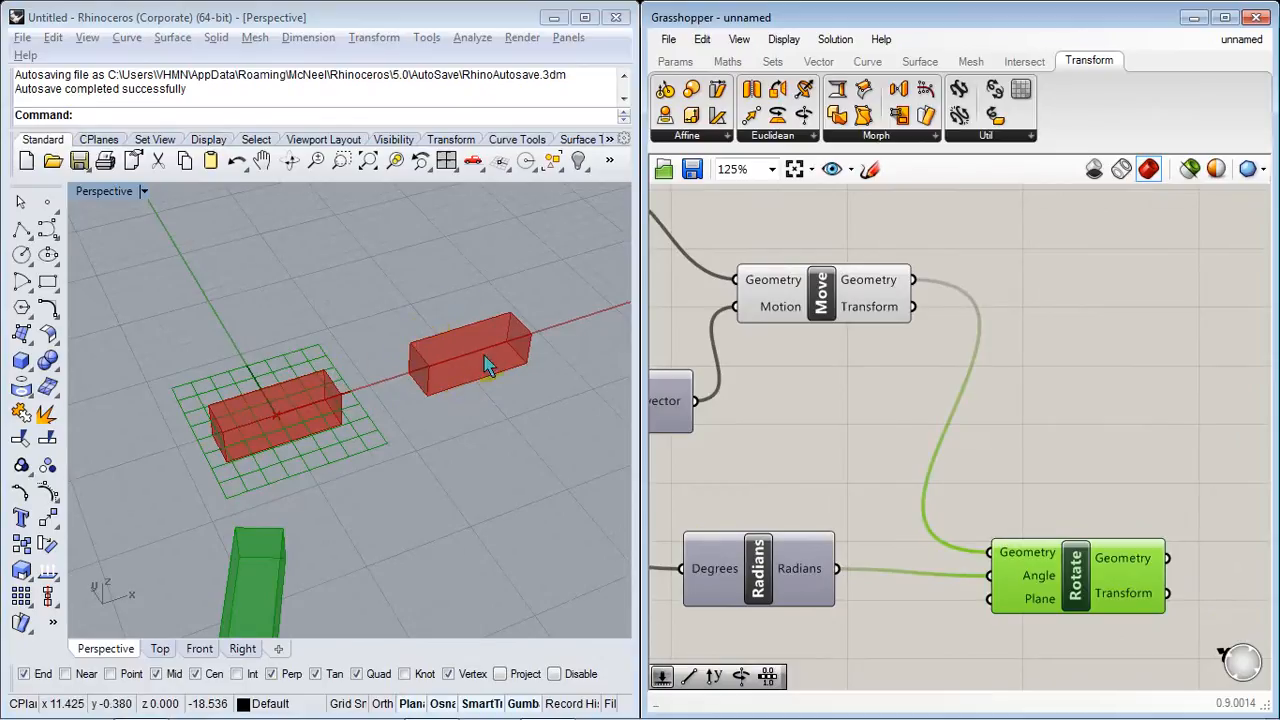
right_click_drag(922, 430, 871, 441)
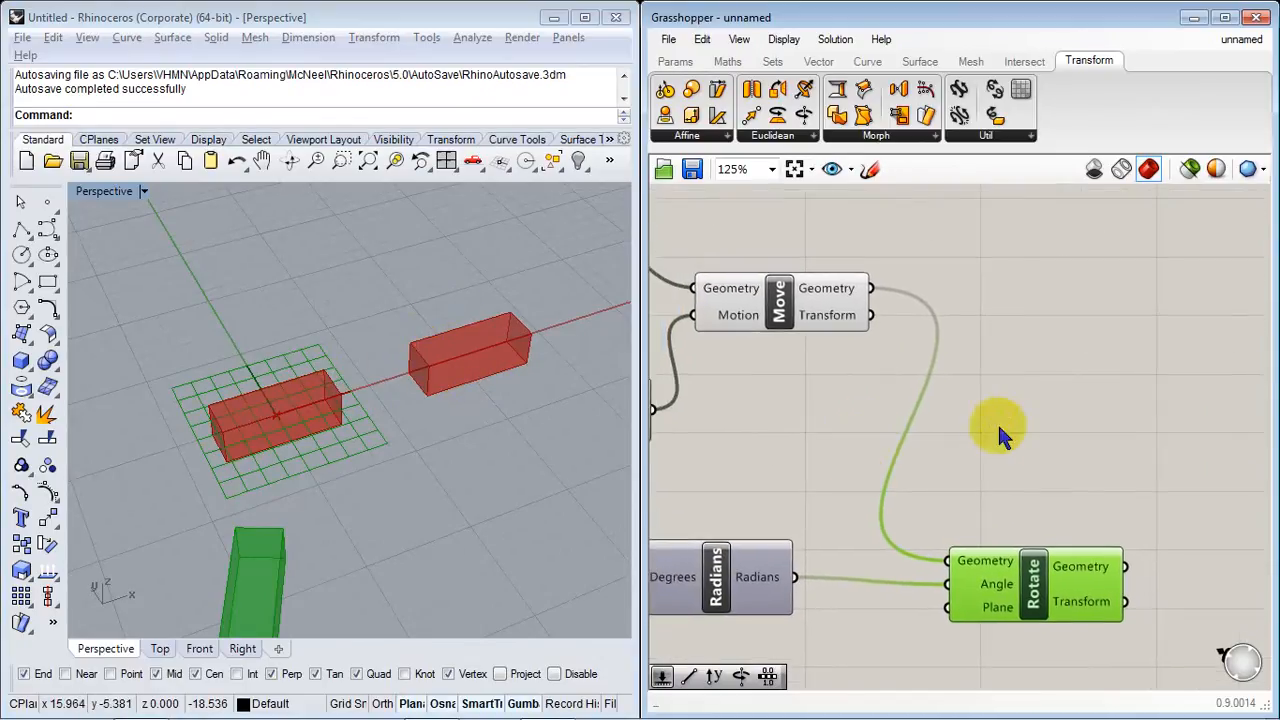
left_click(1027, 140)
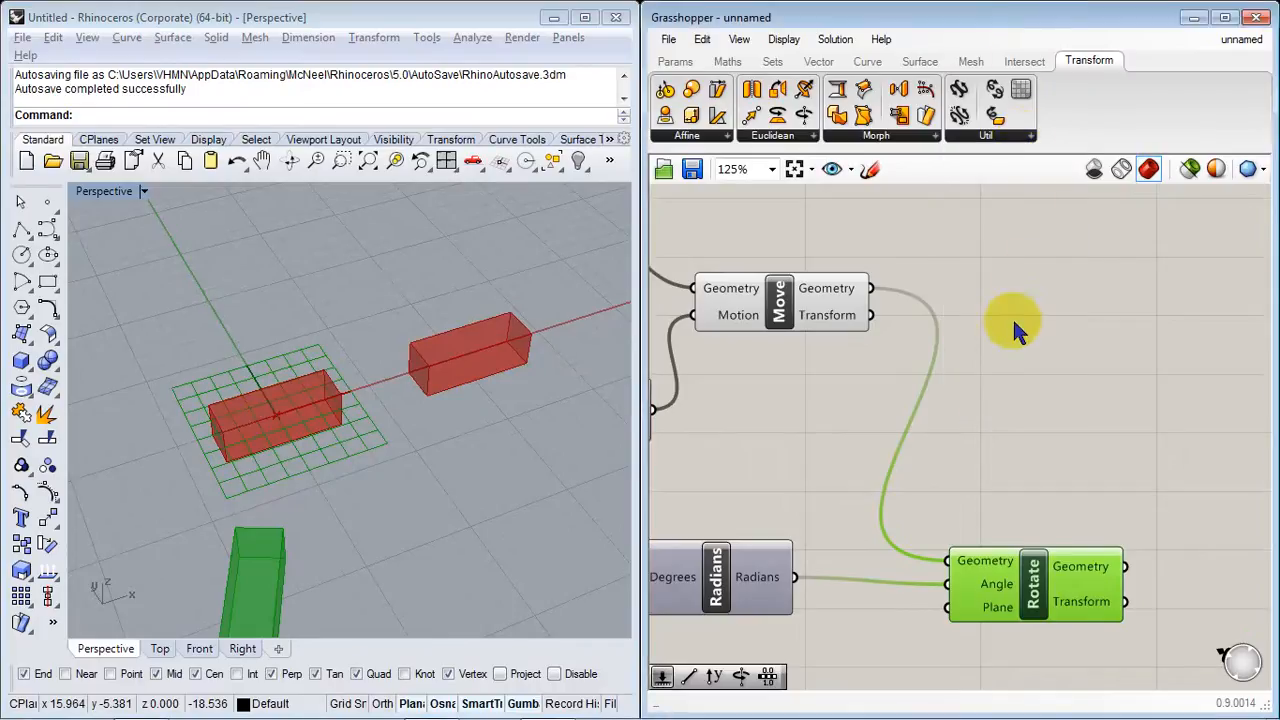
double_click(998, 343)
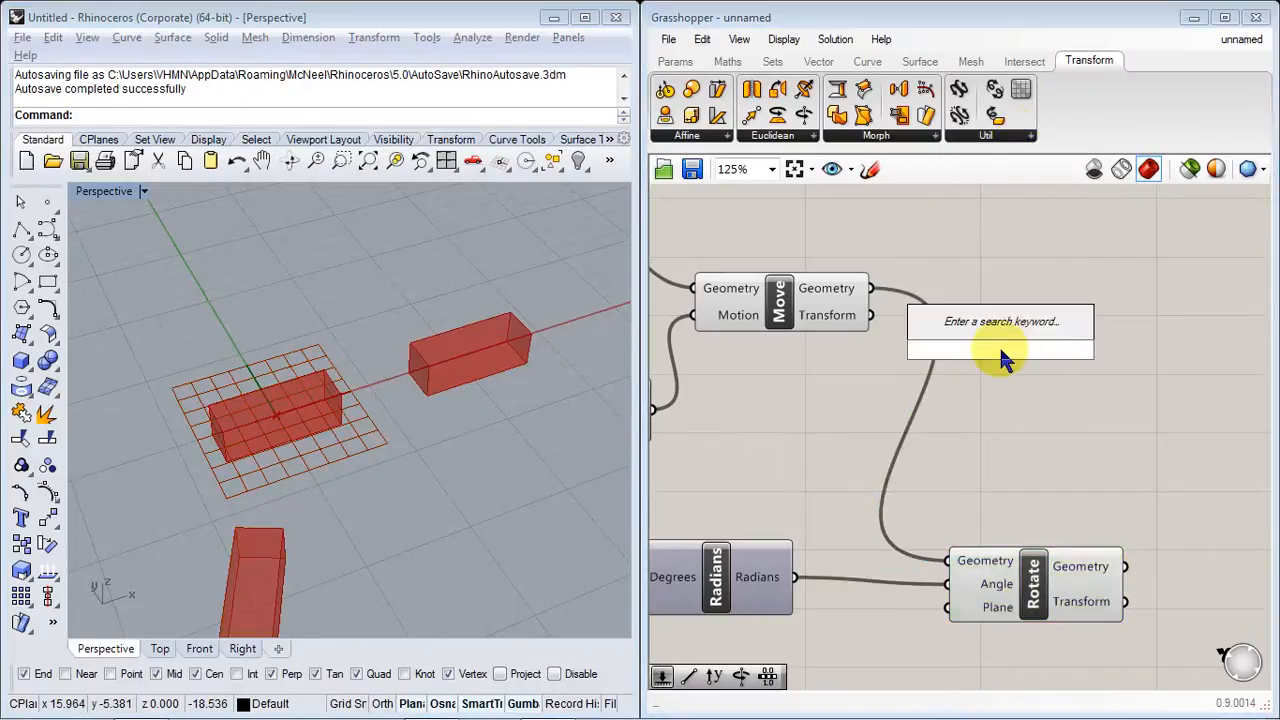
type("vol")
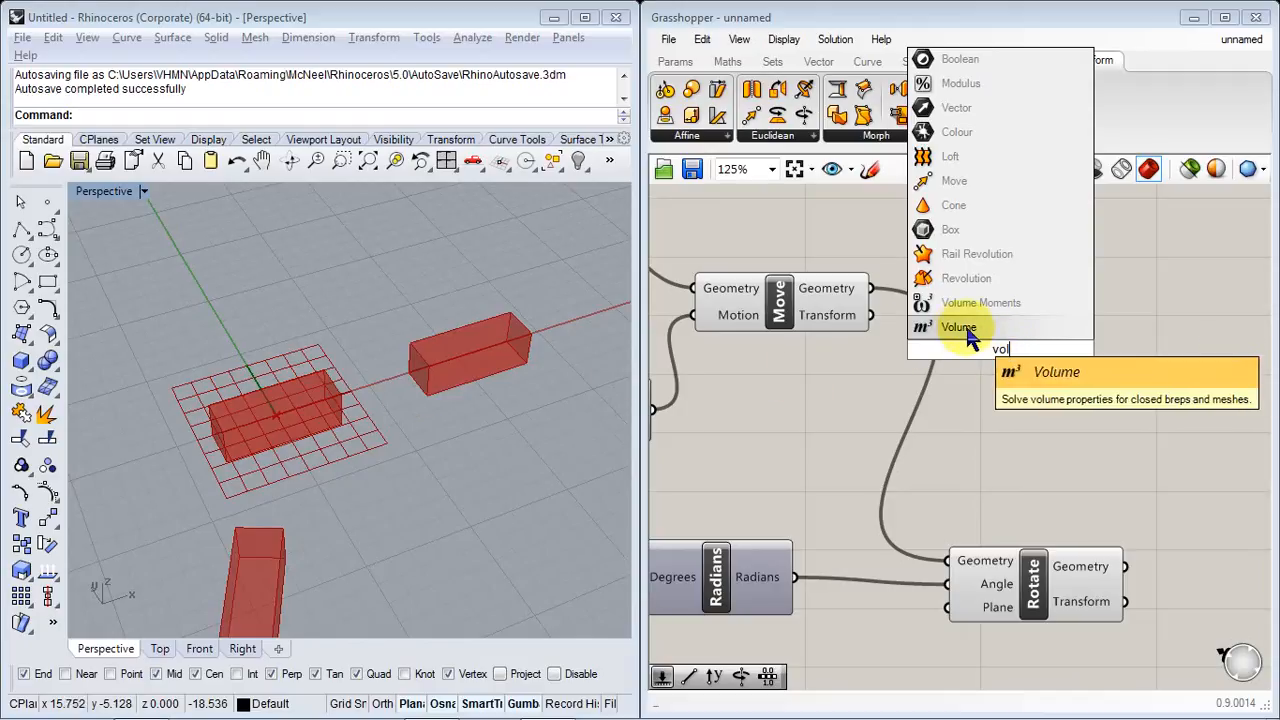
left_click(968, 334)
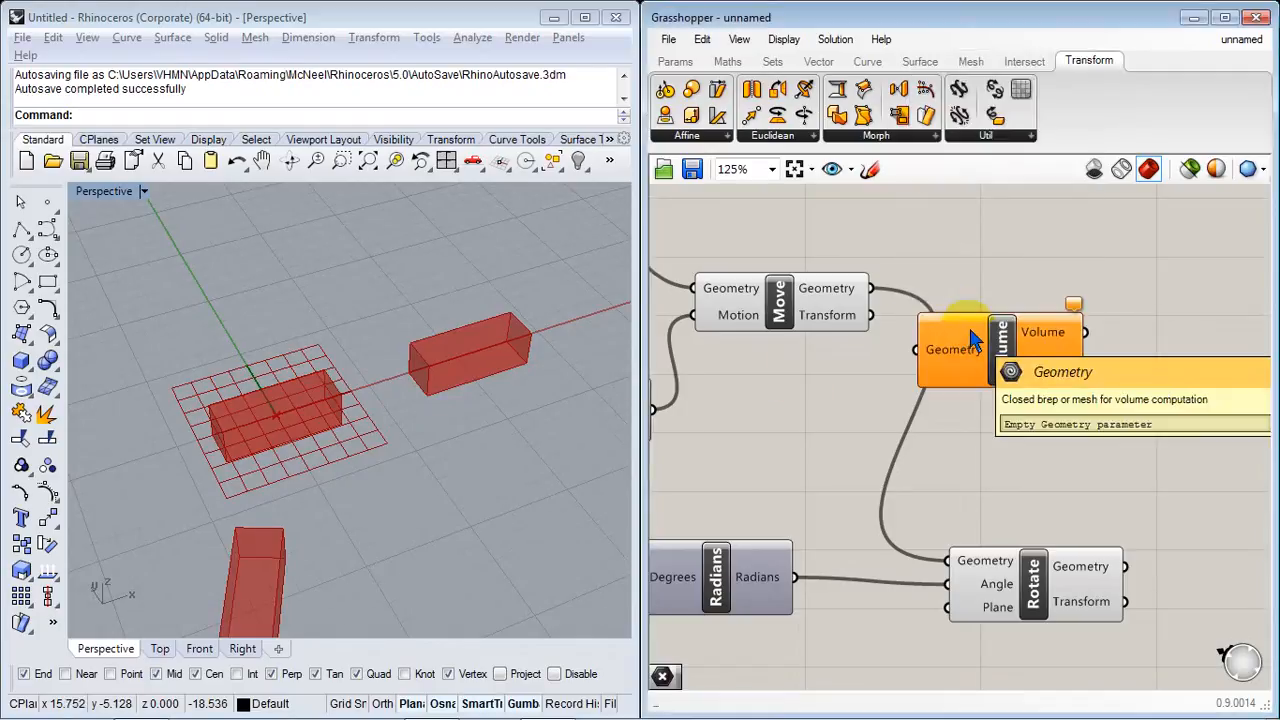
left_click_drag(1003, 366, 1040, 408)
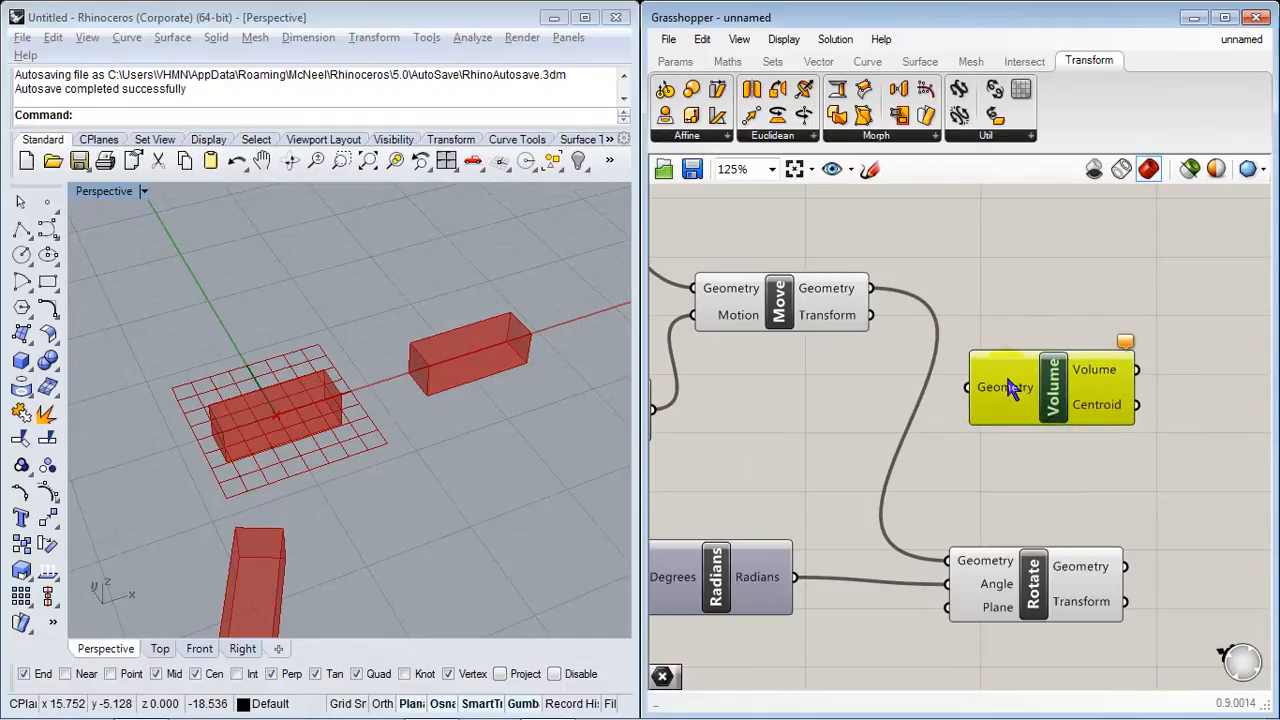
Step: Connect Move's Geometry output to Volume, and feed Volume's Centroid into Rotate's Plane input
left_click_drag(873, 292, 946, 330)
right_click_drag(1011, 460, 898, 320)
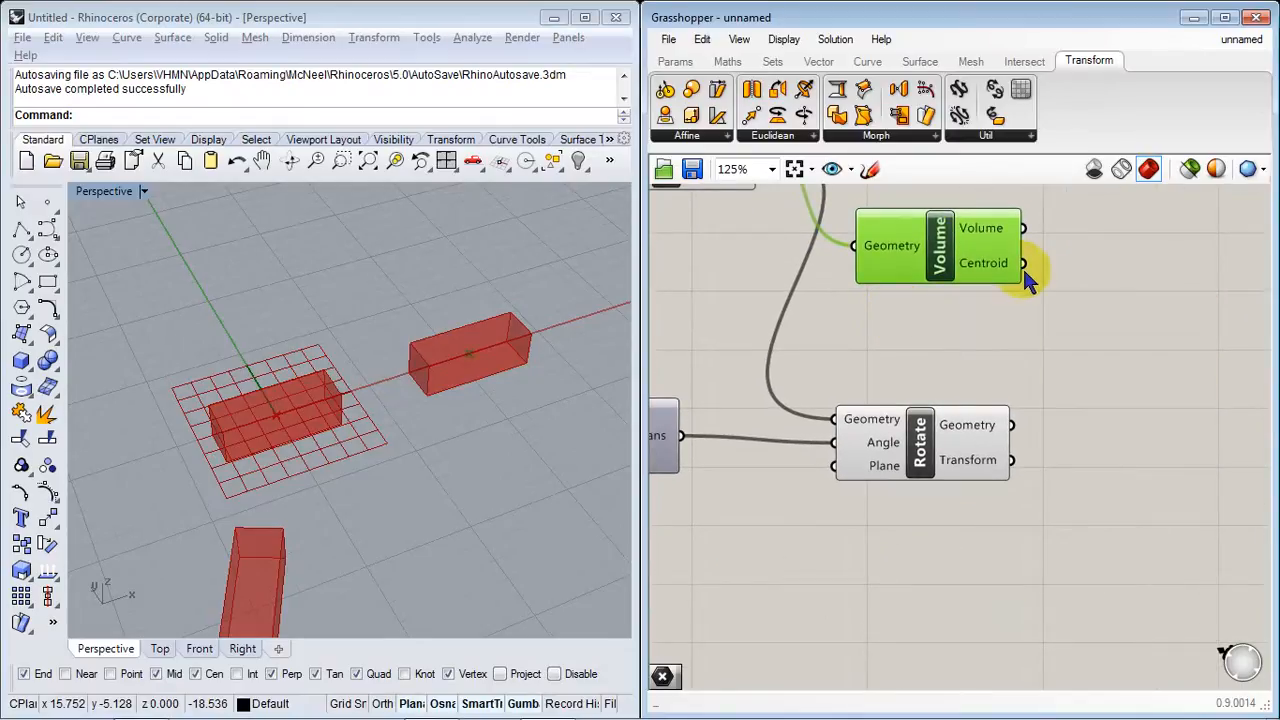
left_click_drag(1050, 298, 834, 466)
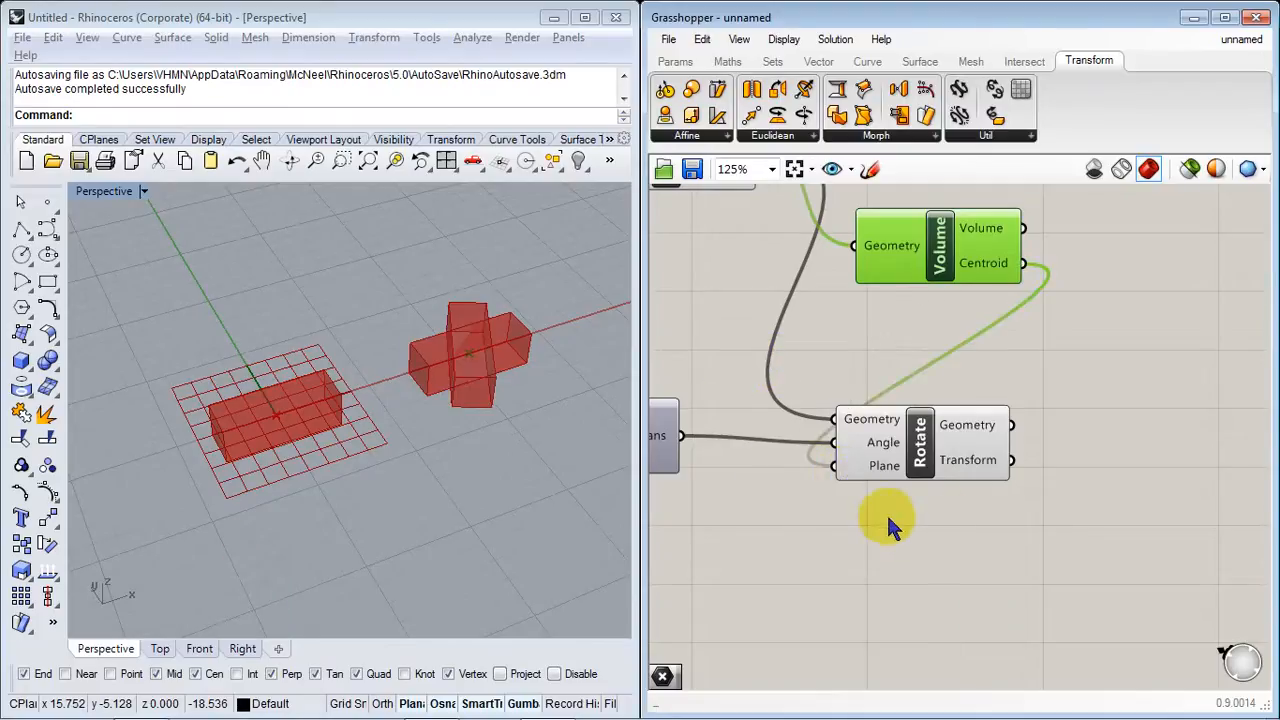
Step: Shift Rotate and the Angulo slider with Radians further along the canvas to make room around Volume
left_click_drag(916, 478, 1213, 477)
scroll(1213, 477, "down", 4)
left_click_drag(1023, 457, 832, 386)
left_click_drag(977, 400, 1119, 410)
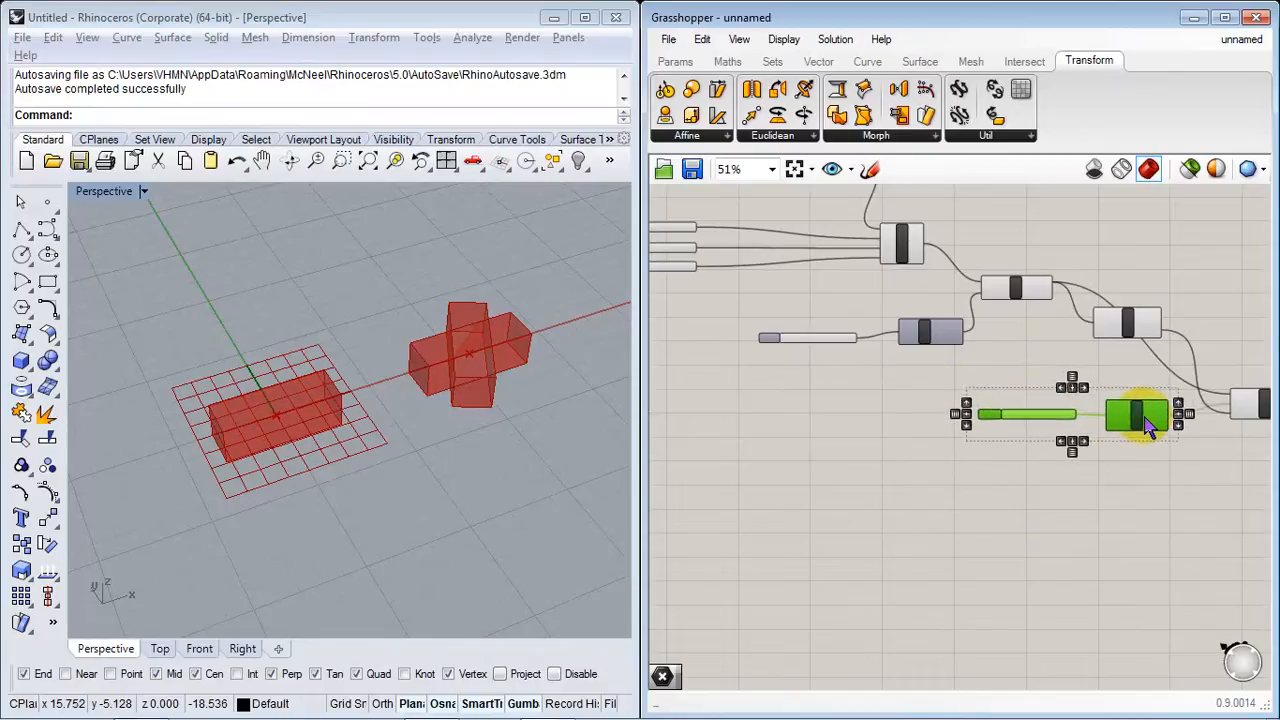
Step: Turn off the preview of the Move component and deselect the Angulo and Radians pair
scroll(1010, 565, "up", 3)
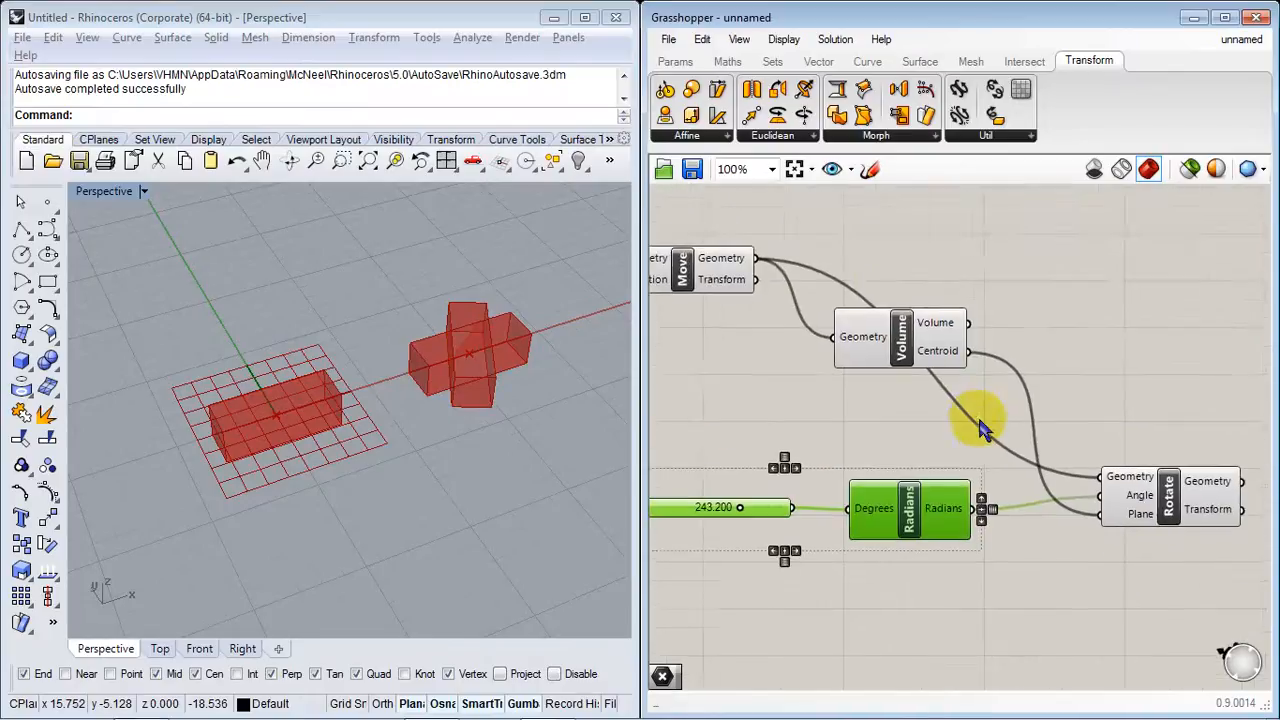
right_click_drag(867, 384, 973, 395)
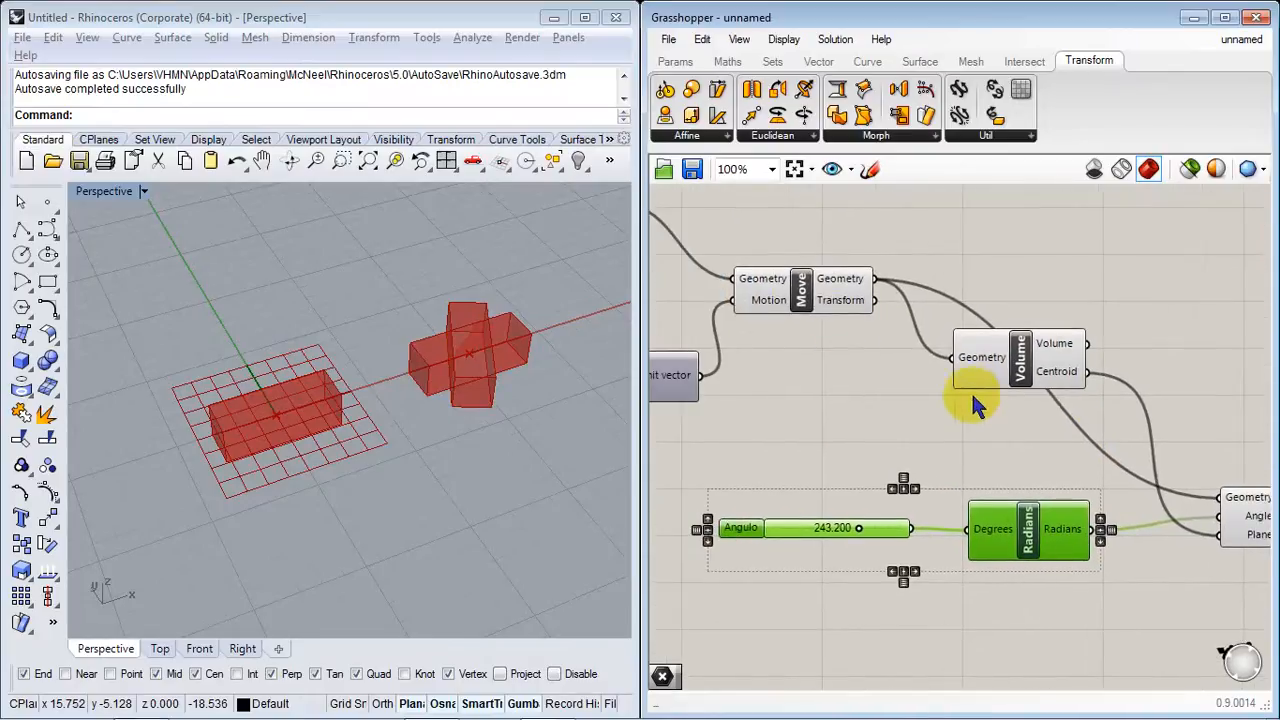
right_click(802, 296)
left_click(858, 324)
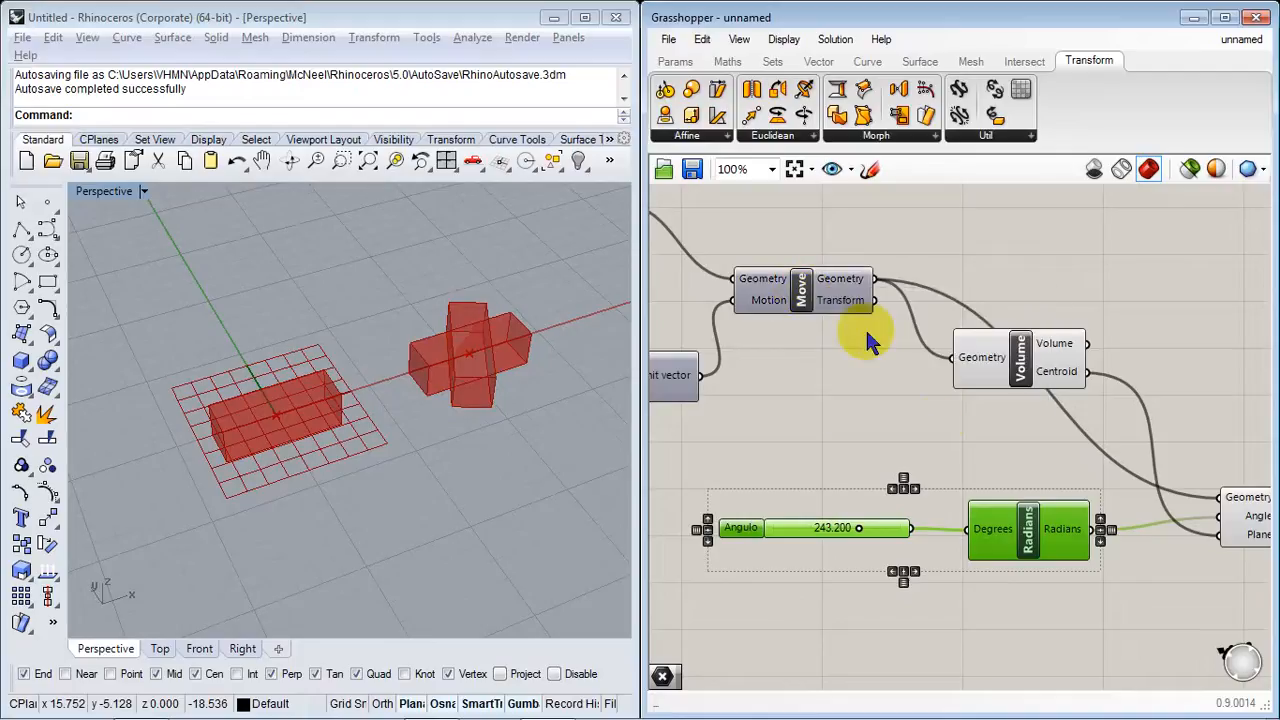
left_click(805, 615)
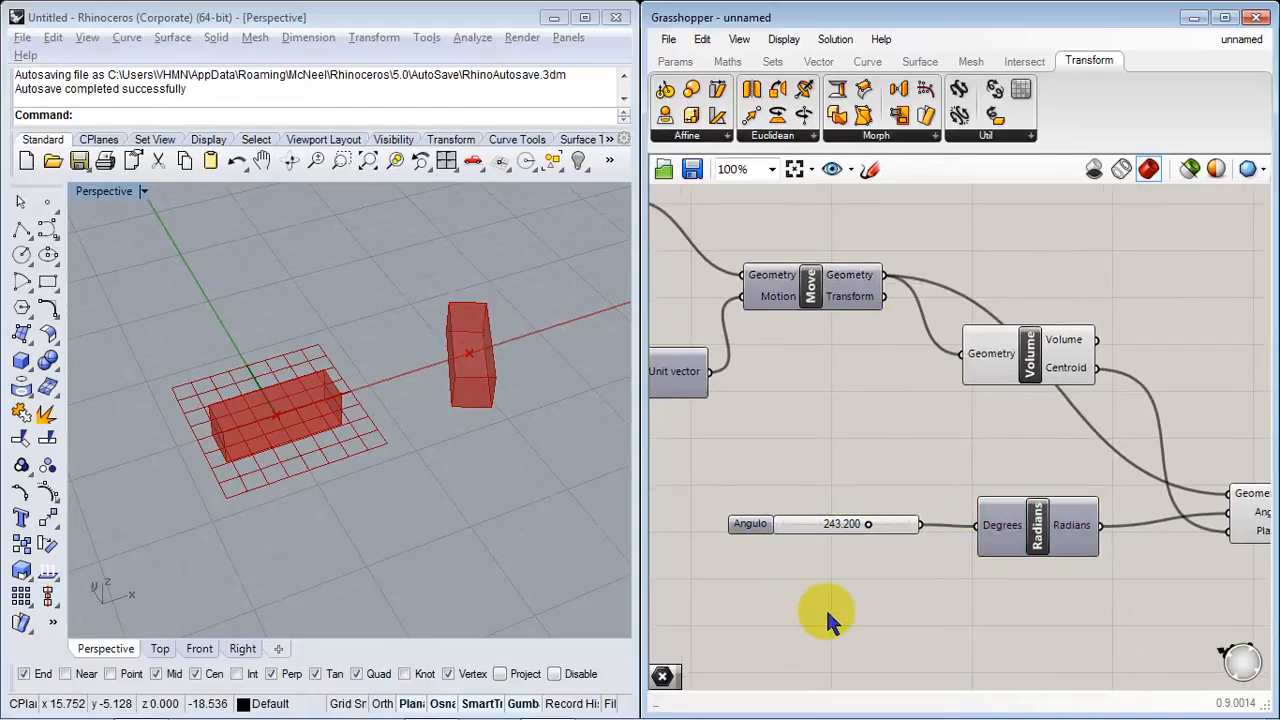
Step: Set the Angulo slider to 160.533 to turn the moved box about its centroid
right_click_drag(825, 606, 945, 510)
right_click_drag(901, 258, 885, 363)
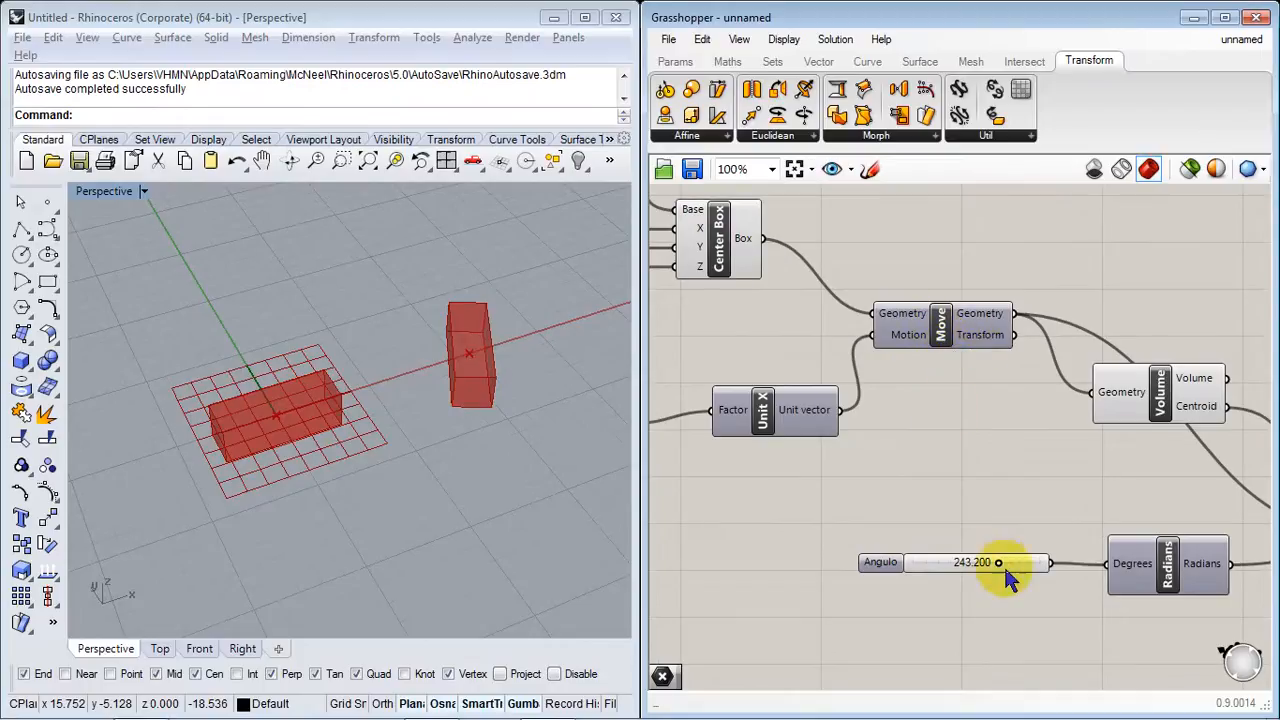
left_click_drag(988, 570, 972, 522)
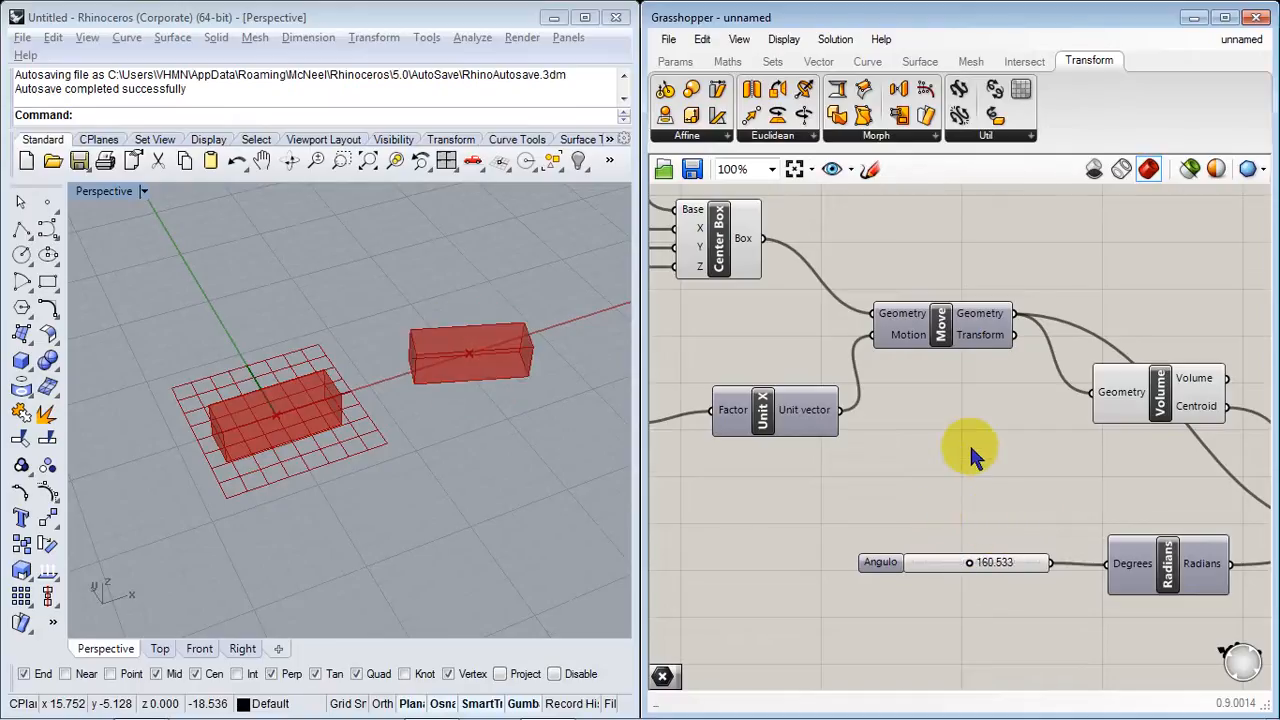
Step: Set the Factor slider to 11.678 and inspect the shifted box from another angle in the viewport
right_click_drag(966, 443, 1049, 497)
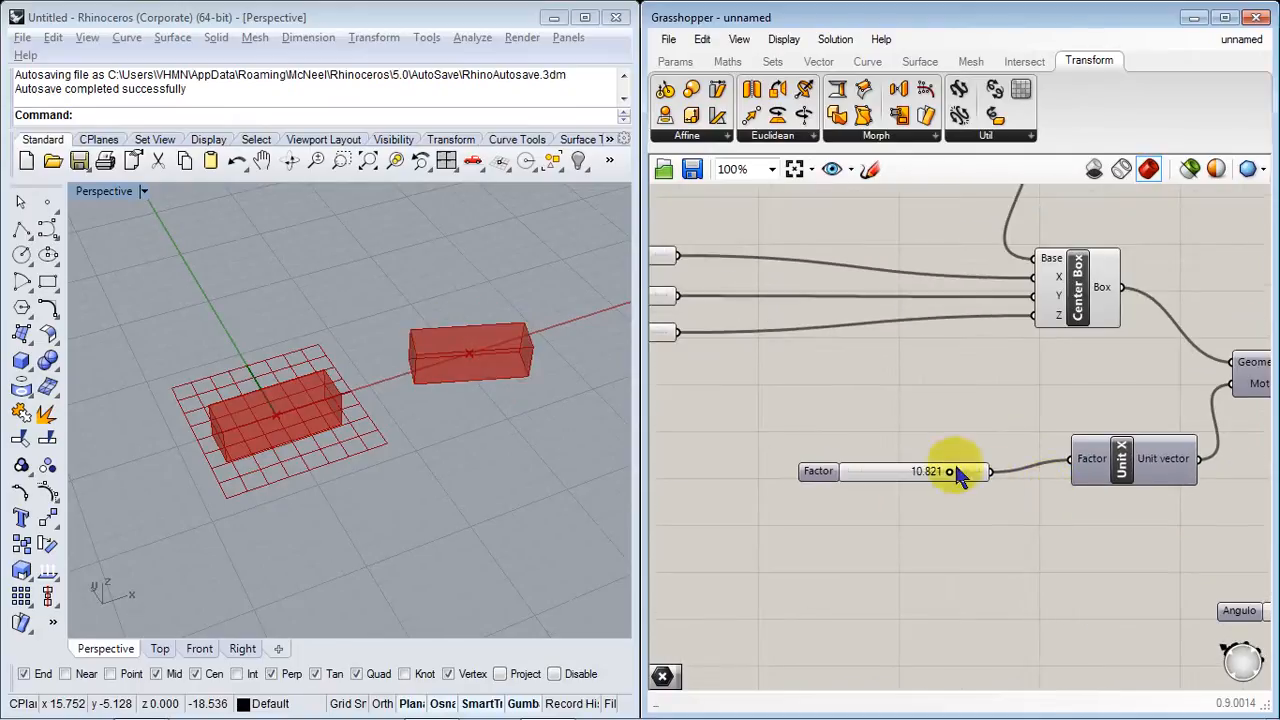
left_click_drag(950, 478, 954, 449)
right_click_drag(432, 420, 500, 448)
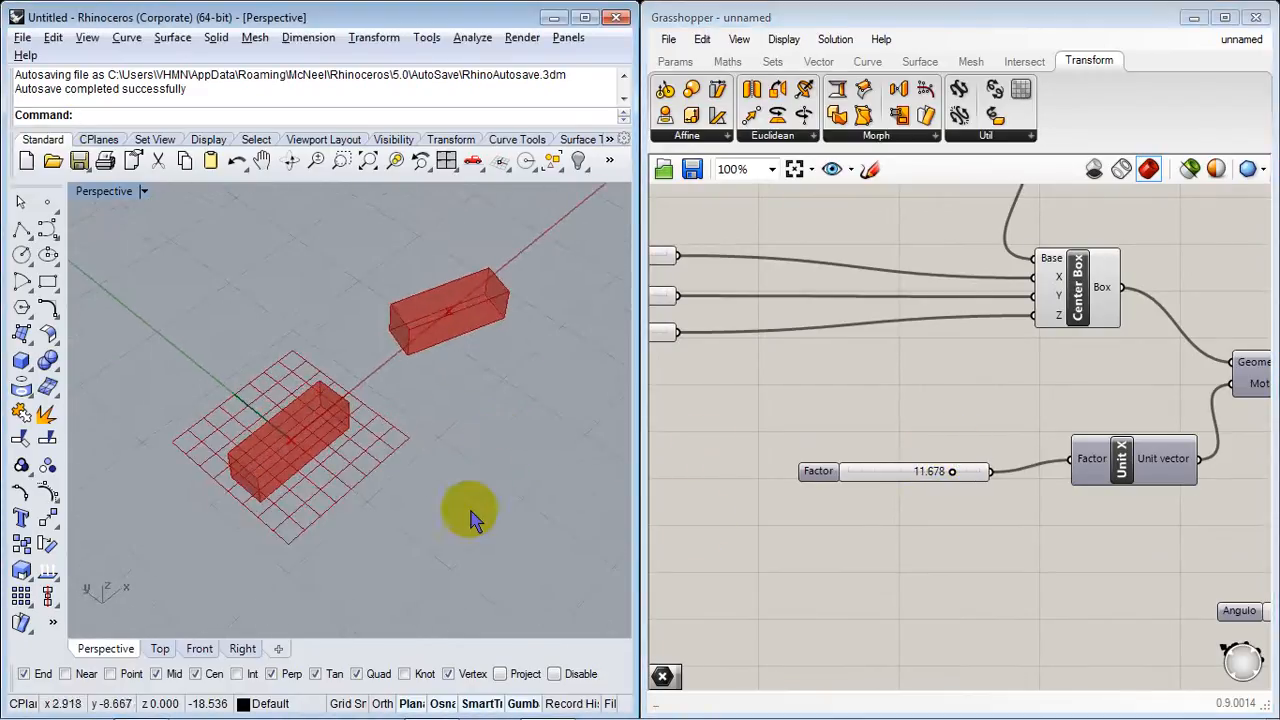
right_click_drag(470, 518, 410, 510)
Step: Set the Angulo slider to 73.866 to test rotation about the centroid of the shifted box
right_click_drag(1060, 530, 945, 570)
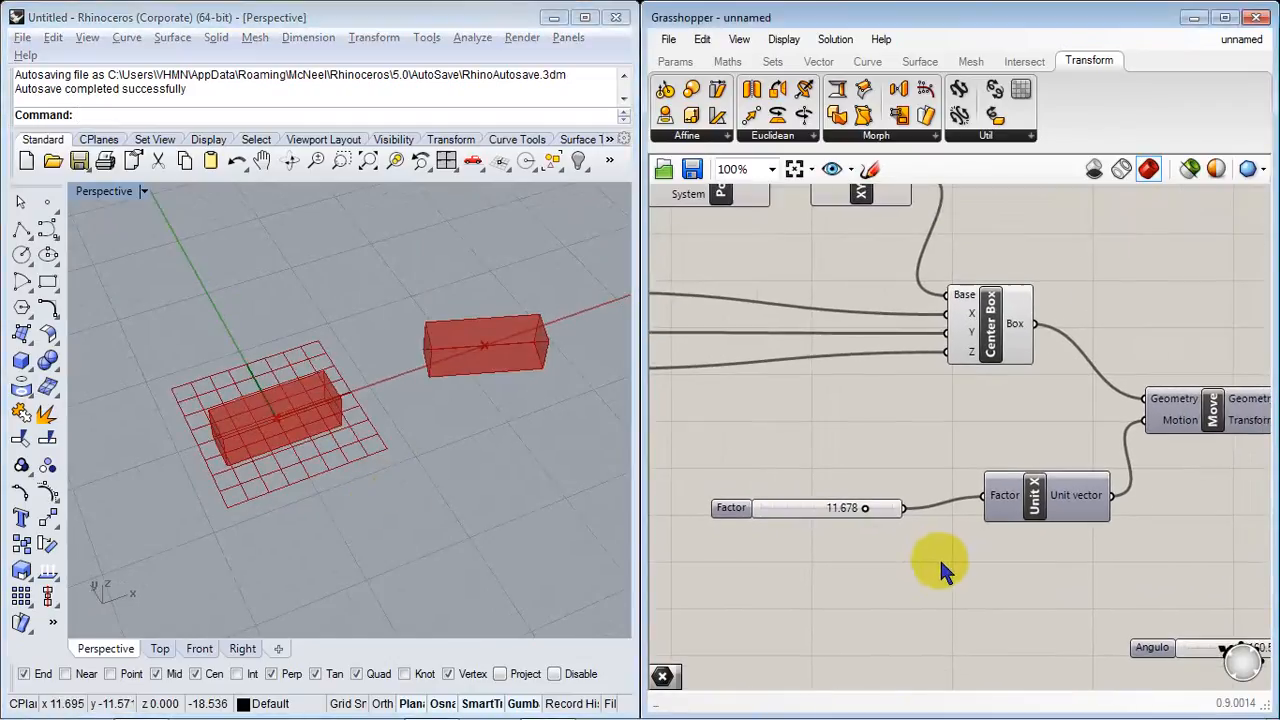
right_click_drag(1070, 572, 705, 460)
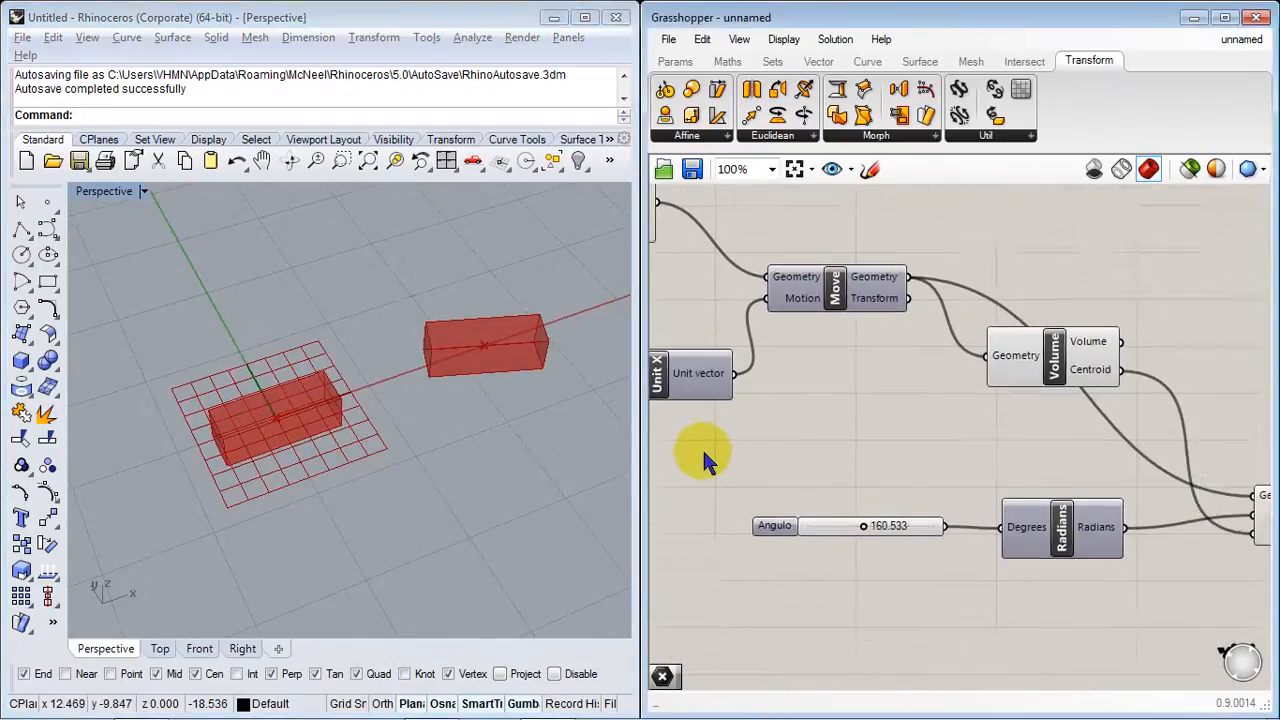
right_click_drag(913, 549, 890, 532)
scroll(843, 563, "down", 2)
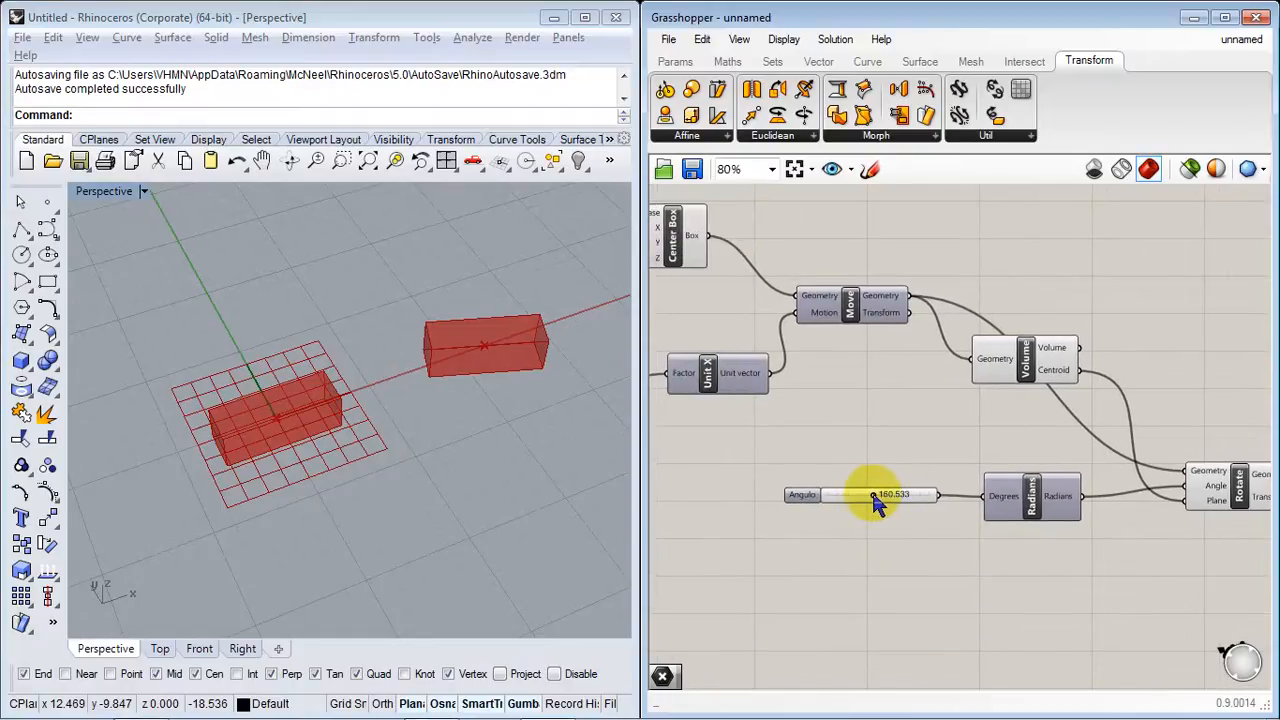
mouse_move(875, 497)
left_mouse_down()
mouse_move(832, 500)
mouse_move(880, 494)
mouse_move(858, 483)
left_mouse_up()
Step: Place Volume just above Radians and disconnect its Centroid from Rotate's Plane input
left_click_drag(1033, 382, 1003, 440)
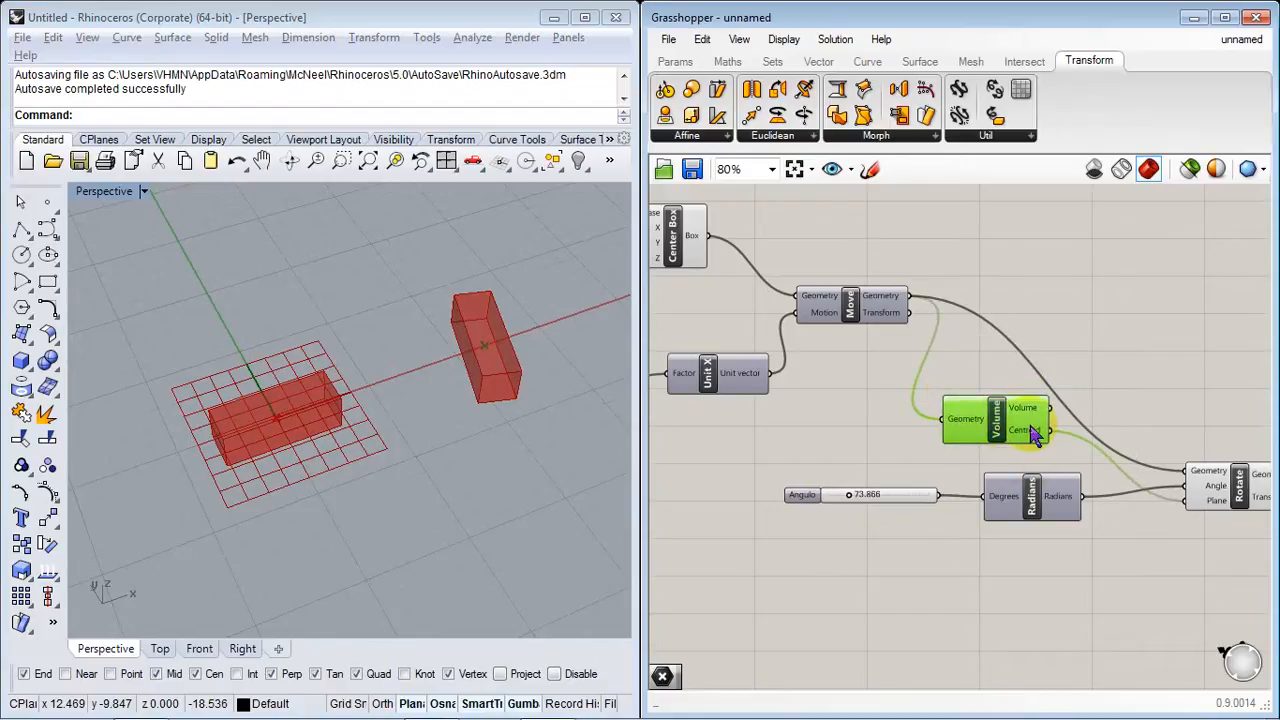
mouse_move(1035, 432)
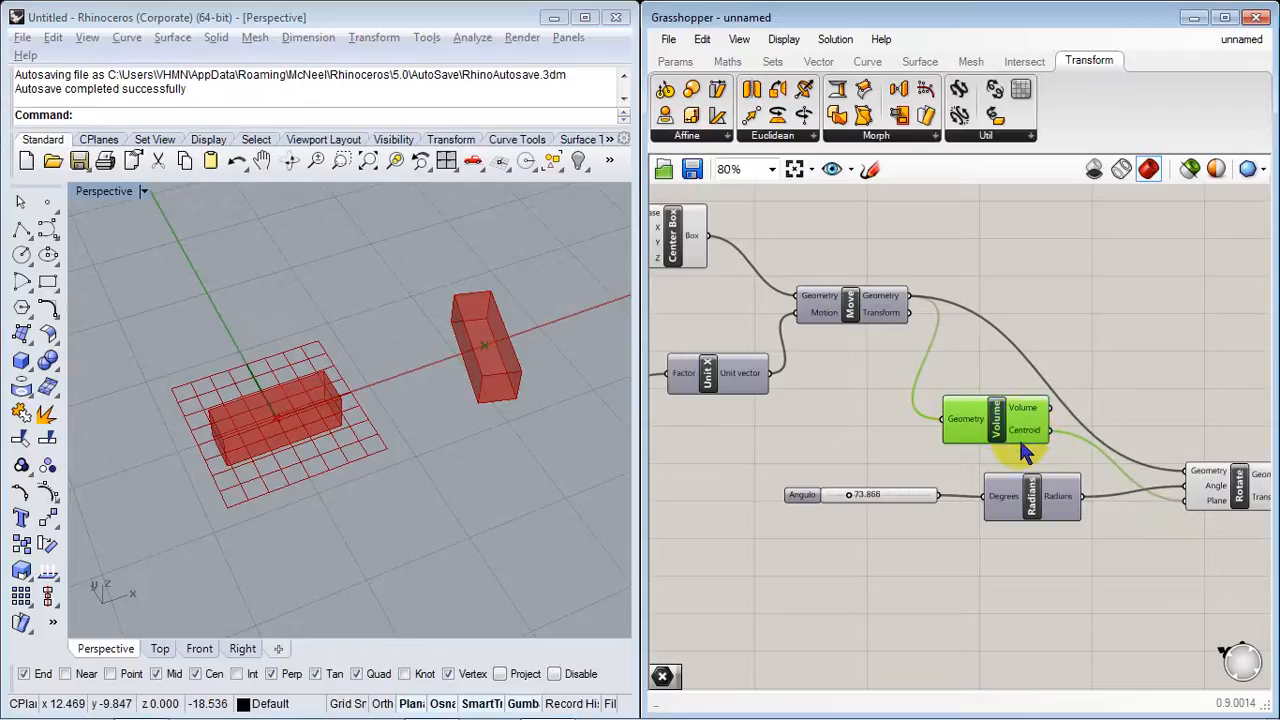
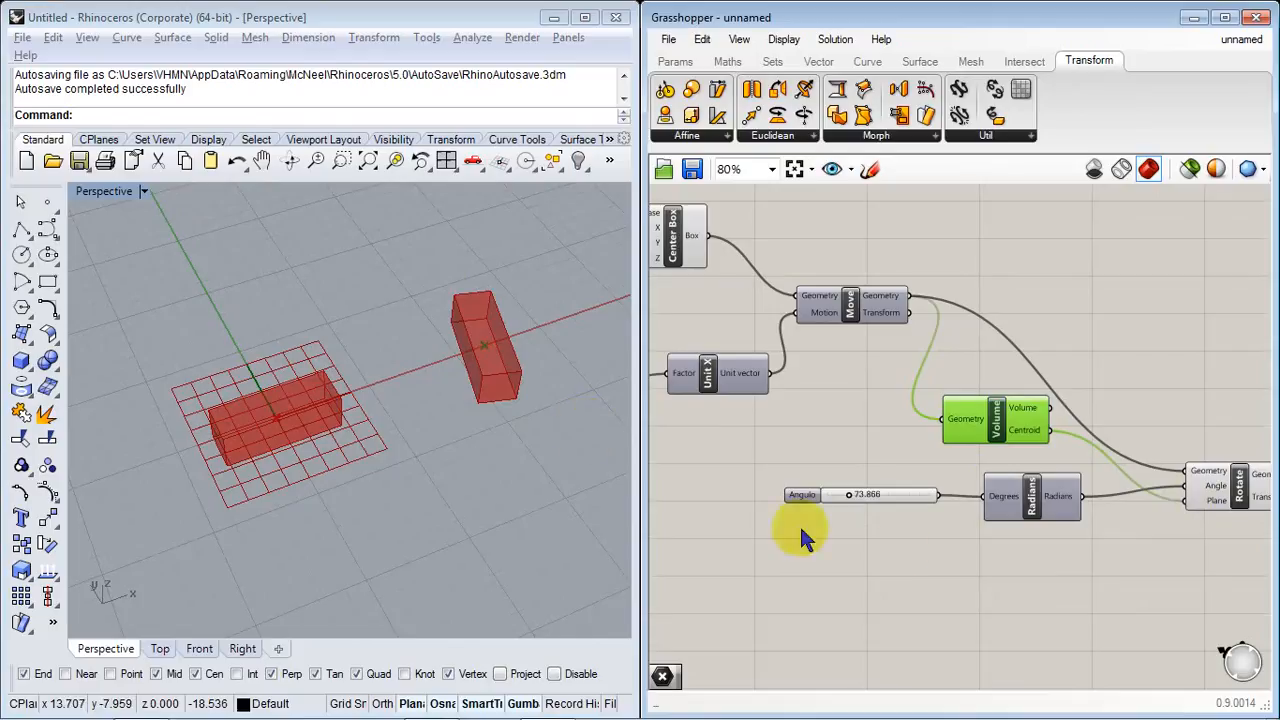
right_click_drag(1049, 569, 1002, 532)
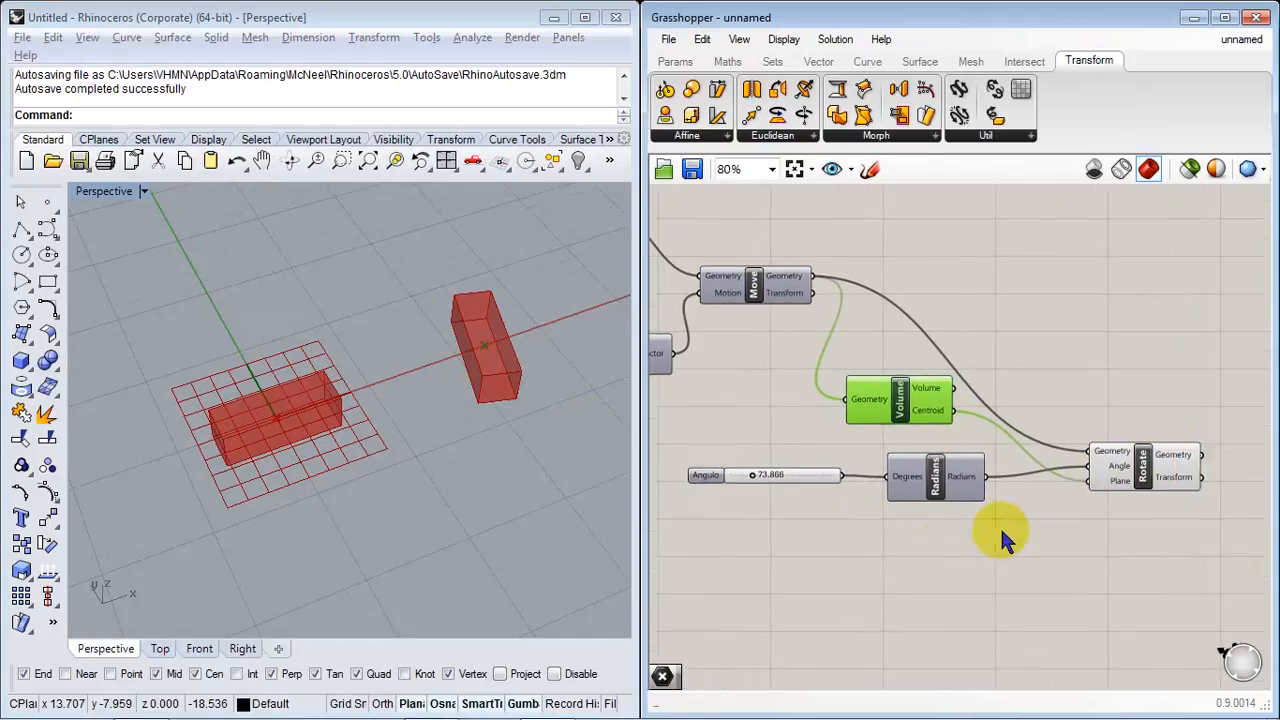
right_click(1121, 485)
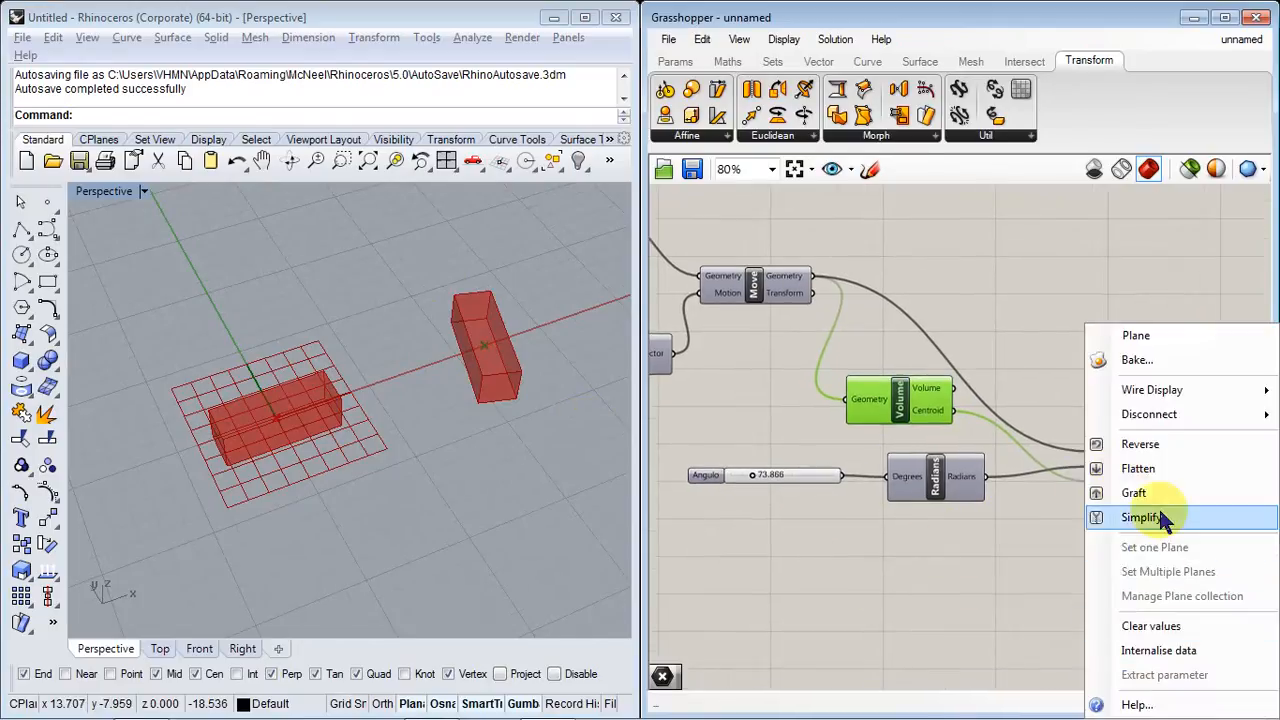
mouse_move(1197, 418)
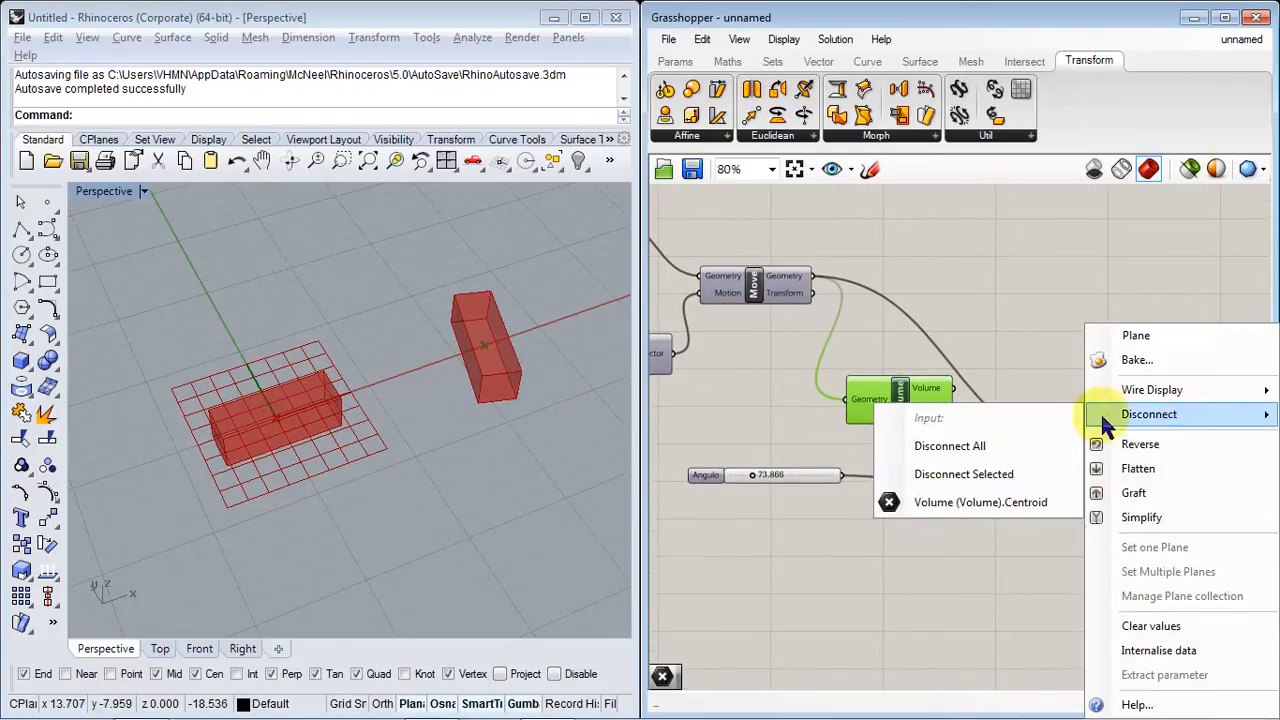
left_click(975, 443)
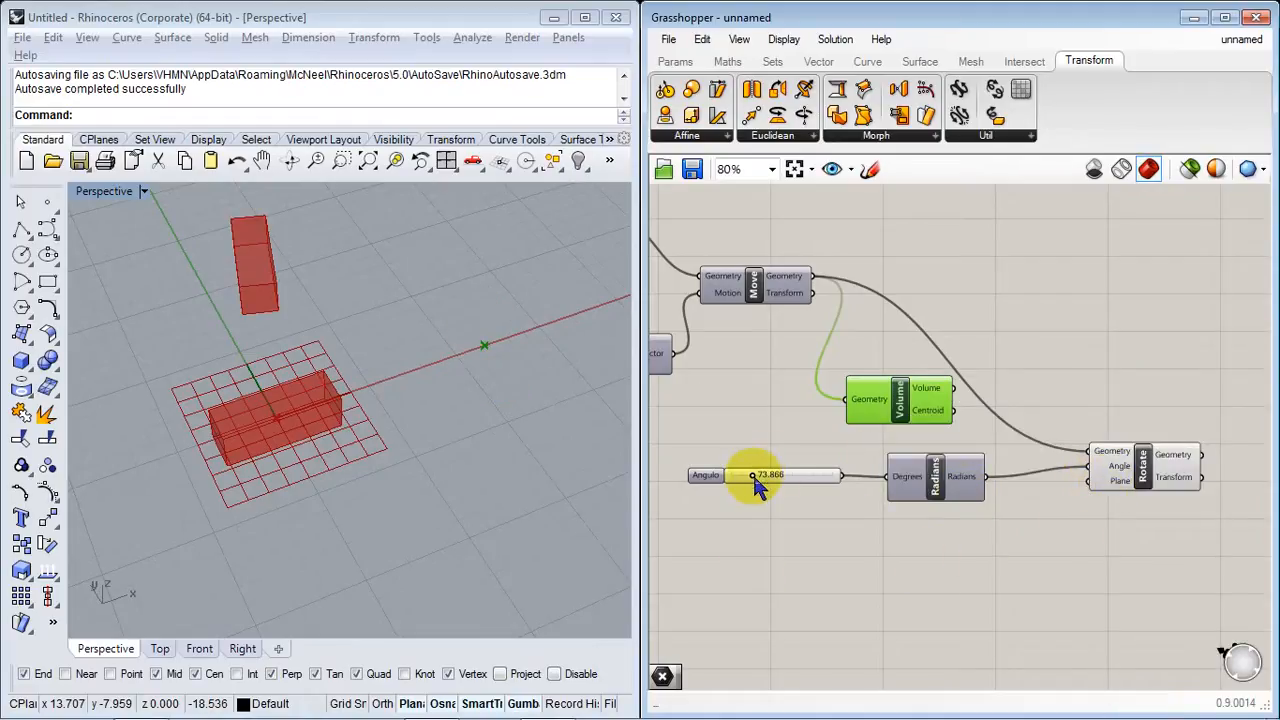
Step: Sweep the Angulo slider up to 360.000, view the box in the viewport, and deselect Volume
left_click_drag(757, 478, 842, 476)
right_click_drag(473, 497, 401, 430)
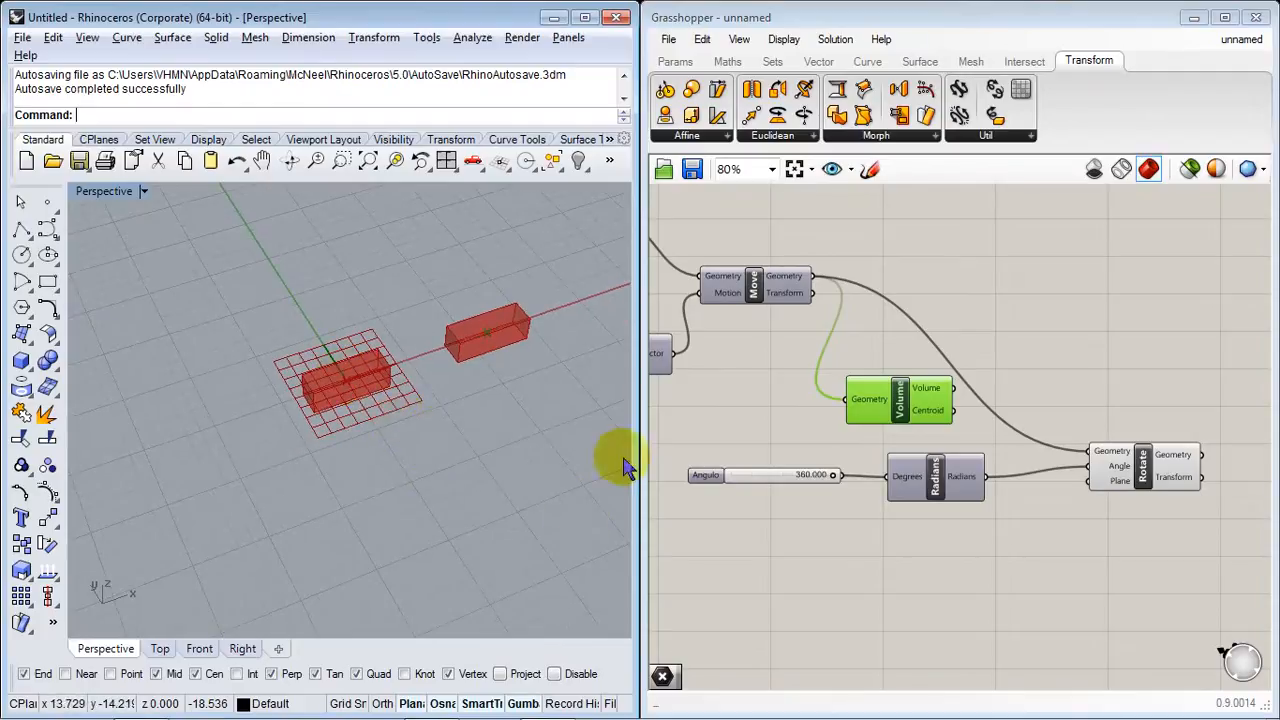
left_click(785, 517)
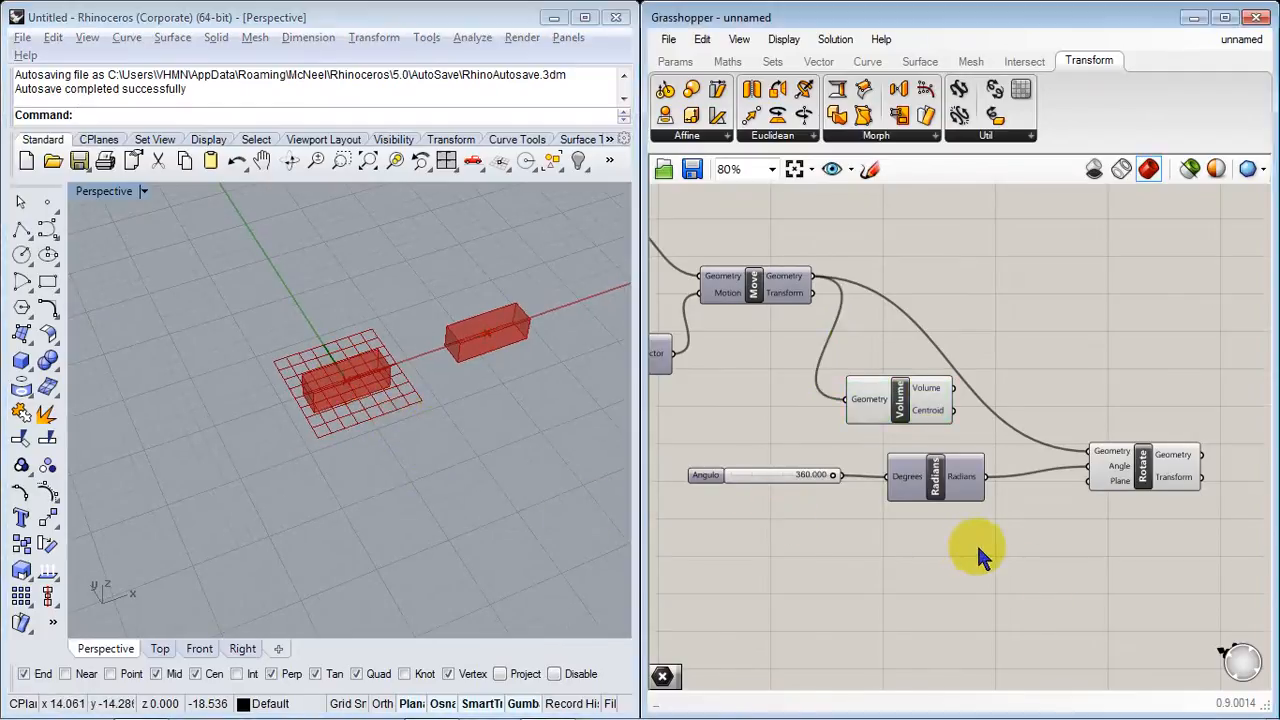
Step: Copy the three Origen sliders with Point XYZ and XY Plane to the area below the Angulo and Radians chain
right_click_drag(978, 548, 982, 284)
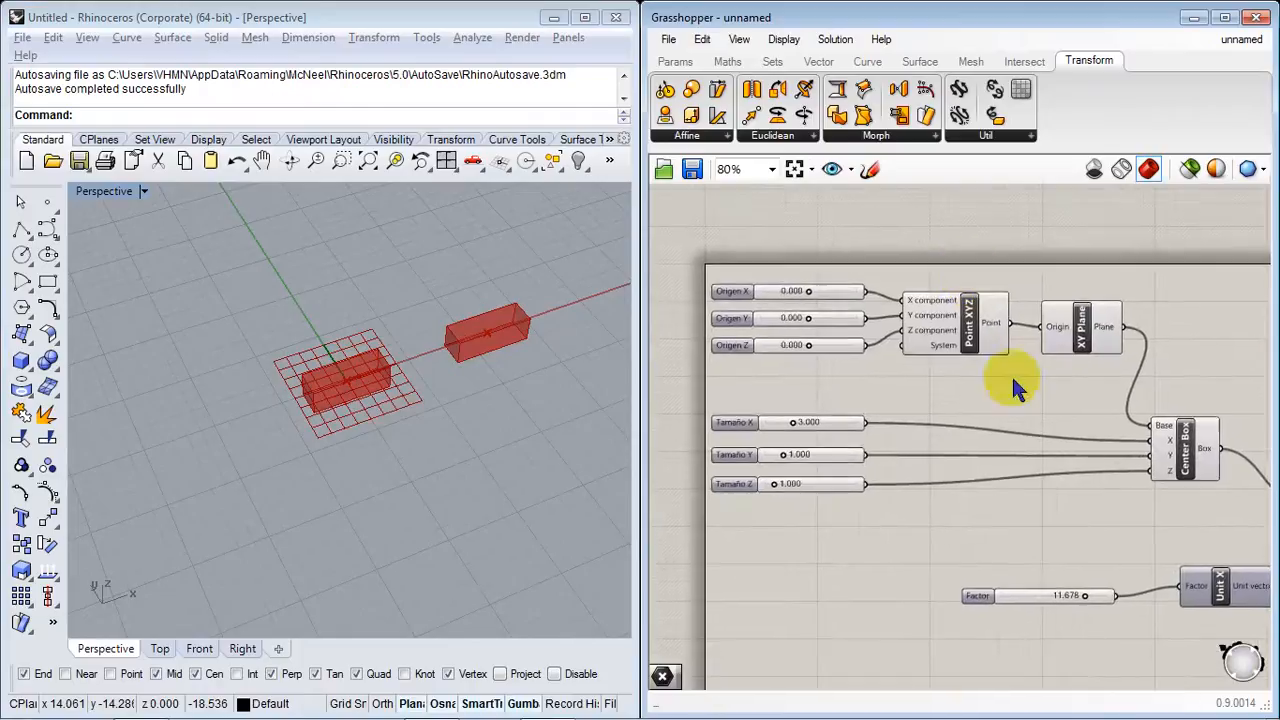
left_click_drag(1011, 373, 788, 257)
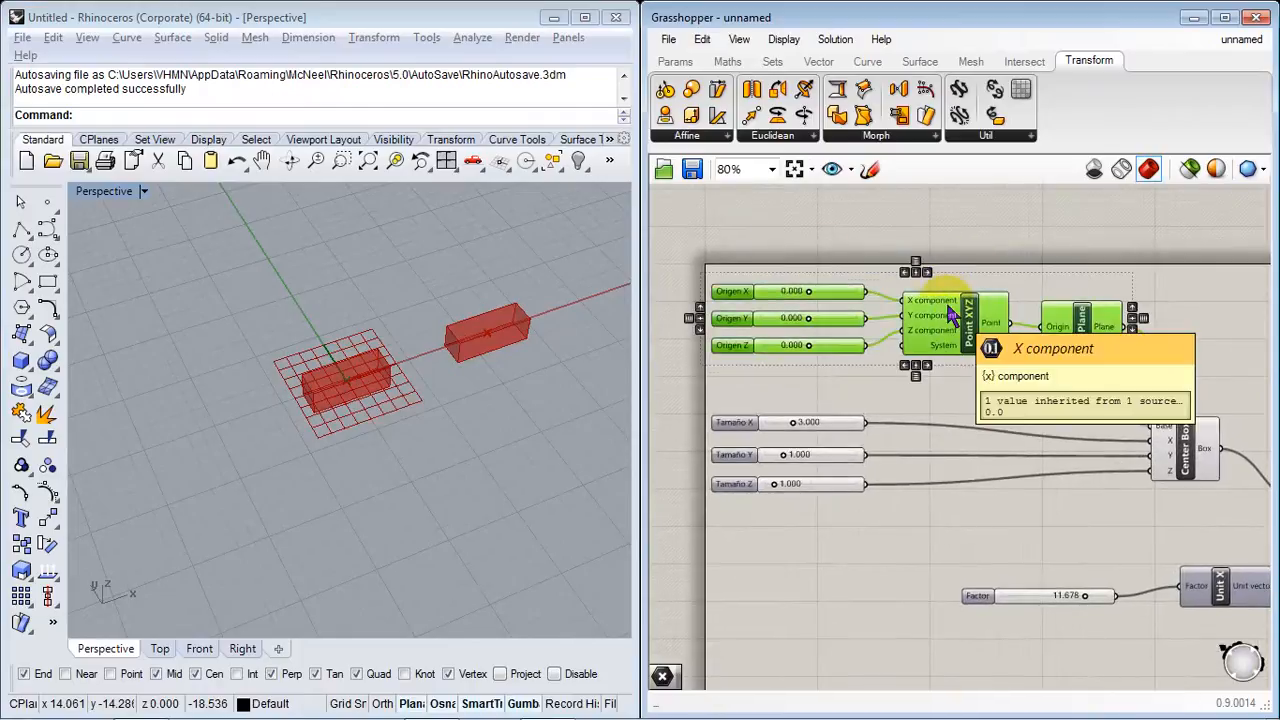
scroll(909, 240, "down", 3)
left_click_drag(968, 228, 1083, 505)
scroll(1110, 500, "up", 4)
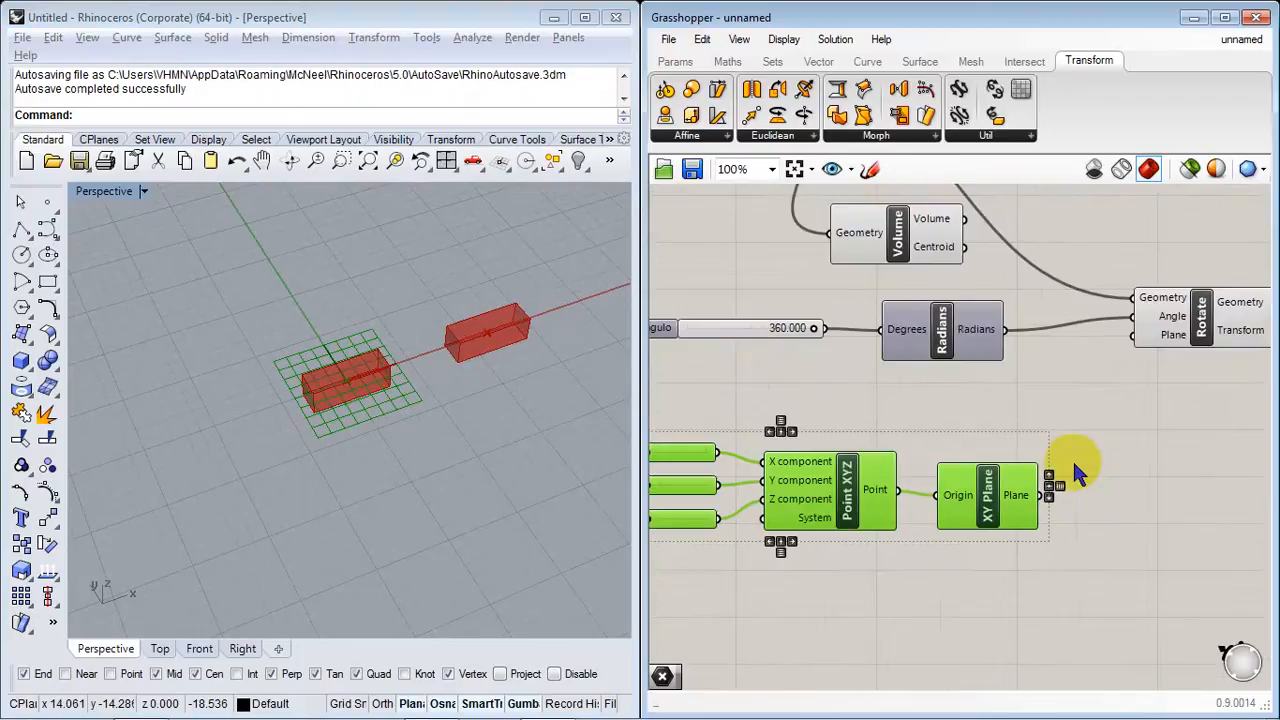
right_click_drag(1118, 470, 1071, 536)
left_click(1035, 601)
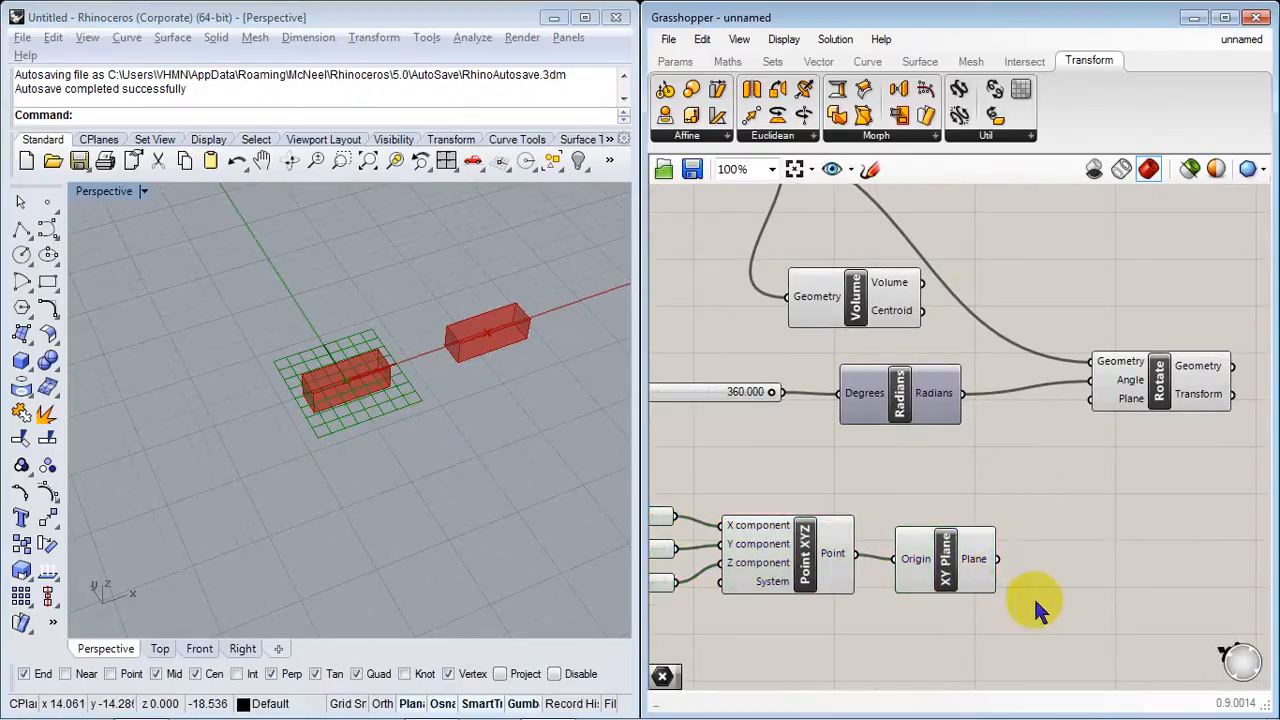
Step: Connect the copied XY Plane to Rotate's Plane input and set its Origen X to -10.000 and Origen Y to -8.906
left_click_drag(996, 559, 1113, 412)
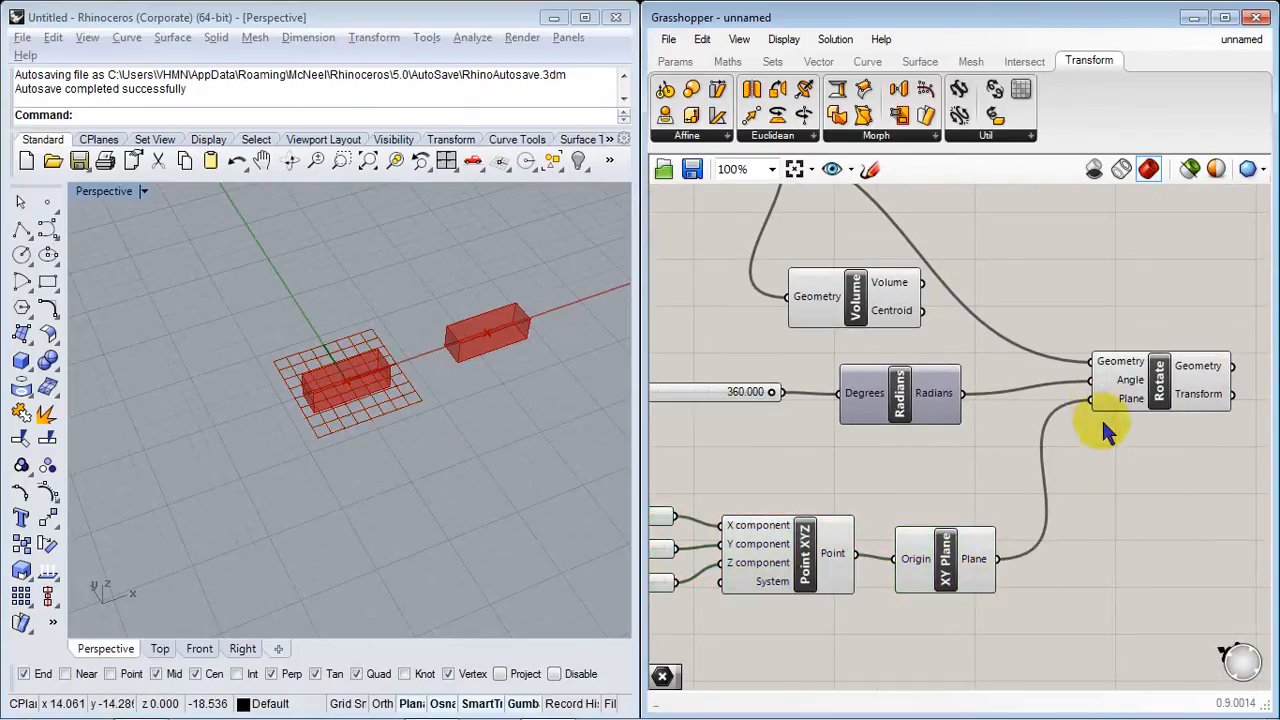
right_click_drag(958, 516, 1229, 466)
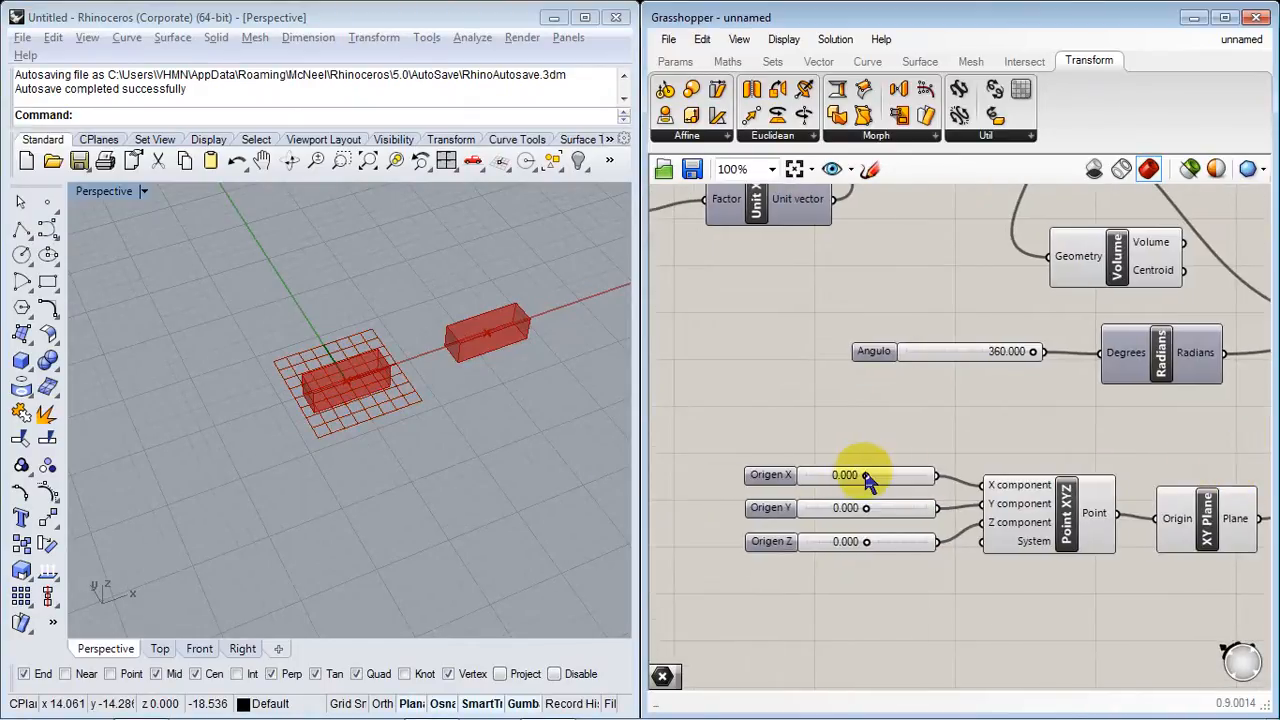
left_click_drag(870, 480, 724, 448)
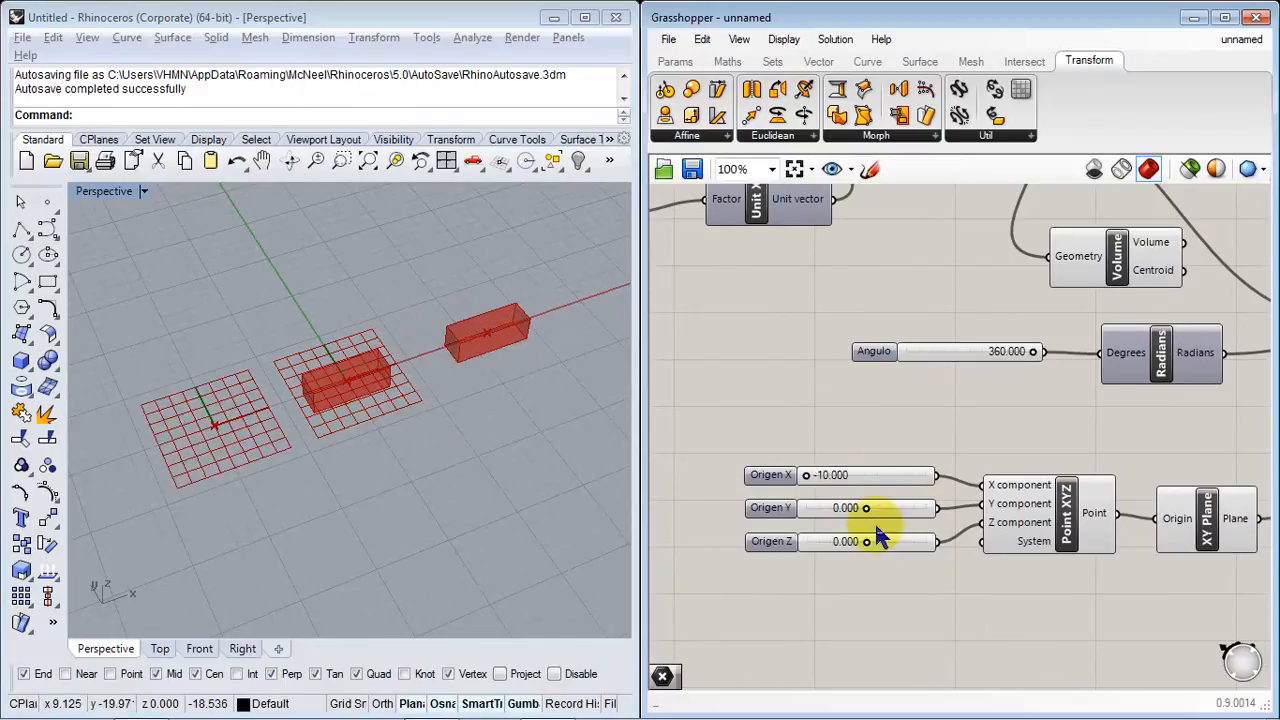
left_click_drag(867, 510, 811, 510)
Step: Test the rotation about the offset plane by sweeping the Angulo slider to 189.333 and back to 360.000
right_click_drag(975, 431, 947, 533)
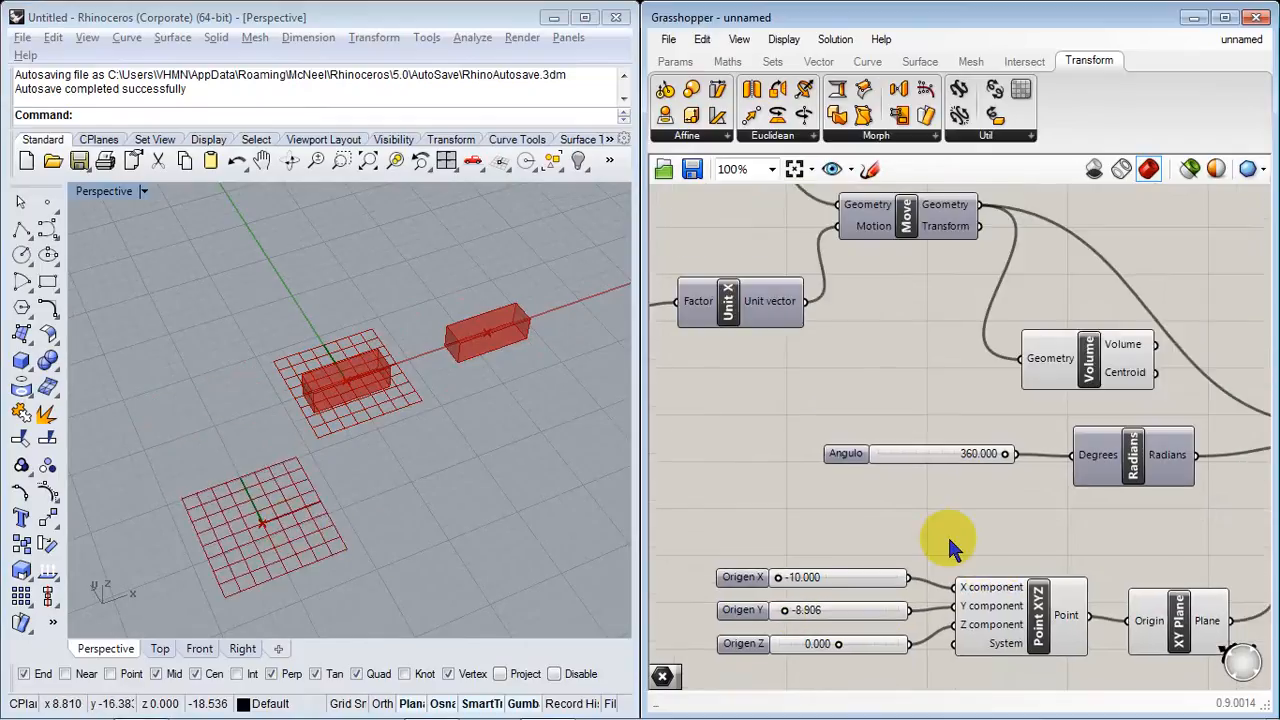
scroll(947, 533, "up", 1)
left_click_drag(1018, 437, 967, 439)
scroll(393, 451, "down", 9)
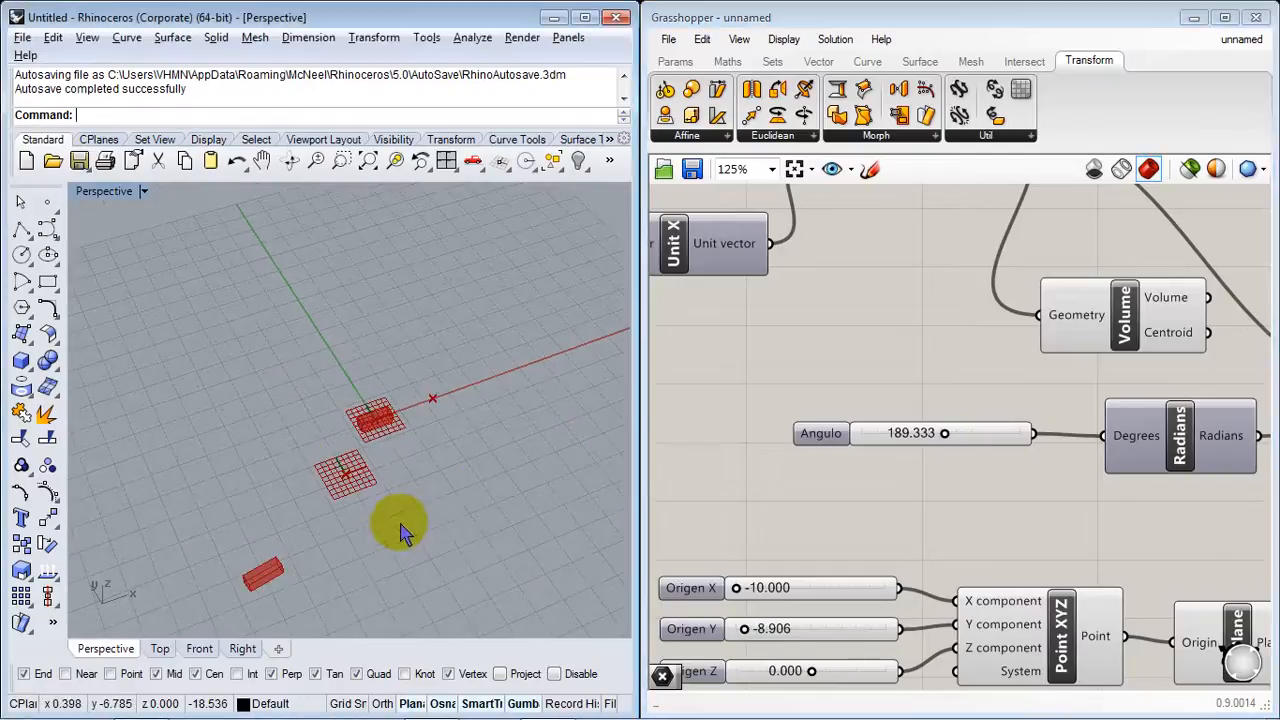
right_click_drag(420, 522, 438, 481, "shift")
scroll(399, 439, "up", 1)
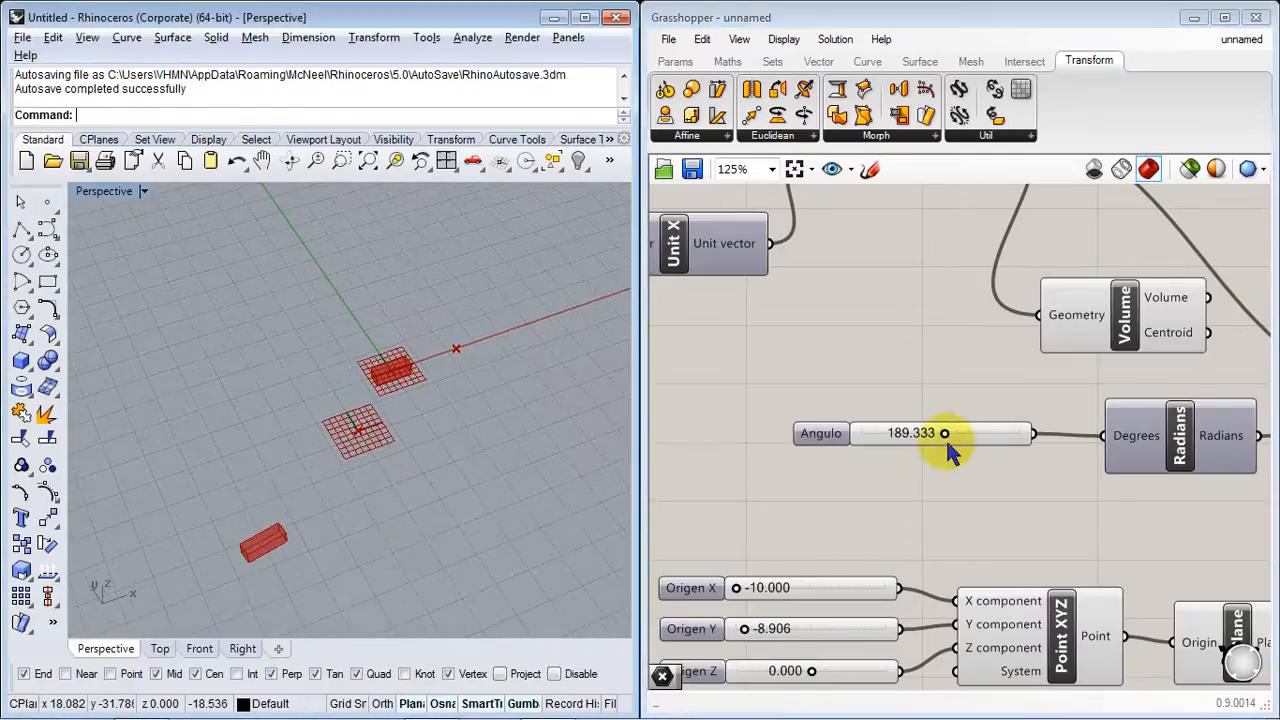
left_click_drag(948, 440, 1013, 452)
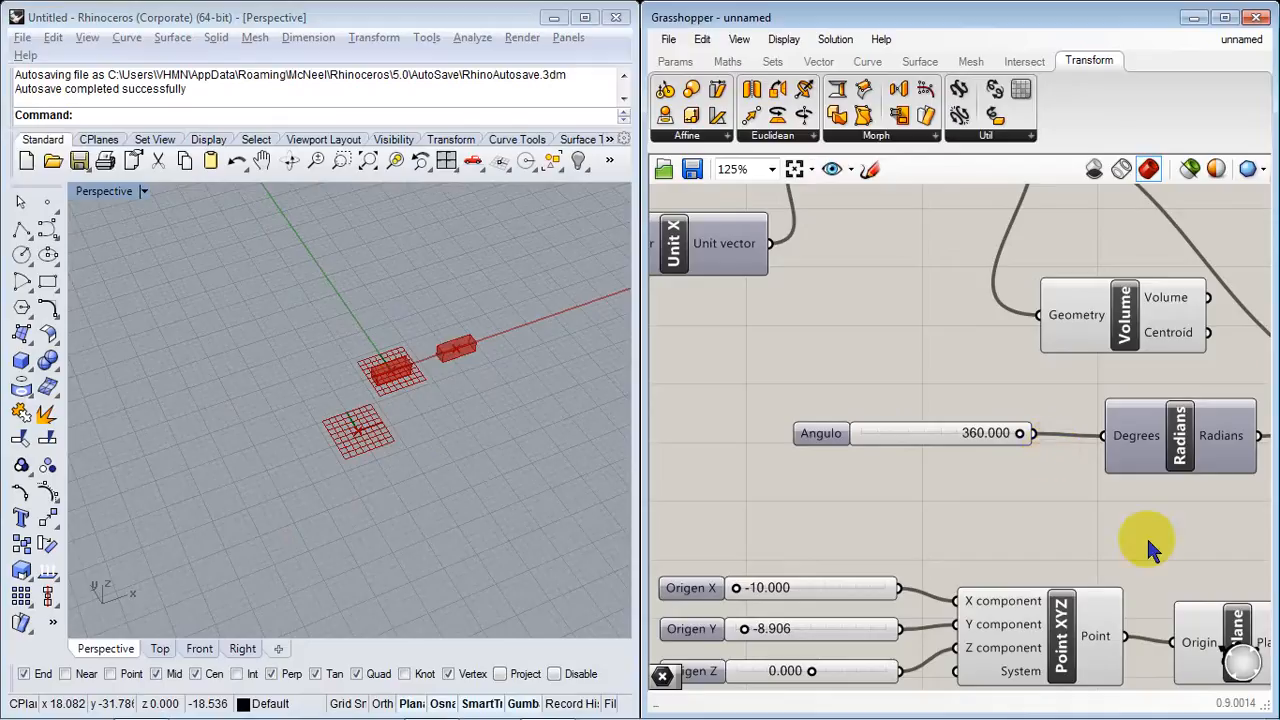
Step: Add a YZ Plane component, feed the rotation's Point XYZ into its Origin, and connect its Plane output to Rotate's Plane input
right_click_drag(1148, 541, 982, 346)
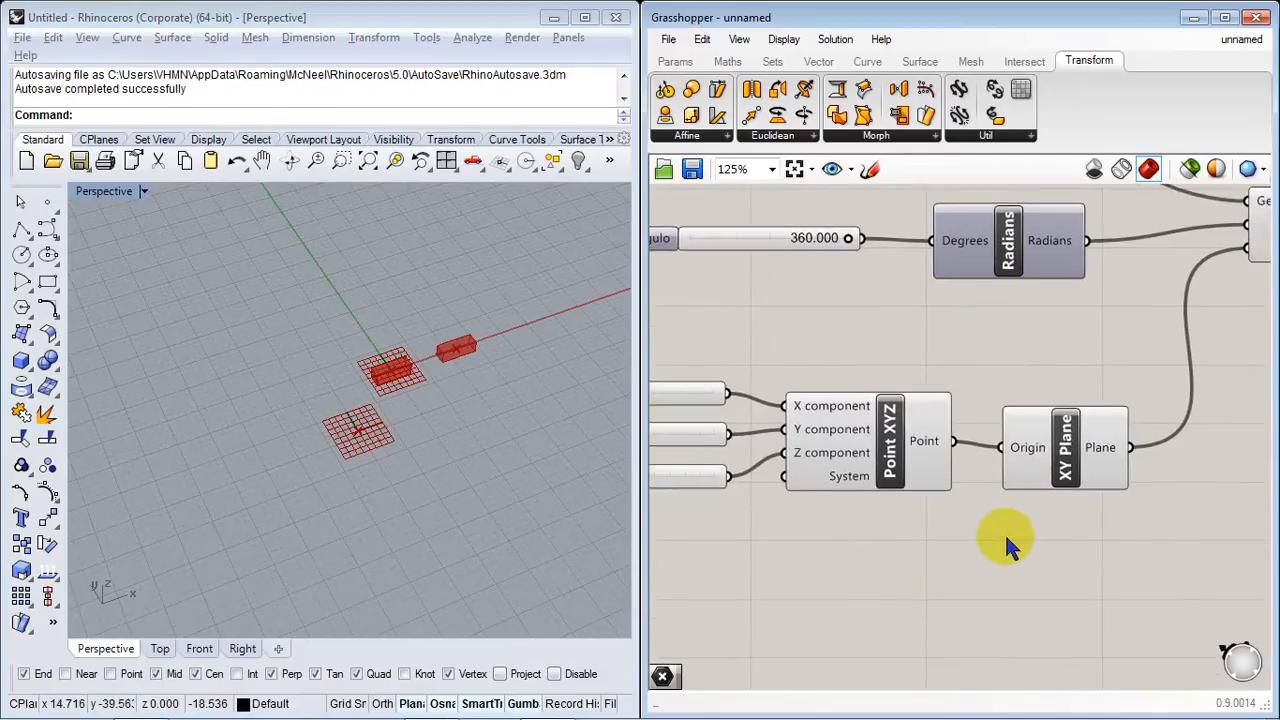
double_click(1076, 545)
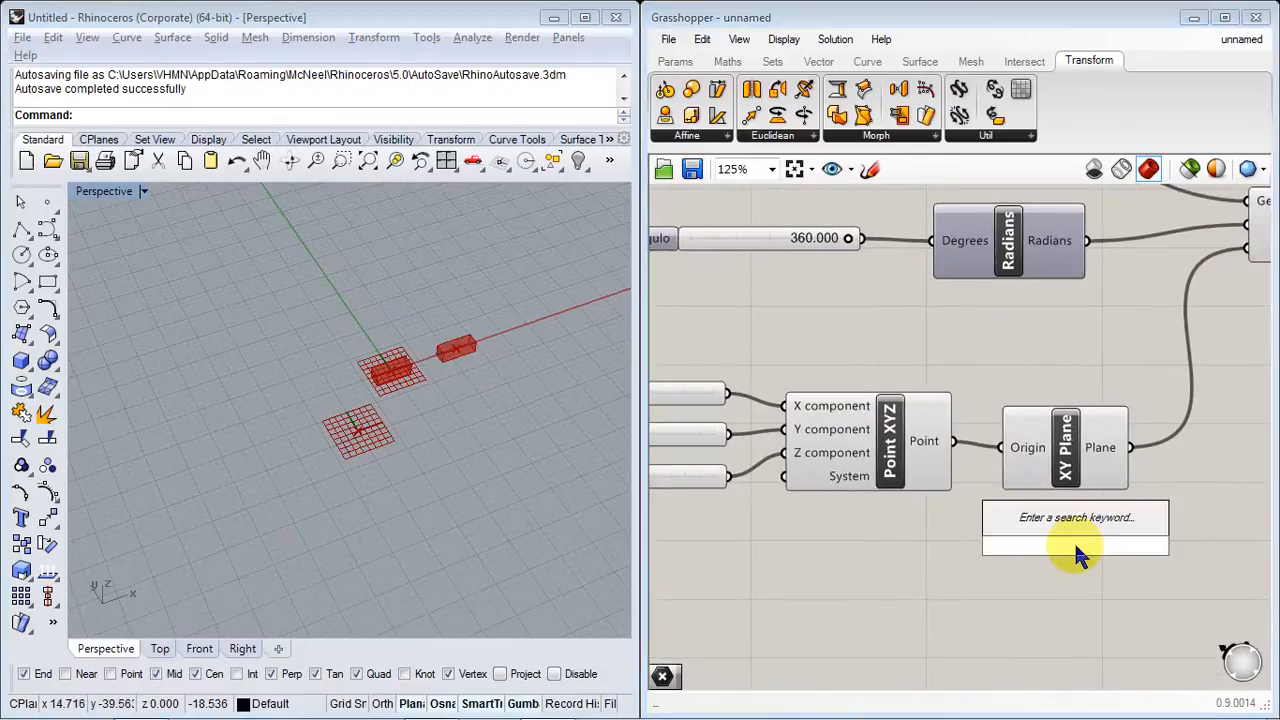
type("yz")
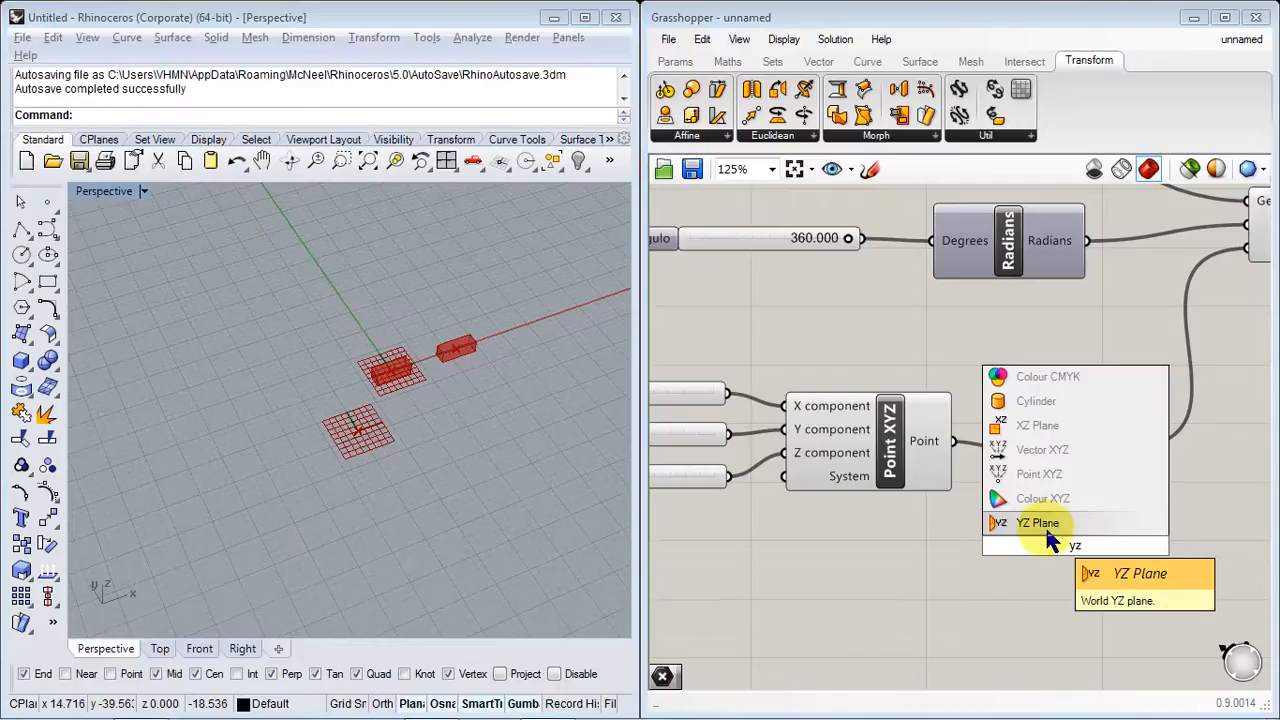
key("Return")
left_click_drag(958, 450, 1012, 545)
right_click_drag(1097, 600, 1040, 610)
left_click_drag(1075, 570, 1148, 286)
Step: Delete the rotation's XY Plane component and move the YZ Plane into its place beside Point XYZ
right_click_drag(855, 598, 1064, 509)
left_click(1186, 440)
key("Delete")
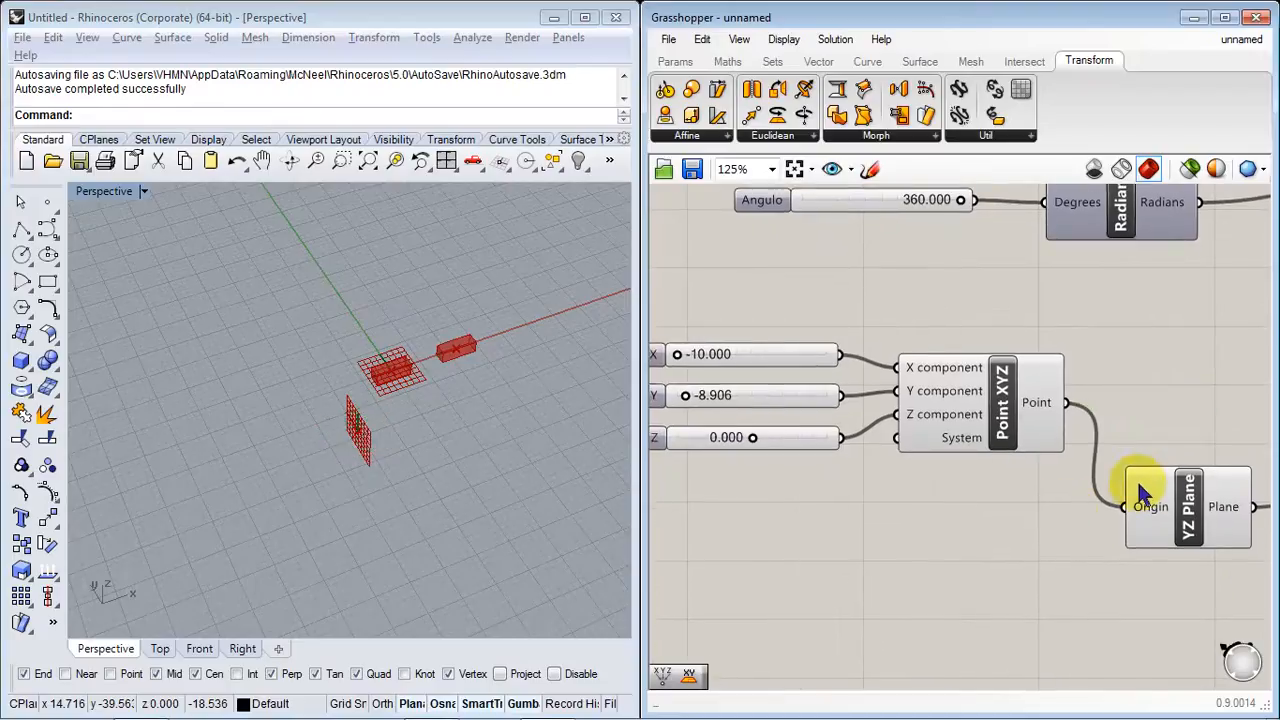
right_click_drag(1163, 560, 1099, 561)
left_click_drag(1132, 512, 1156, 416)
Step: Test the rotation about the YZ plane by lowering the Angulo slider to 176.533 and returning it to 360
right_click_drag(293, 421, 420, 404)
right_click_drag(901, 541, 1002, 686)
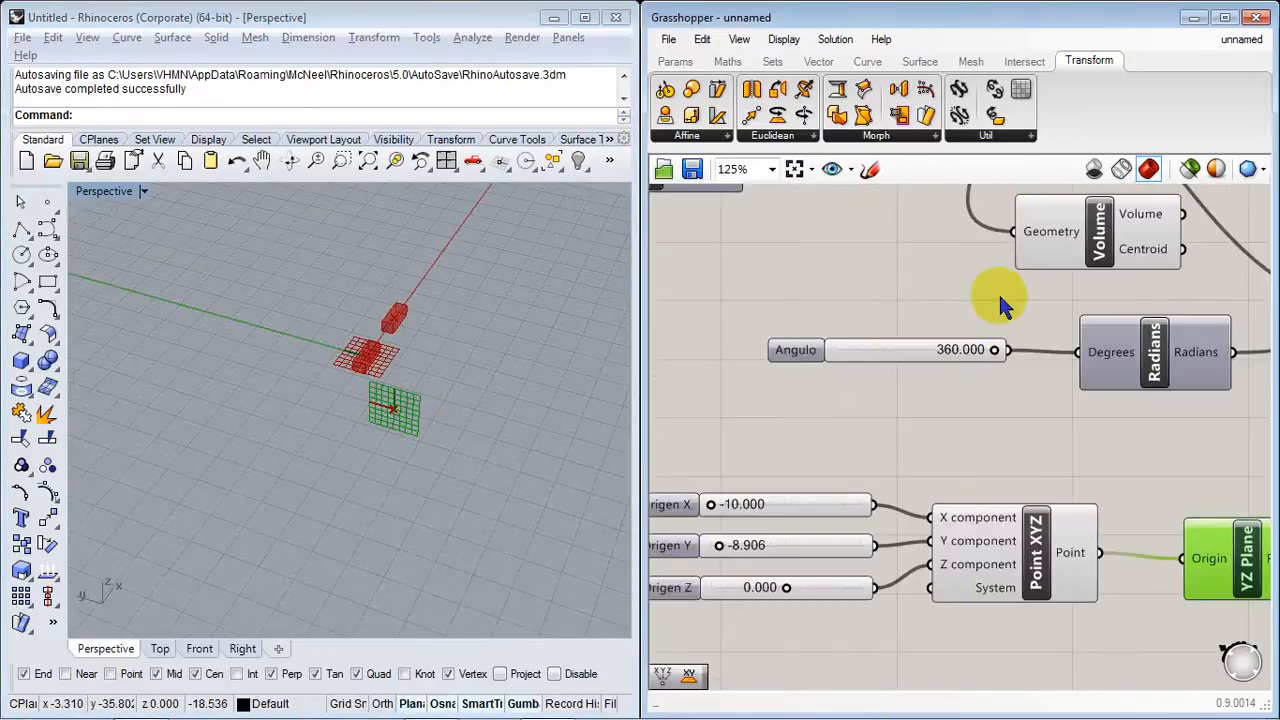
left_click_drag(968, 352, 905, 322)
scroll(477, 311, "up", 2)
scroll(477, 311, "up", 3)
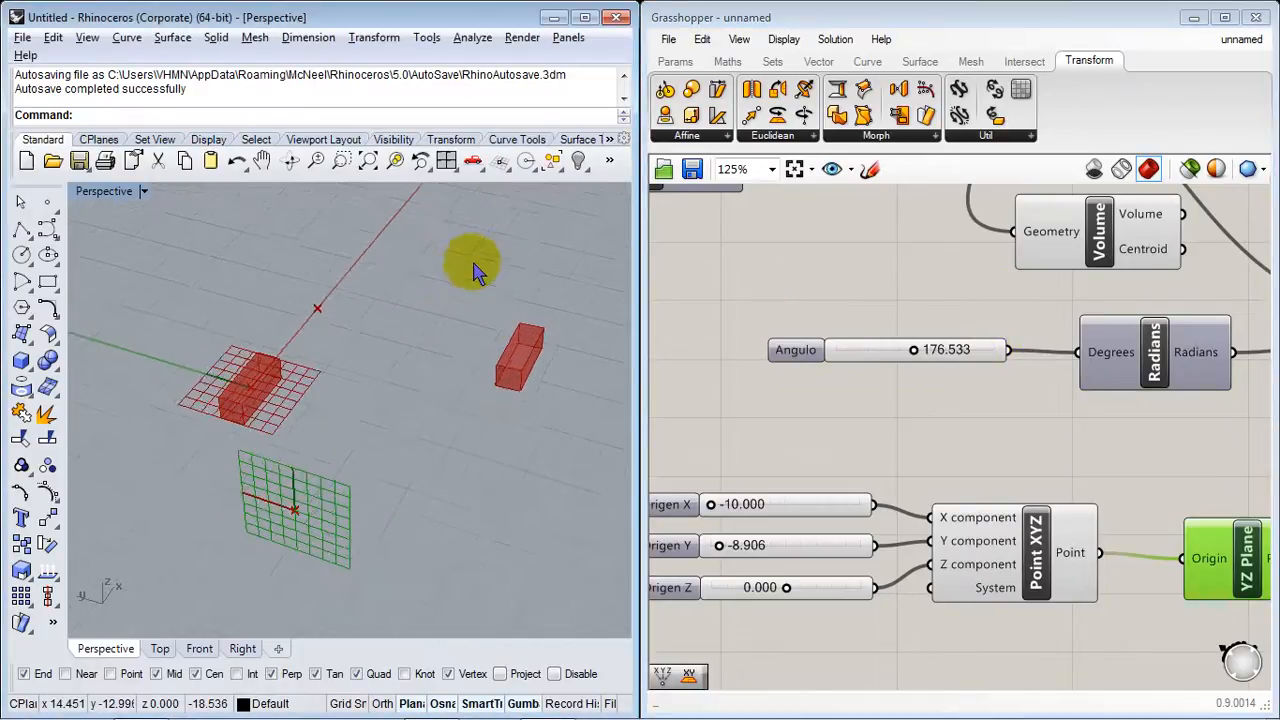
left_click_drag(916, 352, 1028, 370)
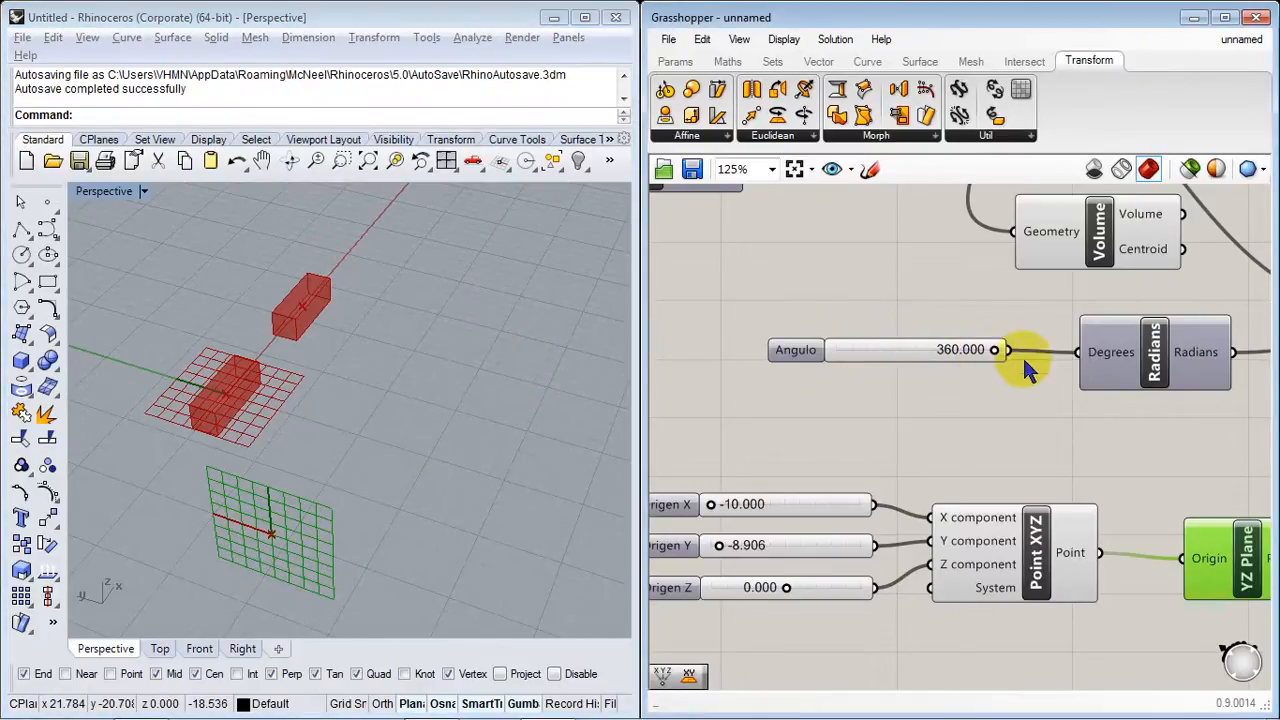
Step: Delete the Volume component attached to the Move component's Geometry output
scroll(966, 420, "down", 5)
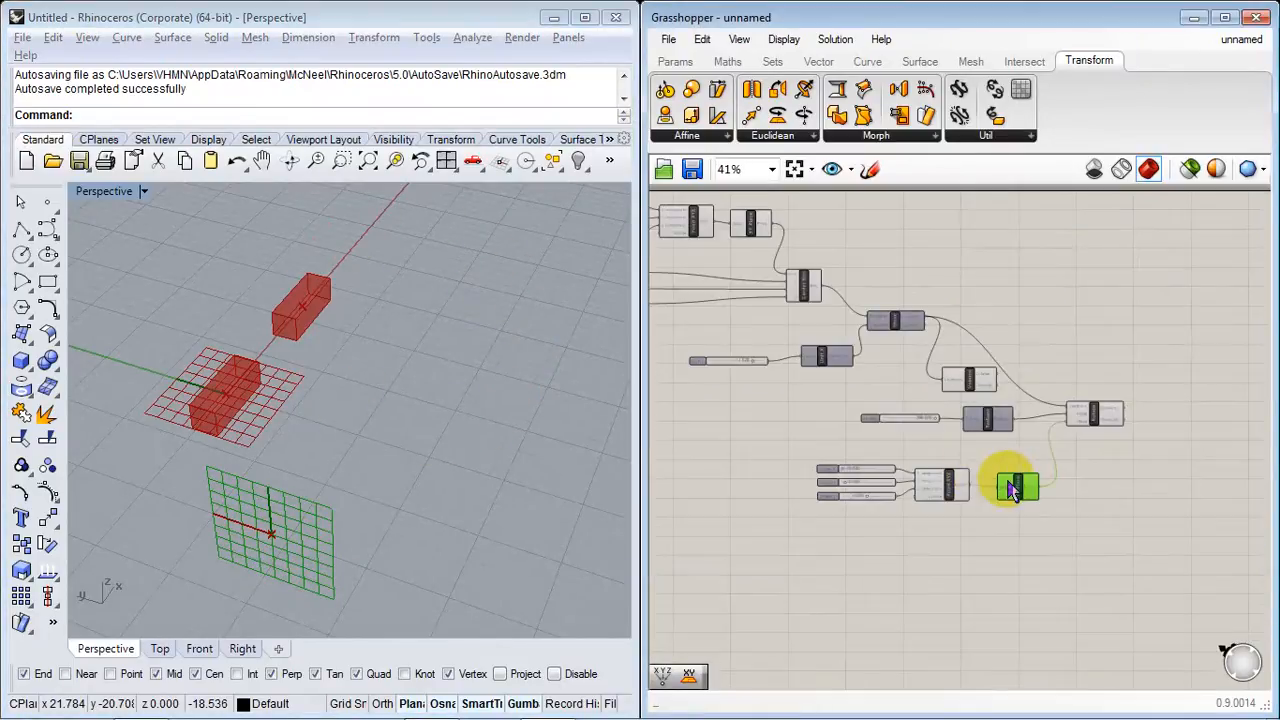
scroll(1086, 538, "up", 3)
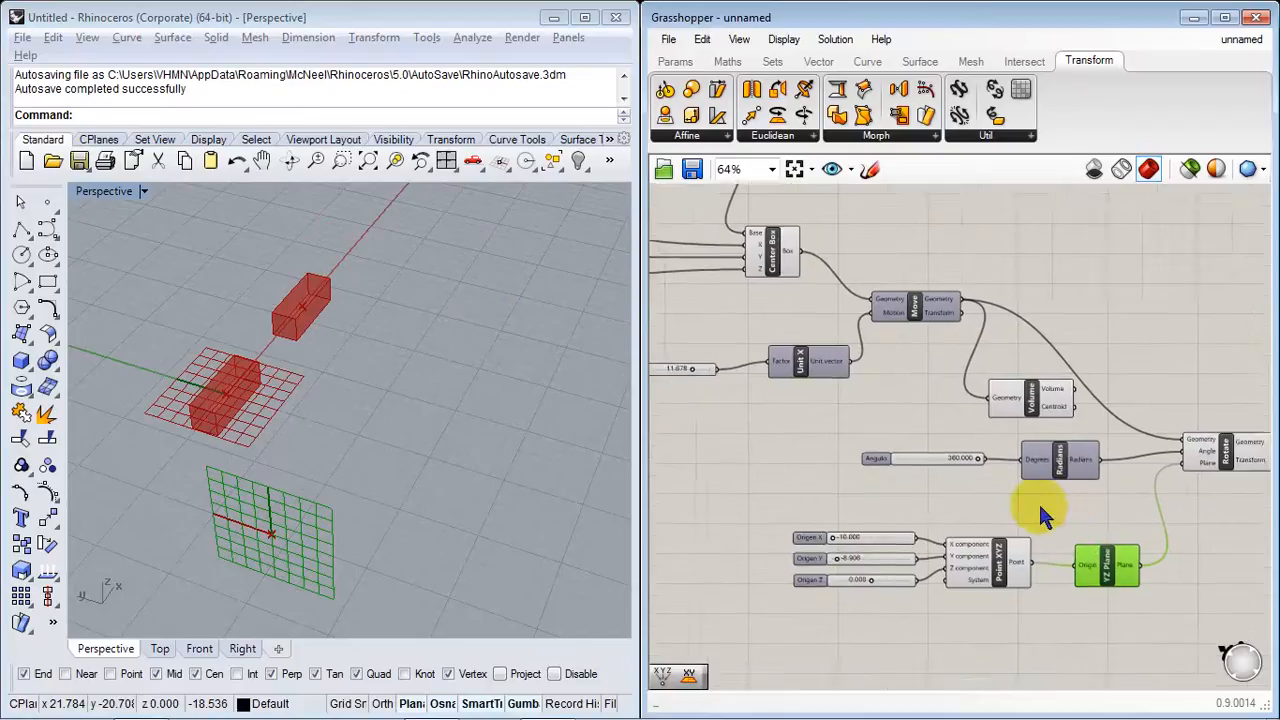
left_click(978, 400)
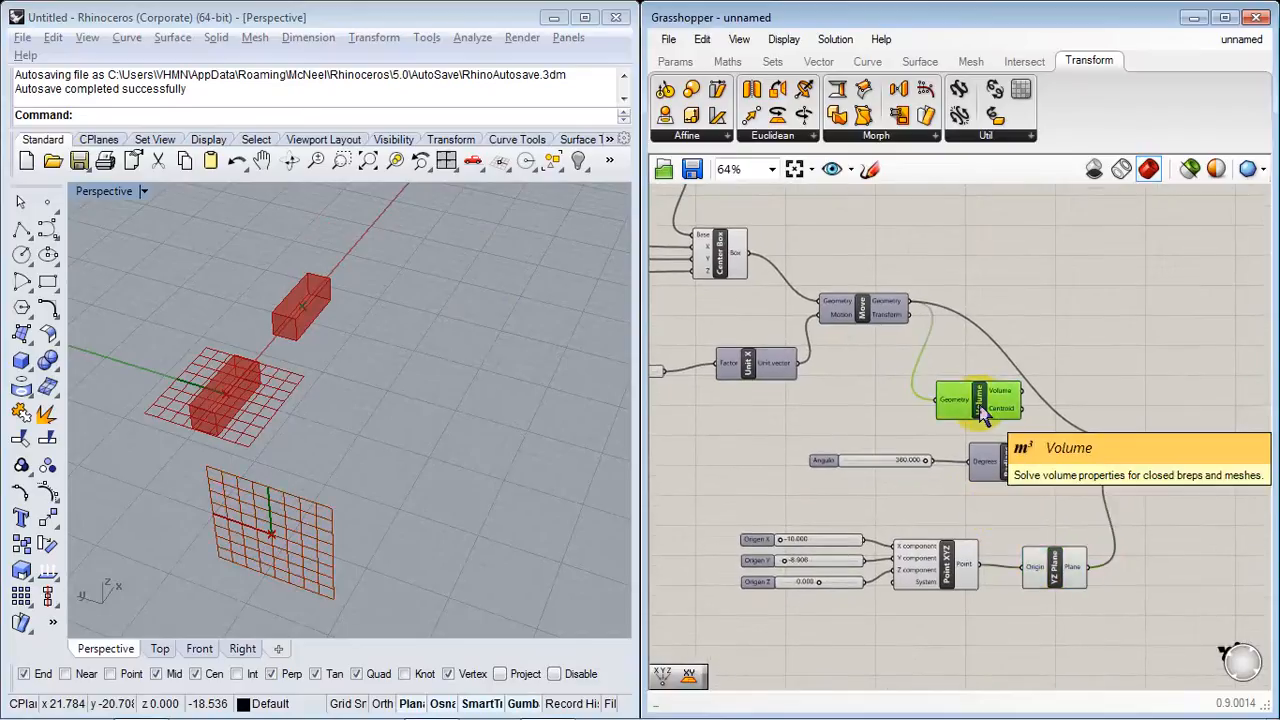
key("Delete")
scroll(1000, 410, "down", 3)
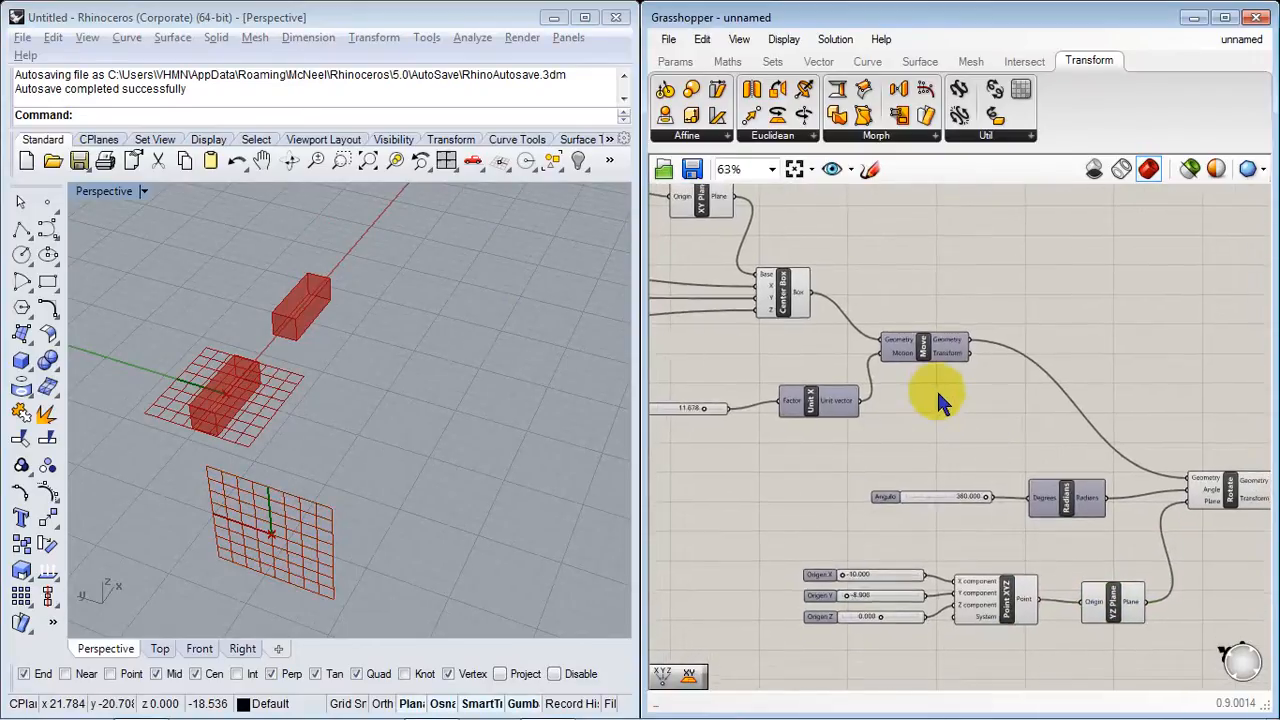
Step: Try a larger box with Tamaño X at 3.529, Tamaño Y at 3.964 and Tamaño Z at 3.518
right_click_drag(924, 398, 1014, 434)
right_click_drag(870, 454, 1008, 516)
scroll(788, 409, "up", 1)
scroll(789, 412, "up", 4)
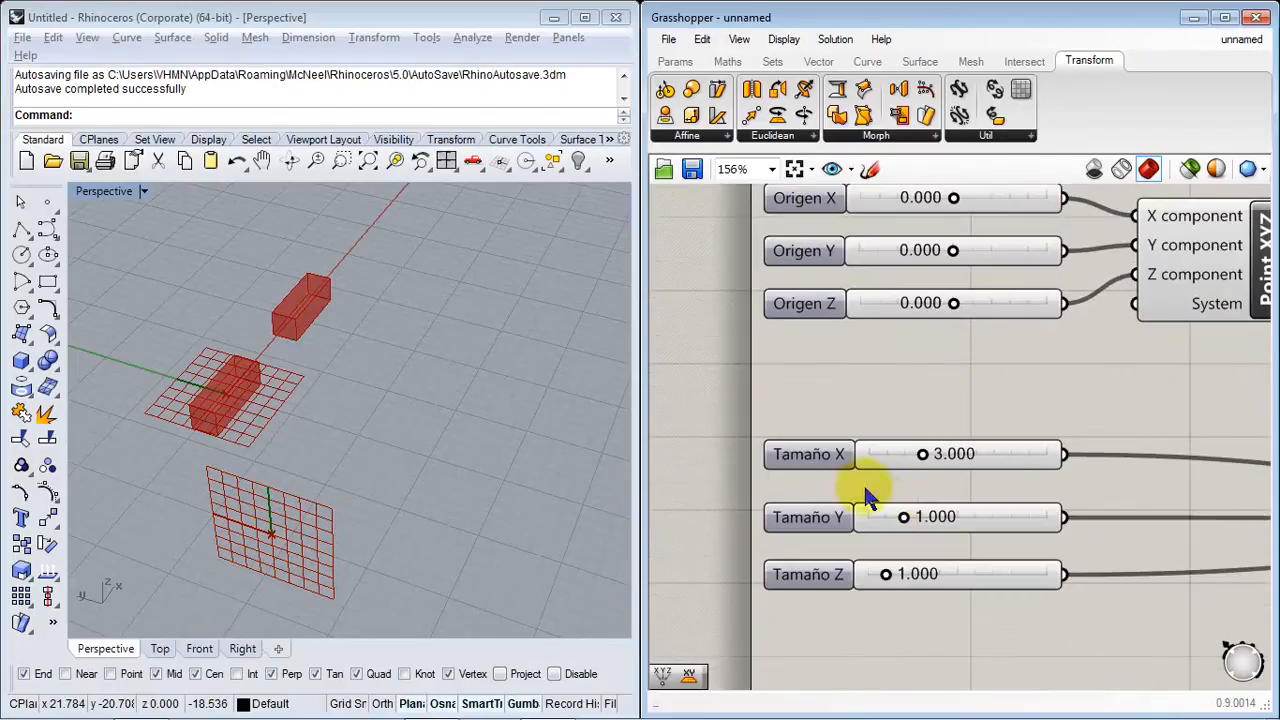
mouse_move(945, 463)
left_mouse_down()
mouse_move(964, 461)
mouse_move(931, 453)
left_mouse_up()
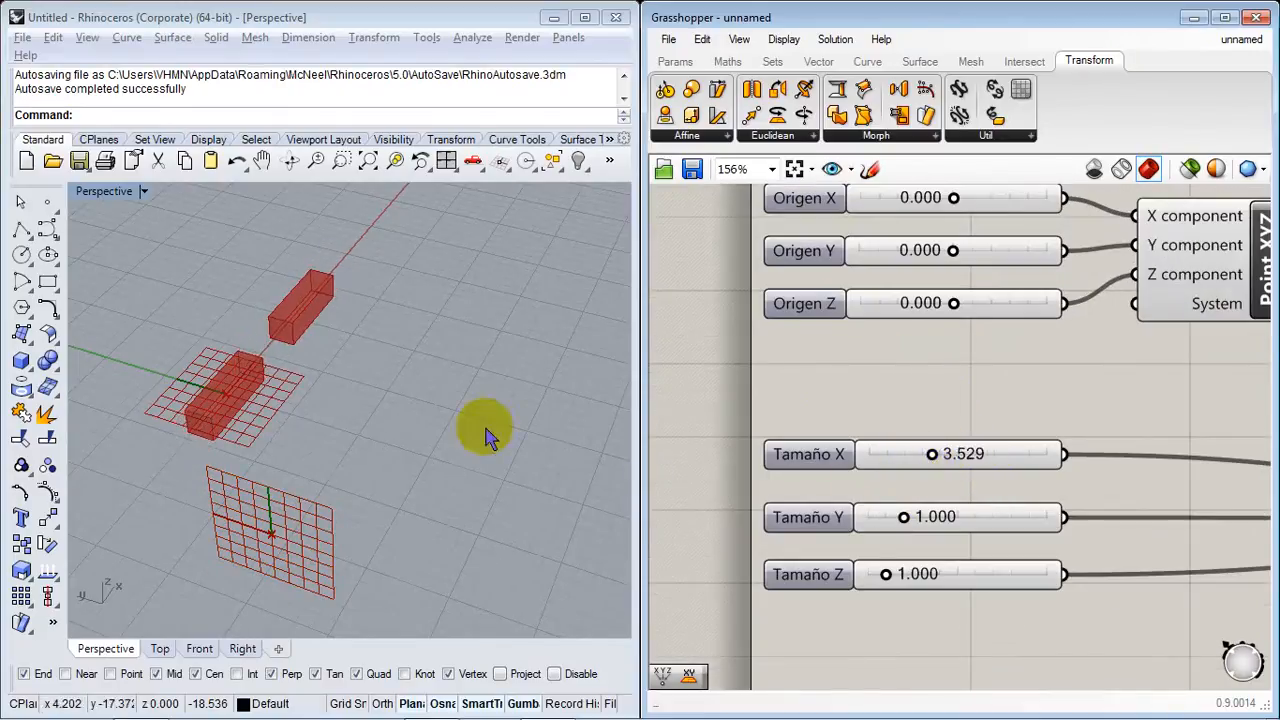
right_click_drag(486, 434, 420, 450)
left_click_drag(903, 521, 1090, 527)
left_click_drag(1015, 521, 1008, 520)
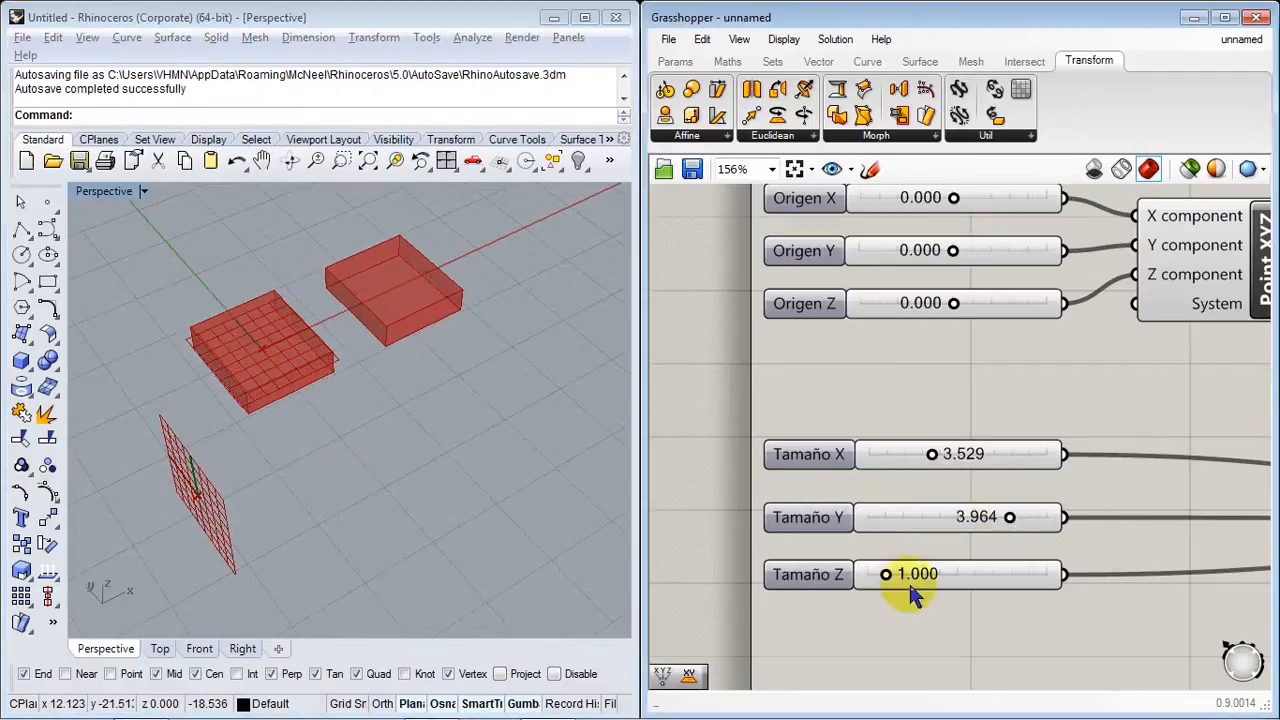
left_click_drag(886, 578, 931, 574)
Step: Try shifting the box's base origin with Origen X at -0.806 and Origen Y at -7.100
right_click_drag(1033, 366, 966, 472)
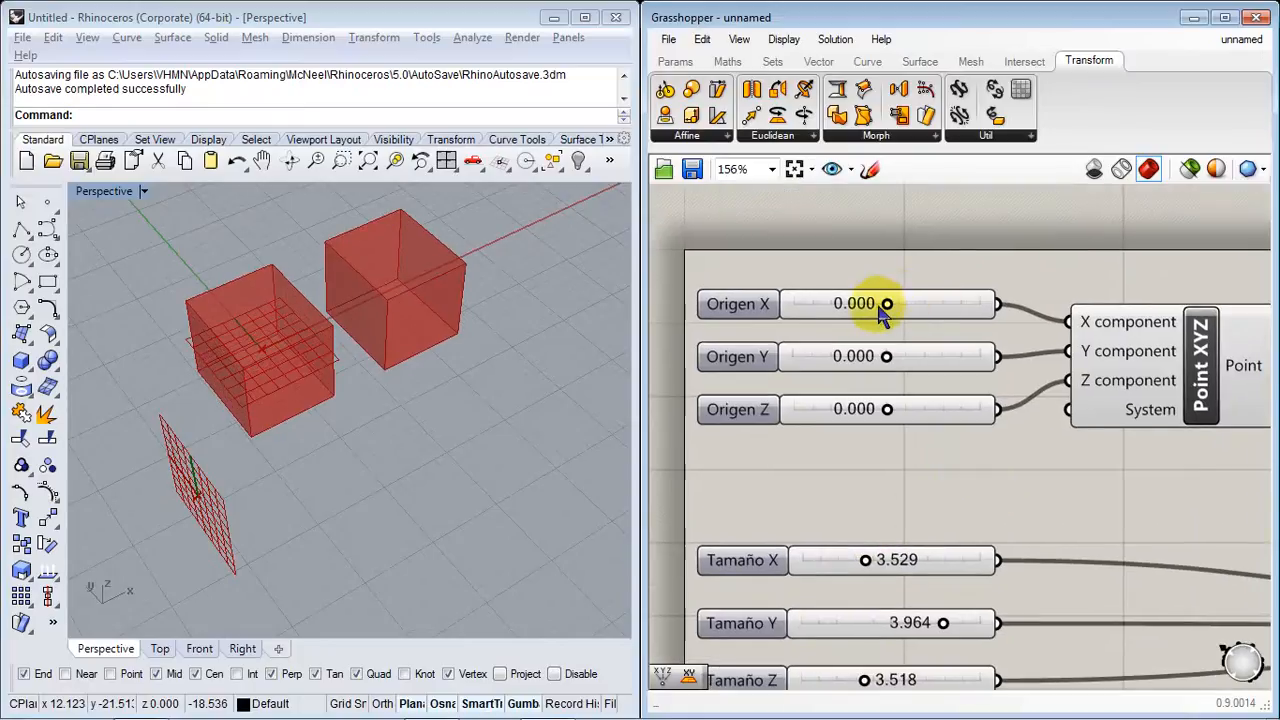
mouse_move(887, 305)
left_mouse_down()
mouse_move(988, 305)
mouse_move(703, 303)
mouse_move(930, 303)
mouse_move(879, 303)
left_mouse_up()
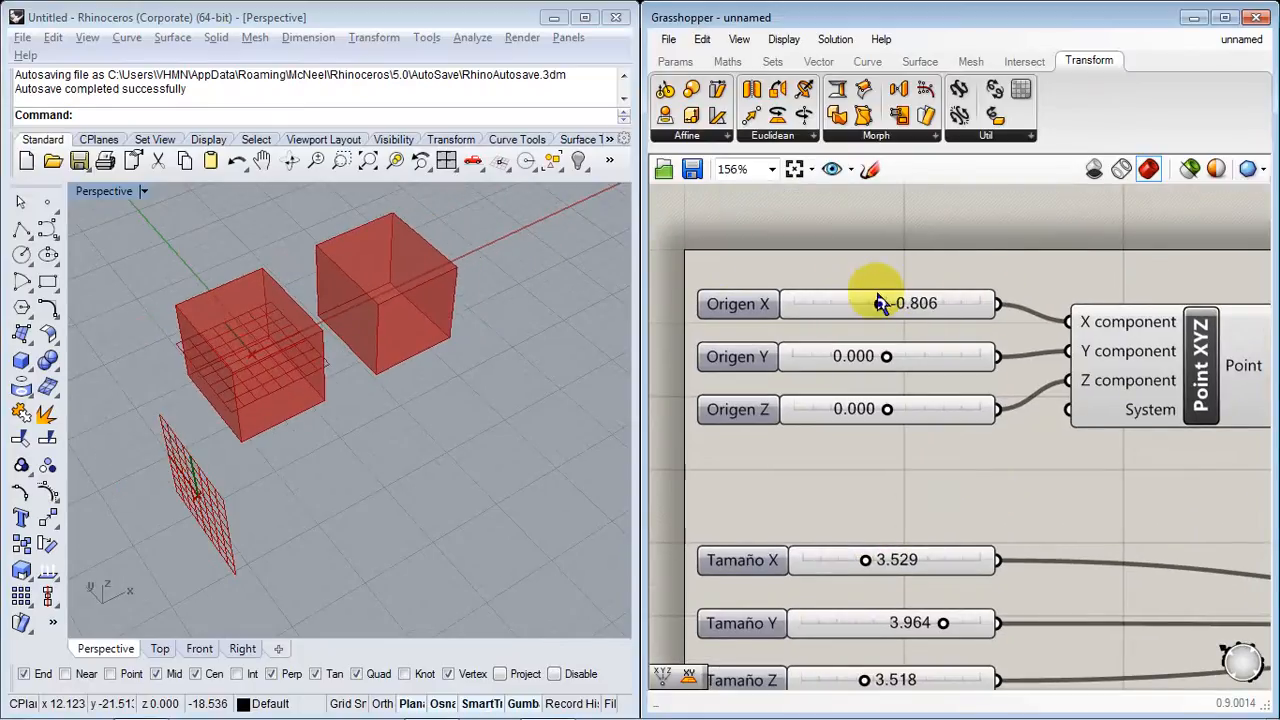
left_click_drag(888, 362, 820, 356)
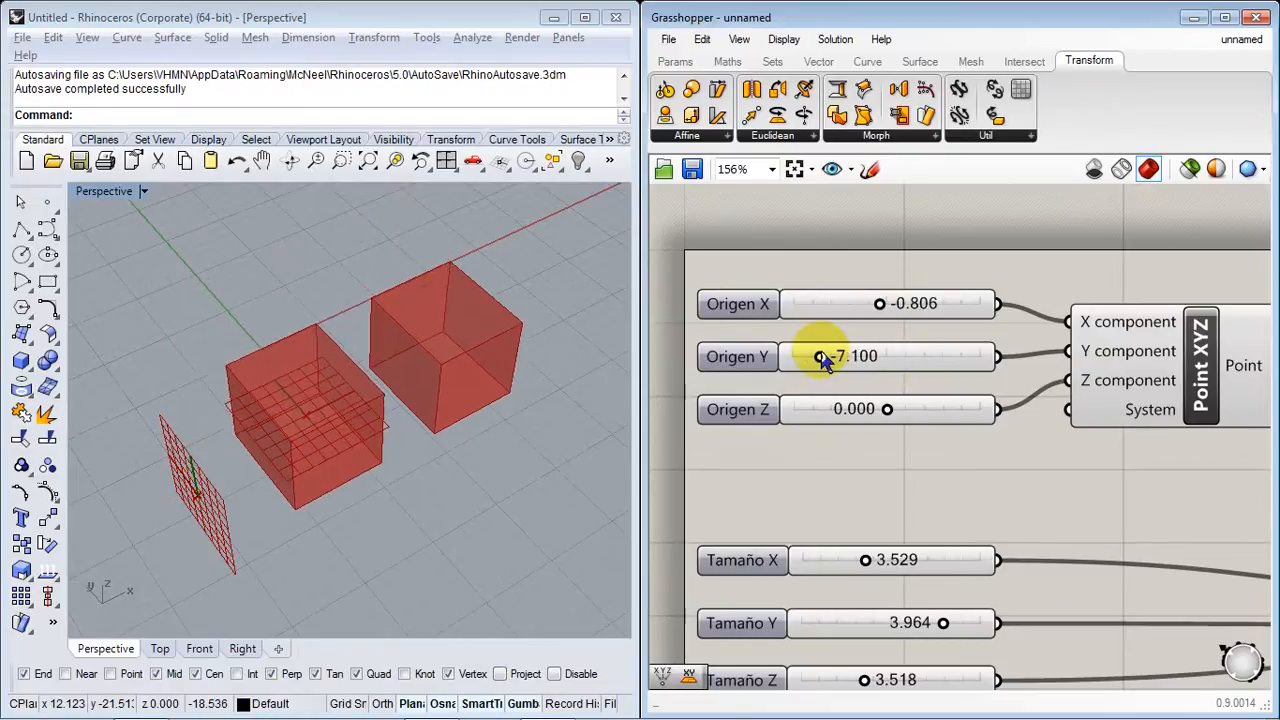
right_click_drag(380, 430, 322, 438)
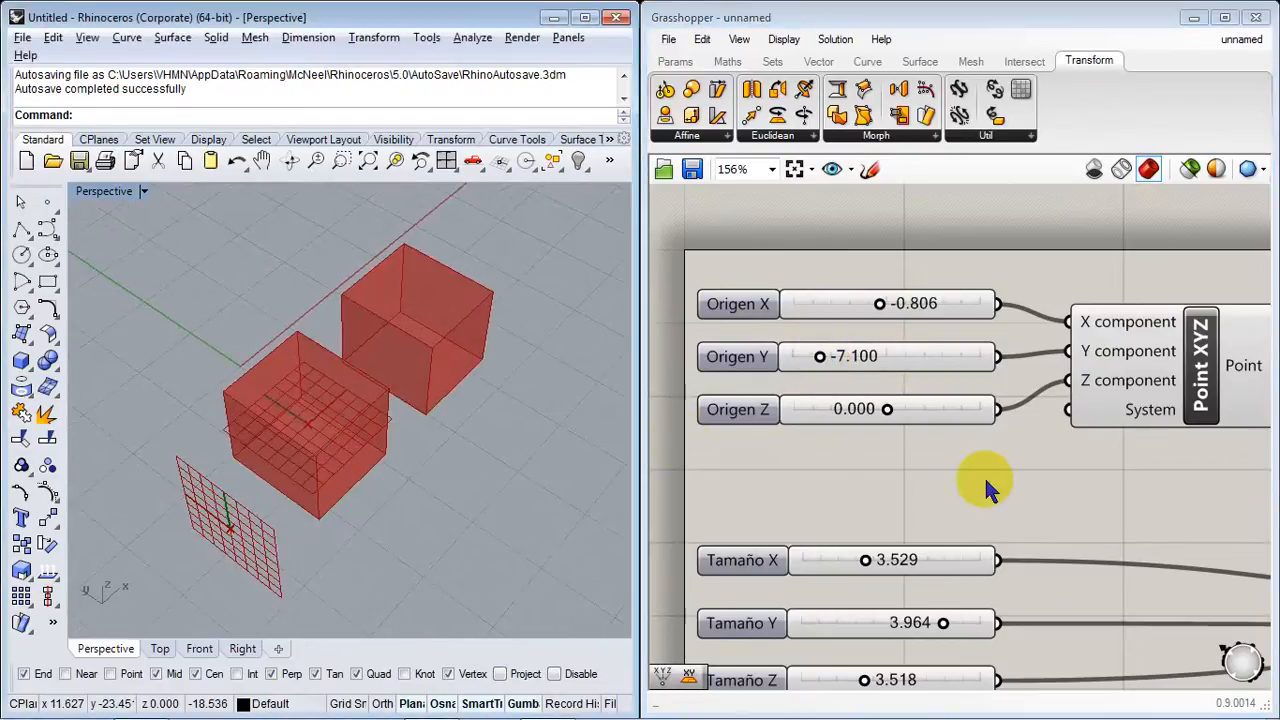
right_click_drag(983, 474, 884, 395)
scroll(986, 443, "down", 3)
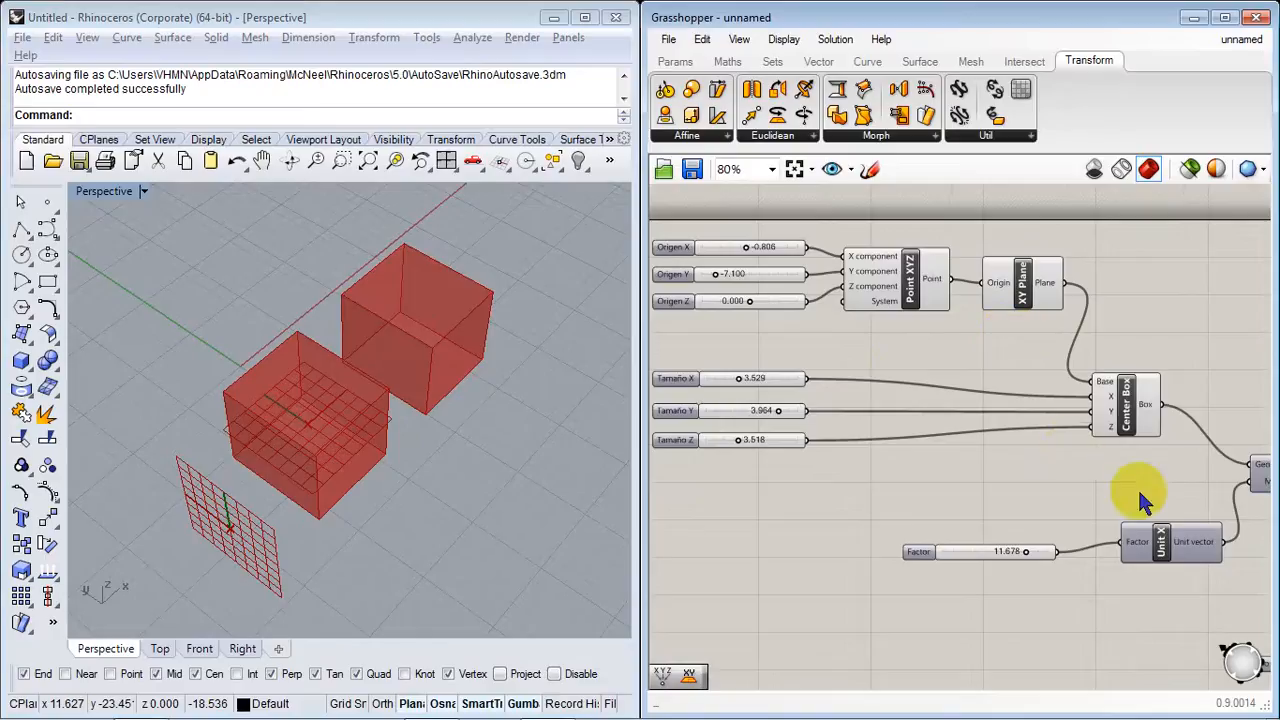
right_click_drag(1137, 486, 815, 409)
scroll(1129, 525, "down", 1)
right_click_drag(1125, 526, 1013, 492)
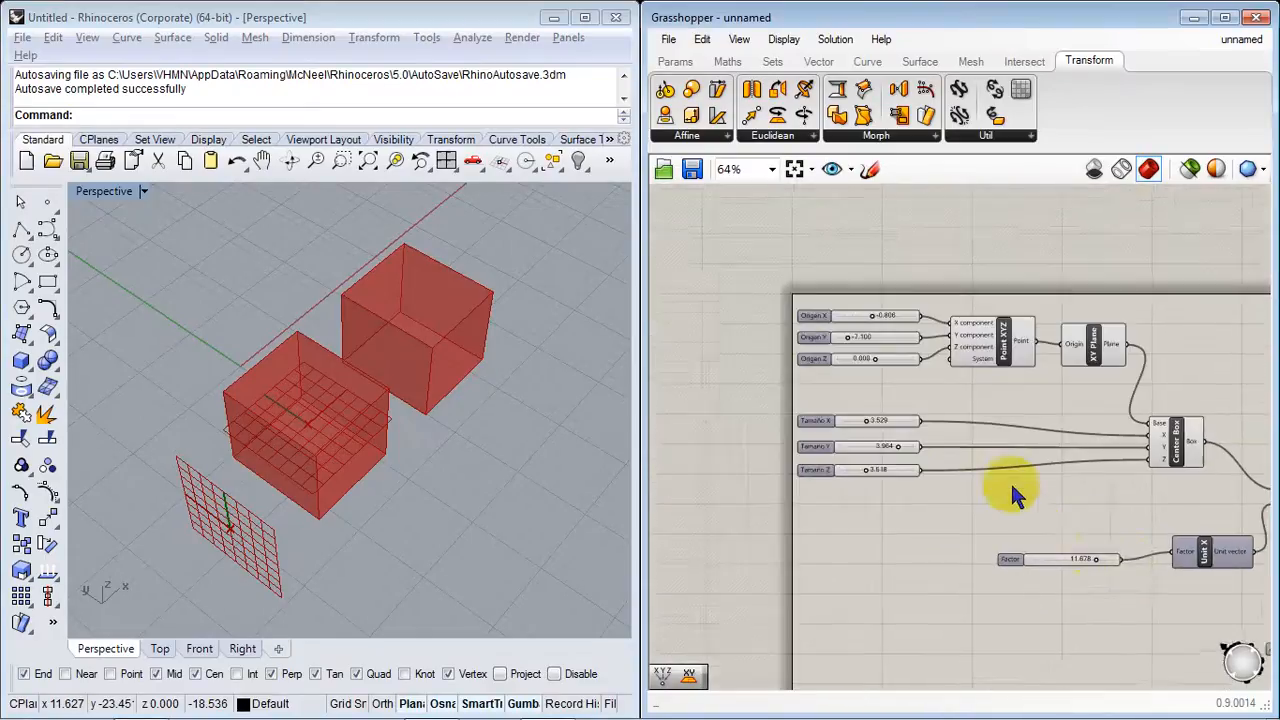
Step: Set the box's Origen X, Origen Y and Origen Z sliders to 0
scroll(775, 335, "up", 5)
double_click(925, 285)
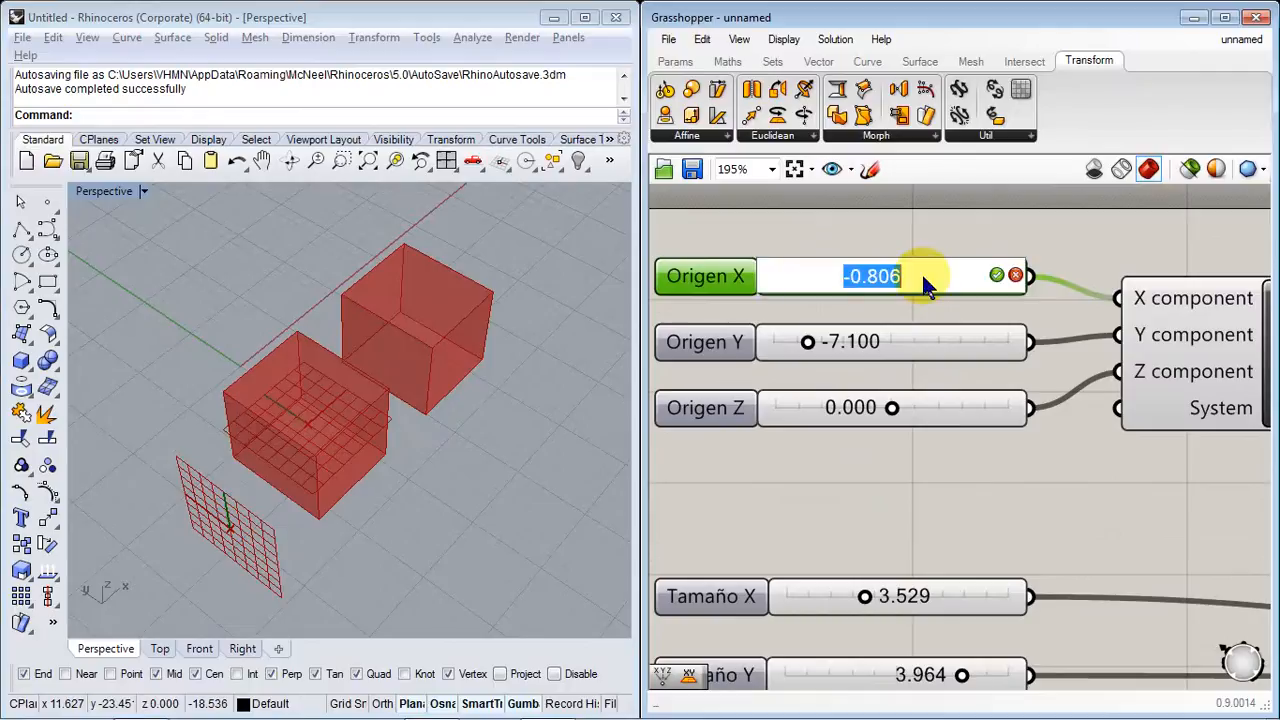
type("0")
key("Return")
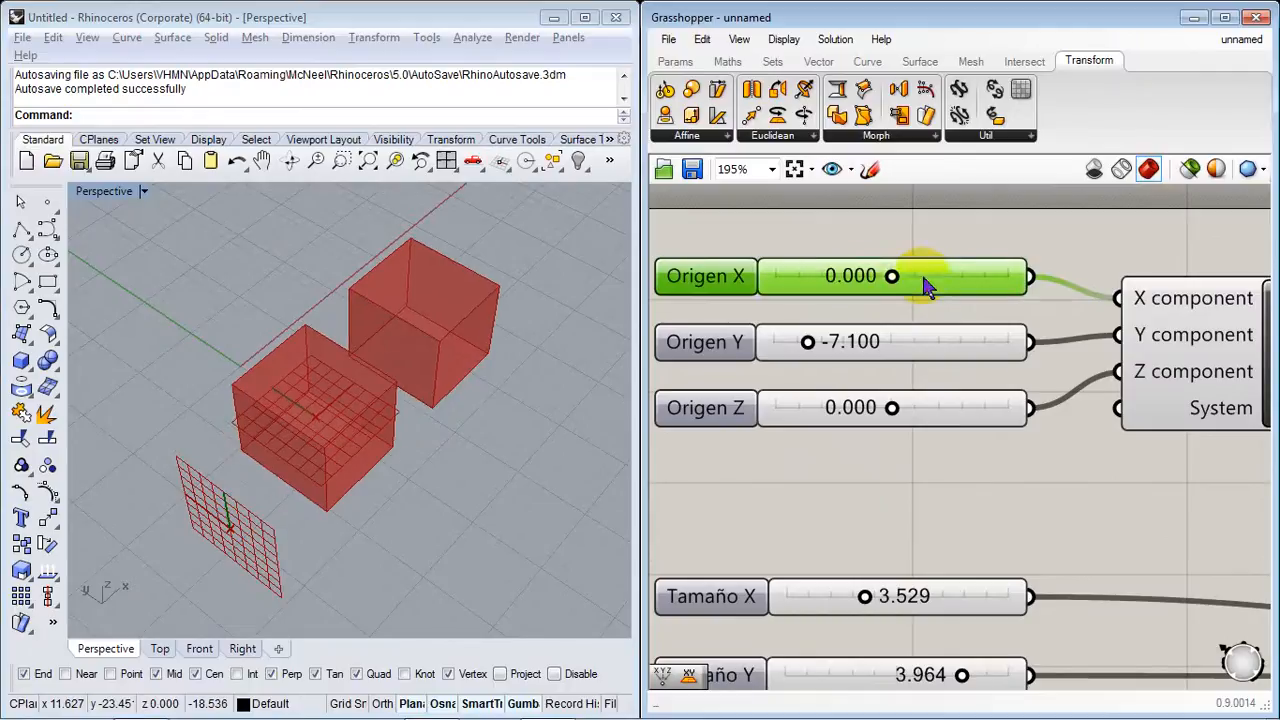
double_click(843, 345)
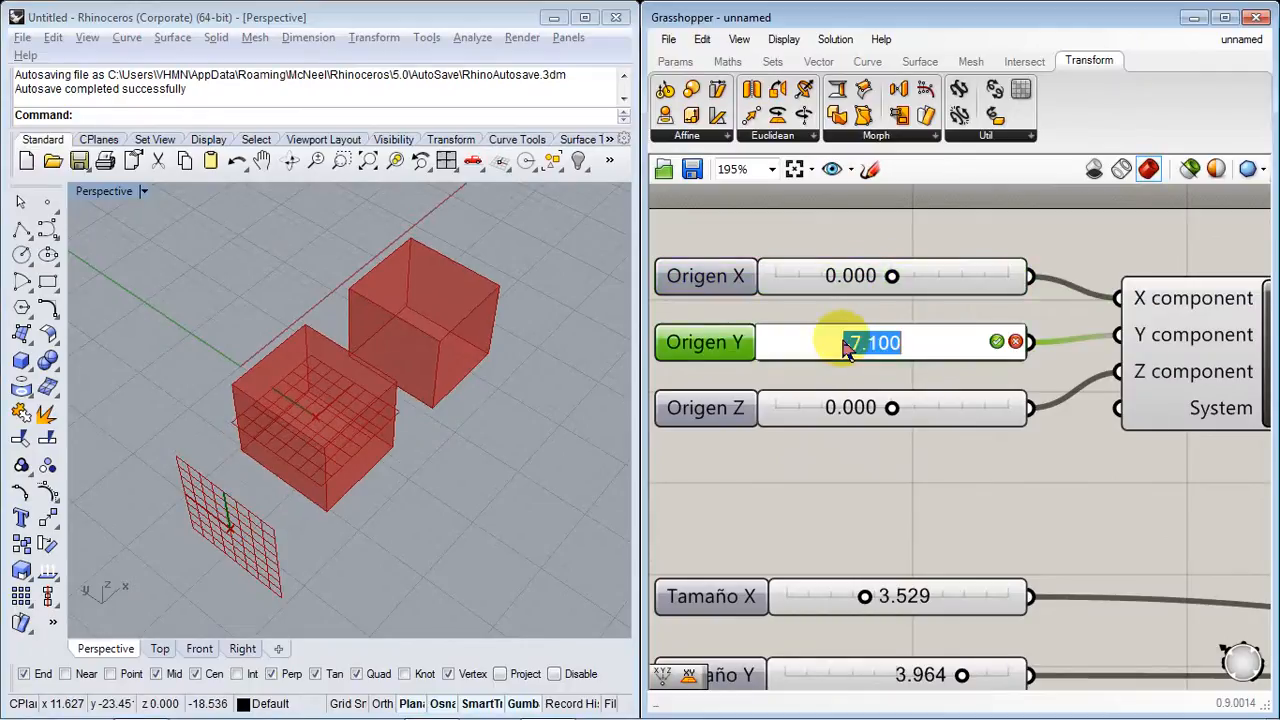
type("0")
key("Return")
double_click(851, 410)
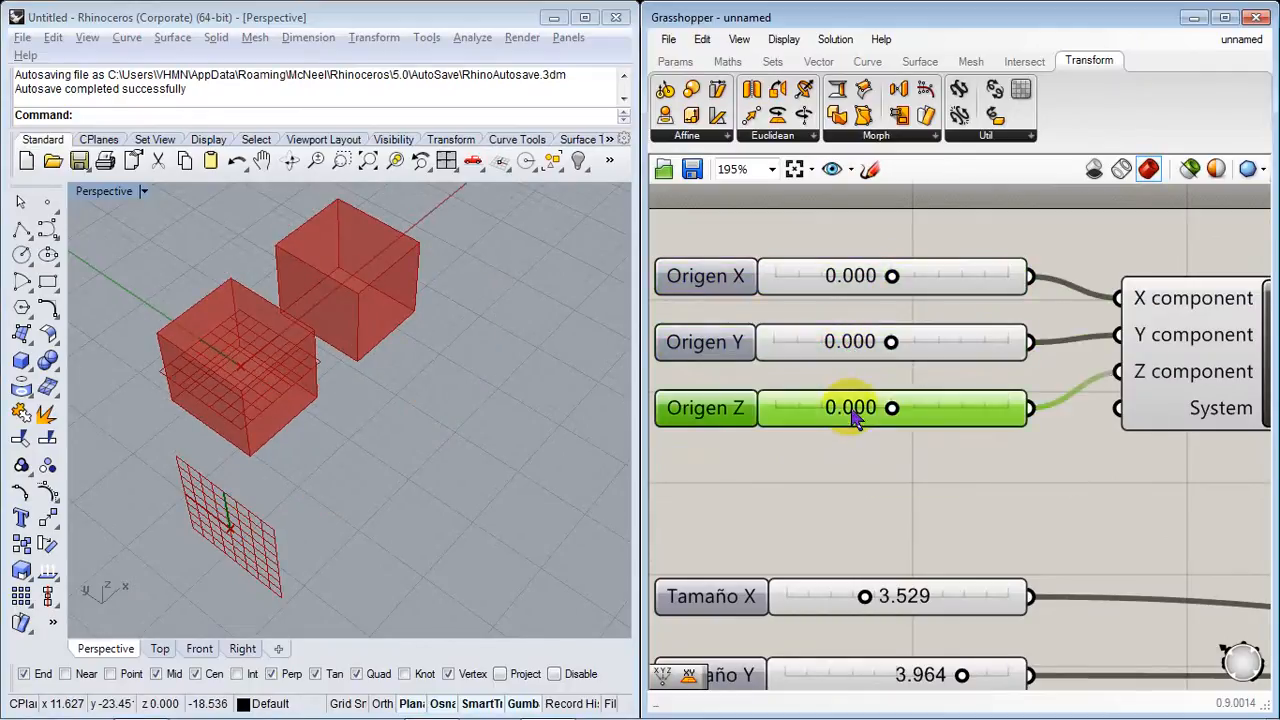
type("0")
key("Return")
Step: Set the box dimensions to Tamaño X 3, Tamaño Y 1 and Tamaño Z 1
right_click_drag(886, 474, 896, 302)
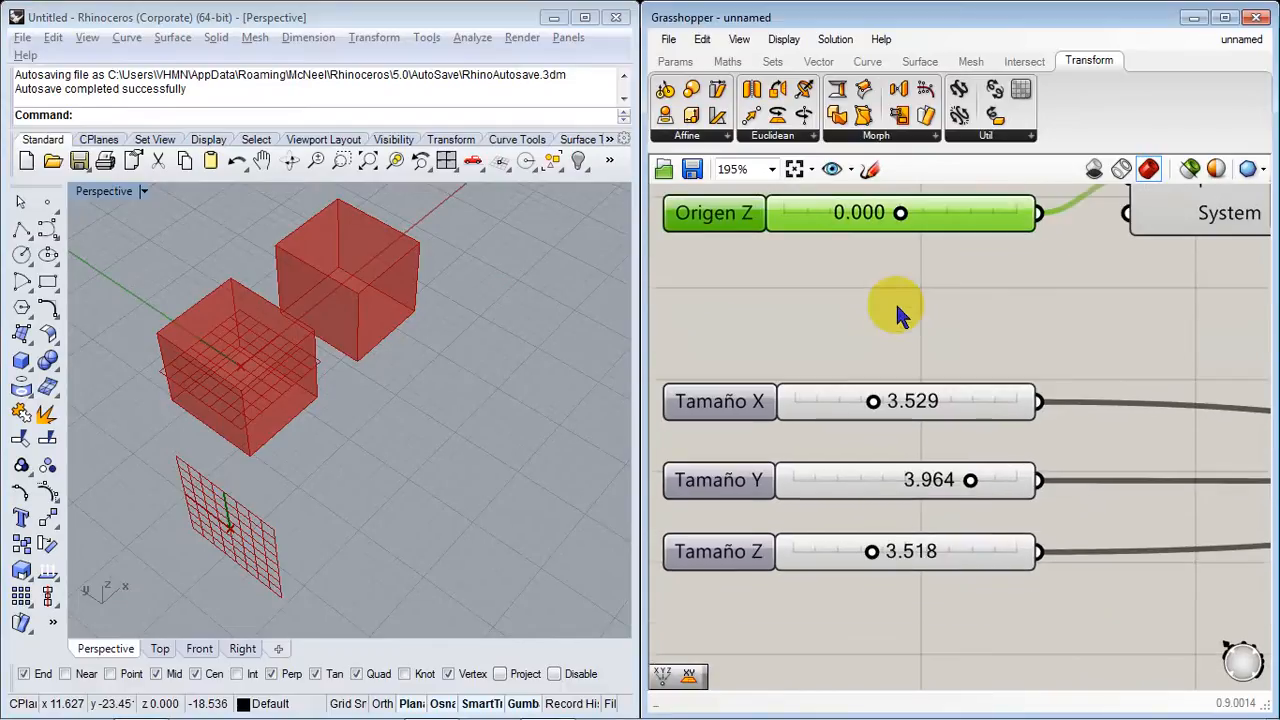
double_click(894, 404)
type("3")
key("Return")
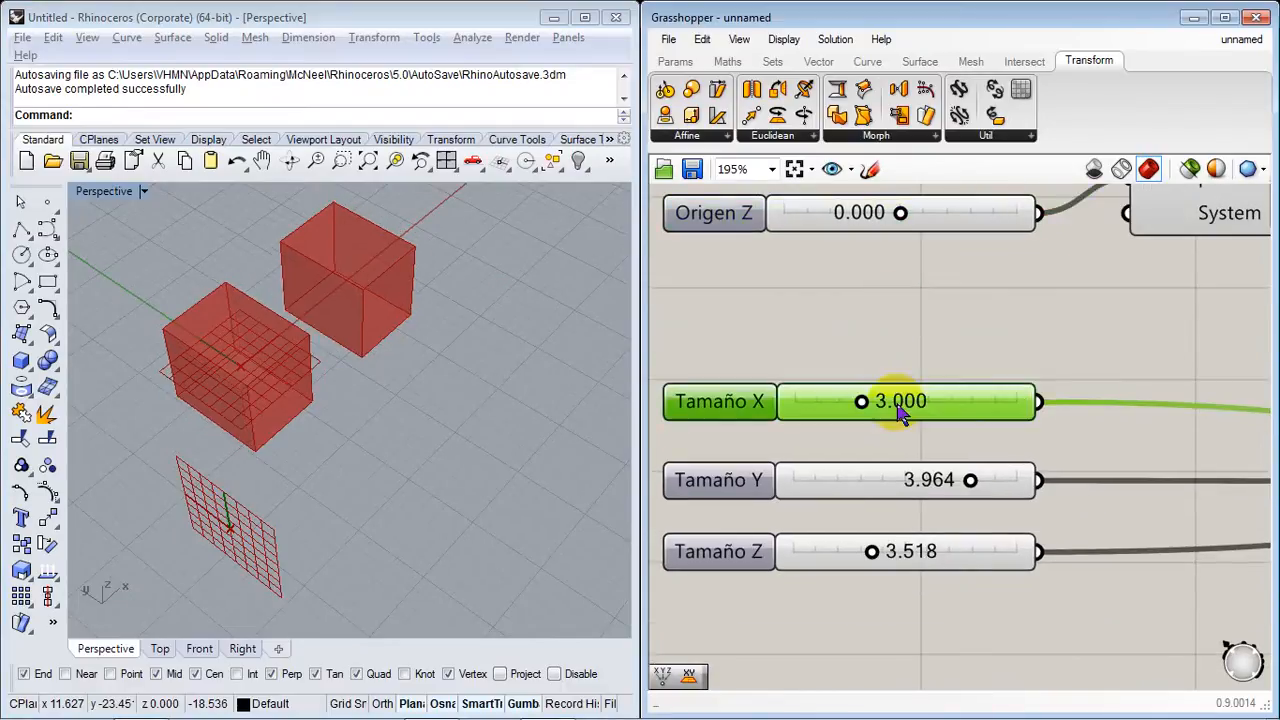
double_click(916, 492)
type("1")
key("Return")
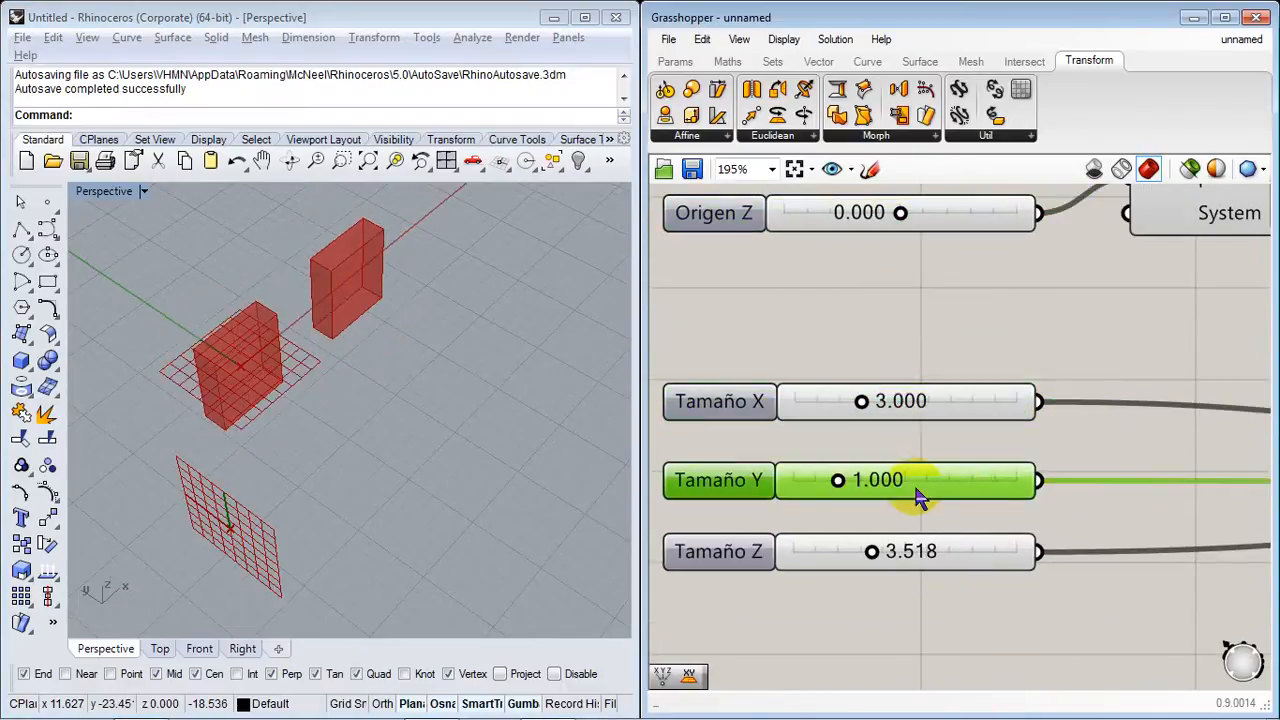
double_click(914, 551)
type("1")
key("Return")
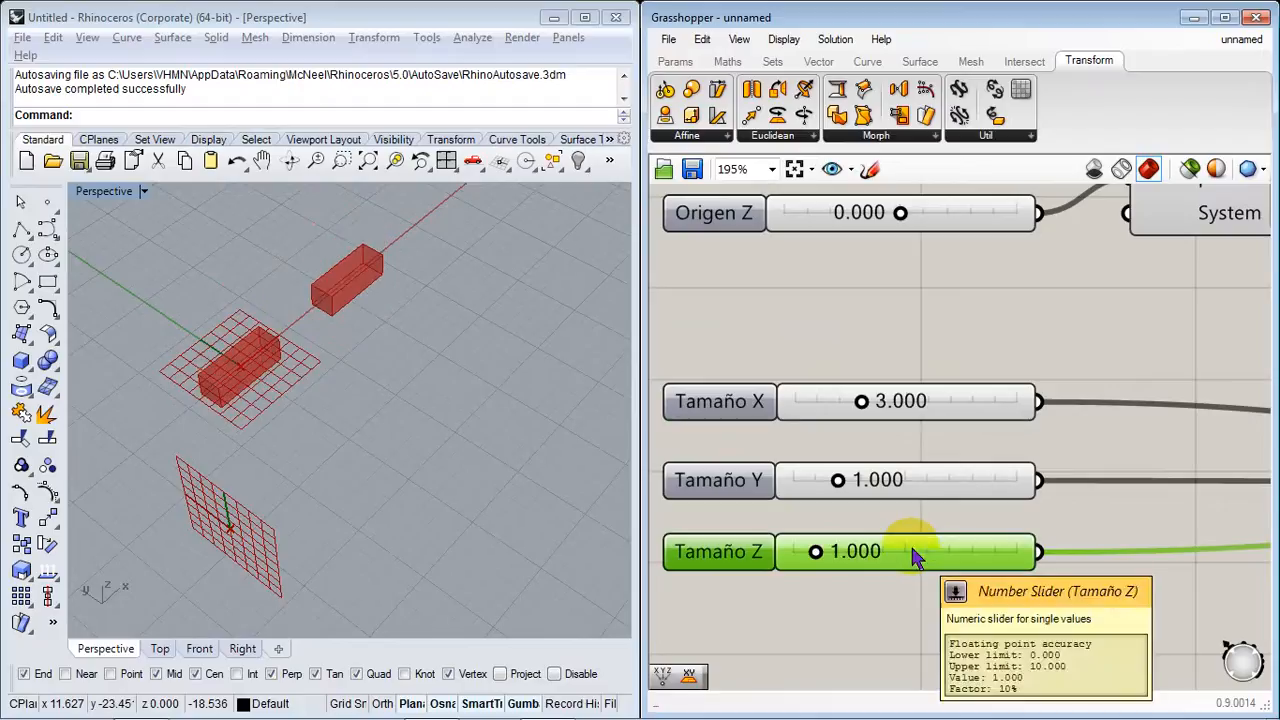
Step: Disconnect the Center Box from the Move component's Geometry input
right_click_drag(409, 434, 335, 375)
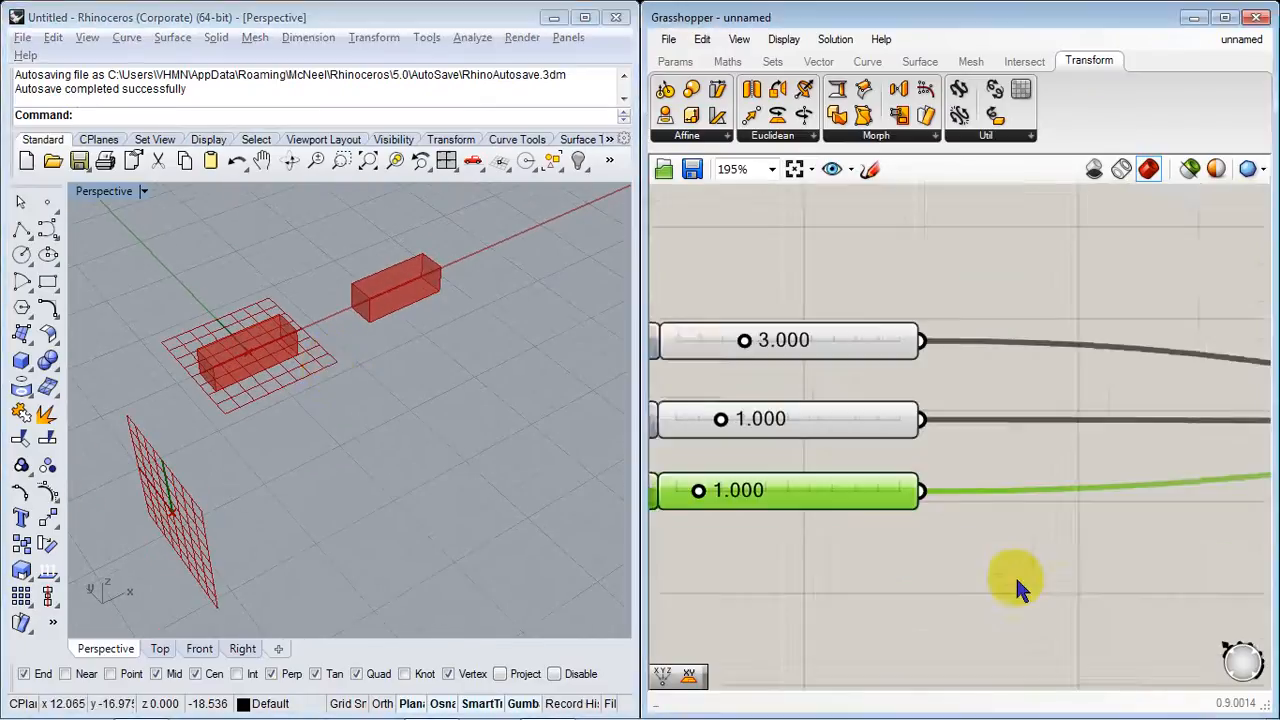
scroll(1014, 573, "down", 5)
scroll(867, 430, "down", 3)
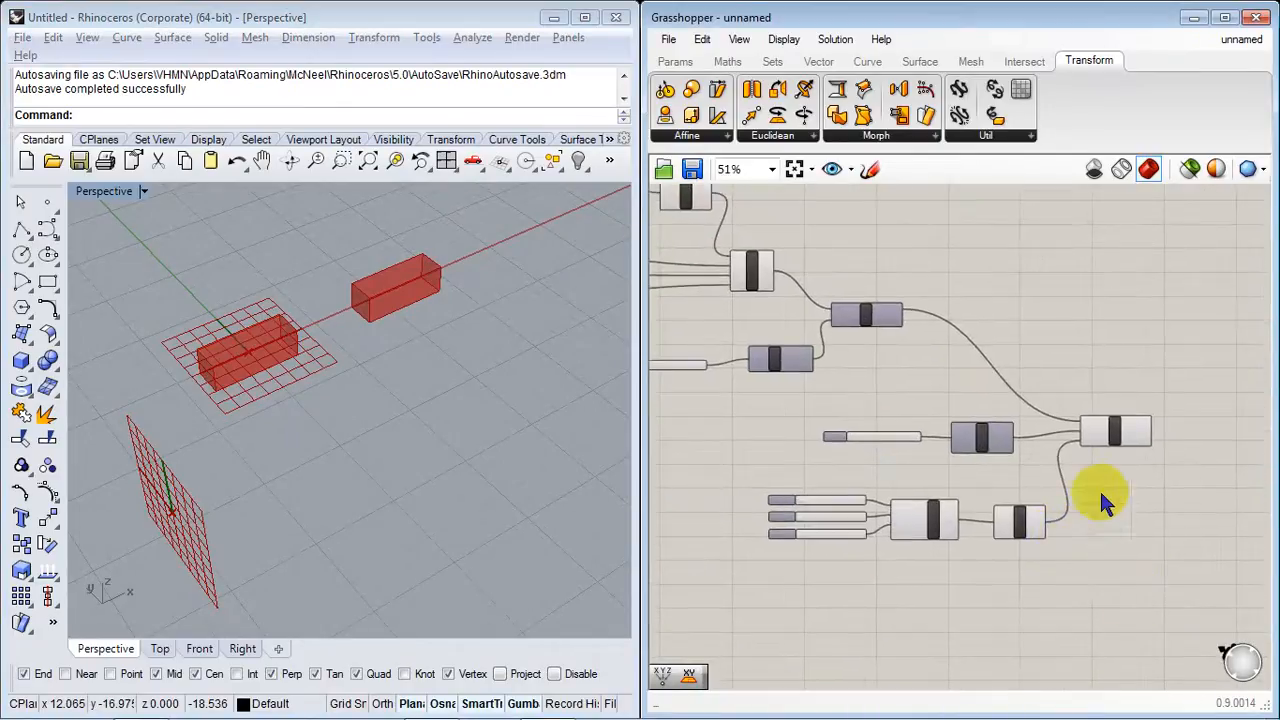
left_click_drag(1232, 585, 770, 292)
right_click_drag(786, 323, 884, 388)
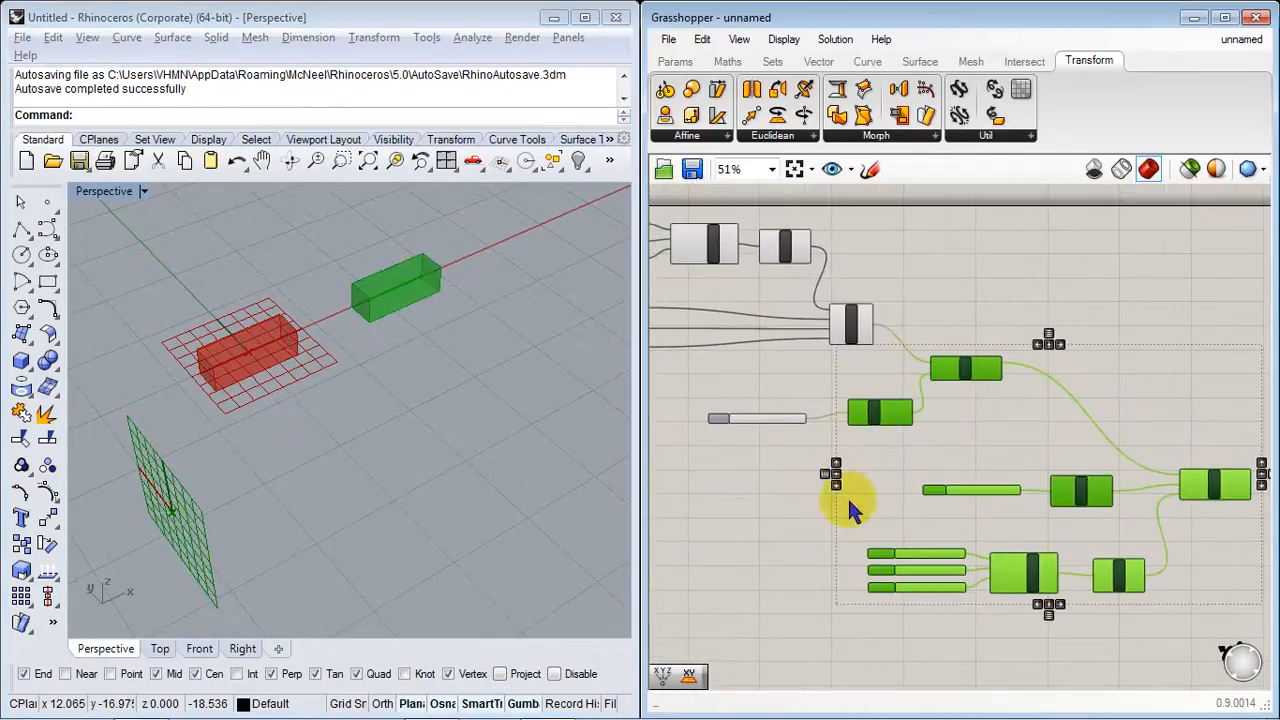
scroll(957, 434, "up", 2)
left_click(957, 434)
scroll(936, 355, "up", 2)
right_click(937, 307)
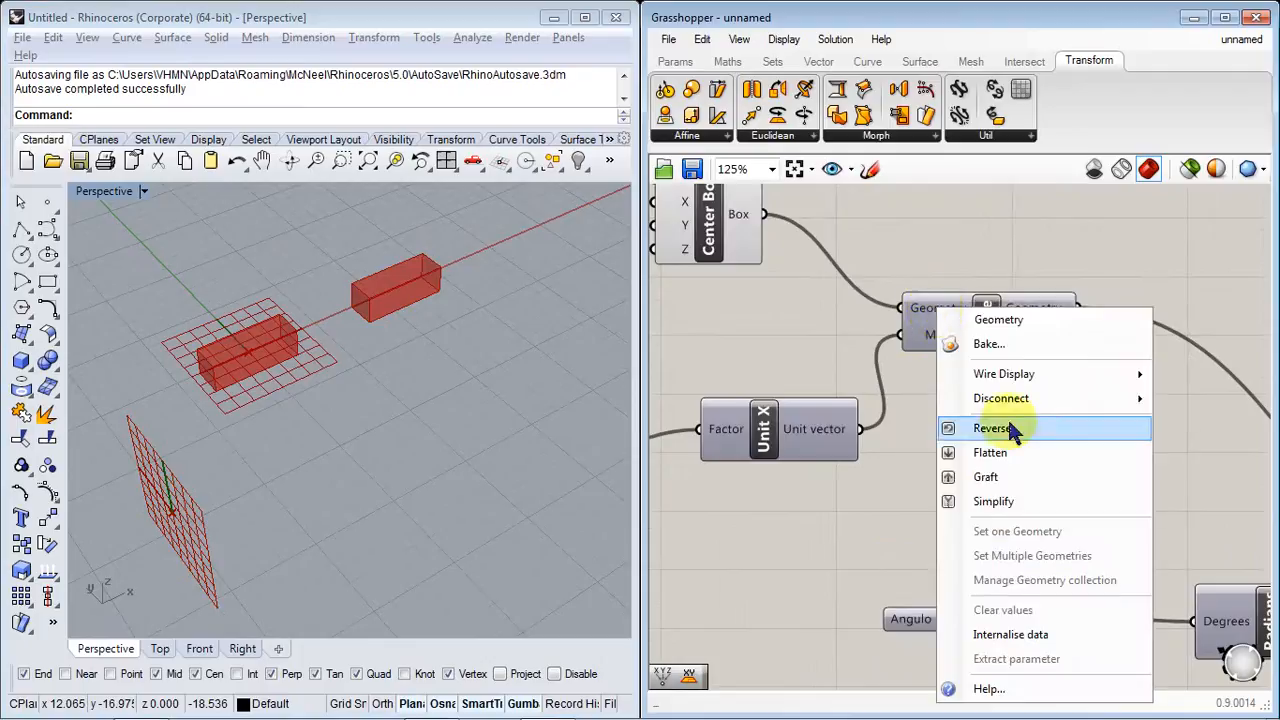
mouse_move(1005, 398)
left_click(845, 498)
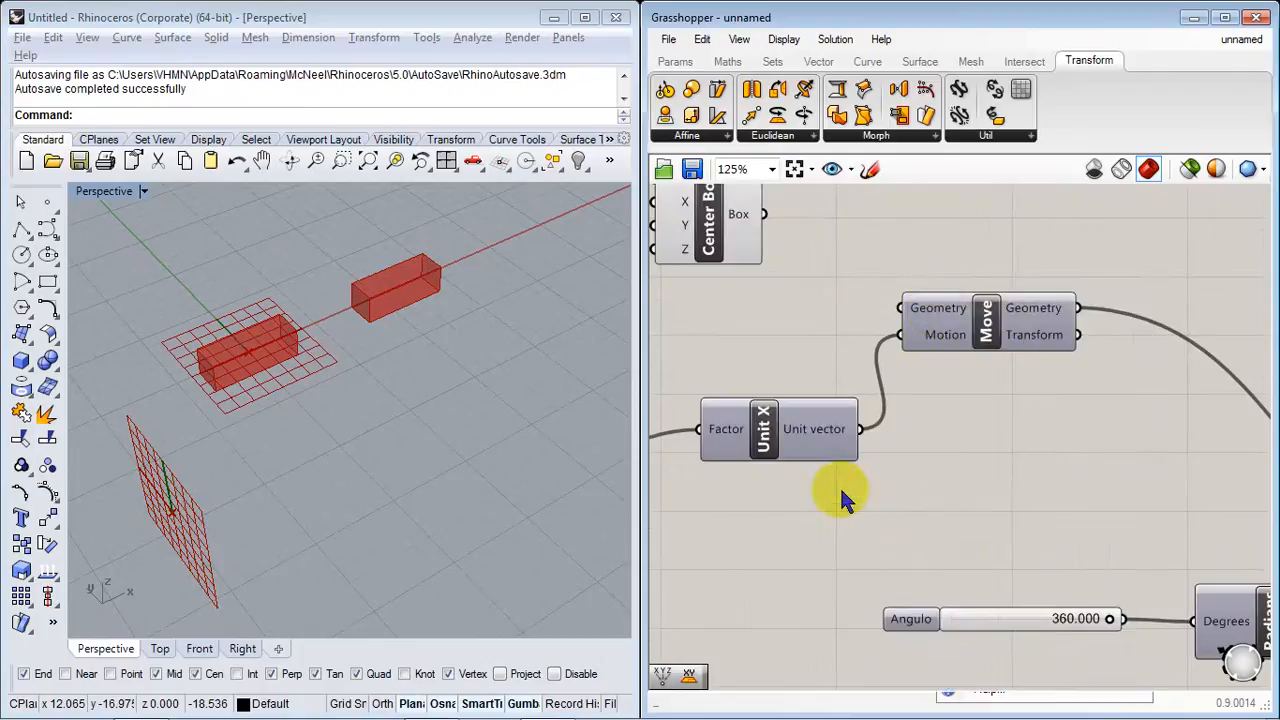
Step: Move the whole Move and Rotate component group with its sliders into the empty canvas area below the Center Box definition
scroll(860, 465, "down", 3)
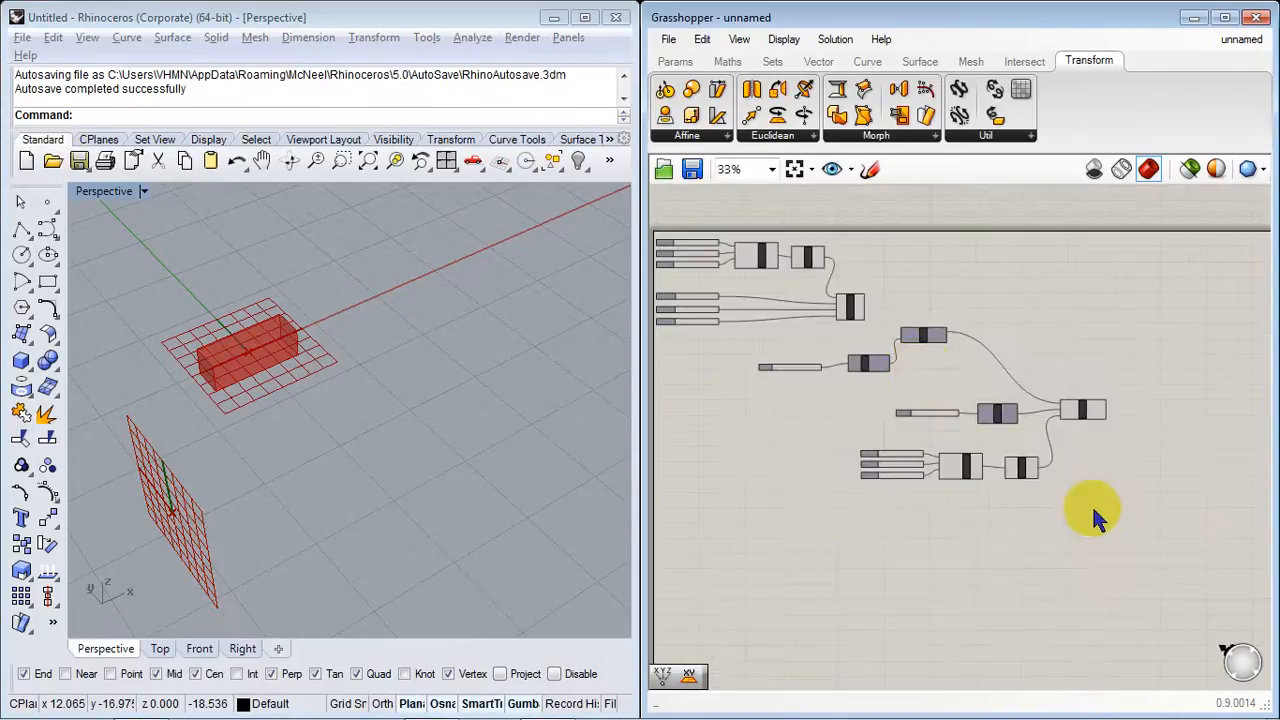
left_click_drag(1094, 510, 749, 335)
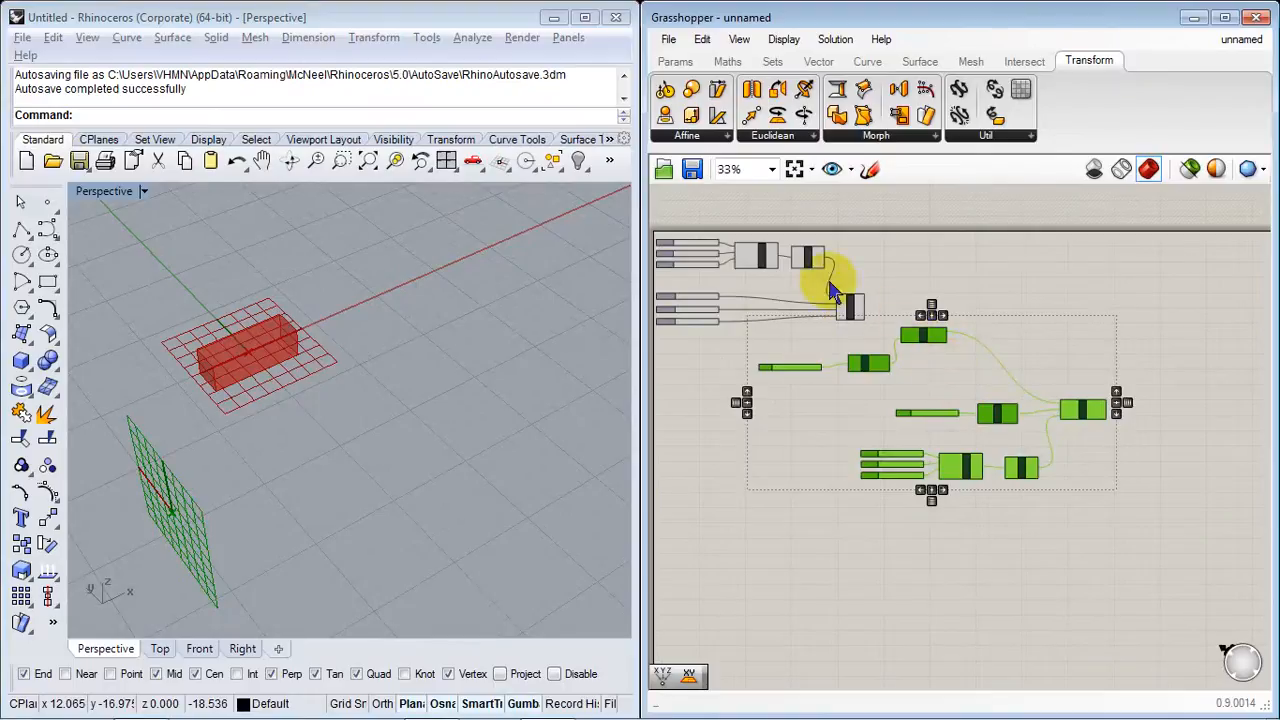
left_click_drag(924, 343, 870, 543)
left_click(924, 453)
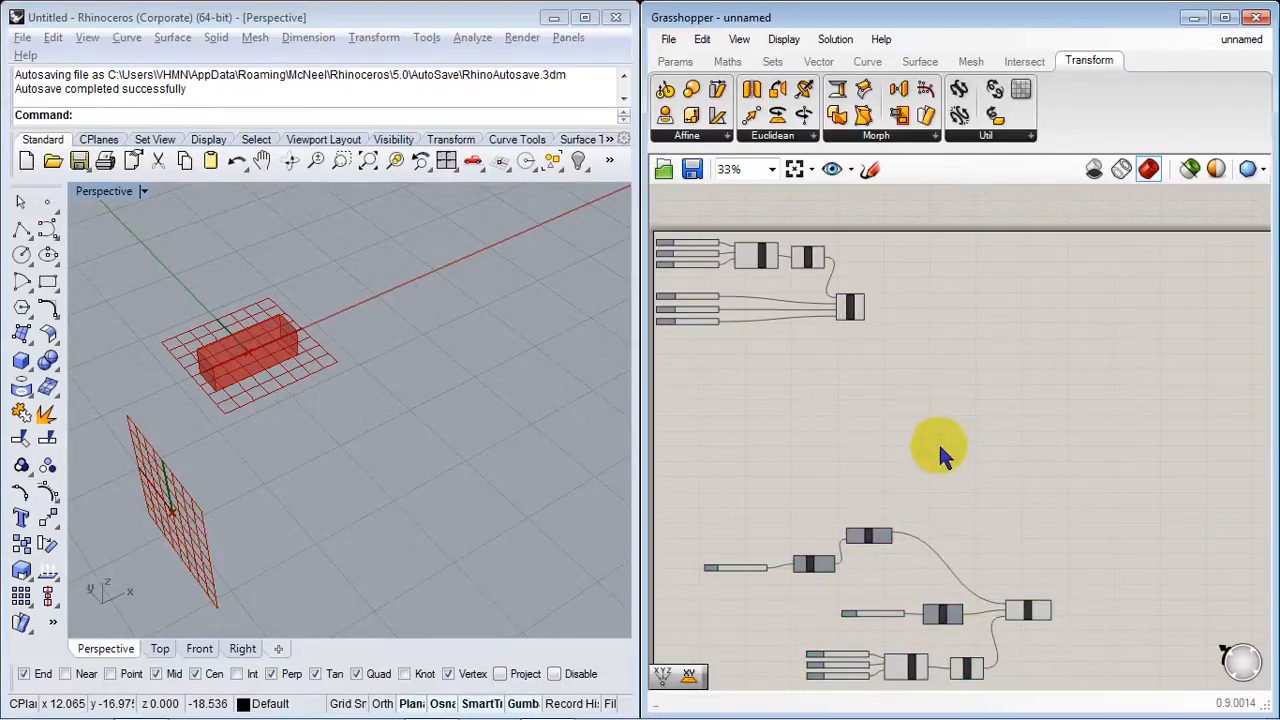
Step: Turn off the preview of the Rotate, YZ Plane and Point XYZ components in the detached rotation group
scroll(1030, 480, "up", 5)
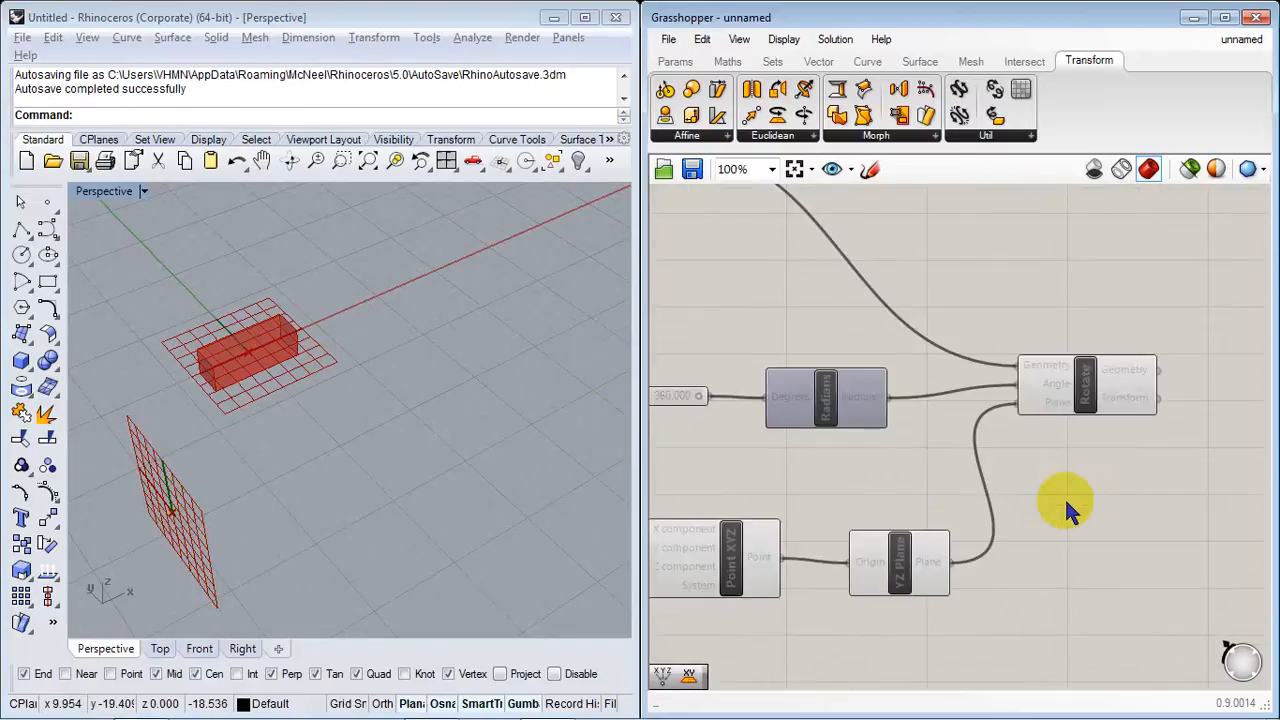
right_click(1060, 392)
key("Escape")
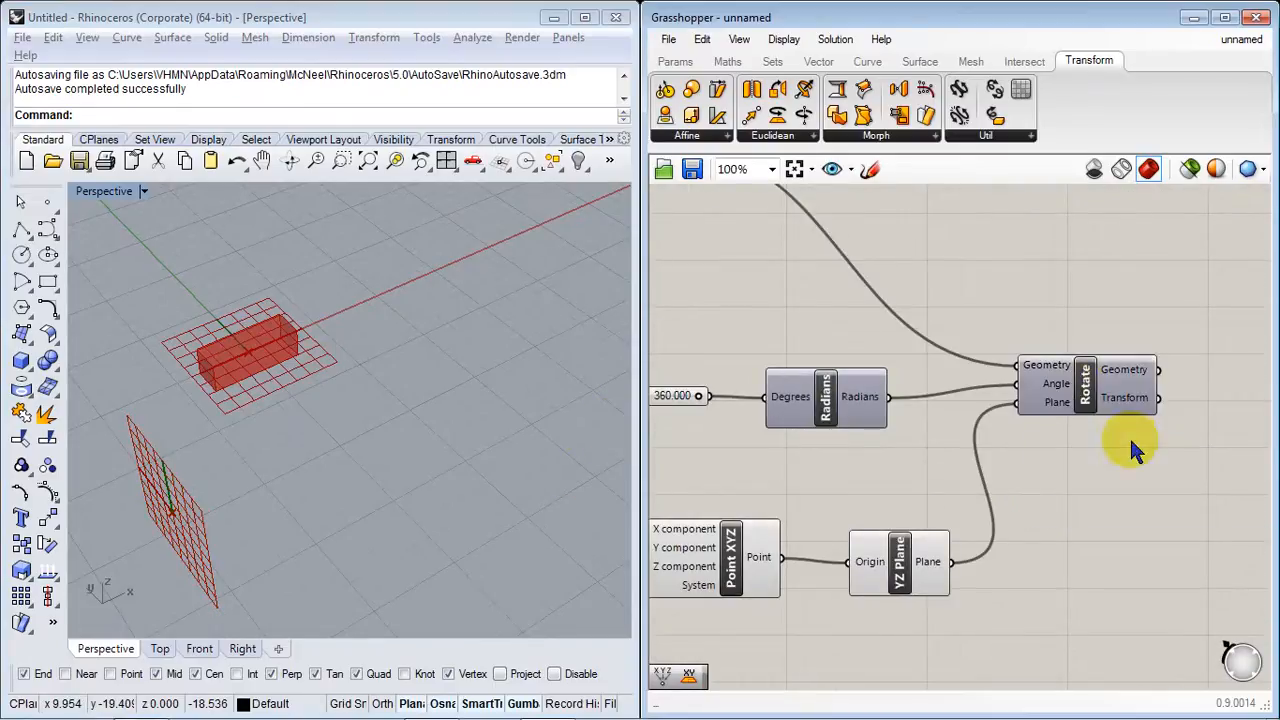
right_click(902, 578)
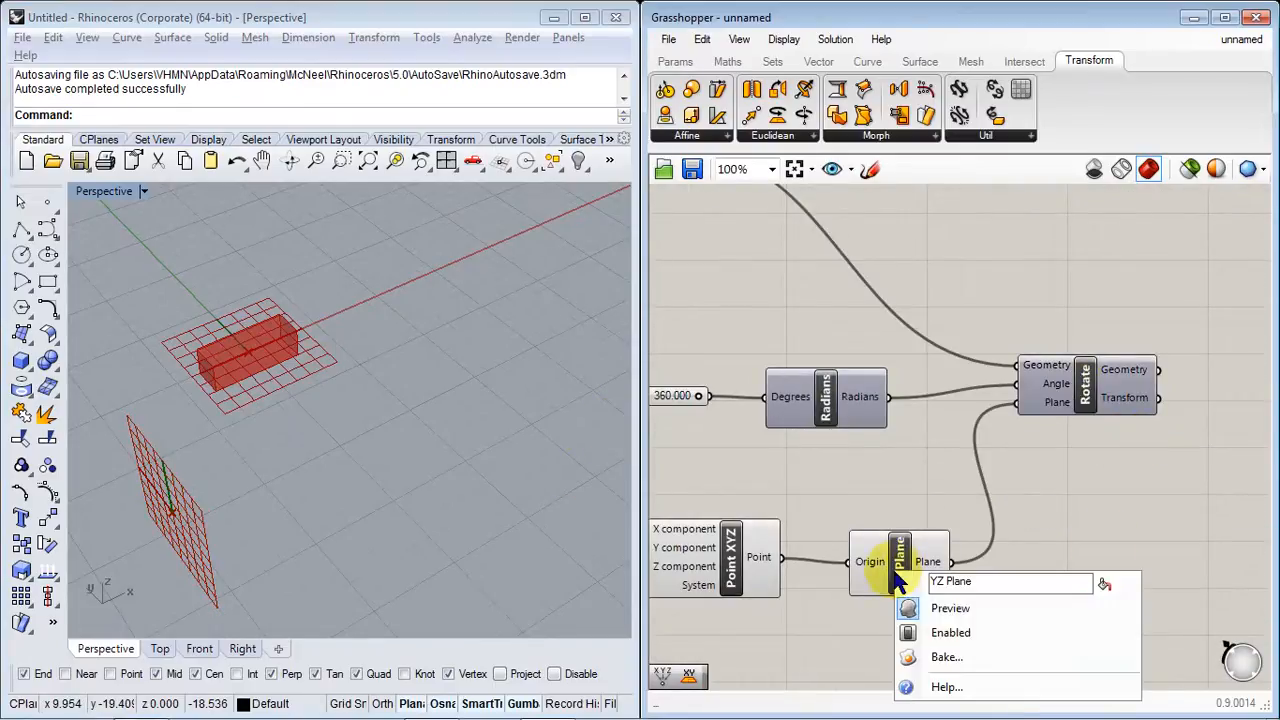
left_click(945, 610)
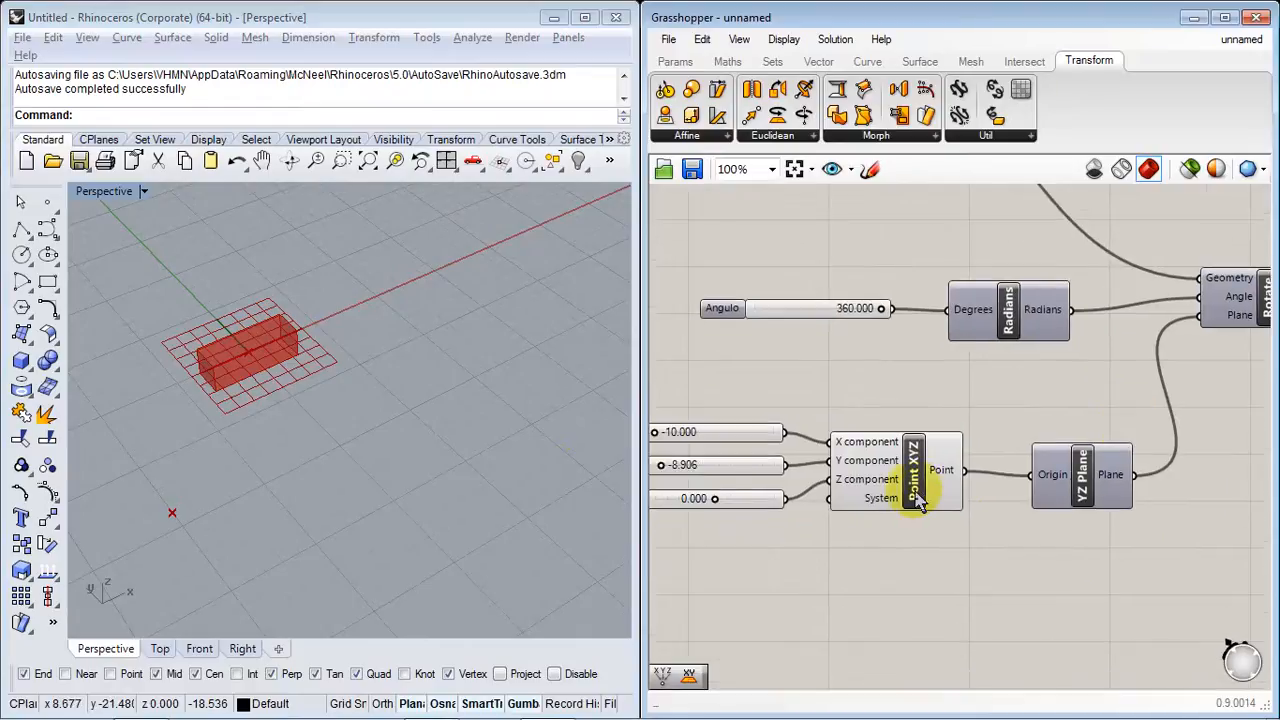
right_click(925, 487)
left_click(948, 520)
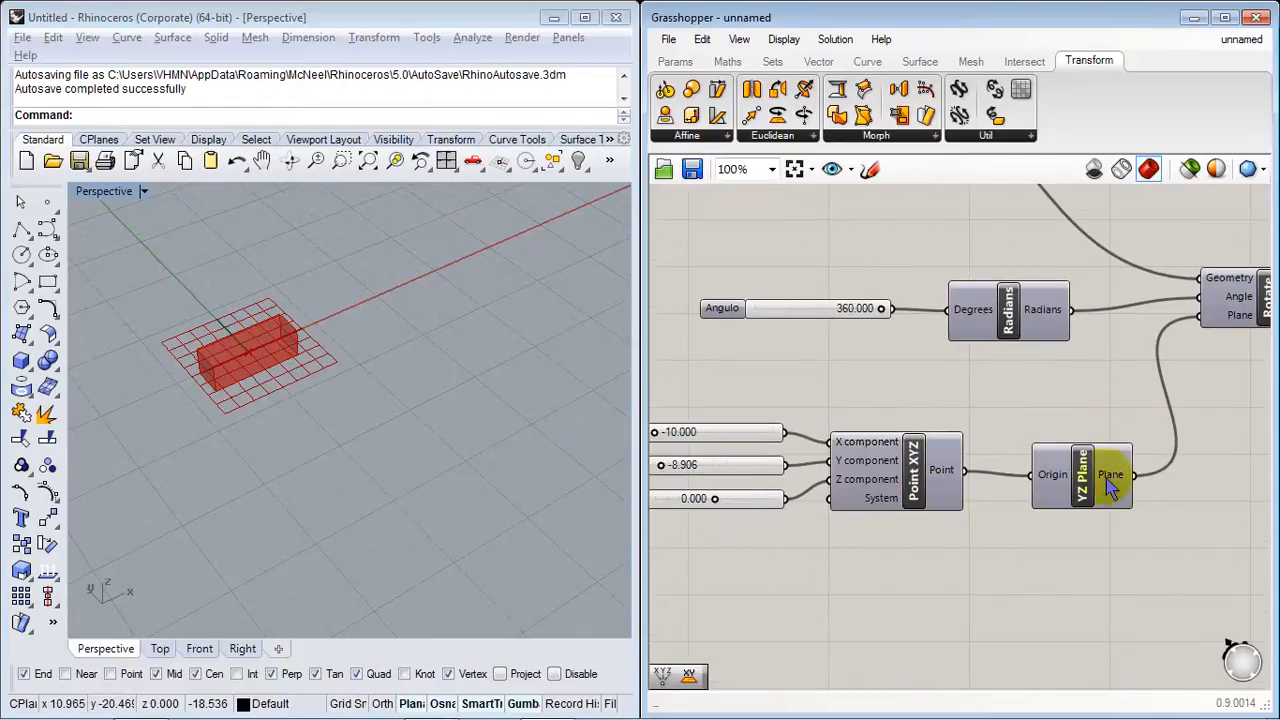
Step: Compact the detached group by shifting the Move component, then the Factor slider with Unit X, closer to the Rotate component
scroll(943, 514, "down", 3)
right_click_drag(955, 440, 1096, 450)
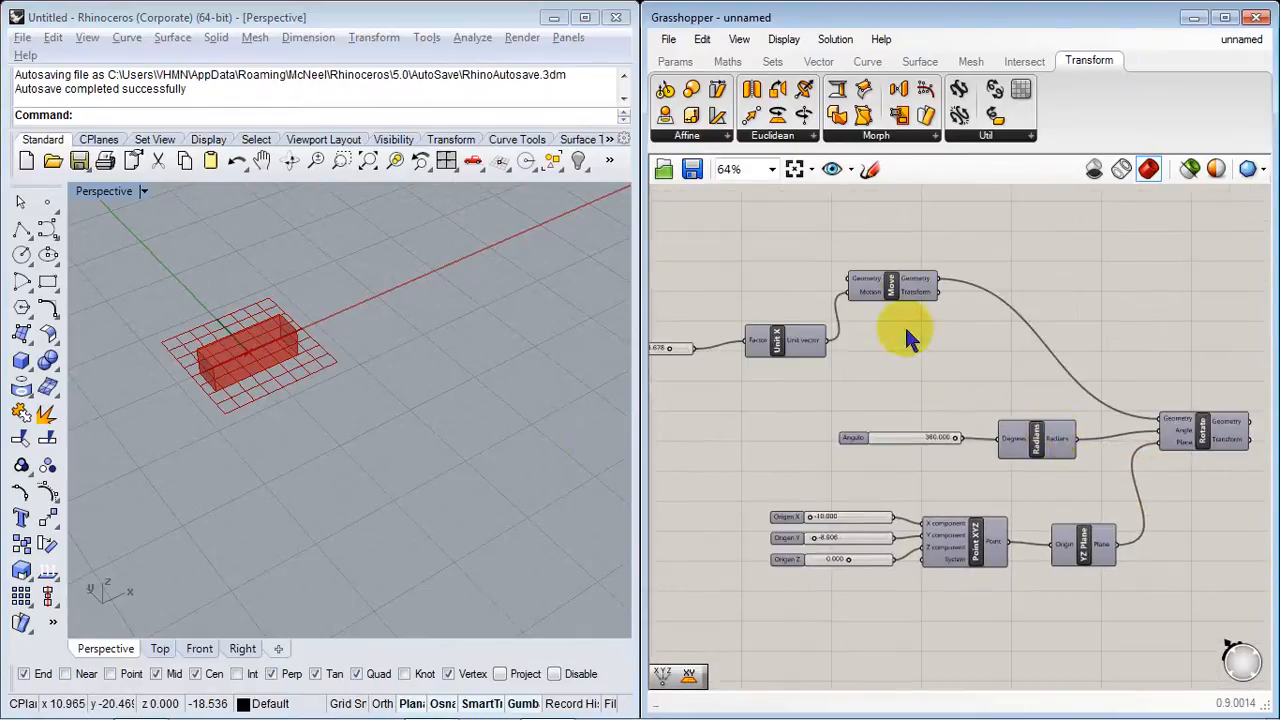
left_click_drag(901, 293, 1013, 328)
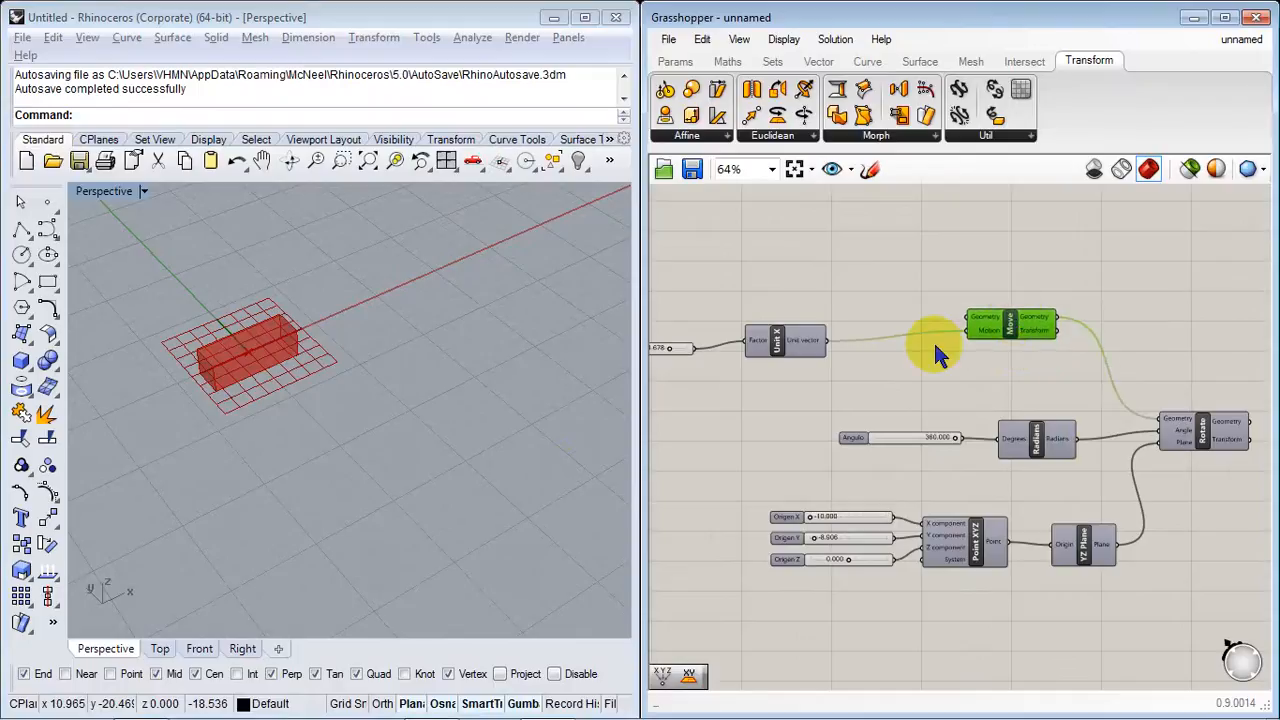
right_click_drag(786, 345, 865, 370)
left_click_drag(898, 377, 731, 271)
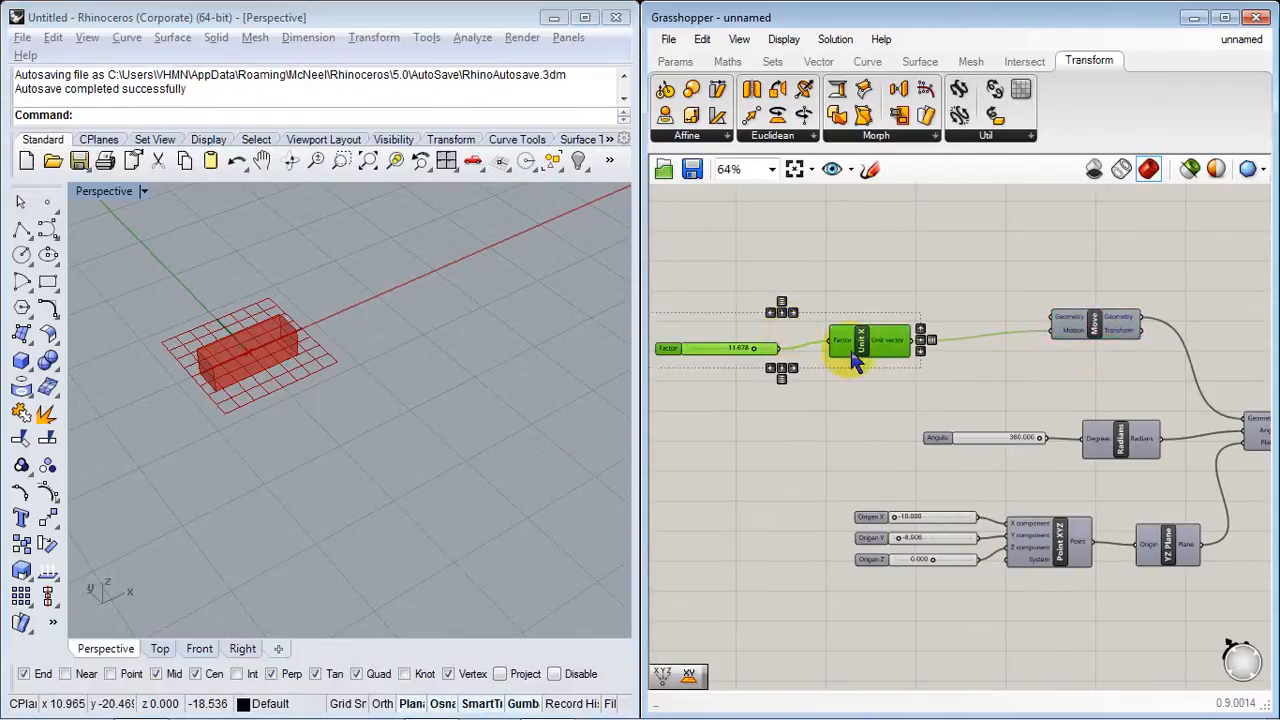
left_click_drag(865, 353, 968, 372)
left_click(1043, 379)
scroll(1044, 355, "up", 3)
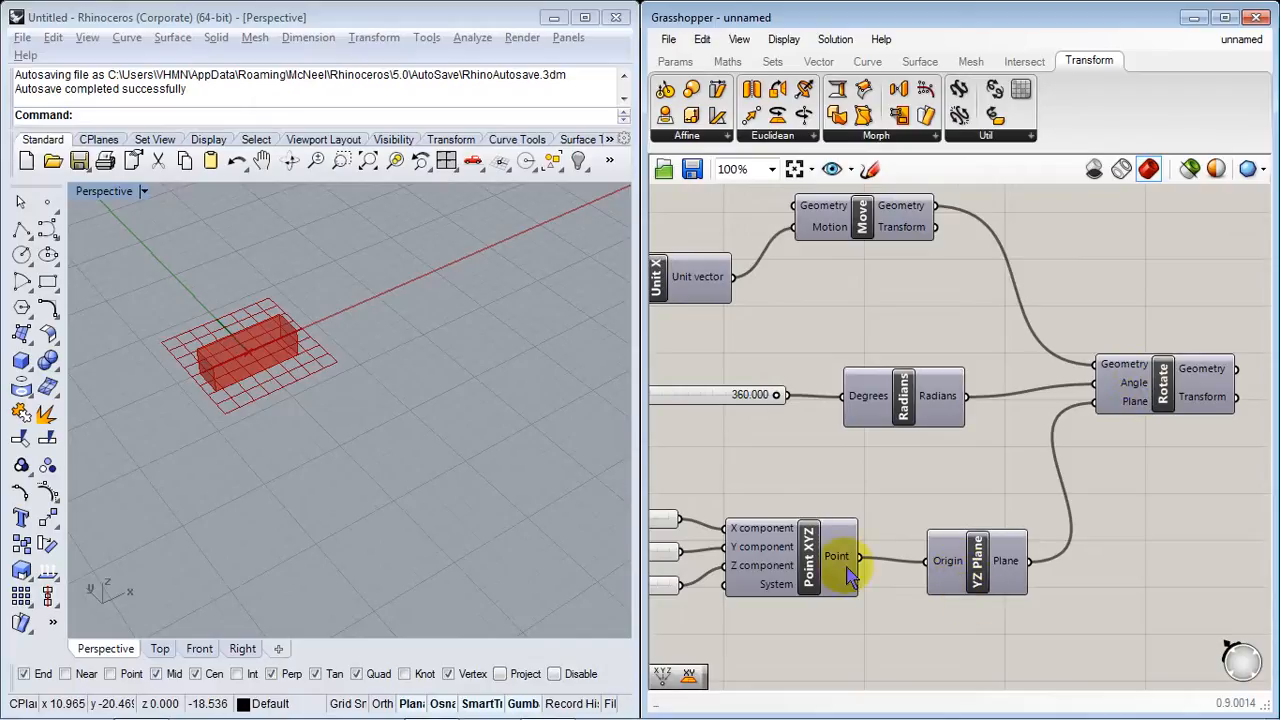
Step: Add a Scale component to the canvas beside the Center Box
right_click_drag(1130, 398, 1068, 512)
scroll(1068, 512, "down", 4)
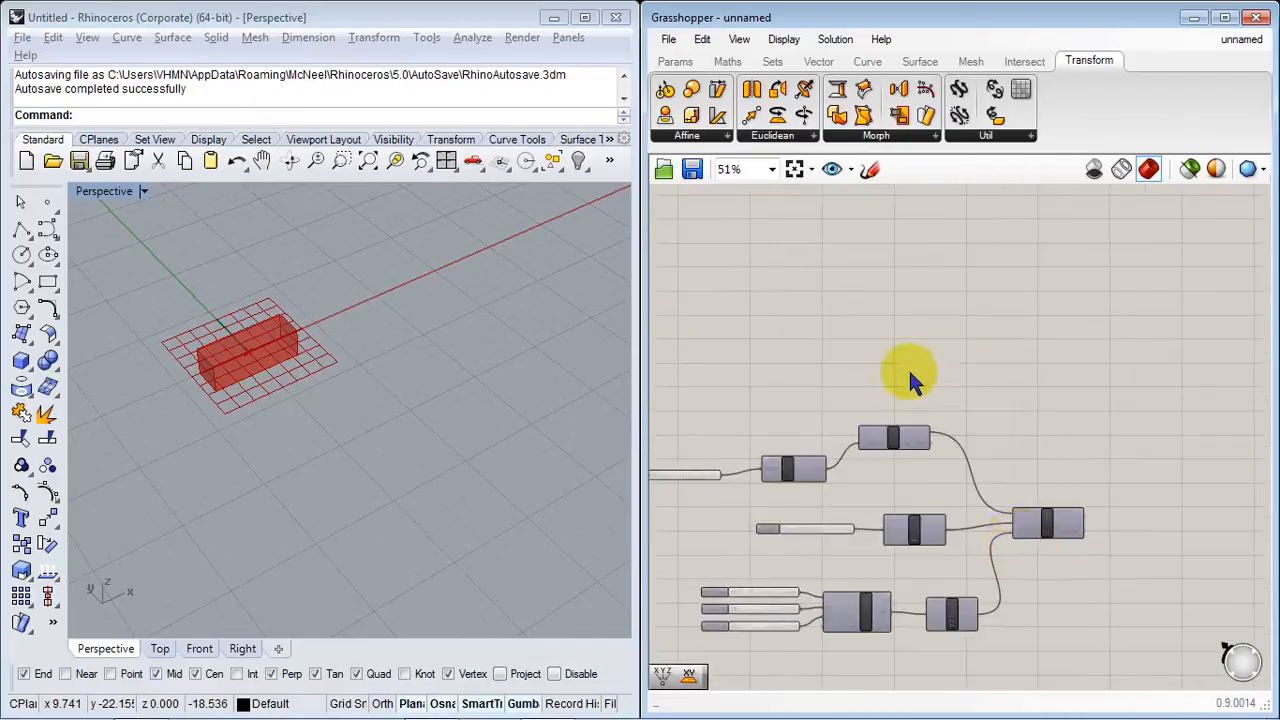
right_click_drag(907, 365, 927, 600)
right_click_drag(306, 409, 337, 423)
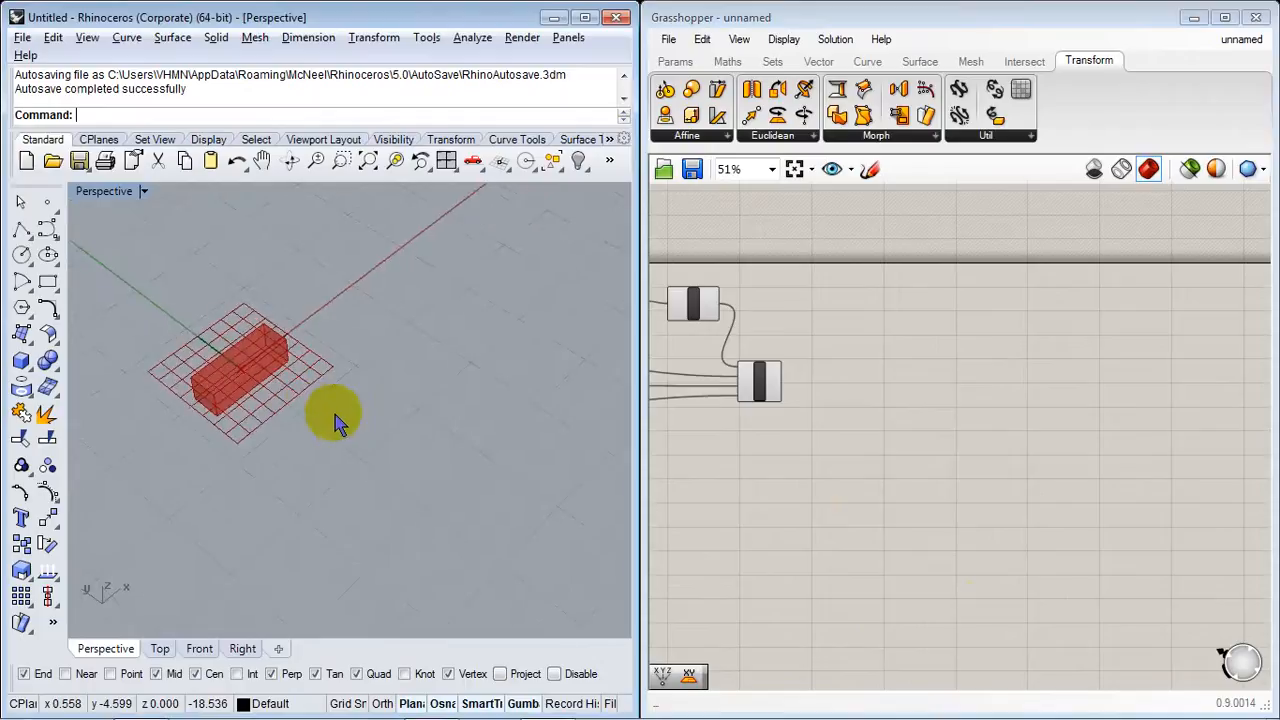
scroll(229, 366, "up", 5)
right_click_drag(218, 318, 516, 498)
scroll(711, 494, "up", 4)
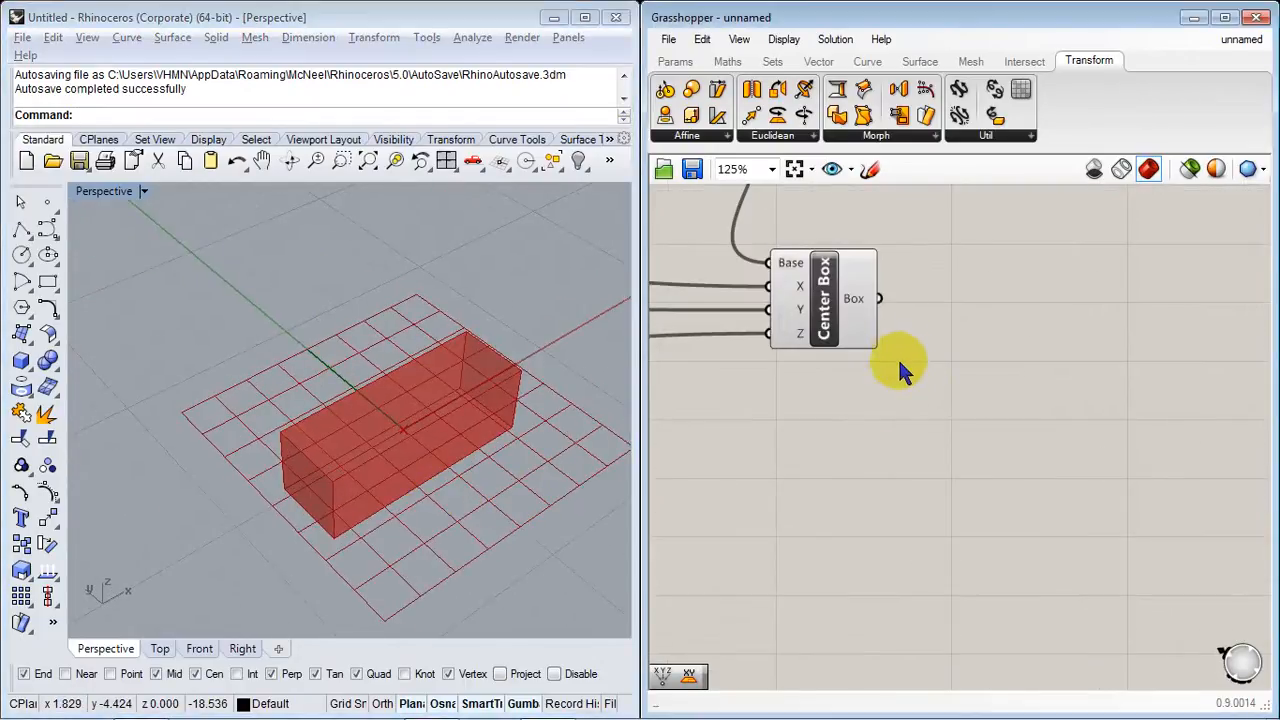
right_click_drag(903, 366, 911, 449)
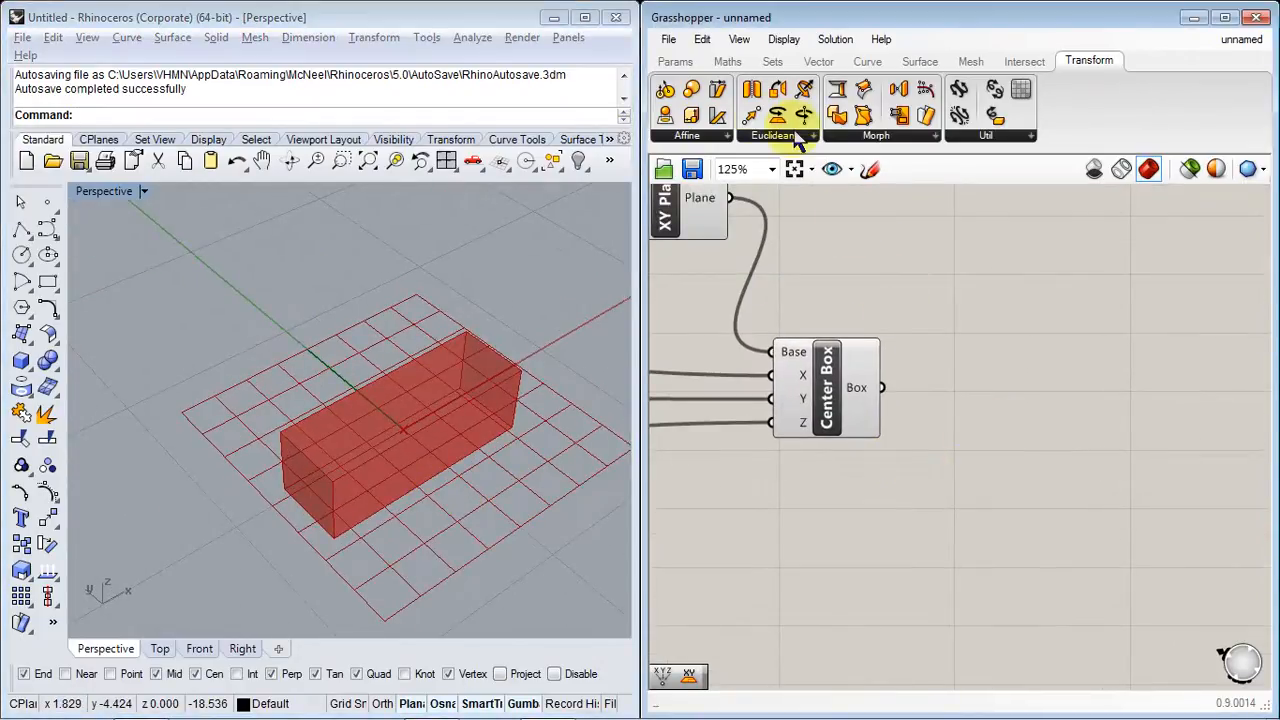
left_click(729, 139)
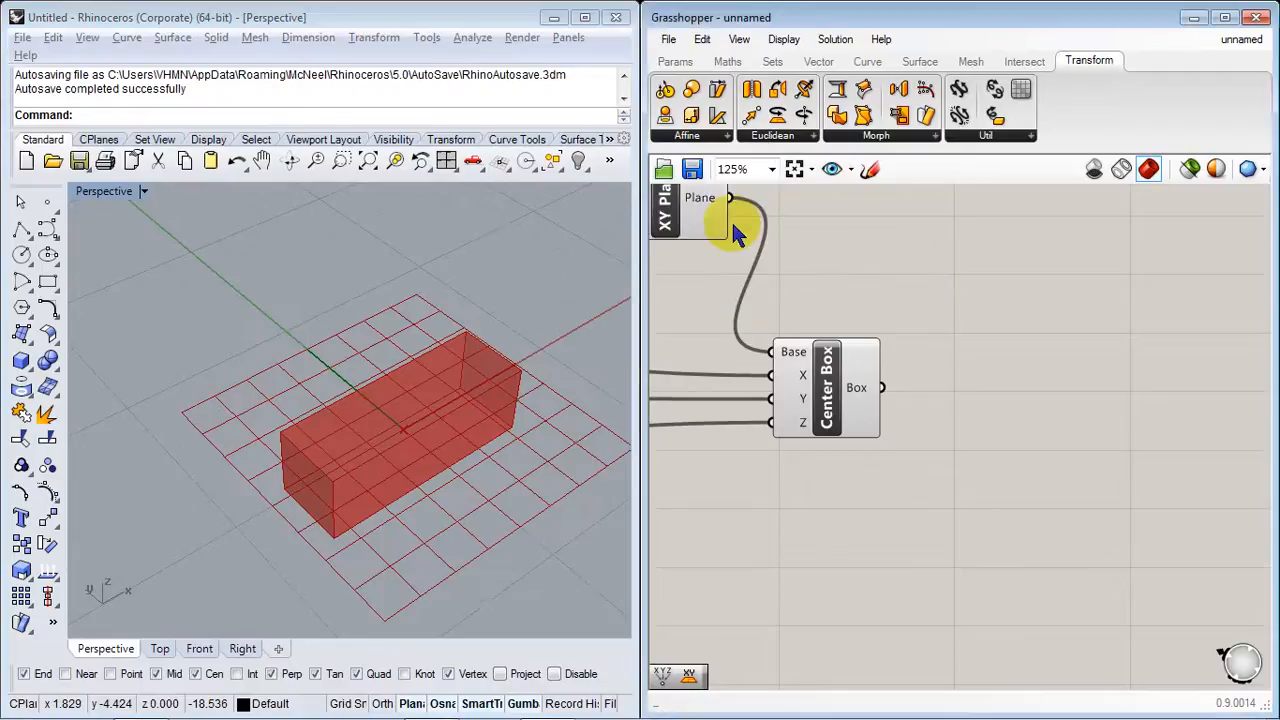
left_click_drag(1024, 503, 1026, 503)
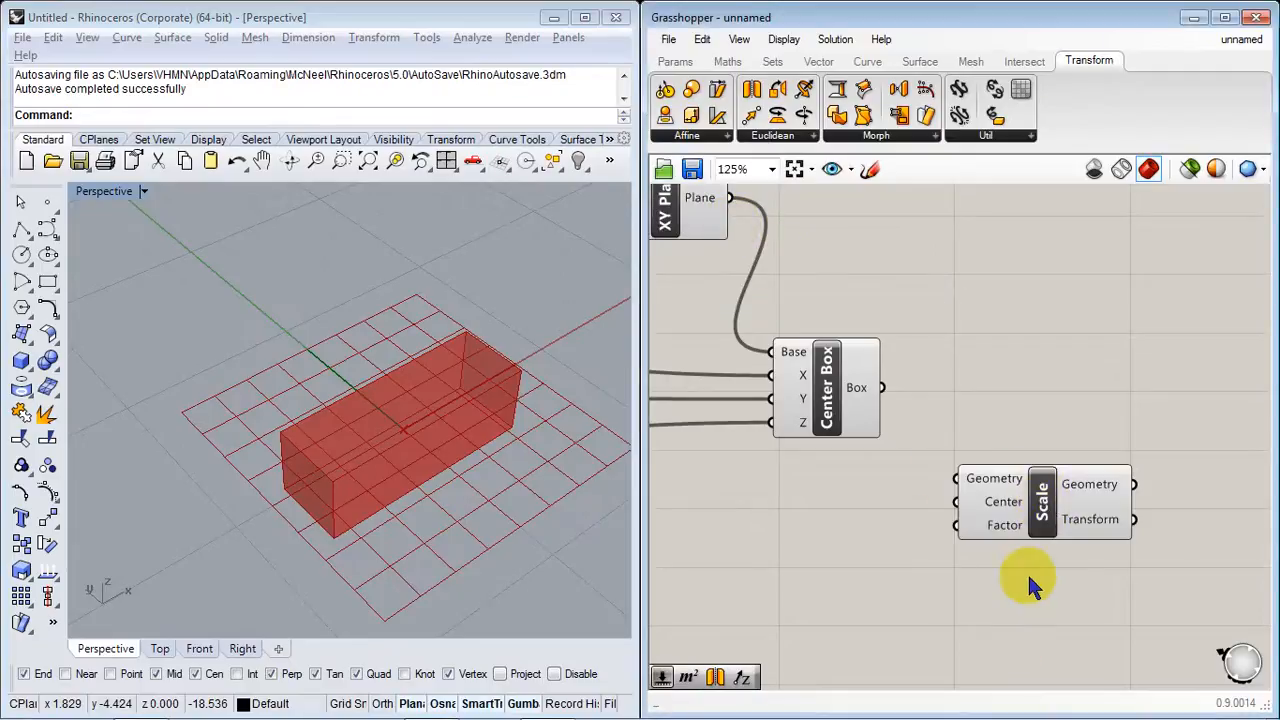
right_click_drag(892, 514, 857, 470)
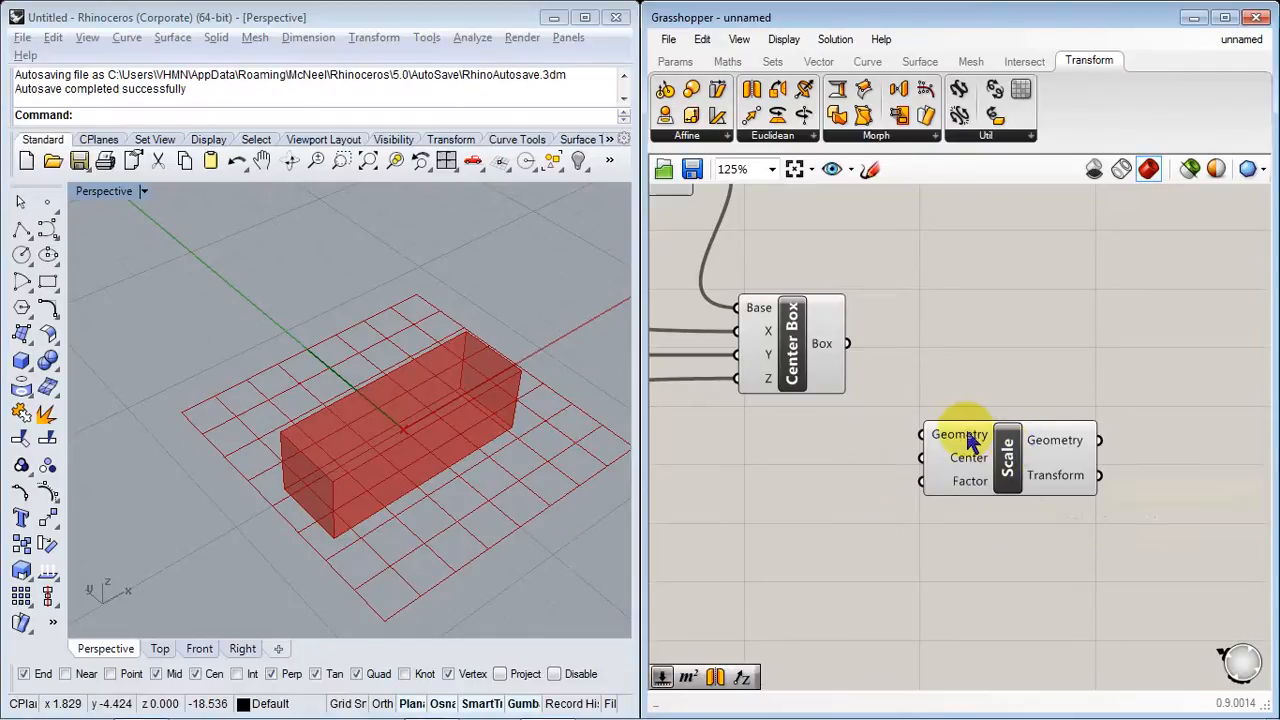
Step: Connect the Center Box's Box output to the Scale component's Geometry input
mouse_move(970, 462)
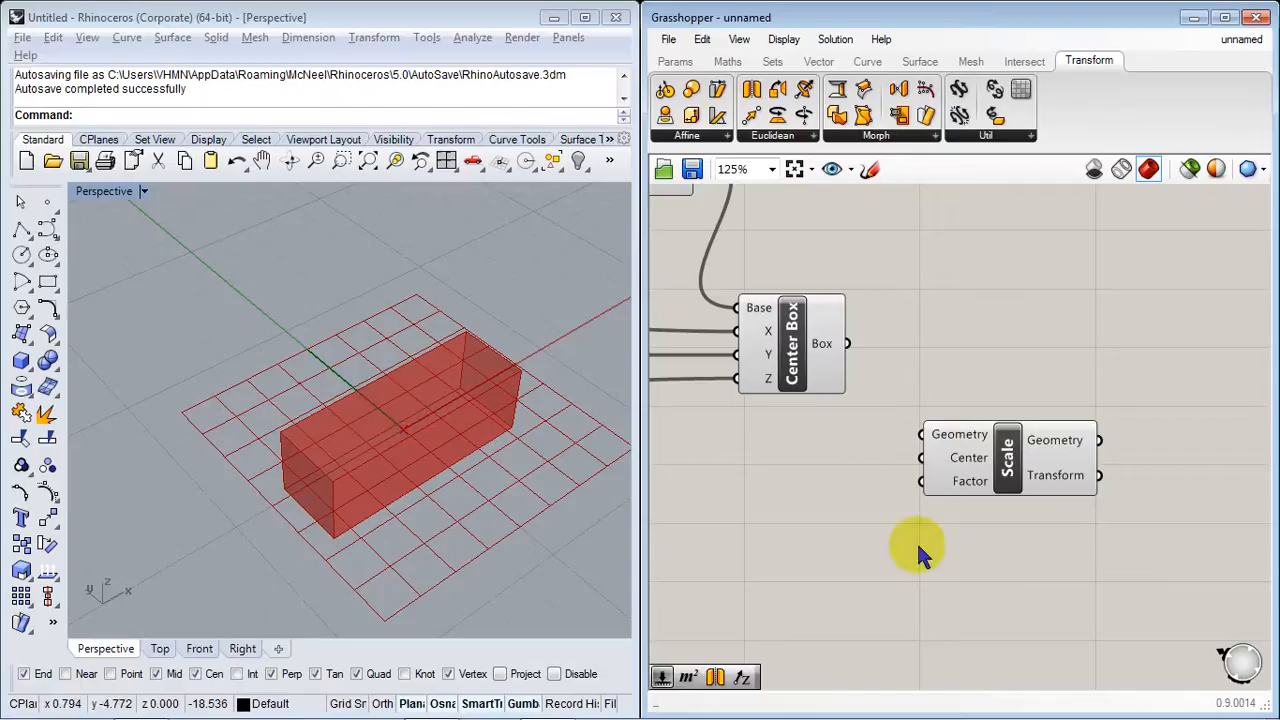
mouse_move(975, 492)
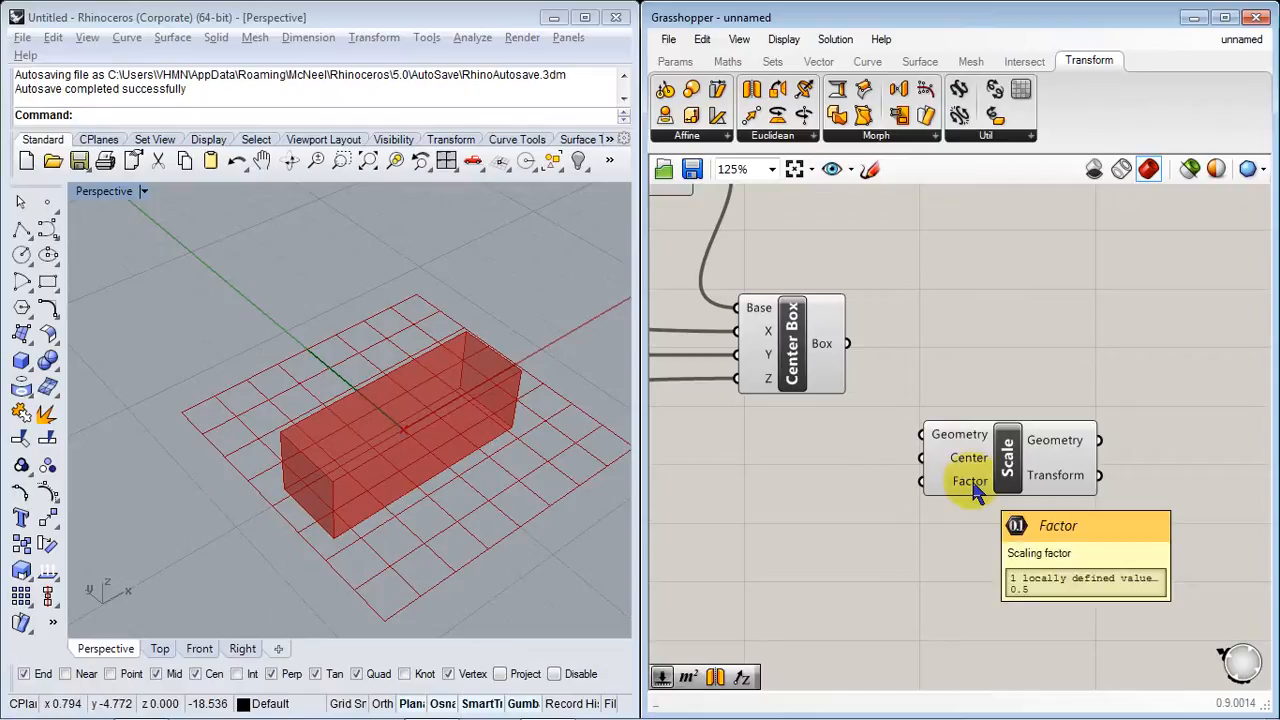
left_click_drag(859, 348, 921, 434)
left_click(822, 362)
left_click(881, 543)
right_click_drag(881, 543, 921, 517)
scroll(1041, 470, "up", 3)
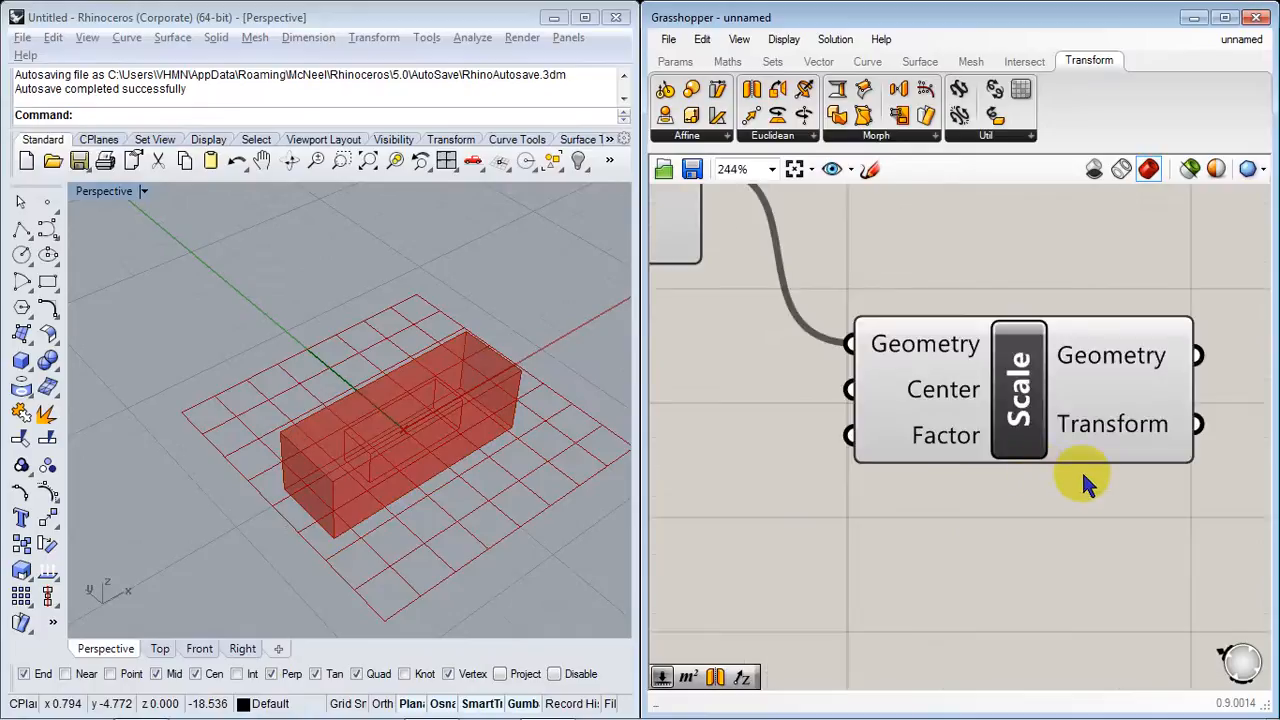
Step: Shift the Scale component slightly away from the Center Box and inspect its default Factor and the scaled copy inside the box
left_click(1063, 418)
left_click_drag(1063, 418, 1090, 414)
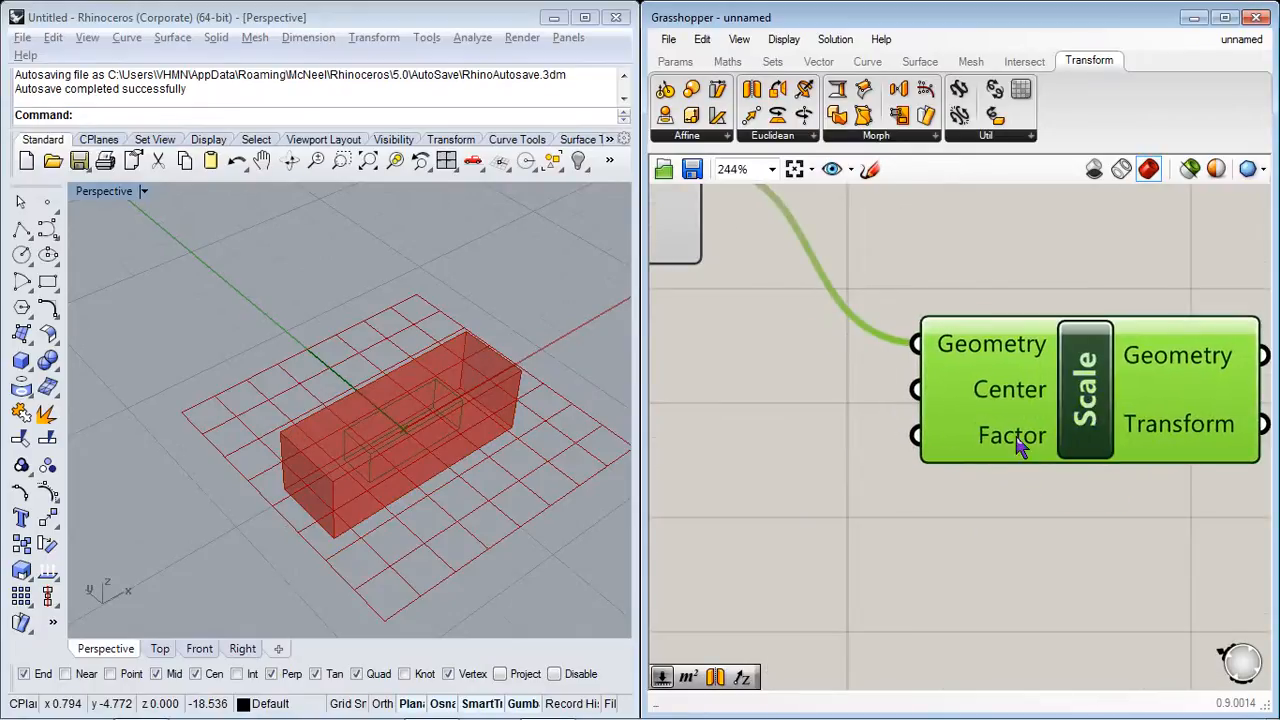
mouse_move(1018, 447)
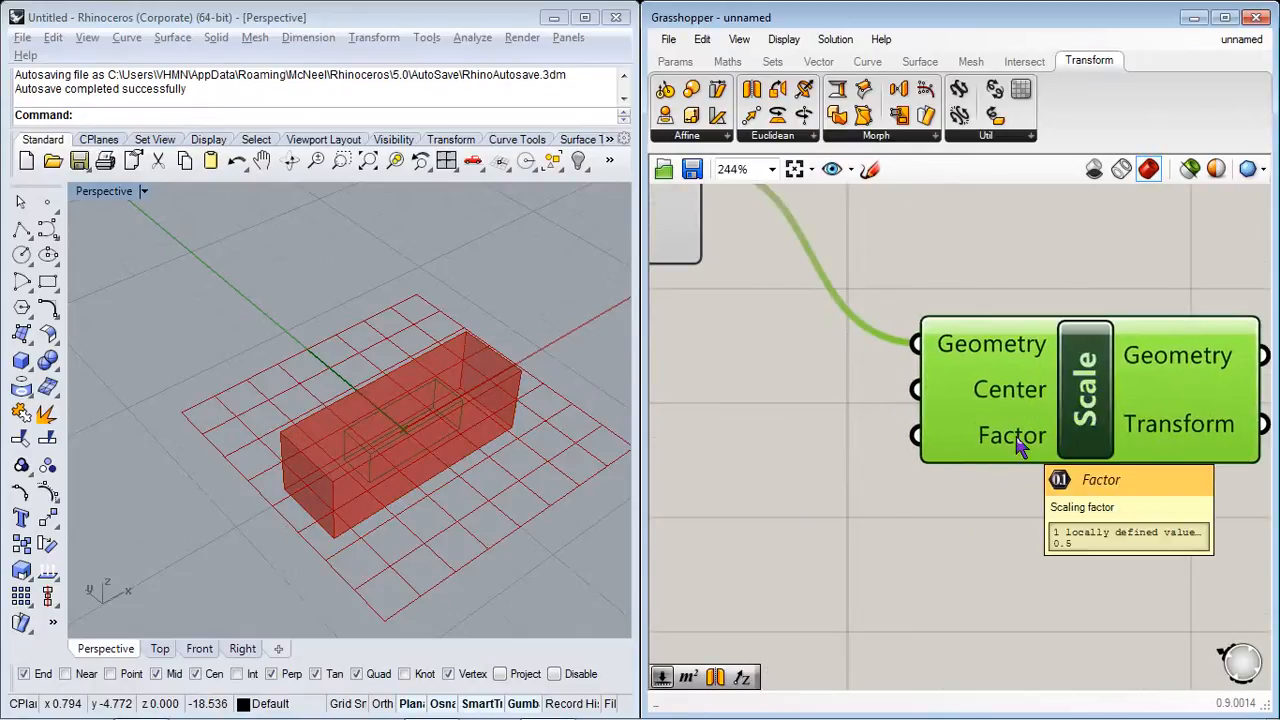
right_click_drag(400, 520, 327, 404)
scroll(402, 404, "up", 5)
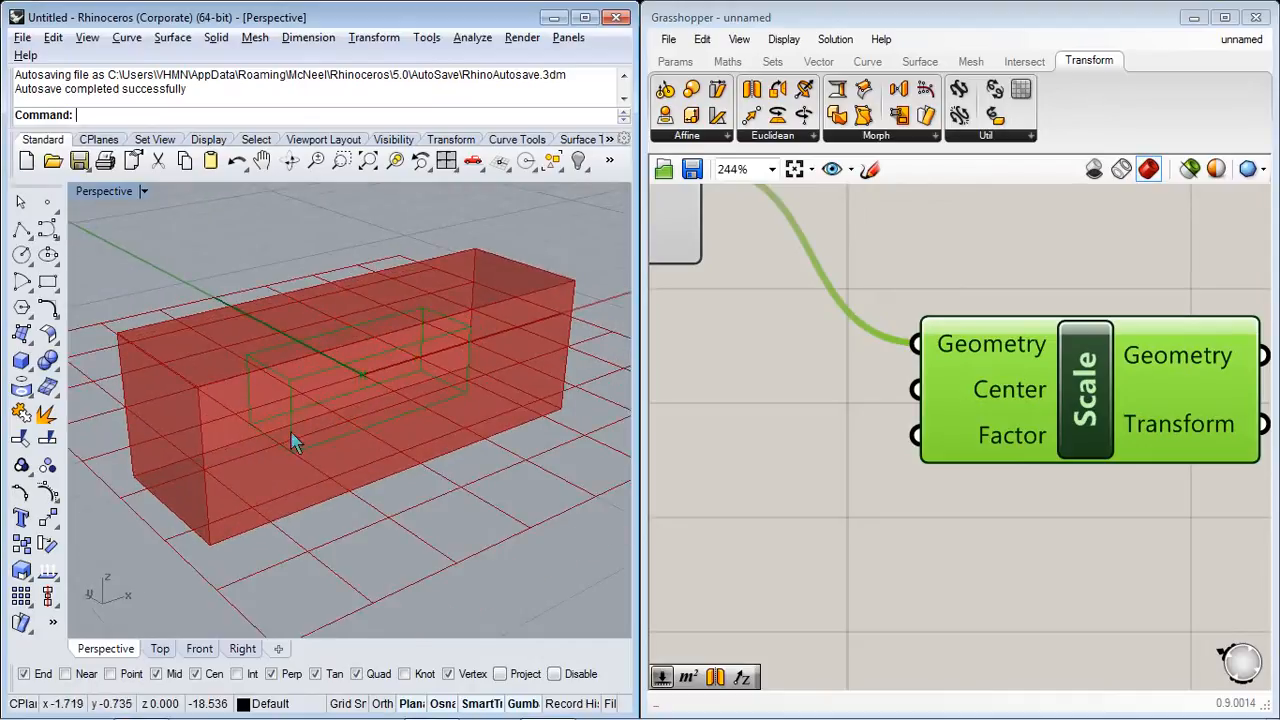
left_click(630, 420)
Step: Add a Number Slider below the Center Box and connect it to the Scale component's Factor input
mouse_move(988, 446)
right_click_drag(920, 459, 991, 442)
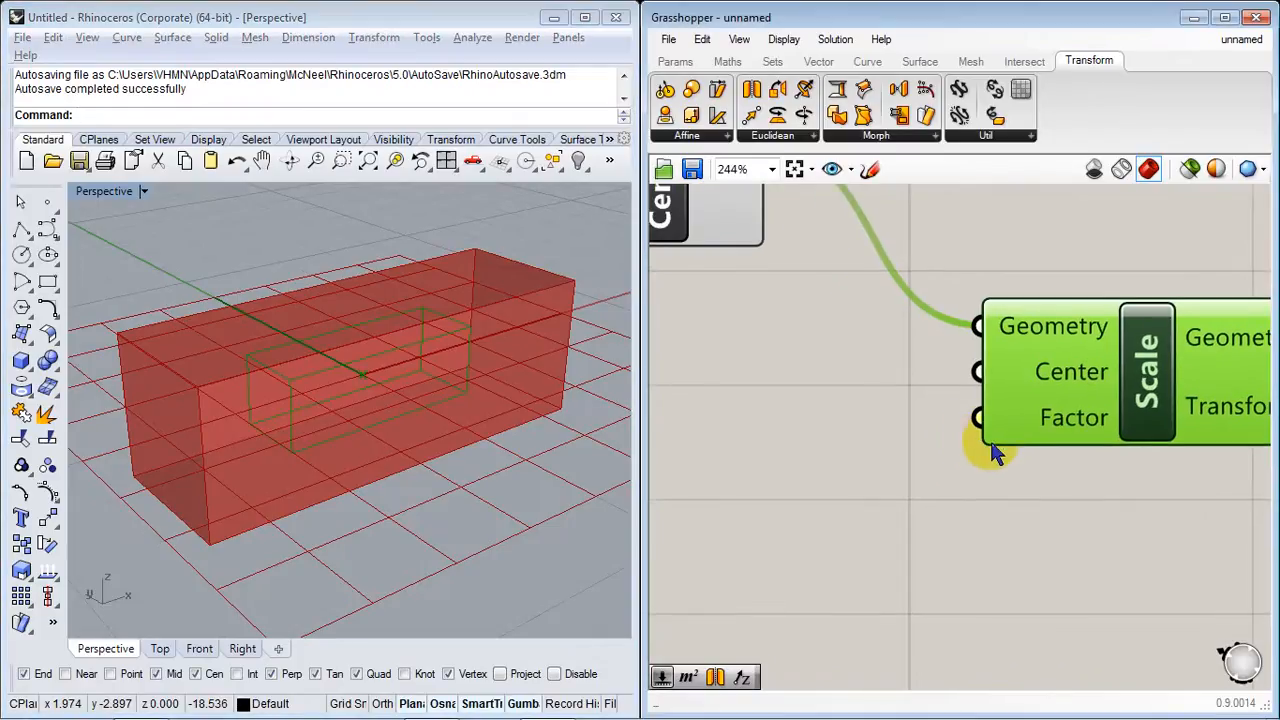
scroll(760, 482, "down", 4)
right_click_drag(750, 480, 918, 488)
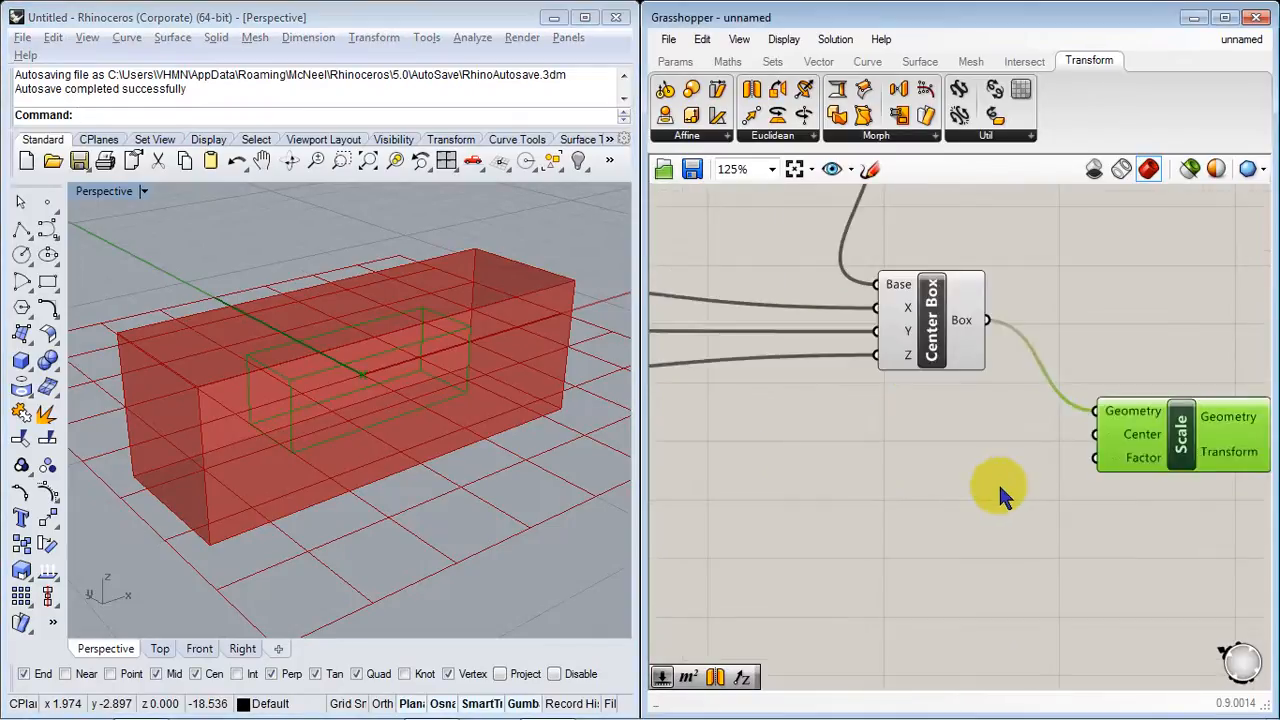
double_click(977, 492)
type("sli")
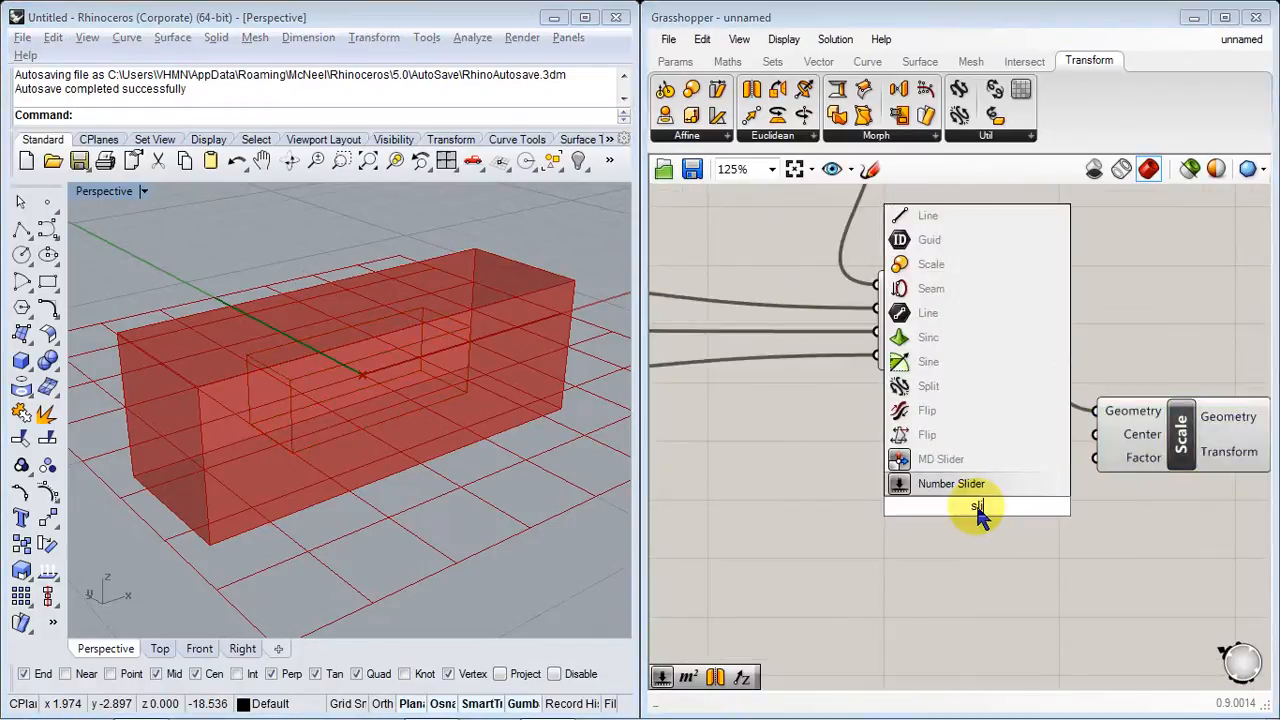
left_click(950, 490)
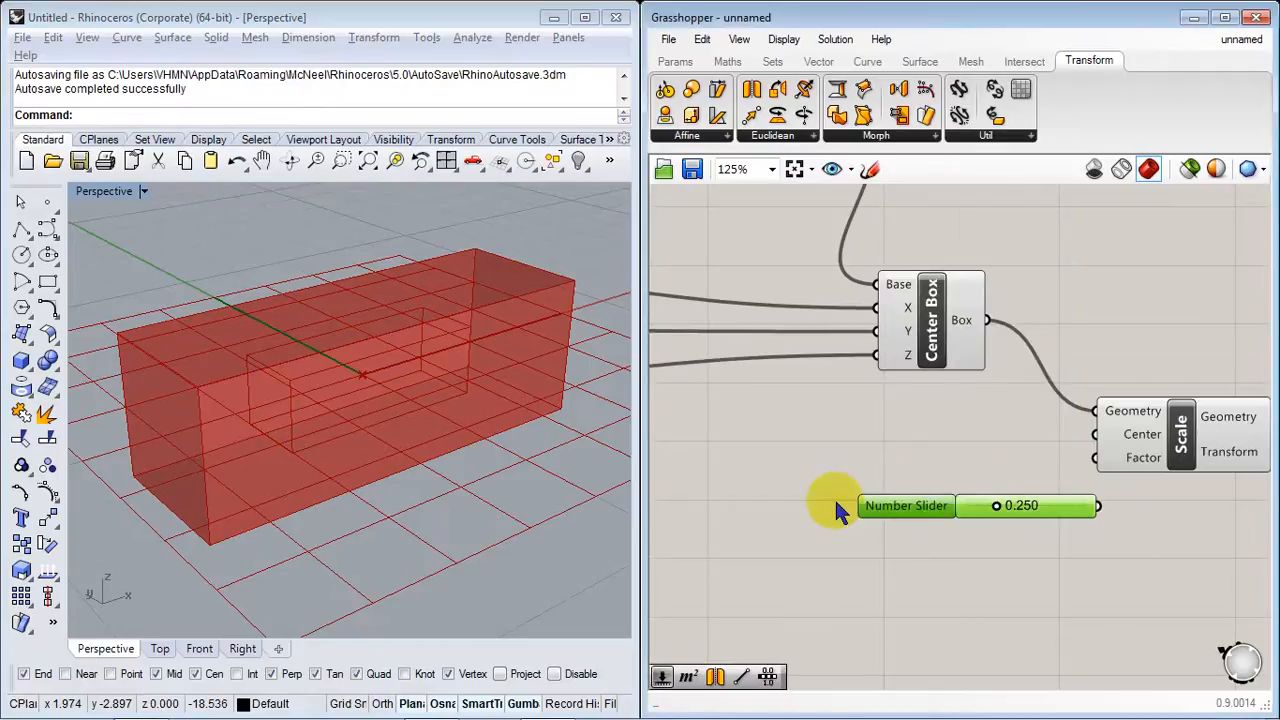
left_click_drag(895, 508, 738, 494)
left_click_drag(936, 491, 1098, 458)
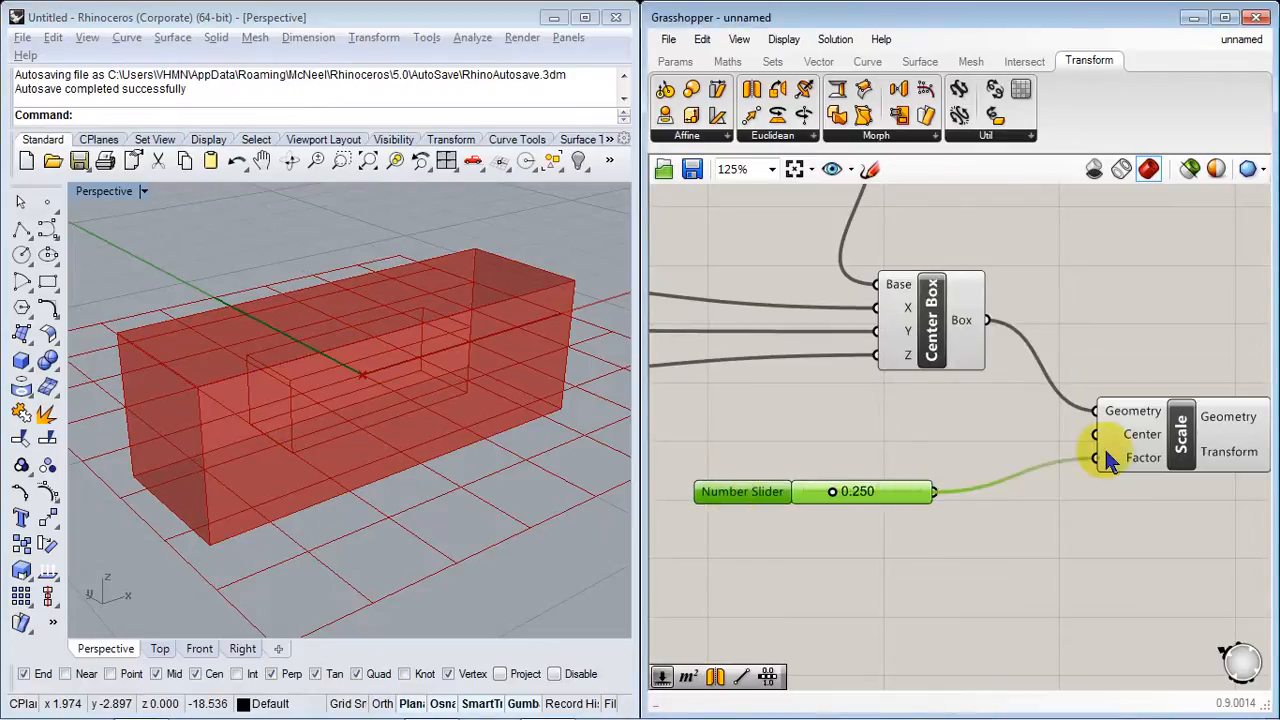
Step: Turn off the Center Box preview and set the scale factor slider to 0
right_click(932, 325)
left_click(988, 350)
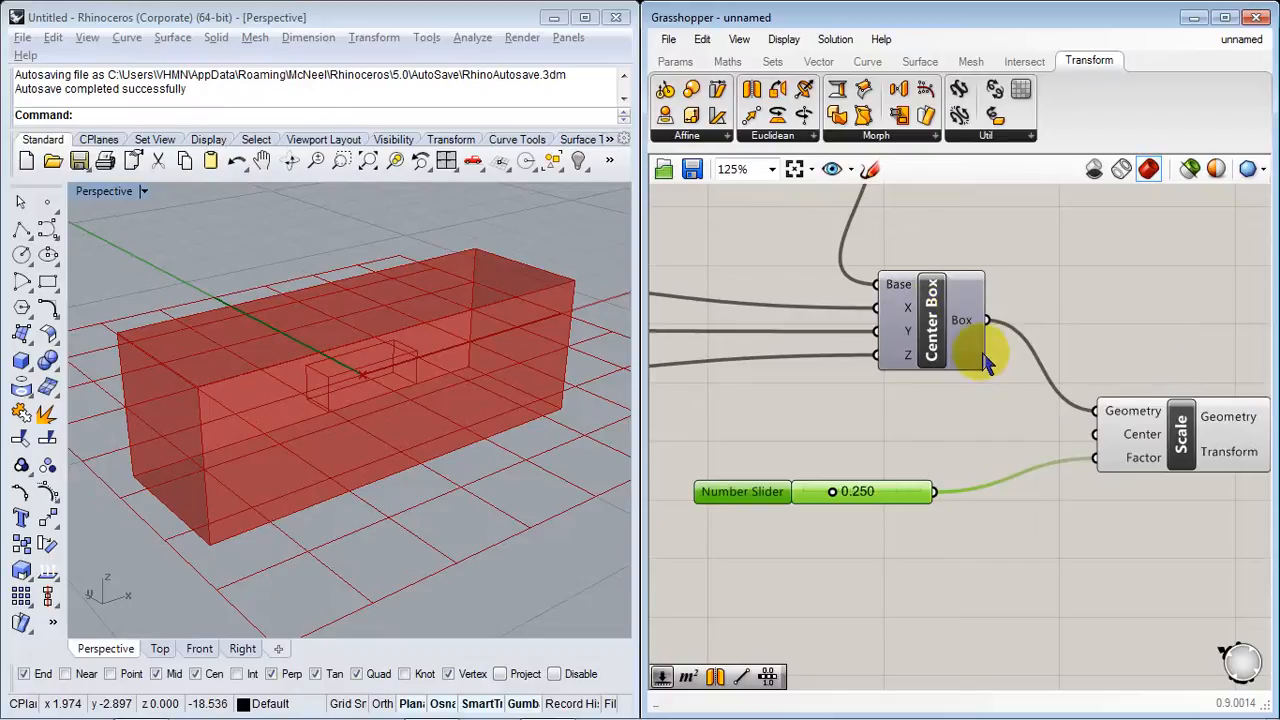
left_click_drag(840, 495, 688, 458)
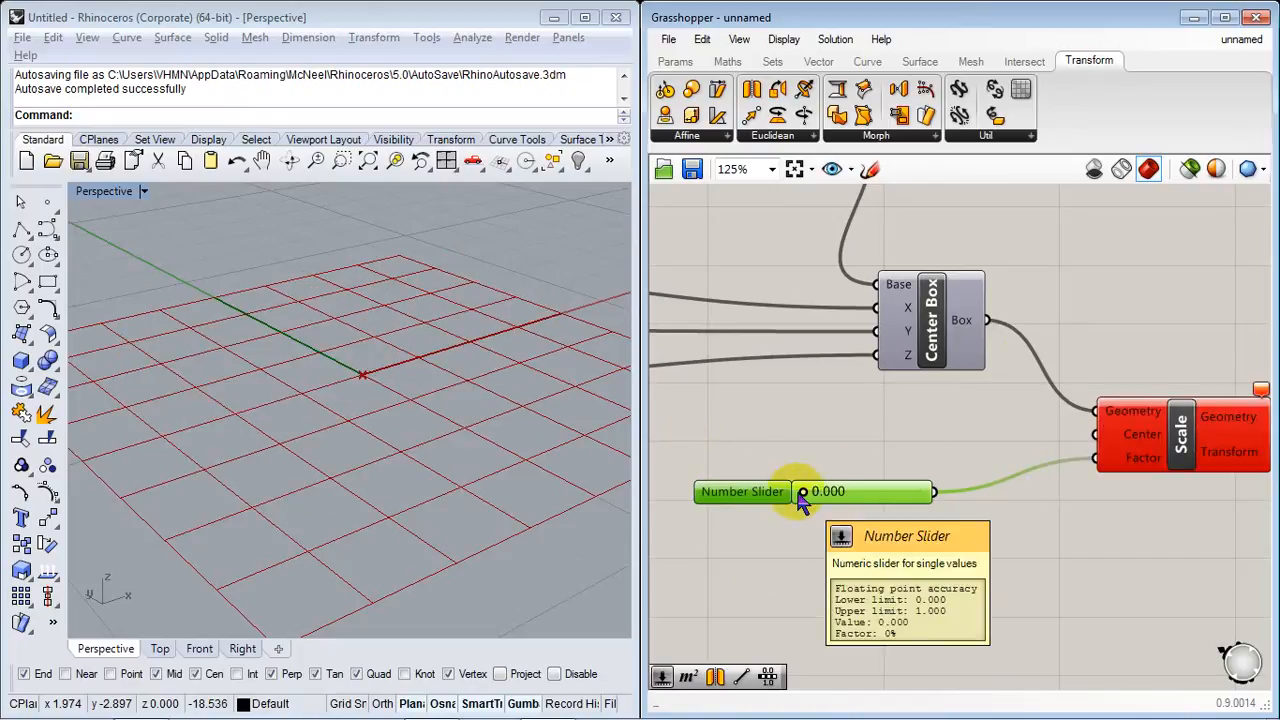
right_click_drag(343, 371, 430, 540)
right_click_drag(1152, 604, 1058, 610)
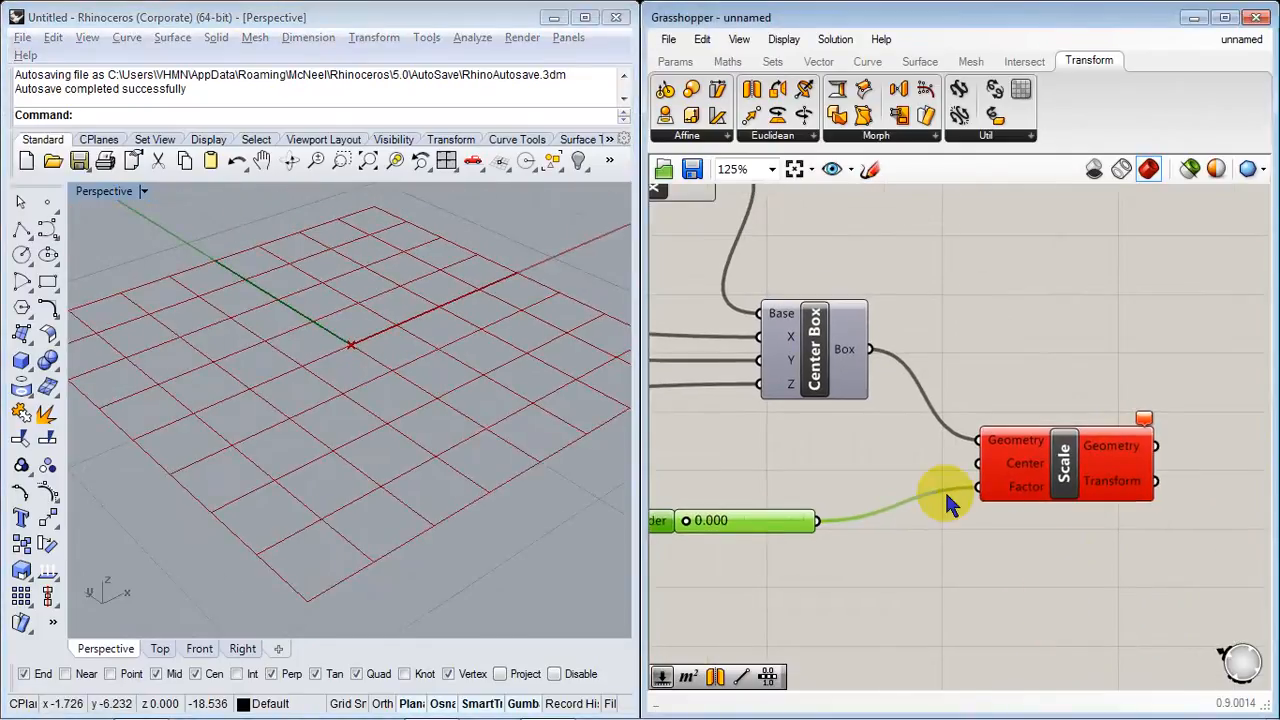
right_click_drag(900, 542, 1044, 503)
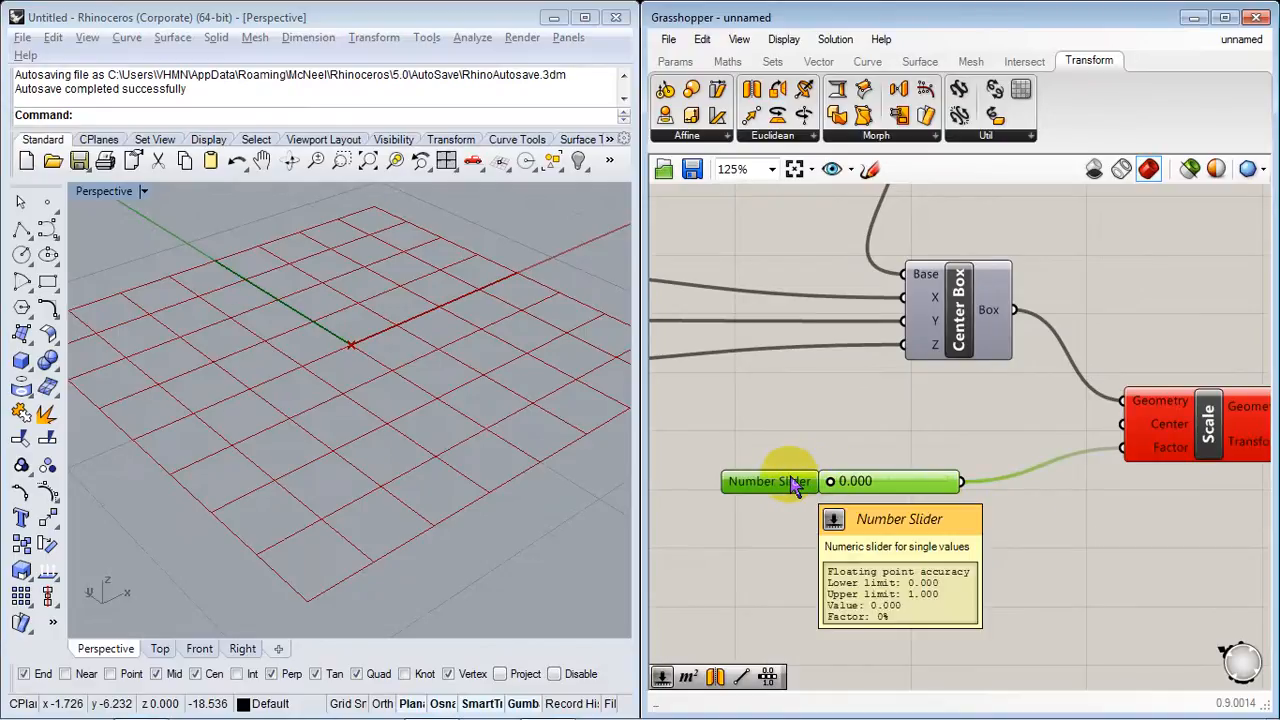
scroll(880, 550, "up", 4)
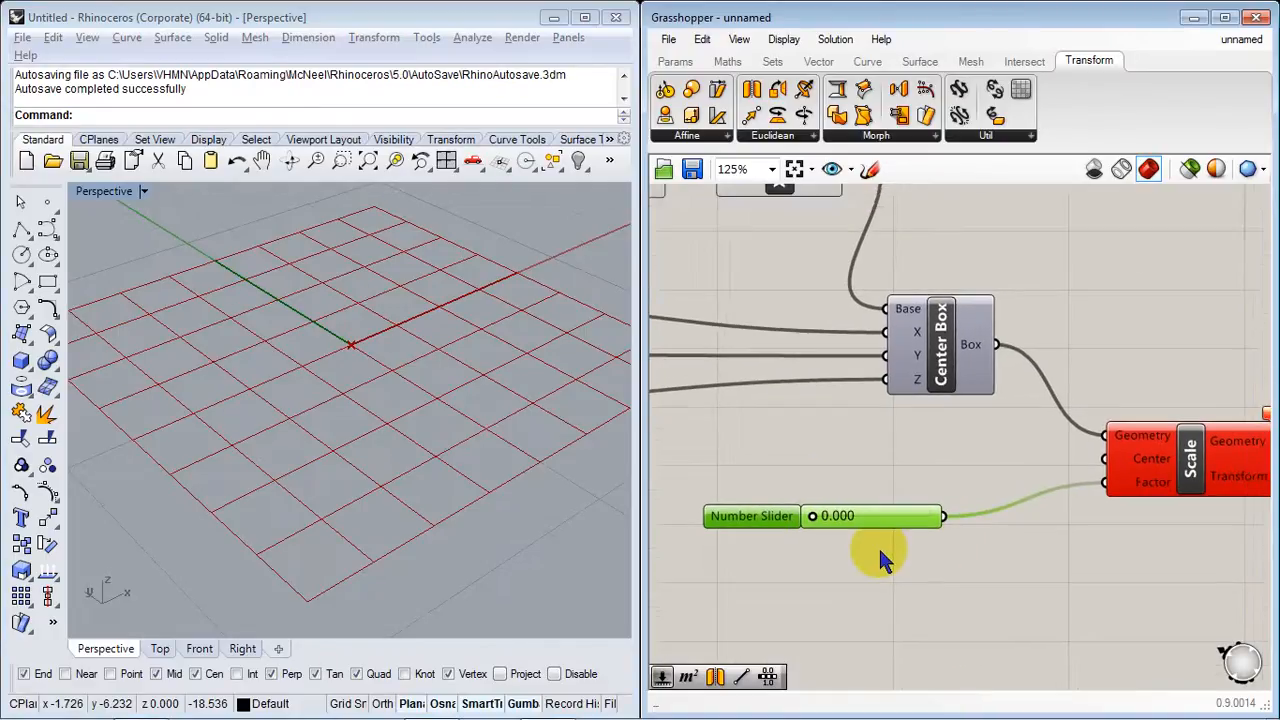
Step: Set the number slider's minimum to 0.1 and rename it Factor escala
right_click(770, 516)
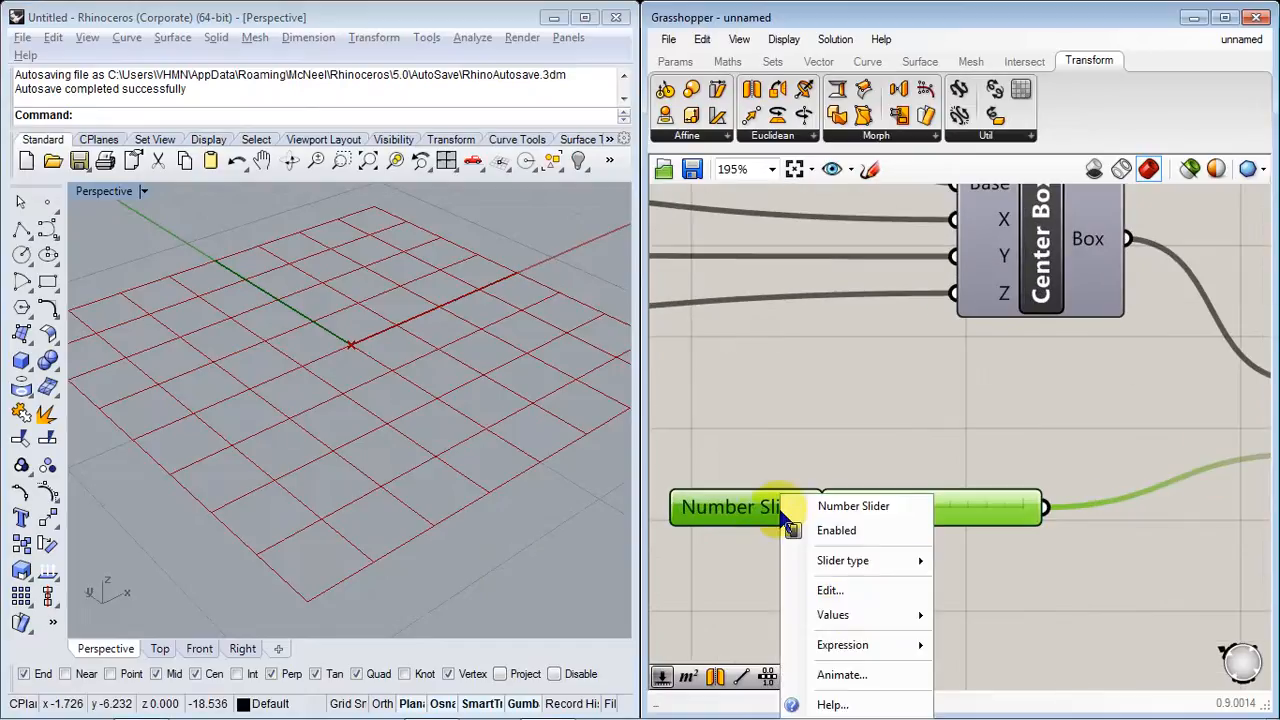
left_click(846, 588)
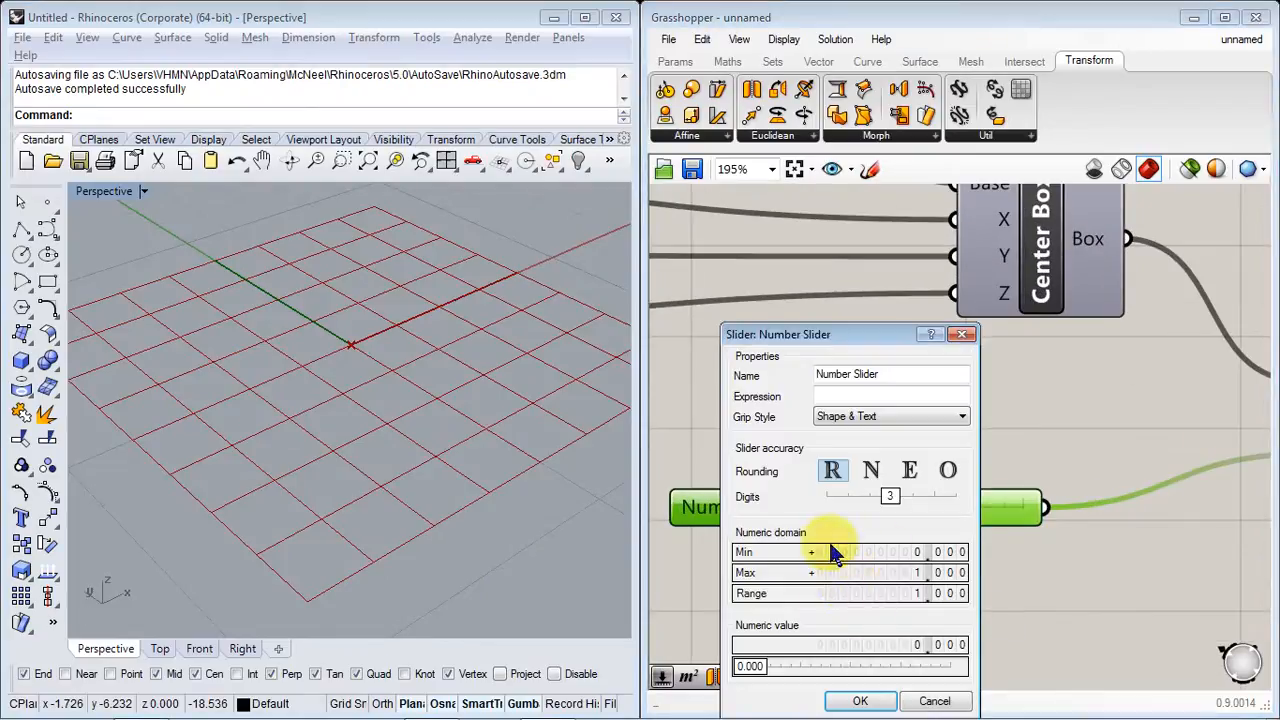
double_click(912, 556)
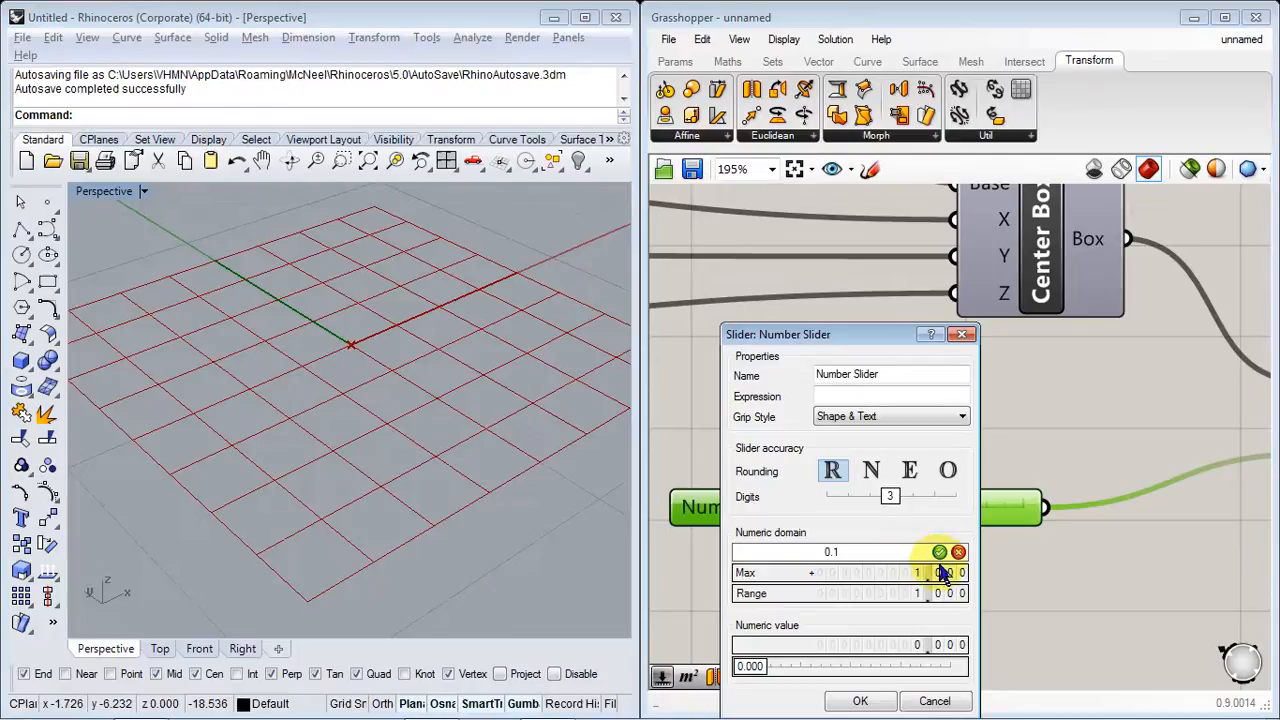
left_click(939, 553)
left_click(892, 378)
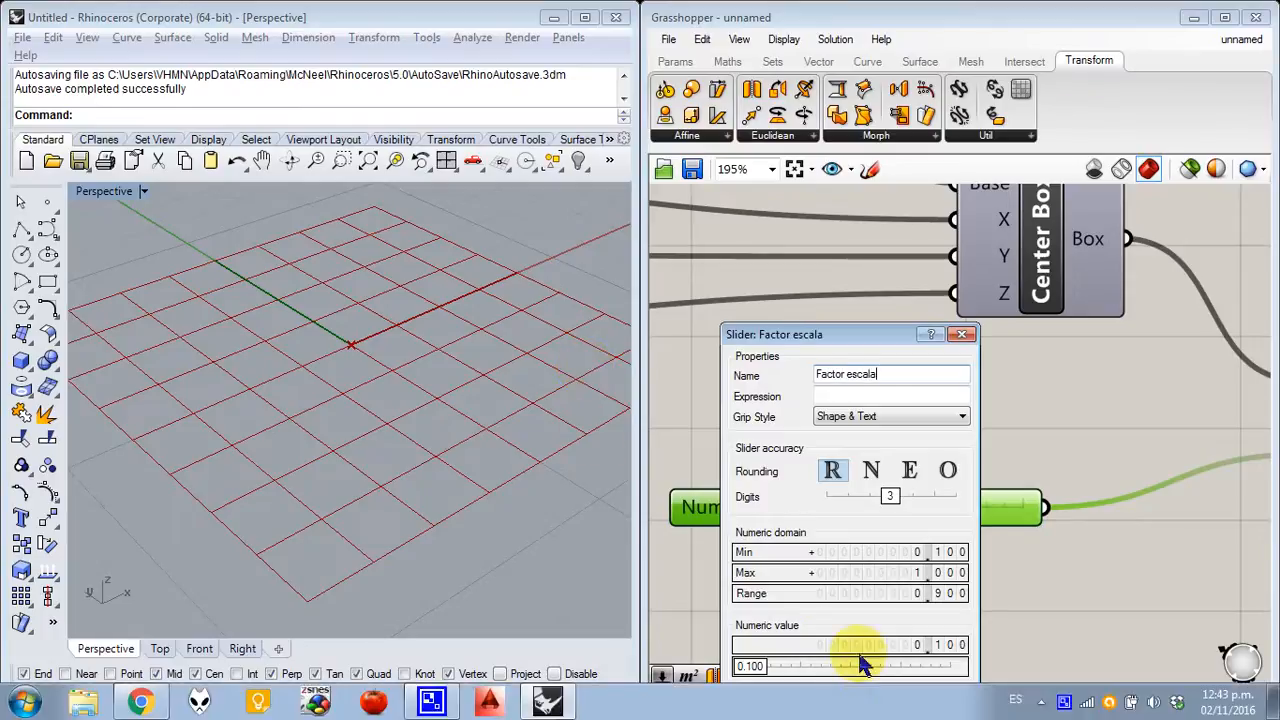
left_click(857, 701)
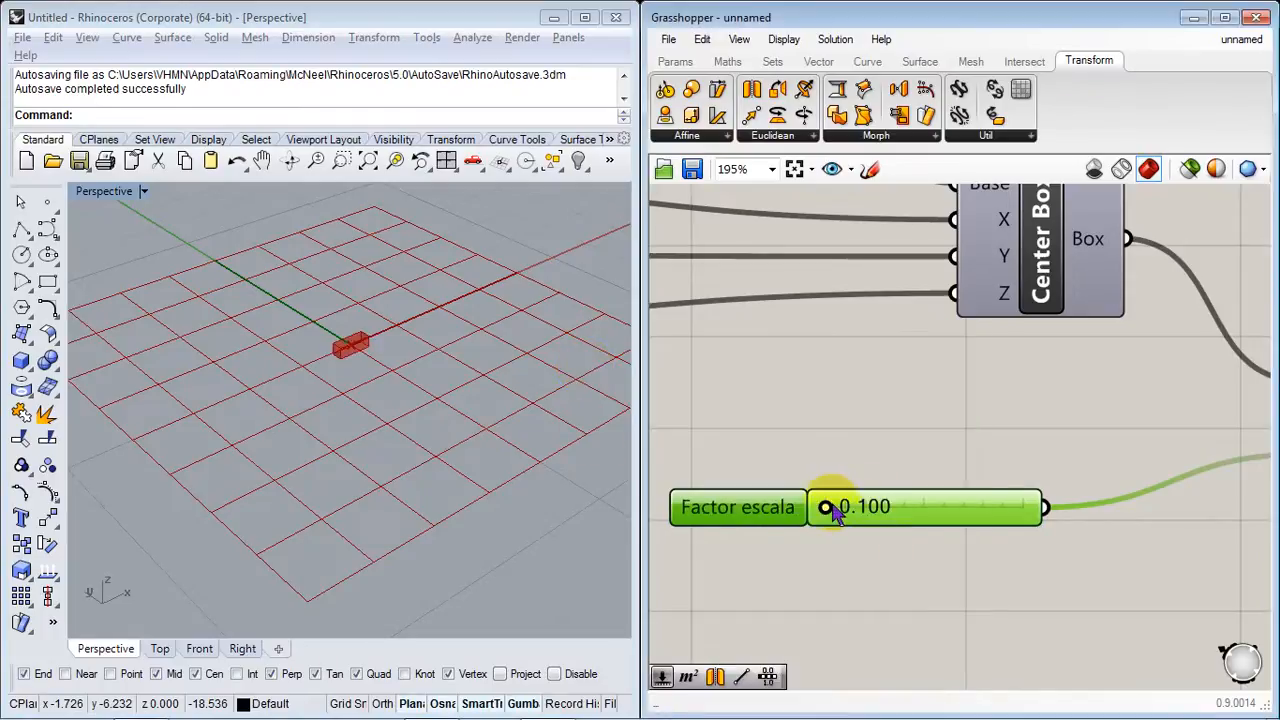
Step: Set the Factor escala slider to 0.679 and inspect the Scale component's Center input
left_click_drag(826, 510, 869, 527)
scroll(970, 557, "down", 3)
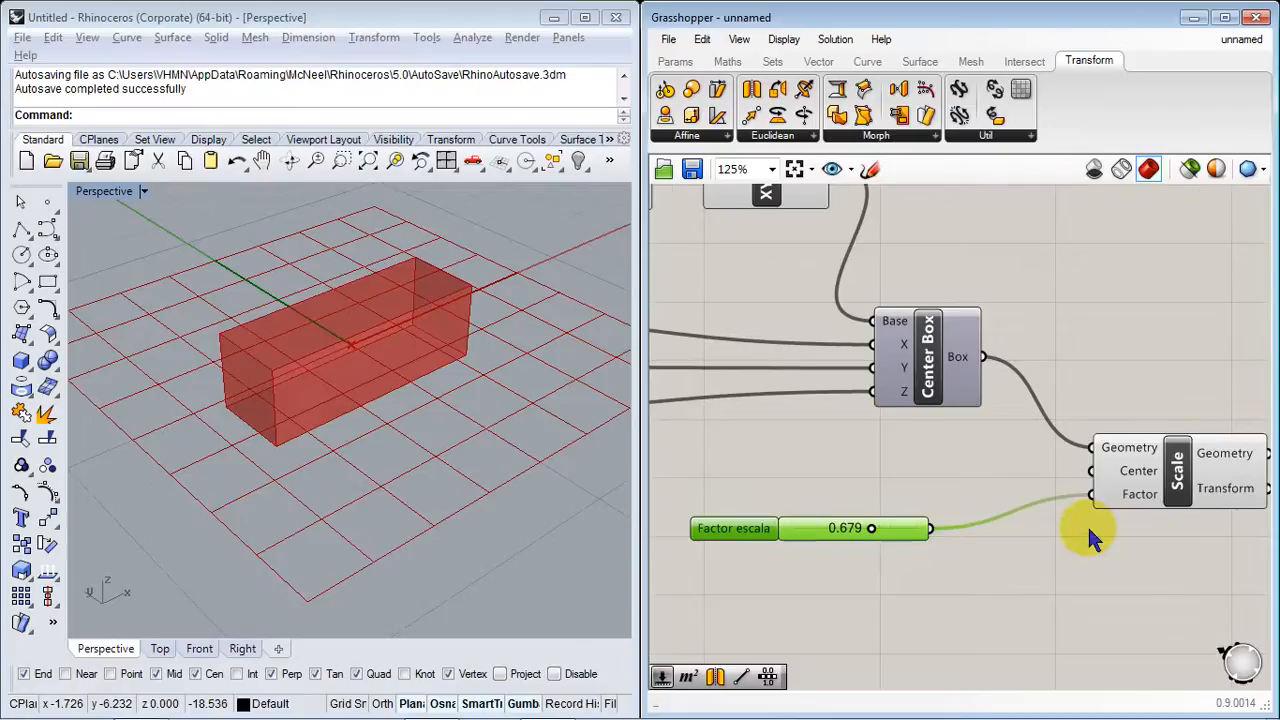
right_click_drag(1086, 522, 1032, 514)
mouse_move(1075, 476)
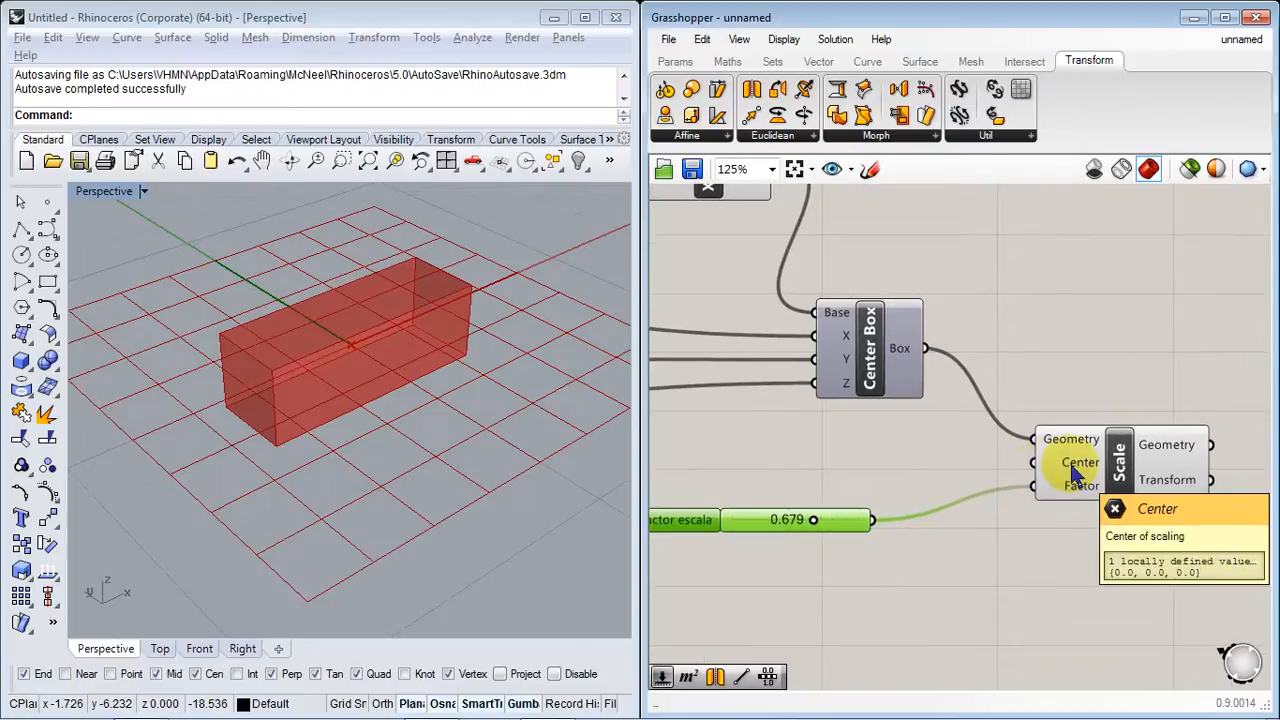
right_click_drag(886, 429, 910, 462)
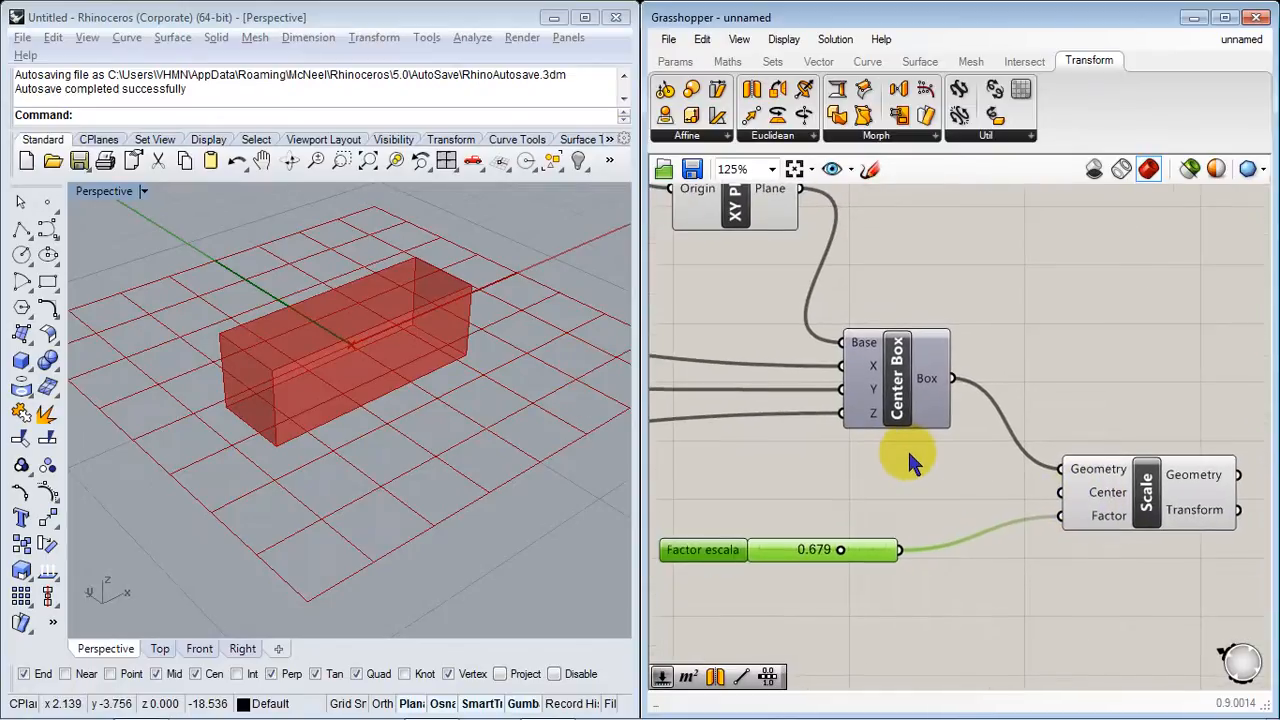
scroll(906, 446, "down", 3)
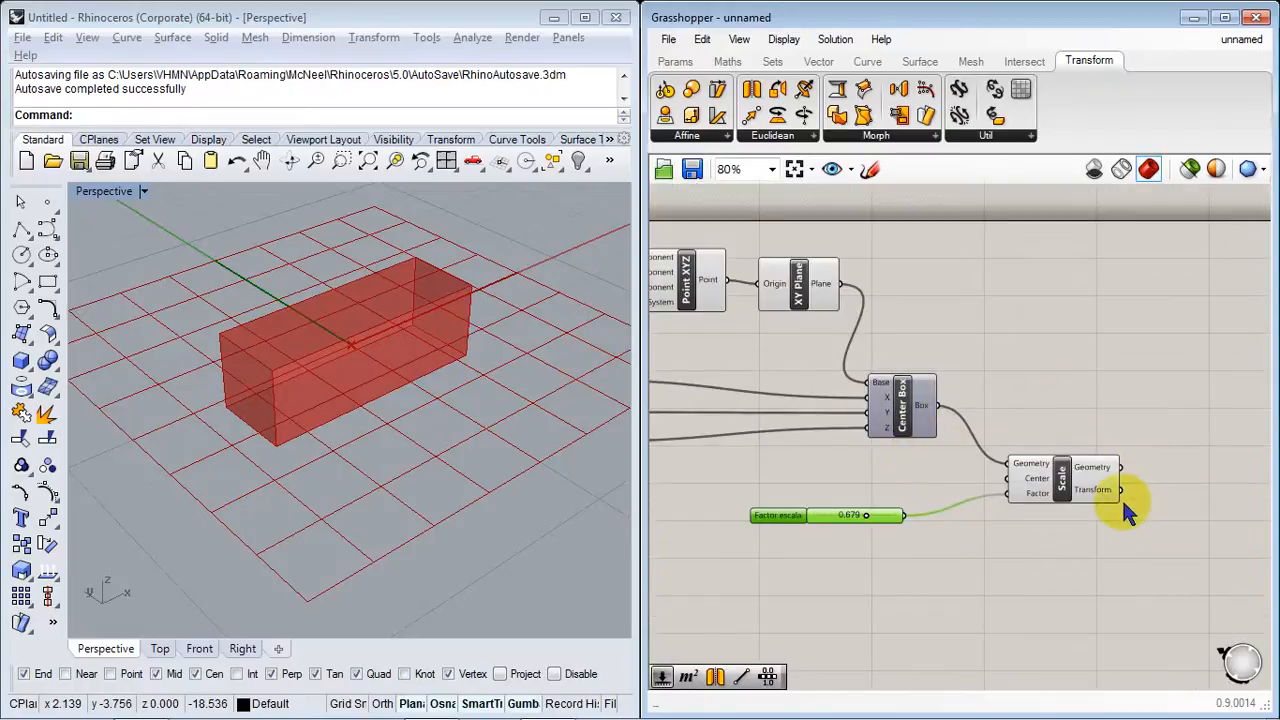
Step: Delete the Scale component and add a Scale NU component in its place
left_click(1060, 530)
left_click_drag(1076, 598, 958, 410)
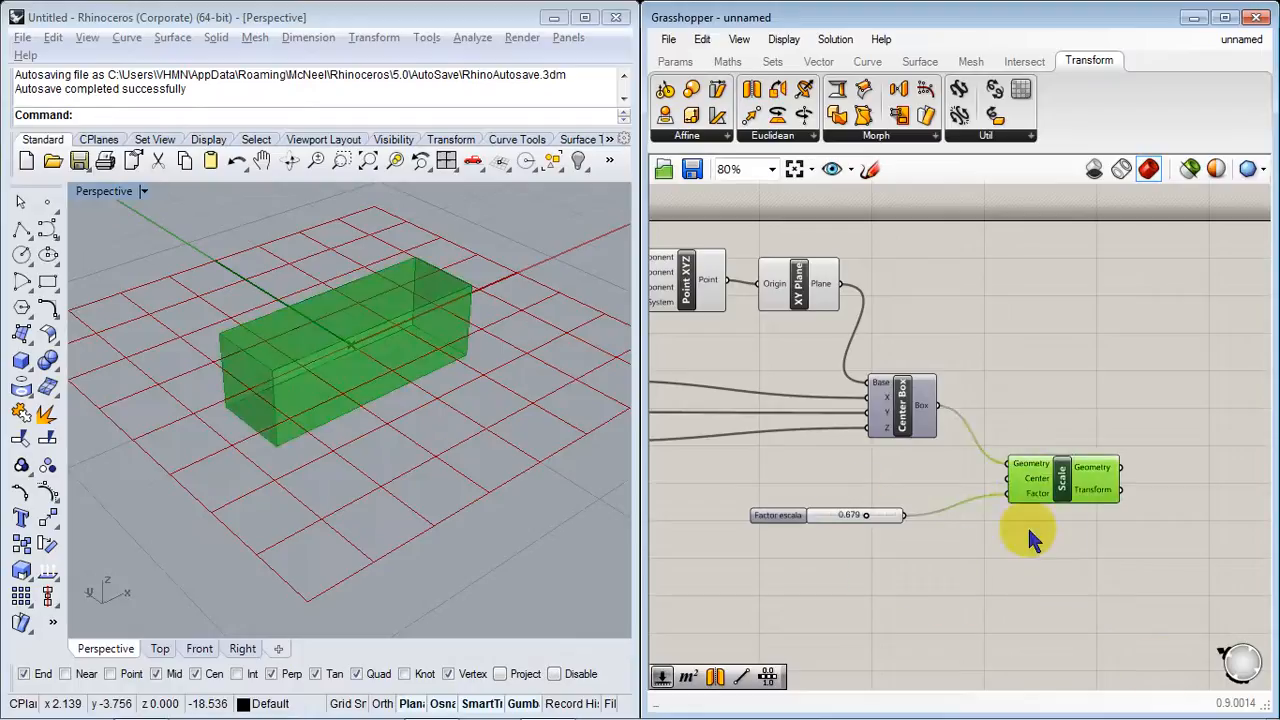
key("Delete")
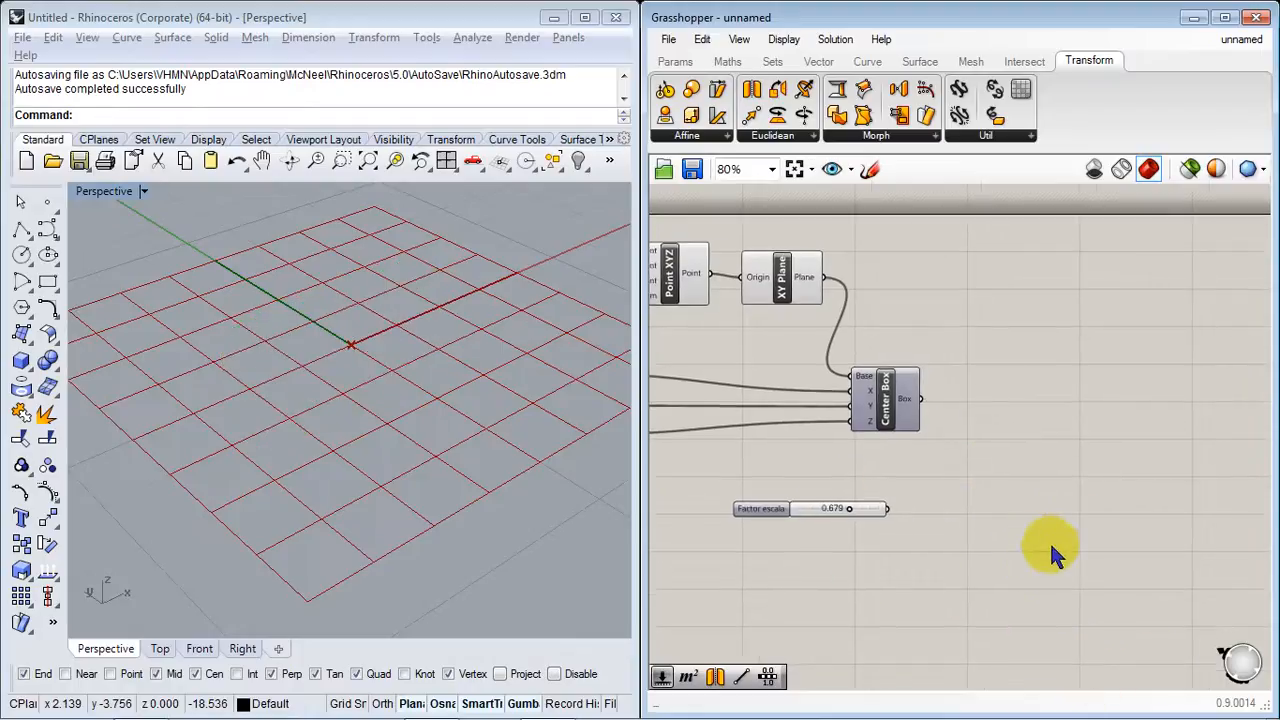
double_click(1077, 523)
type("sca")
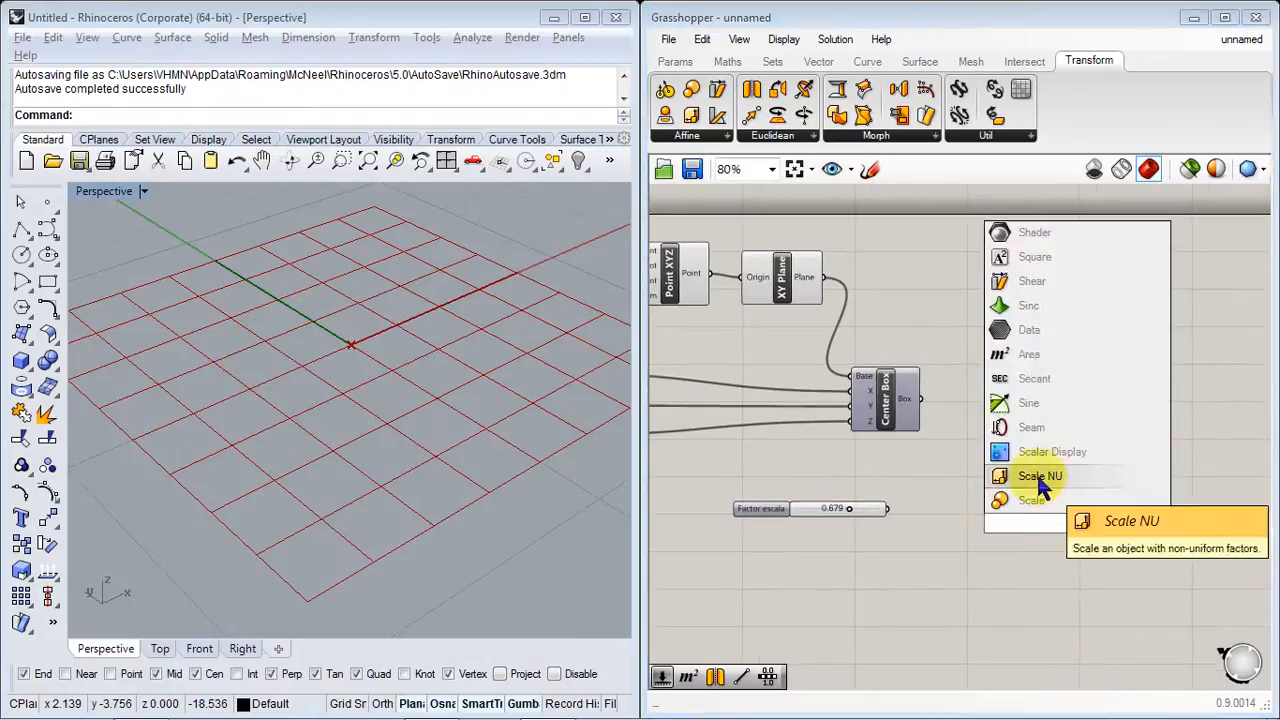
left_click(1041, 477)
left_click(1063, 522)
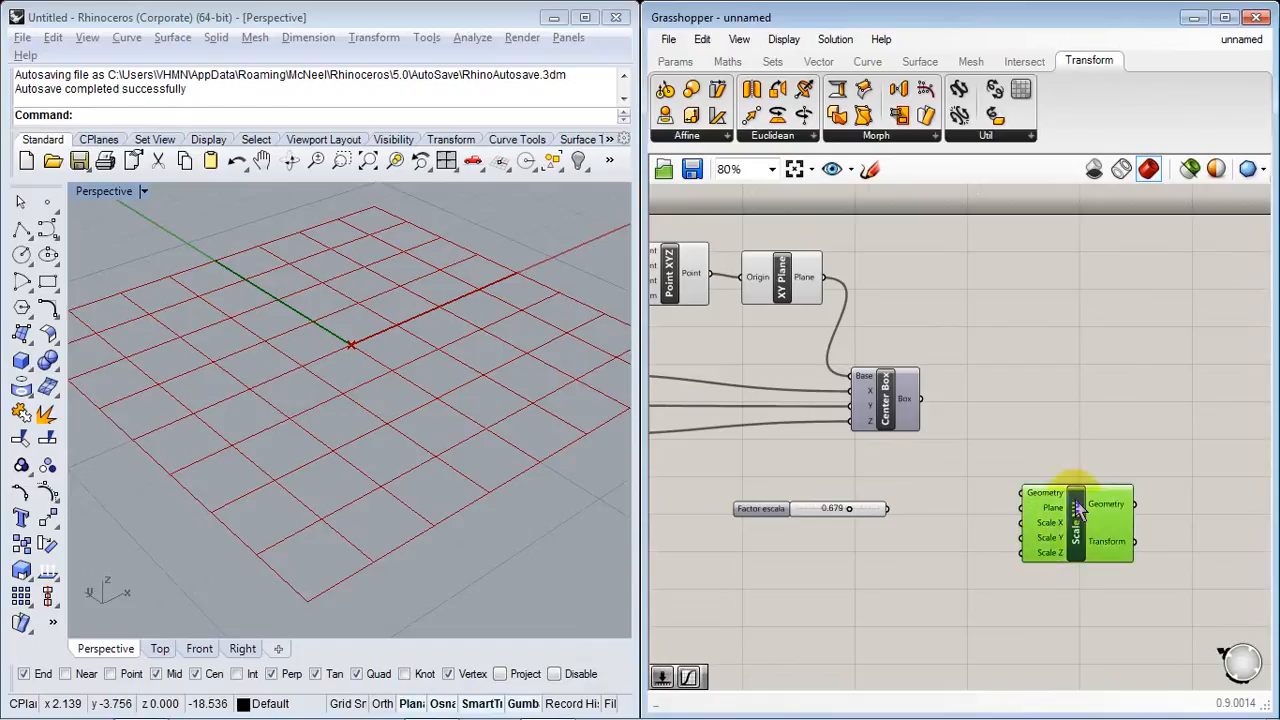
Step: Review the Scale NU inputs and connect the Center Box's Box output to its Geometry input
scroll(1050, 505, "up", 5)
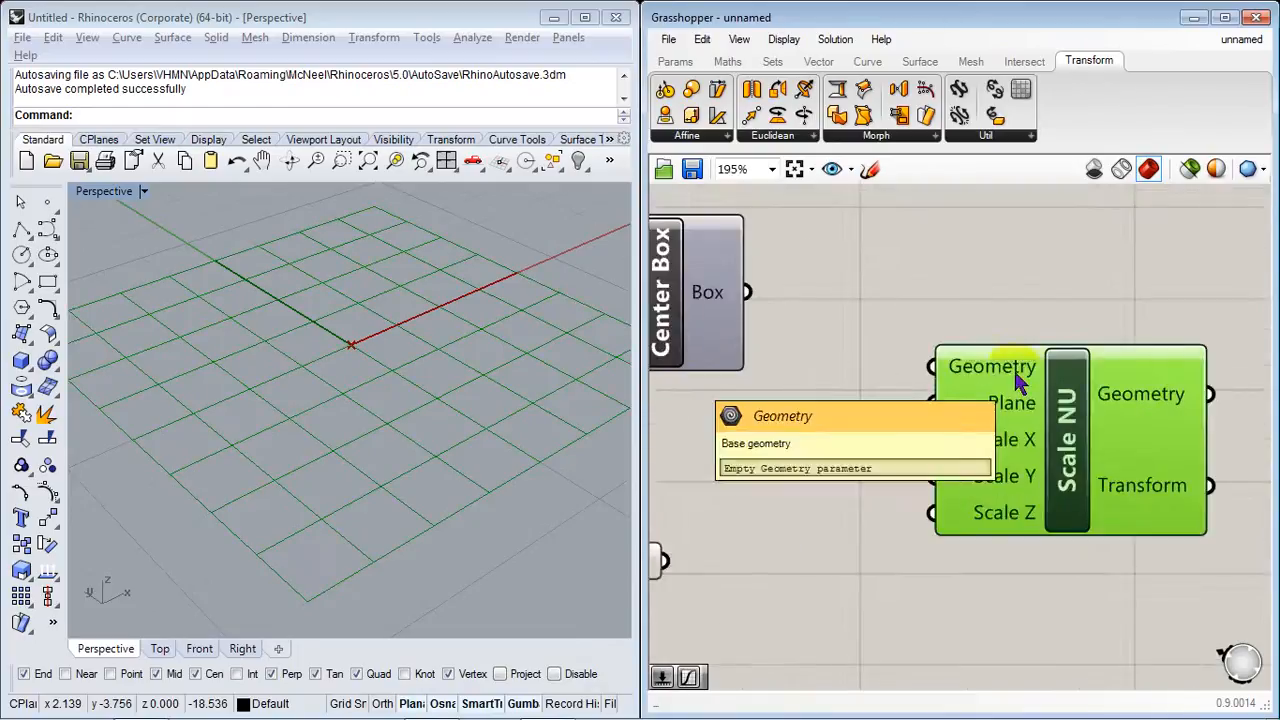
mouse_move(1015, 404)
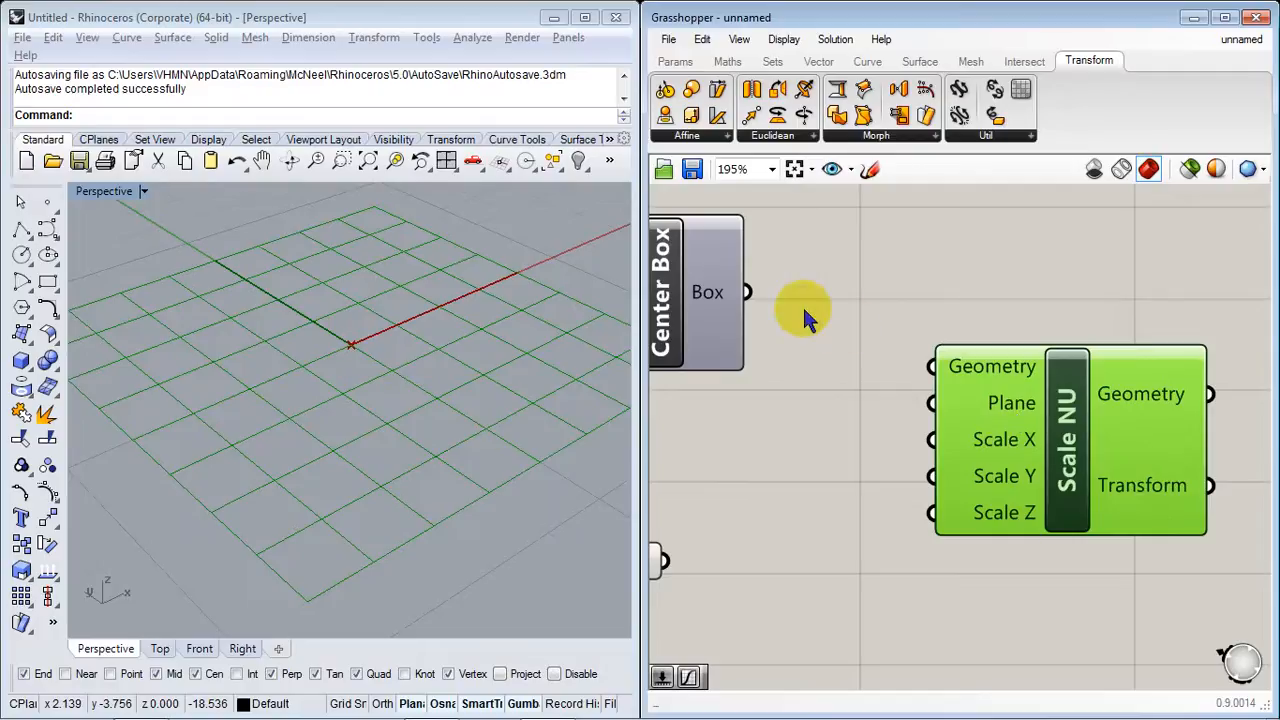
left_click_drag(746, 292, 945, 366)
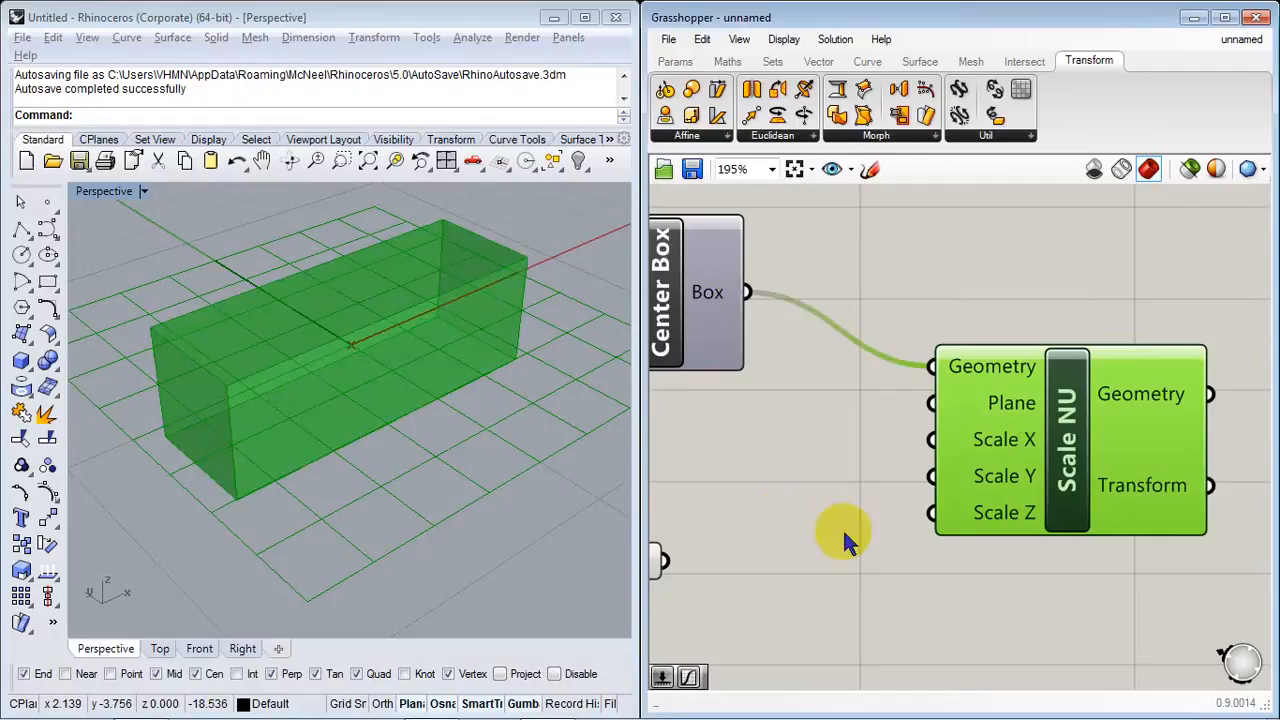
scroll(950, 489, "down", 4)
Step: Move the Factor escala slider closer beneath the Center Box and rename it Factor escala X
right_click_drag(851, 566, 986, 551)
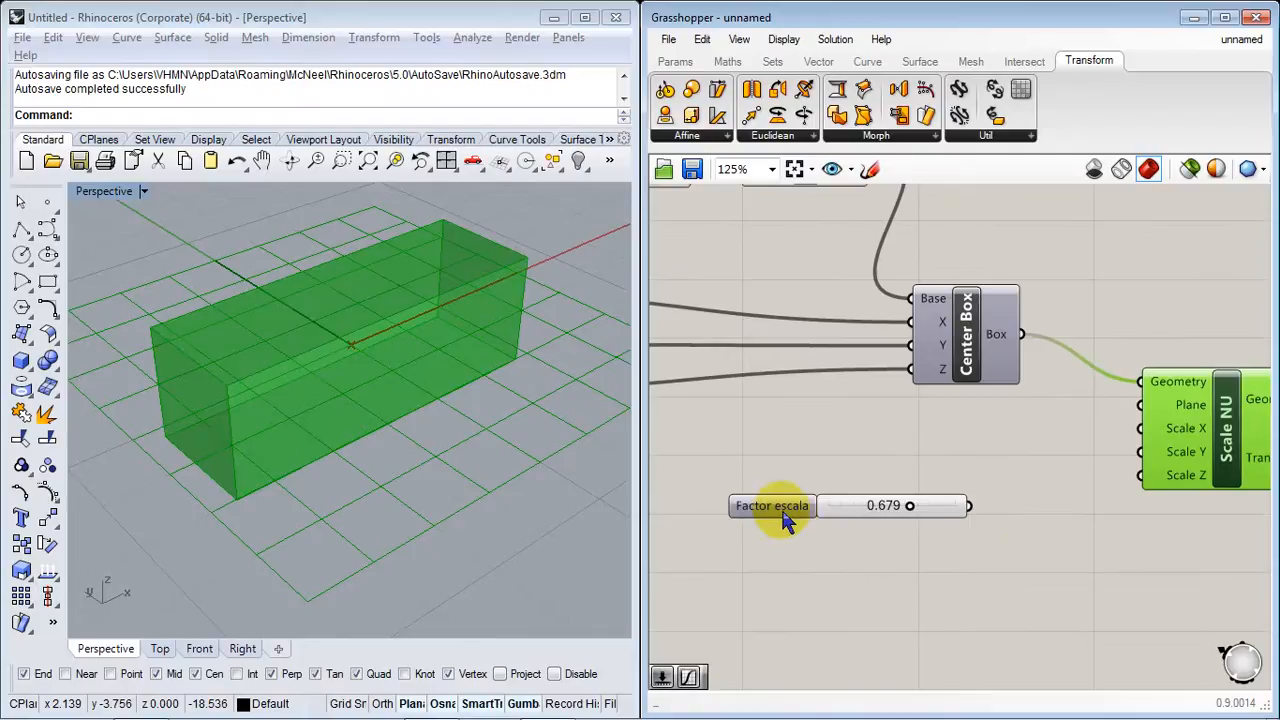
left_click_drag(786, 520, 820, 476)
right_click(817, 472)
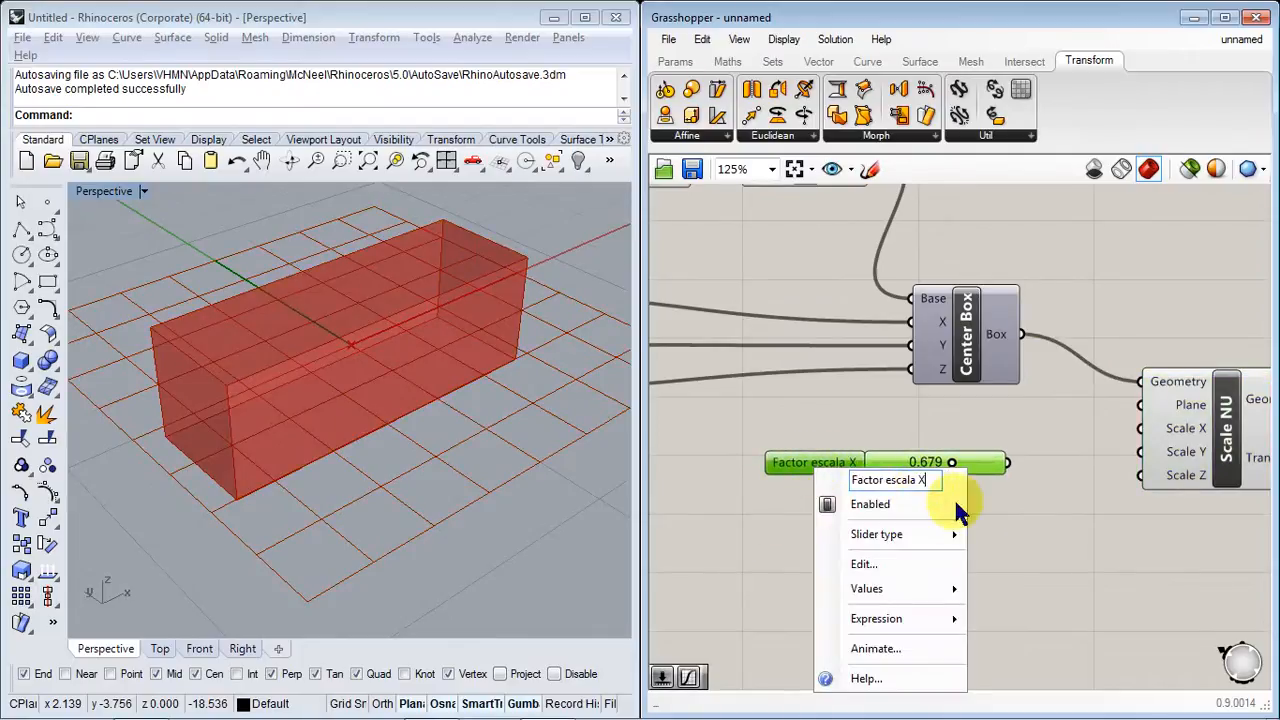
left_click(901, 541)
Step: Make two copies of the Factor escala X slider and stack them below the original
left_click_drag(948, 608, 770, 440)
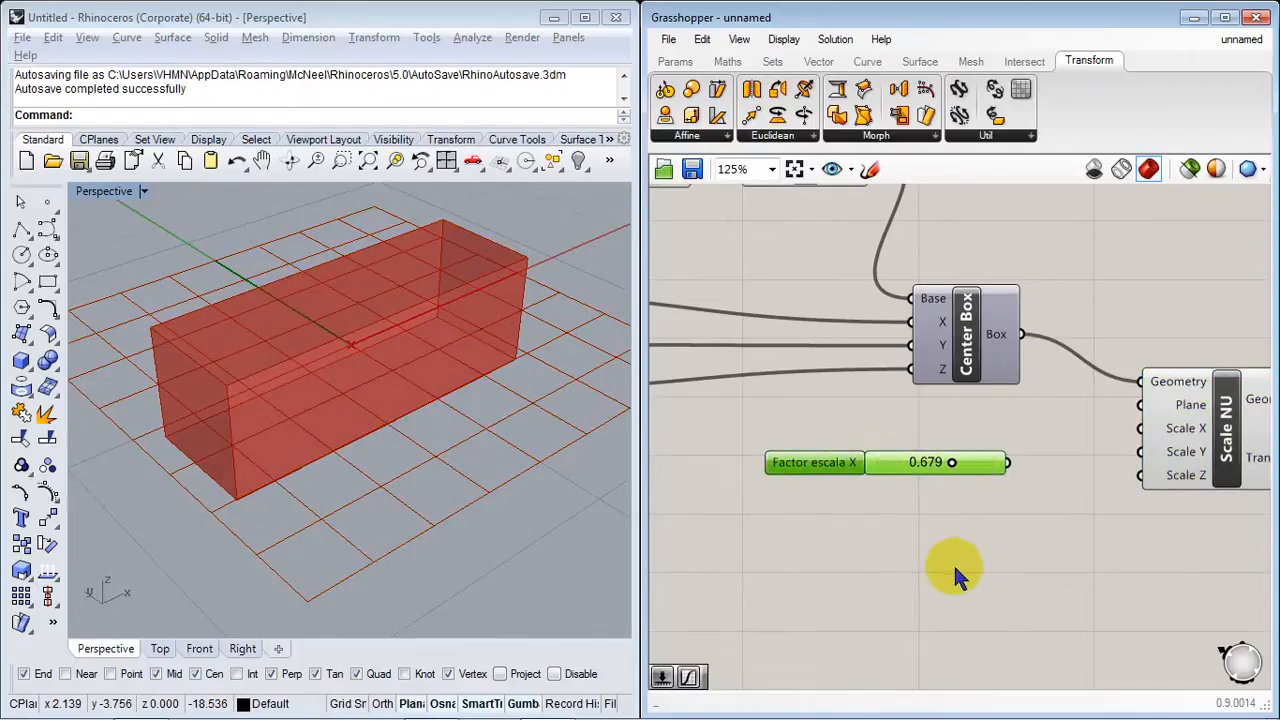
key("ctrl+v")
left_click_drag(856, 472, 814, 543)
key("ctrl+v")
Step: Rename the middle slider copy Factor escala Y and the lowest one Factor escala Z
right_click(858, 498)
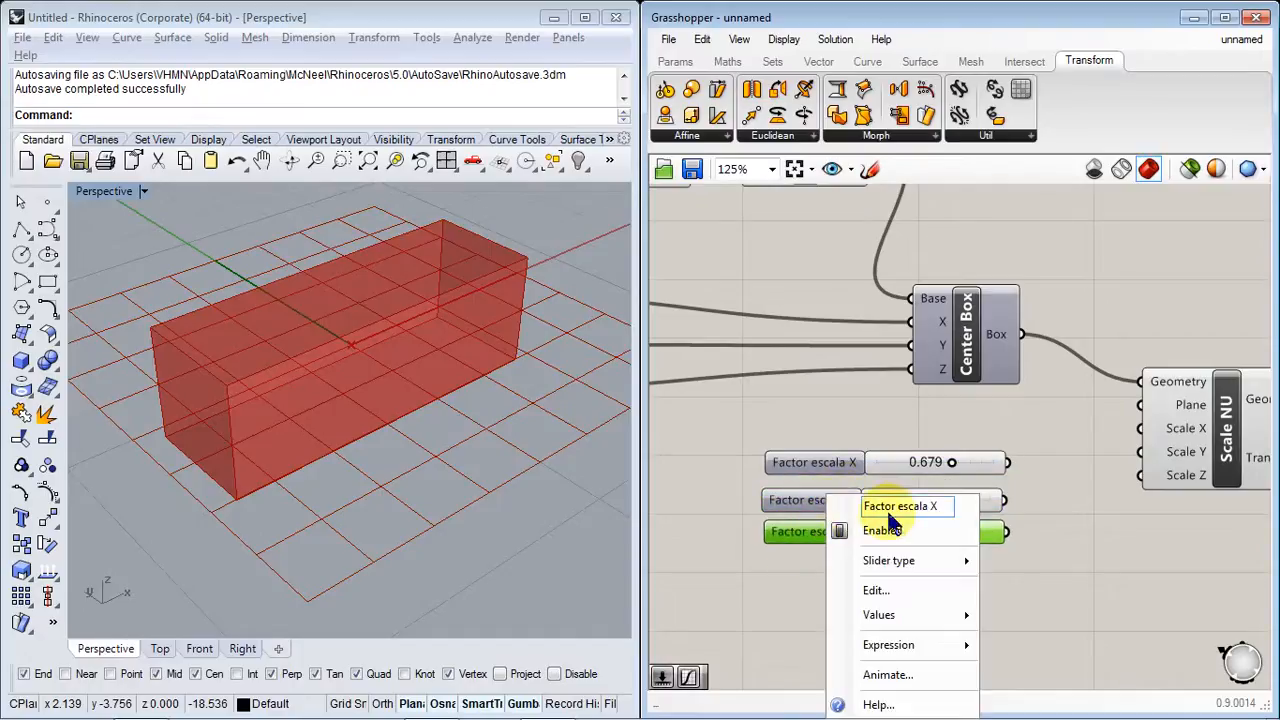
key("BackSpace")
type("Y")
key("Return")
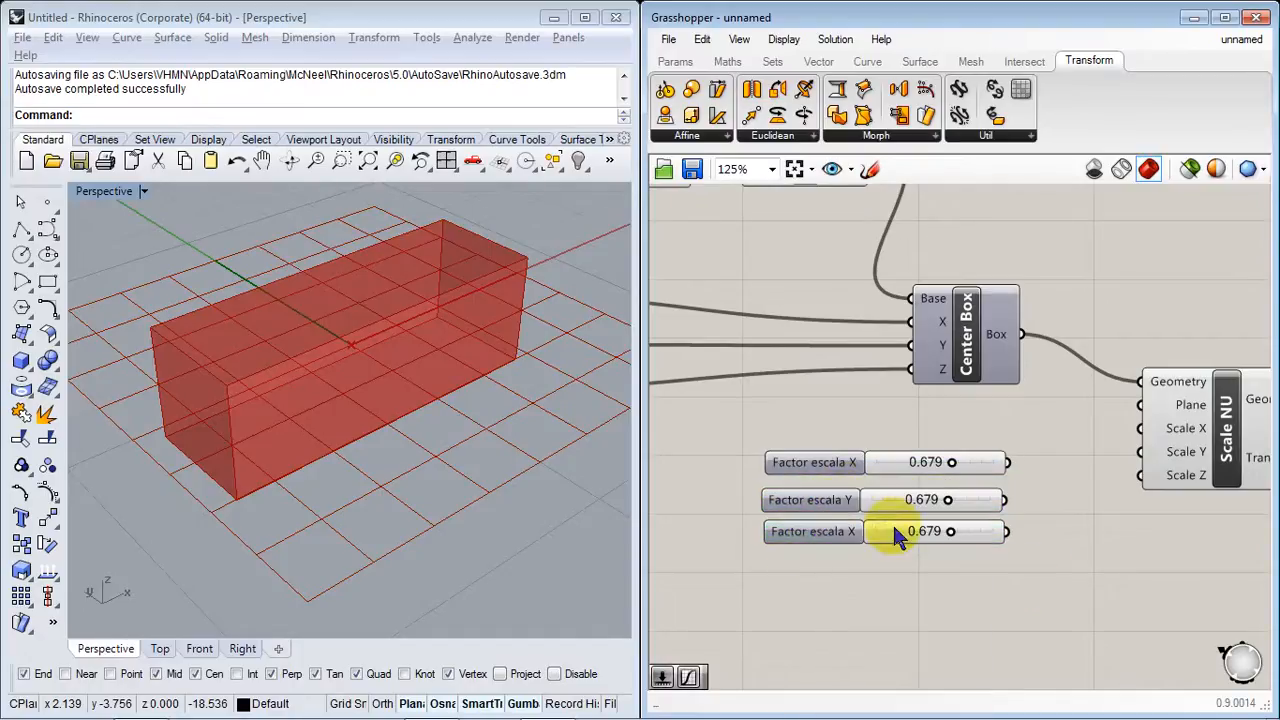
right_click(842, 532)
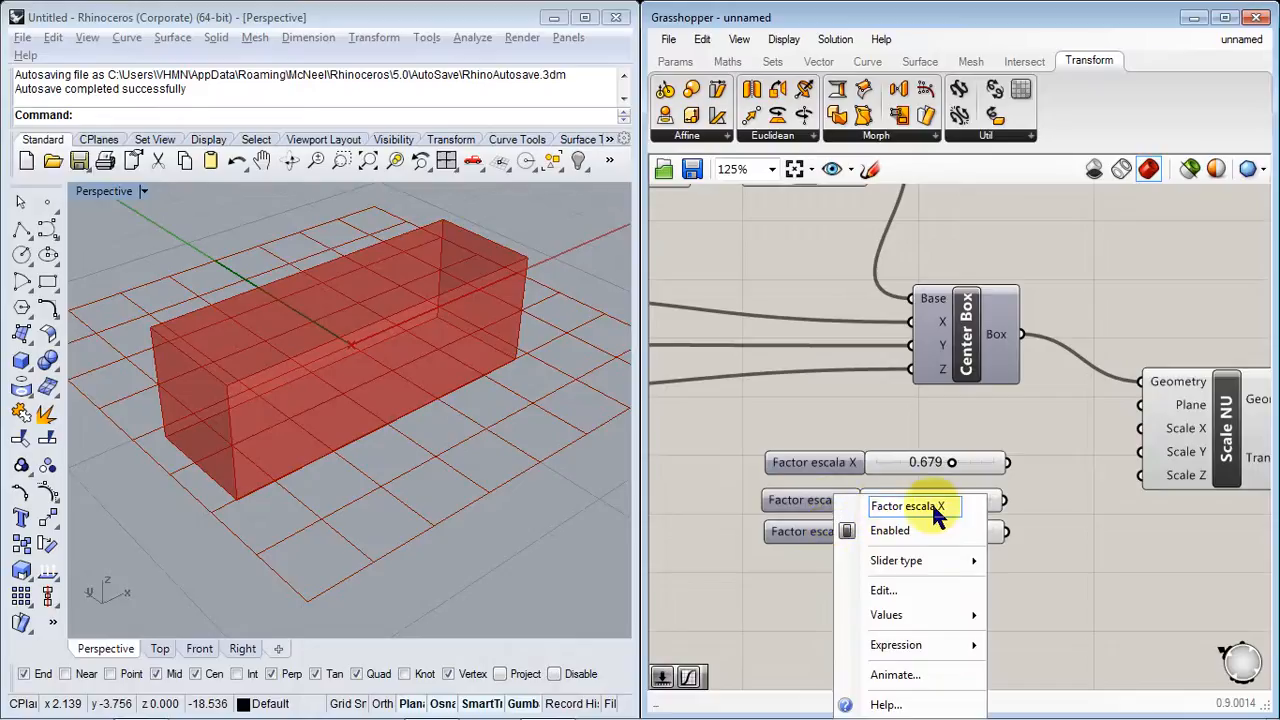
key("BackSpace")
type("Z")
key("Return")
Step: Connect the X, Y and Z factor sliders to Scale NU's Scale X, Scale Y and Scale Z inputs respectively
right_click_drag(970, 467, 862, 467)
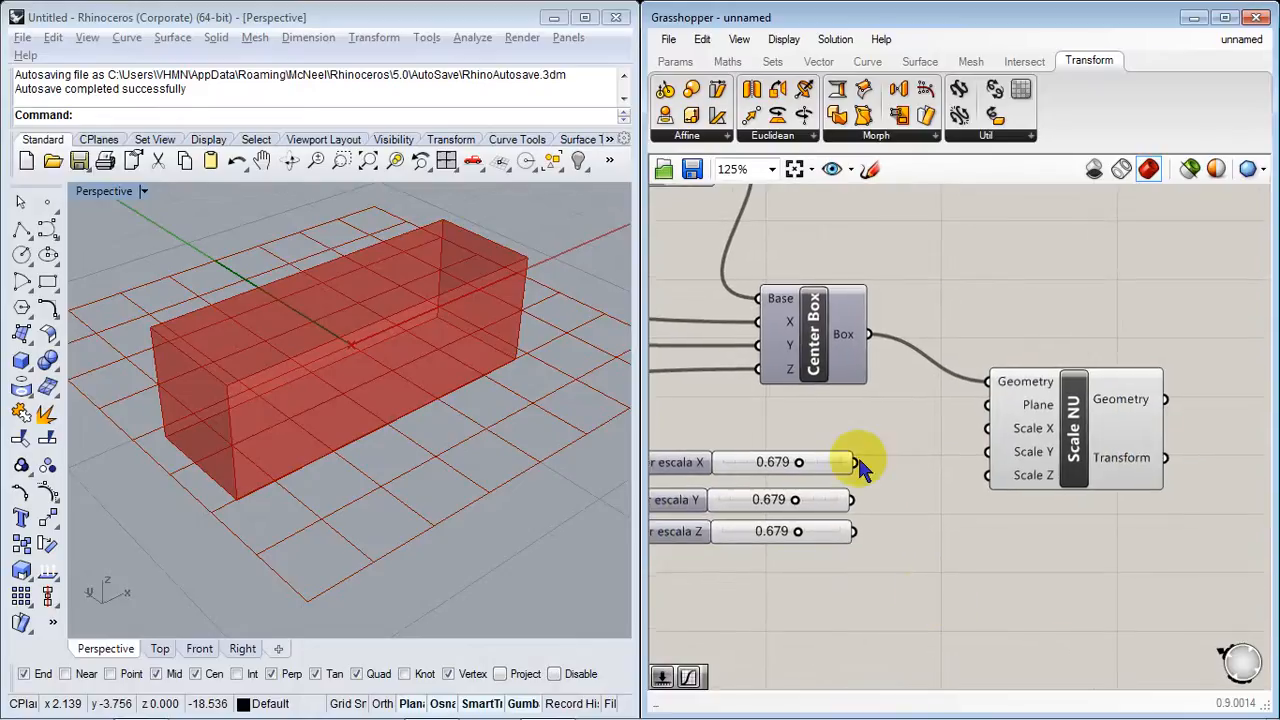
left_click_drag(855, 463, 986, 428)
left_click_drag(851, 499, 987, 452)
left_click_drag(853, 531, 987, 475)
Step: Set Factor escala X to 0.549, Factor escala Y to 1.000 and Factor escala Z to 0.434
right_click_drag(937, 567, 1114, 571)
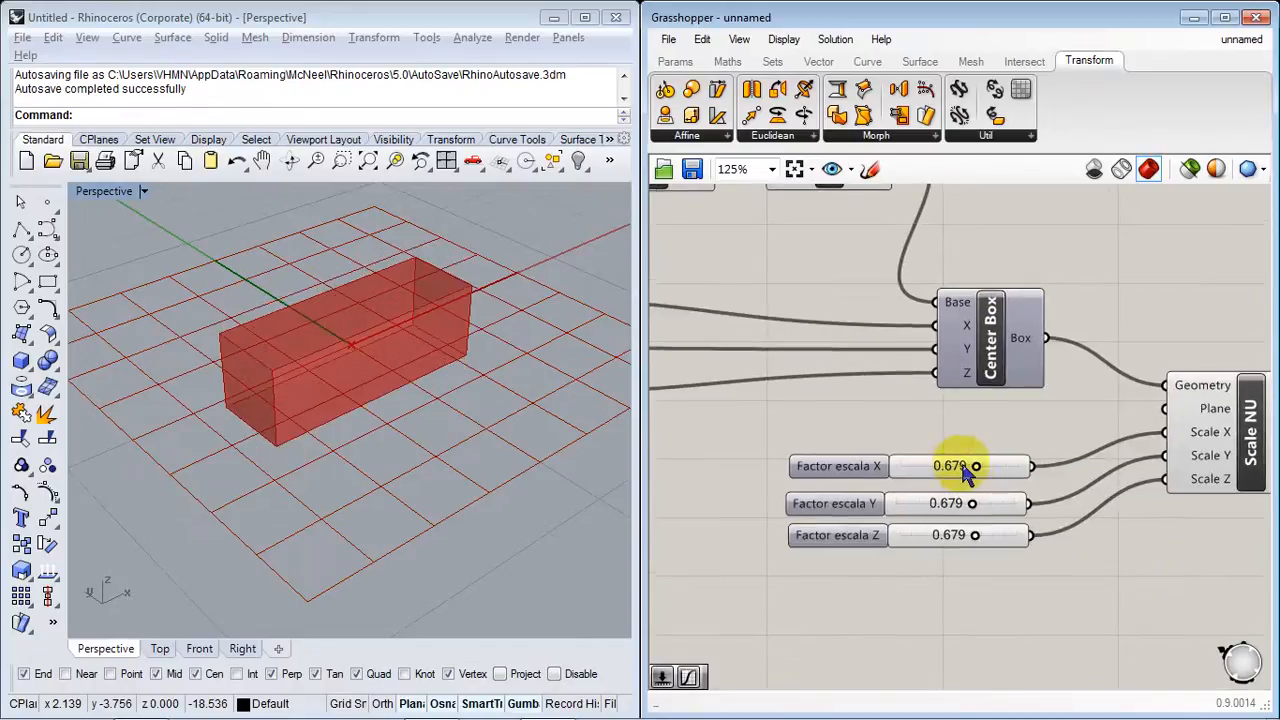
left_click_drag(977, 470, 1022, 500)
left_click(962, 508)
left_click(988, 543)
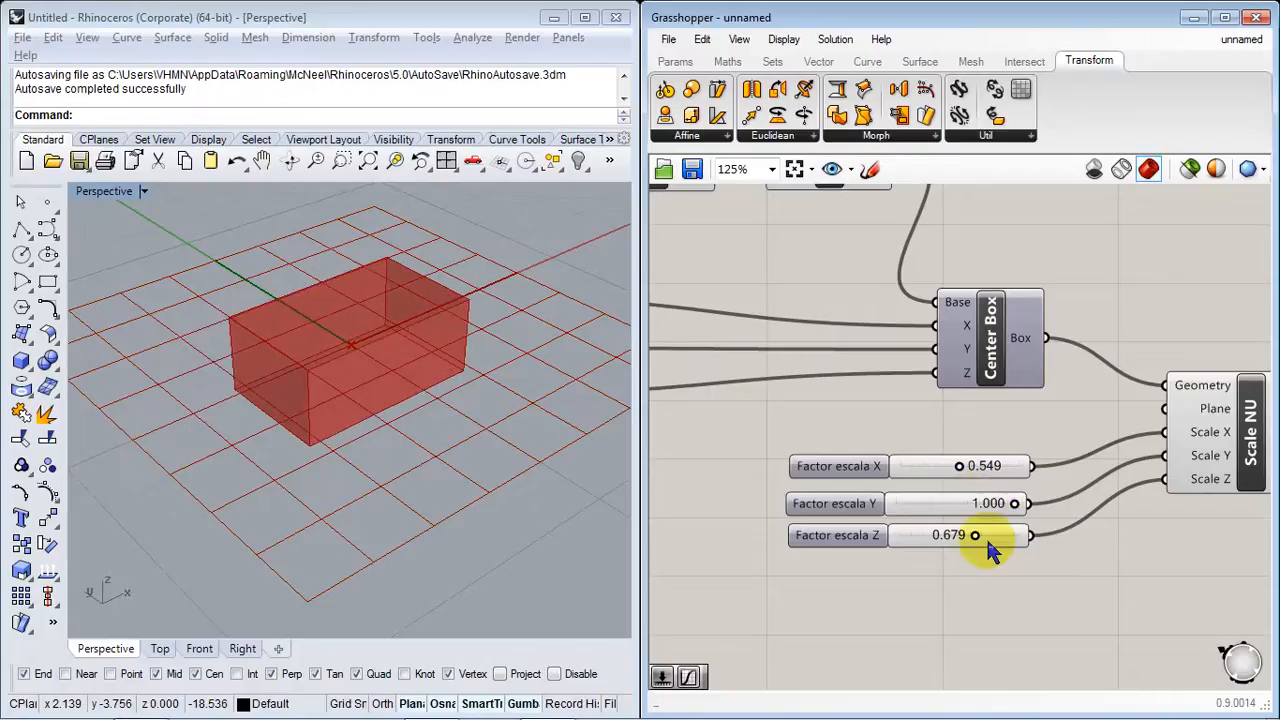
left_click_drag(970, 540, 900, 531)
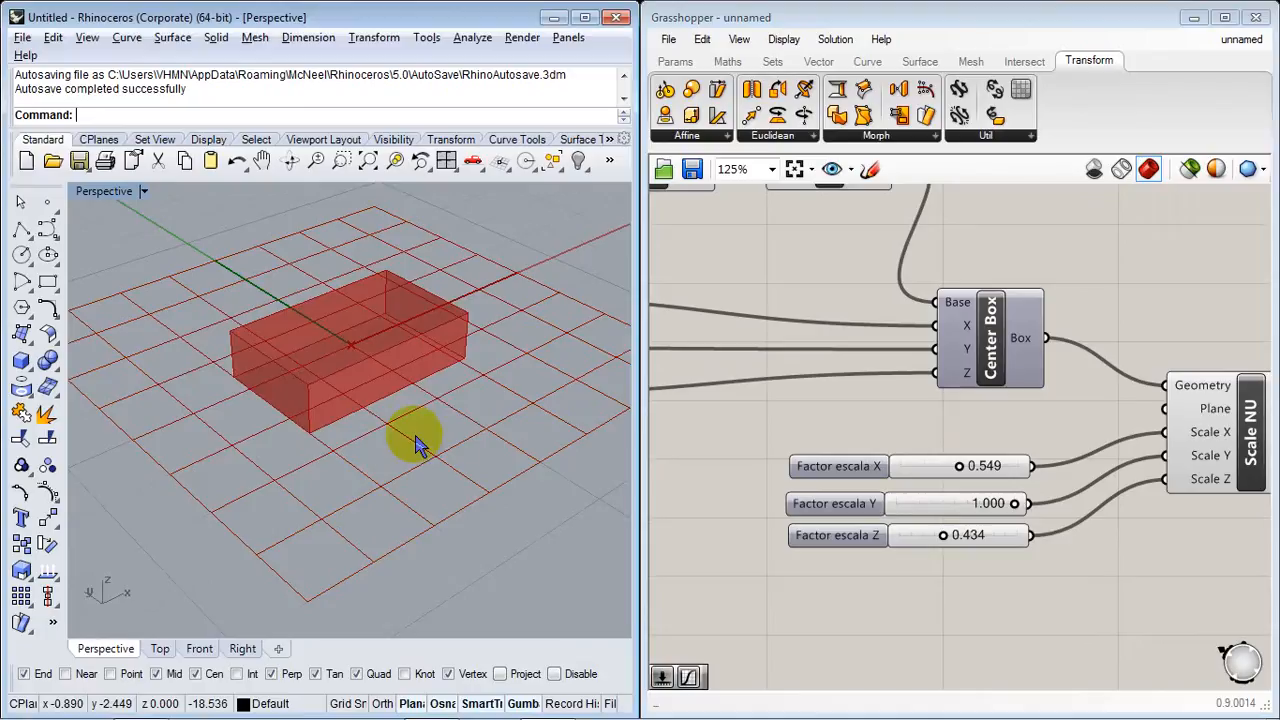
Step: Delete the Factor escala Y and Factor escala Z sliders
scroll(452, 490, "down", 3)
scroll(452, 490, "up", 3)
right_click_drag(878, 560, 697, 532)
scroll(801, 538, "up", 1)
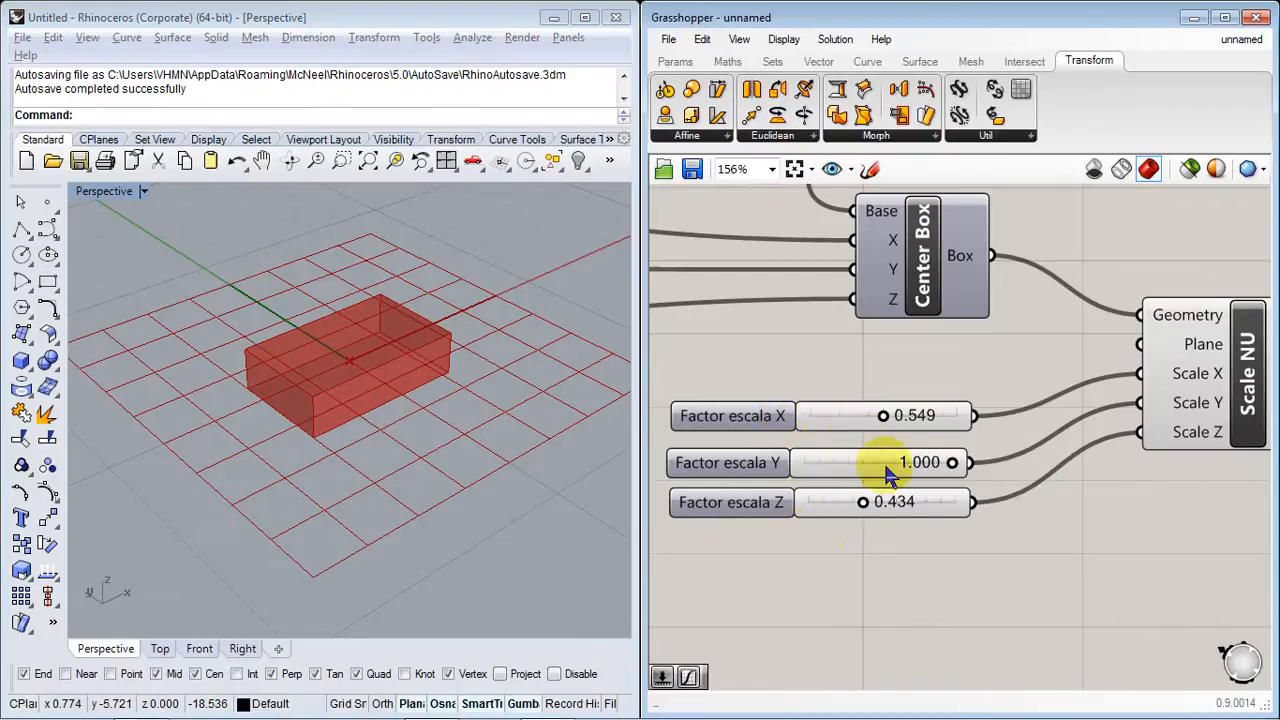
right_click_drag(848, 546, 885, 519)
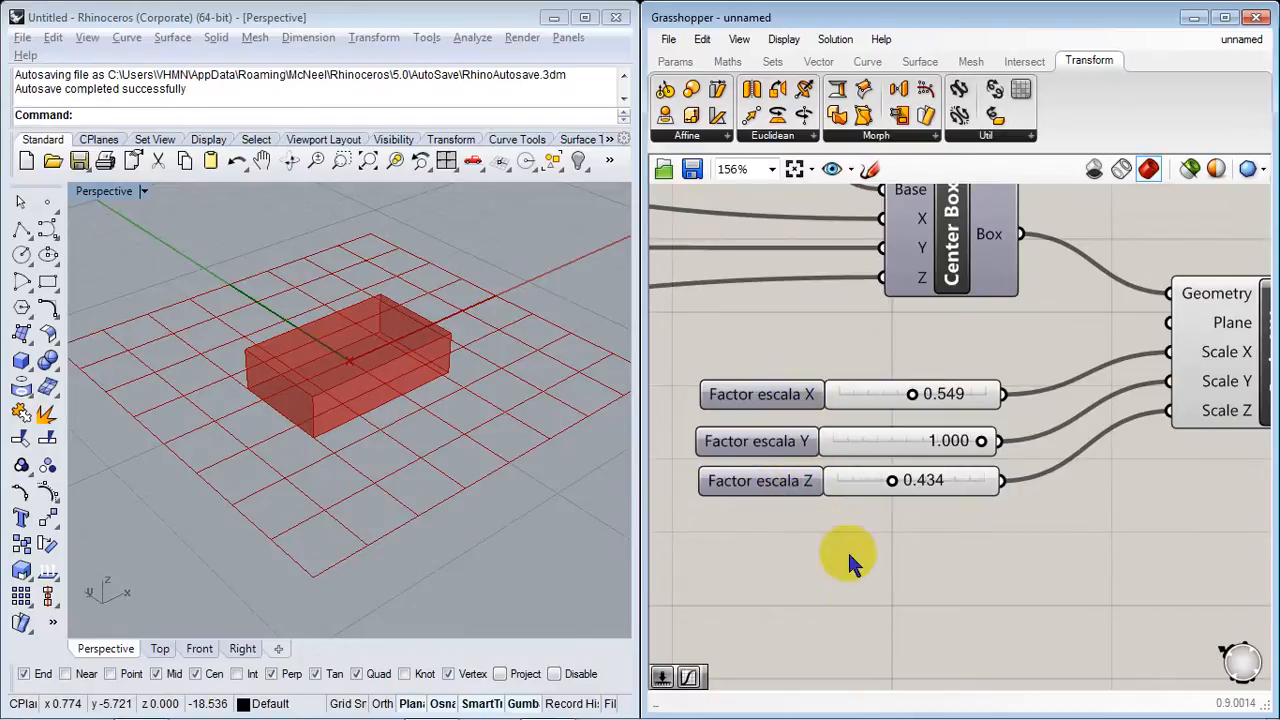
left_click_drag(847, 552, 790, 446)
key("Delete")
right_click_drag(937, 557, 931, 573)
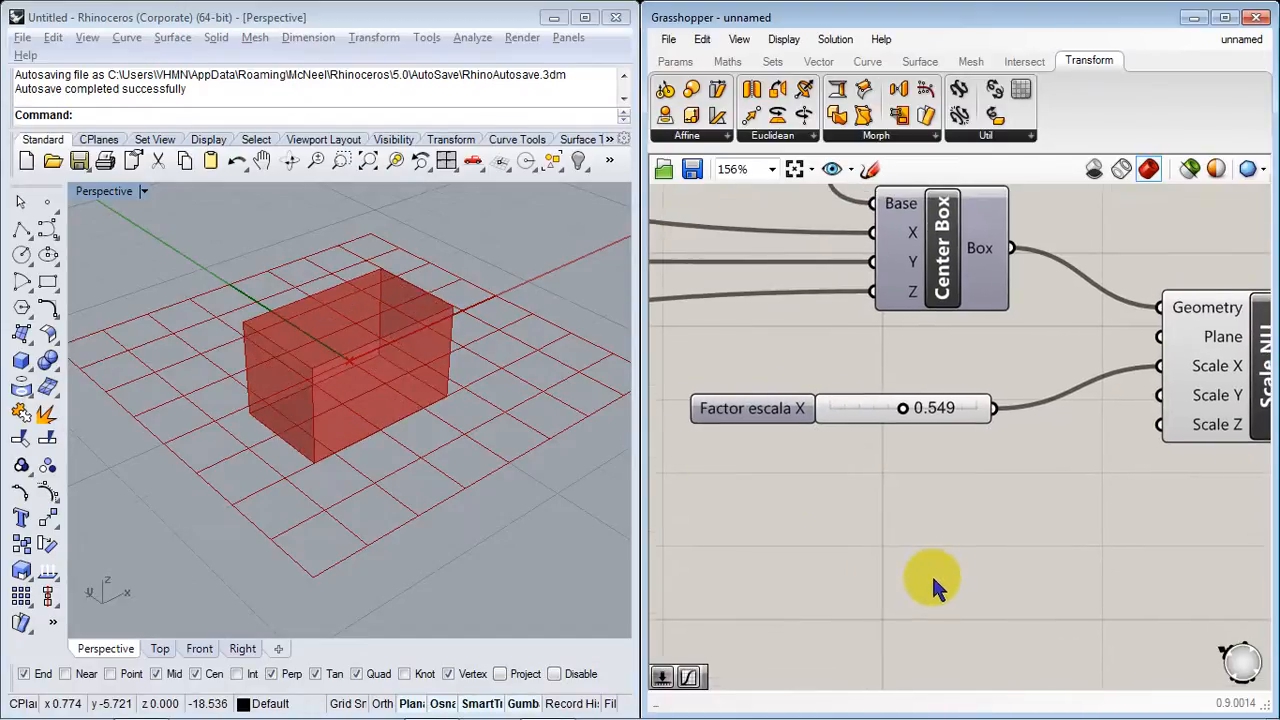
Step: Shift the Factor escala X slider slightly up and add a Multiplication component below it
left_click(729, 62)
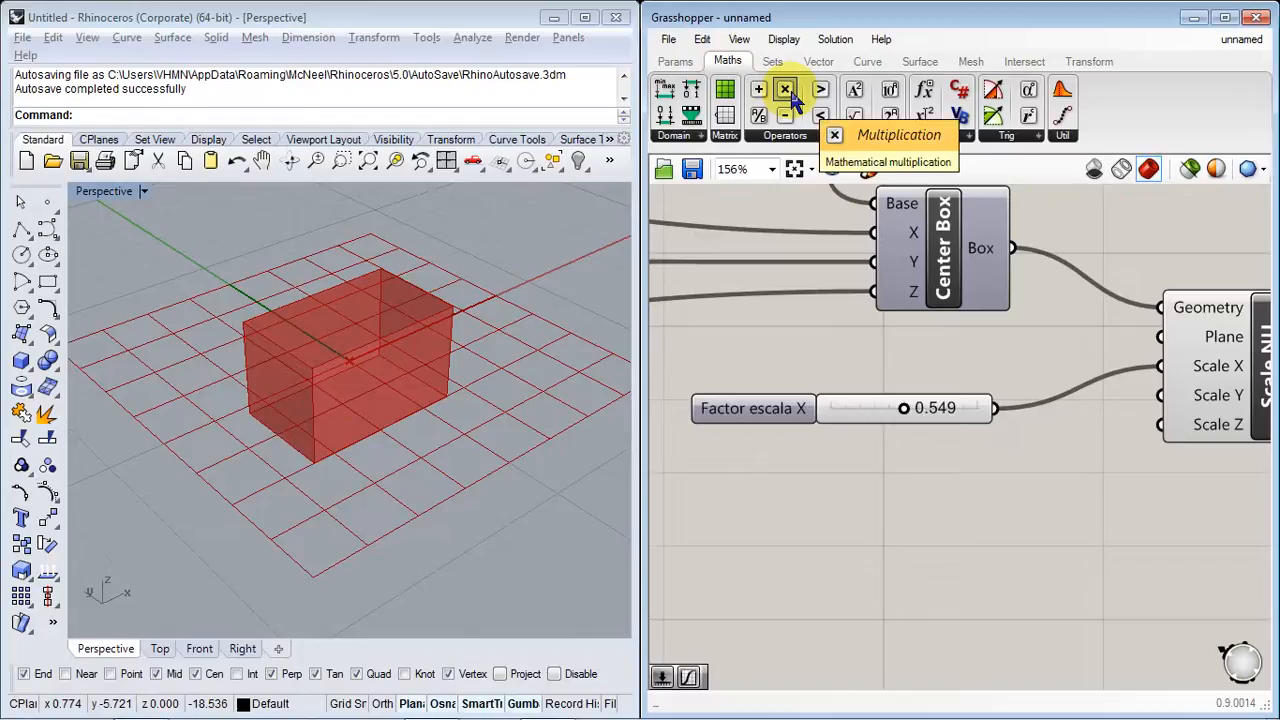
mouse_move(768, 408)
left_mouse_down()
mouse_move(757, 366)
mouse_move(775, 390)
left_mouse_up()
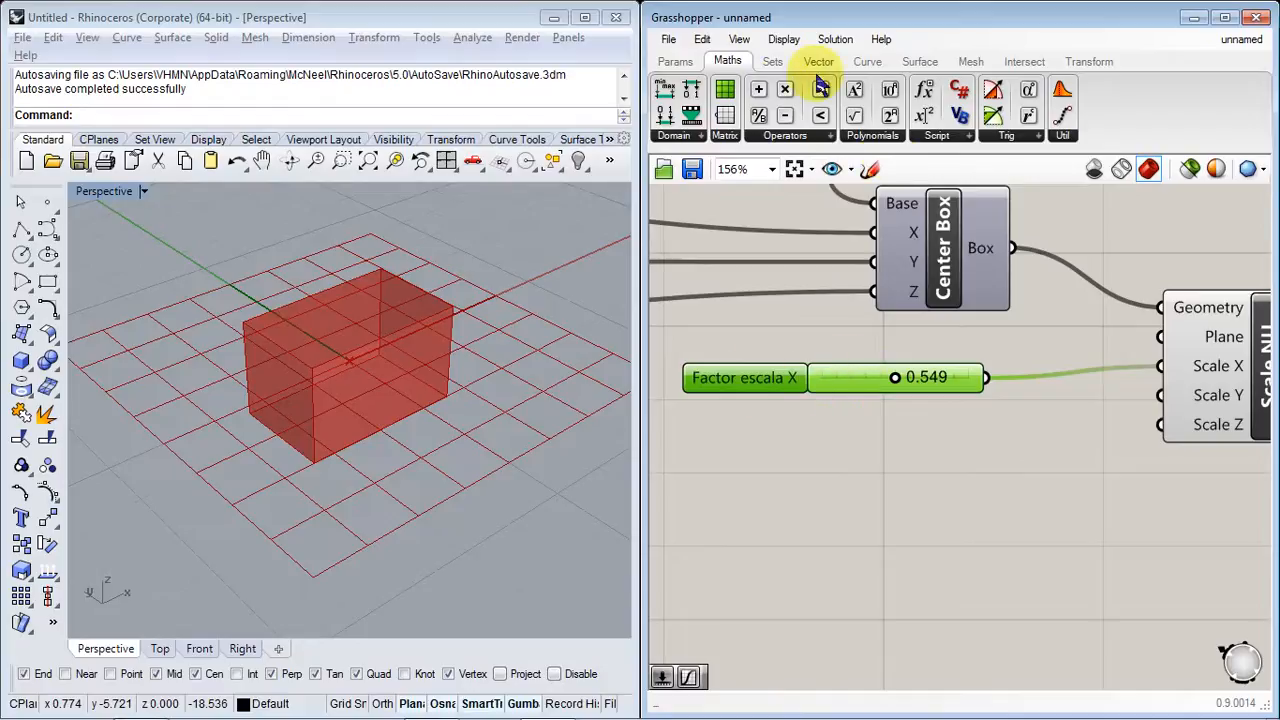
left_click(985, 470)
scroll(935, 493, "down", 3)
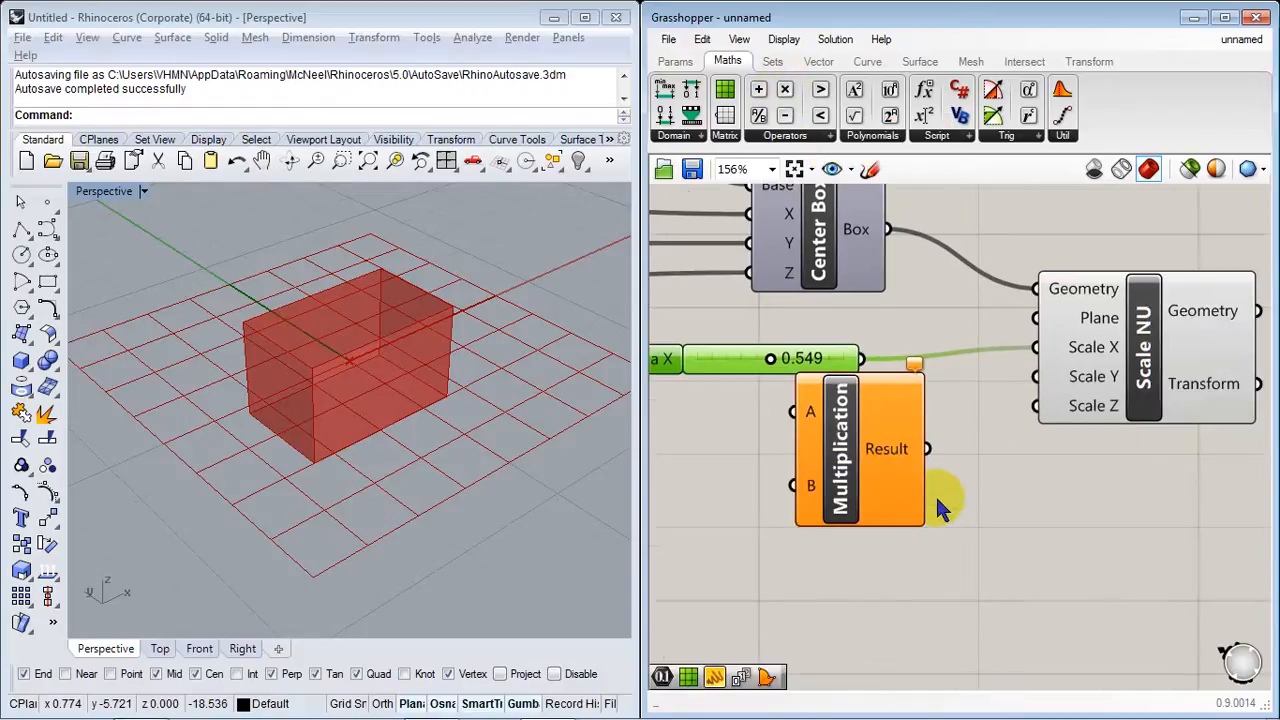
Step: Move the Scale NU component farther right and place the Multiplication component between it and the Factor escala X slider
right_click_drag(885, 440, 960, 419)
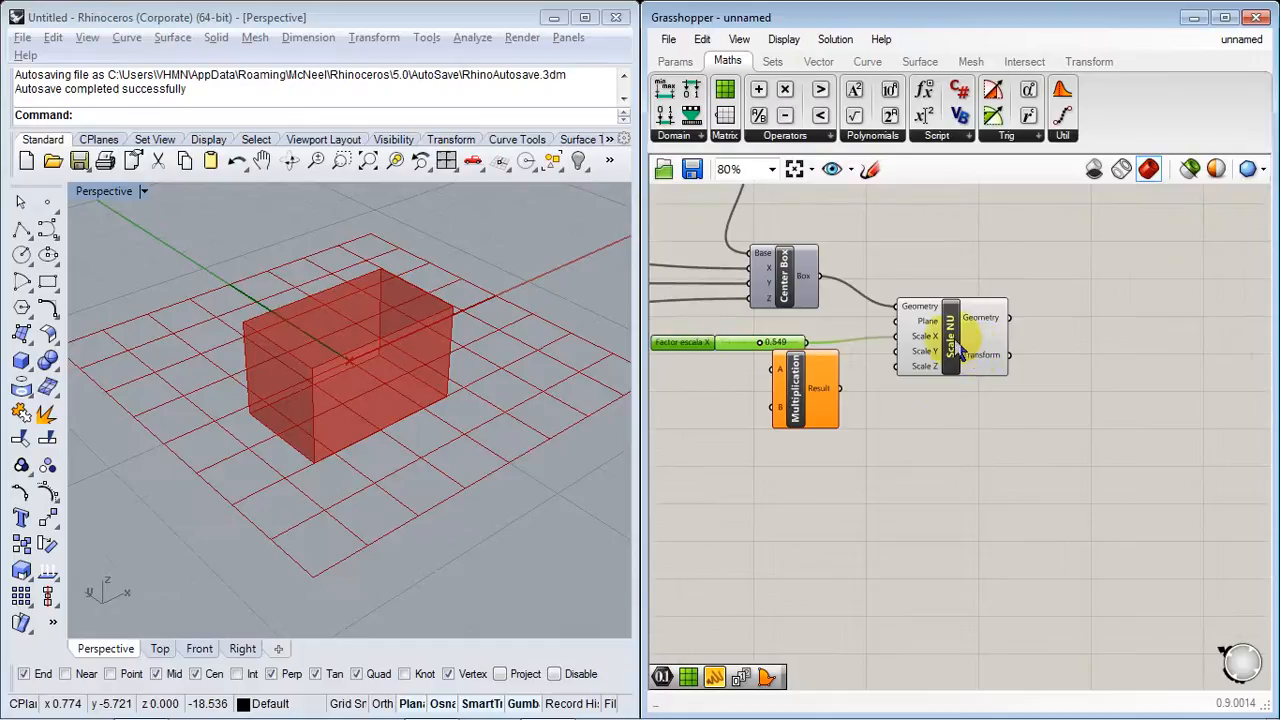
left_click_drag(958, 350, 1153, 344)
left_click_drag(798, 408, 923, 402)
Step: Connect the Factor escala X slider to the Multiplication component's A input
scroll(836, 371, "up", 1)
right_click_drag(836, 371, 932, 346)
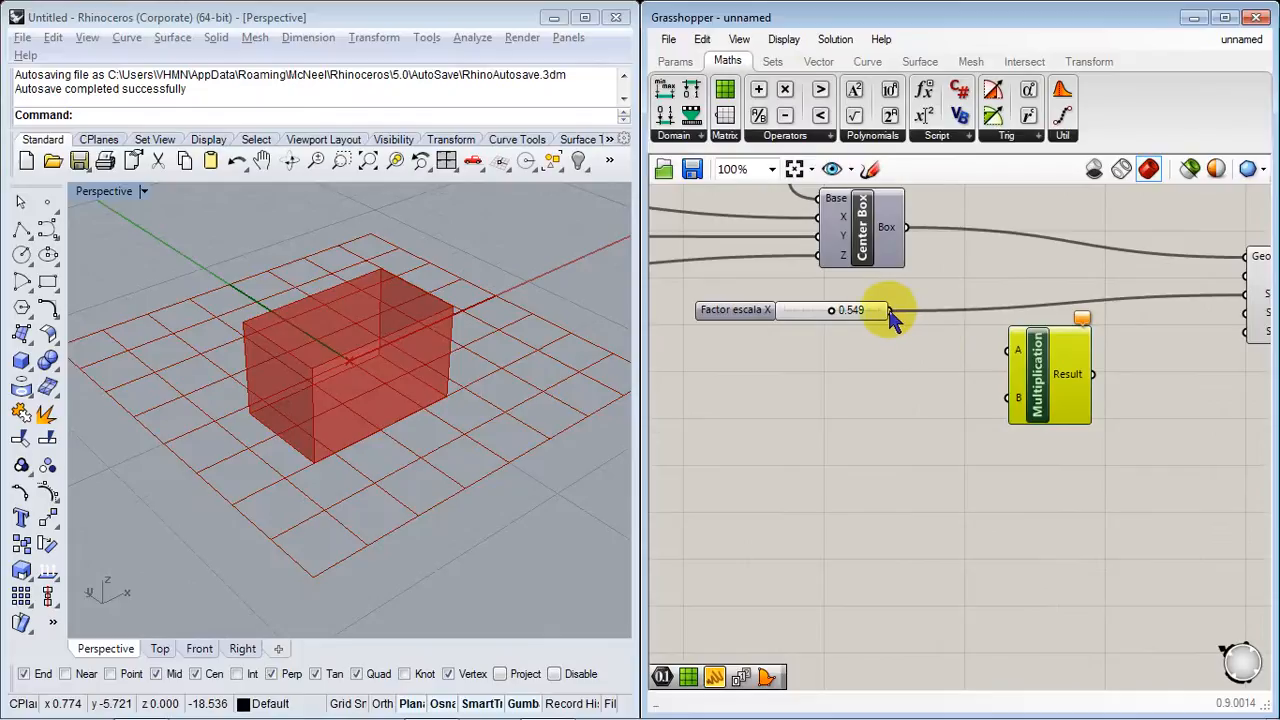
left_click_drag(890, 310, 1007, 350)
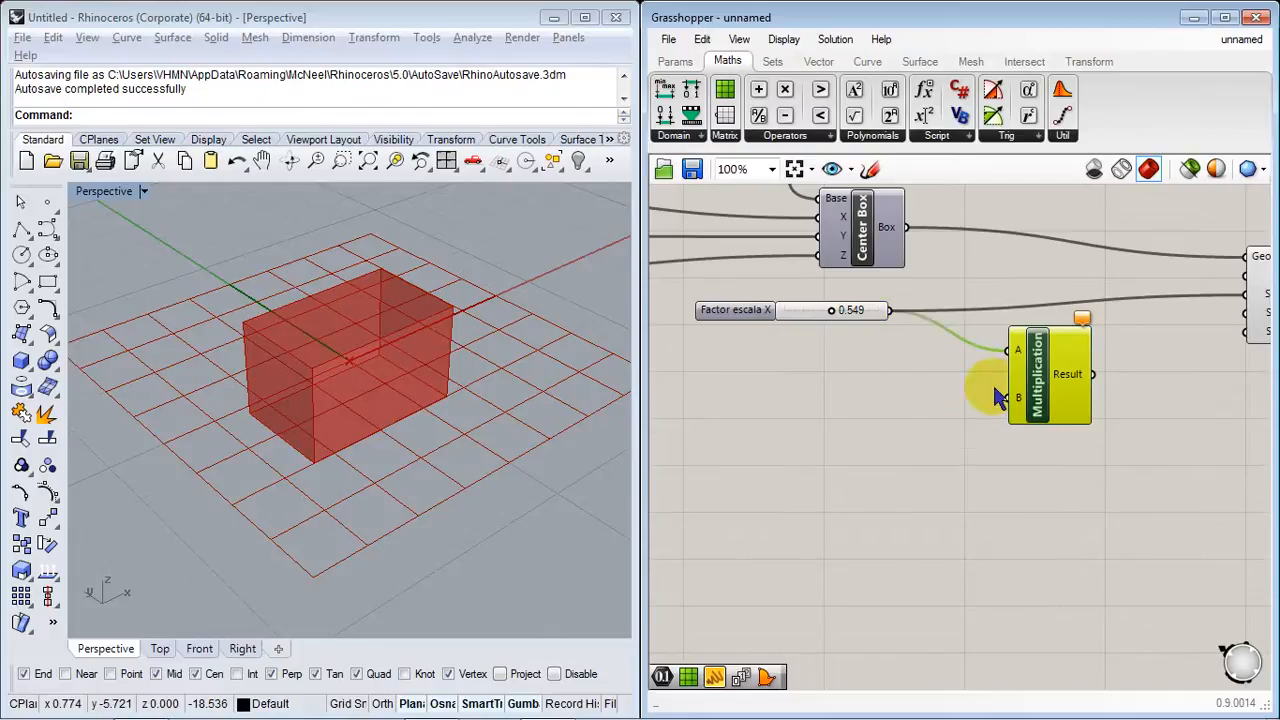
Step: Add a Number parameter beside the Multiplication component's B input
right_click_drag(980, 410, 962, 406)
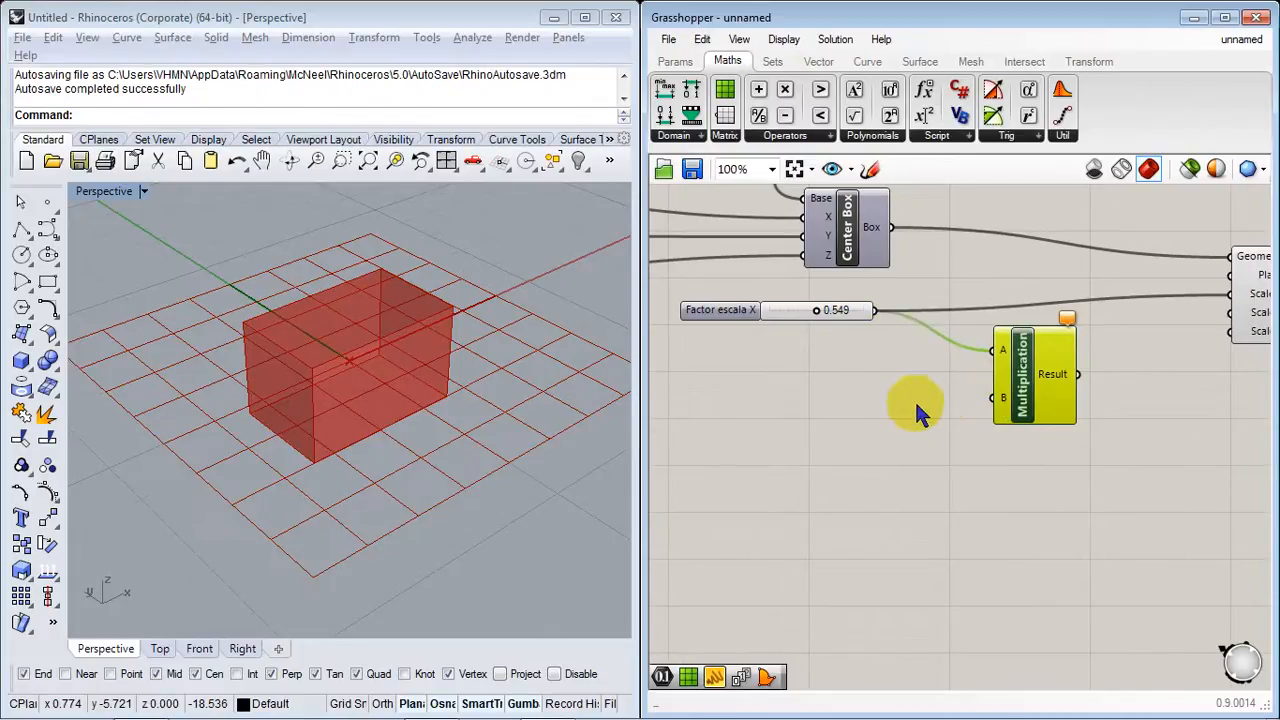
double_click(916, 407)
type("NUM")
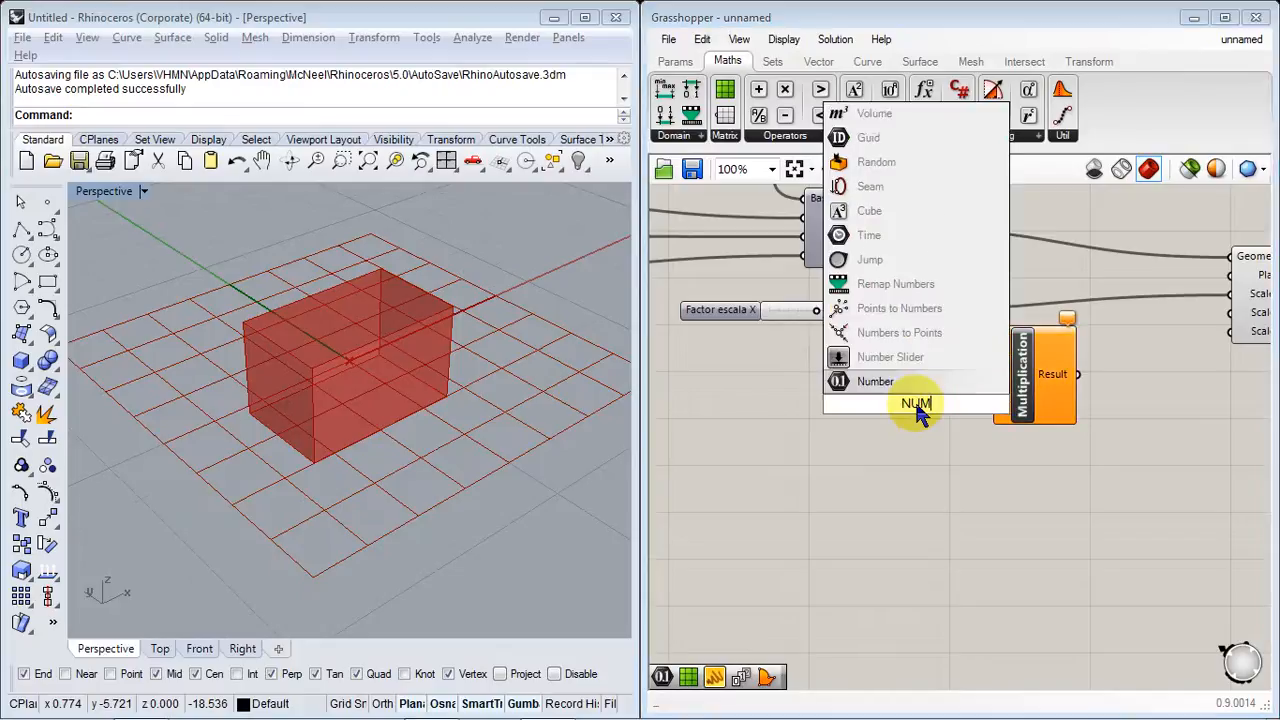
left_click(869, 383)
scroll(865, 400, "up", 3)
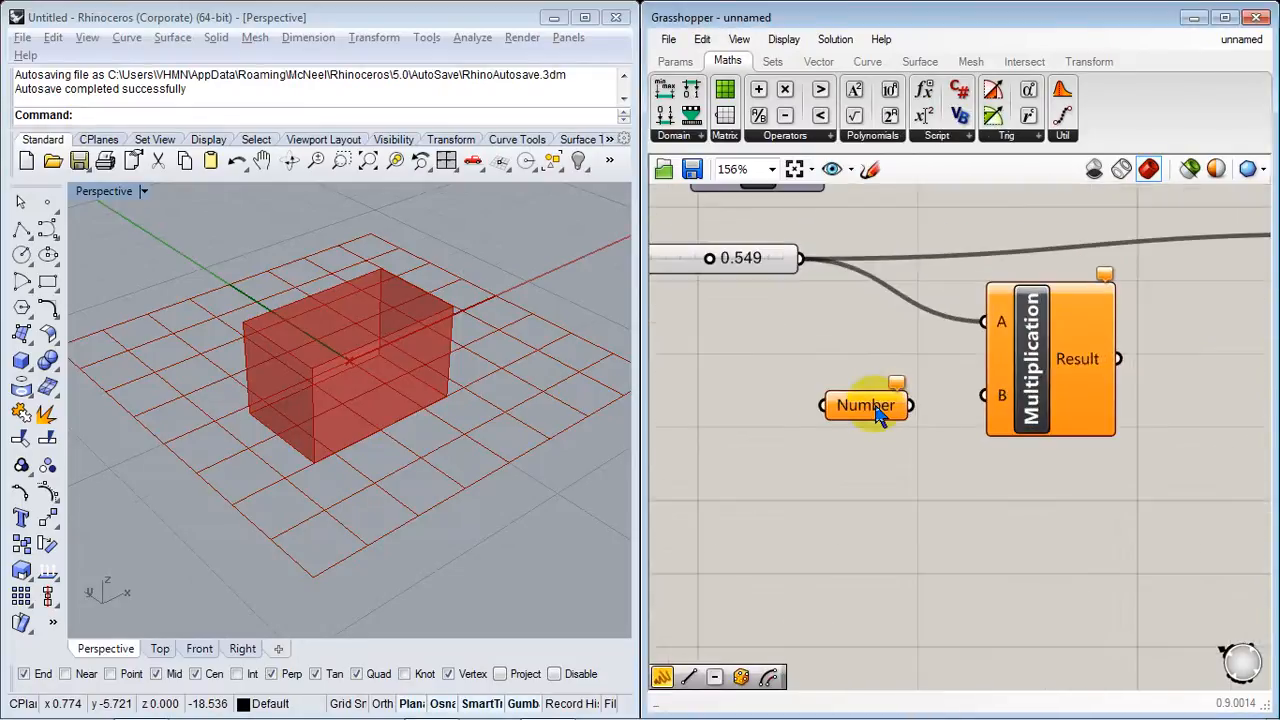
Step: Set the Number parameter to 2 and connect it to the Multiplication component's B input
right_click(862, 410)
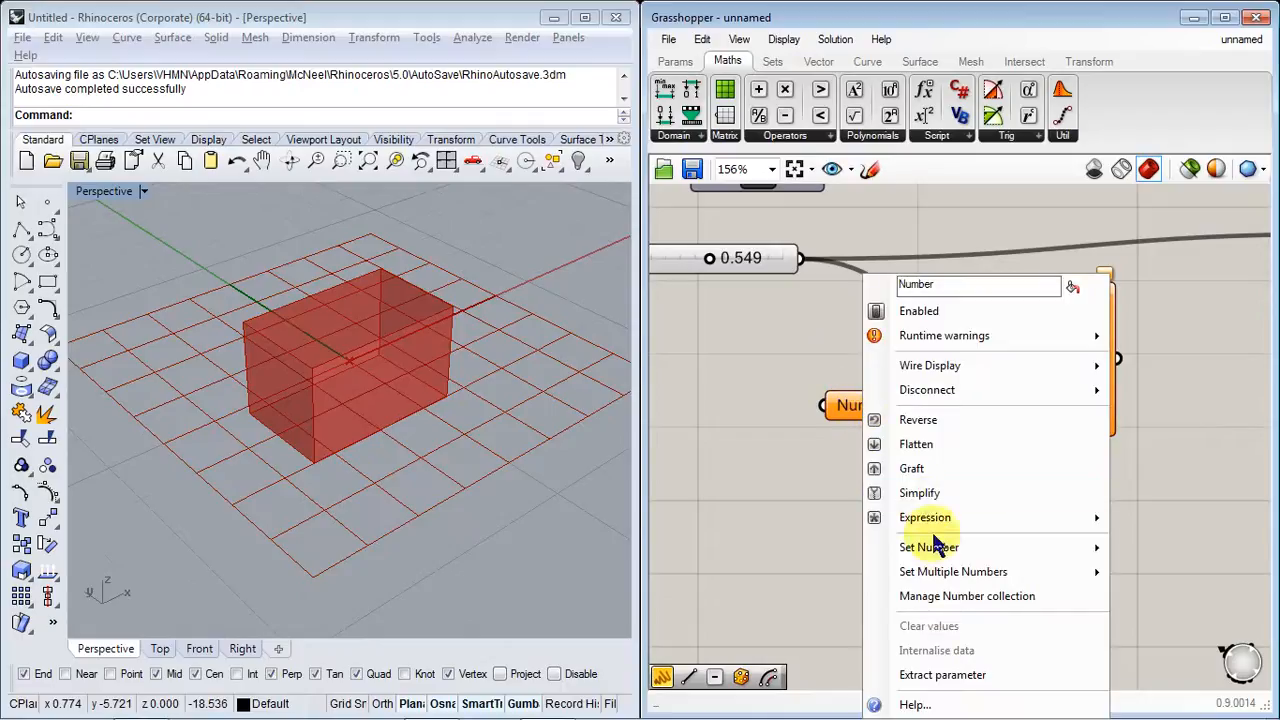
mouse_move(937, 547)
left_click(744, 547)
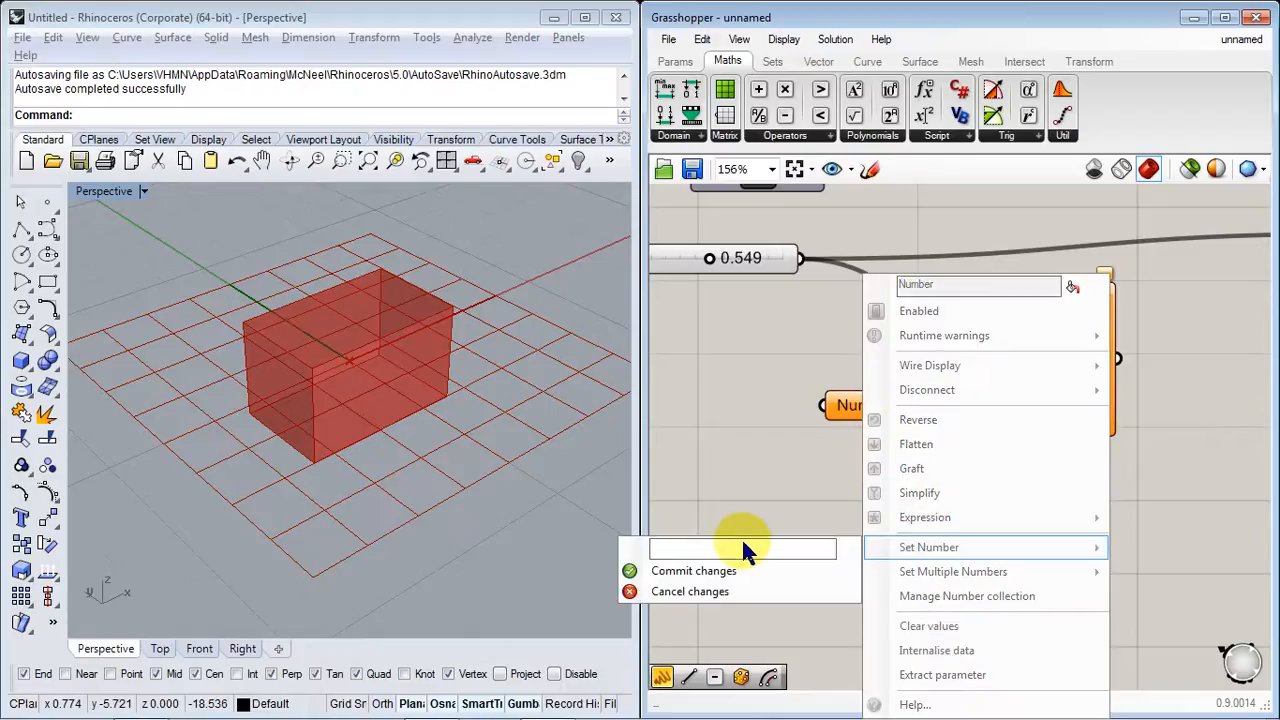
type("2")
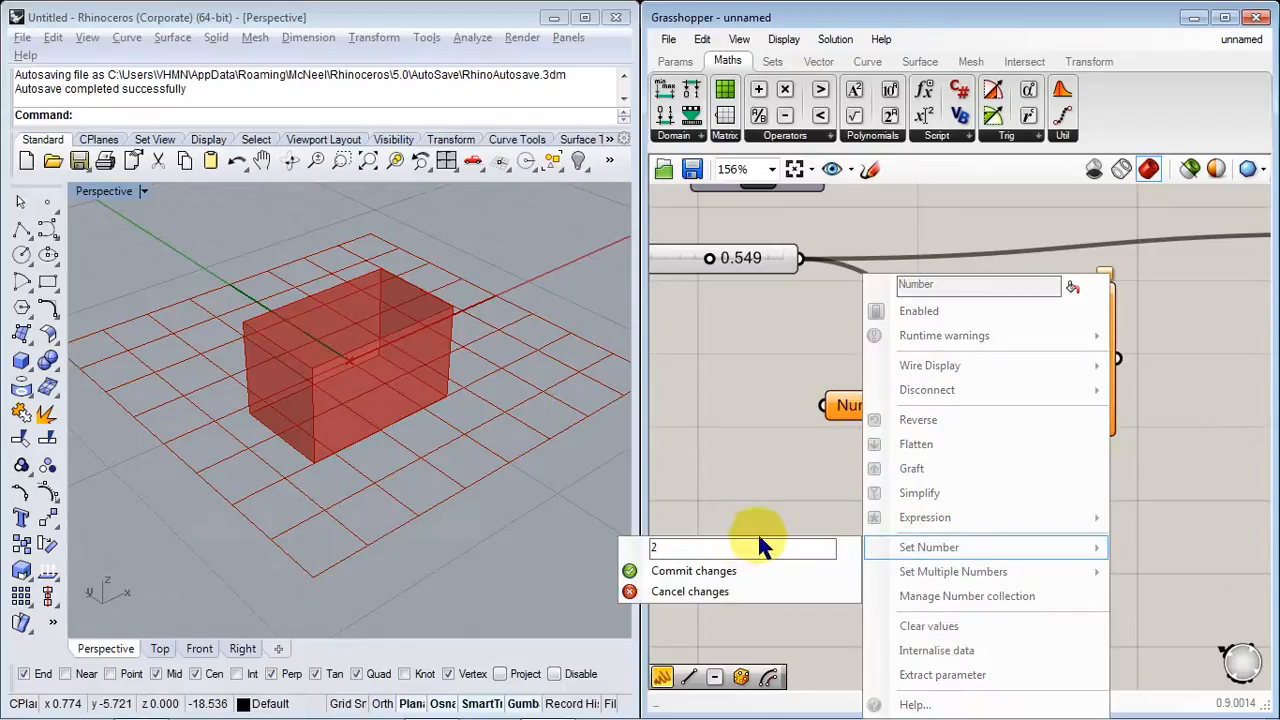
left_click(712, 574)
left_click_drag(912, 406, 984, 396)
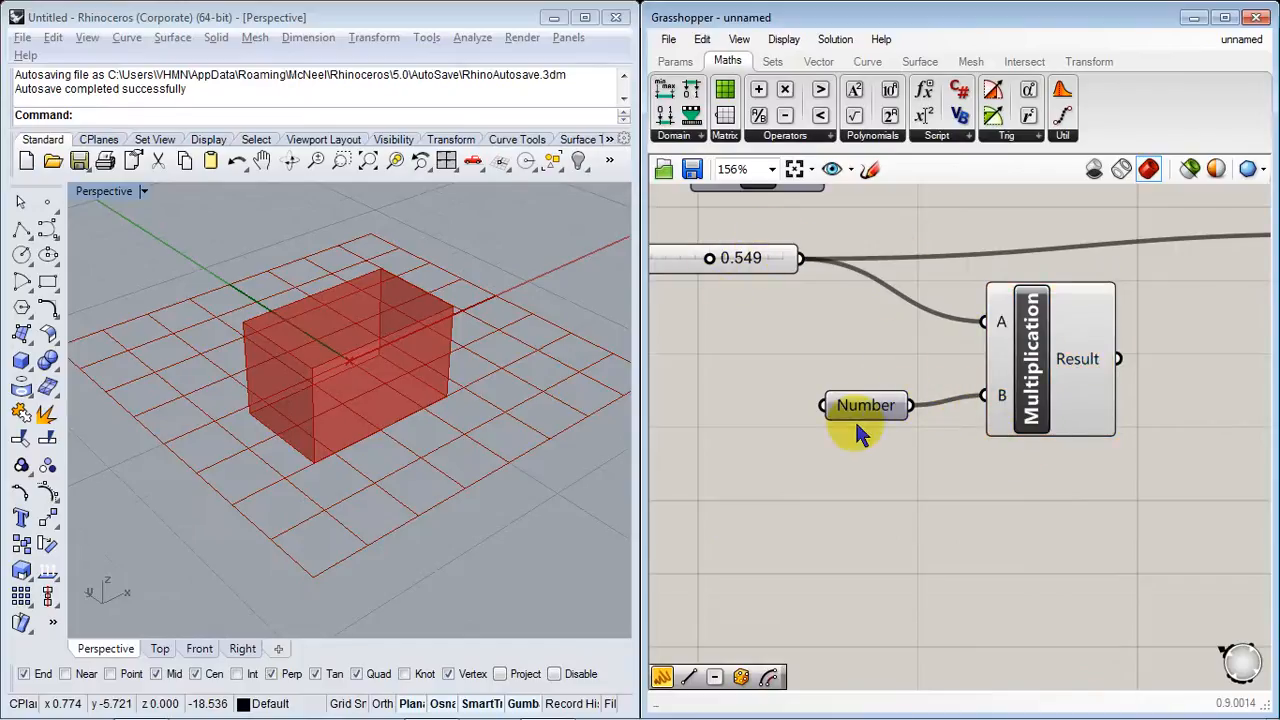
Step: Connect the Multiplication result to Scale NU's Scale Y input and test the Factor escala X slider at 0.618
right_click_drag(1075, 441, 742, 513)
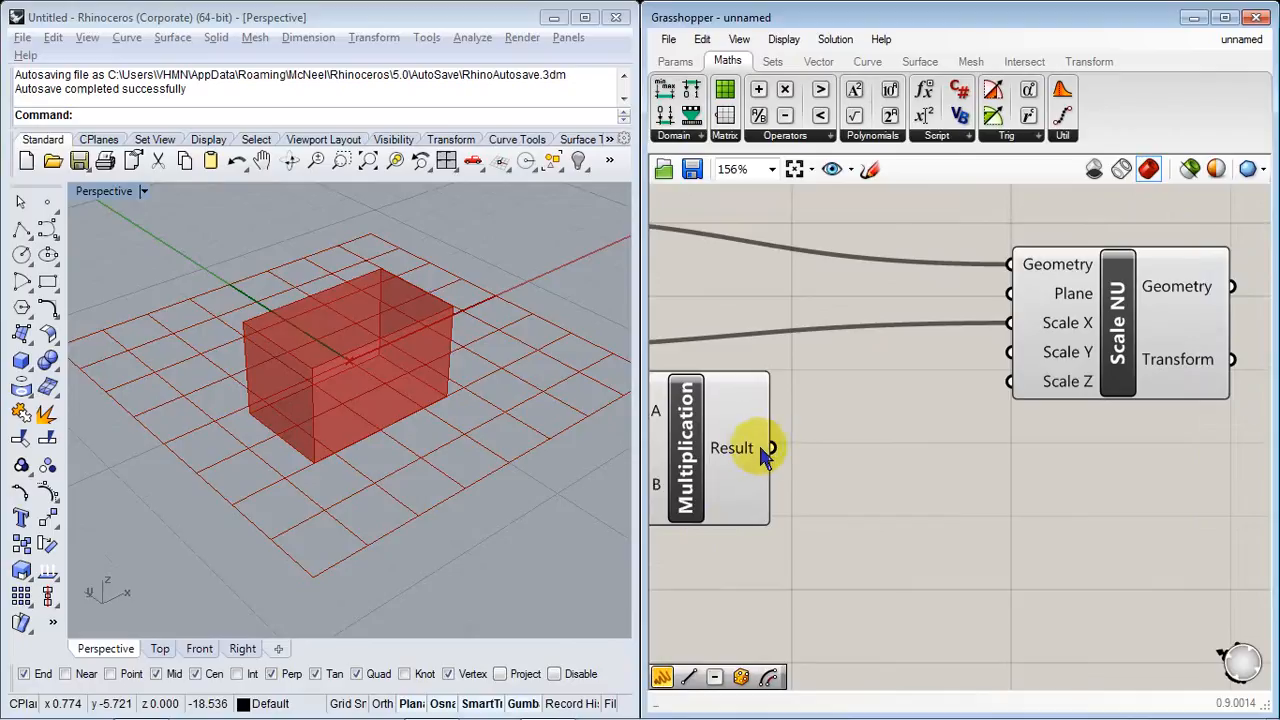
mouse_move(764, 452)
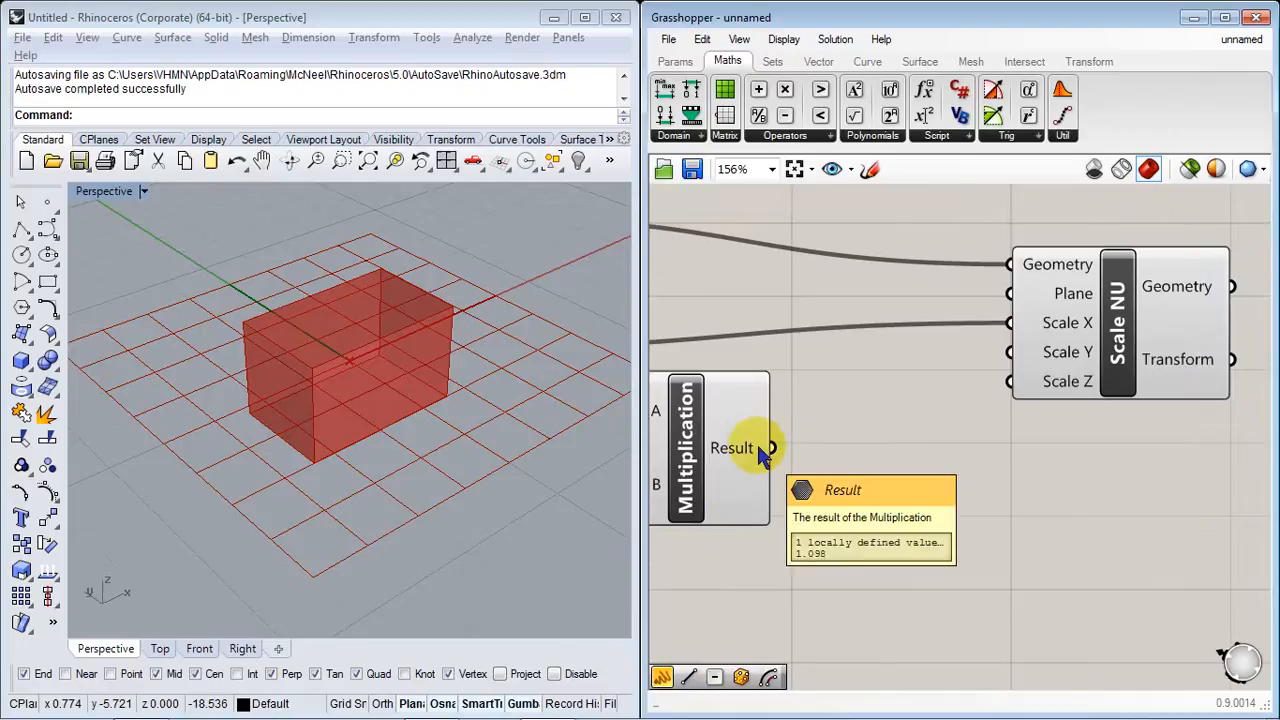
left_click_drag(771, 447, 1007, 352)
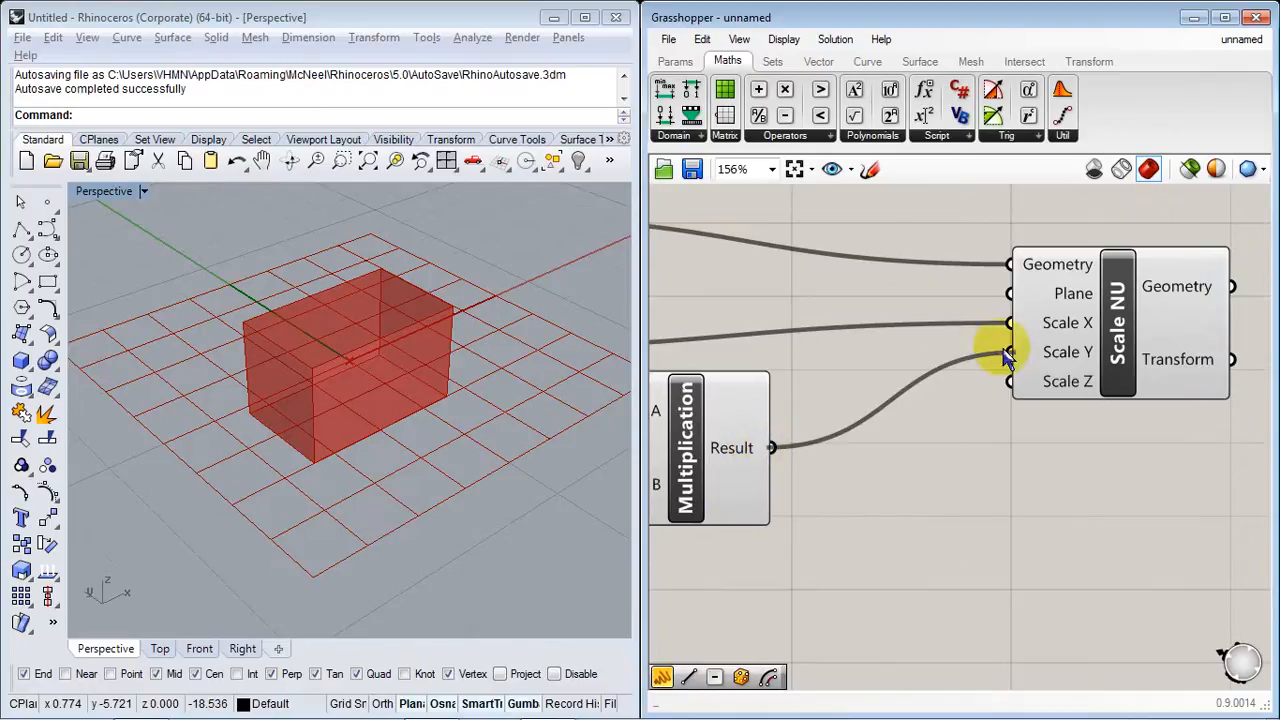
right_click_drag(832, 522, 1265, 537)
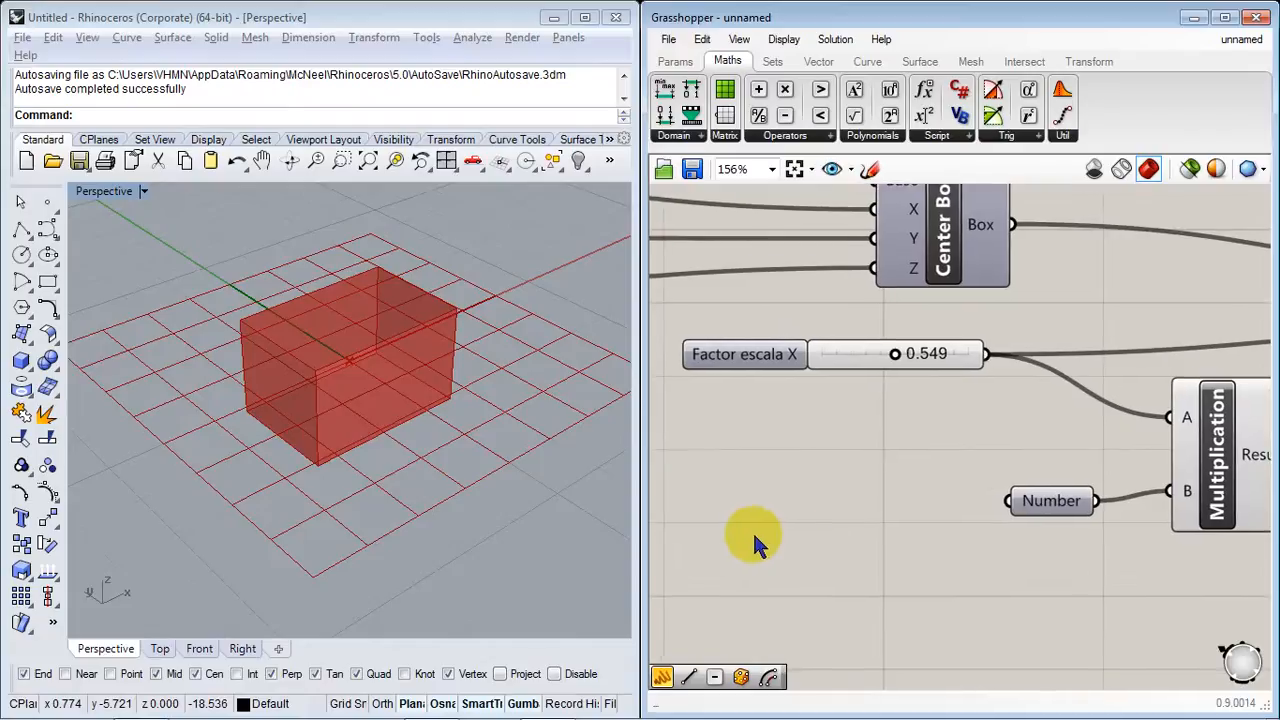
mouse_move(903, 362)
left_mouse_down()
mouse_move(836, 358)
mouse_move(943, 360)
mouse_move(880, 357)
left_mouse_up()
Step: Add a Division component below the Multiplication component
right_click_drag(1019, 528, 952, 510)
scroll(950, 498, "down", 2)
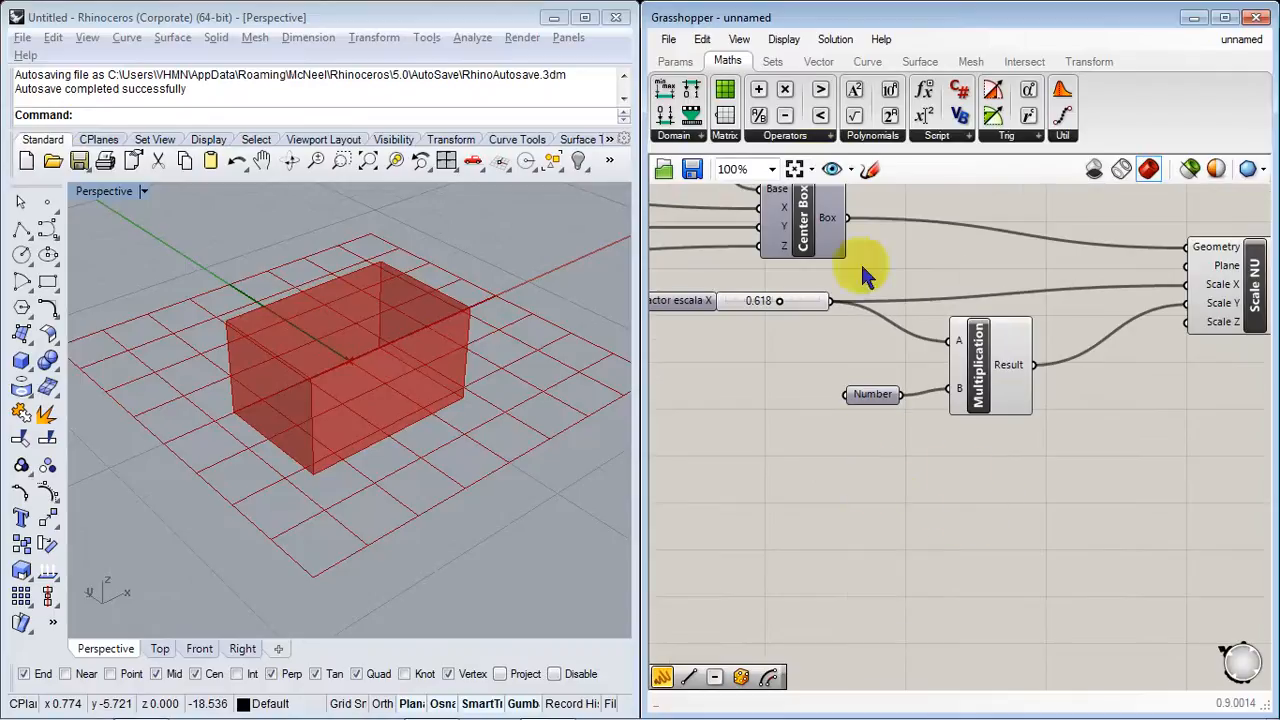
left_click(800, 138)
left_click(921, 505)
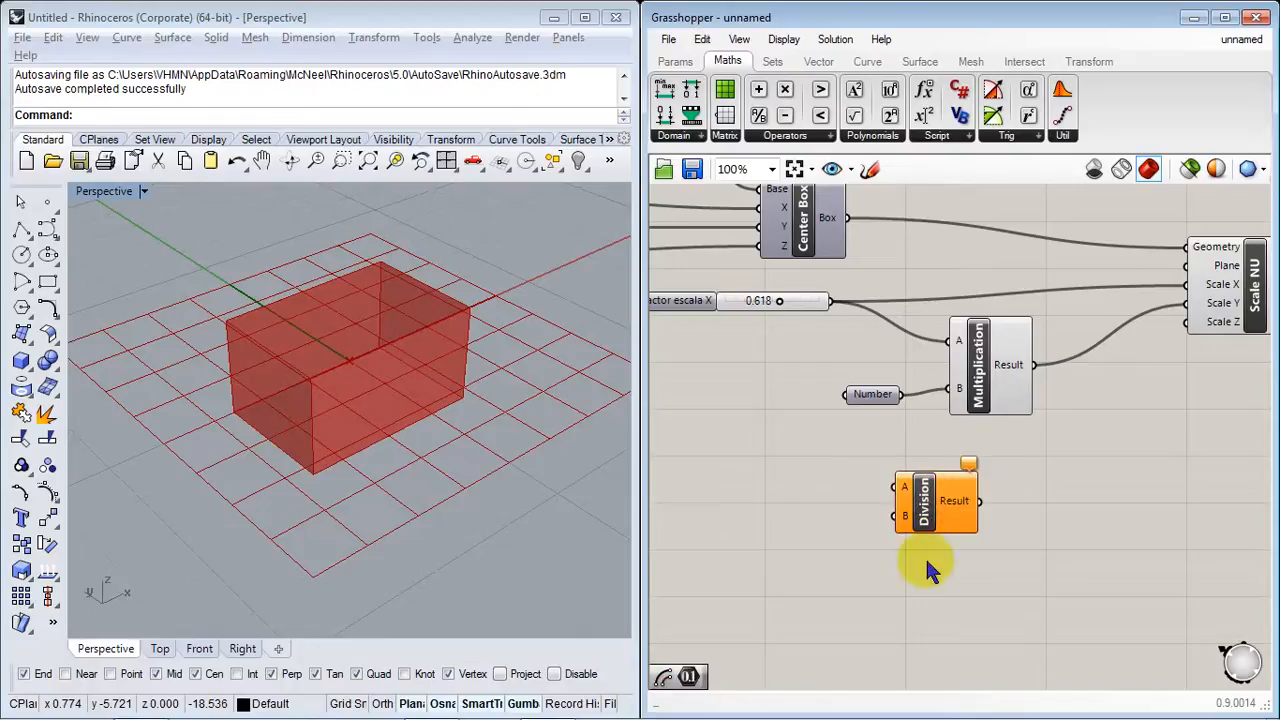
right_click_drag(926, 549, 943, 498)
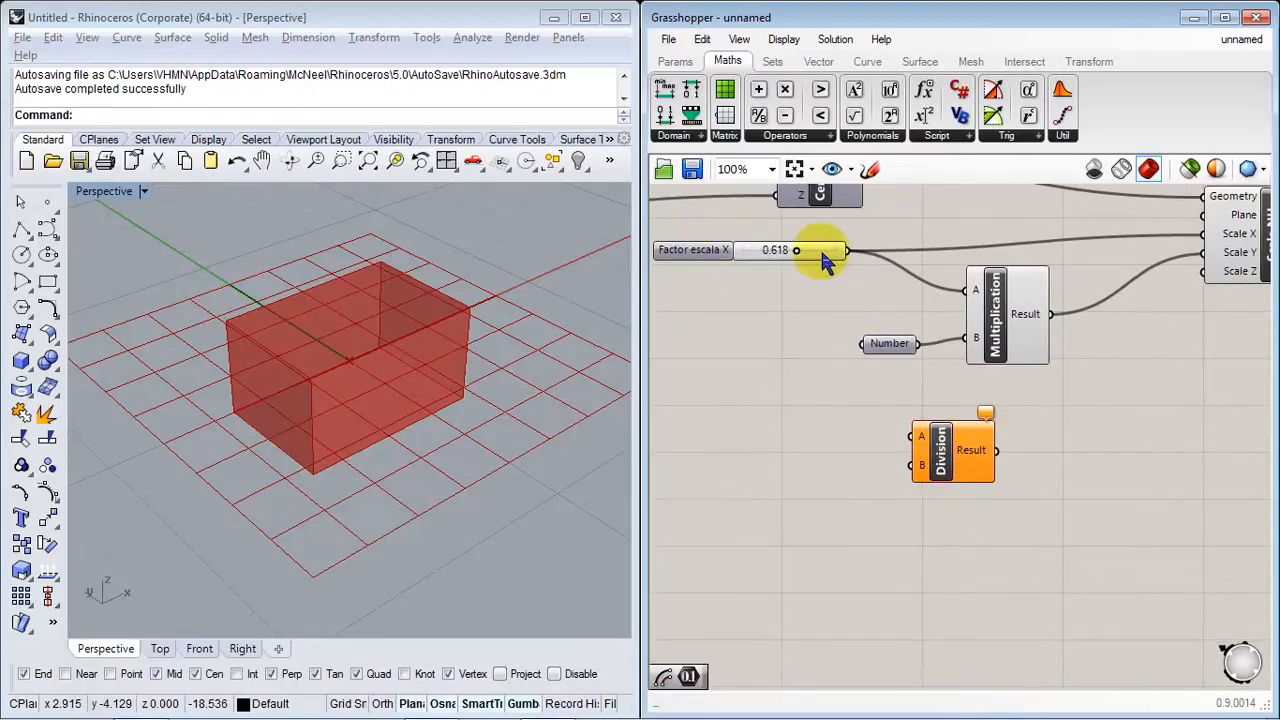
Step: Set the Factor escala X slider to 1.000 and connect it to the Division component's A input
left_click_drag(798, 250, 908, 251)
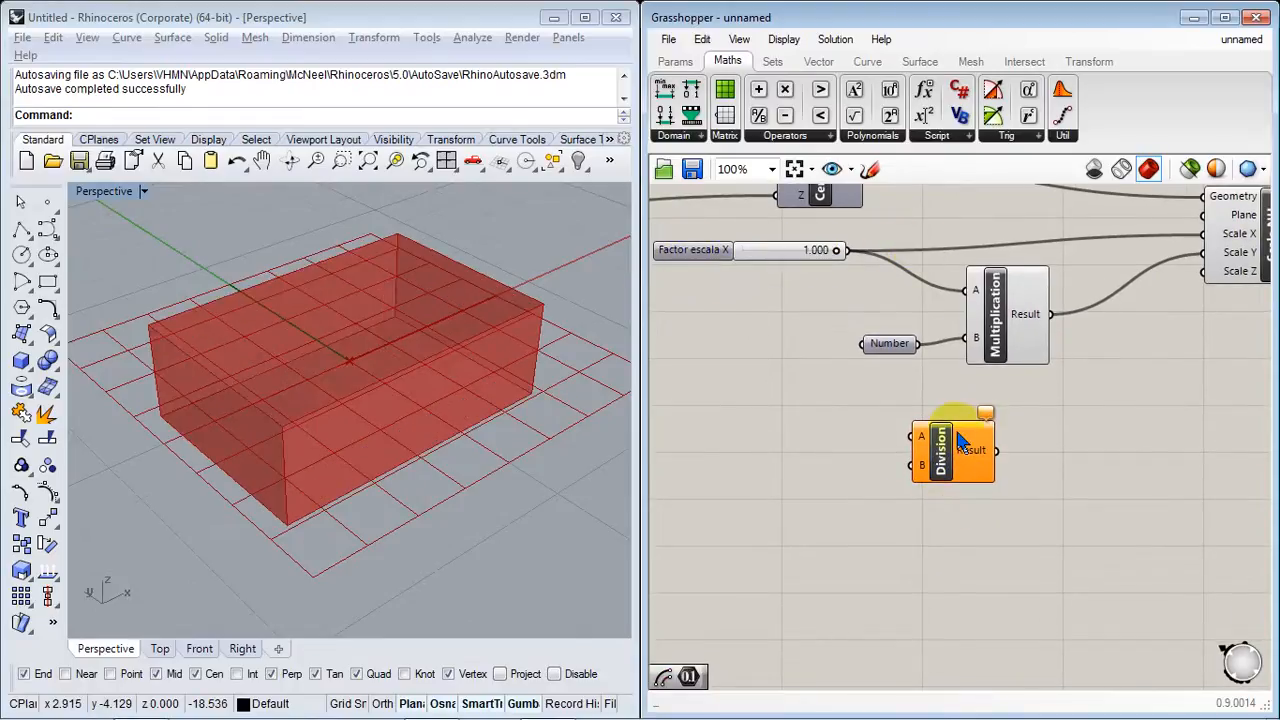
right_click_drag(538, 383, 400, 417)
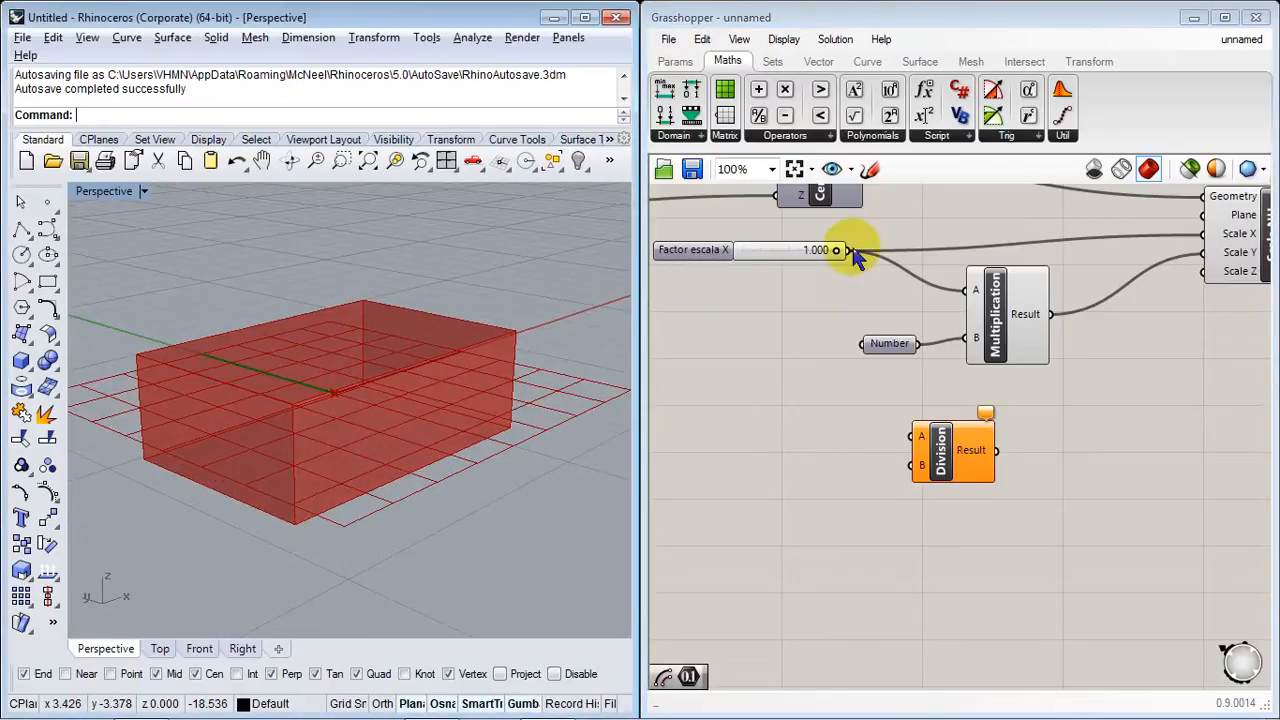
left_click_drag(849, 251, 849, 449)
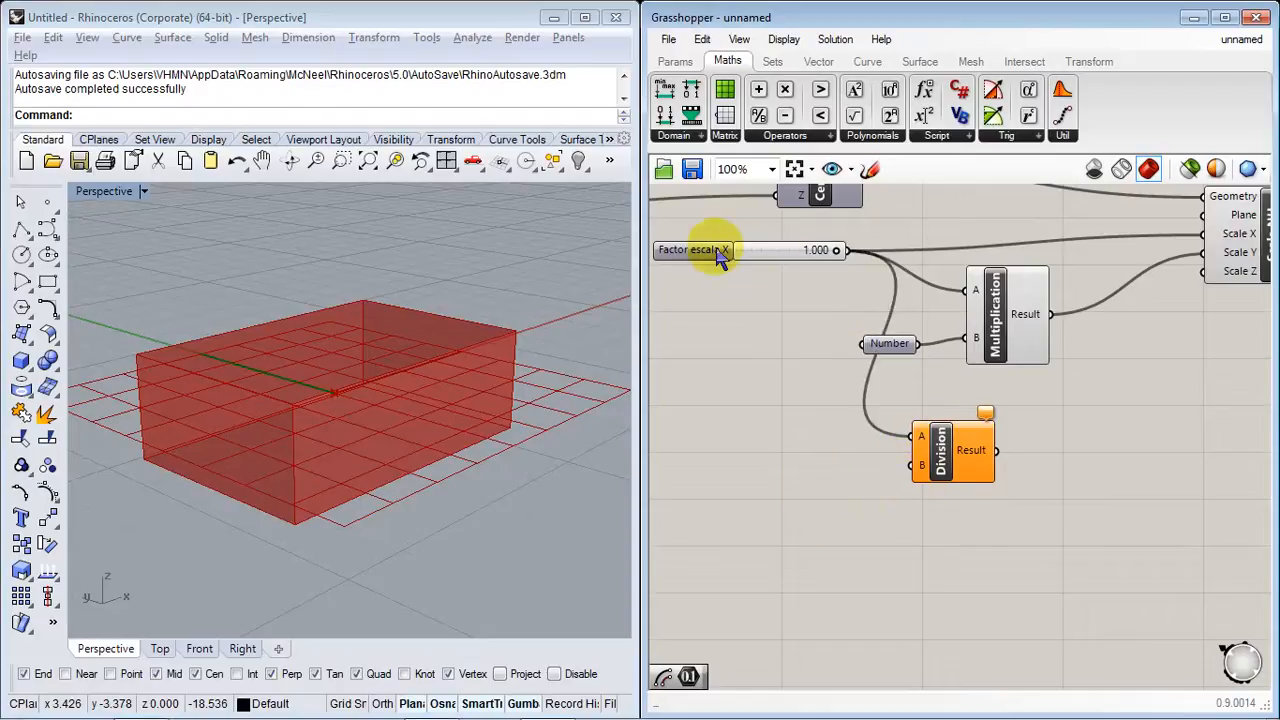
Step: Add another Number parameter beside the Division component's B input
right_click_drag(852, 469, 905, 456)
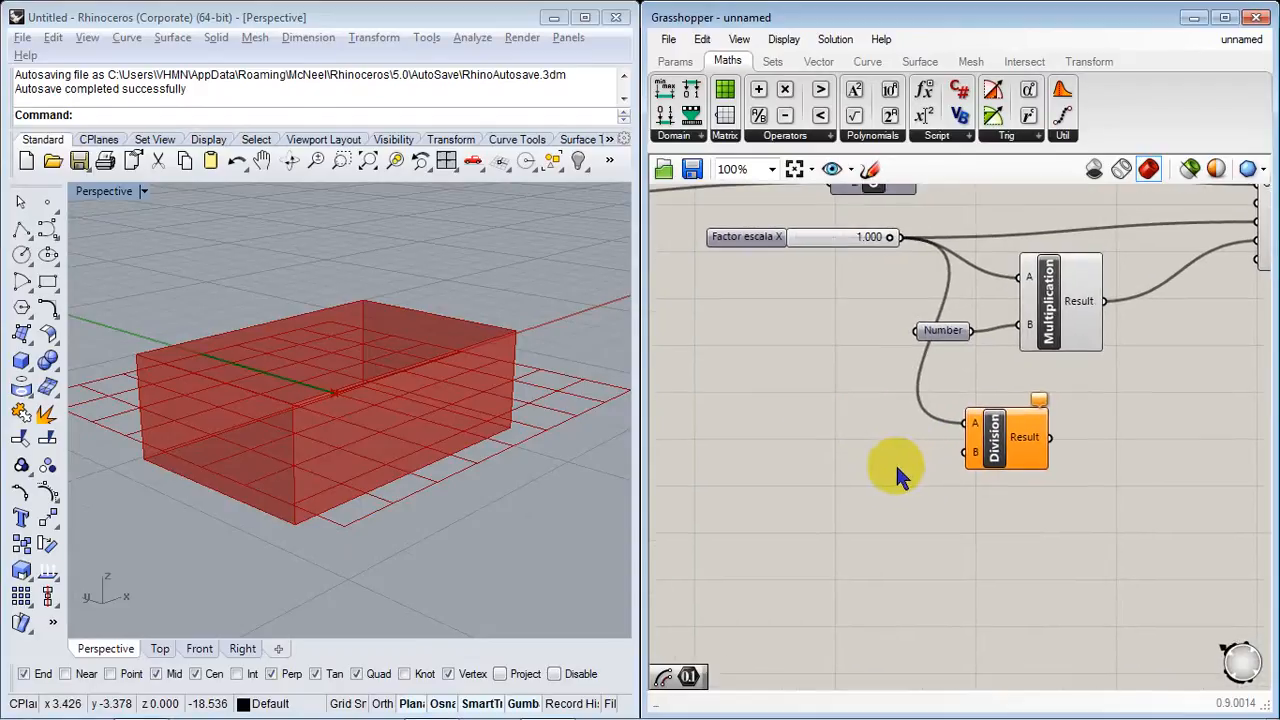
double_click(896, 469)
type("num")
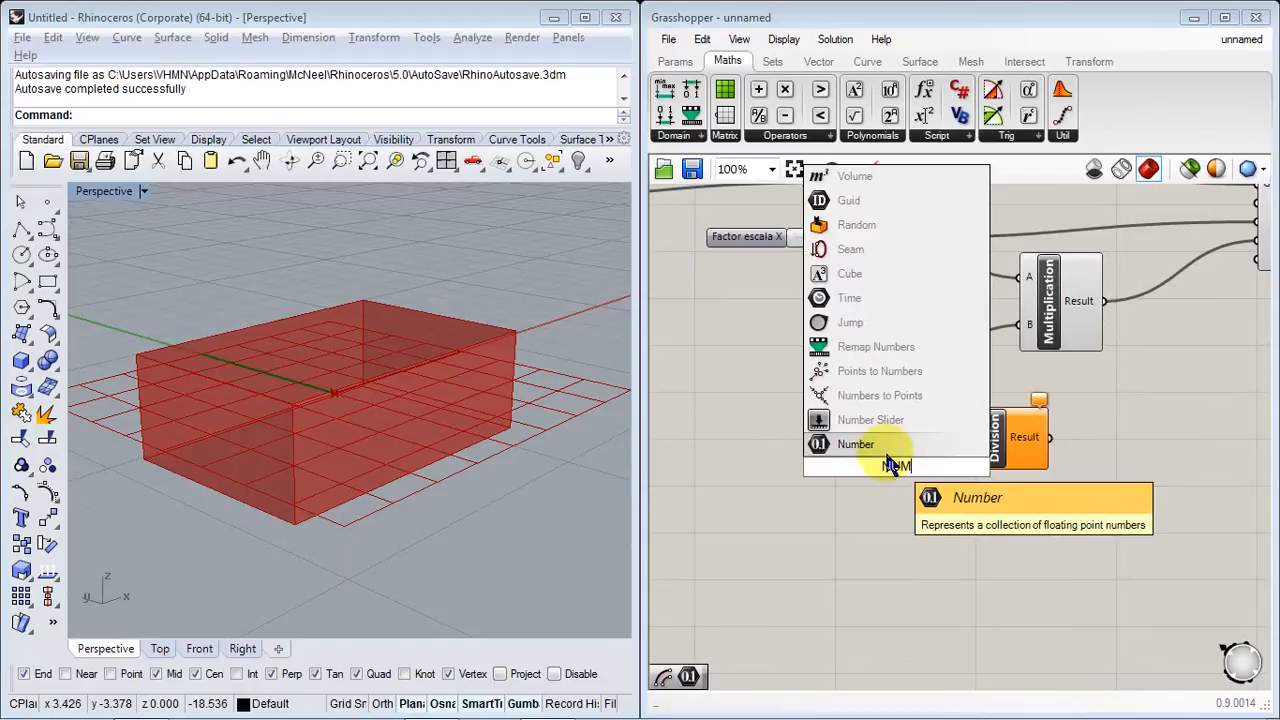
key("Return")
Step: Set the new Number parameter to 4 and connect it to the Division component's B input
right_click(899, 470)
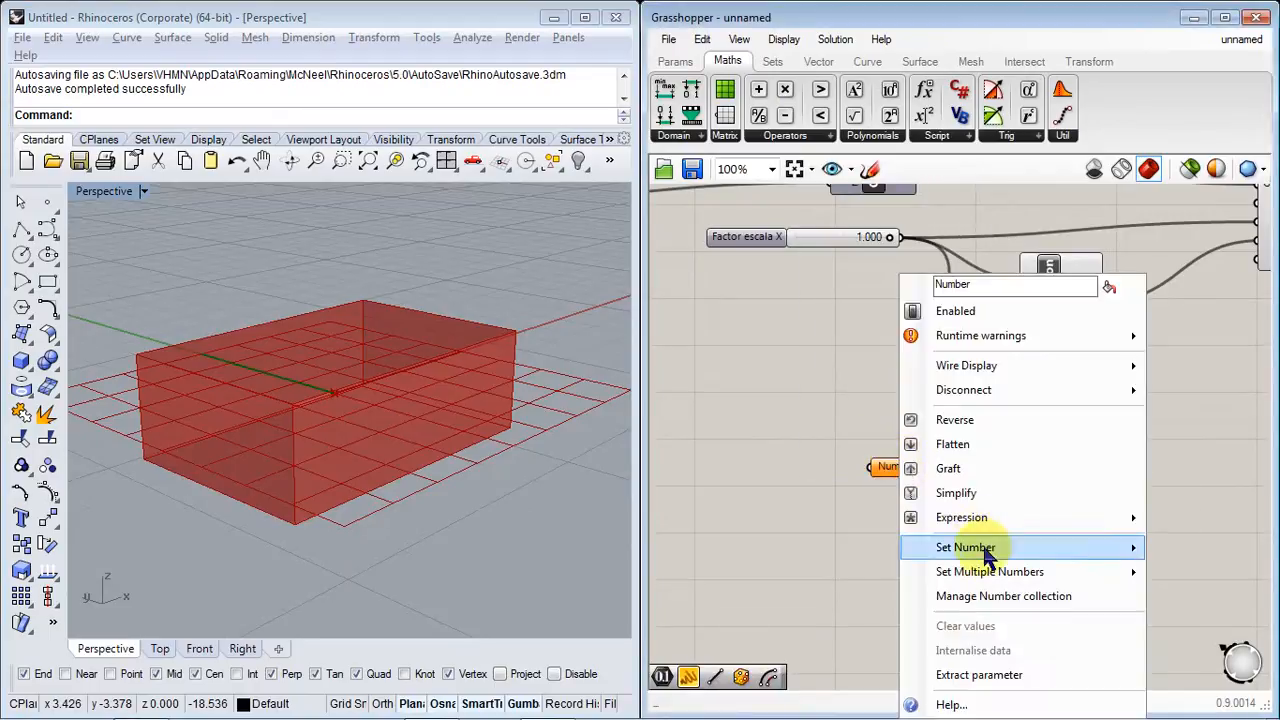
mouse_move(910, 548)
type("6")
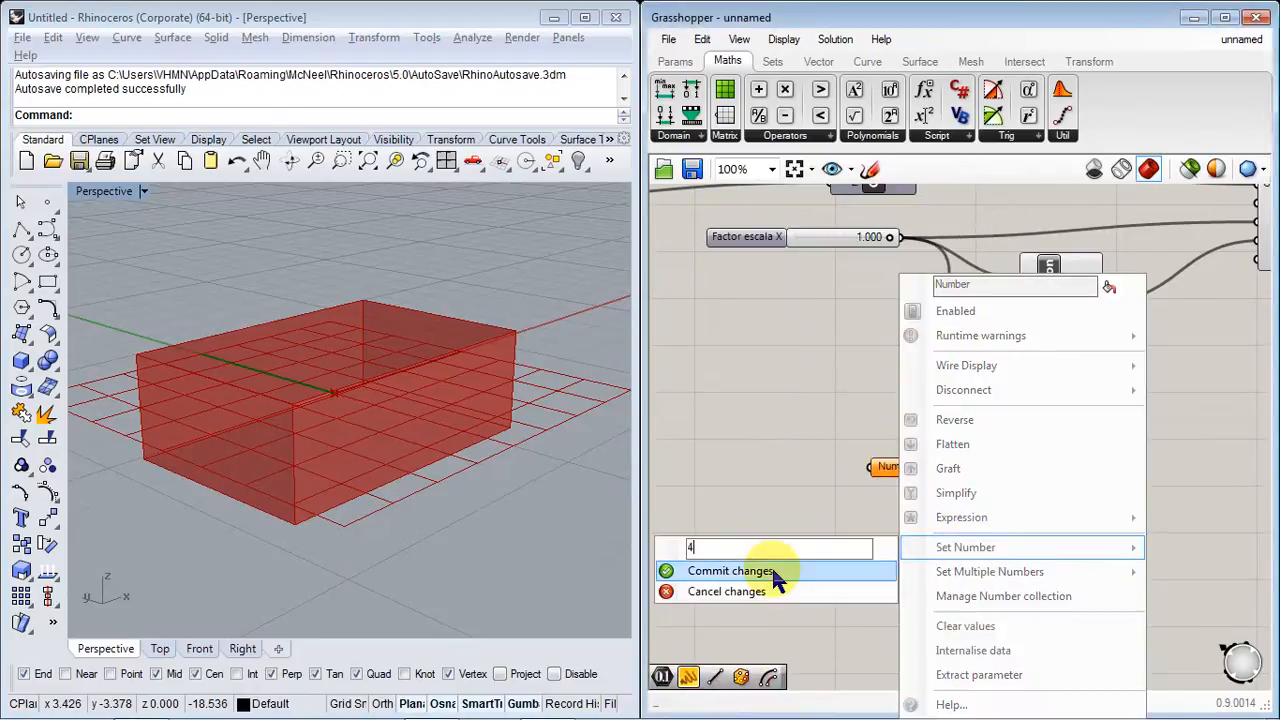
left_click(766, 572)
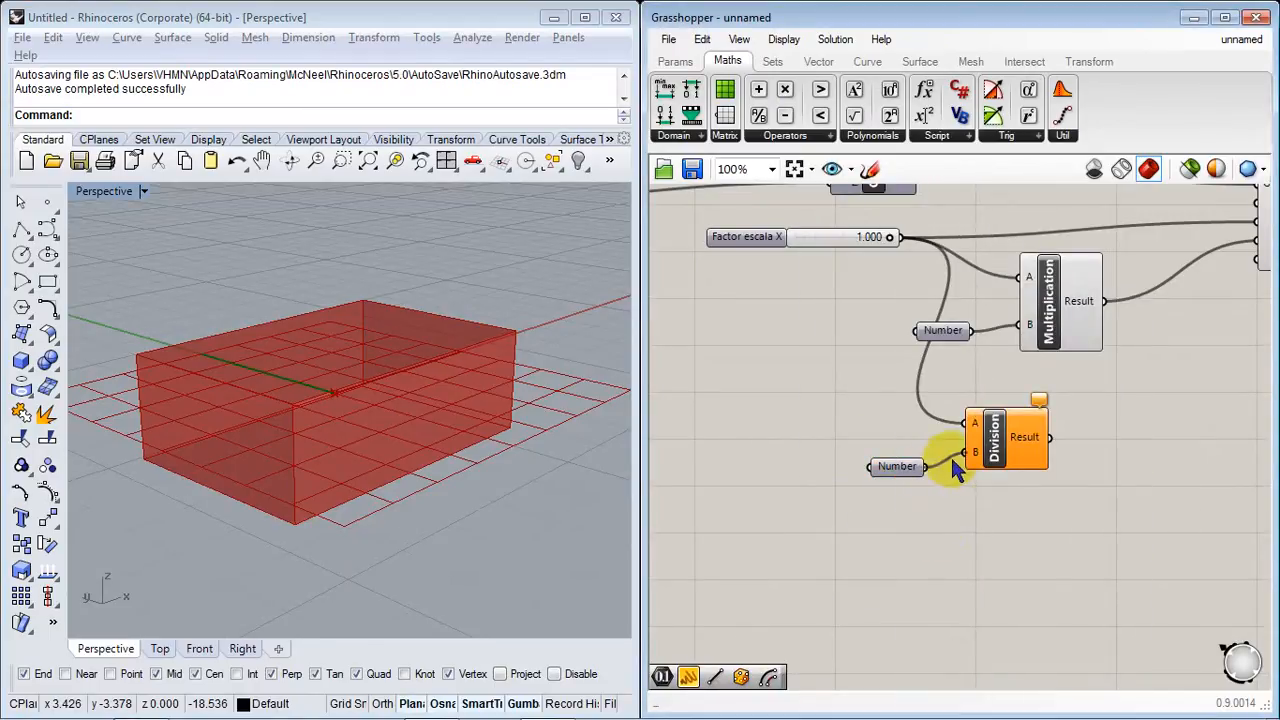
Step: Connect the Division result to Scale NU's Scale Z input and move the Division component farther right, beneath Multiplication
right_click_drag(1052, 446, 926, 536)
left_click_drag(920, 533, 1127, 384)
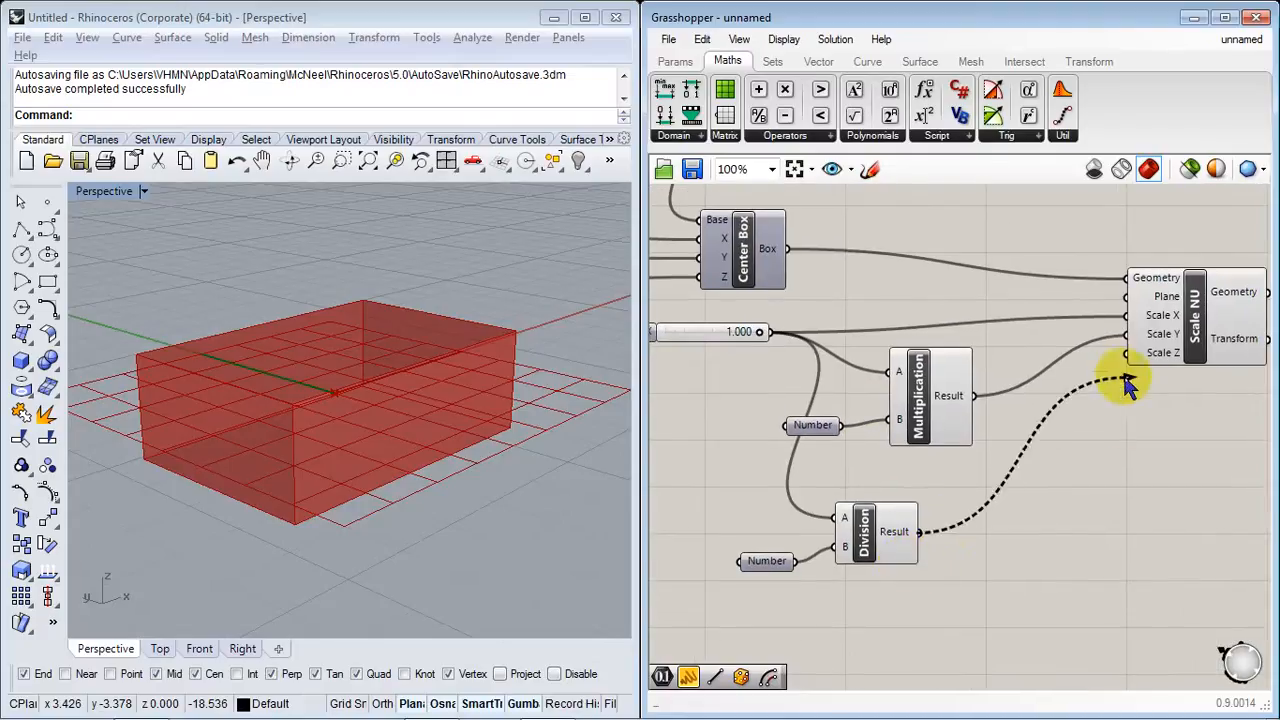
left_click_drag(870, 552, 945, 540)
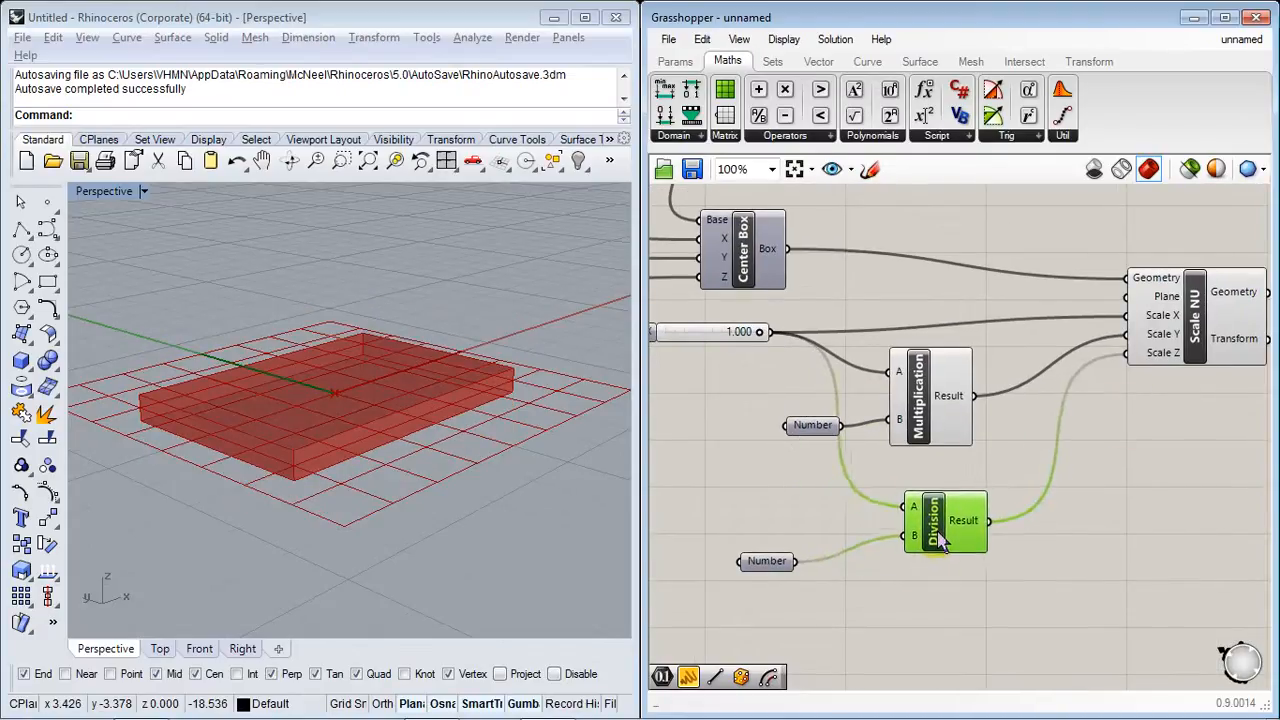
Step: Shift the Multiplication's Number parameter slightly left and move the Multiplication component right, in line with Division
right_click_drag(833, 502, 930, 537)
left_click_drag(925, 477, 895, 480)
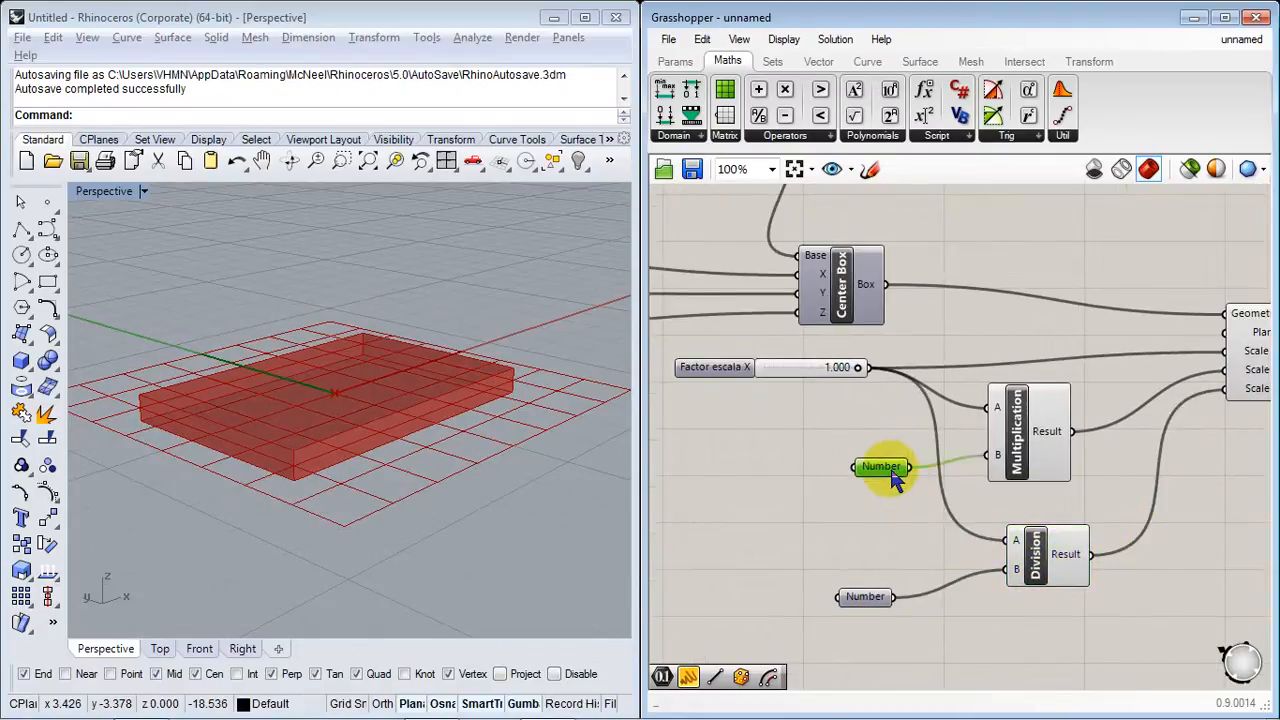
left_click(867, 483)
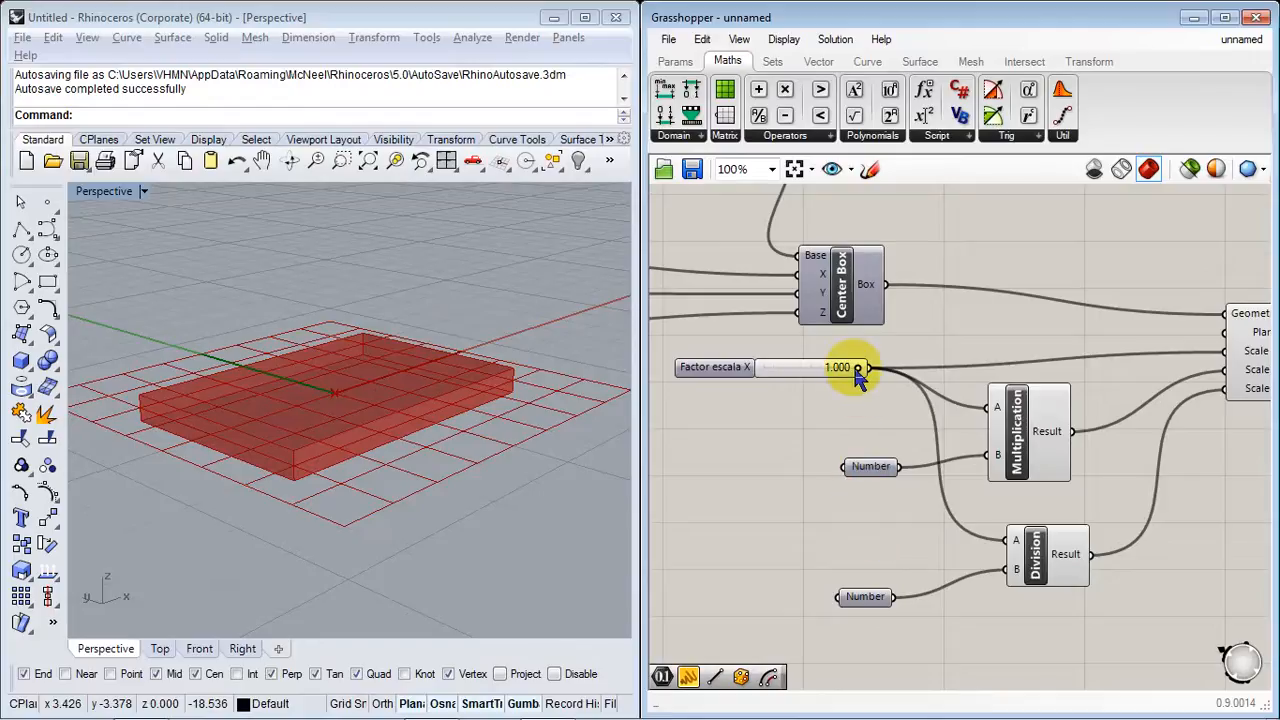
mouse_move(857, 370)
left_mouse_down()
mouse_move(783, 367)
mouse_move(883, 372)
mouse_move(745, 348)
mouse_move(829, 366)
mouse_move(857, 357)
left_mouse_up()
right_click_drag(764, 410, 814, 394)
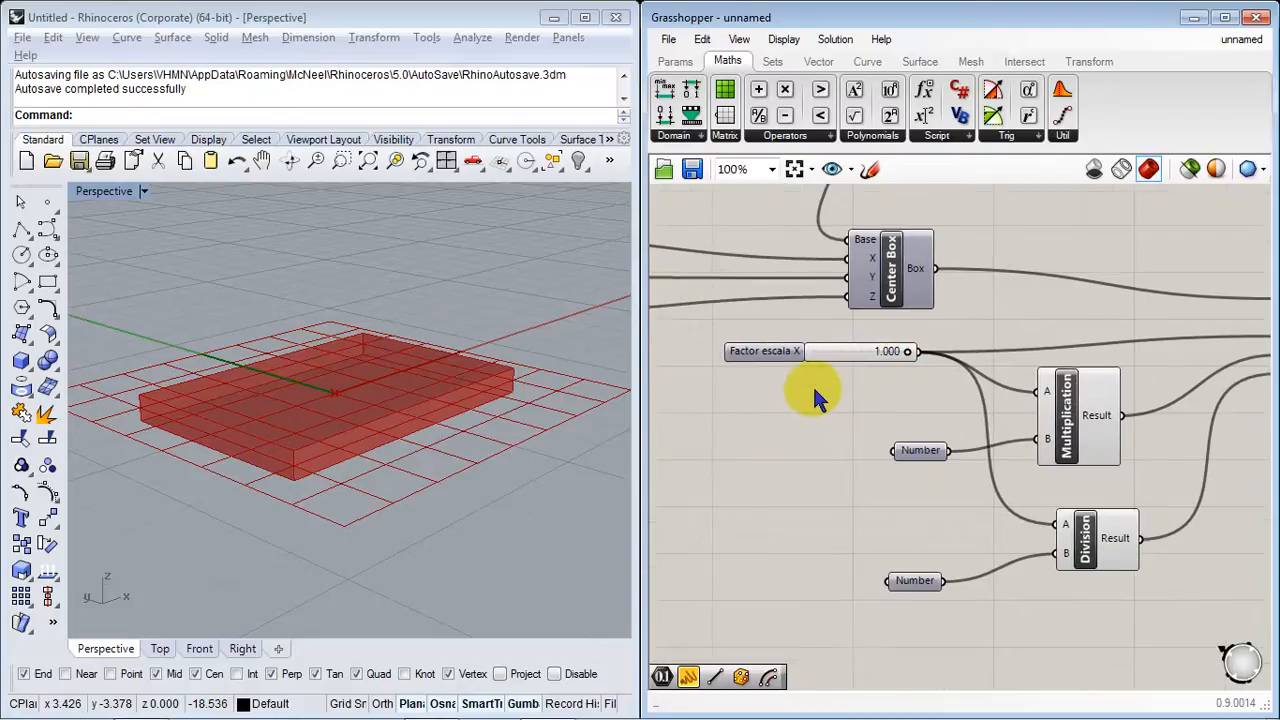
left_click_drag(1072, 430, 1089, 438)
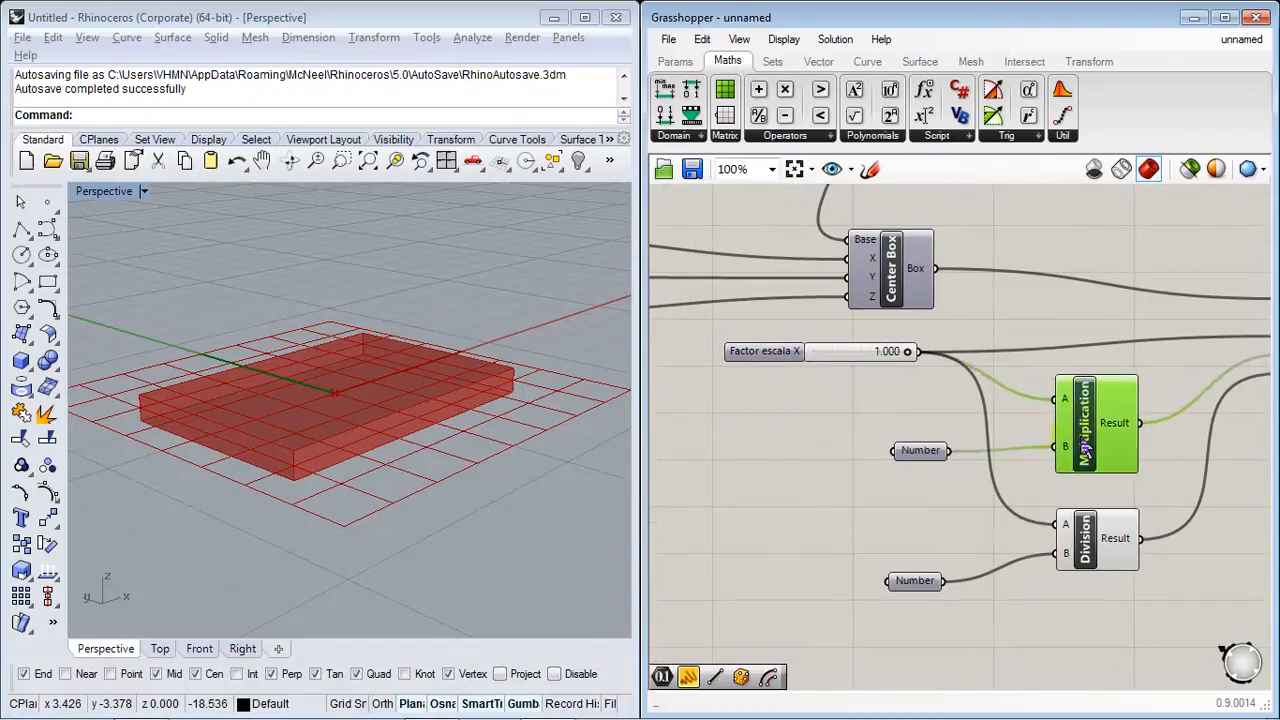
Step: Examine the non-uniformly scaled box from several angles alongside the component network that drives it
right_click_drag(1050, 470, 823, 496)
right_click_drag(752, 407, 949, 445)
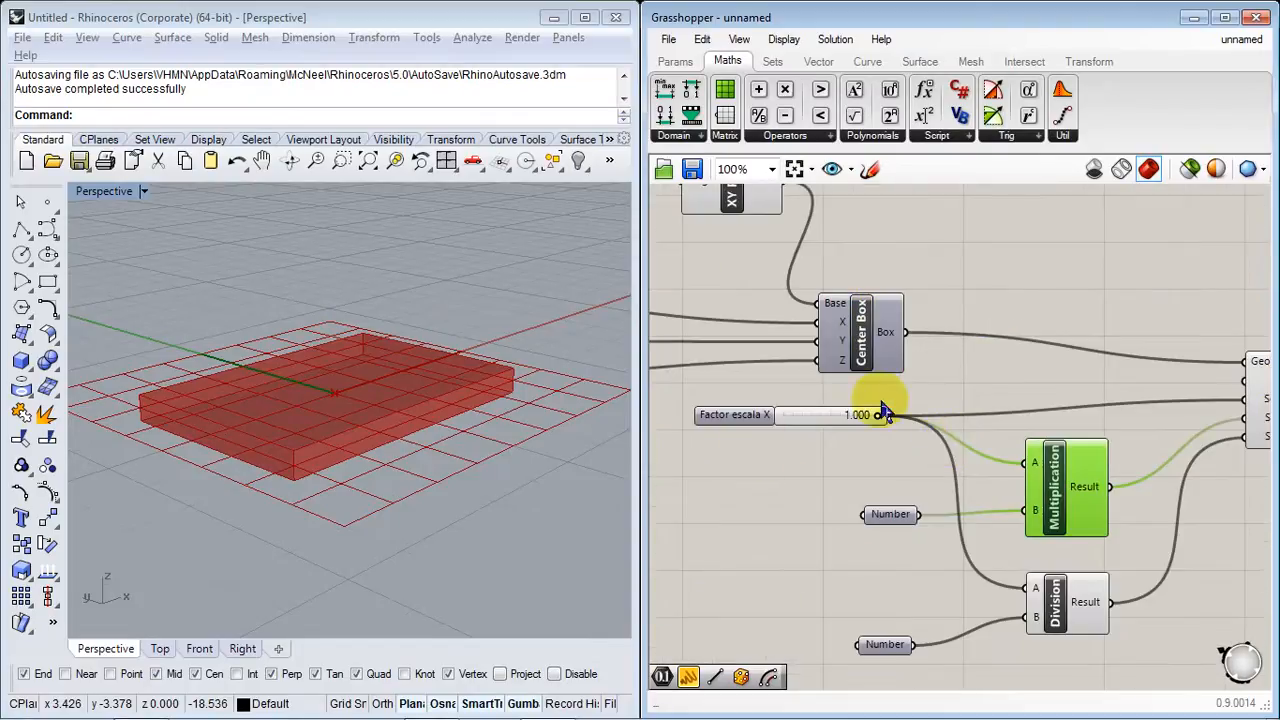
scroll(800, 460, "down", 1)
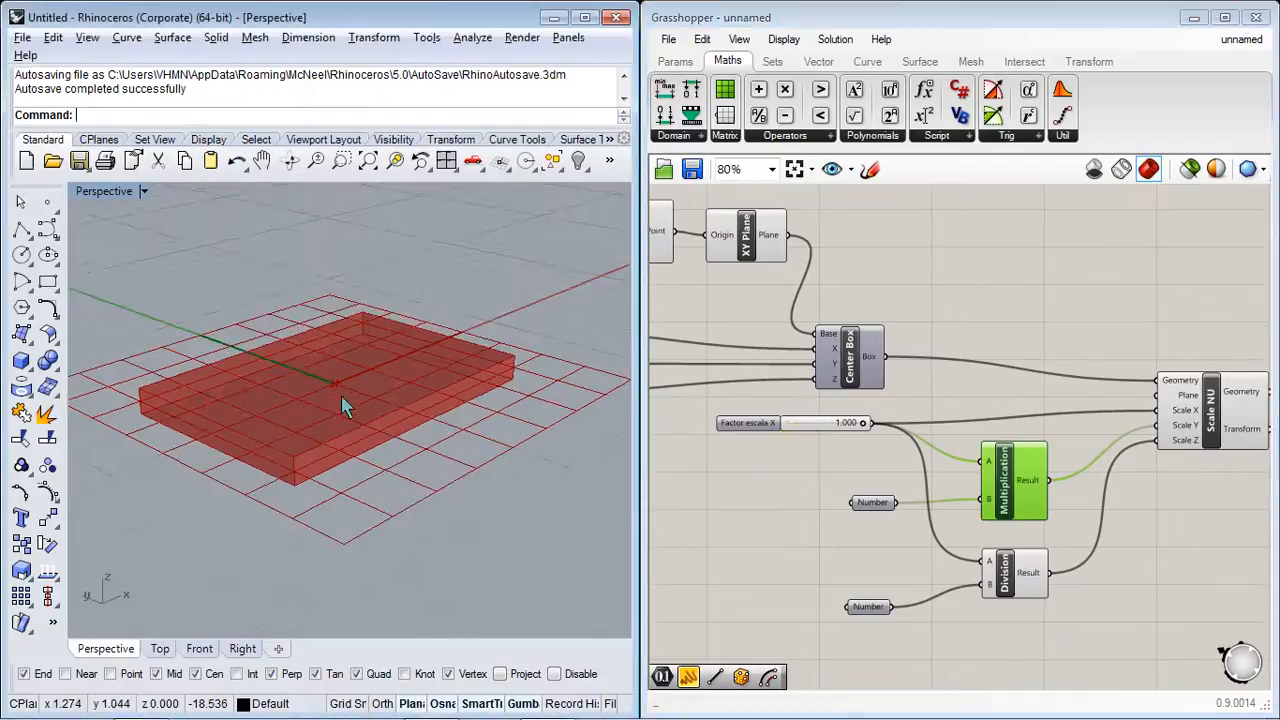
right_click_drag(346, 397, 335, 465)
scroll(335, 455, "down", 3)
right_click_drag(1196, 519, 1153, 530)
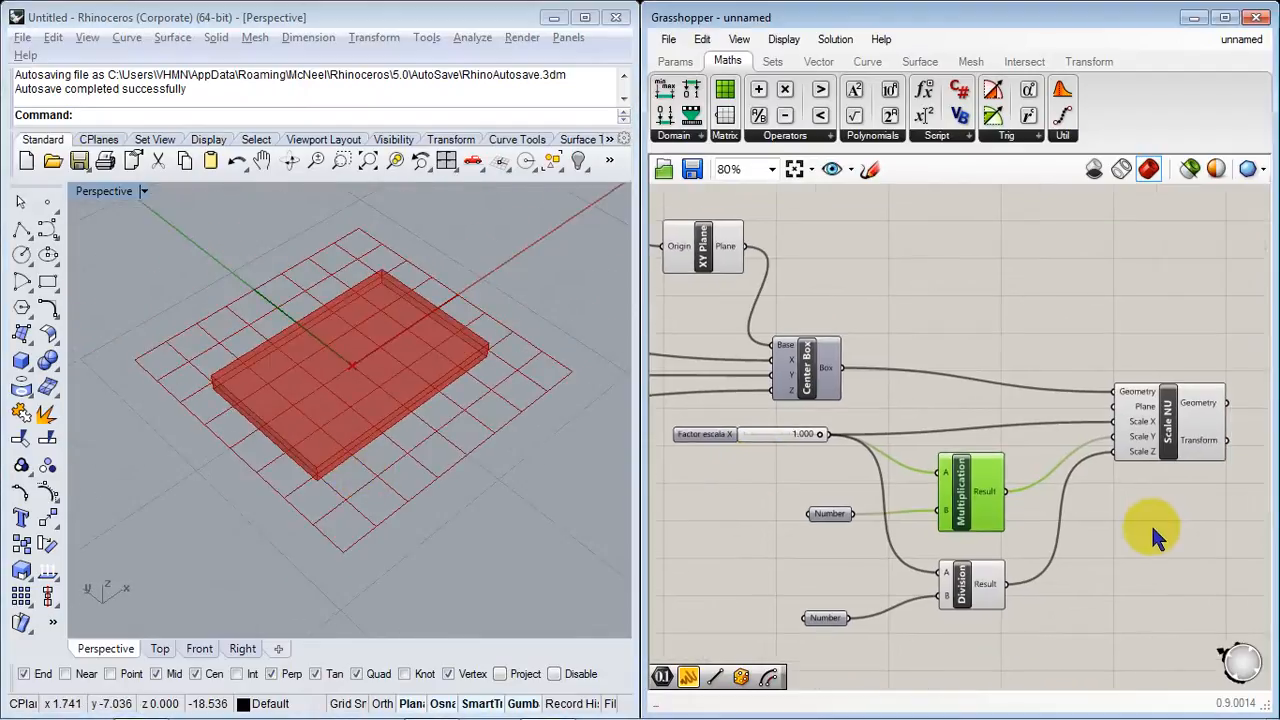
left_click(1153, 530)
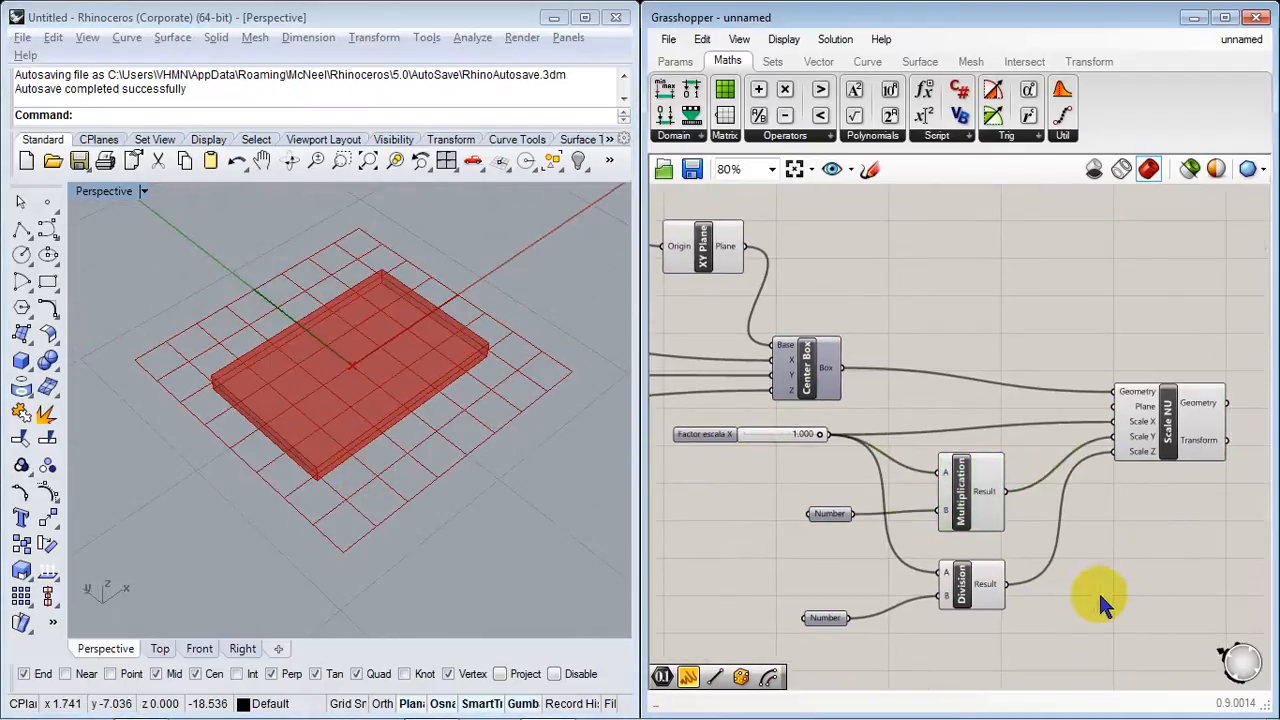
right_click_drag(409, 466, 475, 440)
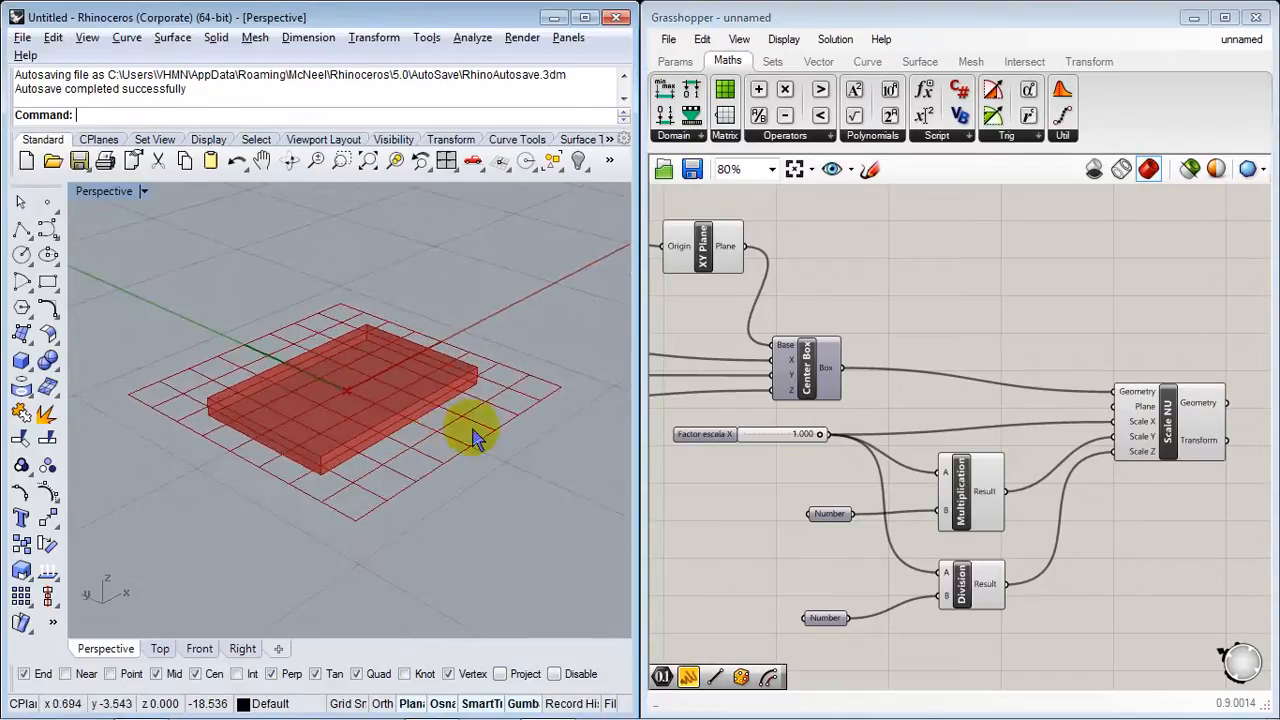
Step: Disconnect the Center Box's Box output from Scale NU's Geometry input
right_click_drag(1088, 567, 1092, 522)
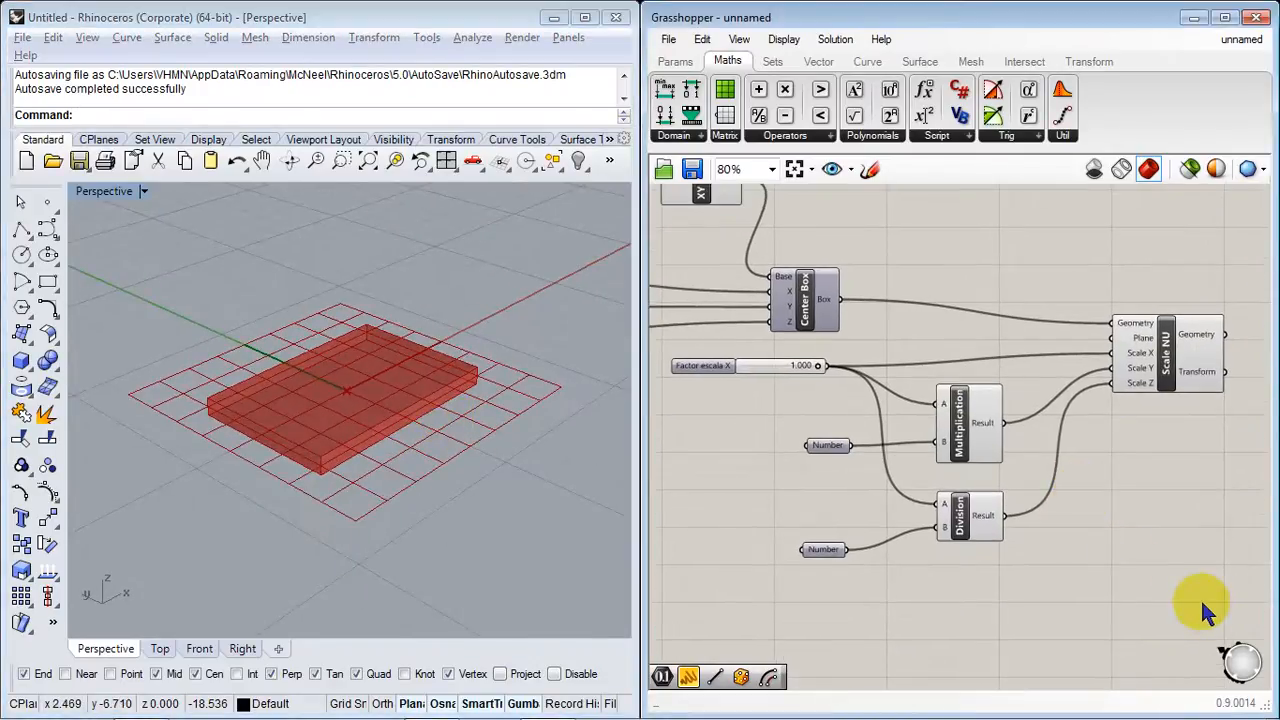
left_click_drag(1185, 585, 890, 258)
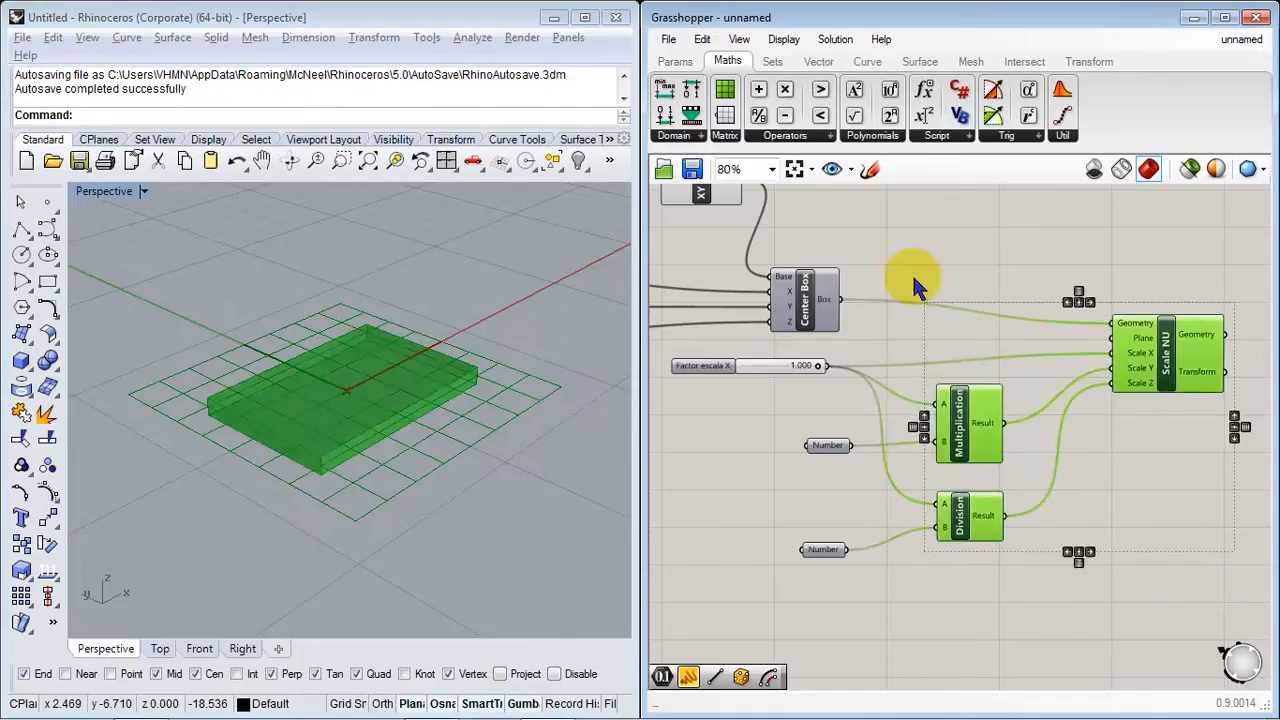
left_click(1092, 262)
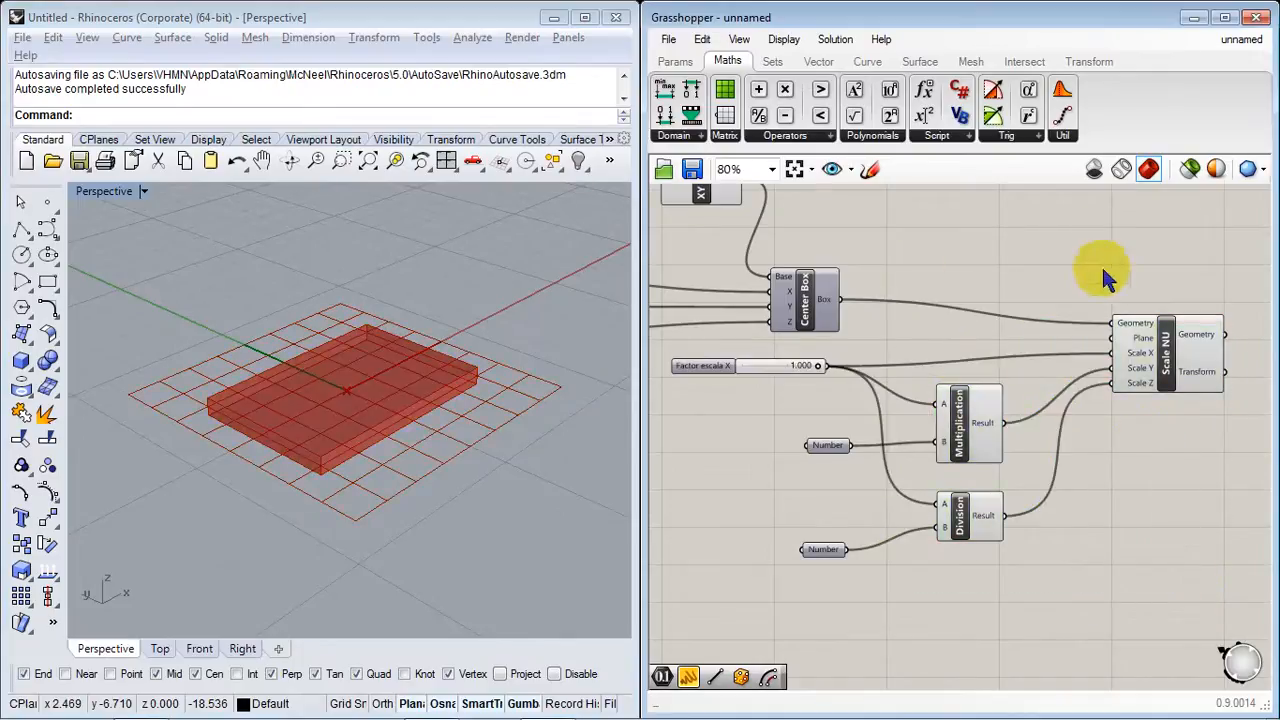
right_click(1137, 330)
mouse_move(1127, 413)
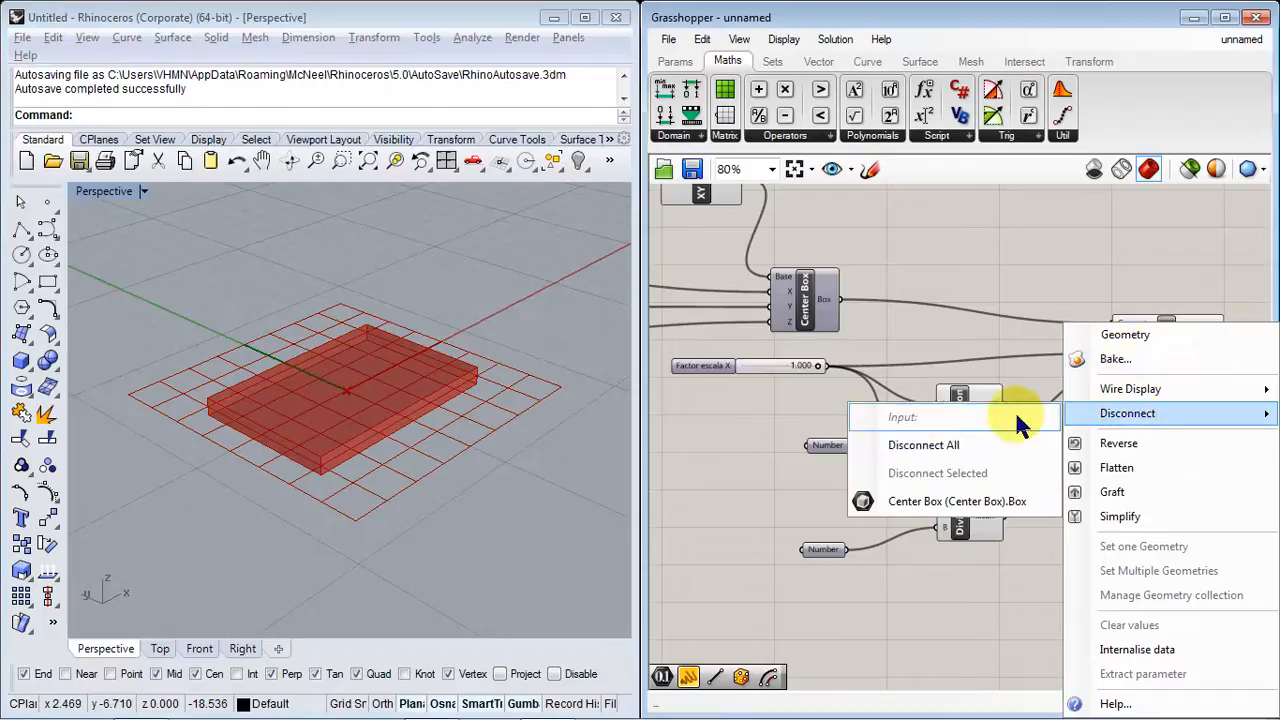
left_click(945, 497)
Step: Turn on the preview of the Center Box component
scroll(986, 506, "down", 3)
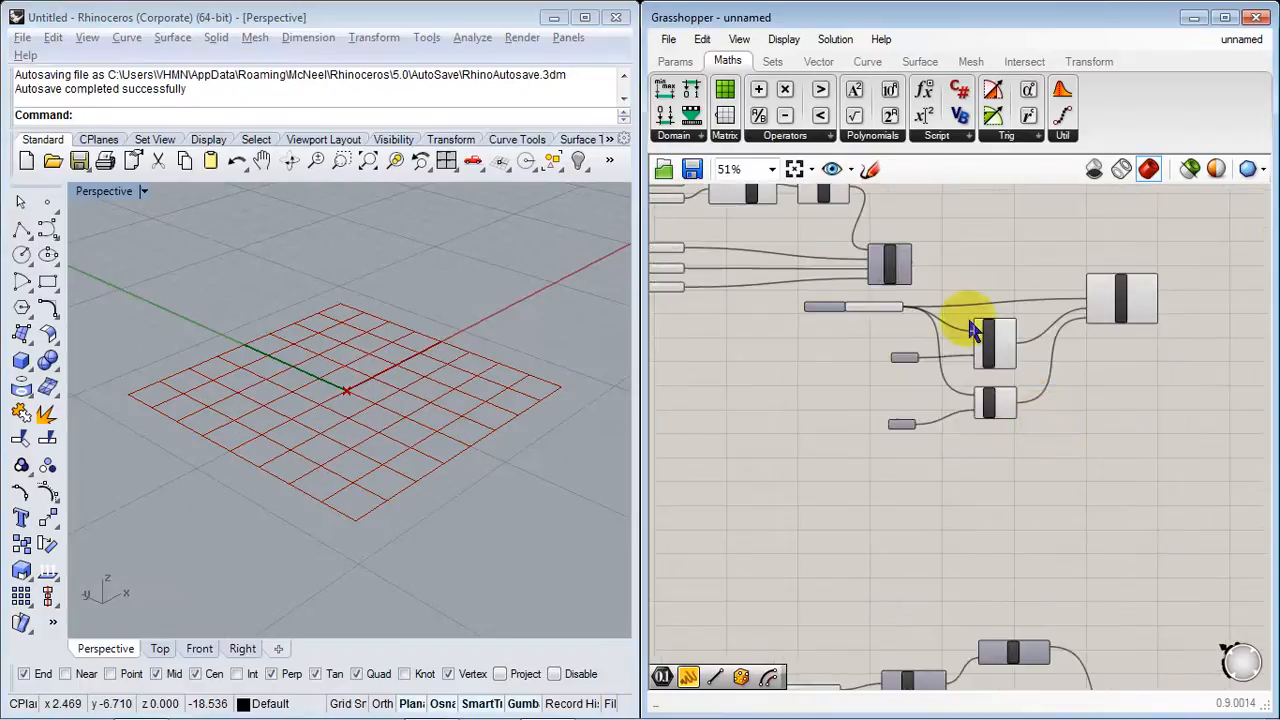
right_click(895, 268)
left_click(933, 300)
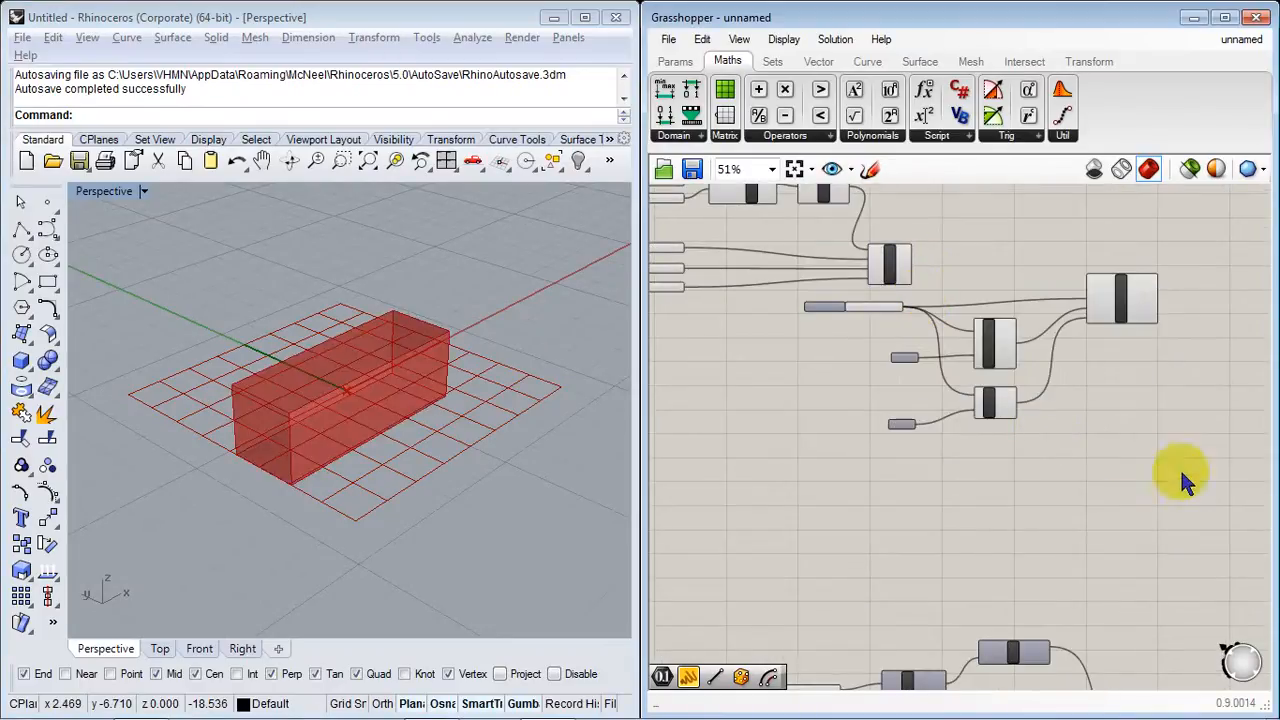
Step: Move the Scale NU network, with its slider, Number parameters, Multiplication and Division, farther down the canvas as one group
left_click_drag(1179, 466, 855, 289)
scroll(1072, 376, "down", 1)
right_click_drag(1095, 444, 1098, 327)
left_click_drag(1112, 203, 1137, 355)
left_click(1228, 480)
Step: Add a Mirror component to the canvas, below and to the right of Center Box
right_click_drag(1085, 276, 1059, 479)
scroll(960, 408, "up", 4)
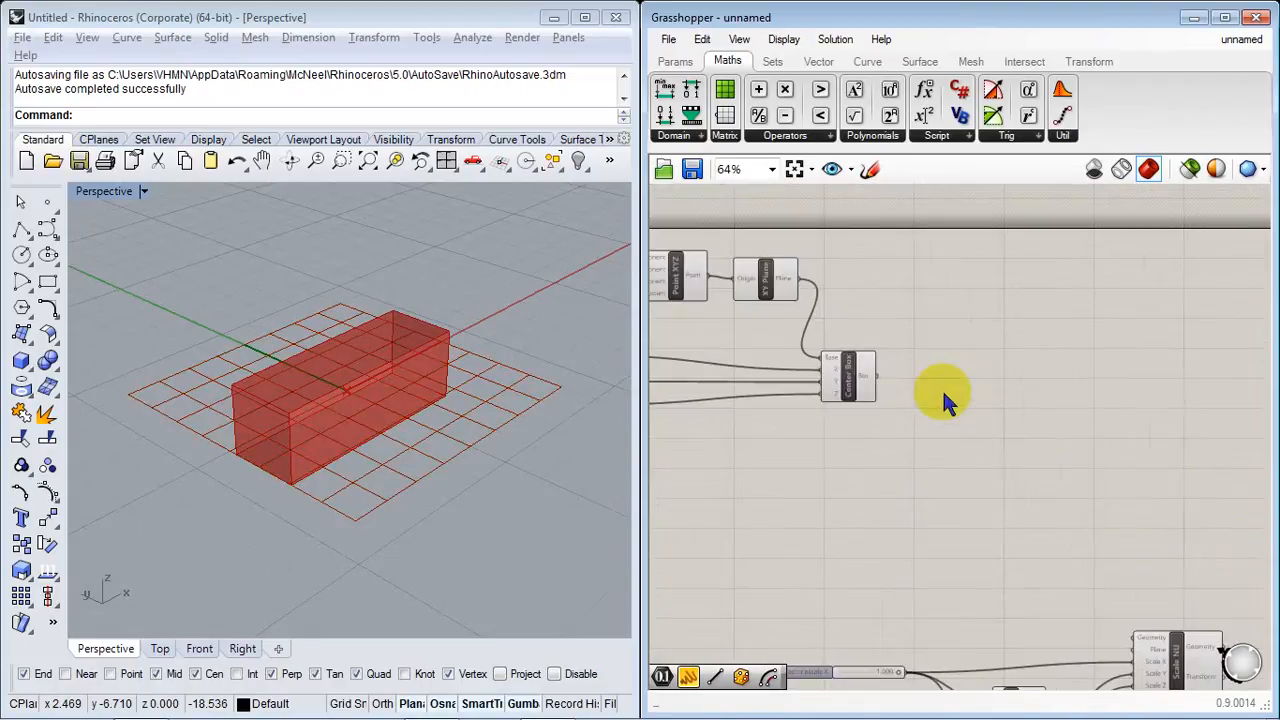
right_click_drag(927, 418, 1035, 470)
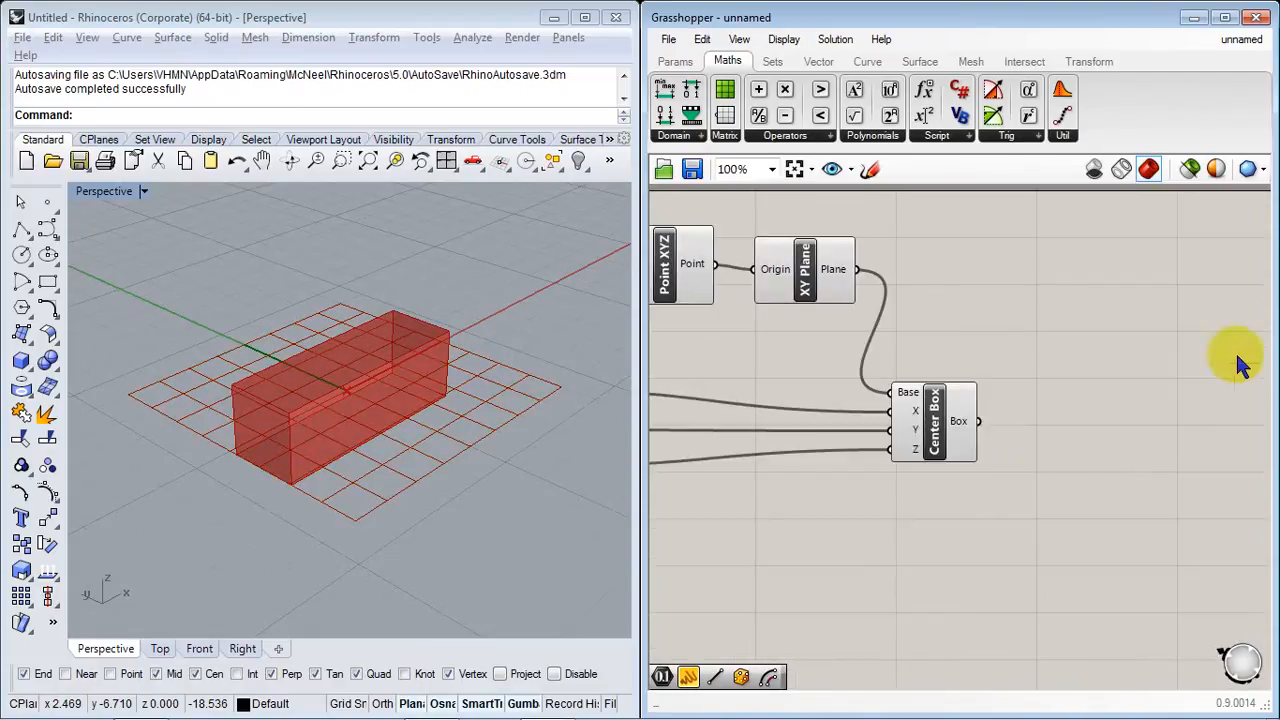
left_click(1100, 62)
left_click(790, 138)
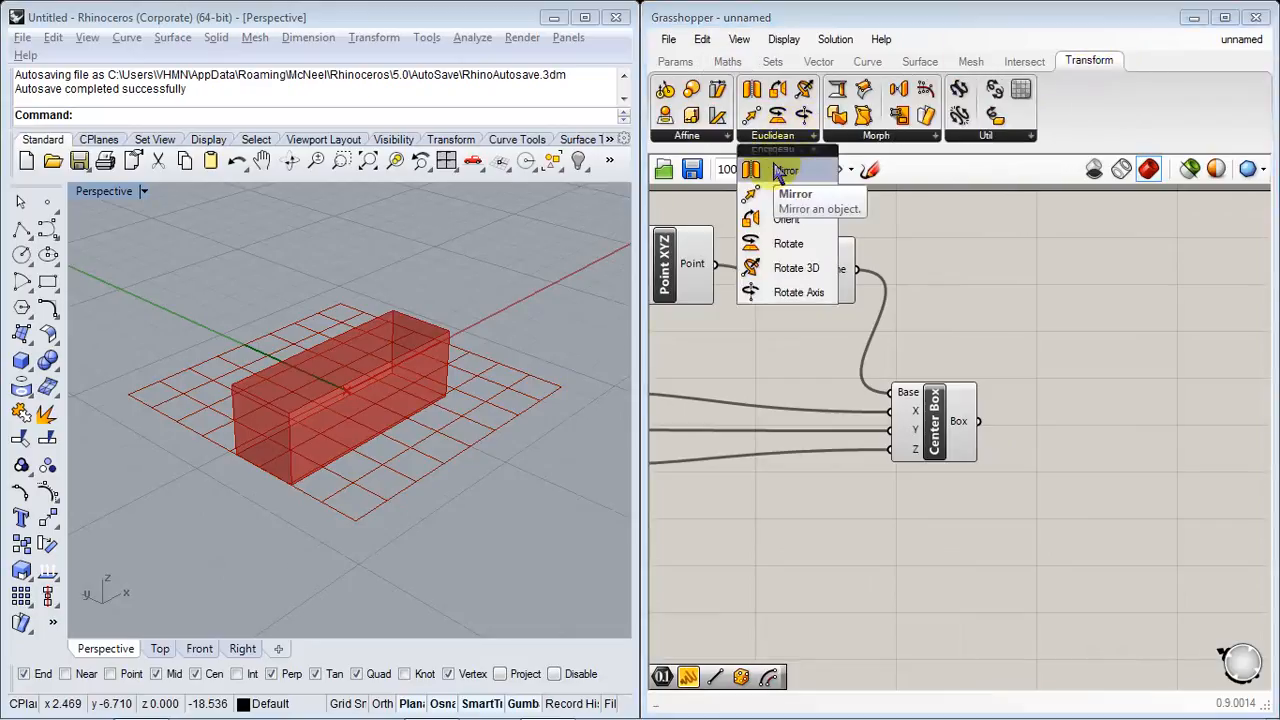
left_click_drag(1117, 485, 1120, 512)
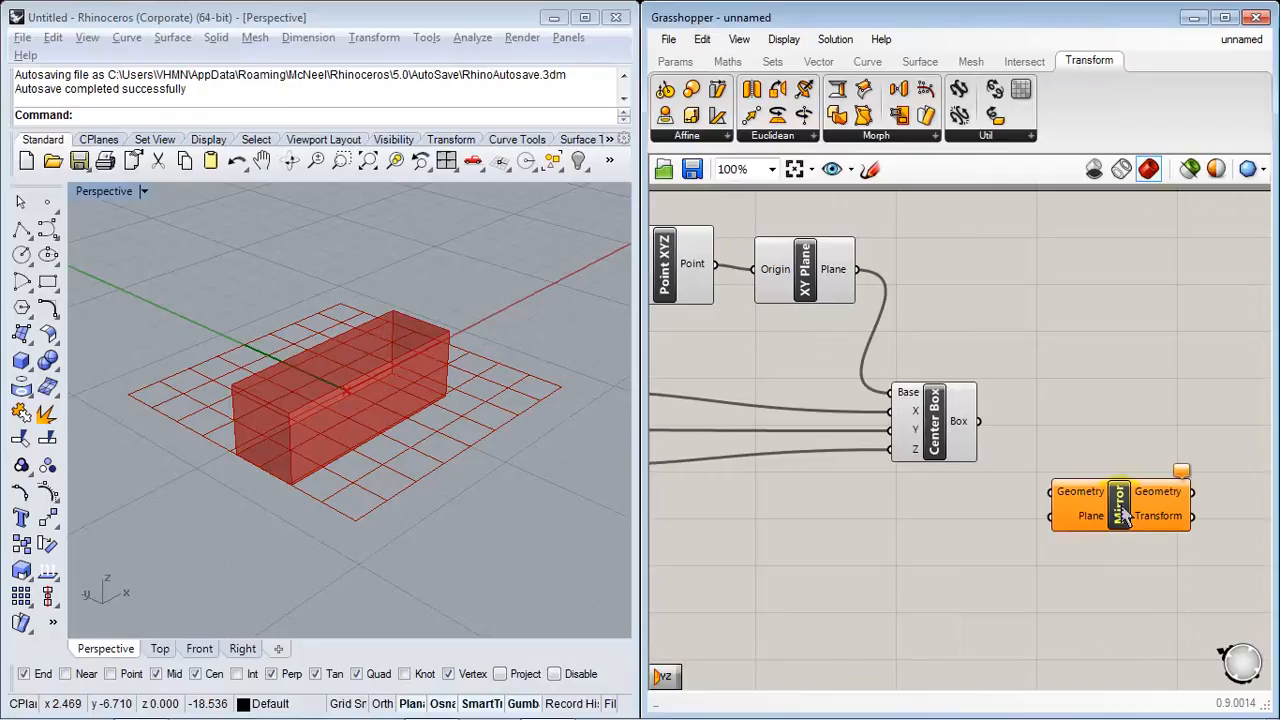
Step: Connect the Center Box's Box output to Mirror's Geometry input
right_click_drag(1077, 534, 900, 471)
scroll(910, 471, "up", 2)
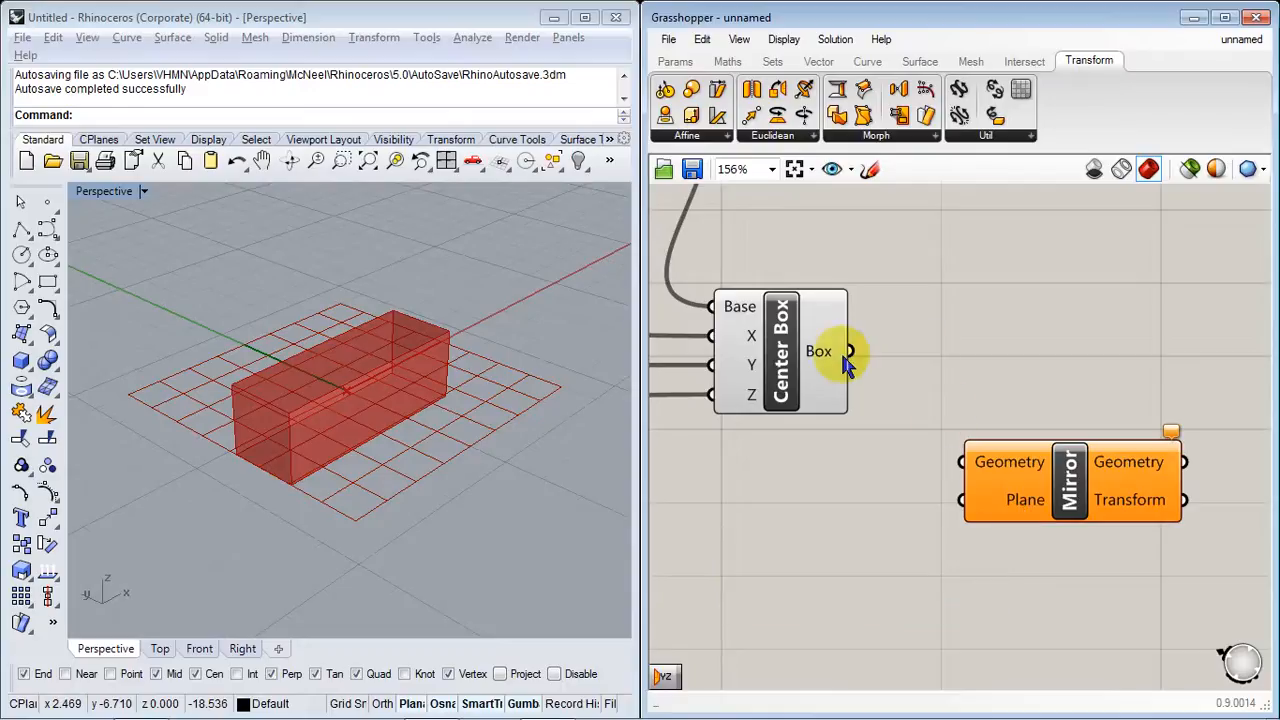
left_click_drag(849, 352, 941, 465)
right_click_drag(300, 487, 360, 513)
right_click_drag(890, 551, 932, 545)
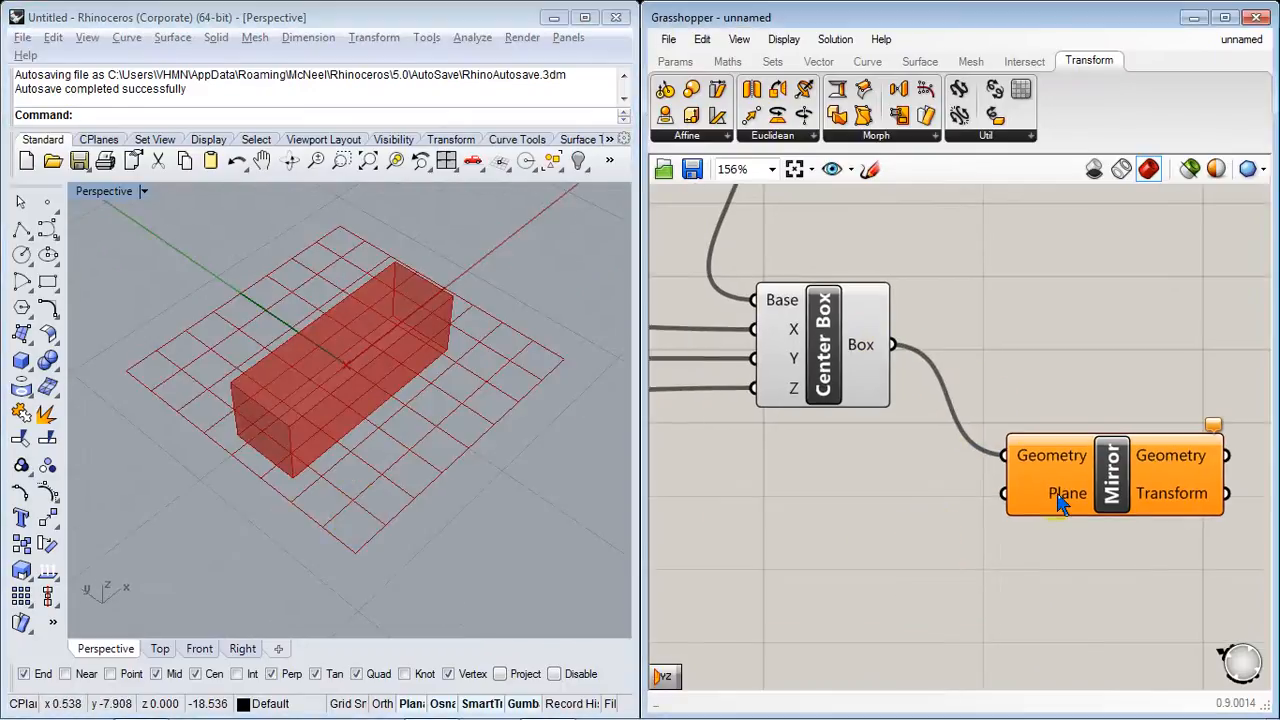
Step: Examine Mirror's Plane input and view the box from the front, side and above to consider possible mirror planes
mouse_move(1062, 503)
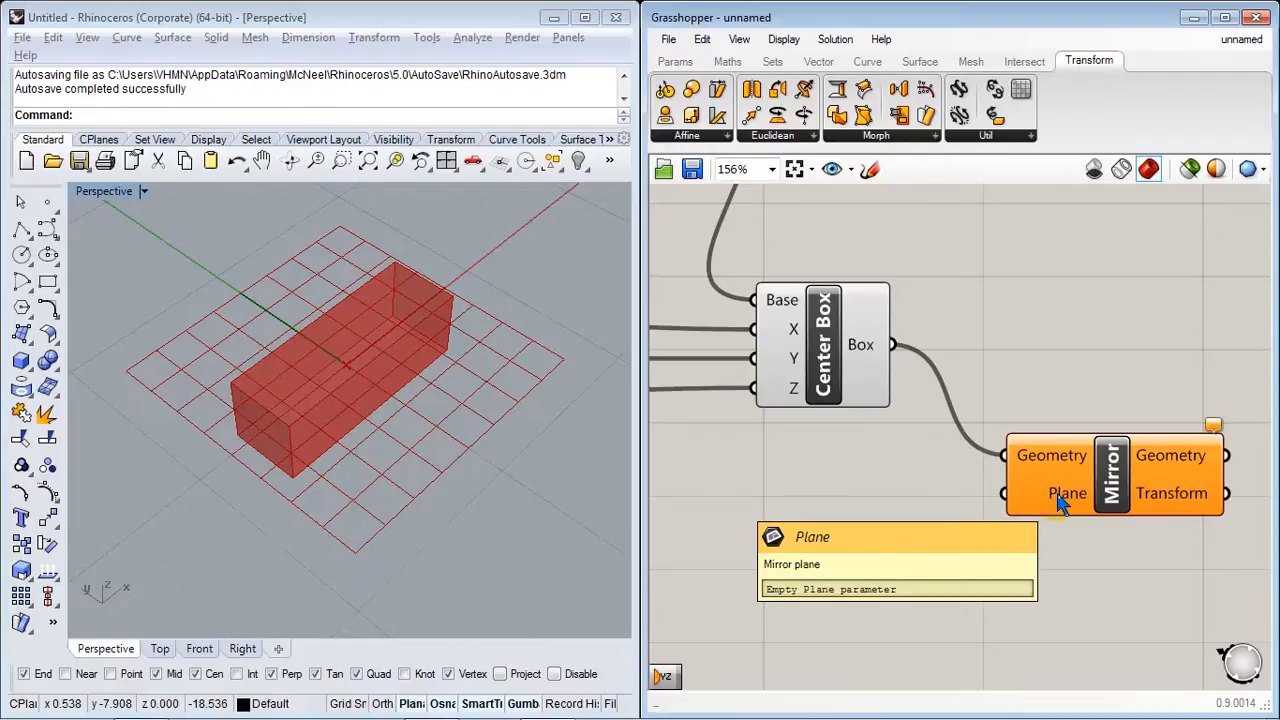
right_click_drag(403, 348, 414, 500)
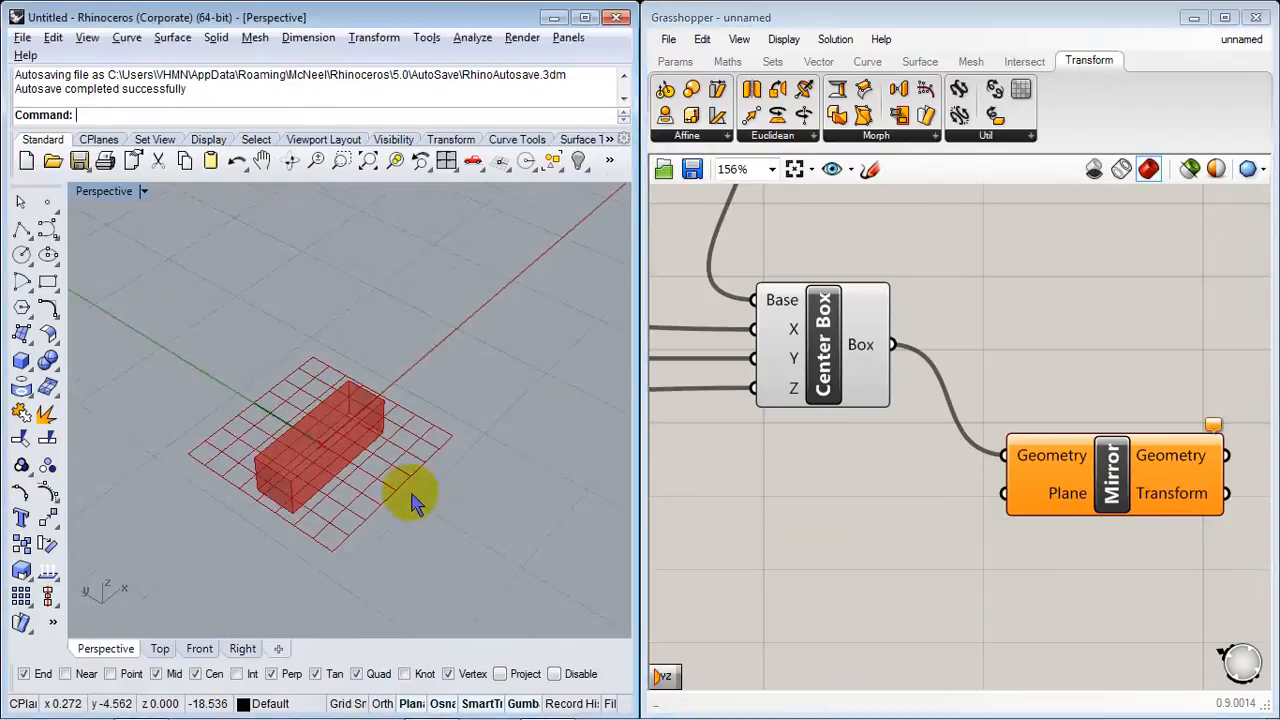
right_click_drag(947, 517, 967, 466)
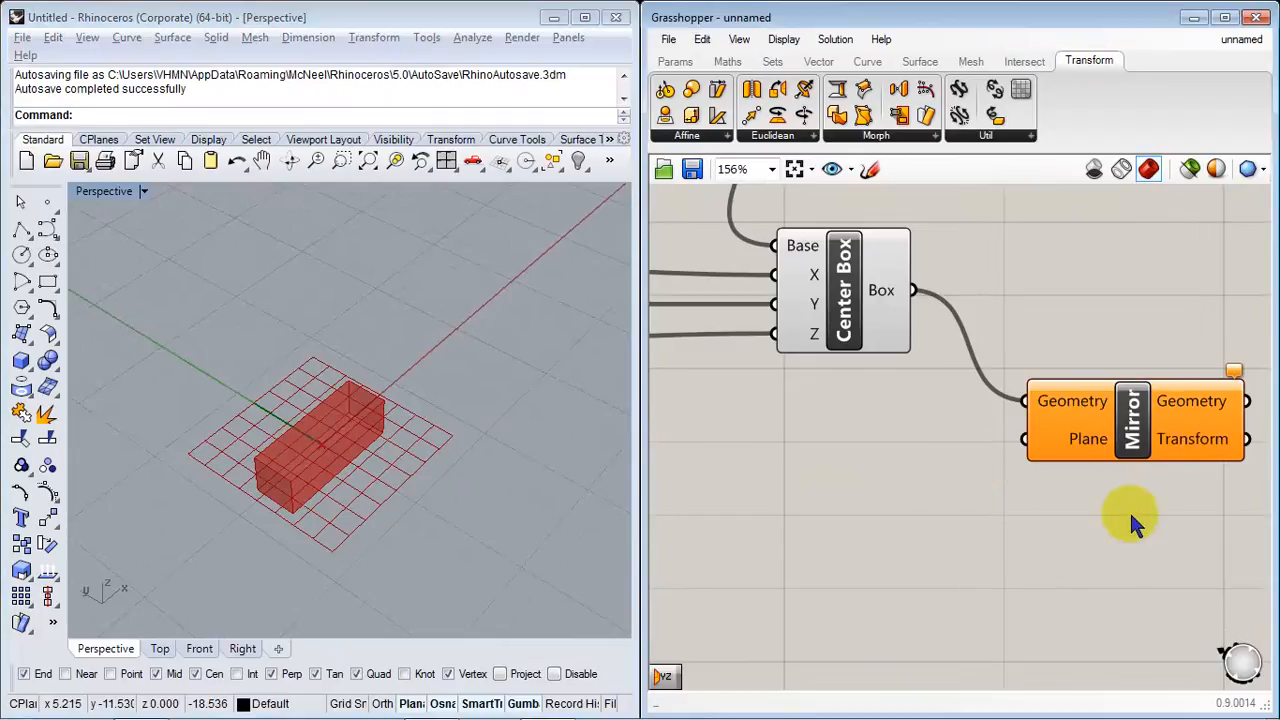
right_click_drag(383, 428, 194, 343)
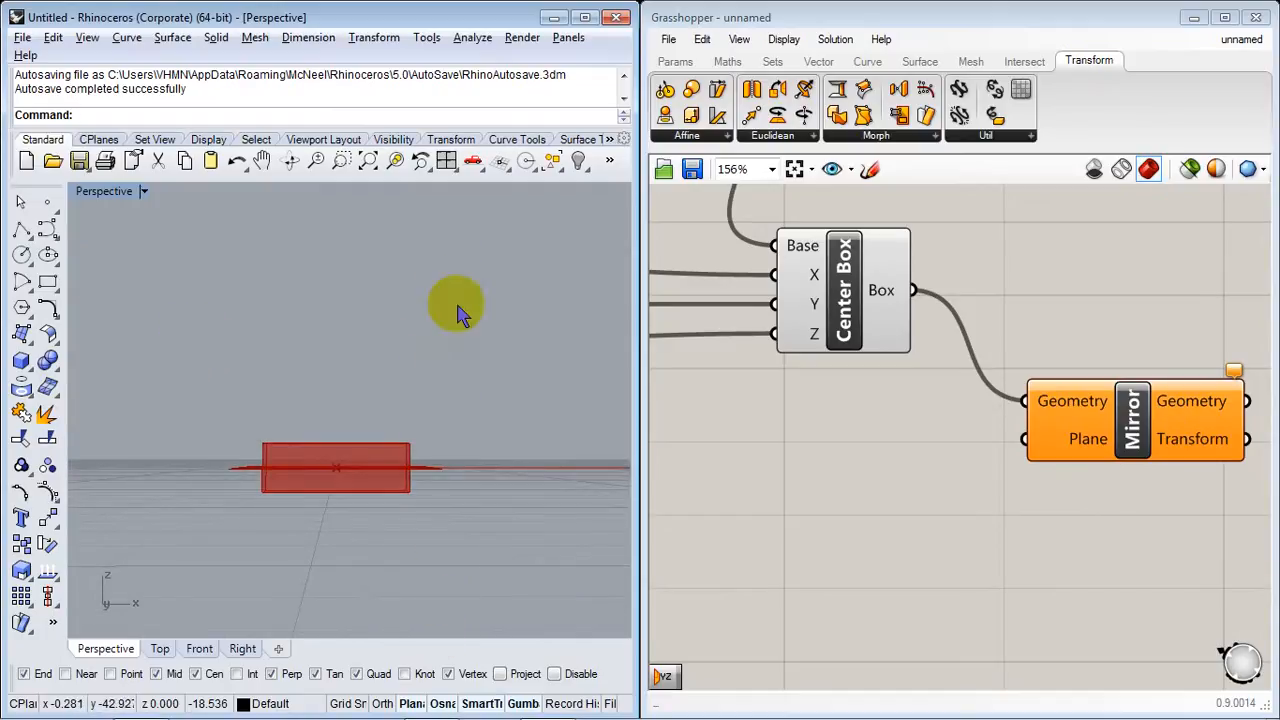
right_click_drag(295, 503, 574, 506)
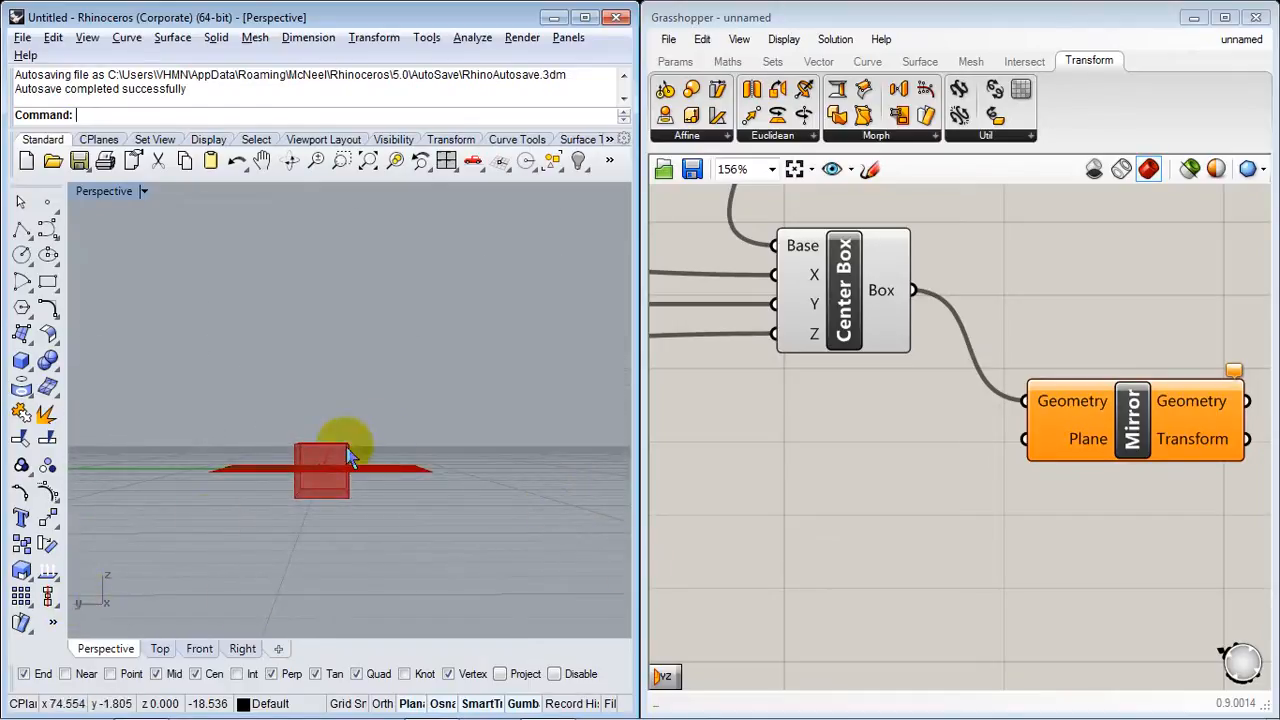
right_click_drag(343, 449, 258, 593)
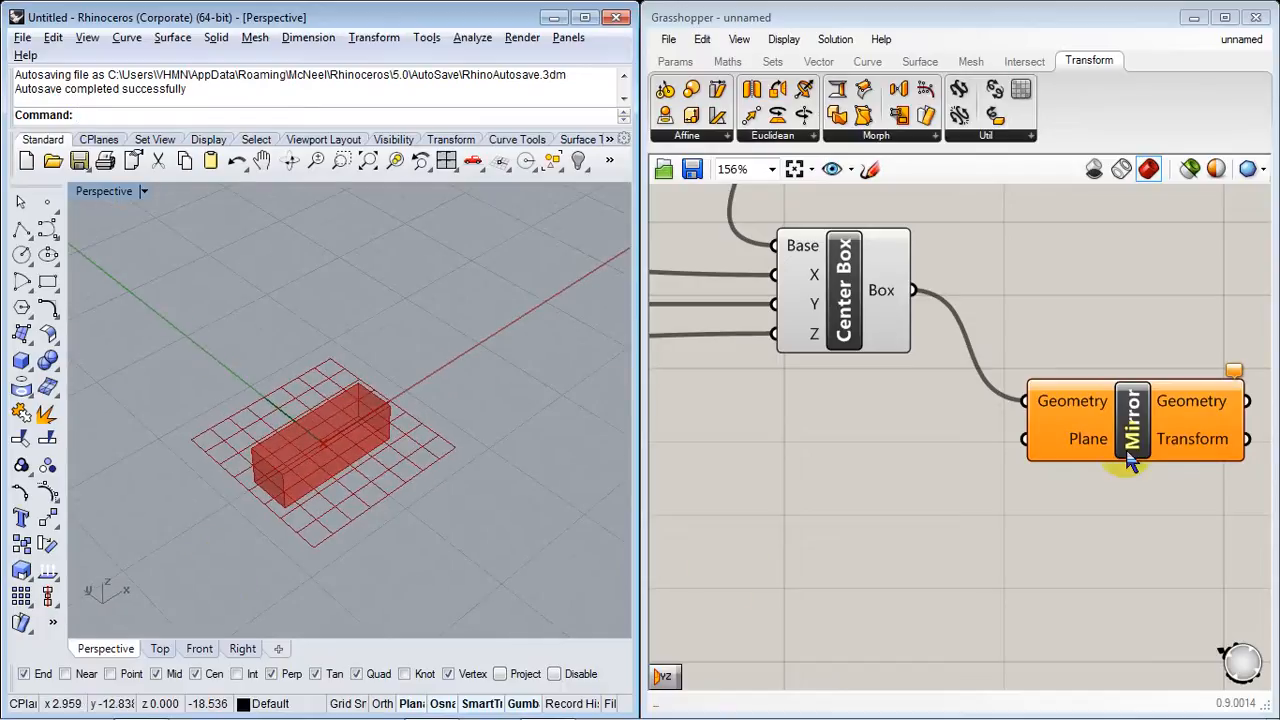
mouse_move(1083, 443)
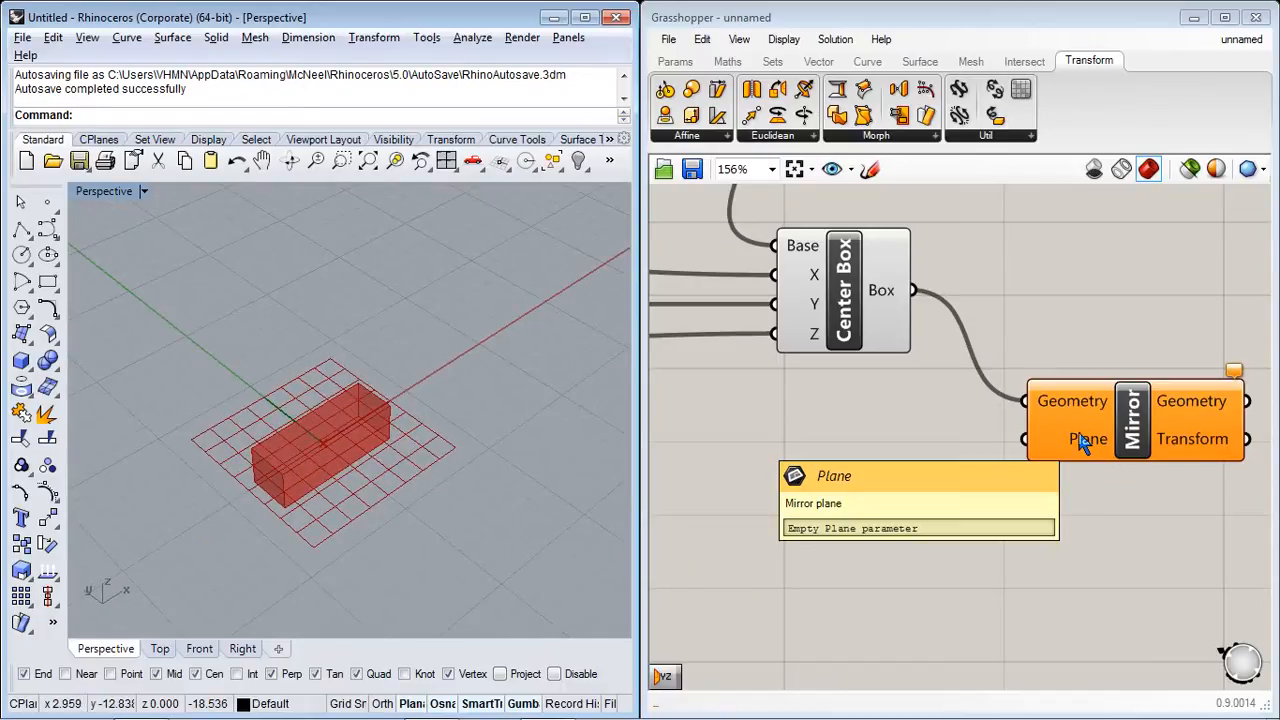
Step: Add a YZ Plane component below Center Box and connect its Plane output to Mirror's Plane input
double_click(835, 497)
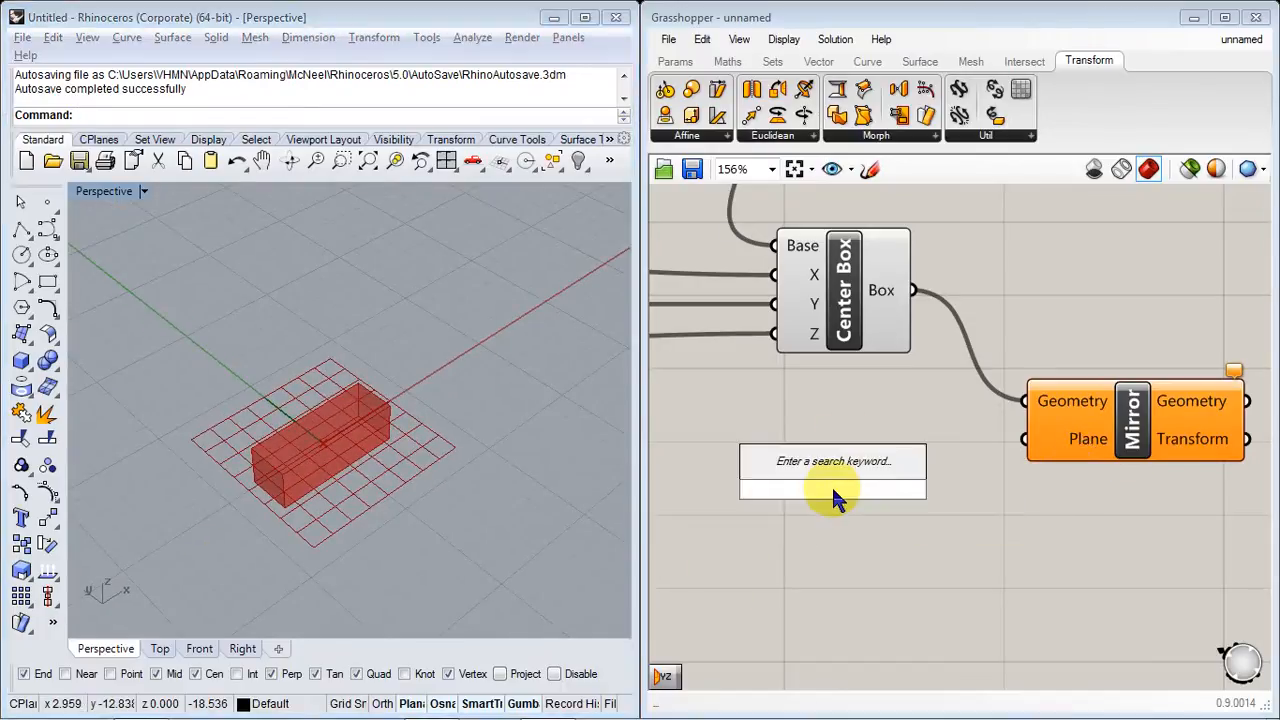
type("YZ")
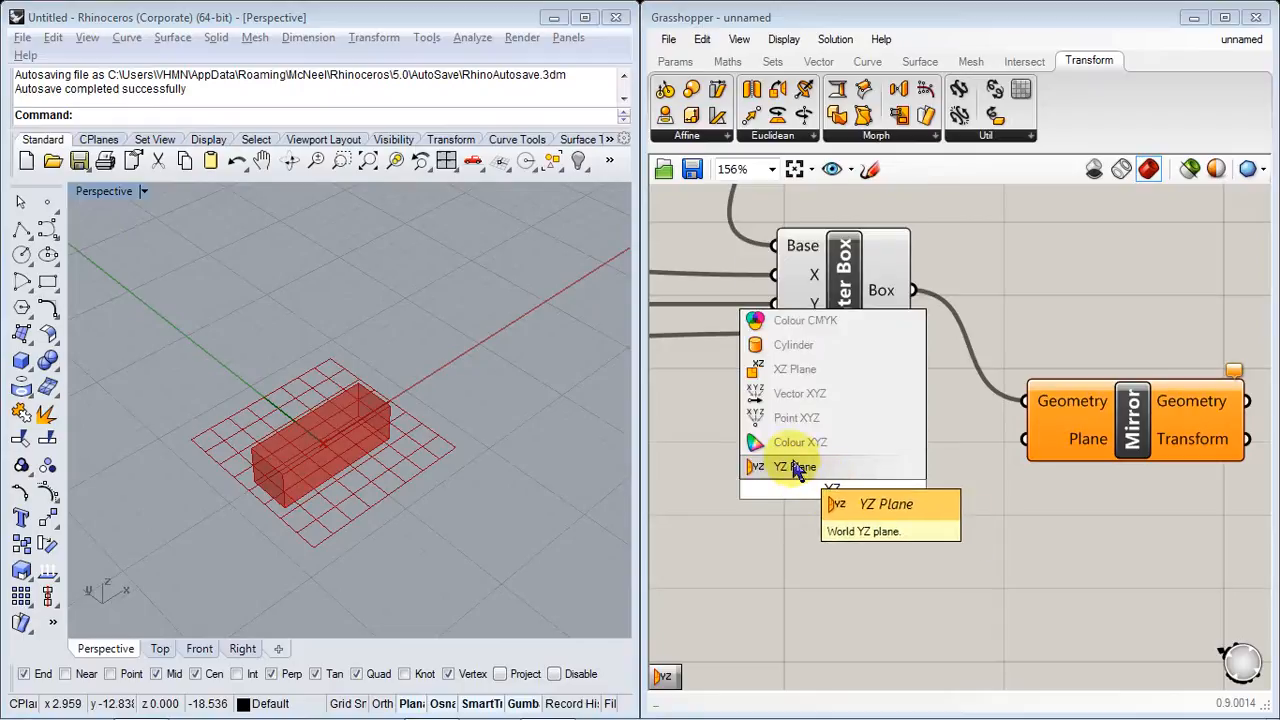
left_click(791, 468)
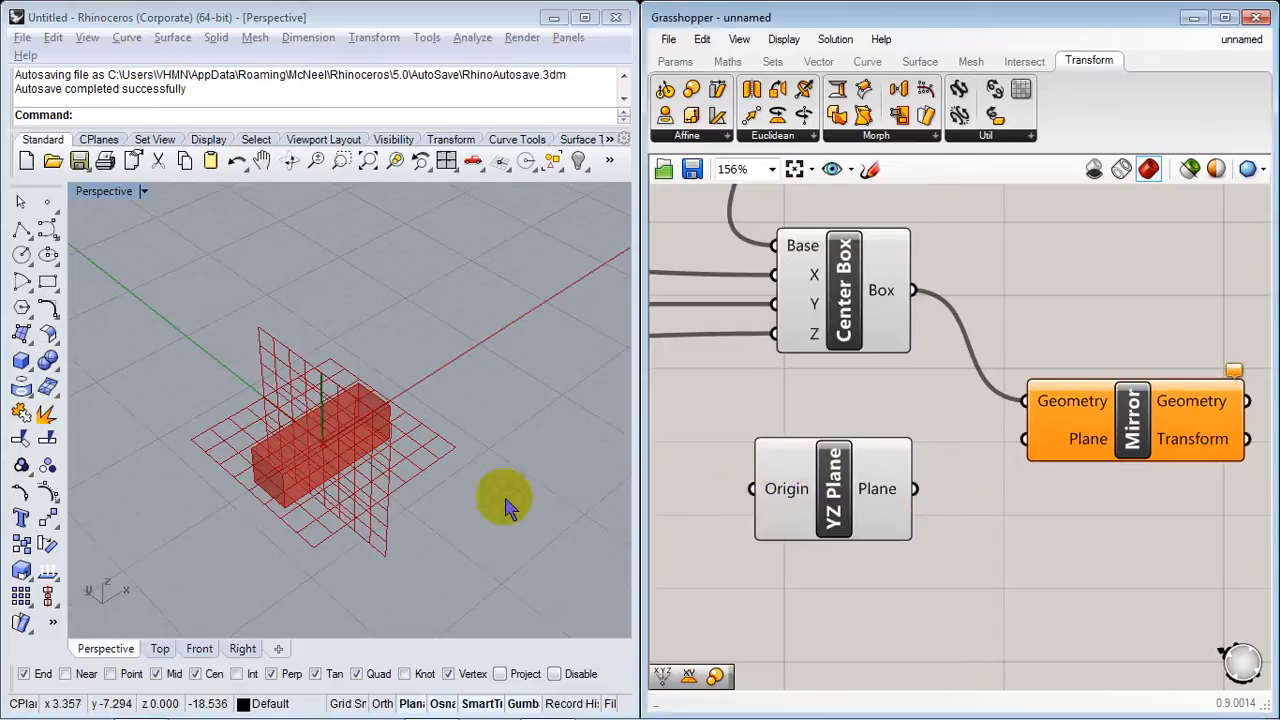
right_click_drag(508, 506, 368, 462)
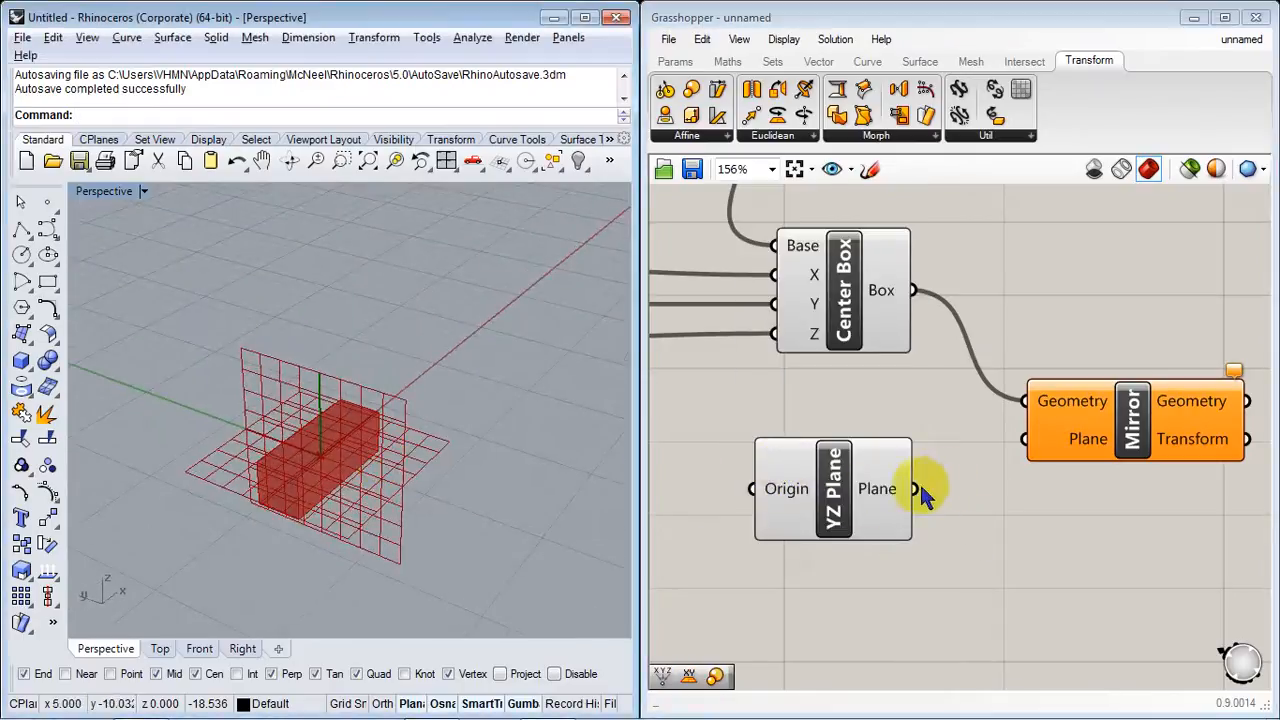
left_click_drag(921, 488, 1025, 440)
left_click_drag(833, 497, 870, 500)
Step: Add a Point XYZ component beside YZ Plane and connect its Point output to the plane's Origin input
right_click_drag(865, 557, 1058, 513)
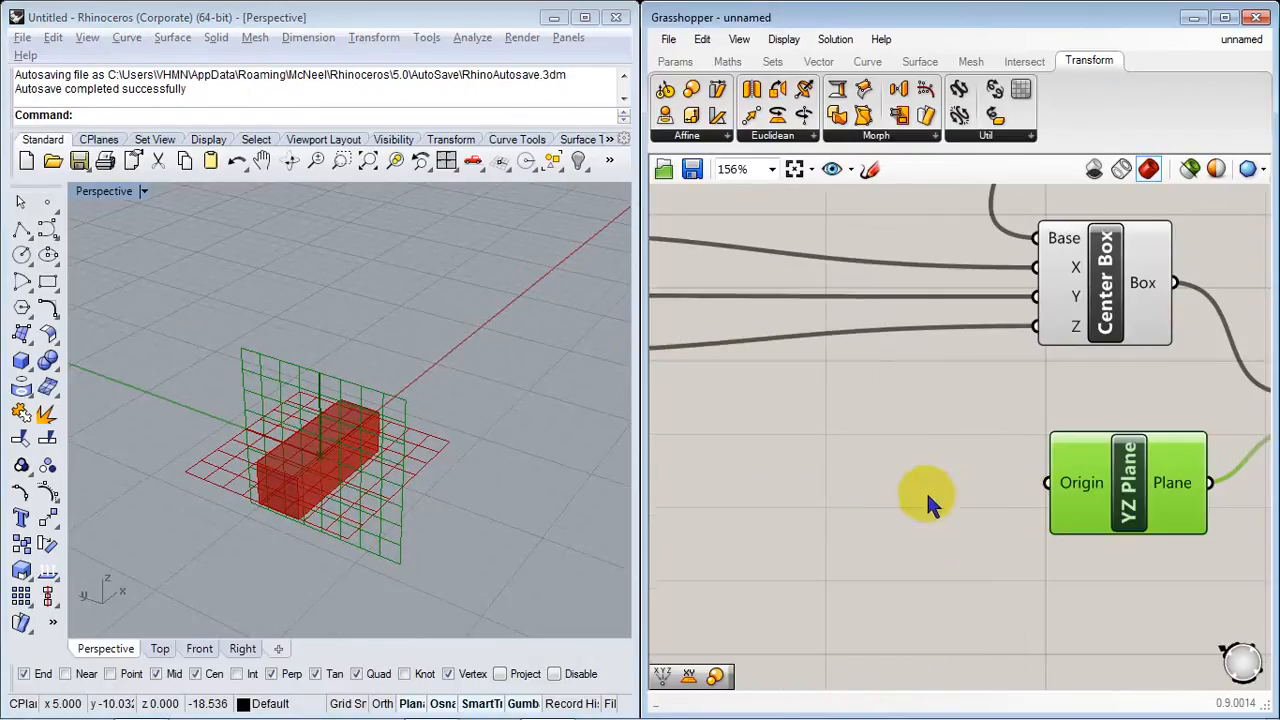
right_click_drag(921, 494, 878, 530)
double_click(879, 535)
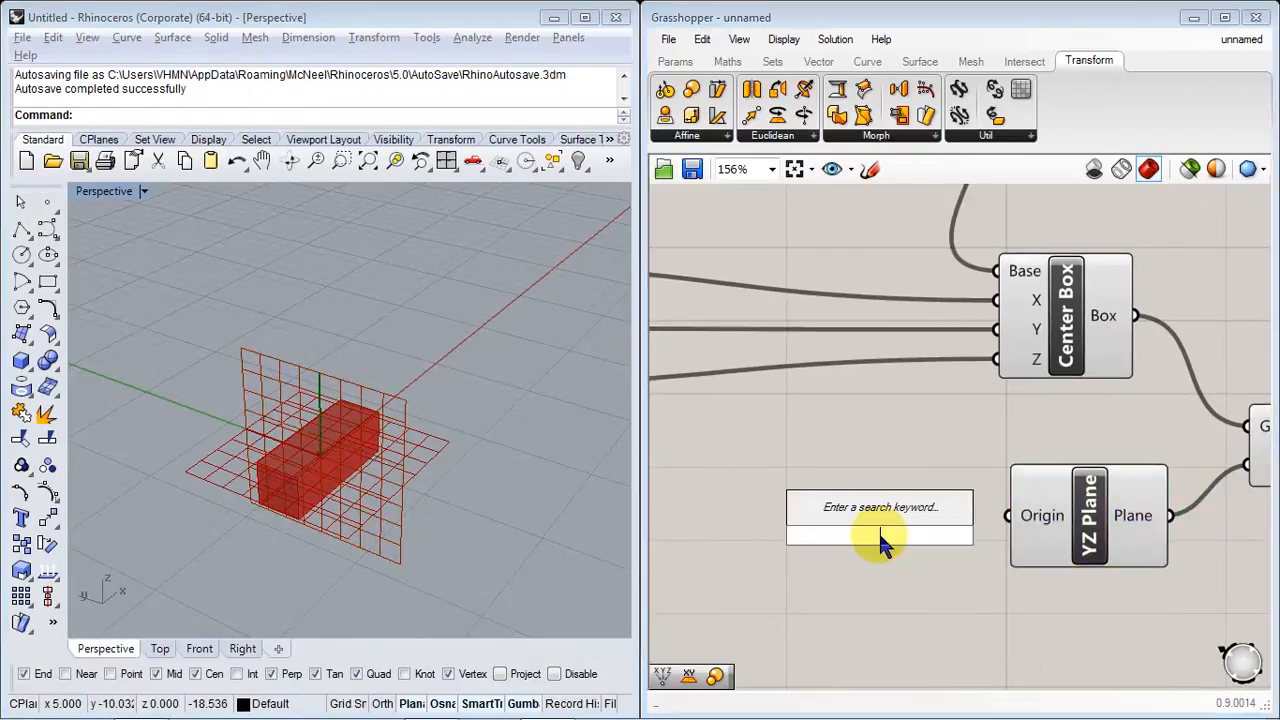
type("XYZ")
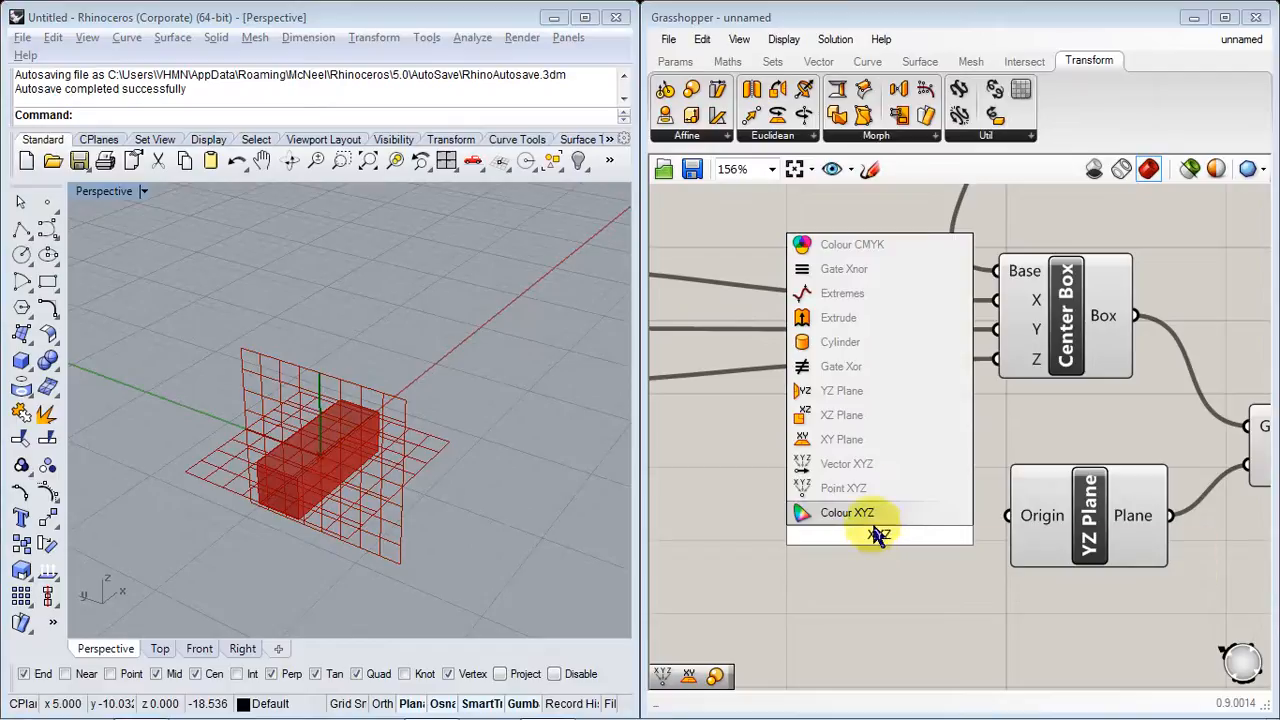
left_click(843, 488)
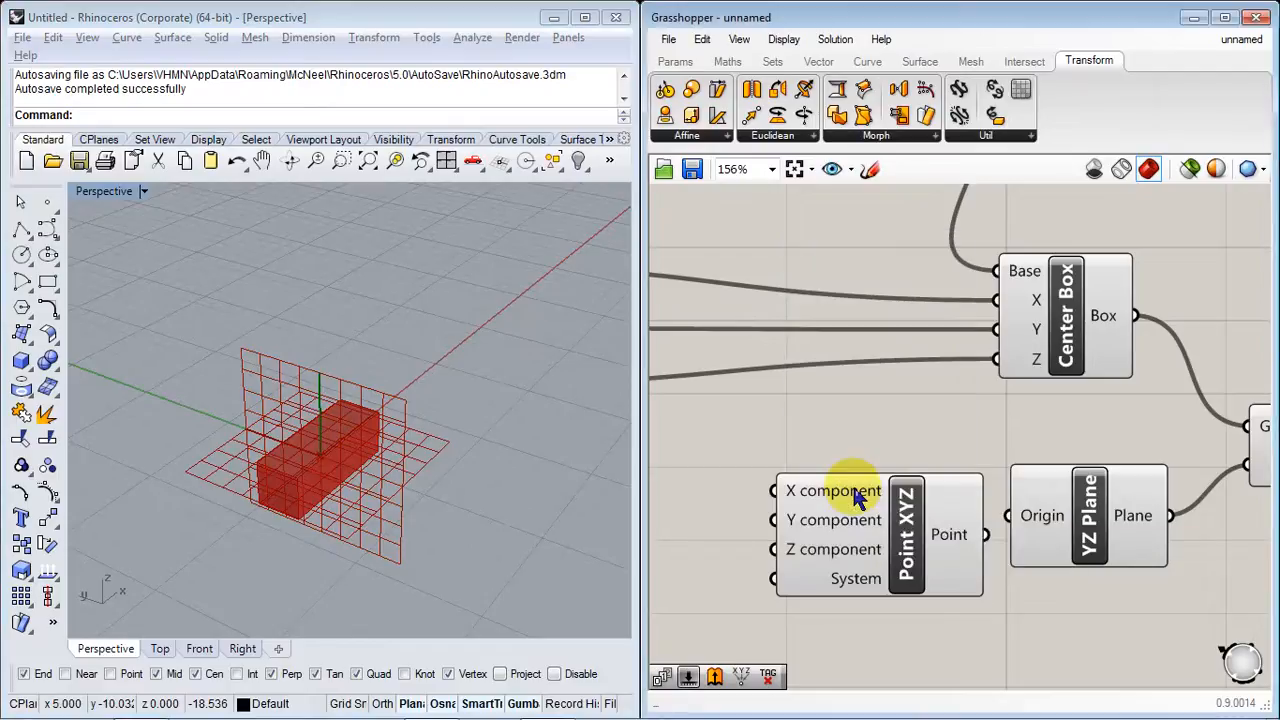
left_click_drag(905, 565, 807, 545)
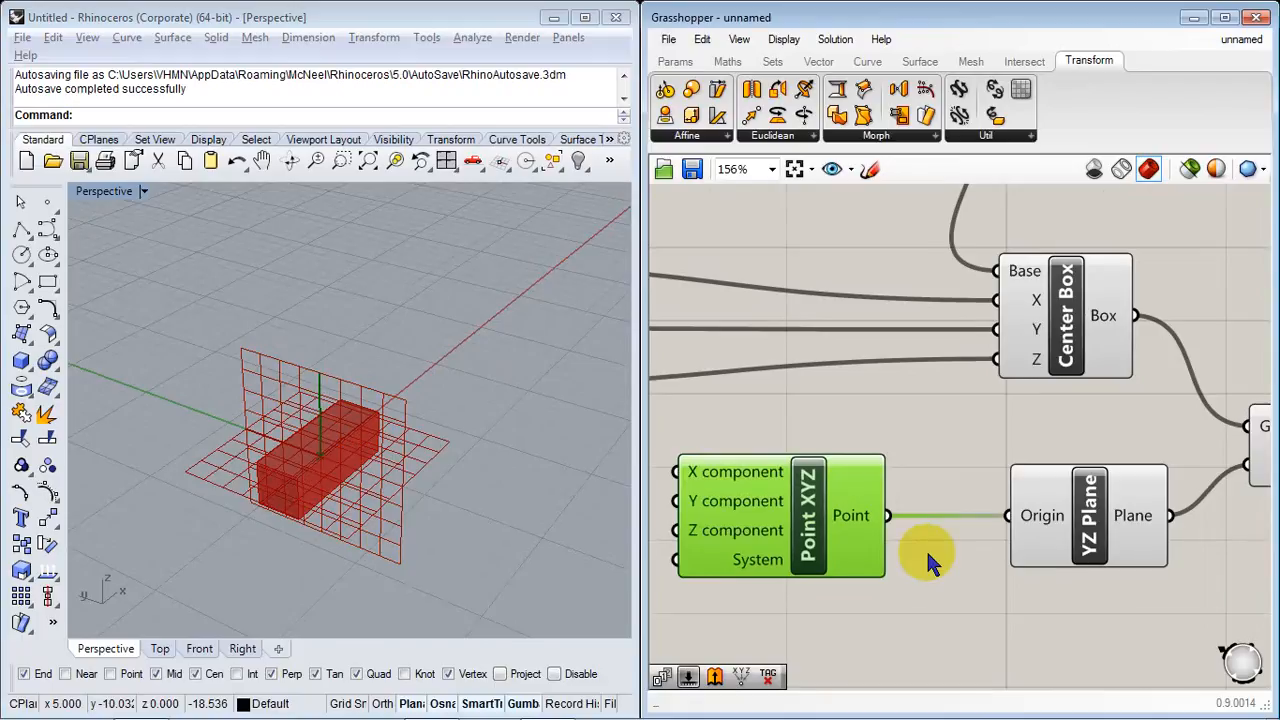
Step: Set the Tamaño X slider to 2.947 and connect it to the new Point XYZ's X component input
right_click_drag(883, 562, 1137, 560)
right_click_drag(796, 476, 946, 490)
right_click_drag(525, 455, 411, 445)
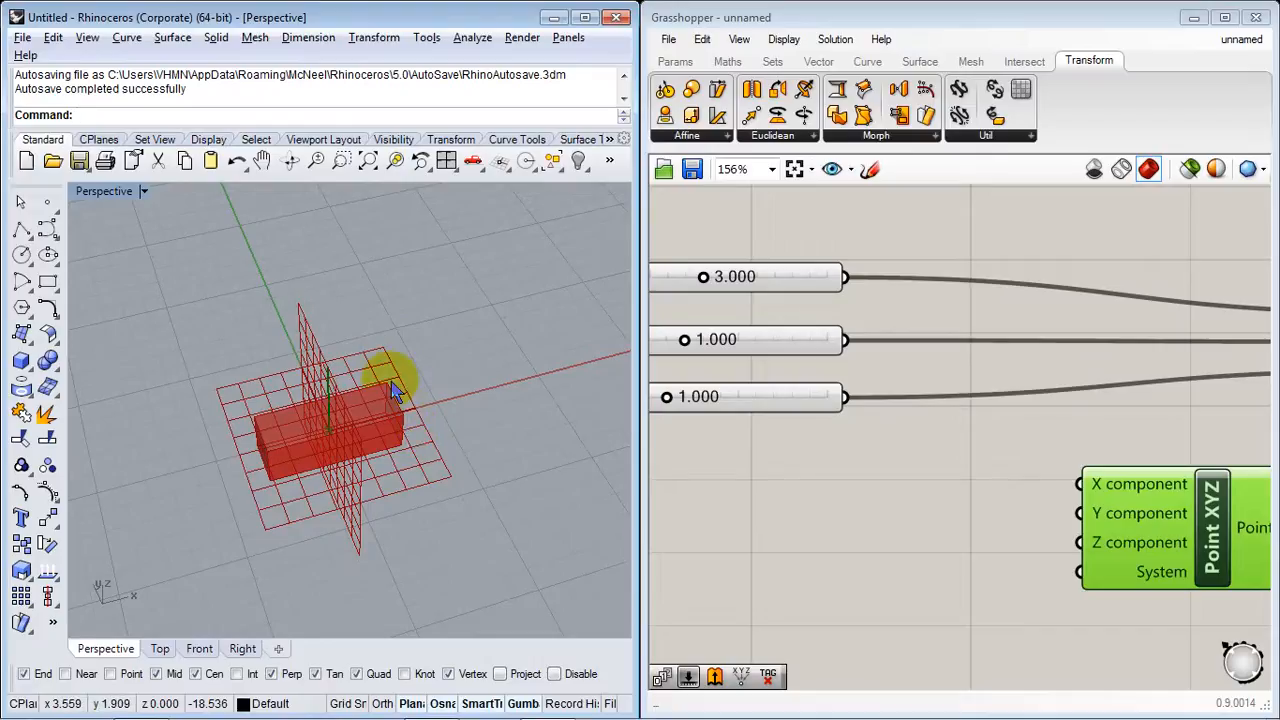
right_click_drag(742, 428, 980, 443)
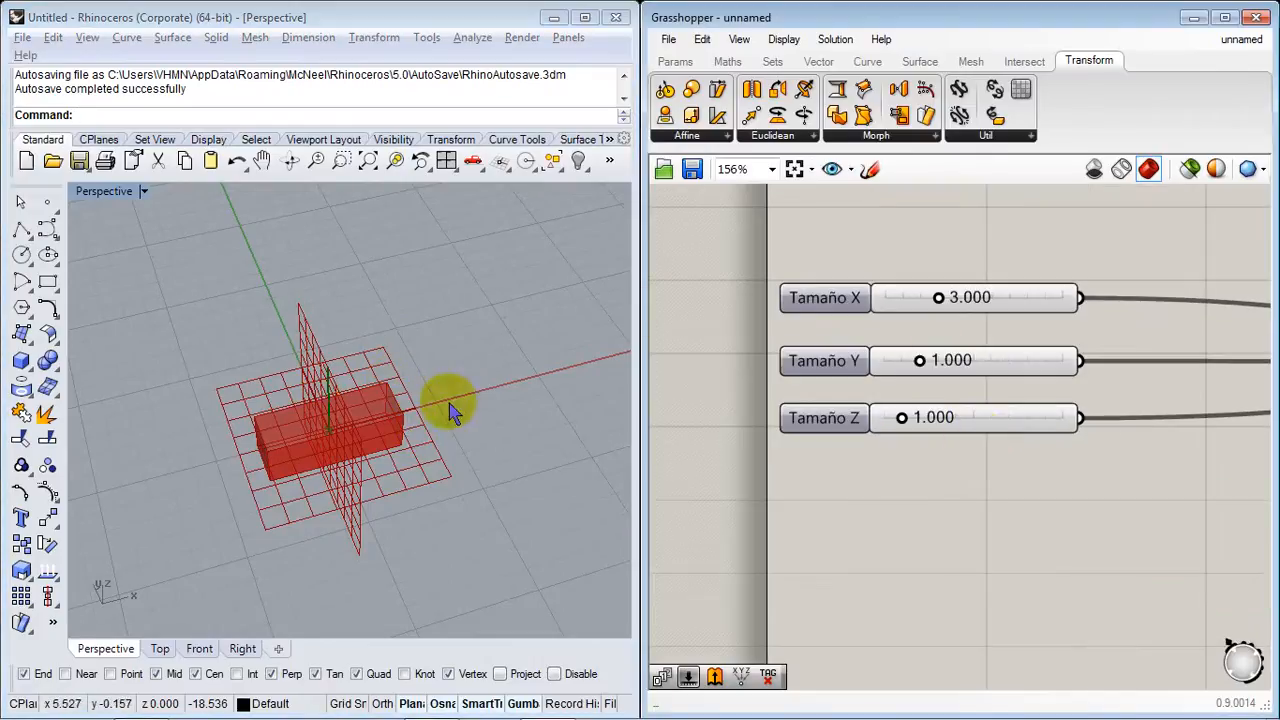
right_click_drag(903, 538, 753, 532)
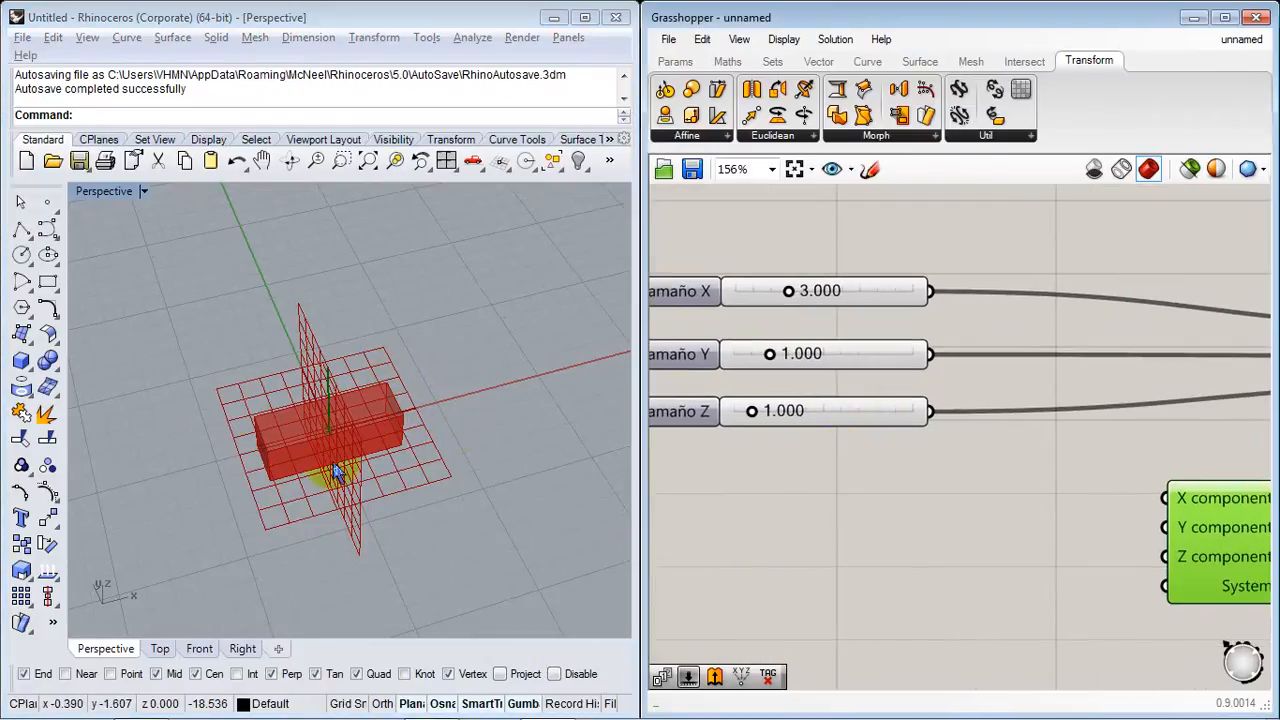
right_click_drag(820, 289, 786, 343)
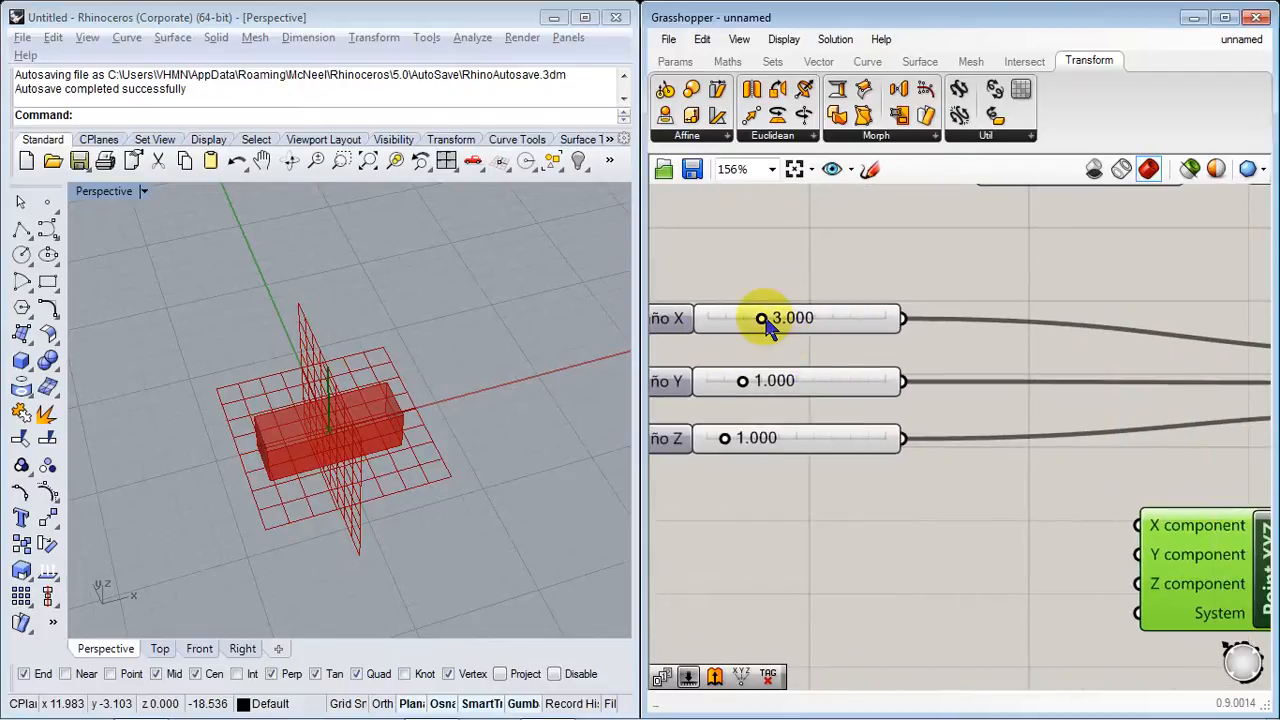
left_click_drag(800, 322, 760, 318)
left_click_drag(902, 318, 1140, 530)
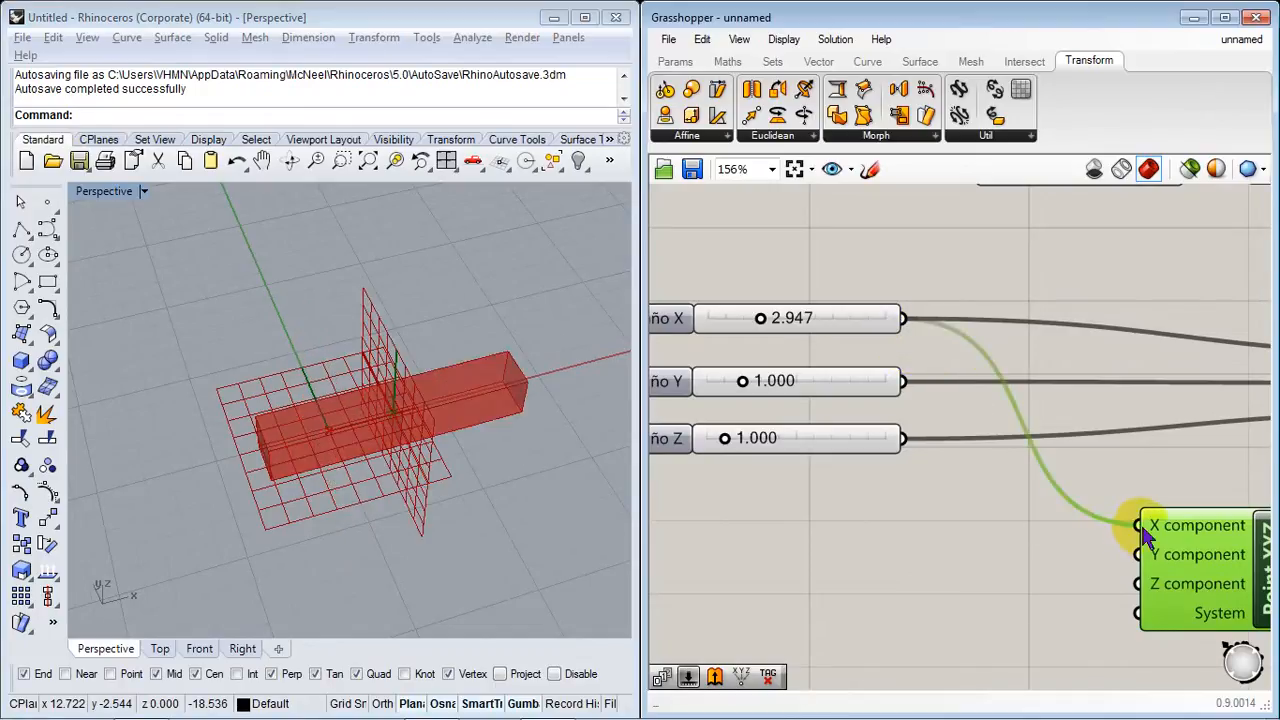
Step: Set the Tamaño X slider to 5.221 to test how the box and the YZ mirror plane respond
mouse_move(891, 531)
right_mouse_down()
mouse_move(800, 491)
mouse_move(882, 521)
right_mouse_up()
right_click_drag(470, 470, 429, 451)
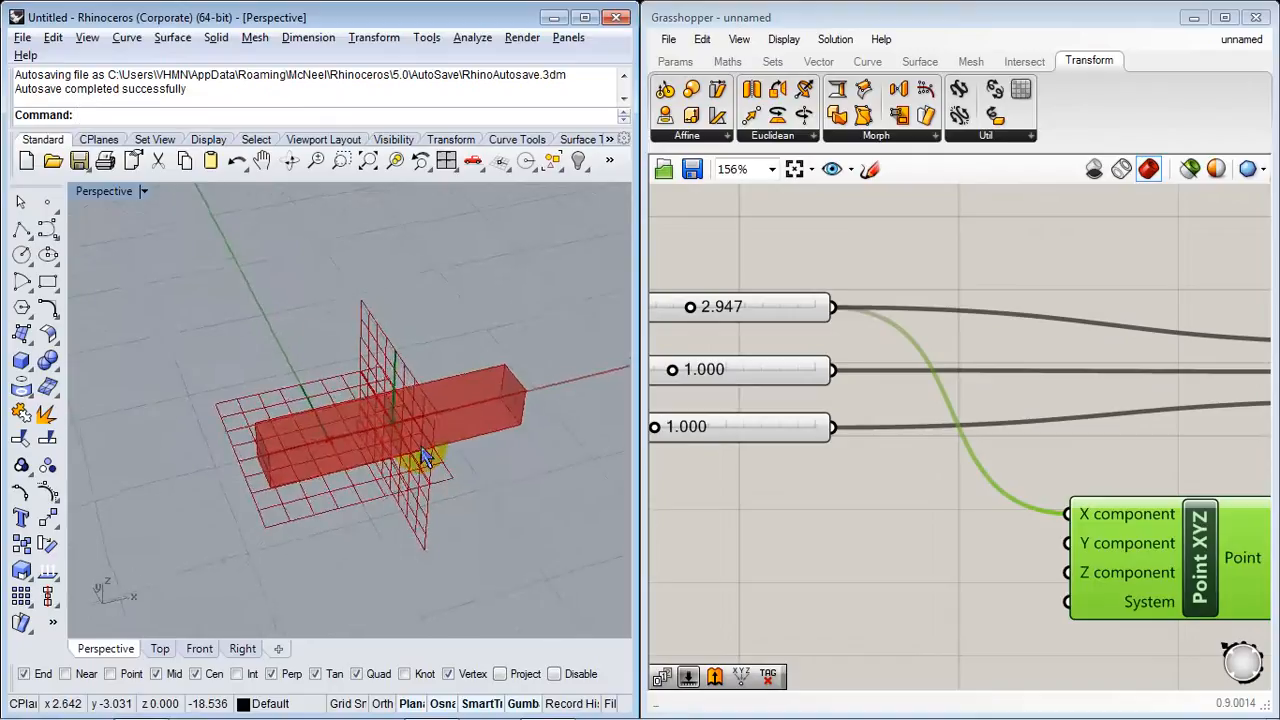
right_click_drag(821, 486, 1006, 560)
left_click_drag(874, 384, 914, 395)
right_click_drag(510, 465, 494, 486)
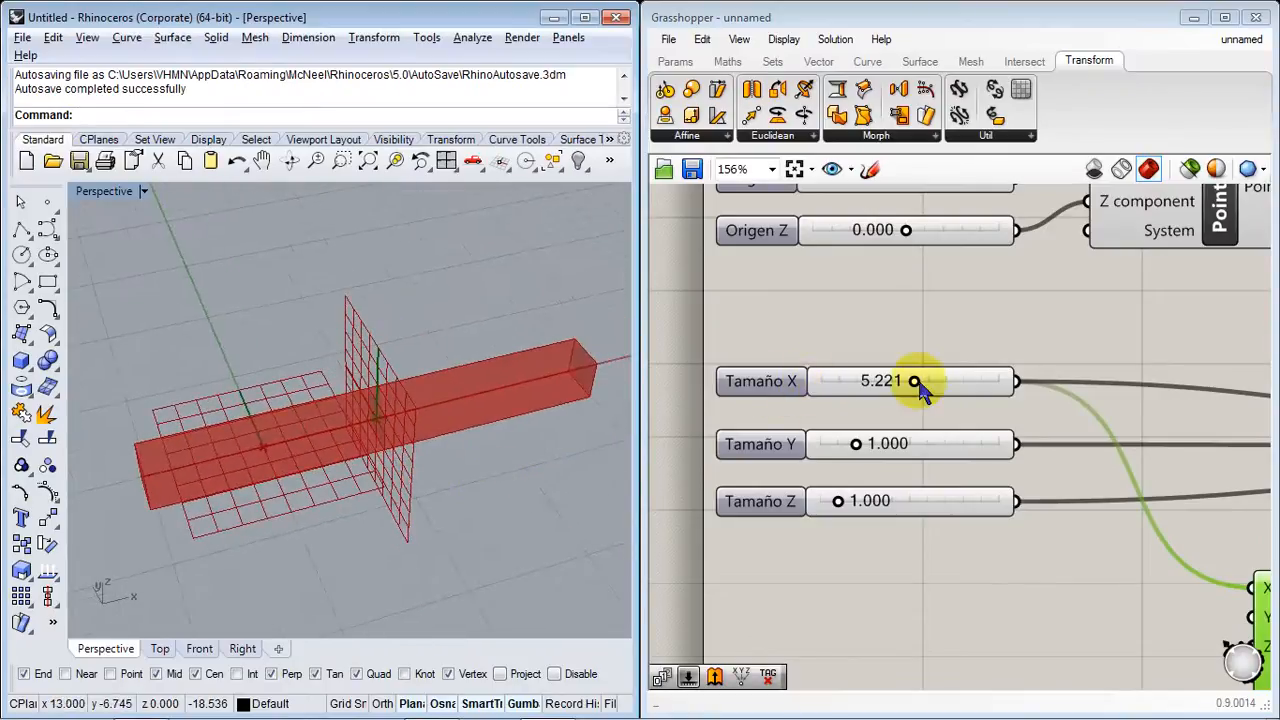
Step: Set the Tamaño X slider to 3.528
left_click_drag(919, 386, 887, 390)
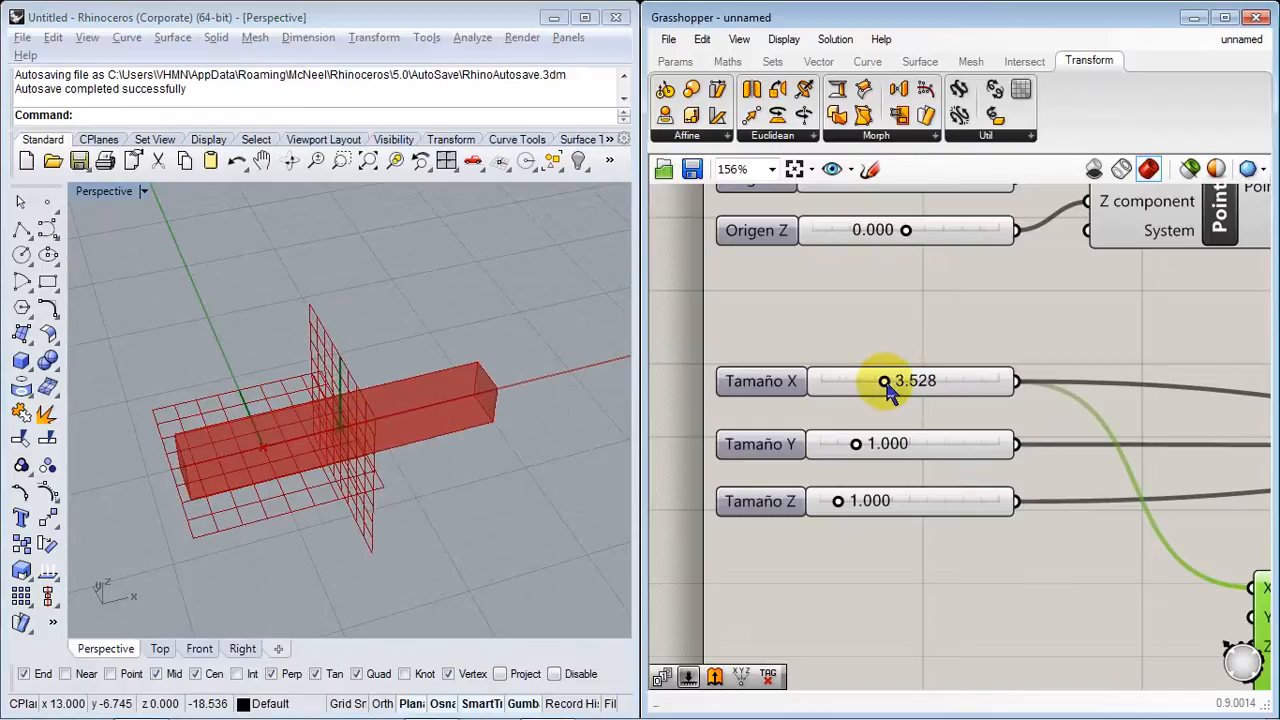
mouse_move(479, 492)
right_mouse_down()
mouse_move(429, 491)
mouse_move(437, 508)
mouse_move(465, 508)
right_mouse_up()
Step: Add an Addition component beside the lower Point XYZ component and connect the Tamaño X slider to its A input
right_click_drag(871, 586, 698, 483)
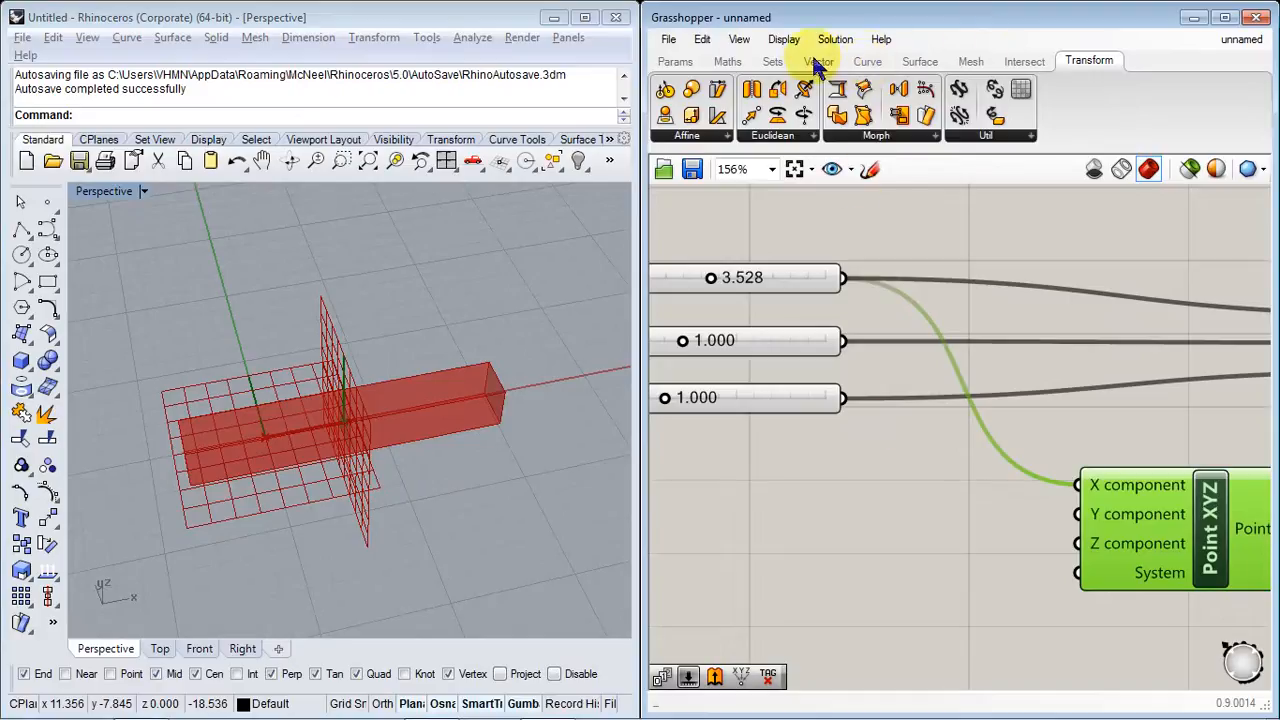
left_click(729, 61)
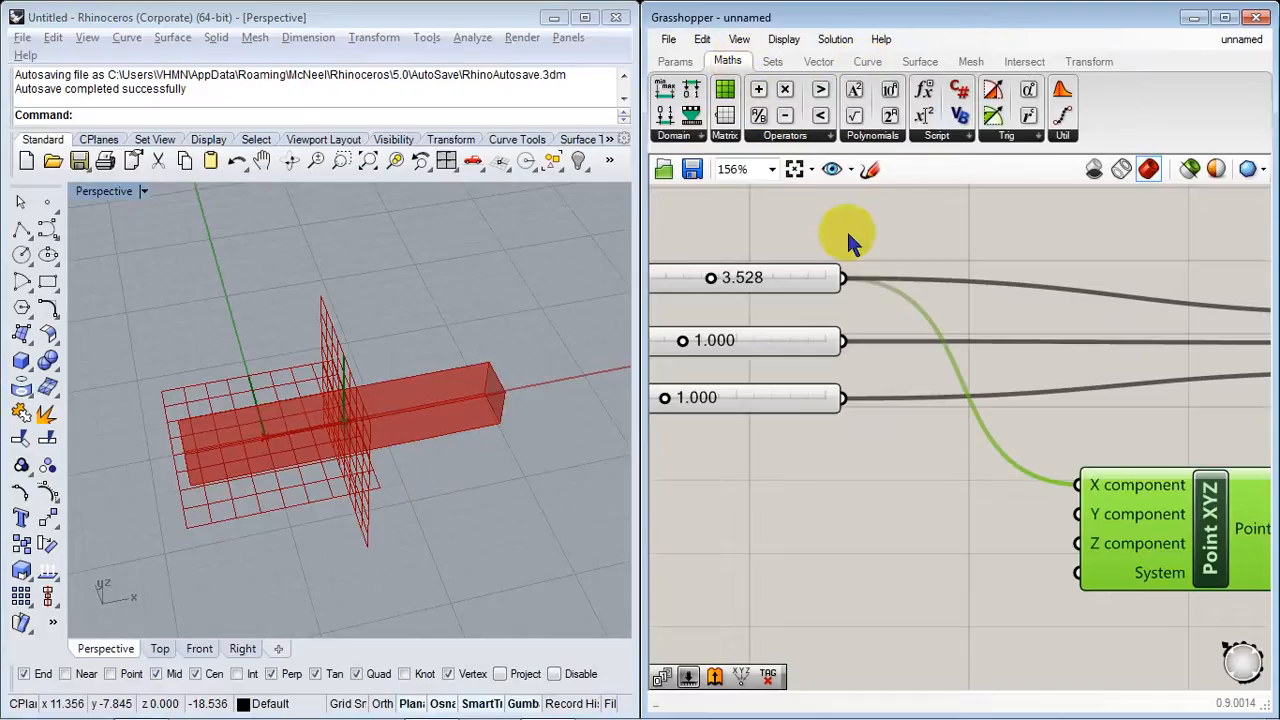
left_click(932, 527)
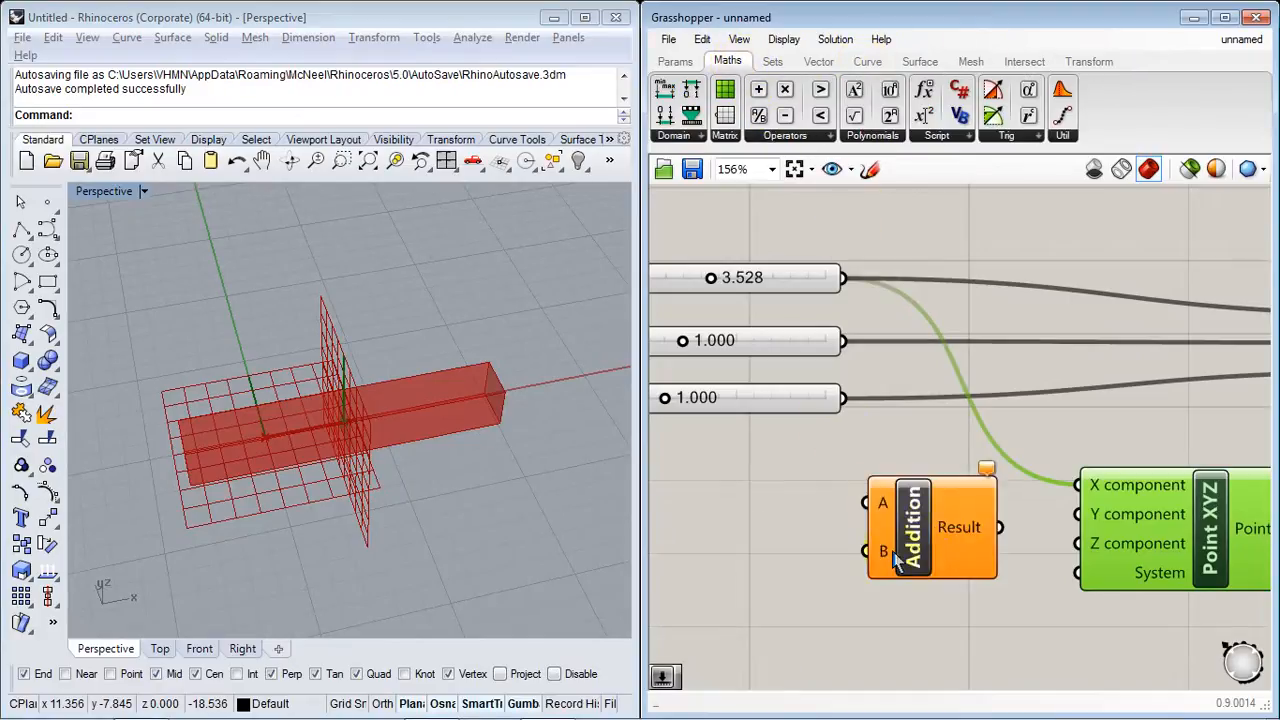
left_click_drag(915, 530, 928, 527)
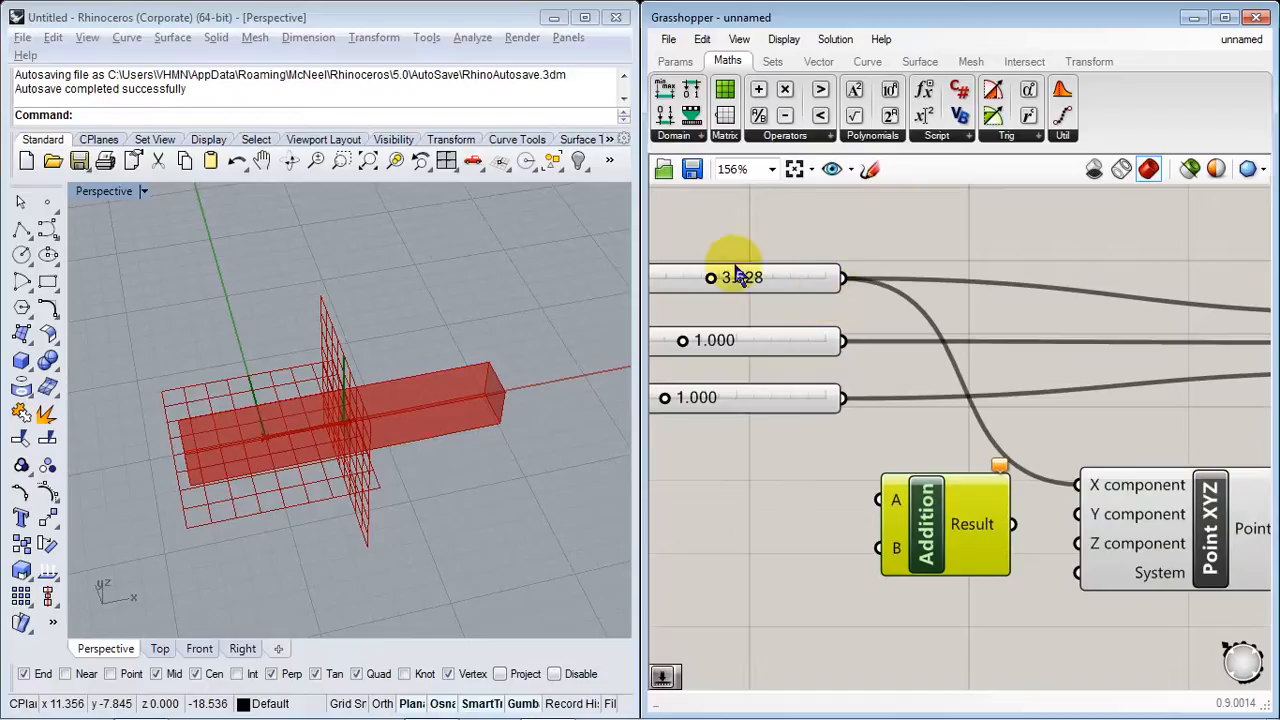
right_click_drag(735, 285, 849, 337)
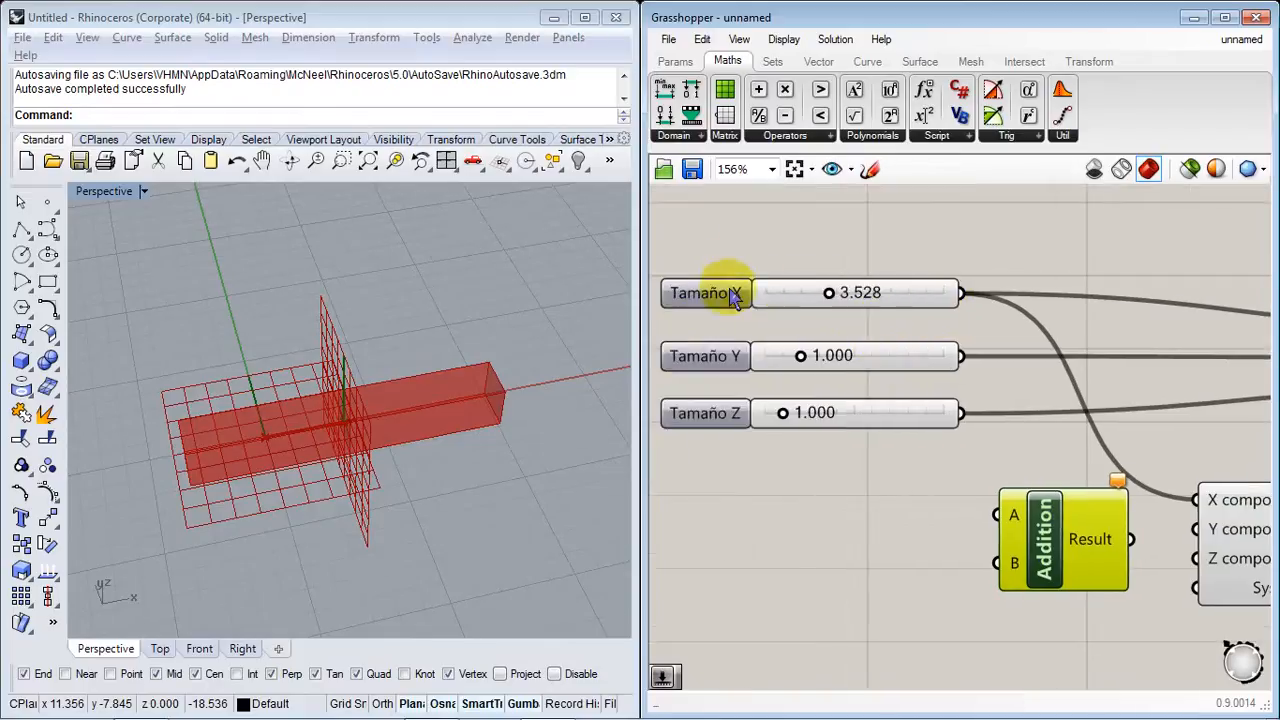
left_click_drag(962, 294, 1003, 517)
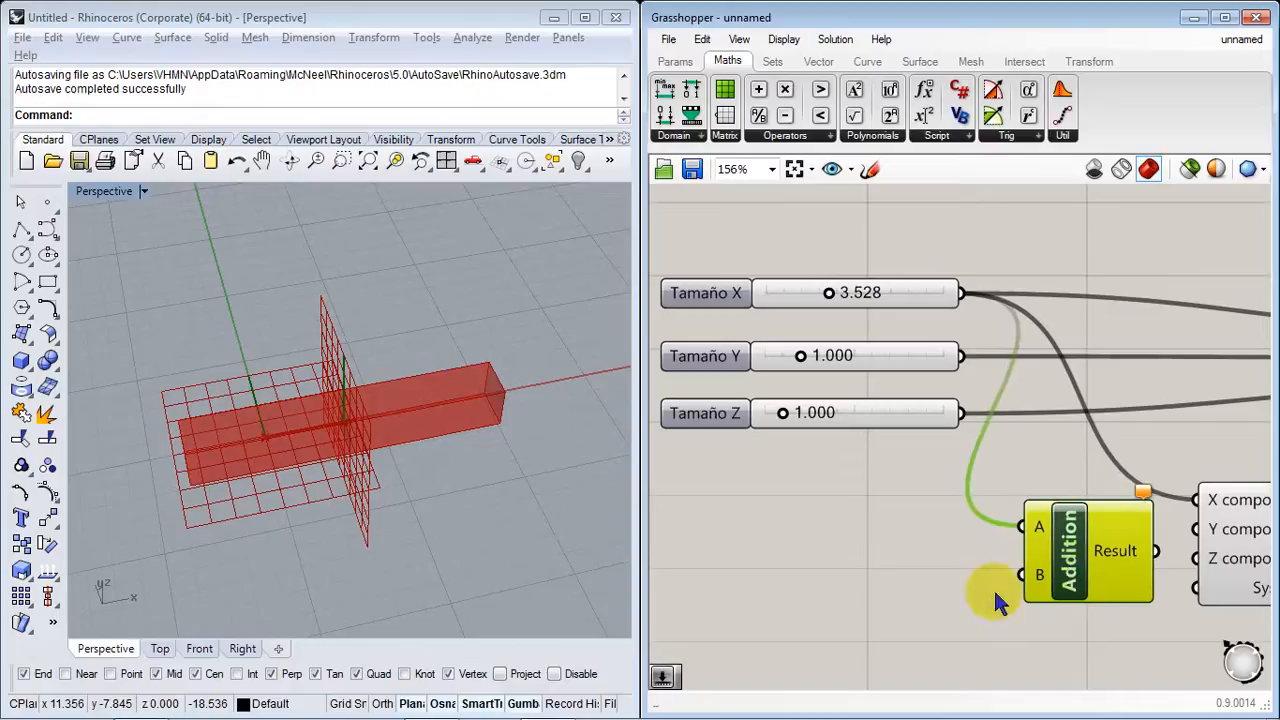
Step: Reposition the lower Point XYZ and Addition components to leave room between them for wiring
right_click_drag(1005, 588, 945, 500)
left_click_drag(1157, 465, 1232, 467)
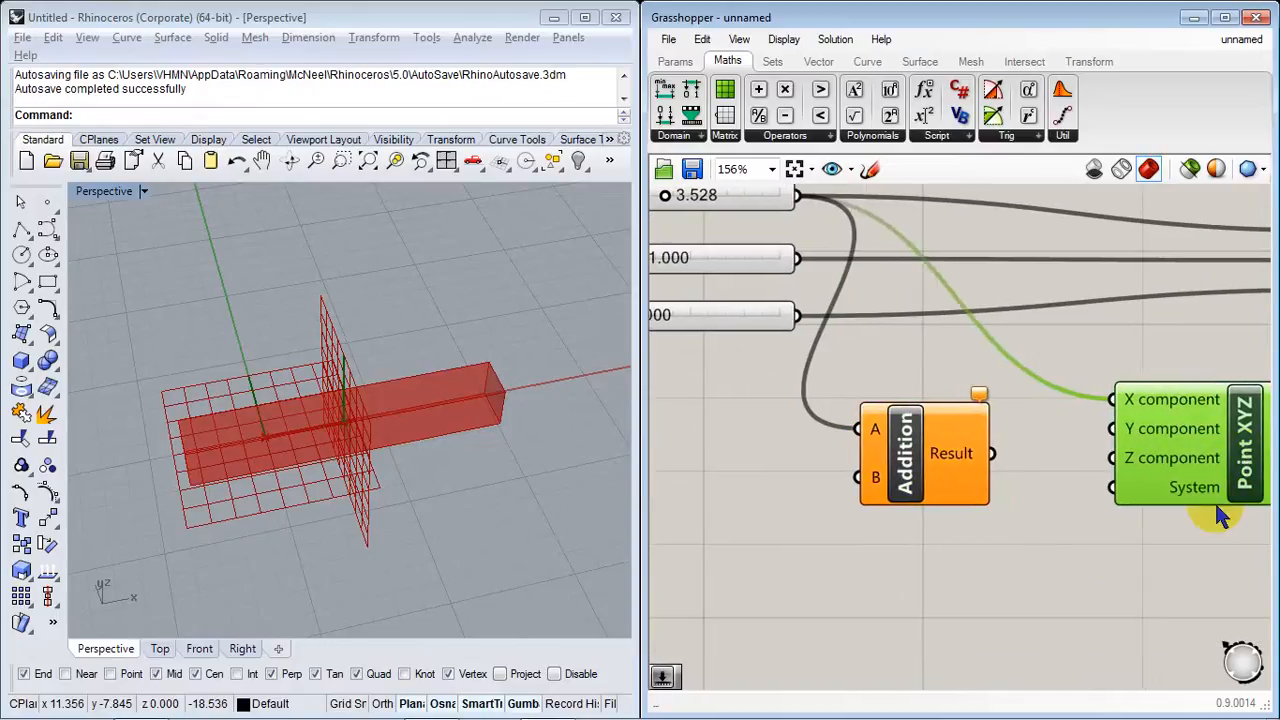
right_click_drag(1220, 514, 998, 510)
right_click_drag(806, 498, 986, 505)
left_click_drag(864, 467, 912, 469)
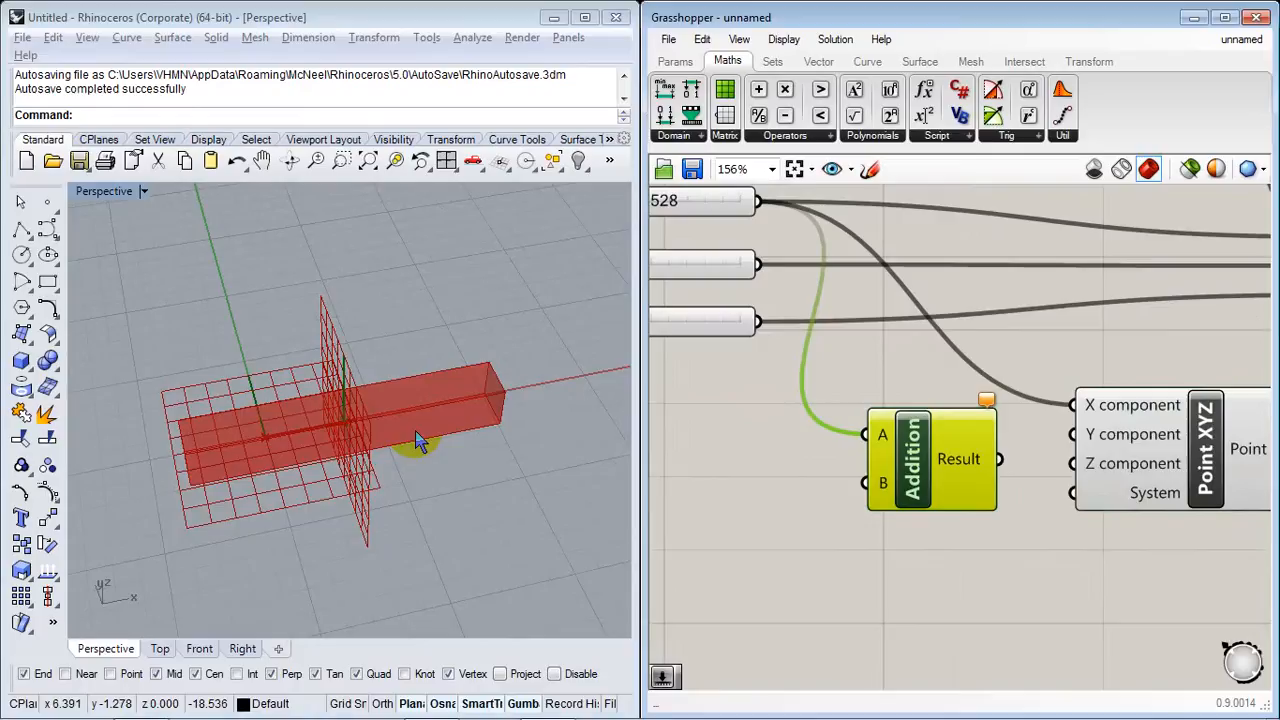
right_click_drag(415, 430, 385, 400)
right_click_drag(462, 440, 474, 446)
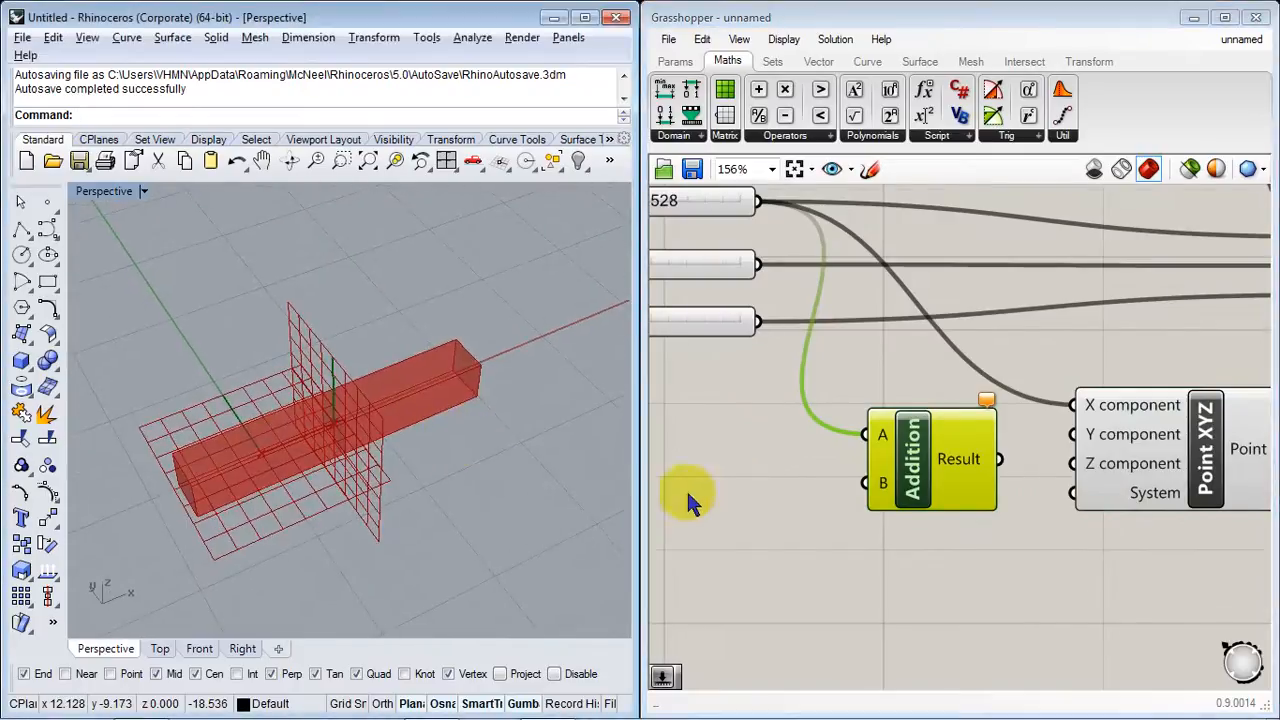
Step: Add a Number parameter, set its value to 2, and connect it to Addition's B input
right_click_drag(718, 492, 812, 485)
double_click(812, 486)
type("NUM")
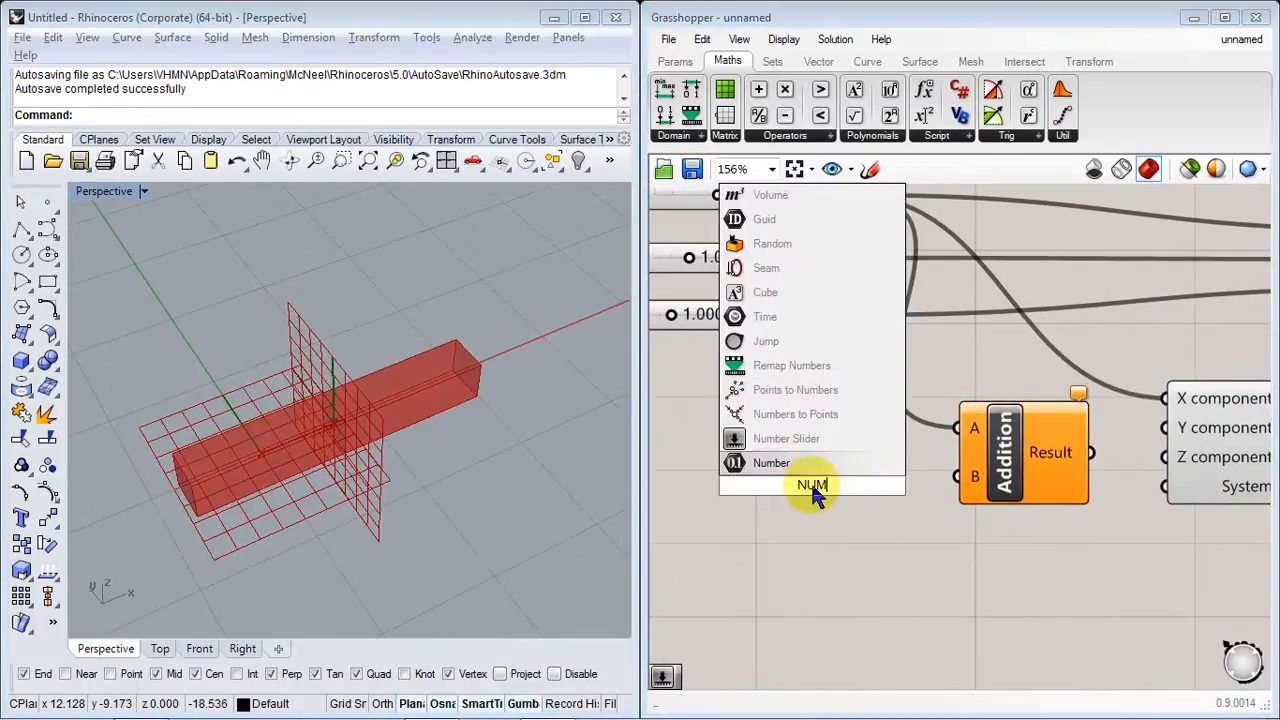
left_click(771, 463)
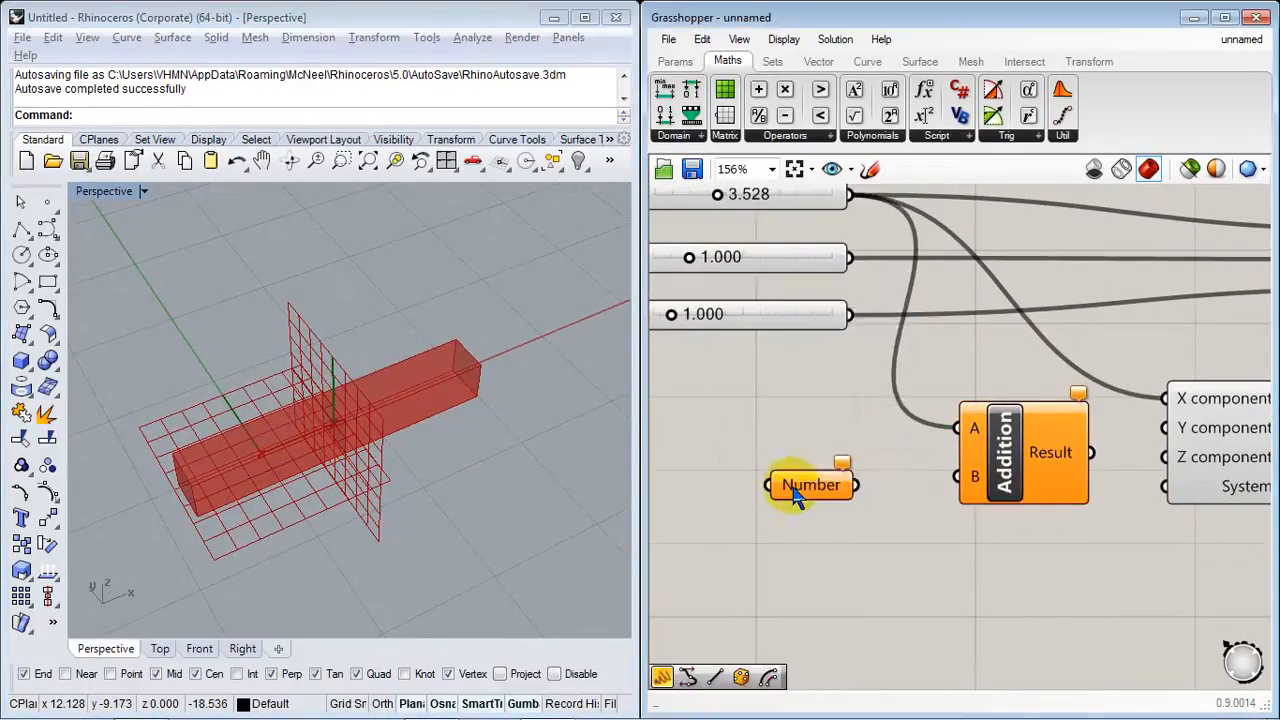
right_click(812, 487)
mouse_move(923, 557)
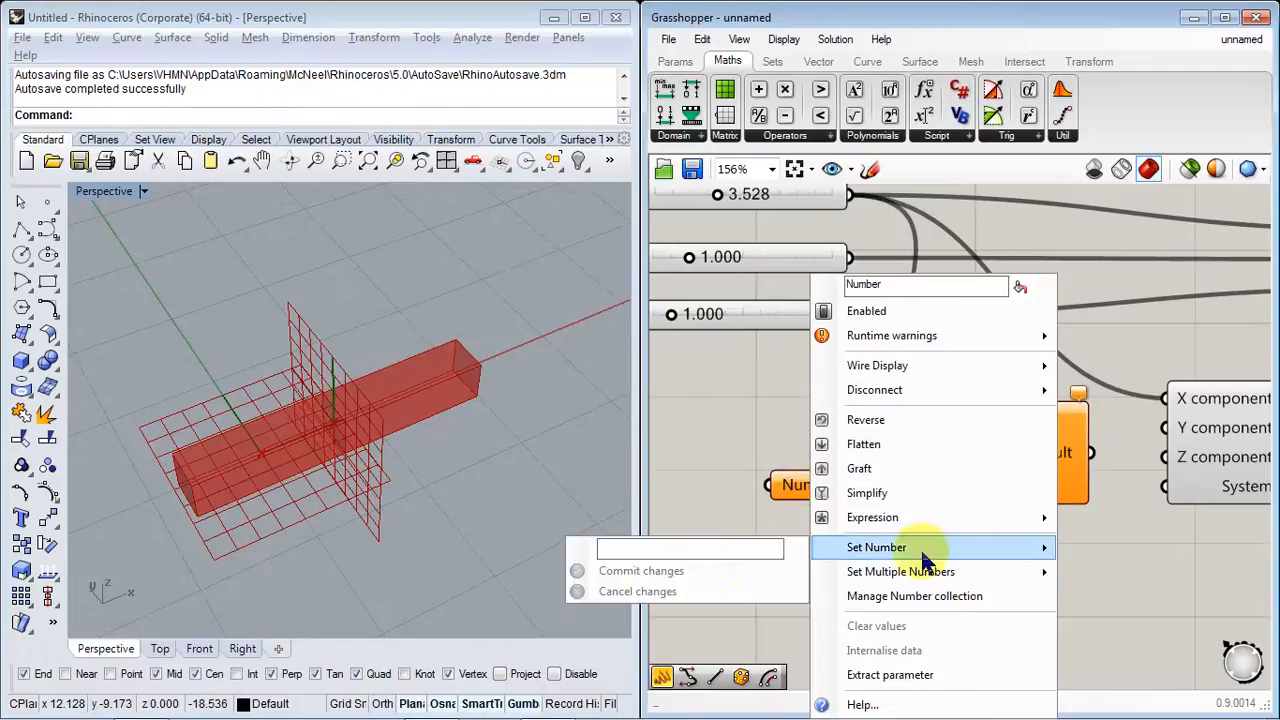
type("2")
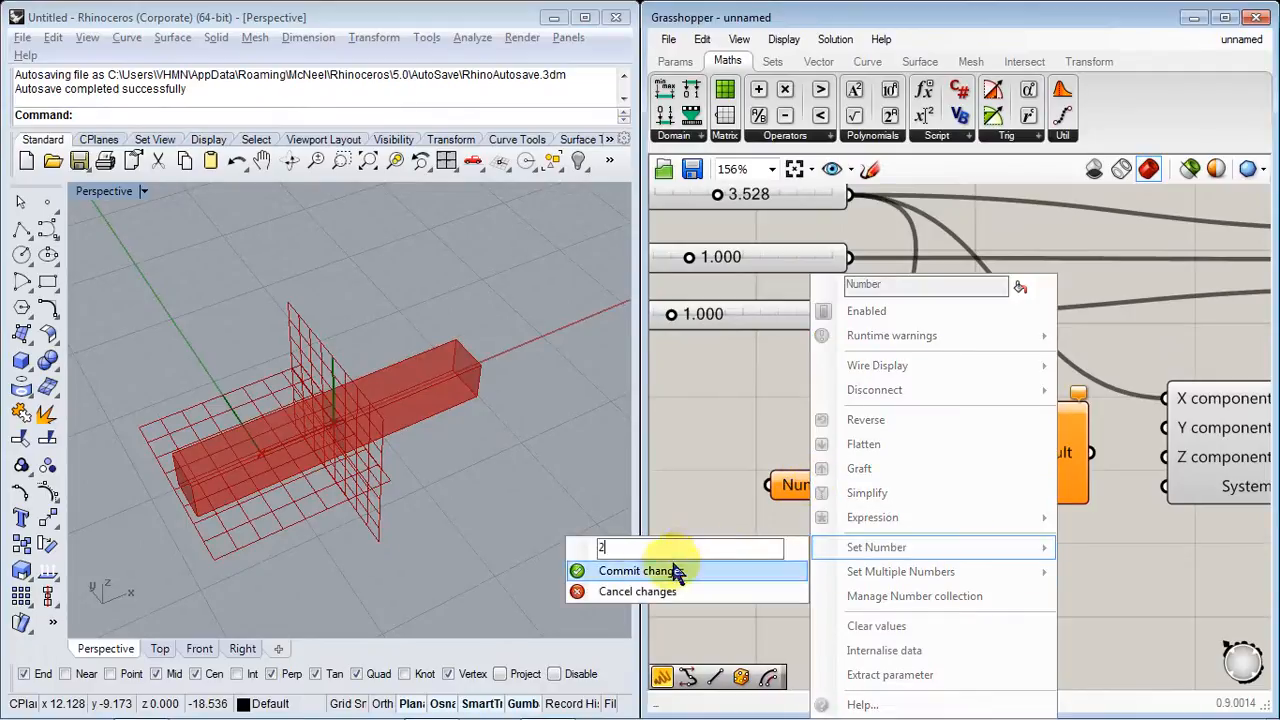
left_click(641, 571)
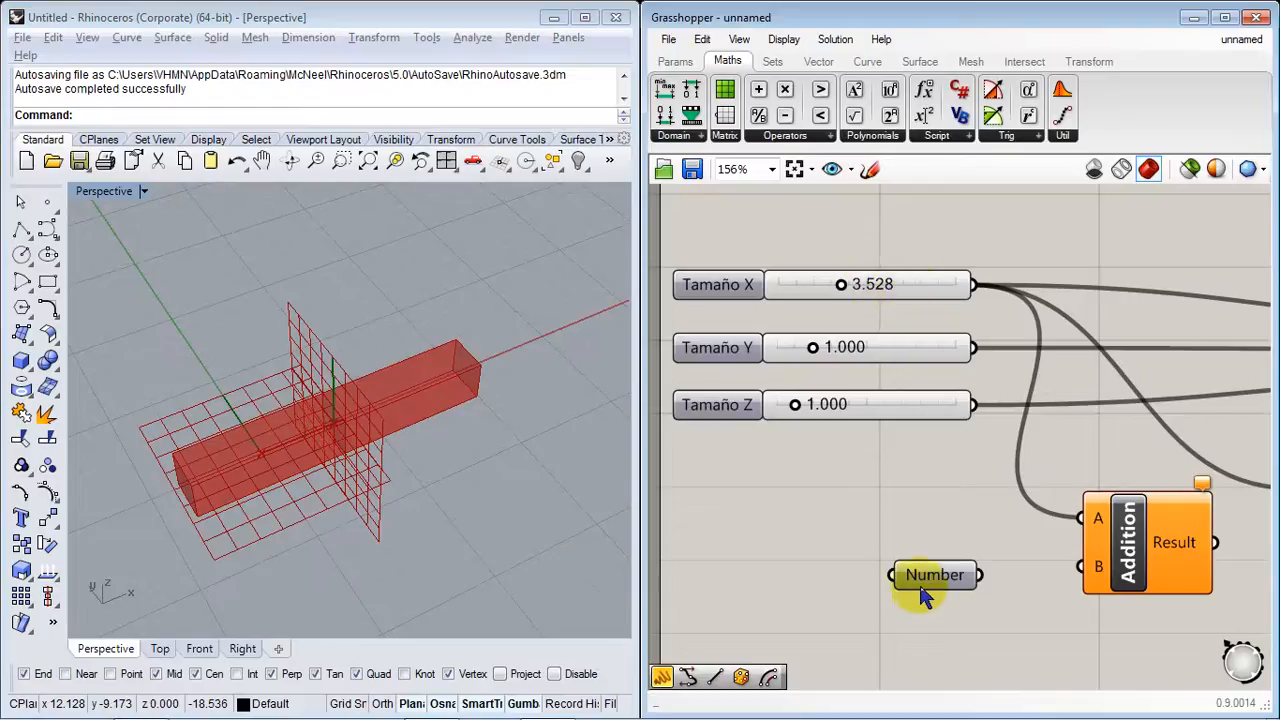
left_click_drag(978, 575, 1070, 578)
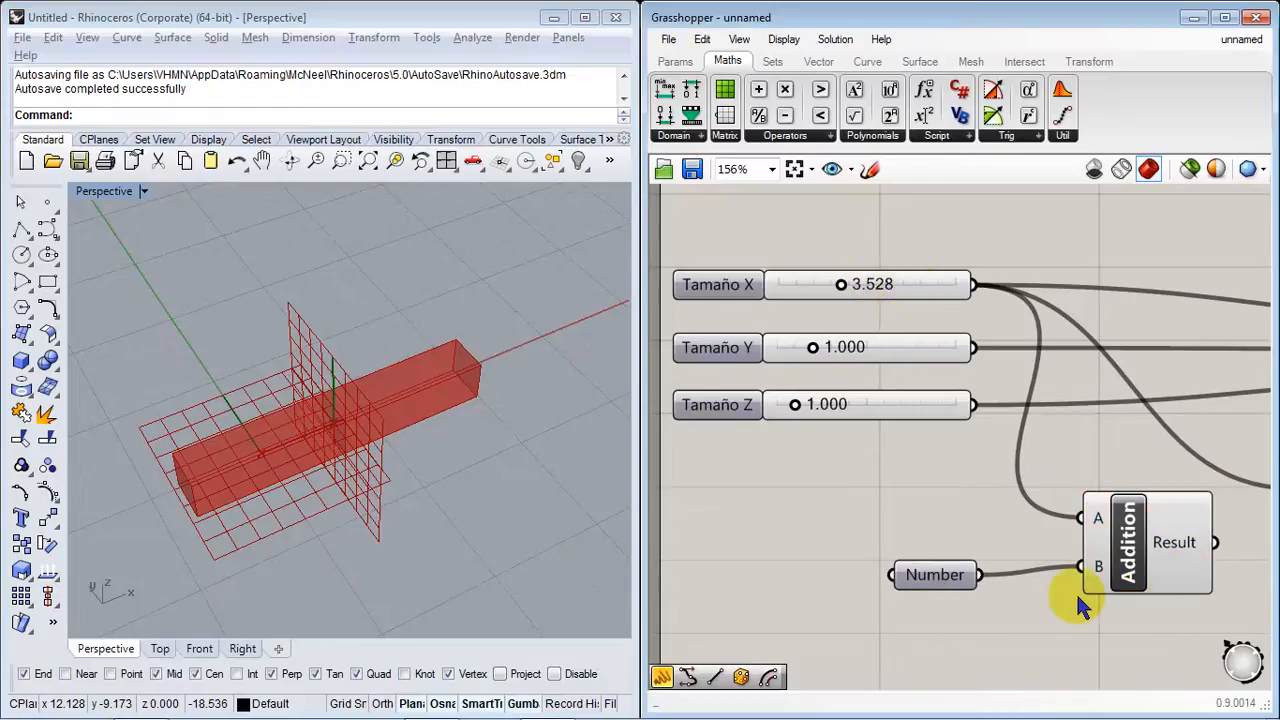
Step: Connect Addition's Result output to Point XYZ's X component input, replacing the direct Tamaño X connection
right_click_drag(1074, 591, 843, 600)
left_click_drag(908, 540, 979, 485)
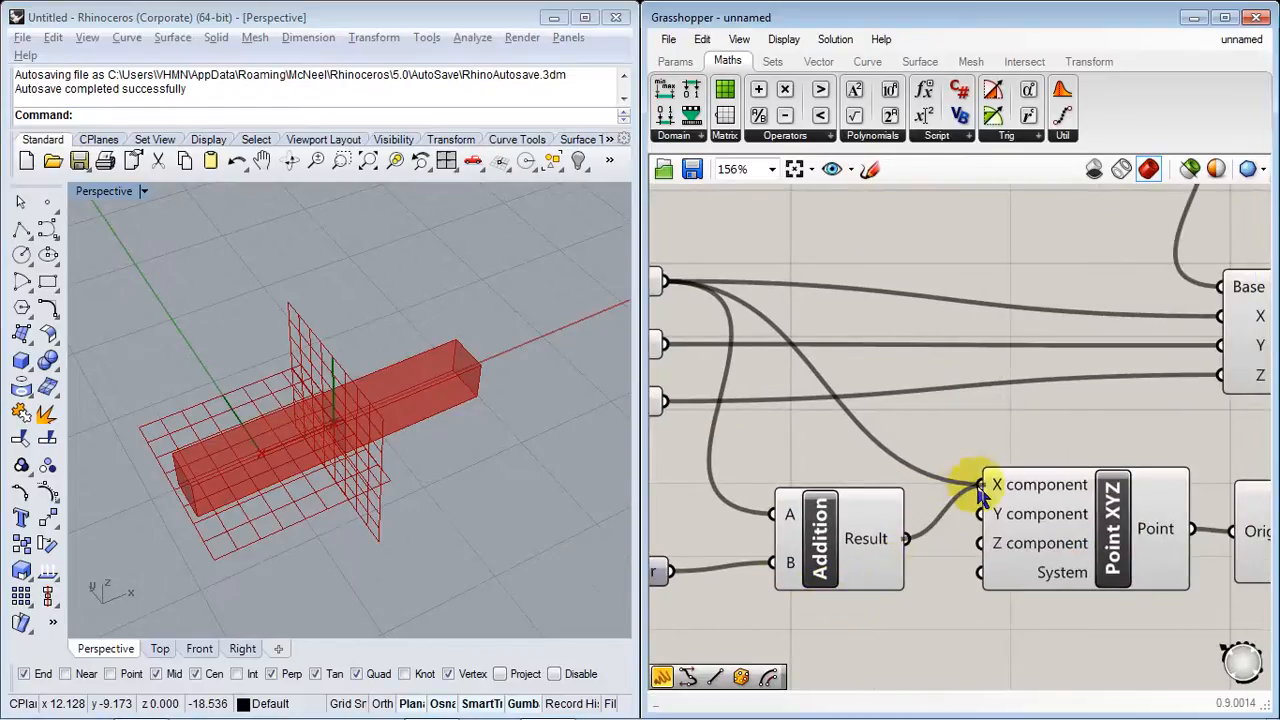
right_click_drag(755, 567, 912, 572)
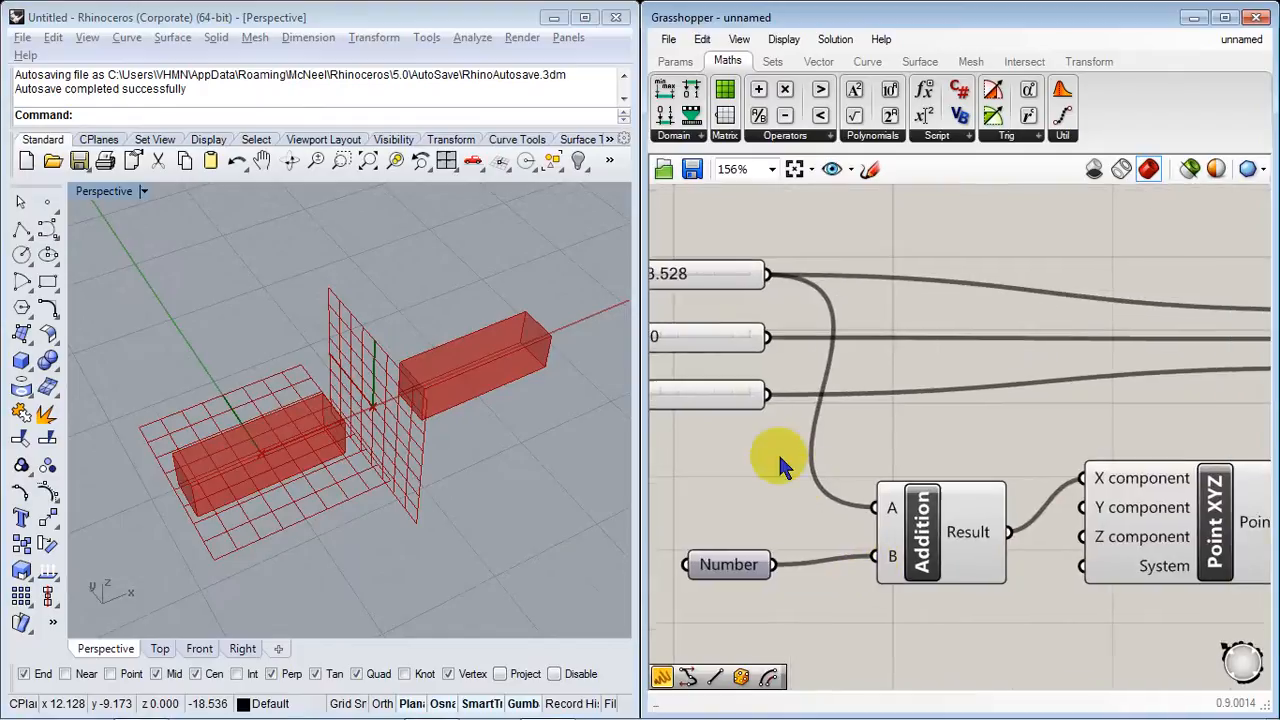
Step: Set the Tamaño X slider to 3.792 to test the offset between the box and its mirror plane
right_click_drag(777, 451, 968, 476)
mouse_move(822, 308)
left_mouse_down()
mouse_move(733, 303)
mouse_move(920, 297)
mouse_move(814, 297)
mouse_move(827, 300)
left_mouse_up()
right_click_drag(300, 470, 303, 432)
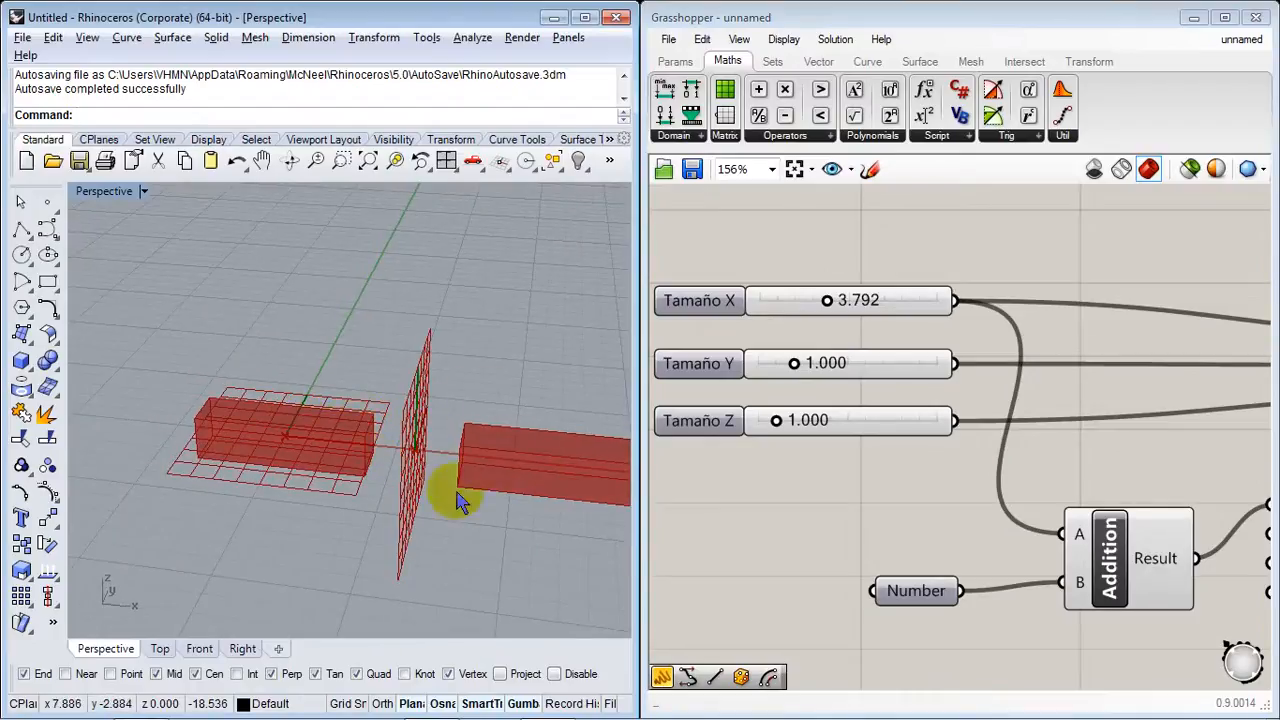
Step: Delete the Number parameter feeding Addition and add a Number Slider in its place below Tamaño Z
right_click_drag(919, 528, 926, 499)
key("Delete")
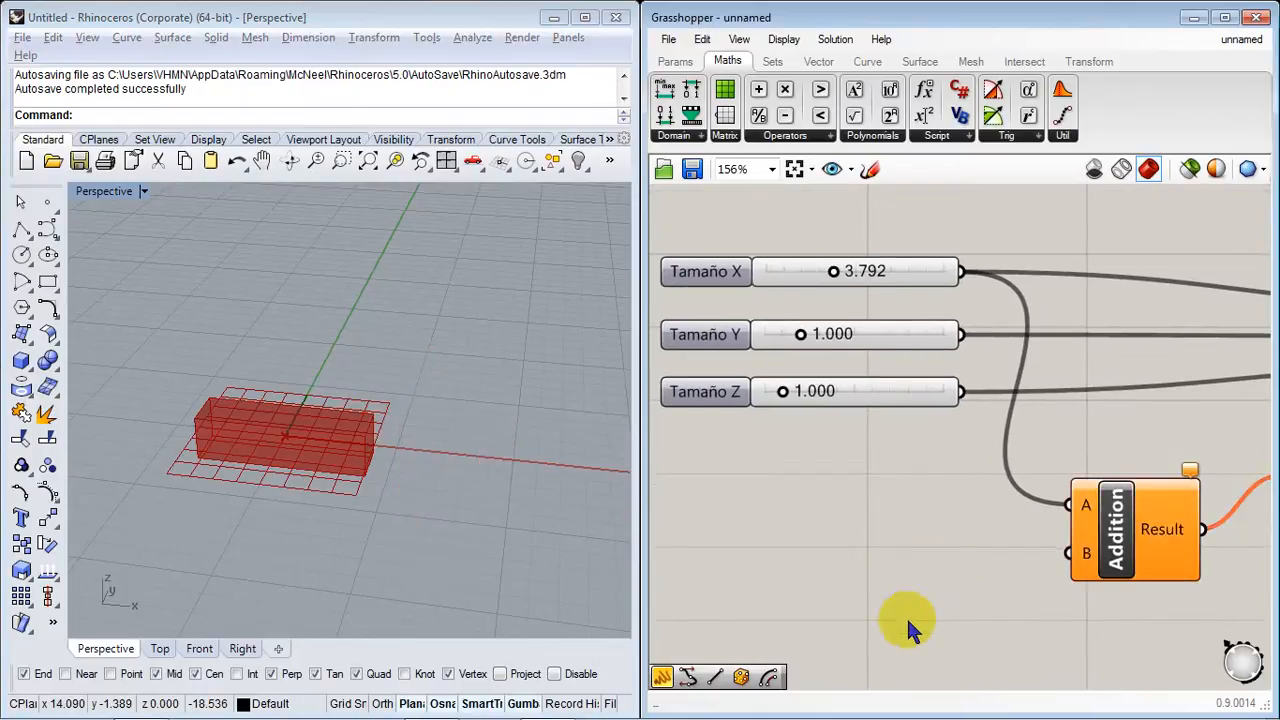
double_click(894, 577)
type("Sli")
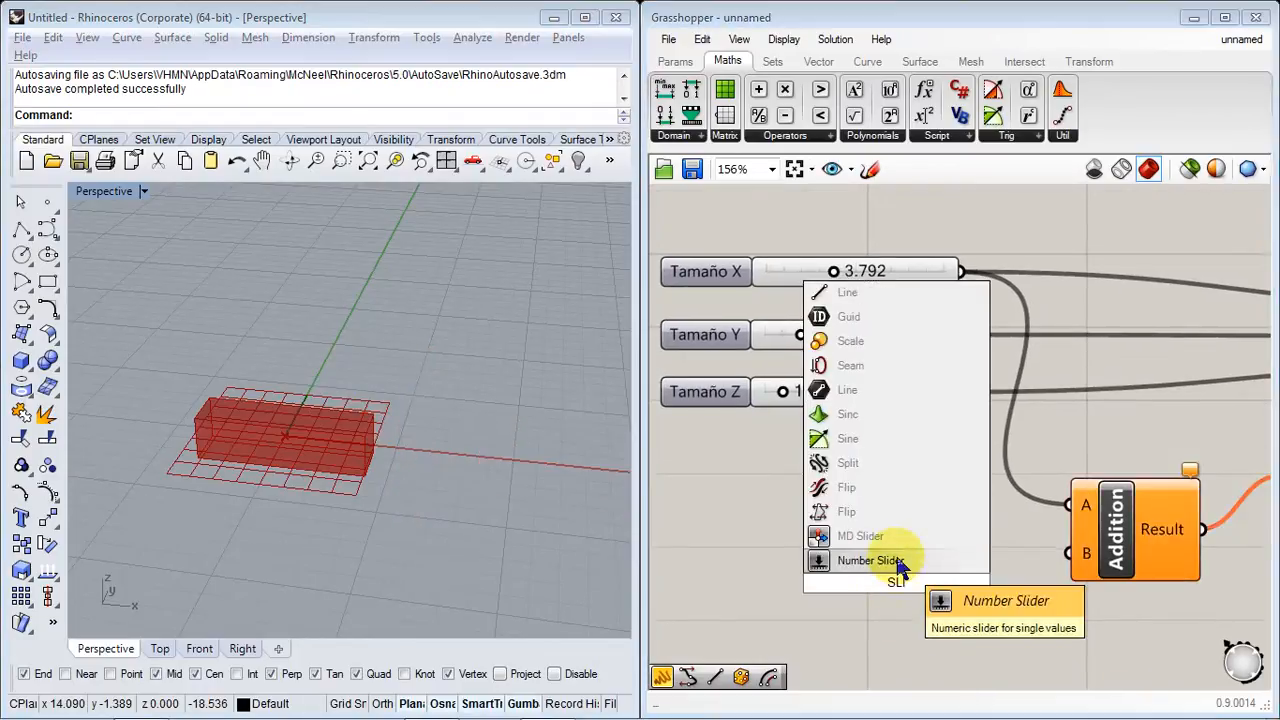
left_click(890, 561)
left_click_drag(838, 593, 767, 552)
Step: Name the new slider Origen simetria, set its maximum to 5, and connect it to Addition's B input
right_click(767, 548)
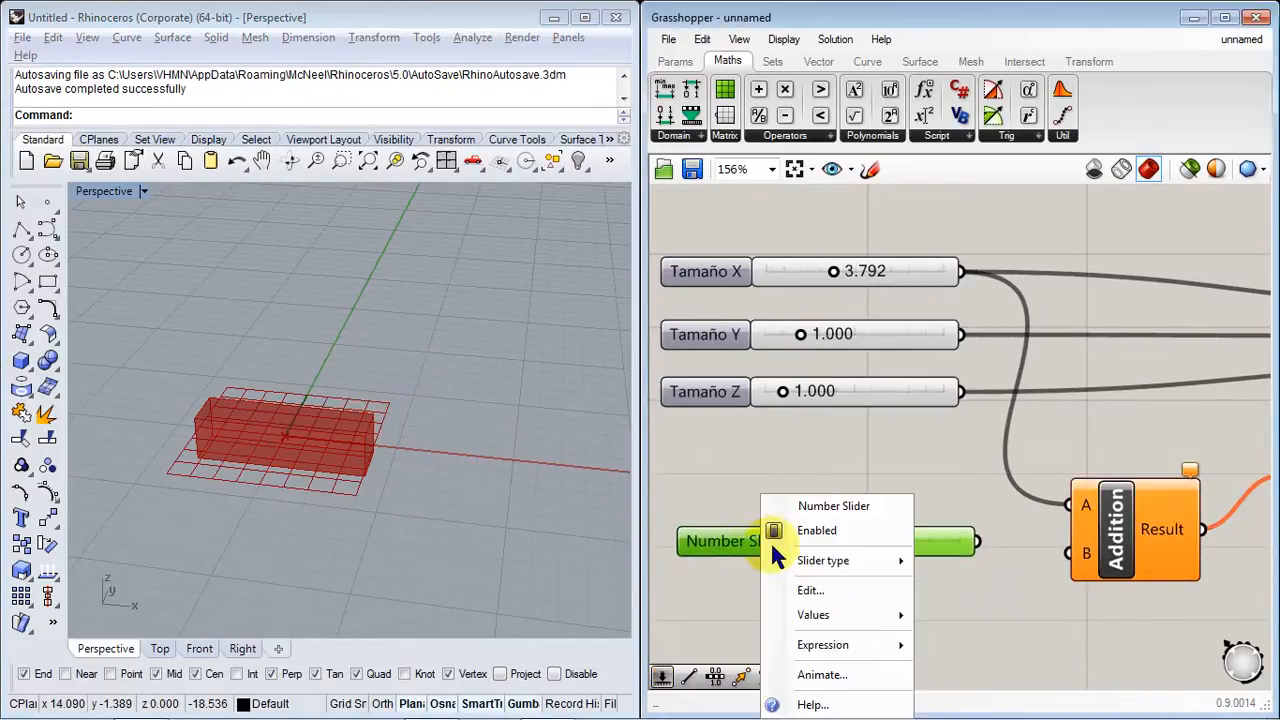
left_click(862, 590)
left_click(918, 376)
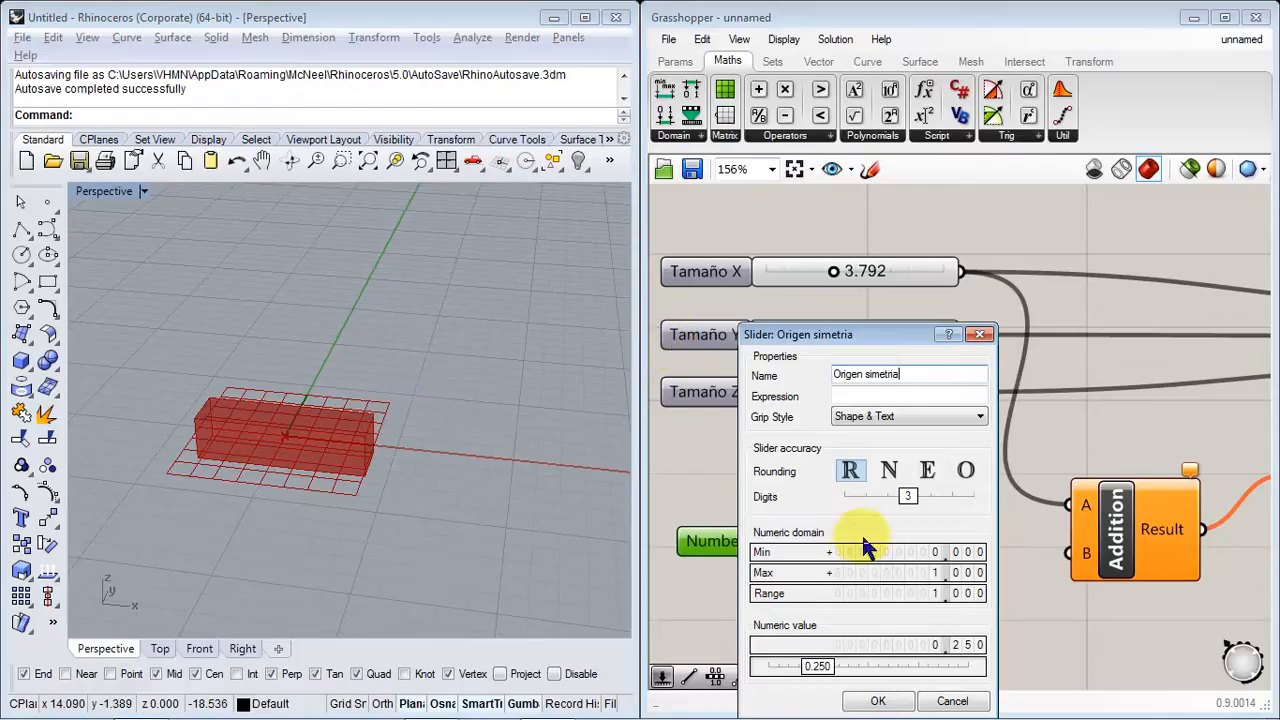
double_click(858, 578)
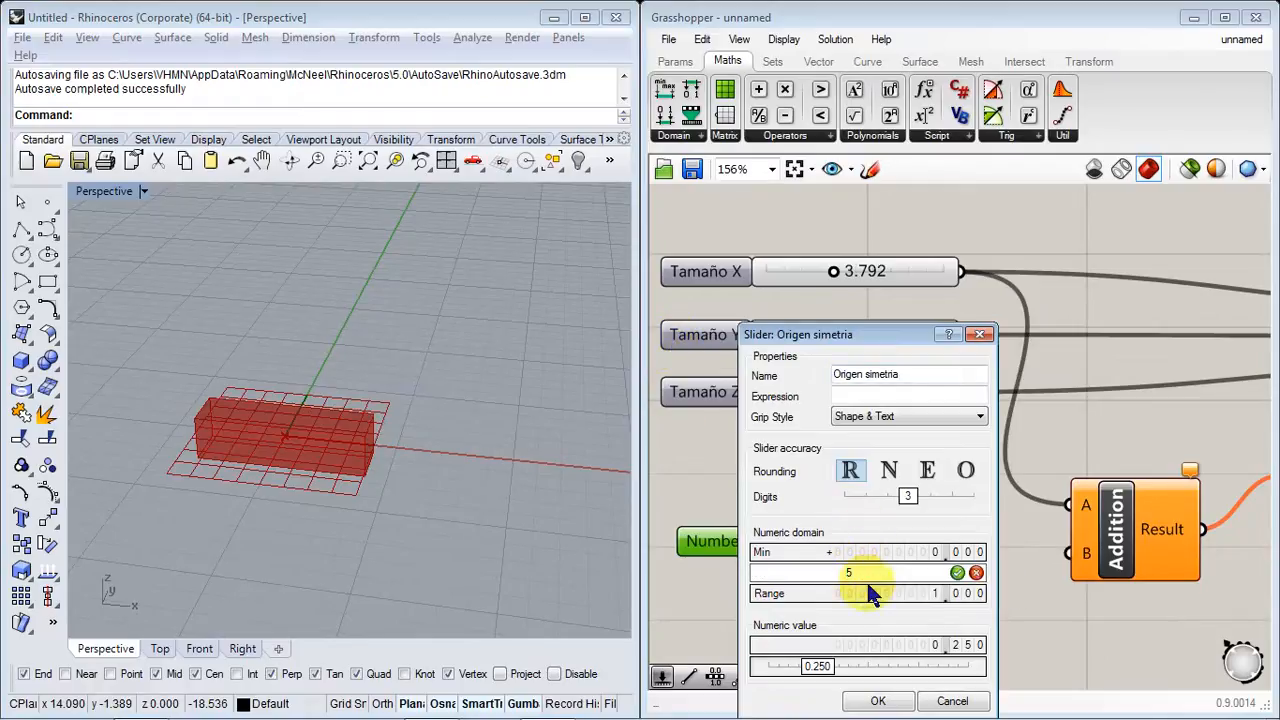
type("5")
left_click(957, 572)
left_click(878, 701)
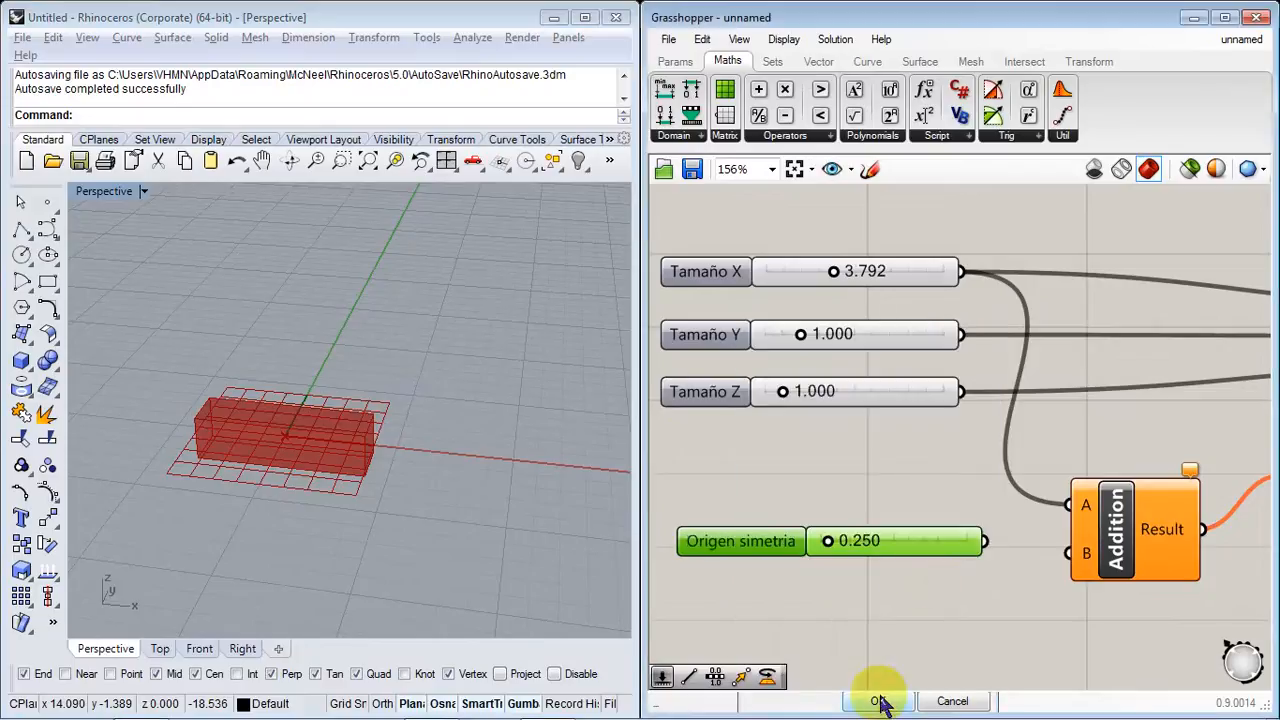
left_click_drag(1054, 566, 1070, 564)
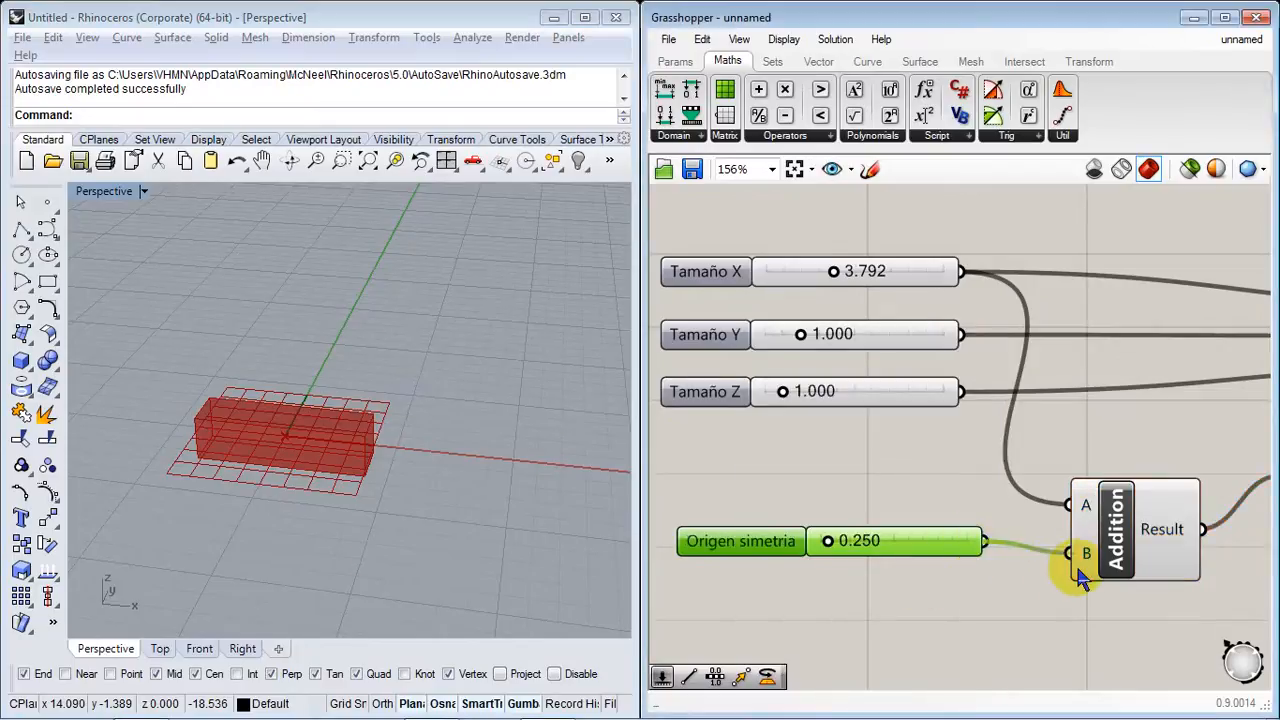
Step: Test the mirror plane offset by setting Origen simetria to 0.000, and set it to 5.000 to separate the boxes
right_click_drag(340, 408, 423, 506)
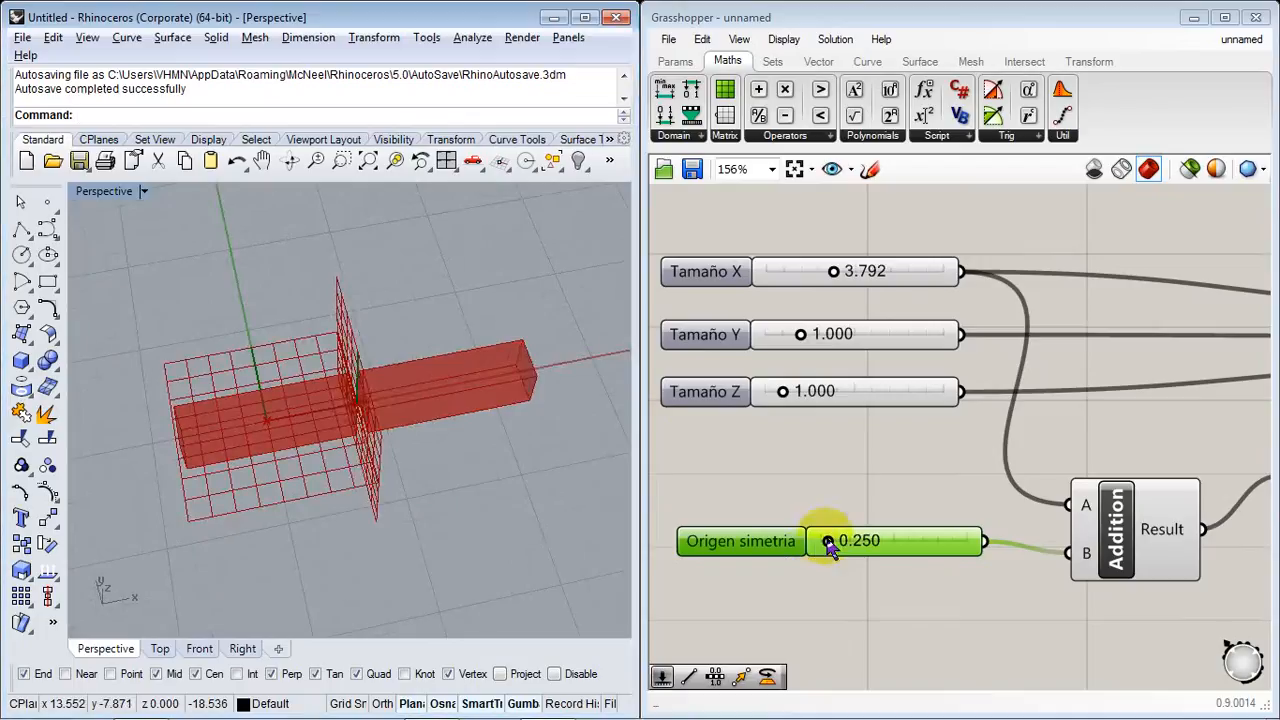
left_click_drag(829, 541, 760, 545)
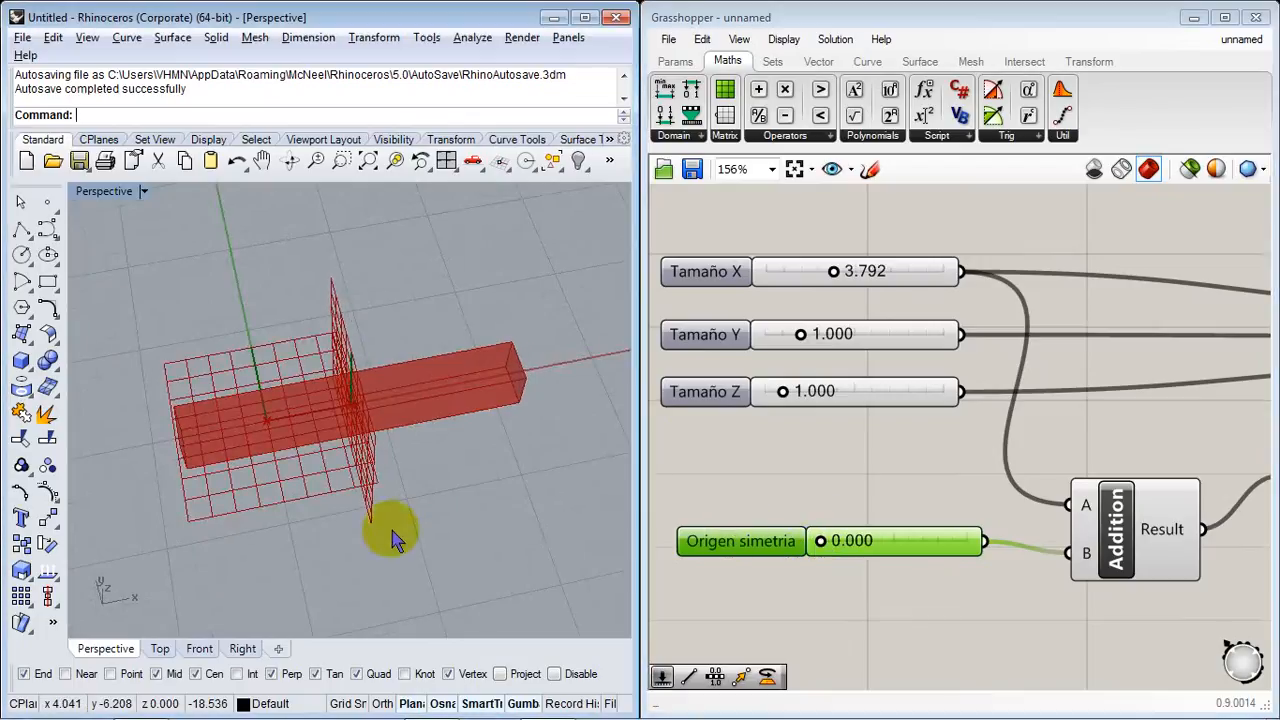
right_click_drag(386, 529, 340, 375)
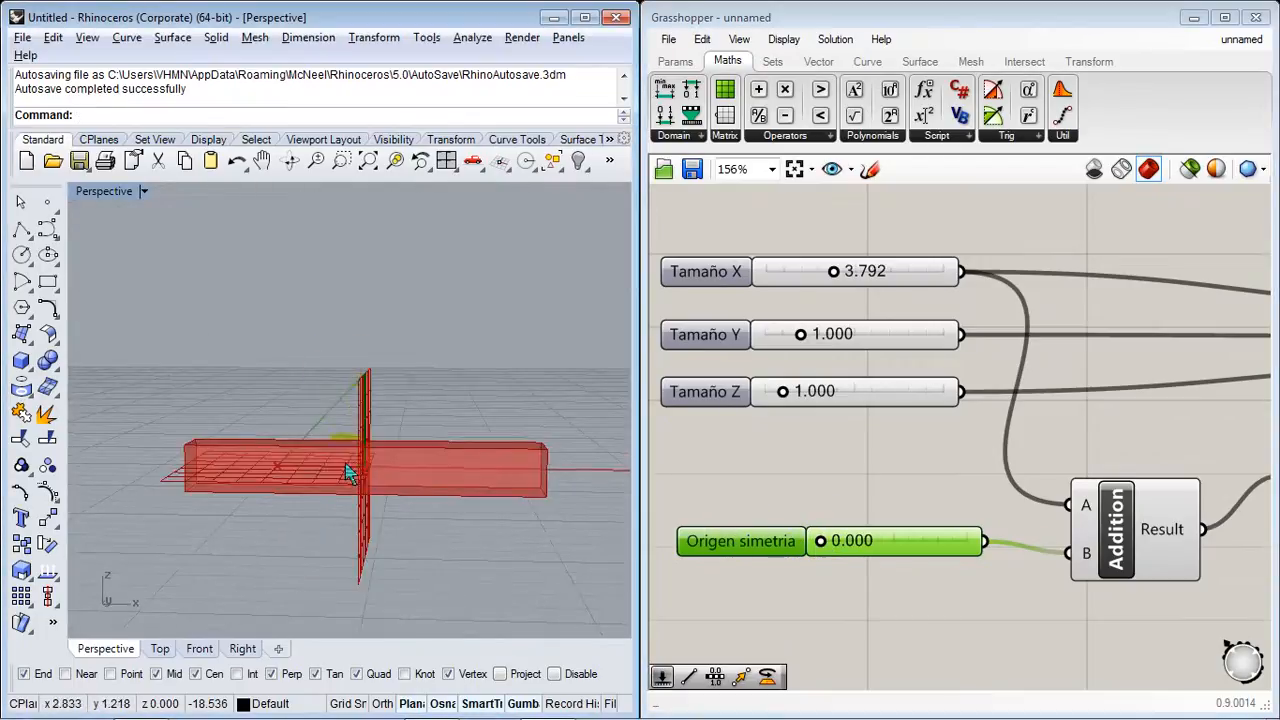
right_click_drag(347, 473, 443, 549)
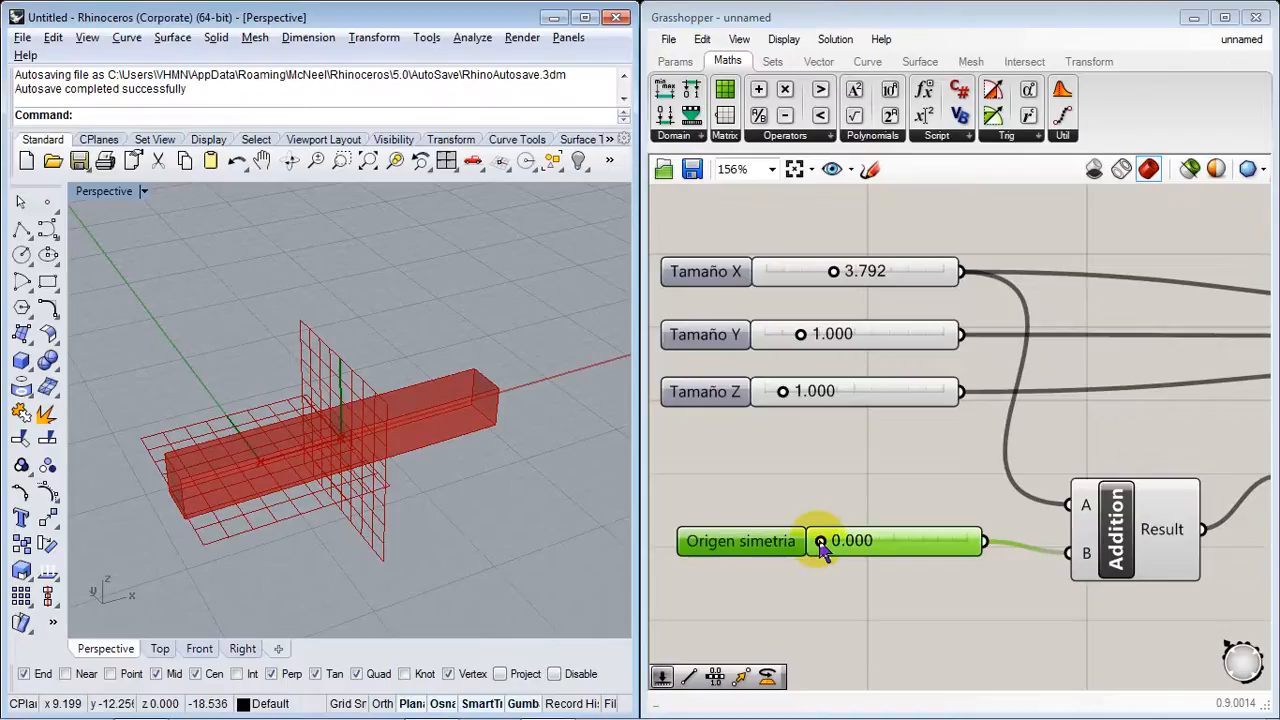
left_click_drag(820, 550, 958, 512)
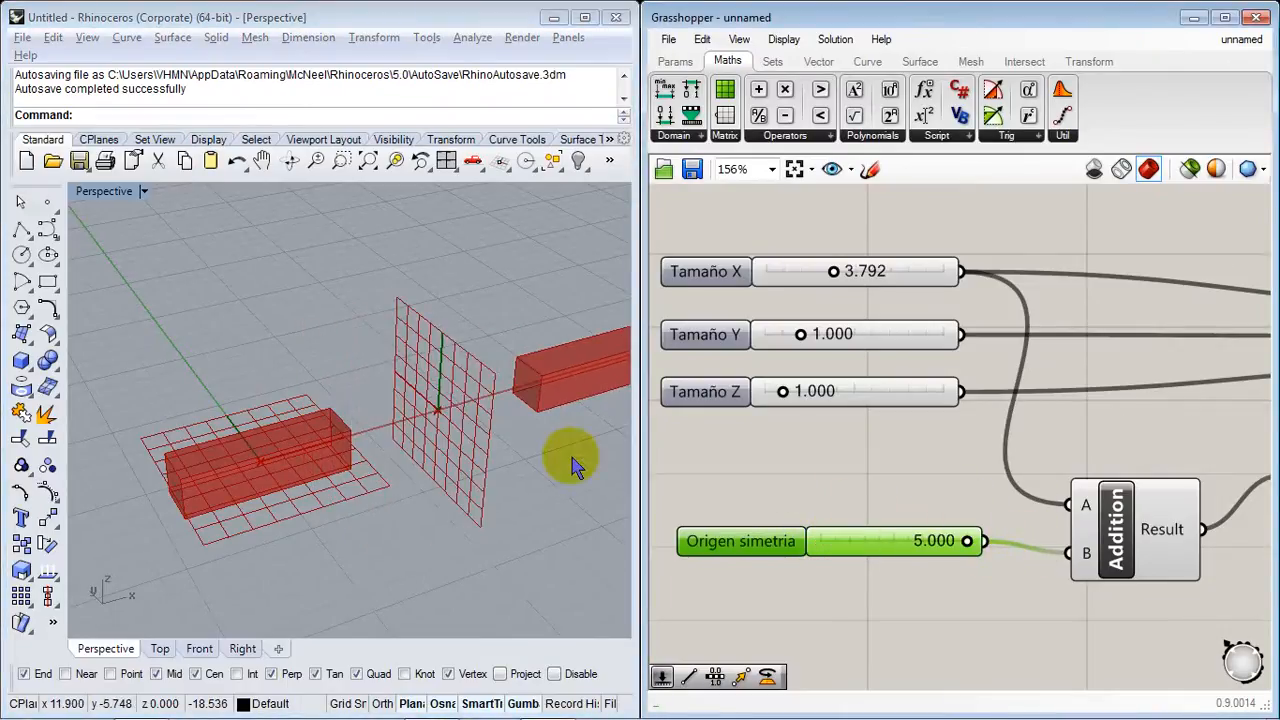
right_click_drag(573, 465, 483, 497)
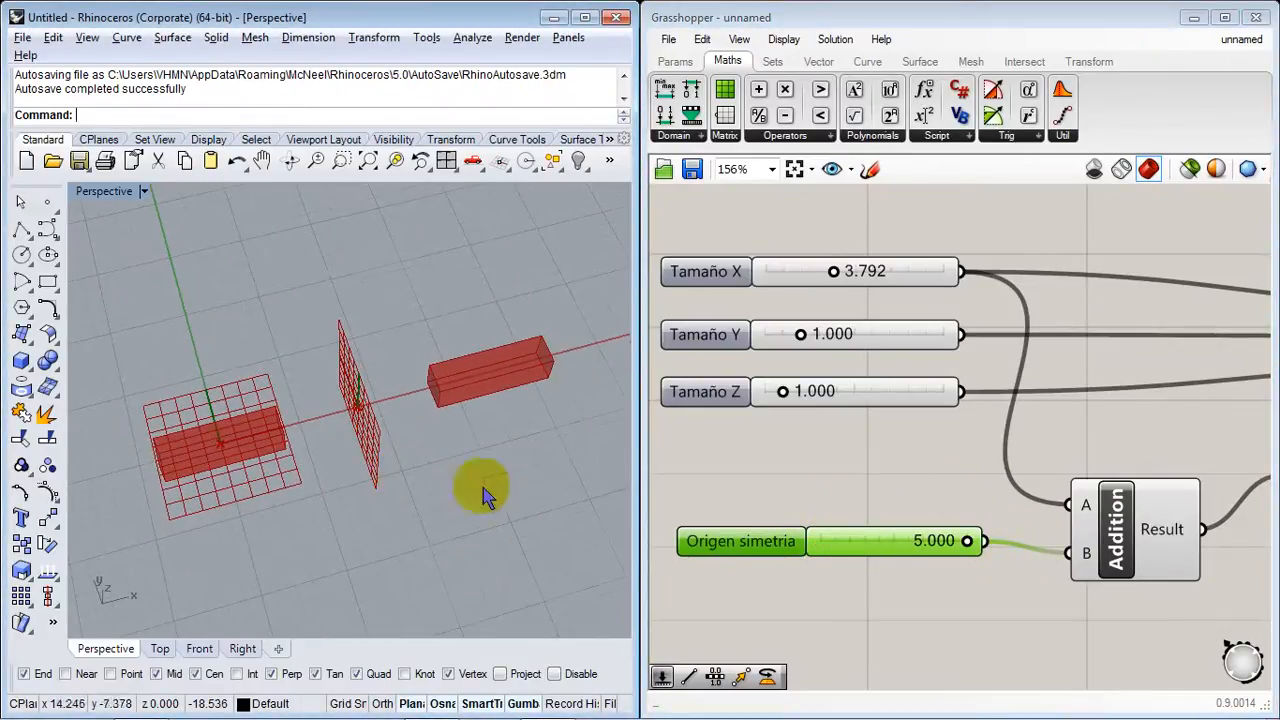
Step: Move Mirror farther away from YZ Plane and shift Center Box upward to free space on the canvas
scroll(914, 480, "down", 3)
scroll(1234, 514, "up", 2)
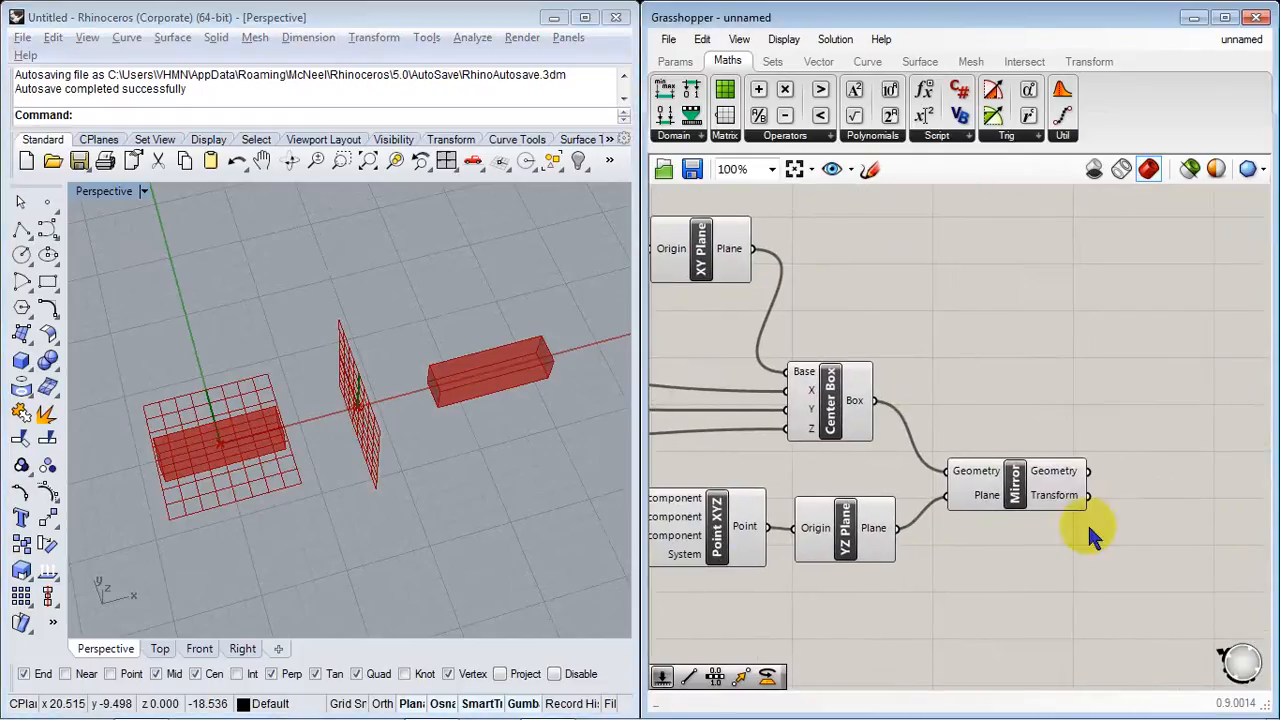
left_click_drag(1020, 505, 1180, 540)
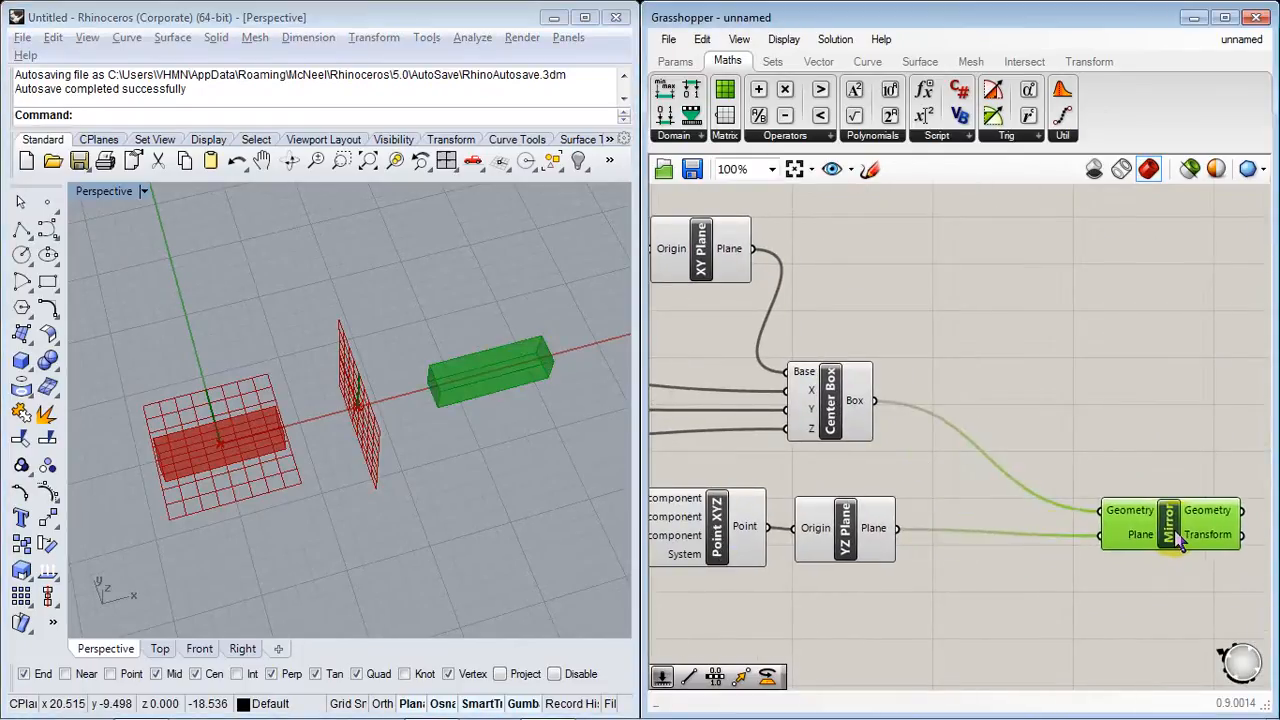
left_click_drag(826, 415, 864, 342)
right_click_drag(951, 434, 893, 462)
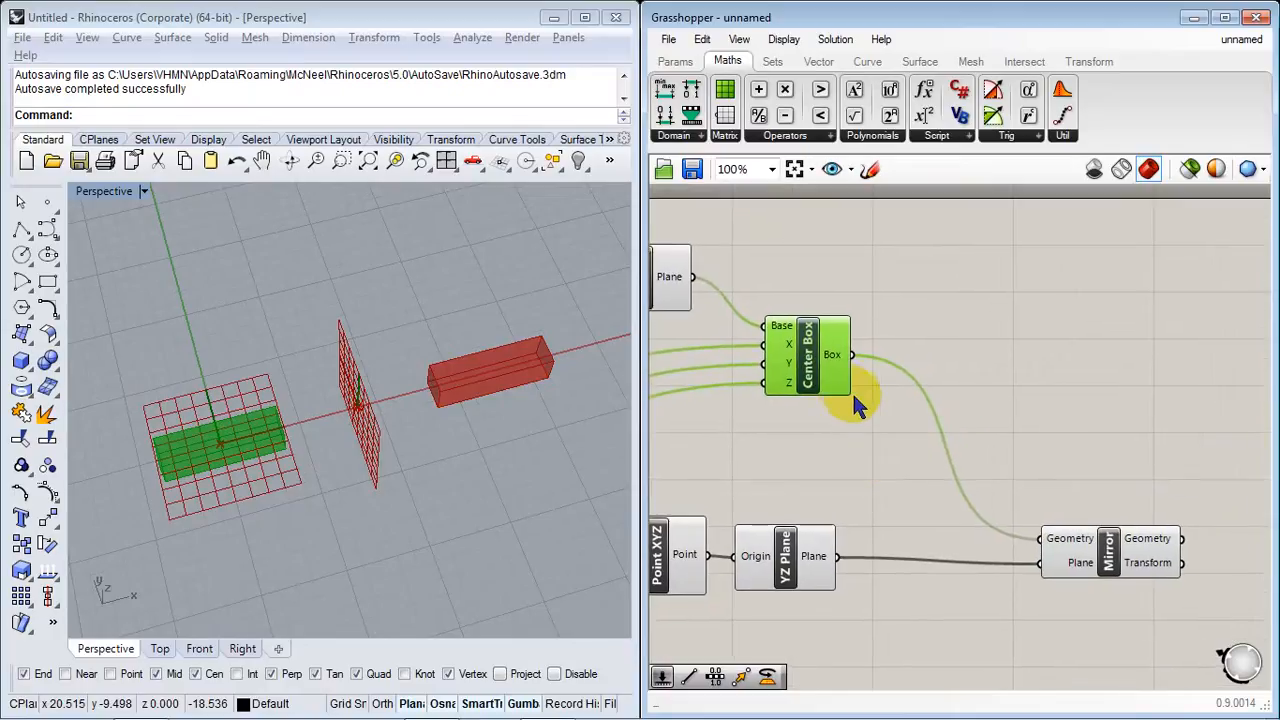
Step: Add a Rotate component to the right of Center Box and connect the Box output to its Geometry input
right_click_drag(734, 431, 700, 420)
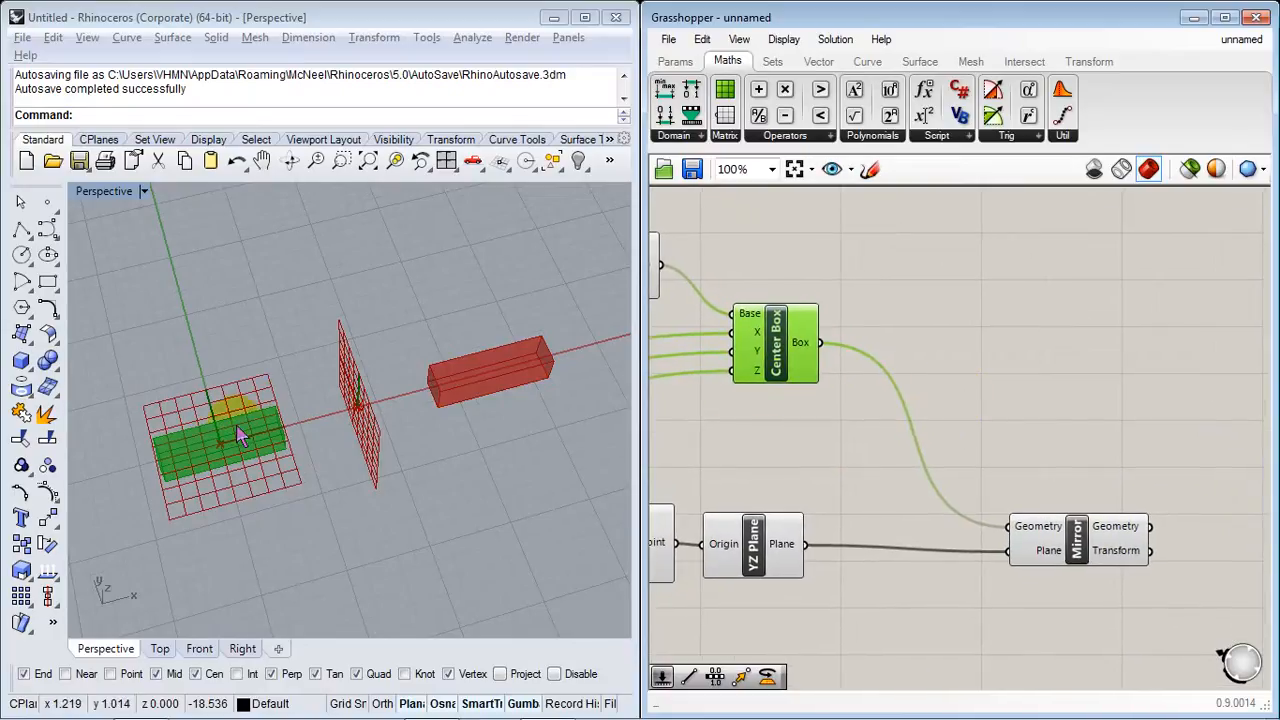
double_click(966, 390)
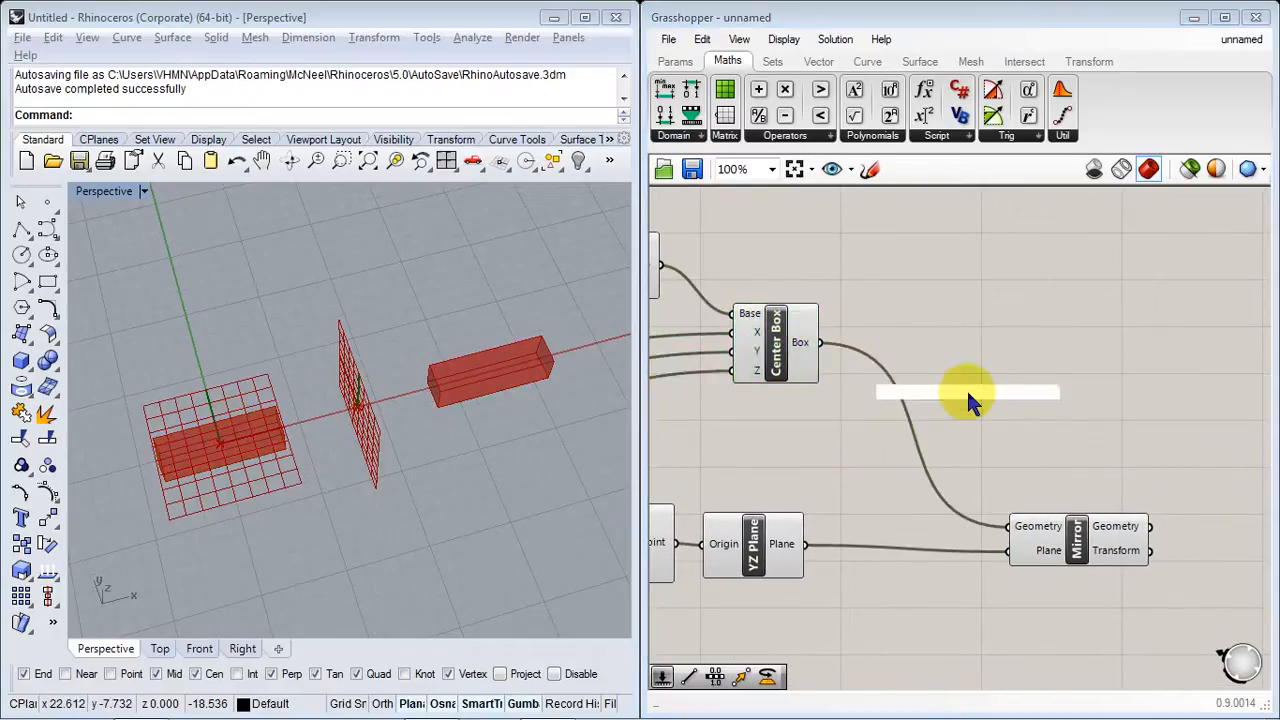
type("rota")
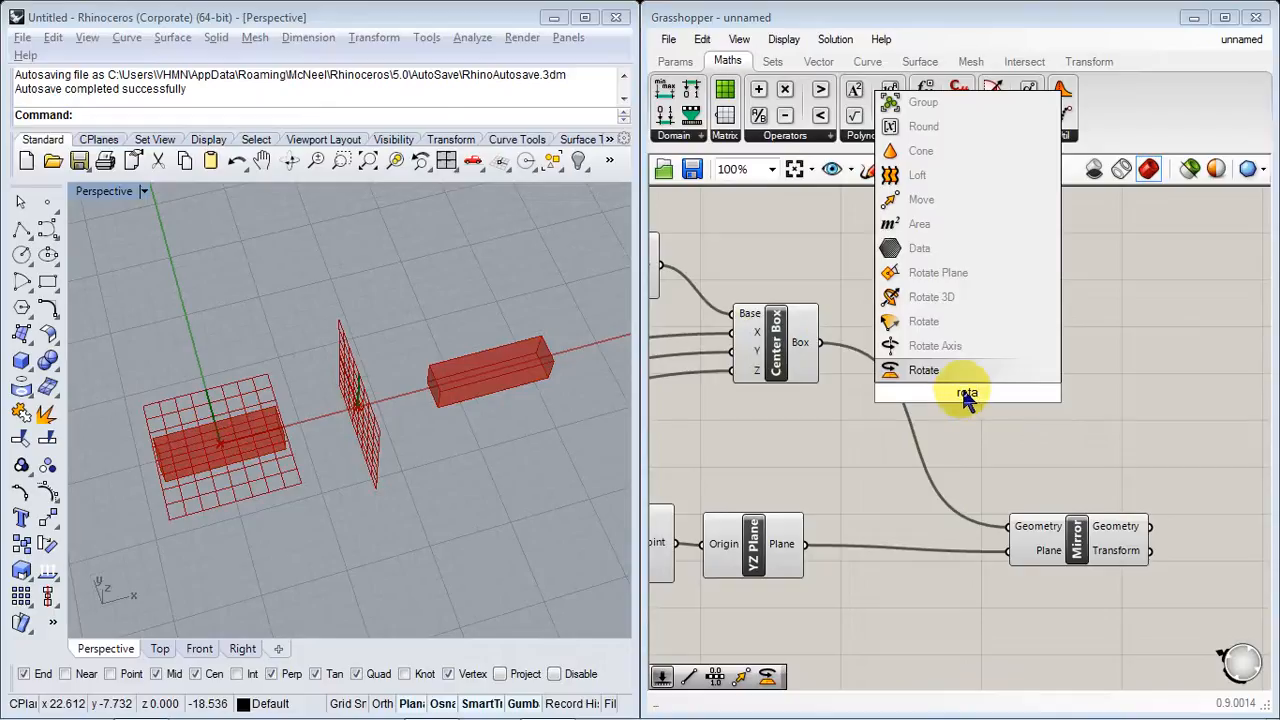
left_click(930, 370)
left_click_drag(963, 420, 985, 387)
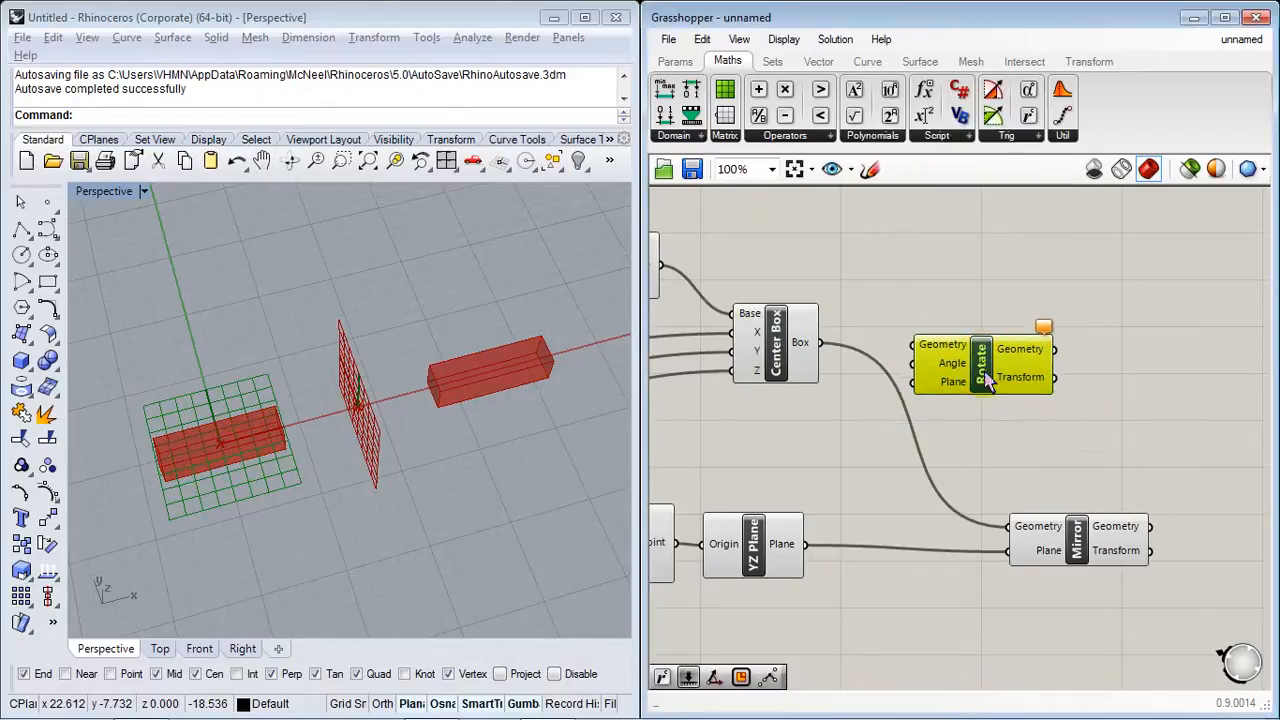
left_click_drag(821, 347, 958, 410)
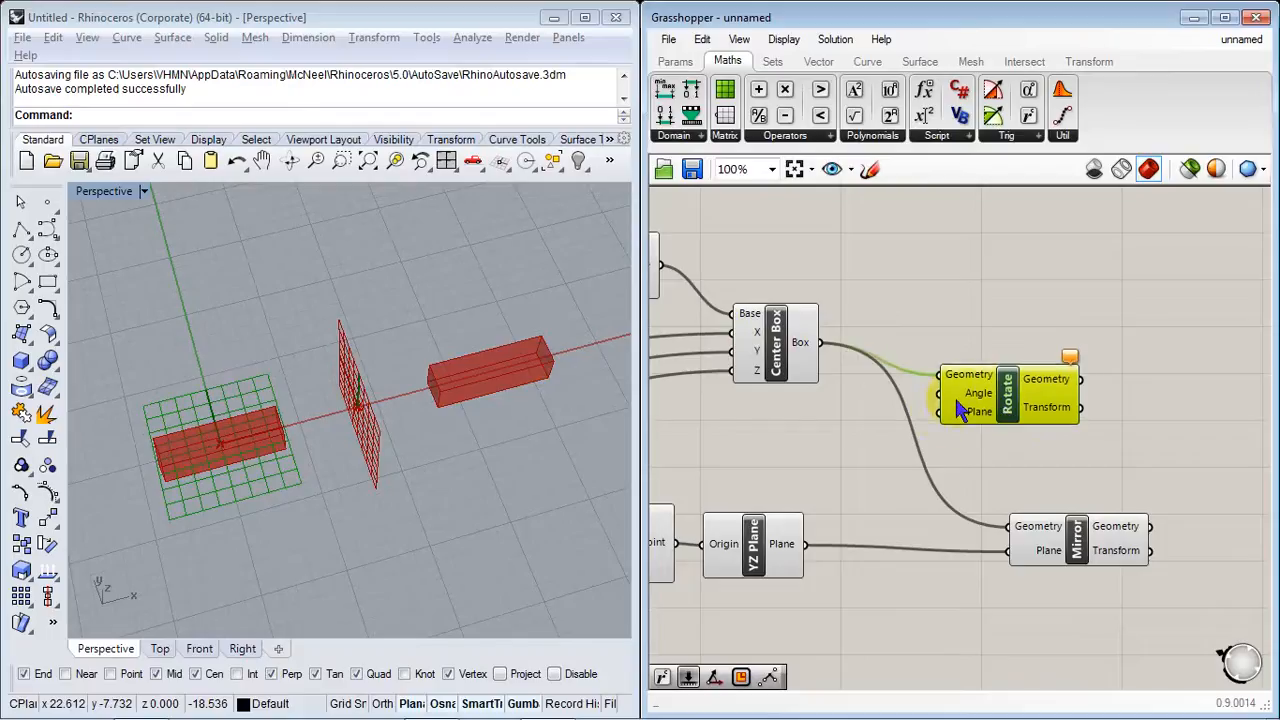
Step: Add a Radians component below Center Box and connect its Radians output to Rotate's Angle input
double_click(870, 440)
type("radians")
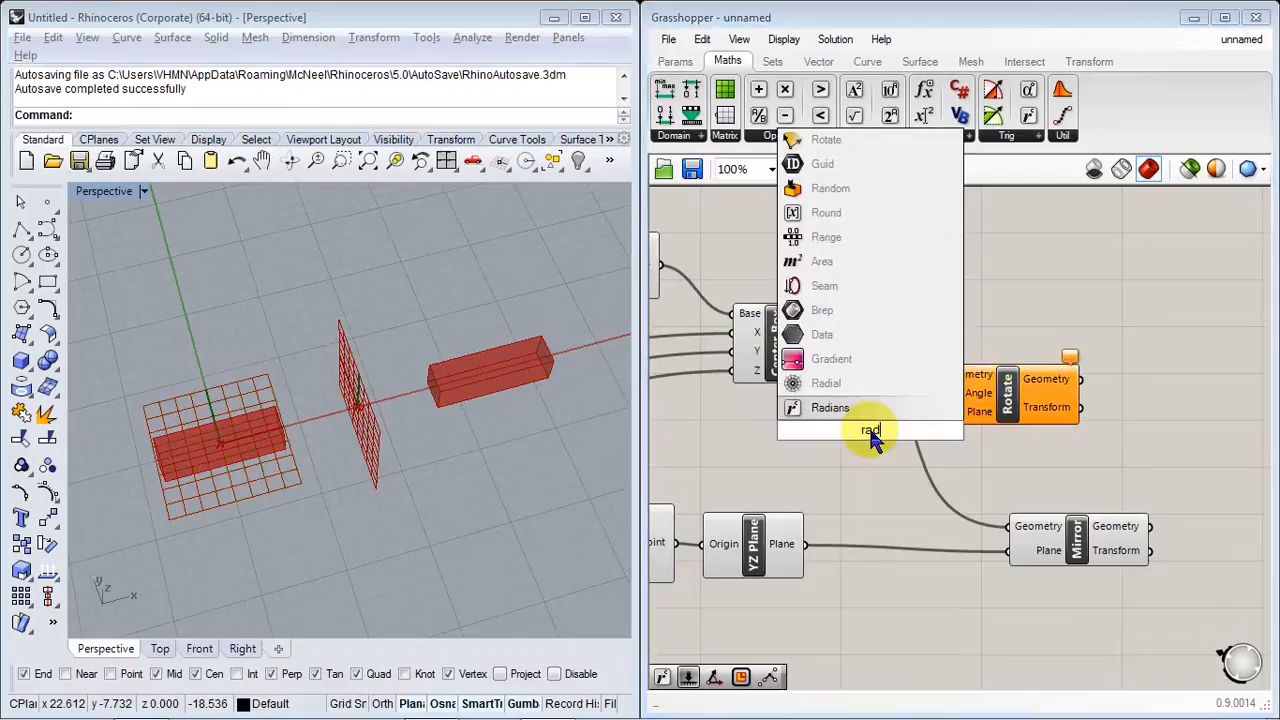
left_click(846, 409)
left_click_drag(865, 450, 793, 465)
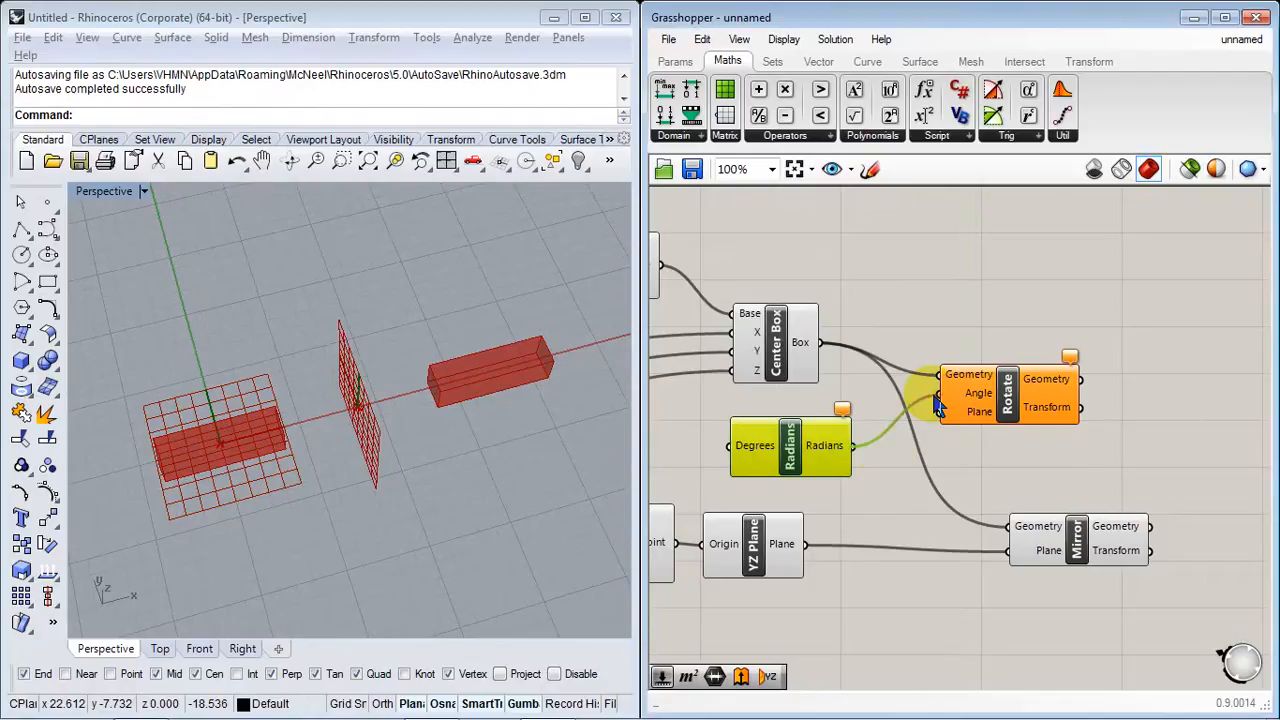
Step: Add a Number Slider to the left of the Radians component, just above the lower Point XYZ
right_click_drag(937, 403, 871, 429)
double_click(867, 437)
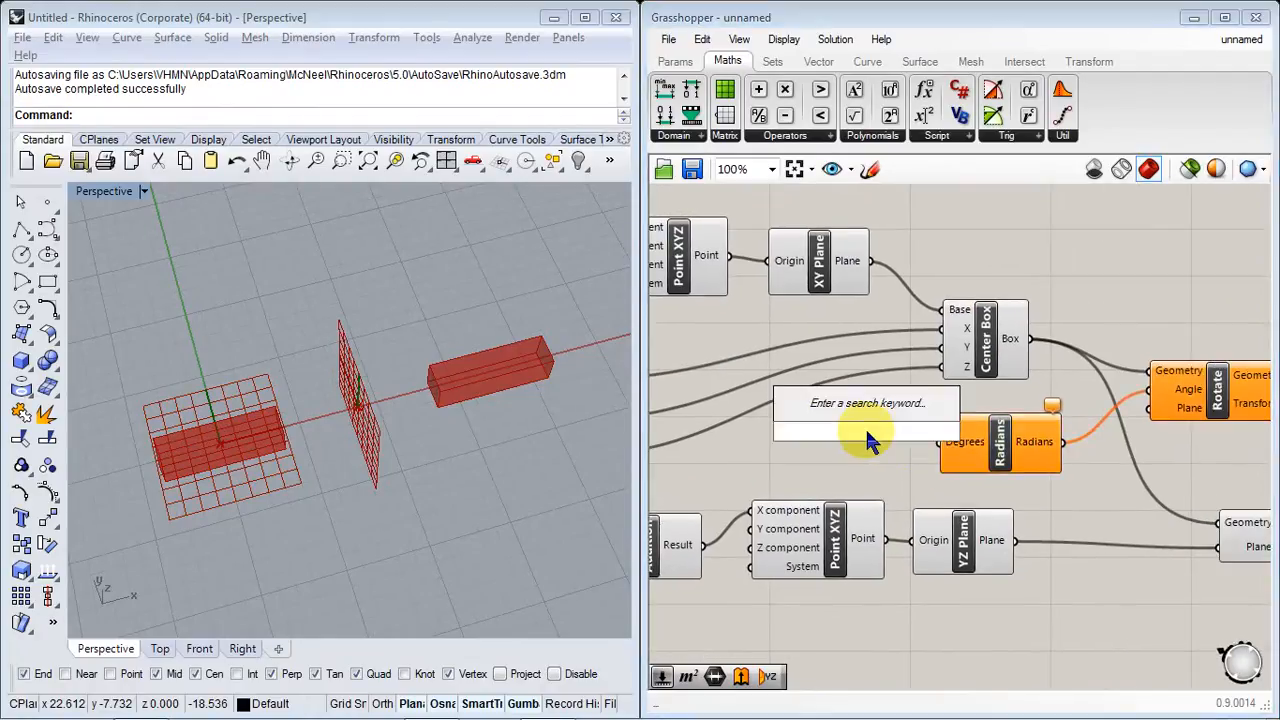
type("slider")
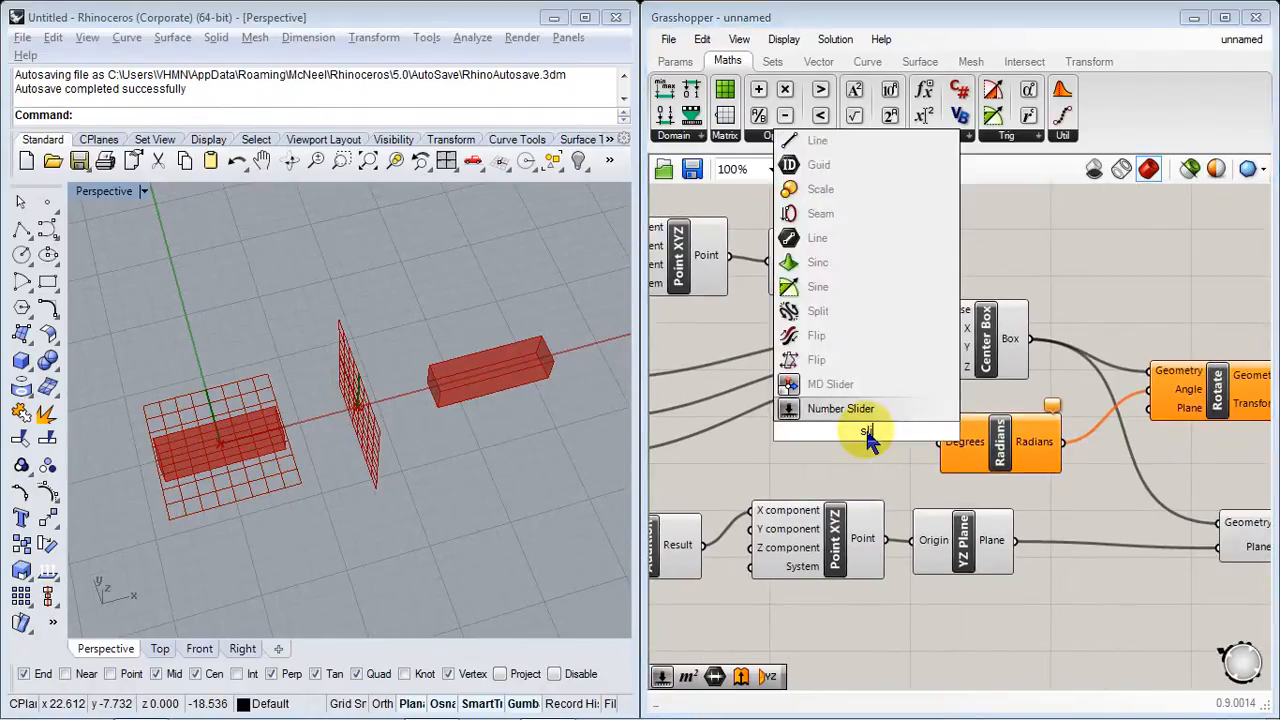
left_click(870, 412)
left_click_drag(815, 443, 709, 469)
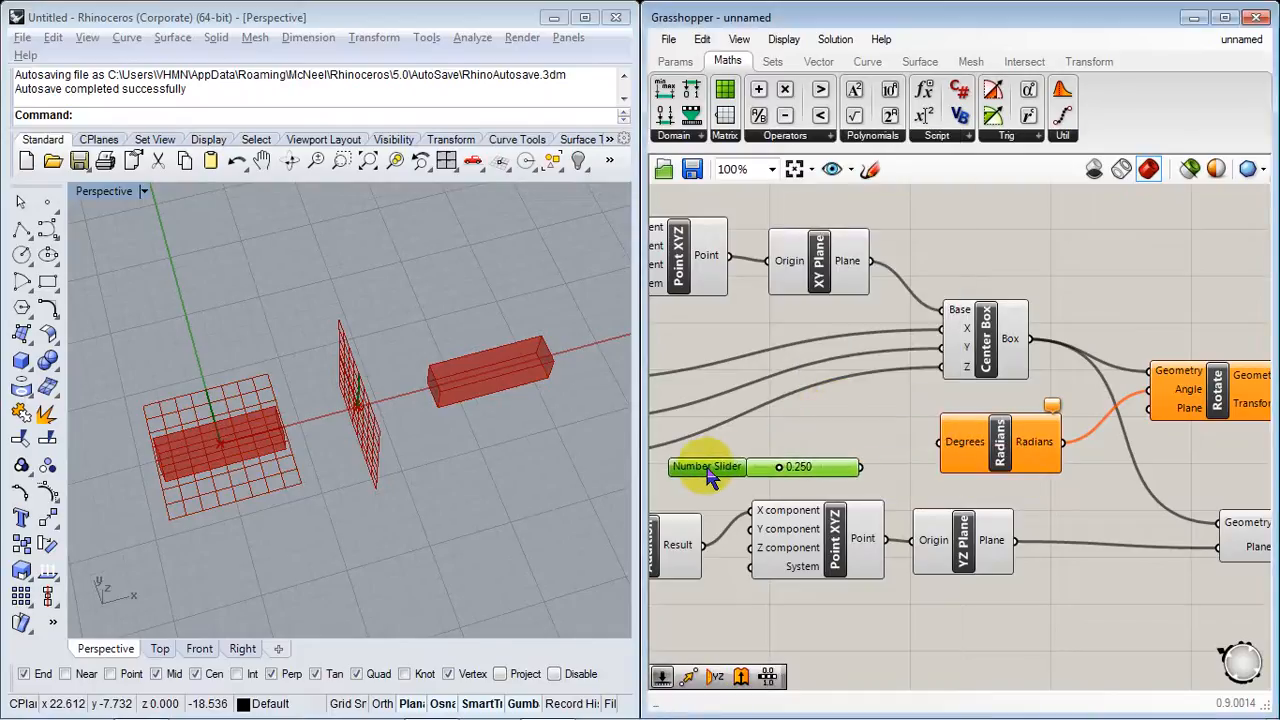
Step: Name the new slider Grados and set its maximum to 360
right_click(709, 469)
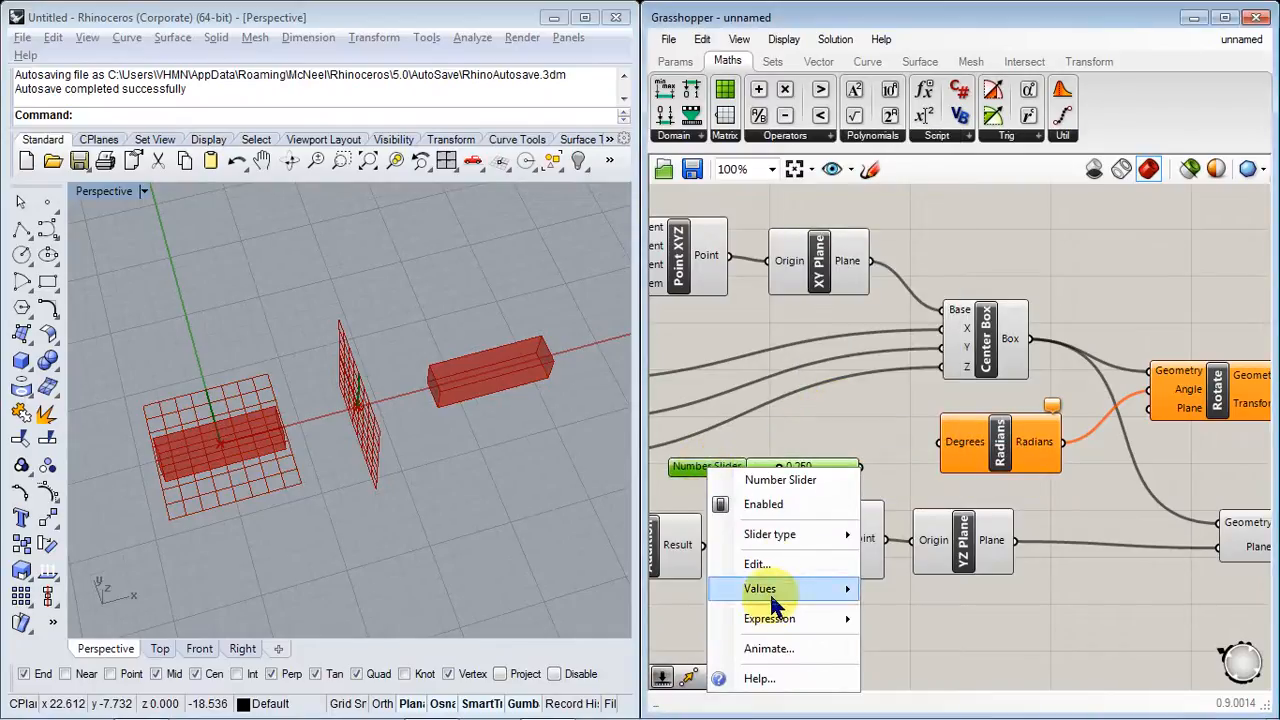
left_click(757, 566)
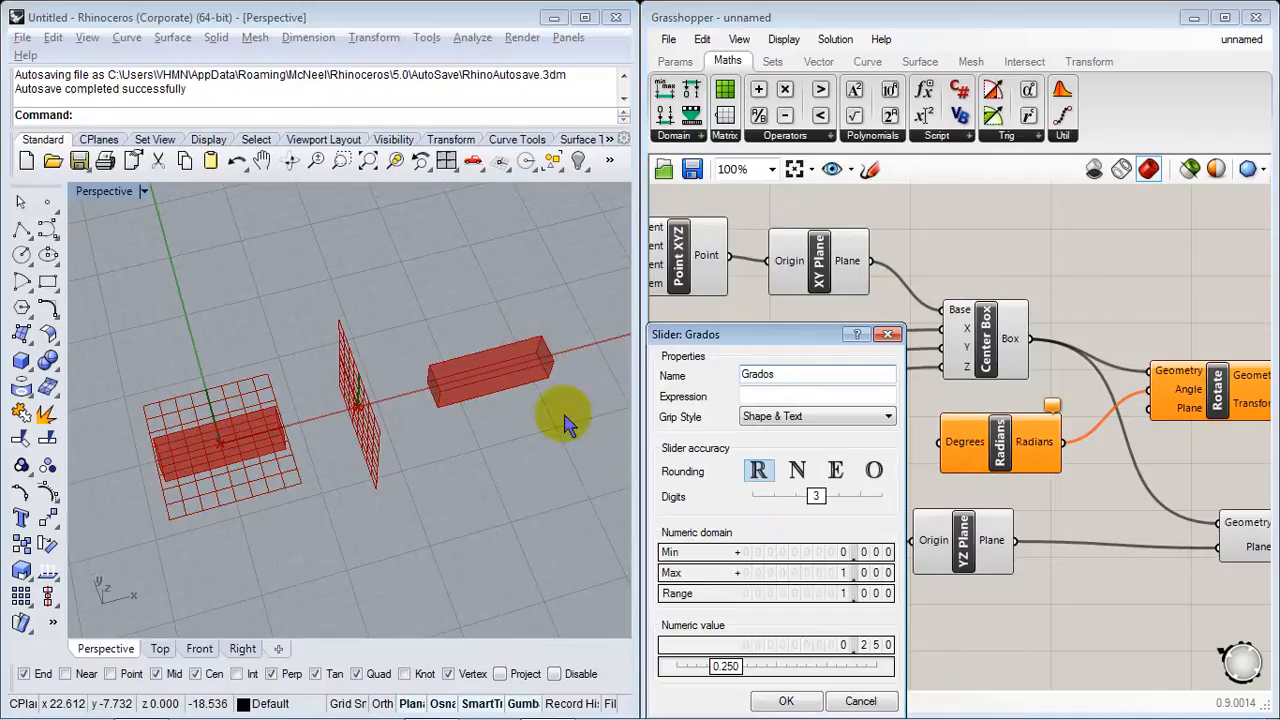
double_click(760, 573)
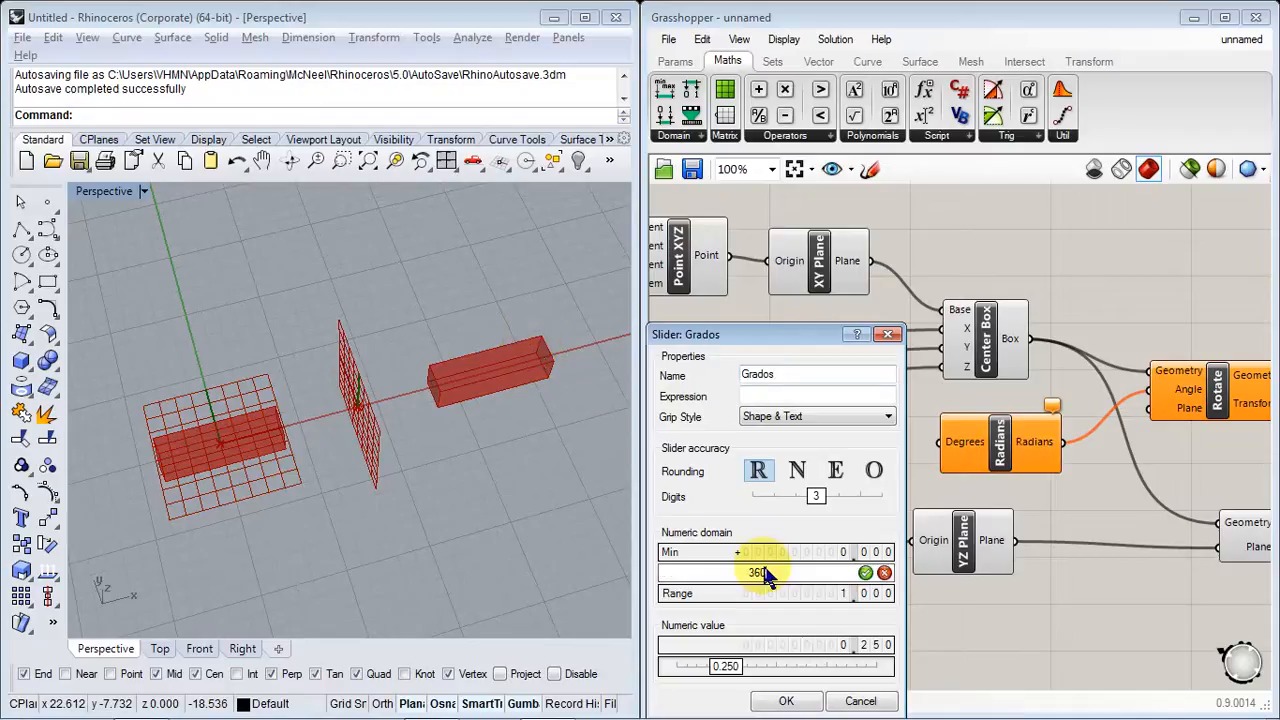
type("360")
left_click(865, 573)
left_click(788, 701)
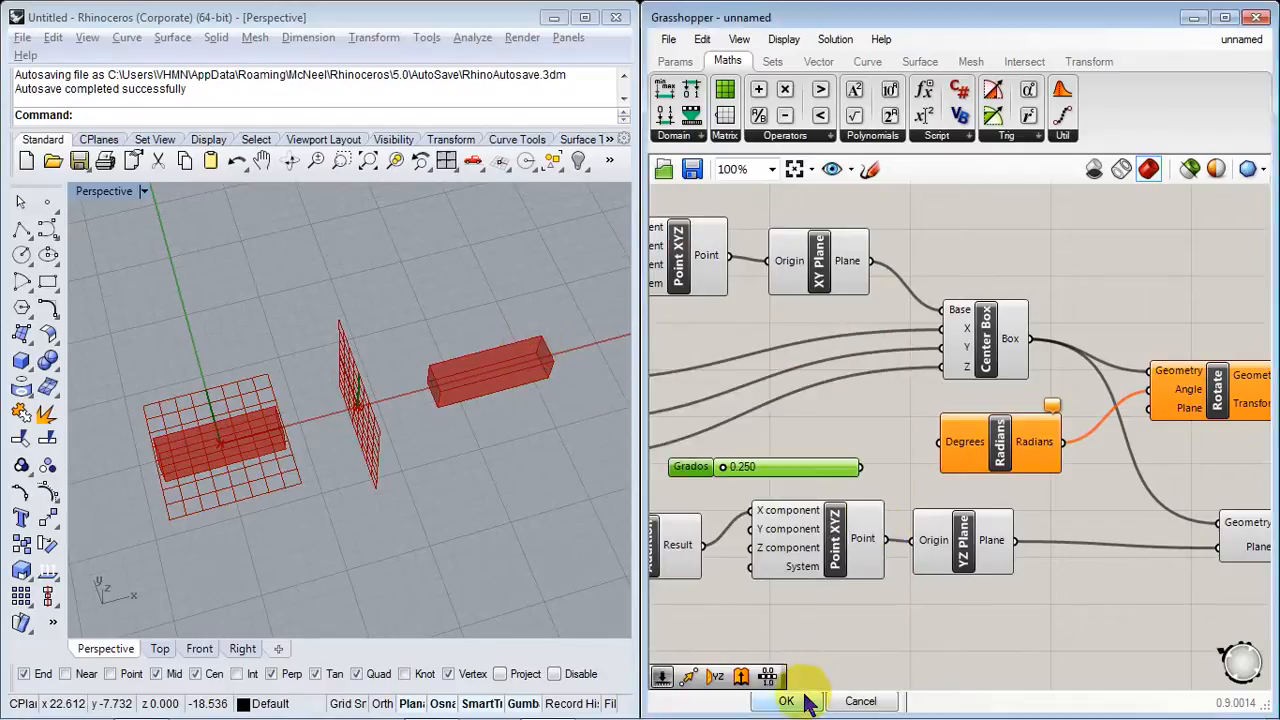
Step: Connect the Grados slider to the Degrees input of Radians and turn off the preview of Center Box
left_click_drag(868, 469, 972, 458)
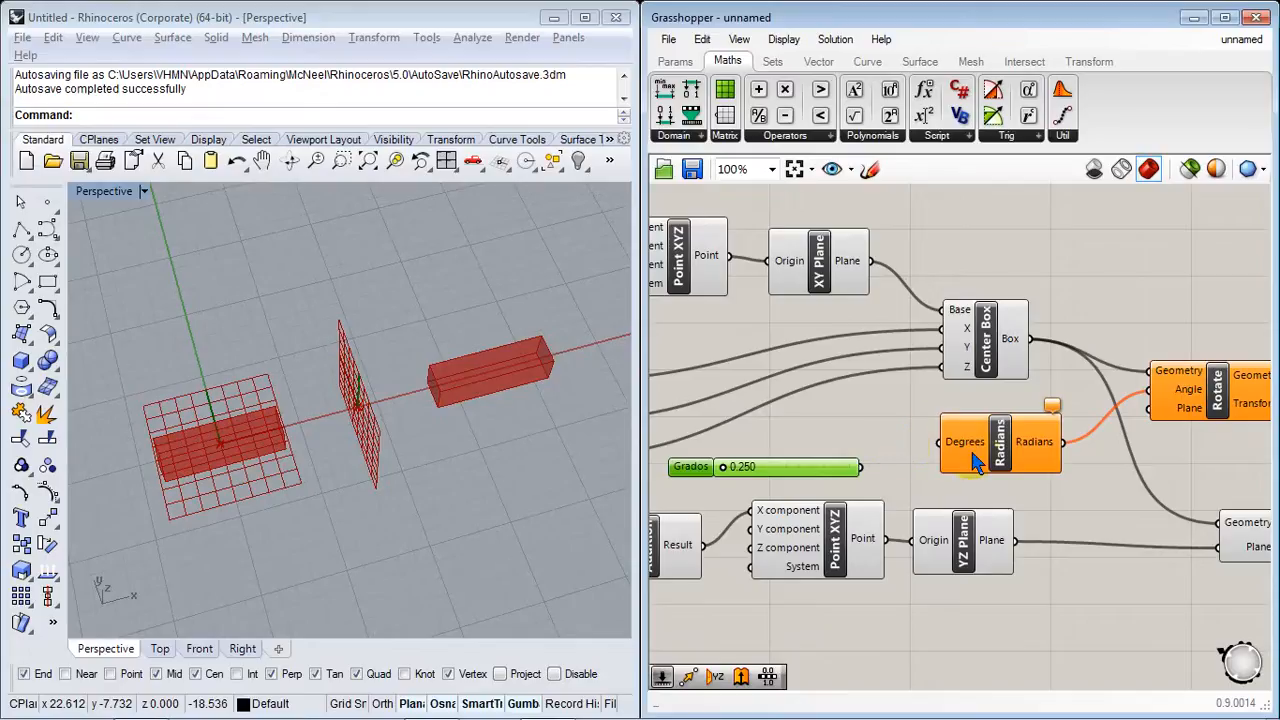
left_click_drag(868, 467, 938, 443)
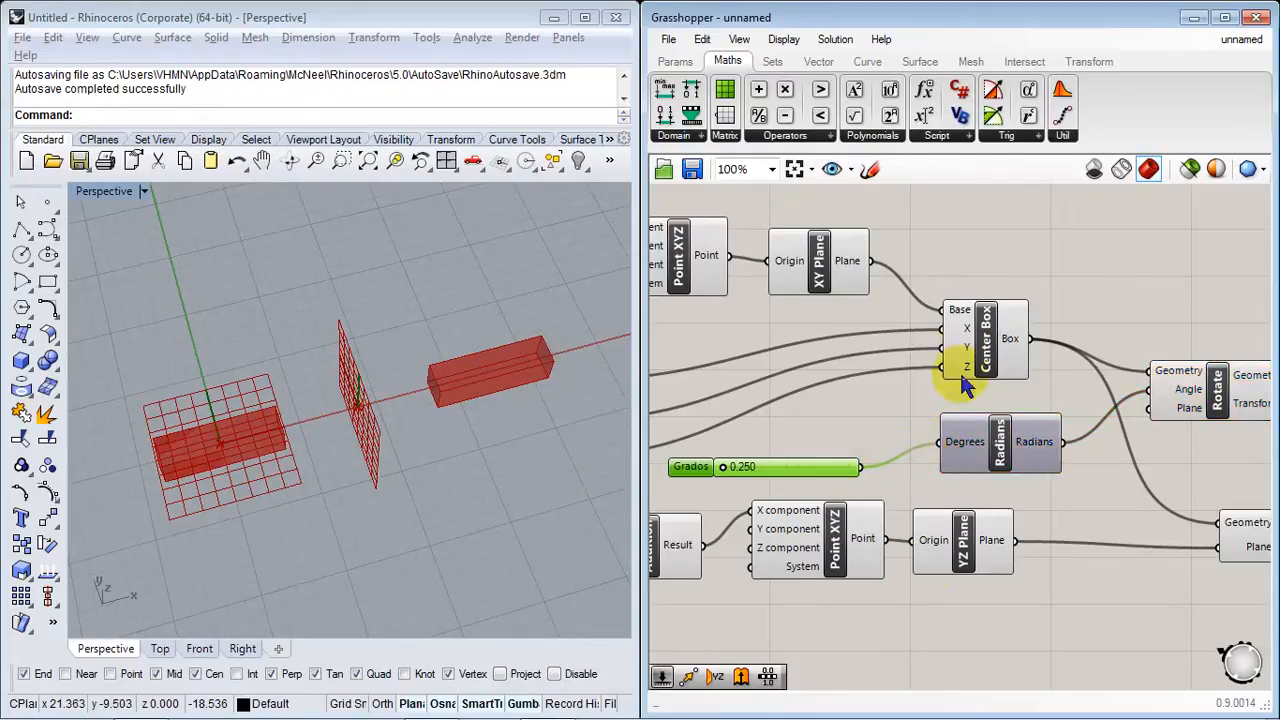
right_click(993, 340)
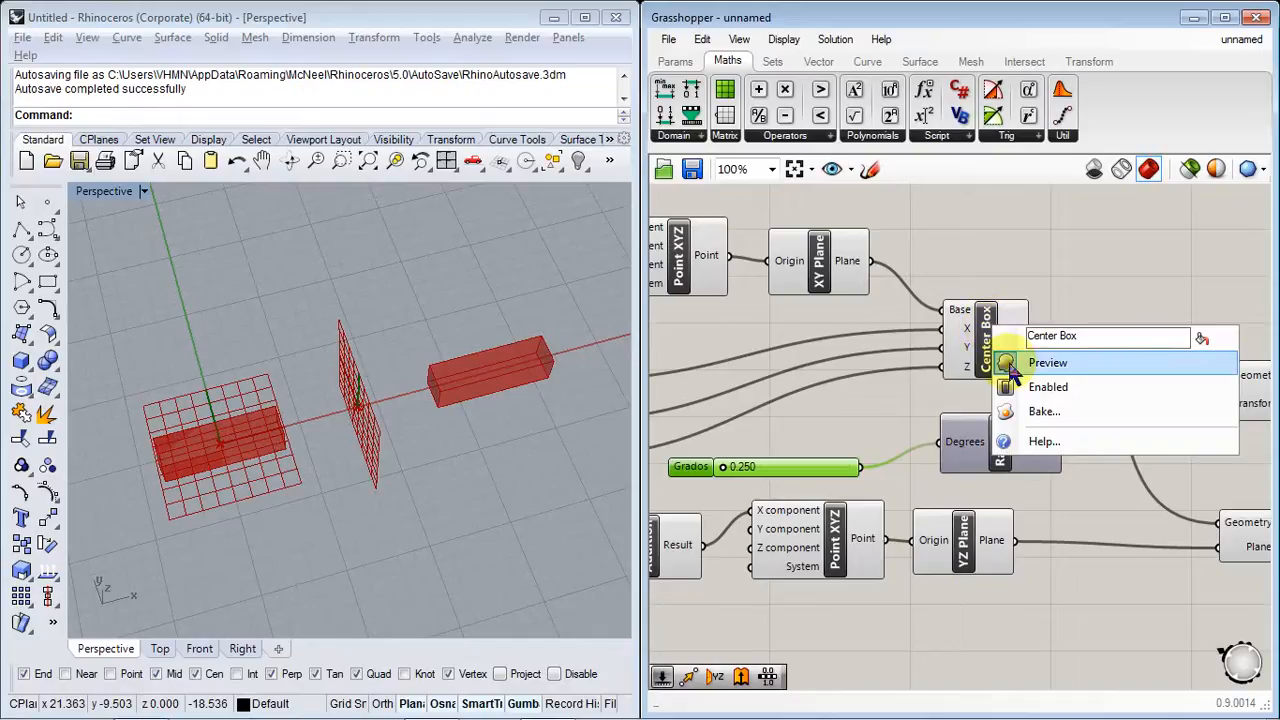
left_click(1014, 360)
Step: Connect Rotate's Geometry output to Mirror's Geometry input in place of the box, and move Mirror to the right of Rotate
right_click_drag(1113, 484, 1009, 480)
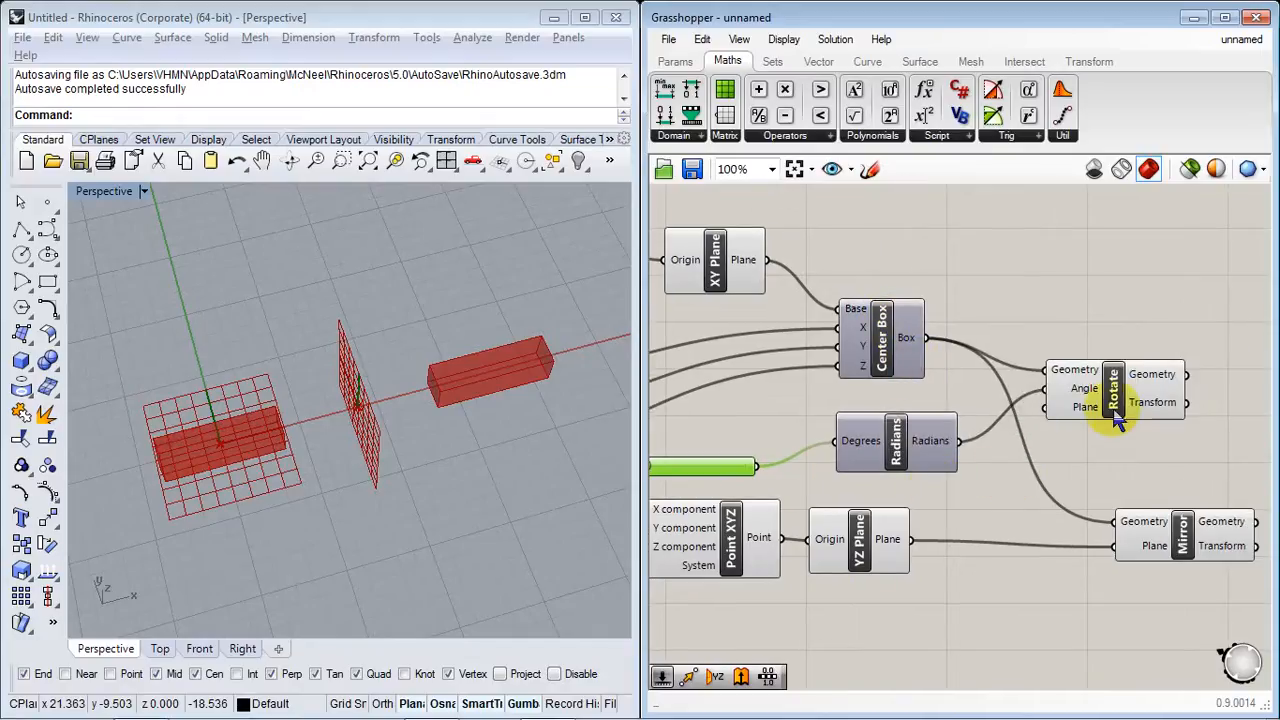
right_click_drag(1106, 451, 886, 406)
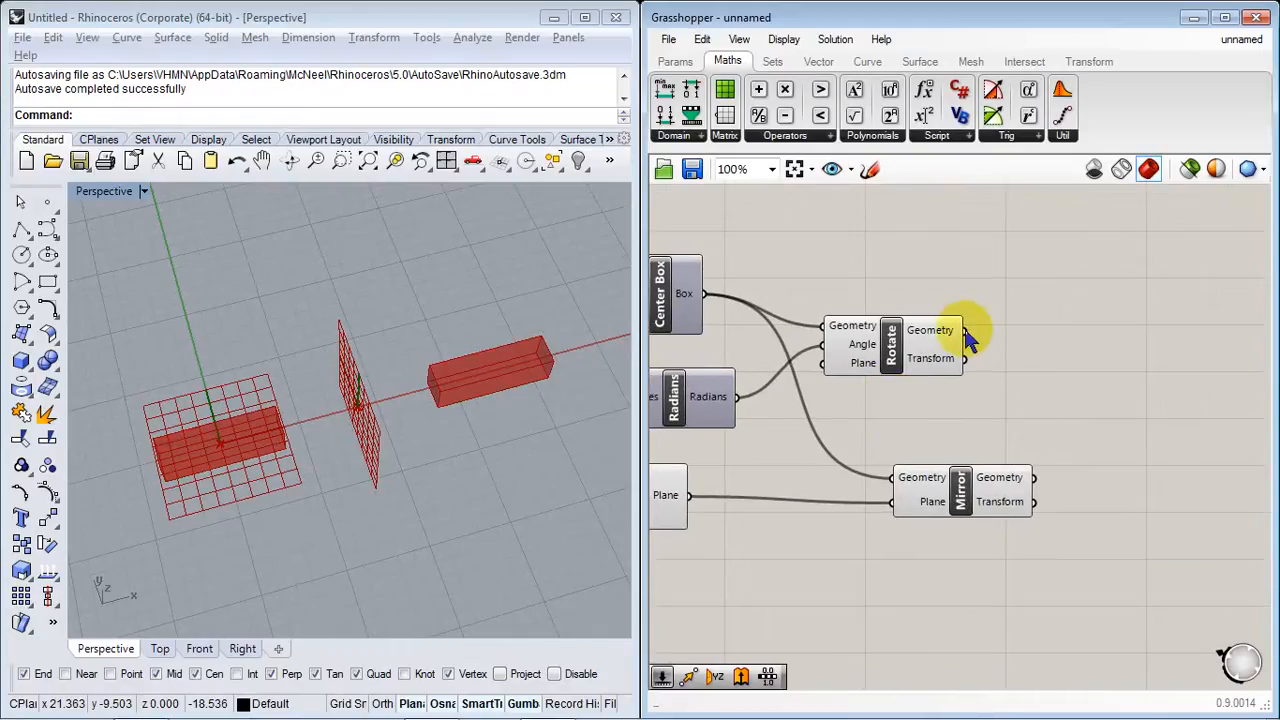
left_click_drag(968, 340, 905, 482)
left_click(972, 507)
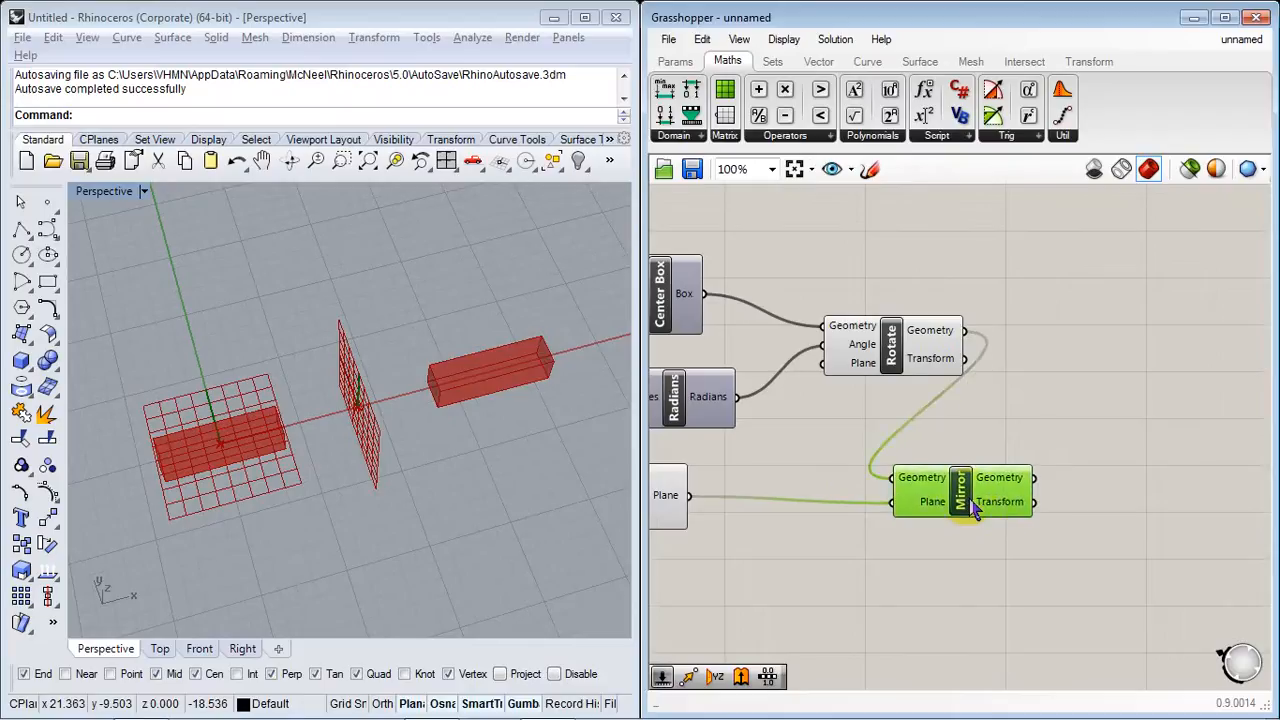
left_click_drag(972, 507, 1143, 503)
Step: Move Addition, the lower Point XYZ and YZ Plane together down and to the right, clear of the Radians row
scroll(1031, 485, "down", 5)
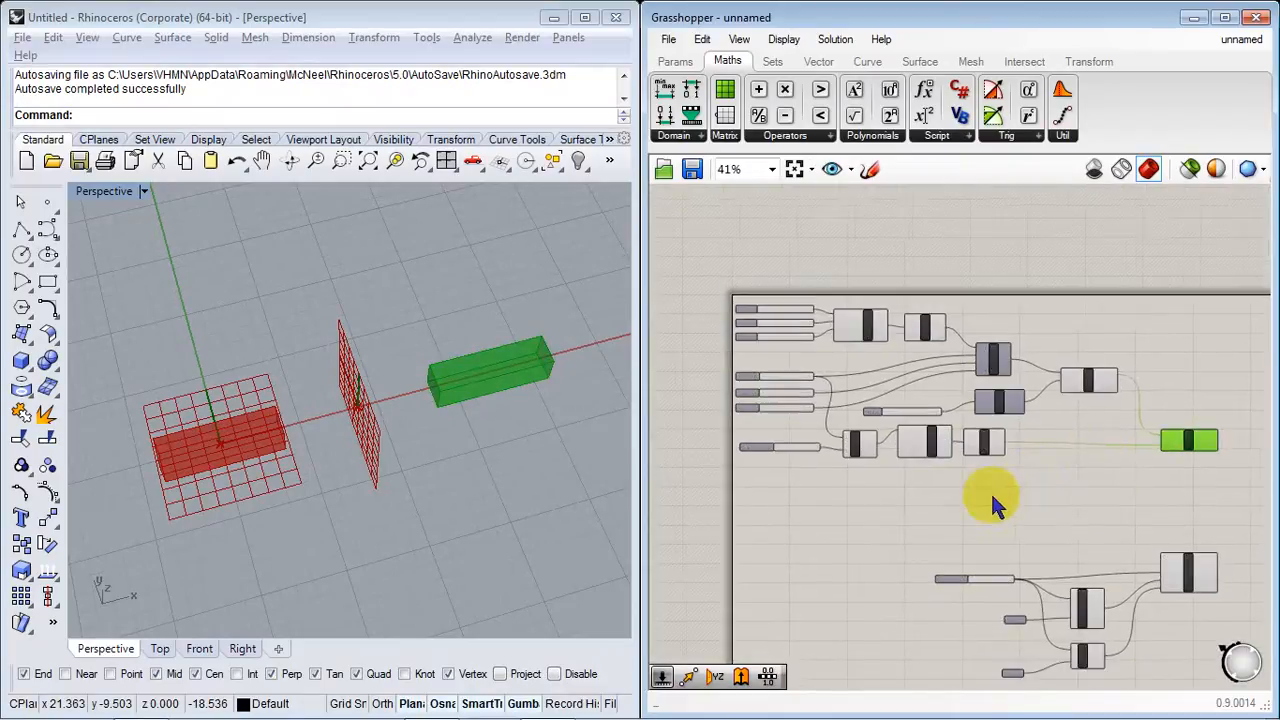
left_click_drag(1037, 509, 853, 436)
left_click_drag(986, 443, 1060, 475)
right_click_drag(1032, 417, 980, 437)
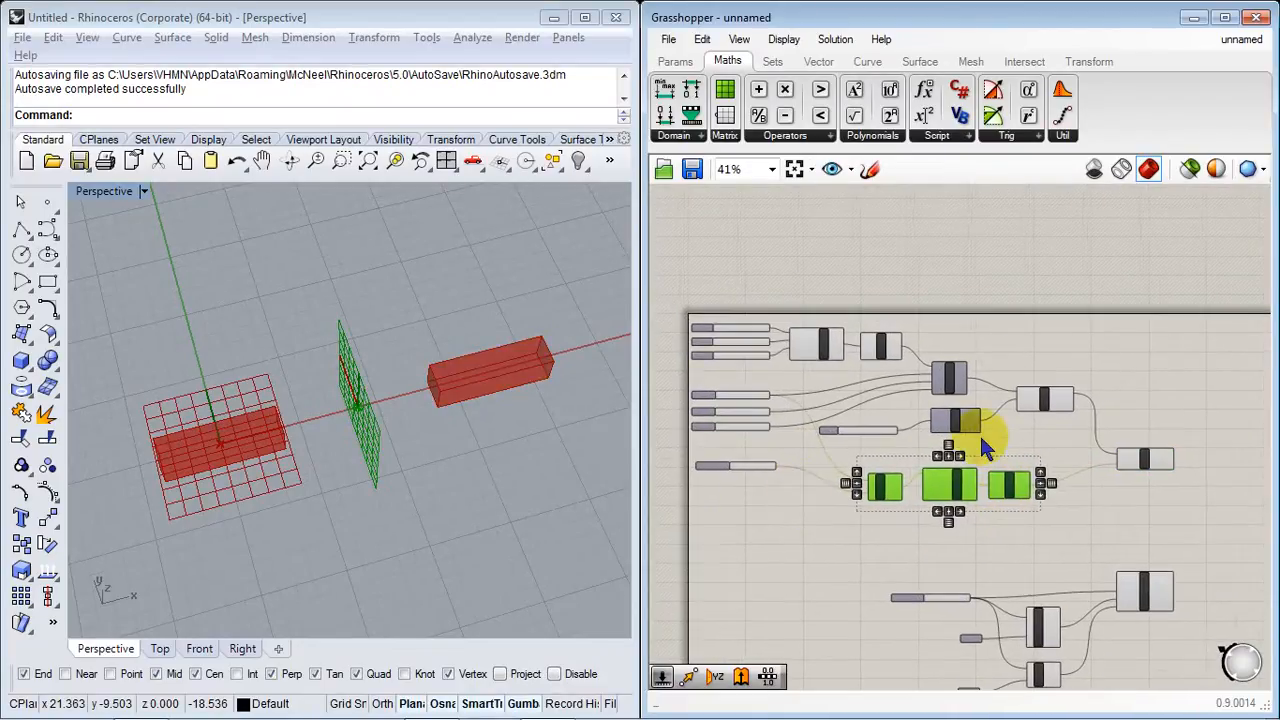
Step: Place the Grados slider in the slider column between Tamaño Z and Origen simetria
scroll(983, 443, "up", 4)
right_click_drag(770, 432, 1030, 420)
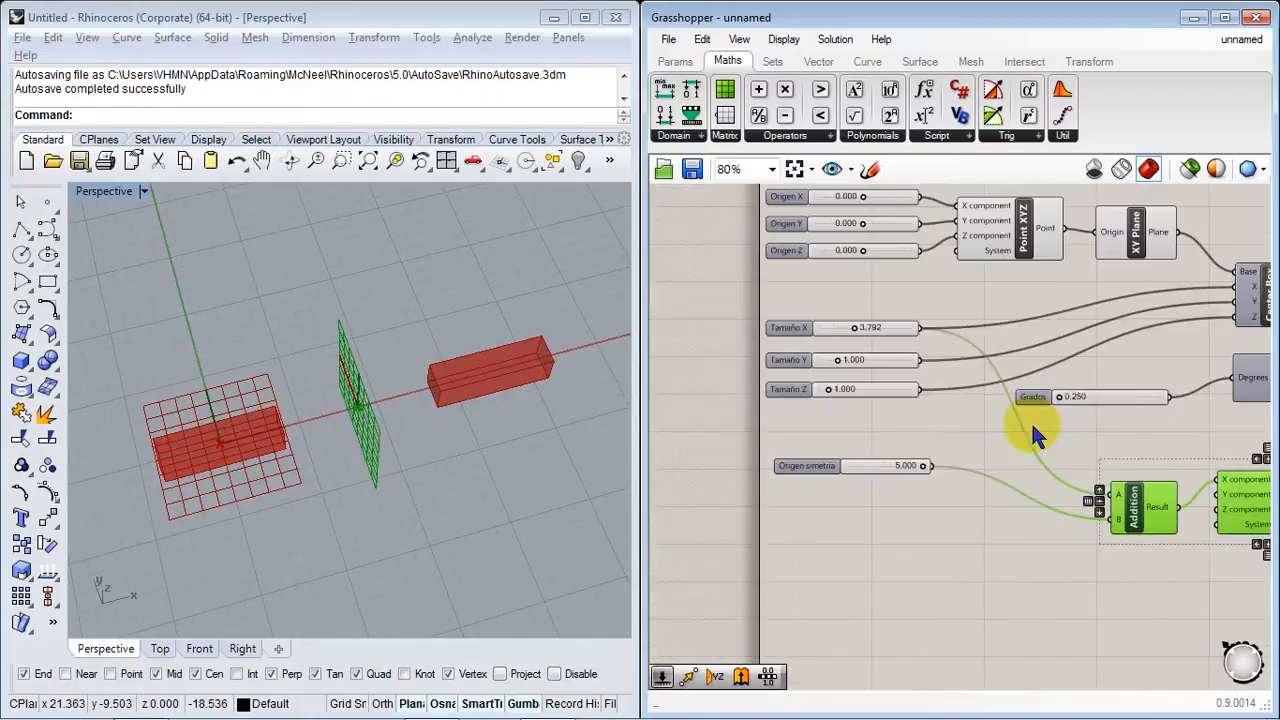
left_click_drag(1030, 405, 783, 431)
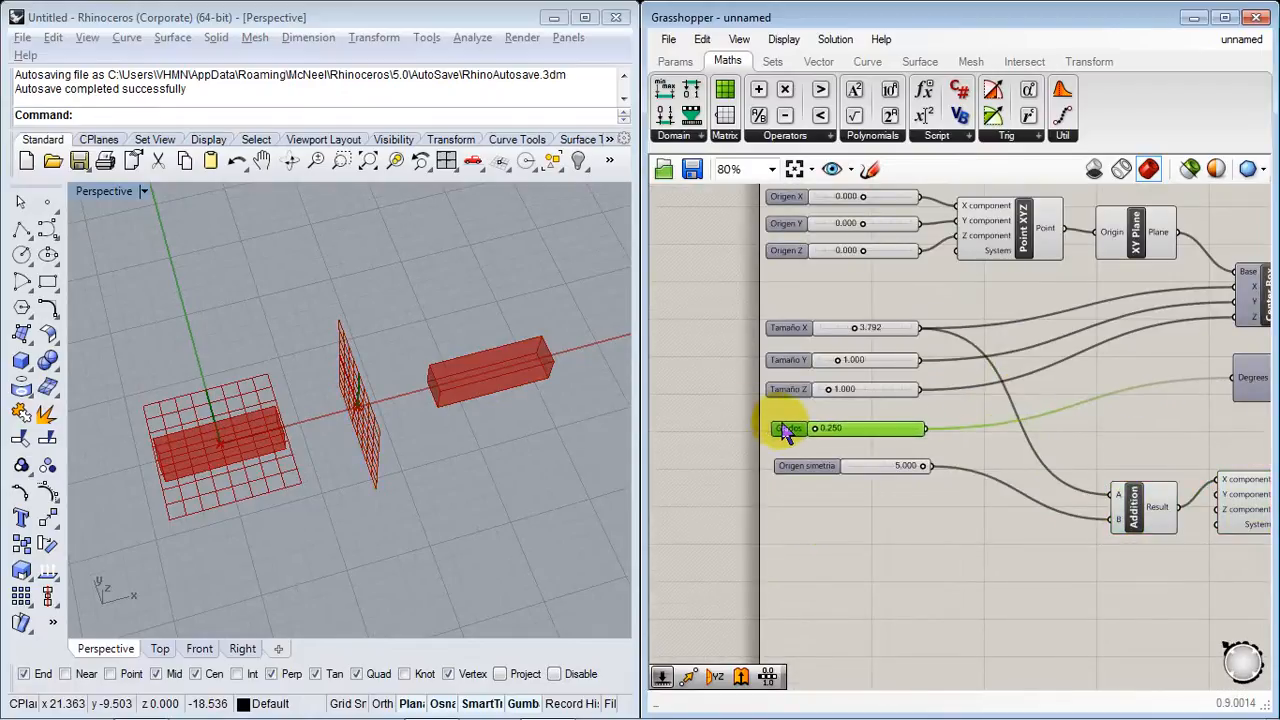
Step: Rotate the box by setting Grados to 114.603, and set Origen simetria to 1.760
scroll(785, 430, "up", 2)
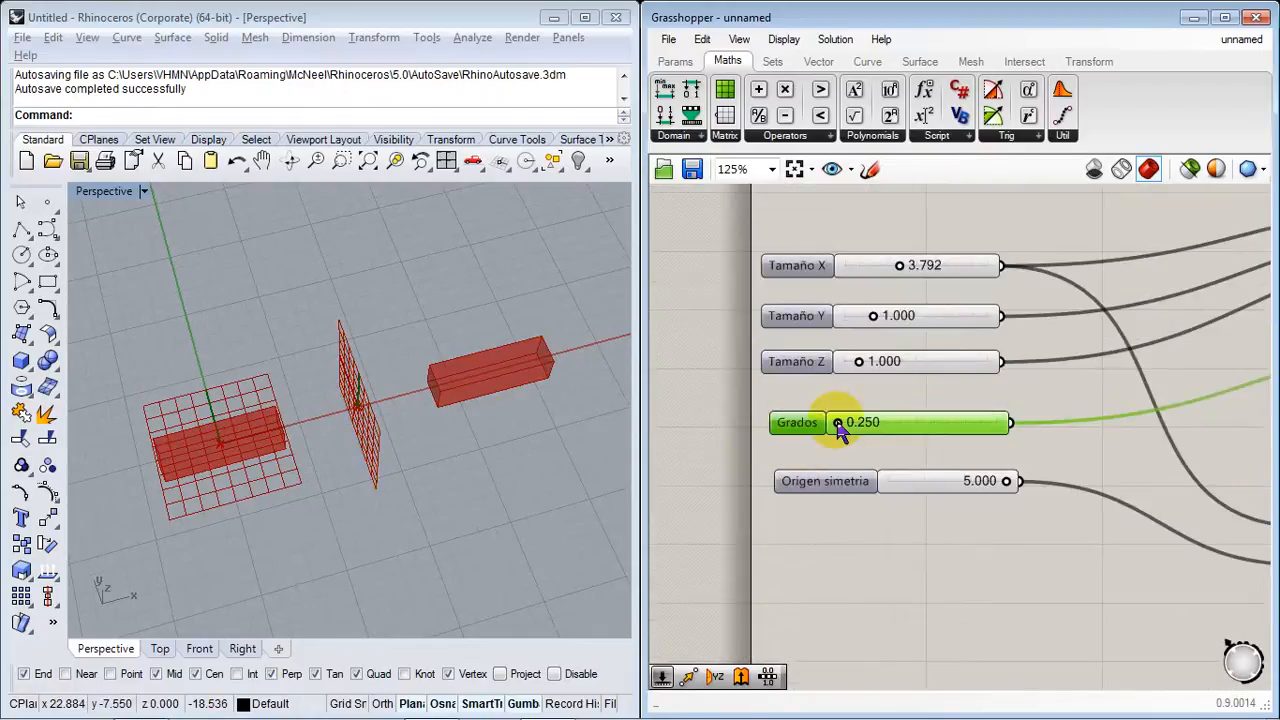
left_click_drag(838, 424, 891, 425)
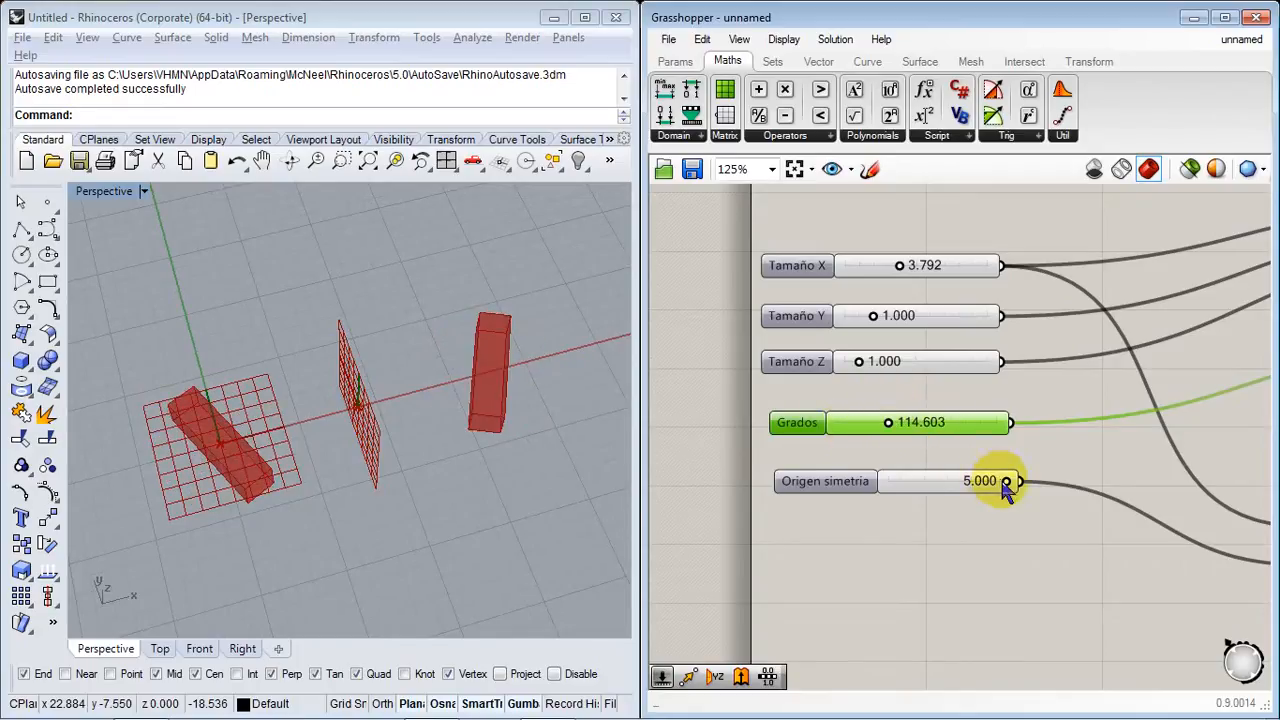
left_click_drag(1004, 483, 929, 481)
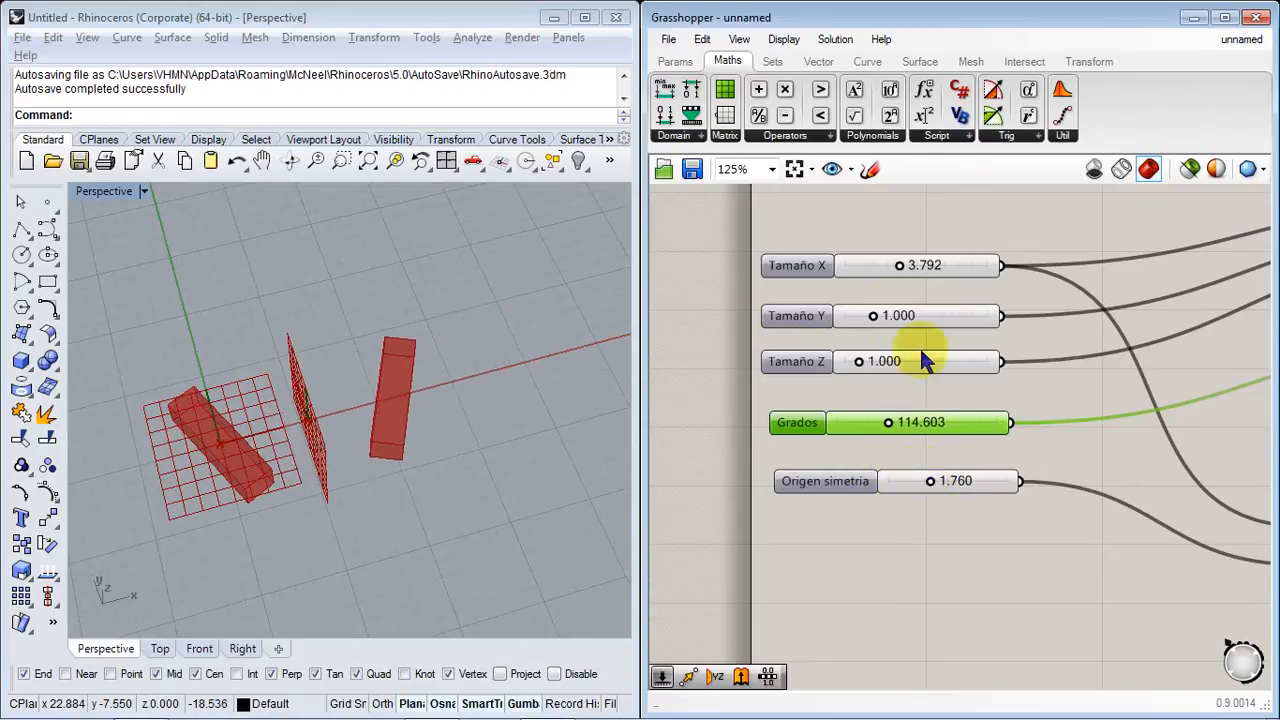
Step: Resize the box by setting Tamaño Y to 3.623 and Tamaño Z to 1.197
left_click_drag(873, 315, 950, 316)
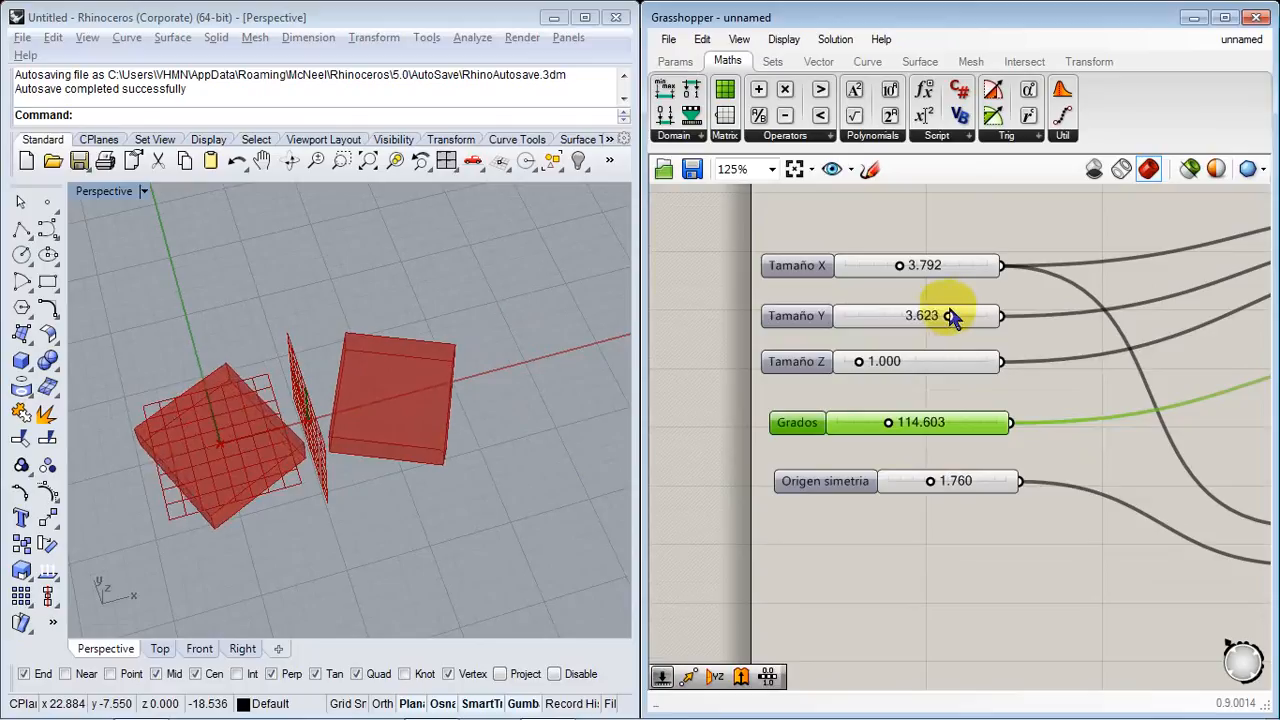
mouse_move(859, 362)
left_mouse_down()
mouse_move(909, 362)
mouse_move(859, 361)
left_mouse_up()
right_click_drag(465, 478, 610, 490)
Step: Shift the box's base origin by setting Origen X to 4.331 and Origen Y to 0.391
scroll(760, 535, "down", 2)
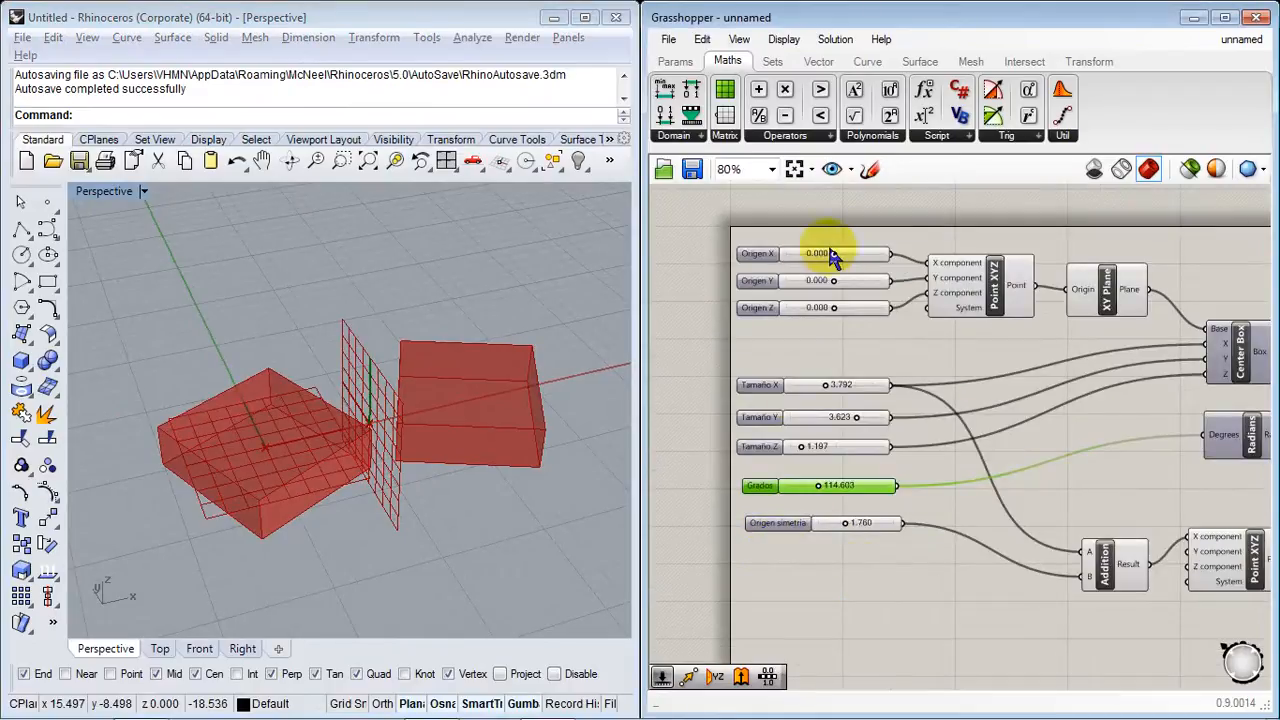
left_click_drag(836, 258, 824, 281)
right_click_drag(1003, 437, 975, 432)
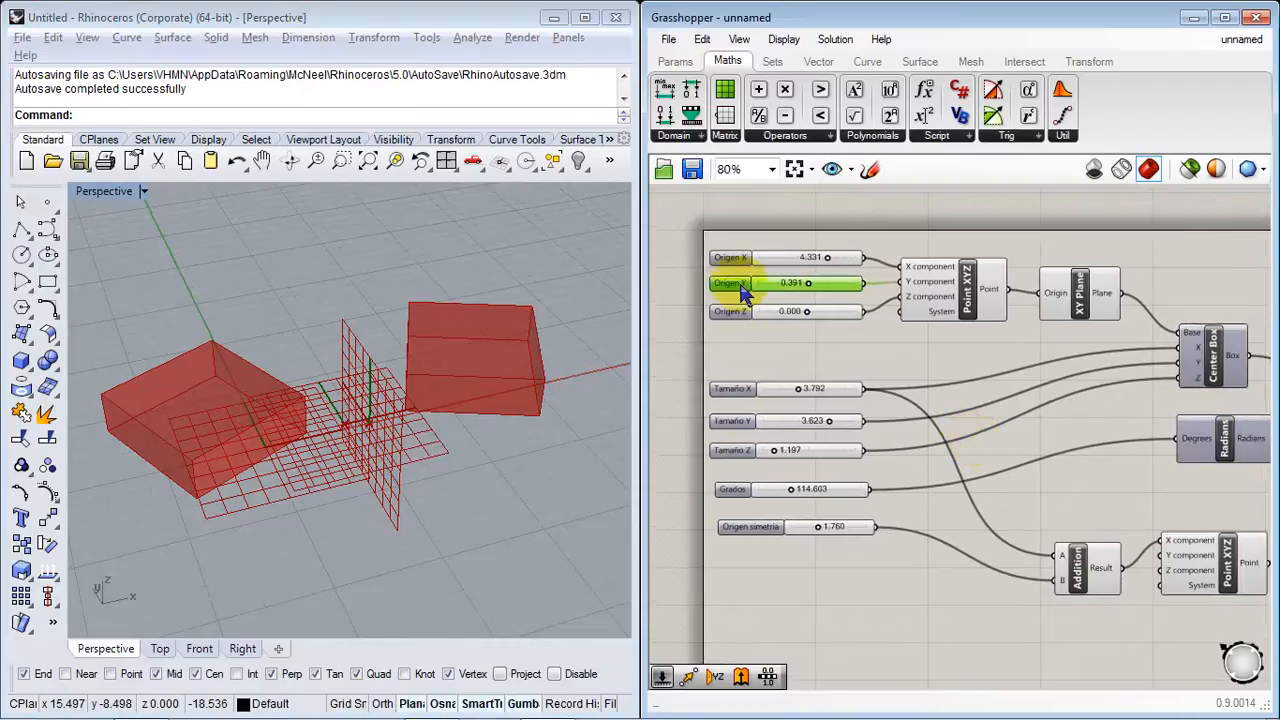
Step: Align all the sliders in the input column, from Origen X to Origen simetria, along their left edges
left_click_drag(775, 590, 745, 236)
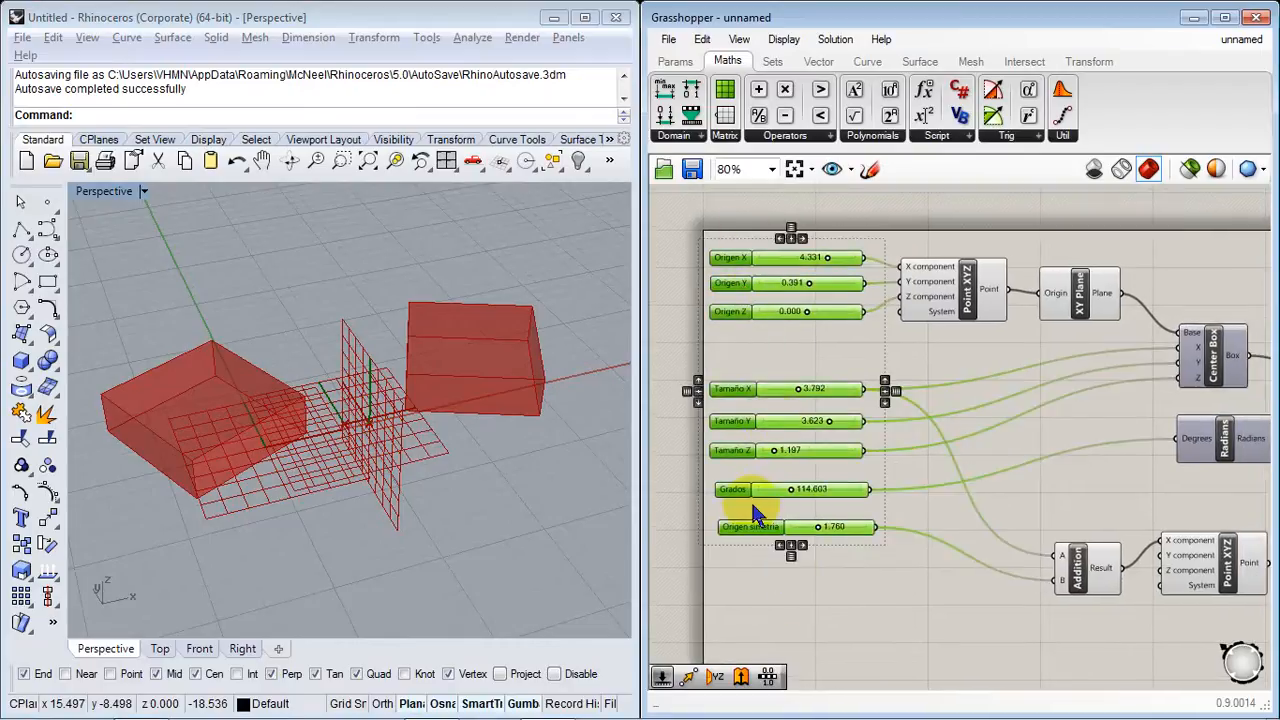
left_click(781, 545)
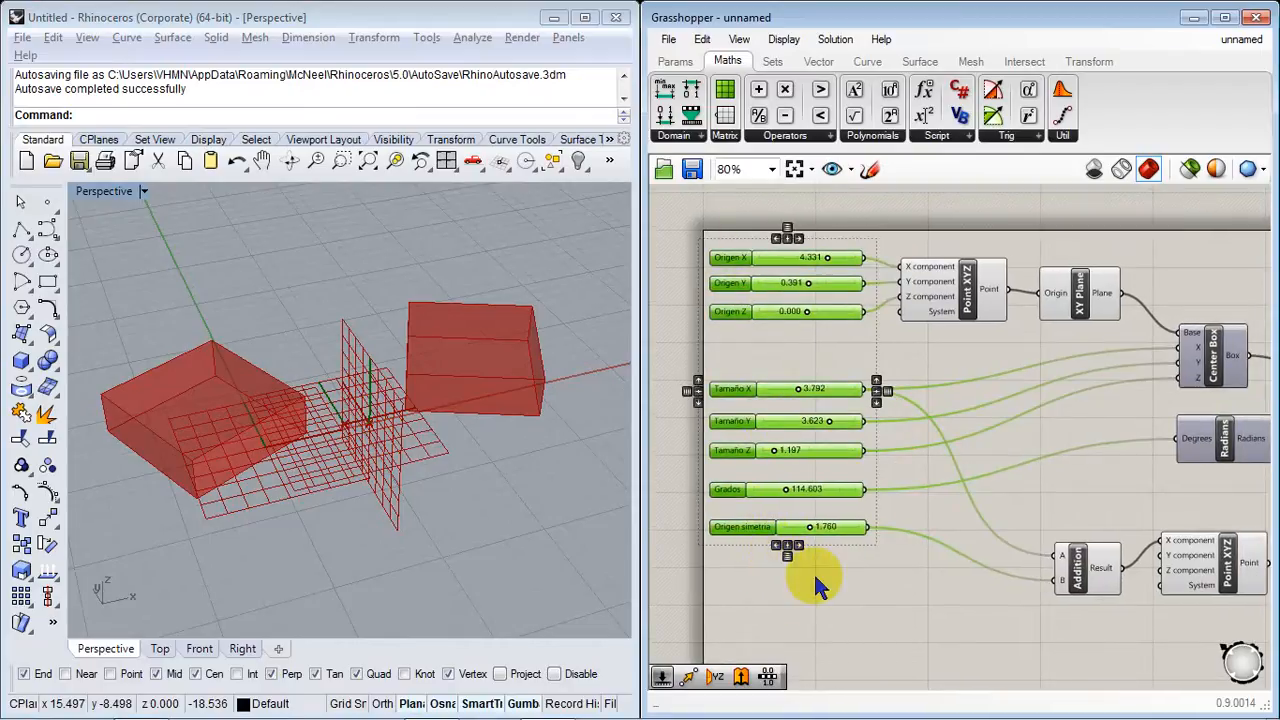
left_click(815, 580)
scroll(1028, 575, "down", 4)
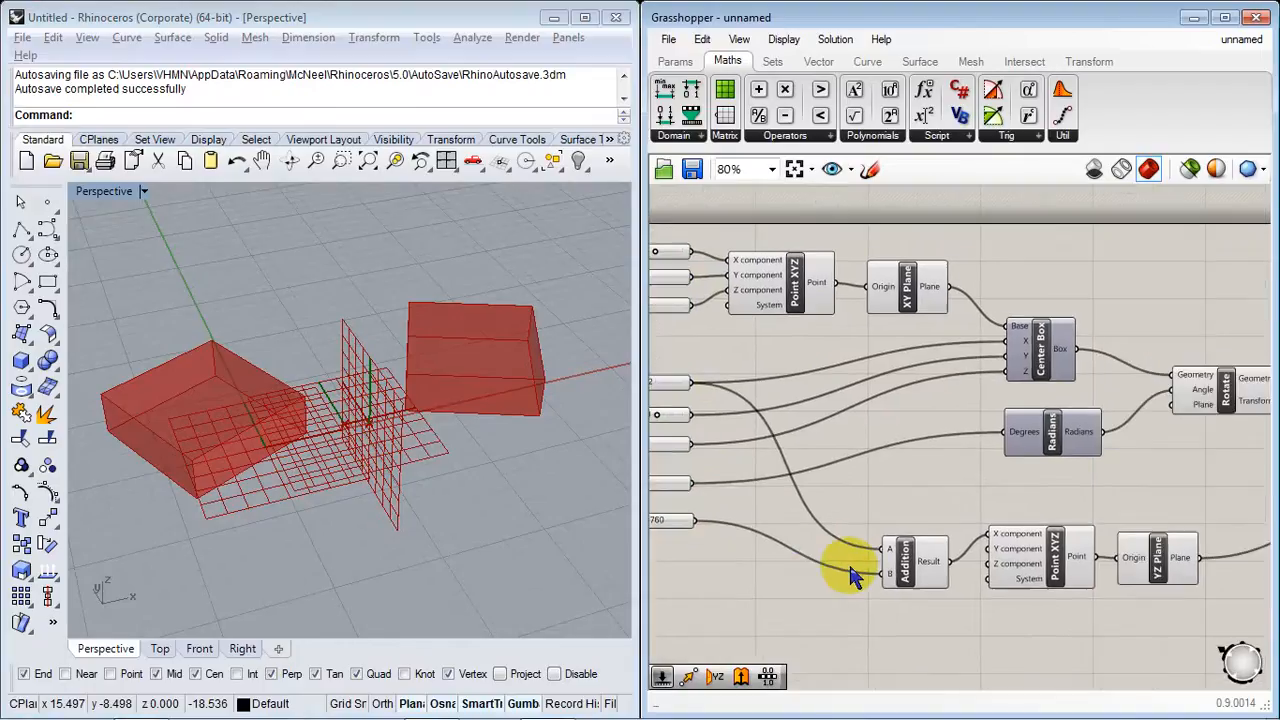
right_click_drag(880, 555, 1065, 491)
scroll(1059, 494, "up", 1)
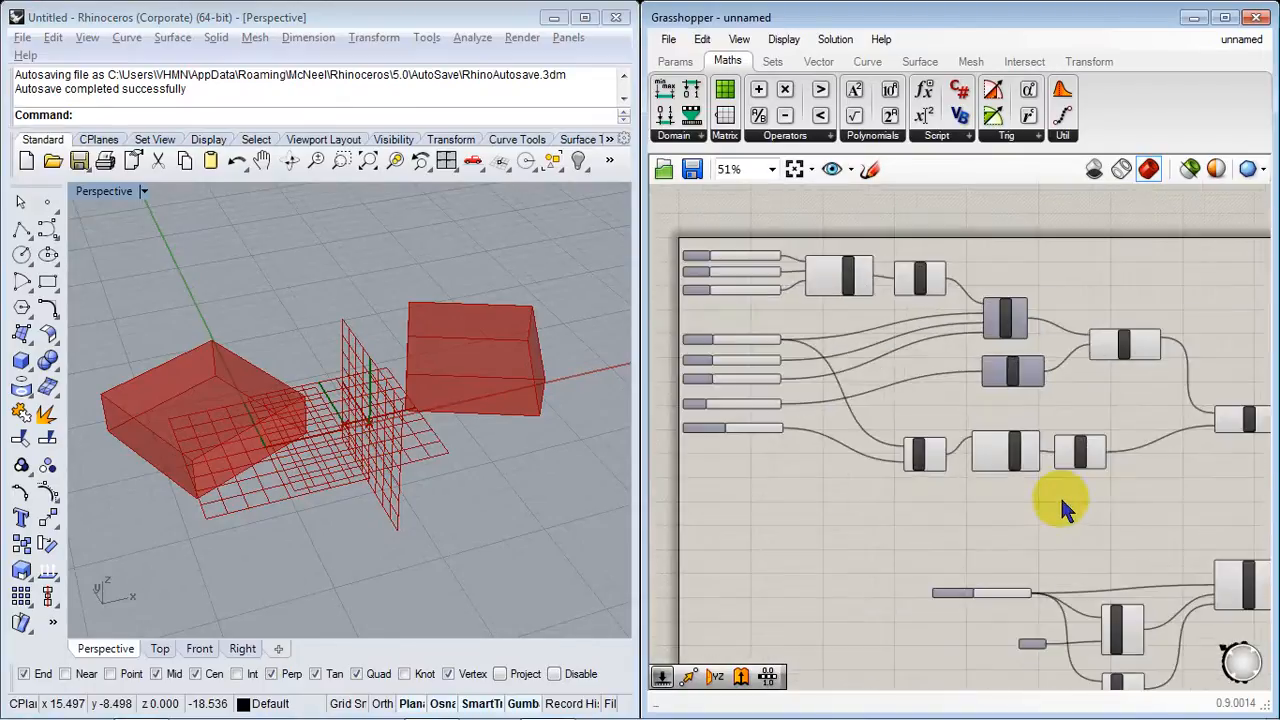
scroll(777, 357, "up", 3)
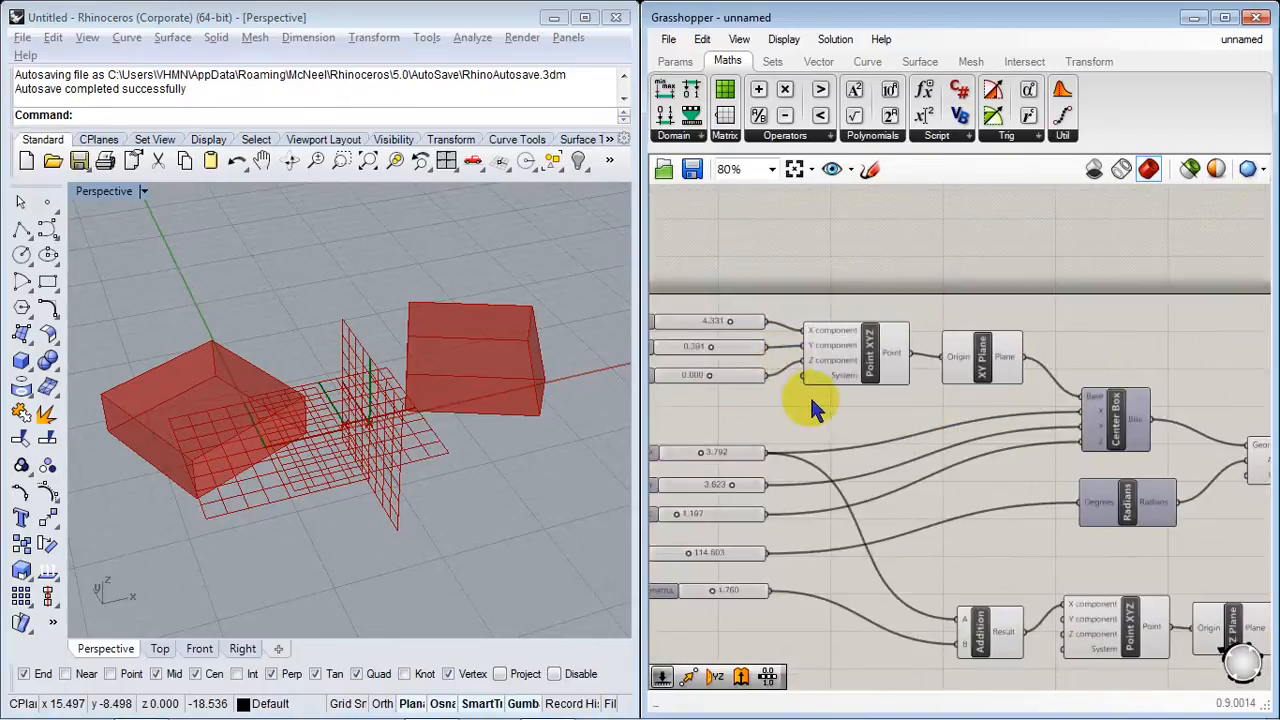
Step: Turn off the preview of the Mirror and Rotate components in the box definition
scroll(720, 410, "down", 3)
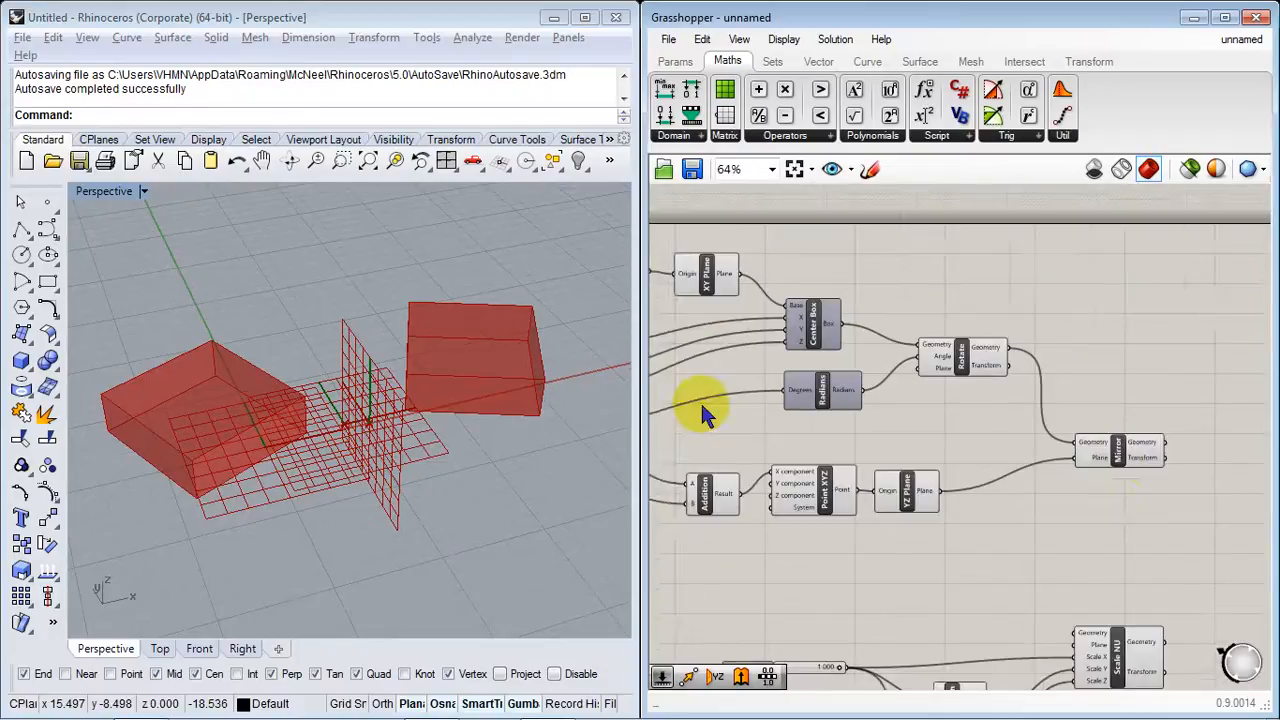
scroll(1090, 466, "up", 2)
right_click(1087, 482)
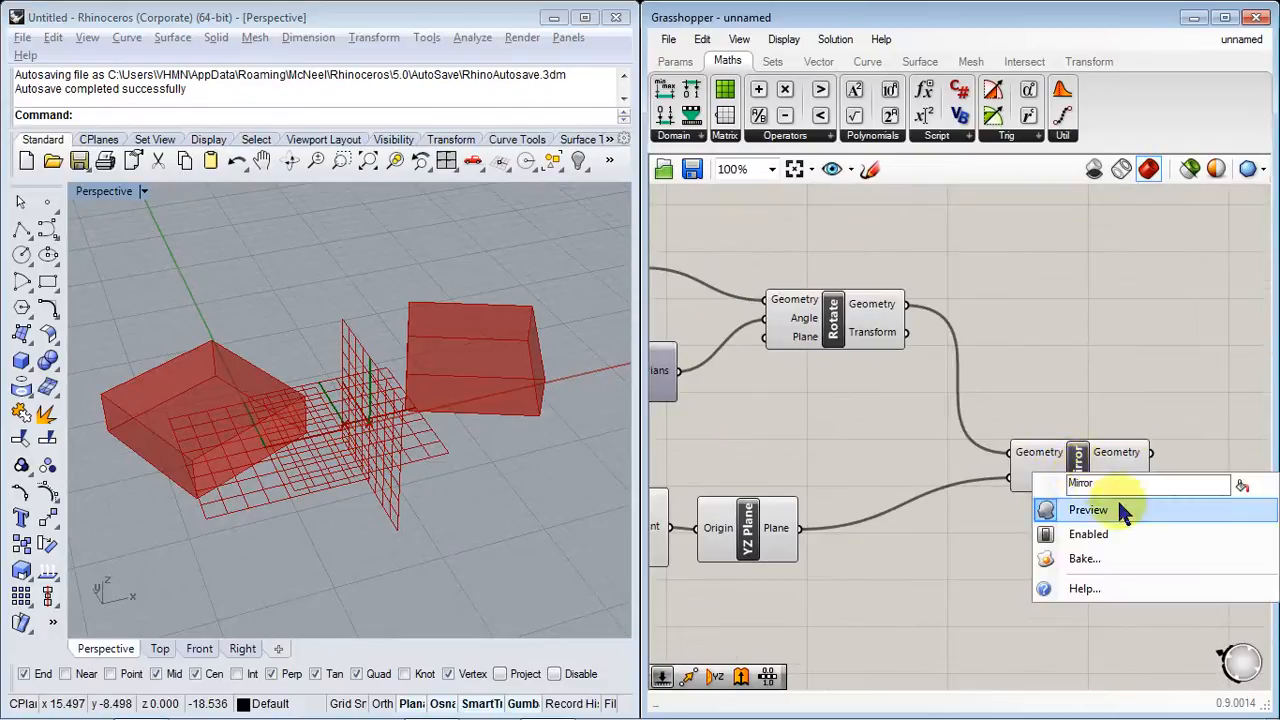
left_click(1045, 507)
right_click(832, 340)
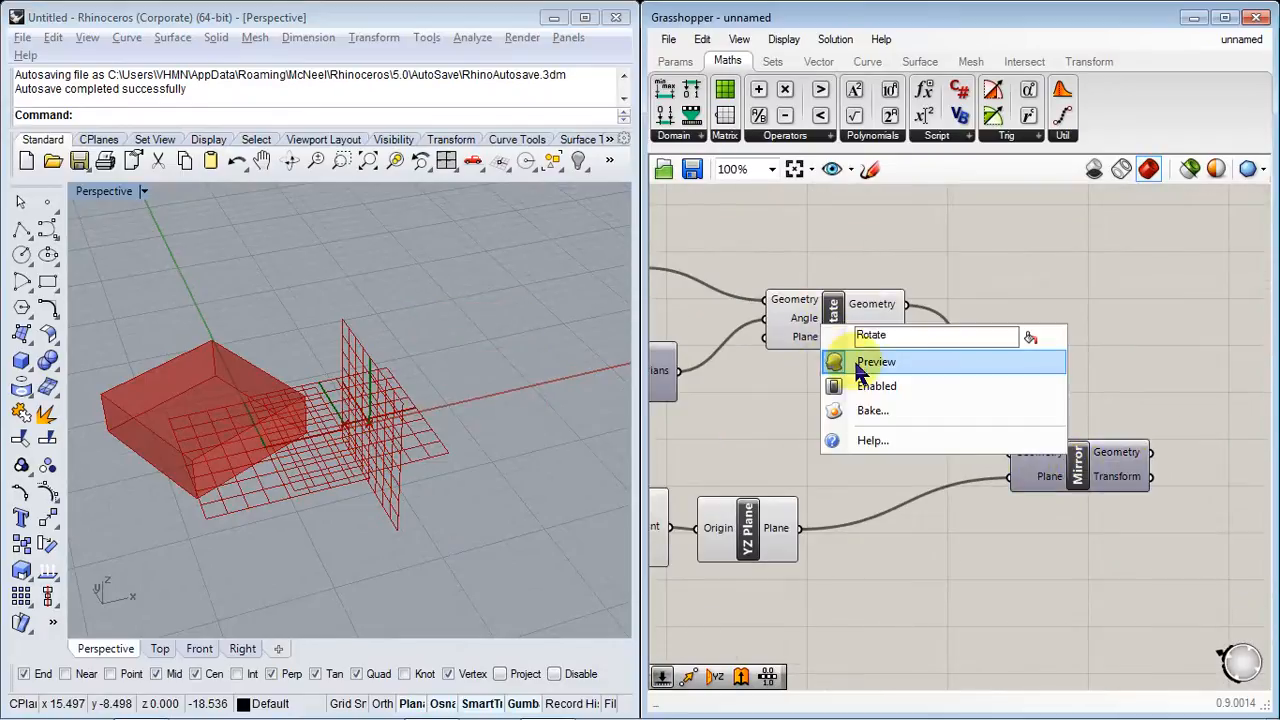
left_click(834, 361)
Step: Hide the preview of the YZ Plane and of the Point XYZ component that feeds it
right_click_drag(851, 362, 1113, 418)
right_click(1015, 510)
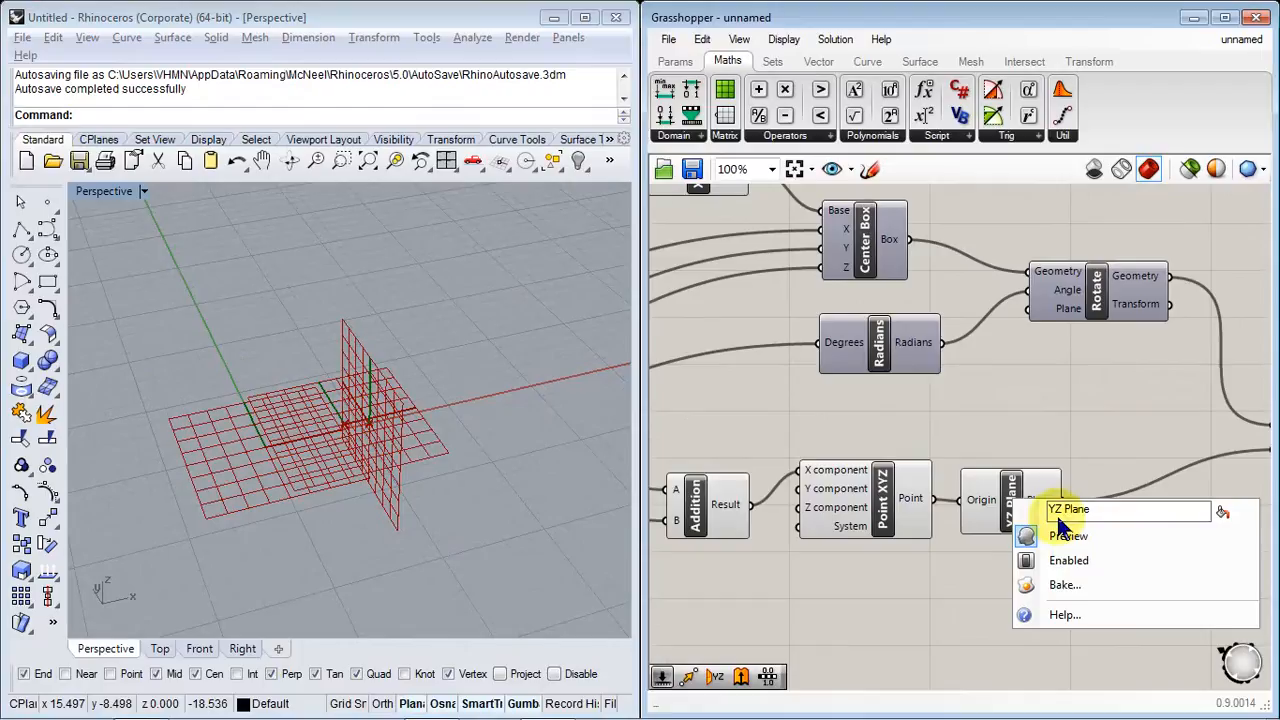
left_click(1030, 527)
right_click(918, 510)
left_click(932, 526)
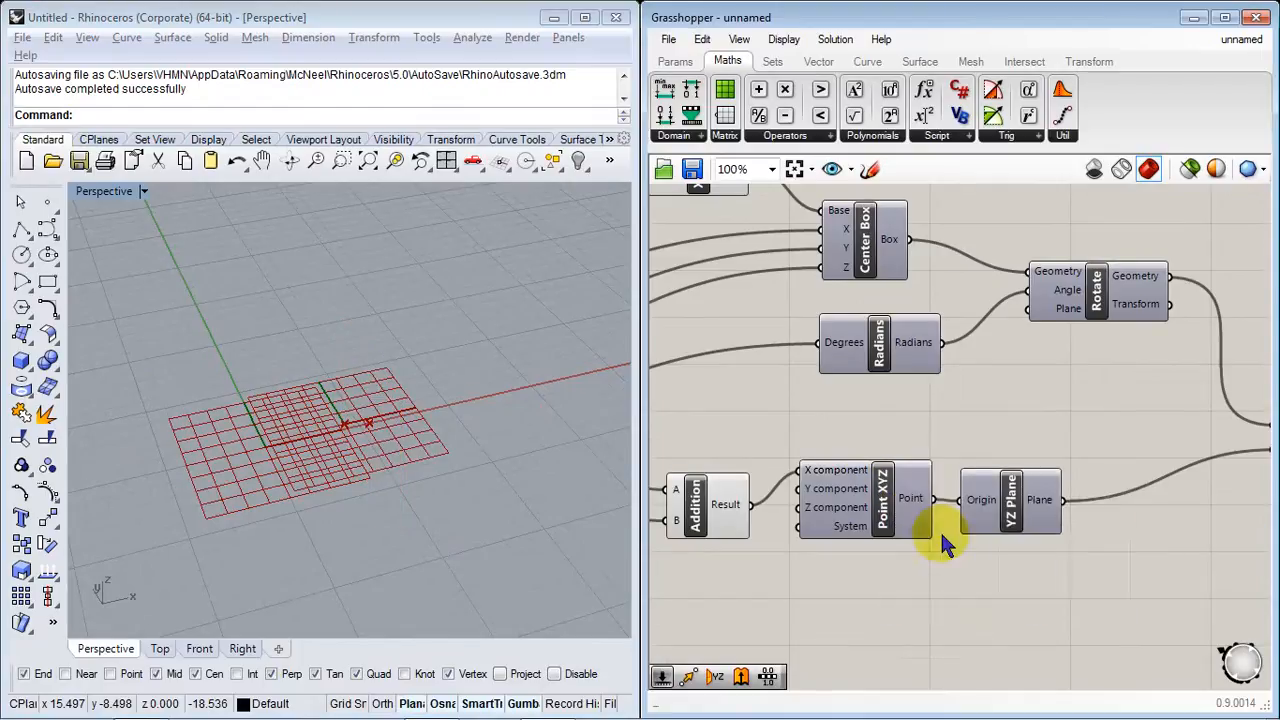
Step: Turn off the preview of the XY Plane that serves as the box's base
right_click_drag(800, 588, 1113, 619)
right_click_drag(1059, 389, 957, 491)
scroll(930, 465, "down", 1)
right_click_drag(1045, 483, 1133, 516)
scroll(938, 377, "up", 1)
right_click_drag(940, 390, 1063, 400)
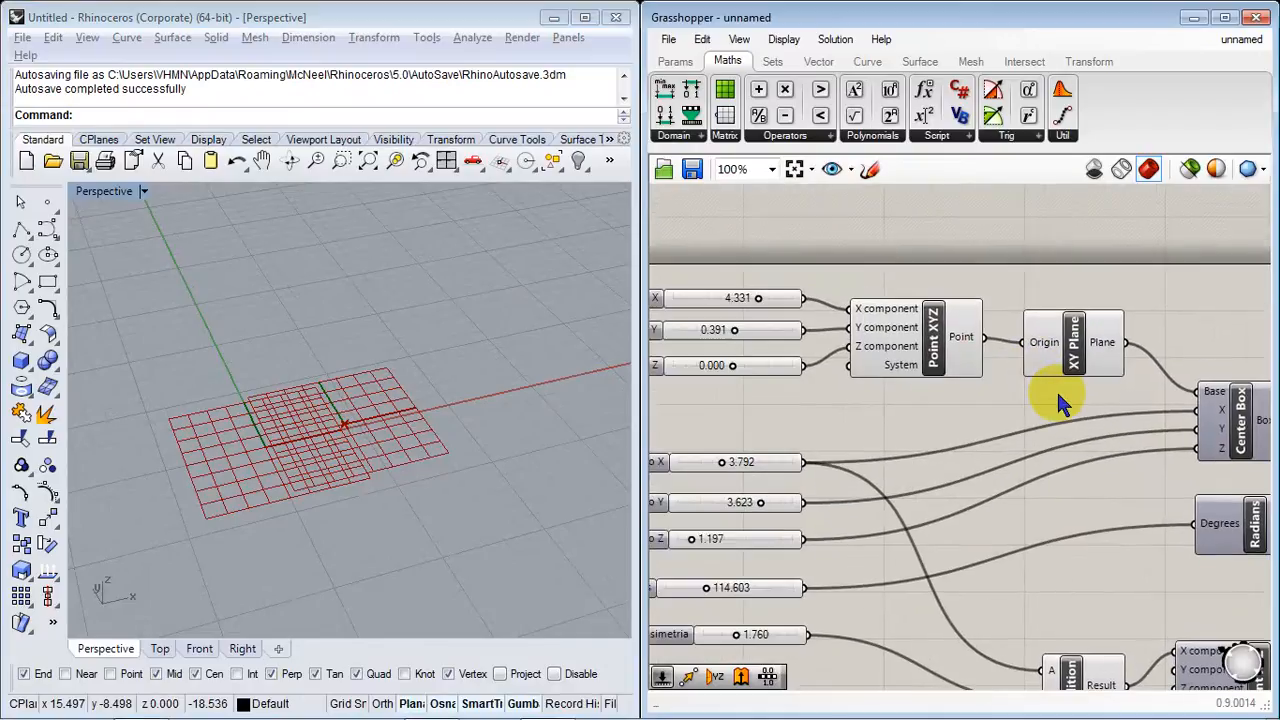
right_click(1090, 343)
left_click(1121, 383)
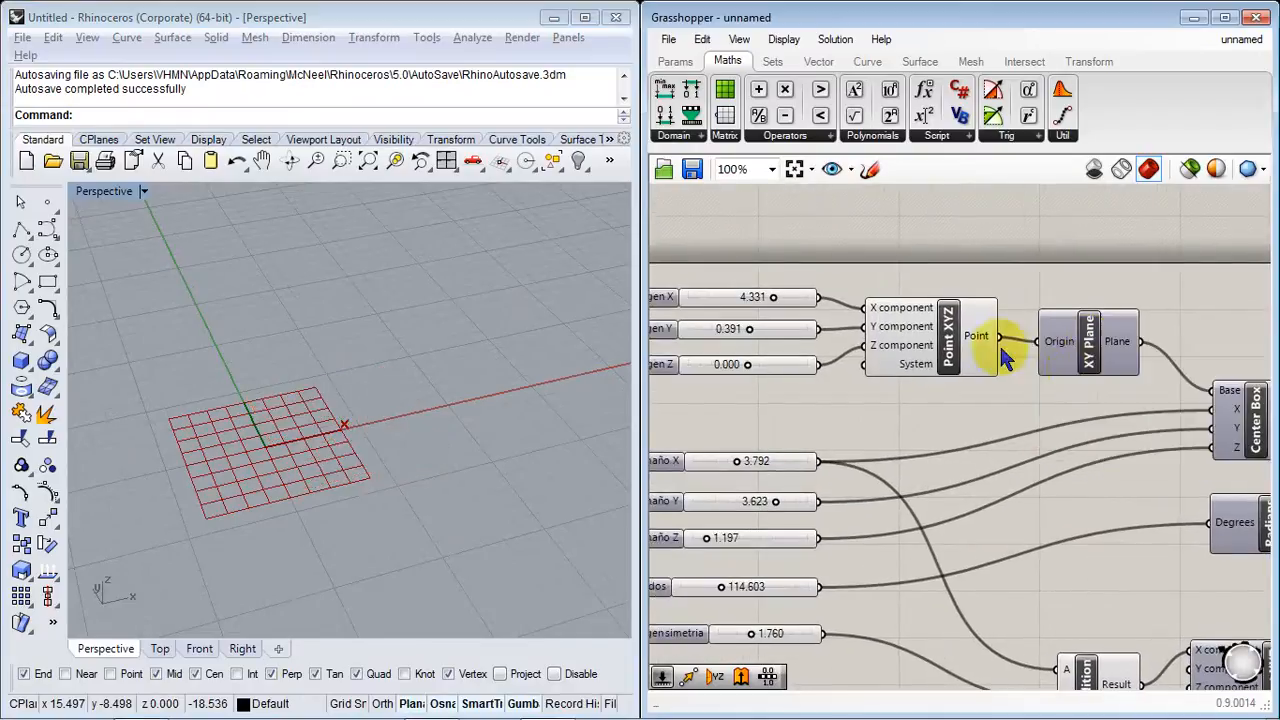
Step: Hide the preview of the Scale NU component in the lower group of the definition
right_click_drag(1025, 426, 1002, 352)
right_click_drag(1016, 398, 934, 306)
scroll(998, 470, "down", 1)
scroll(1000, 478, "down", 1)
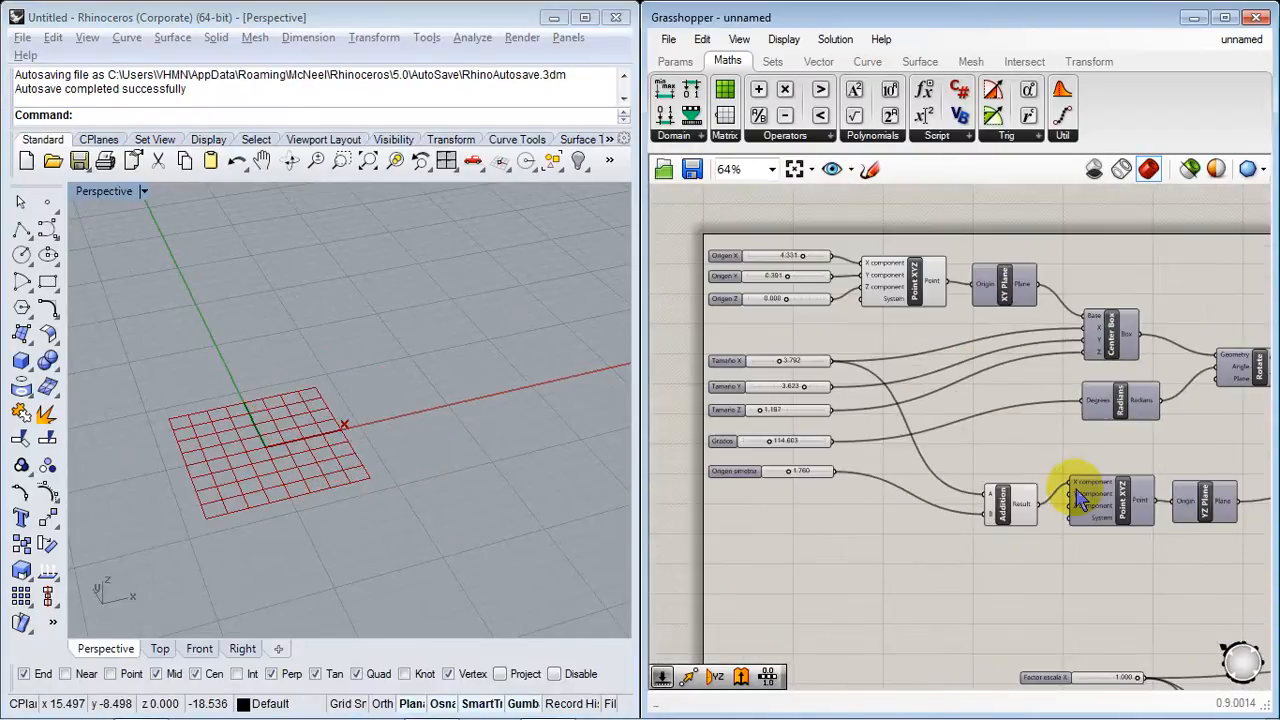
right_click_drag(1071, 500, 900, 320)
right_click(1058, 374)
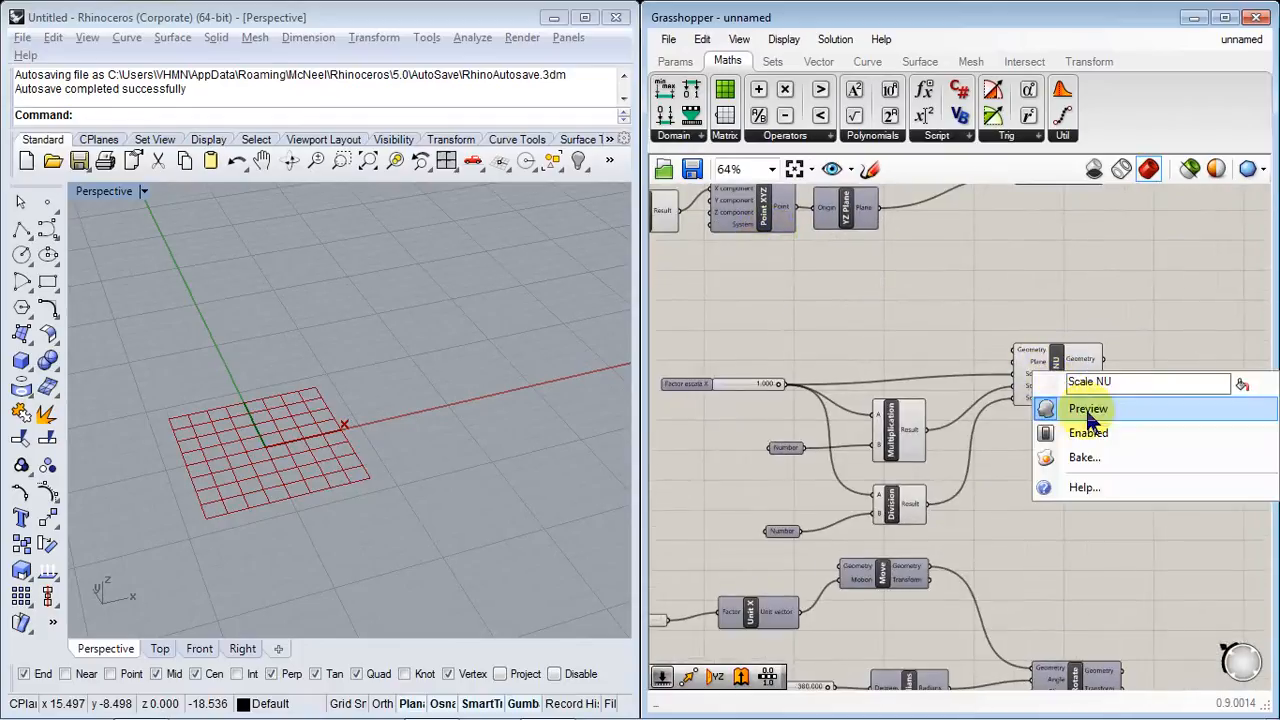
left_click(1040, 408)
Step: Return the box's base origin to zero by setting both Origen X and Origen Y to 0
right_click_drag(886, 293, 1140, 575)
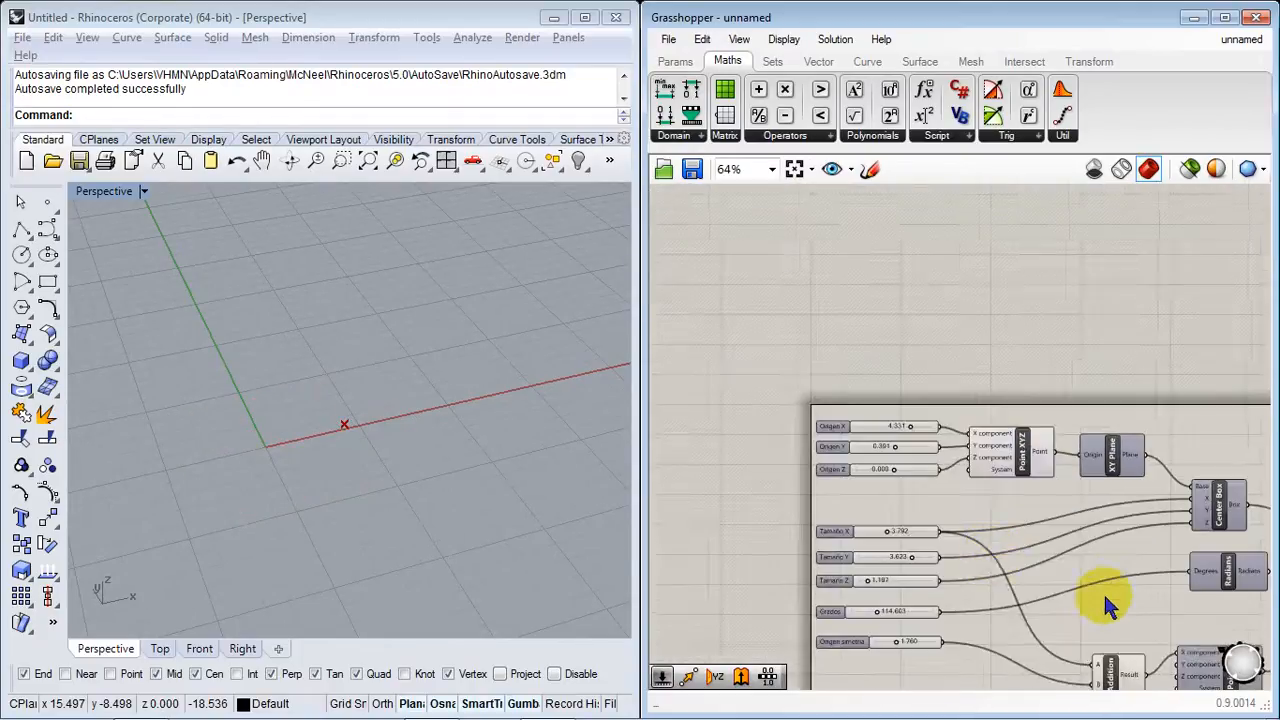
scroll(1040, 490, "up", 3)
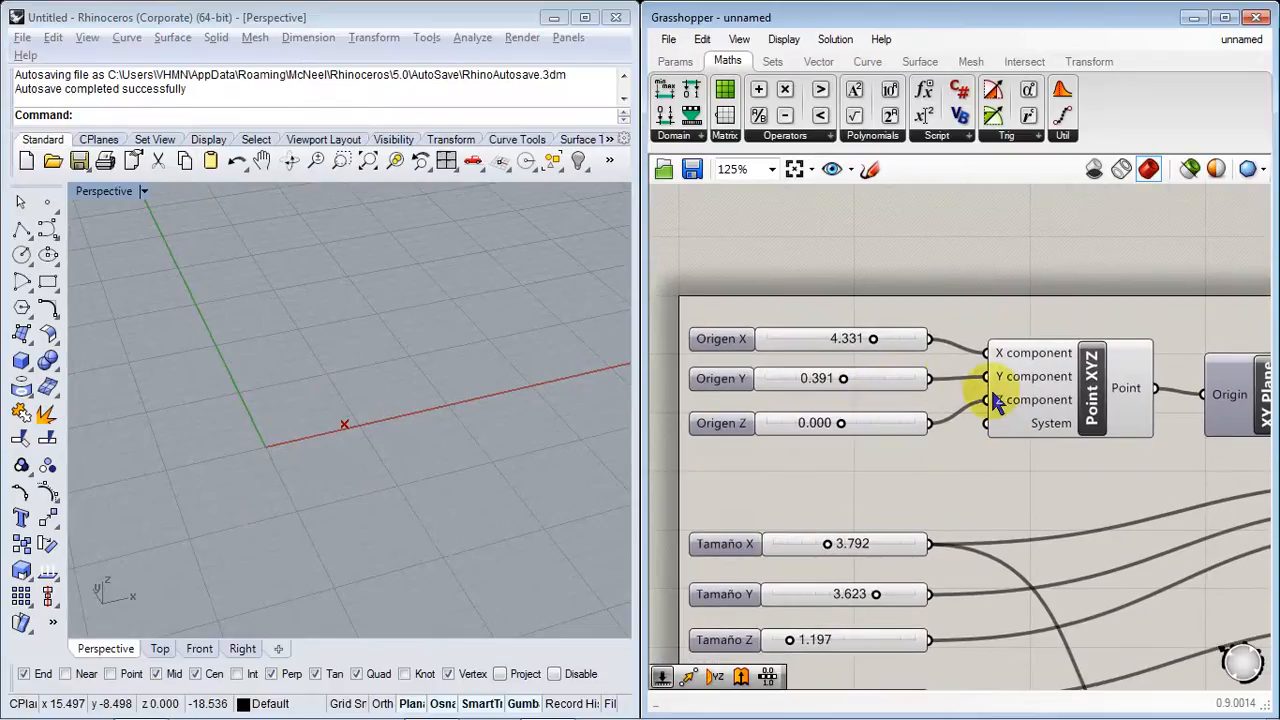
left_click_drag(873, 339, 824, 338)
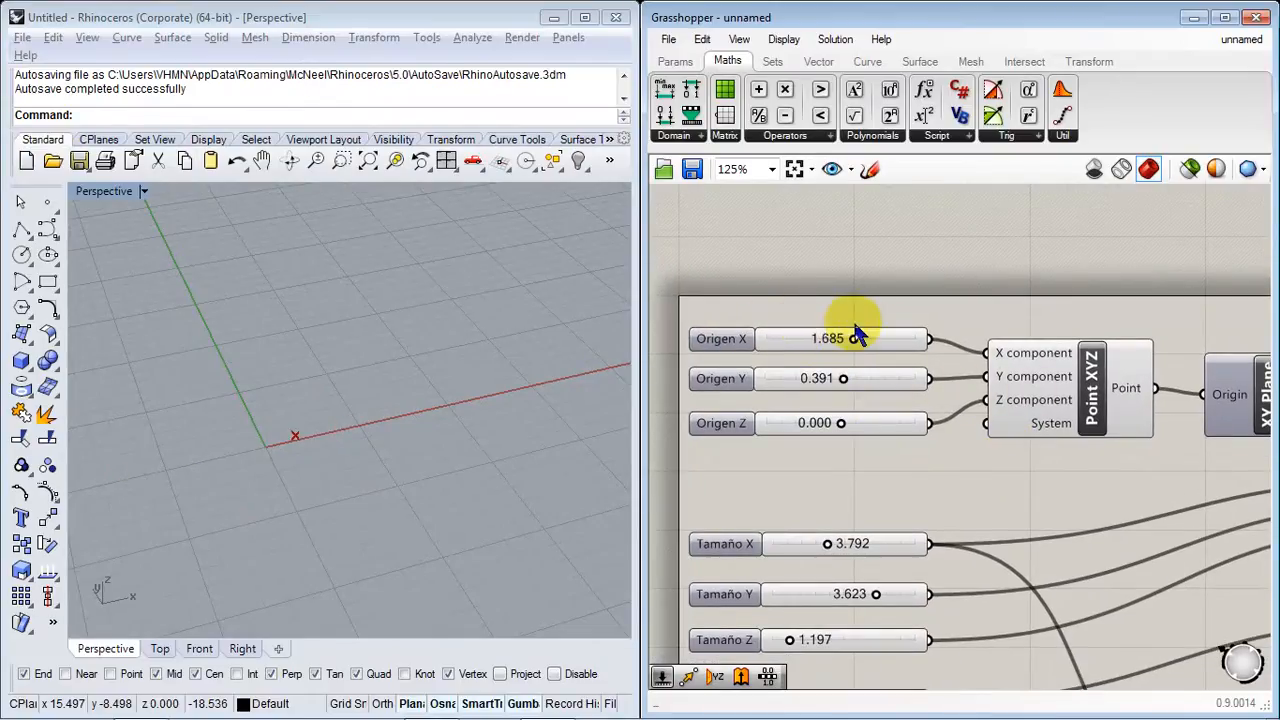
double_click(828, 342)
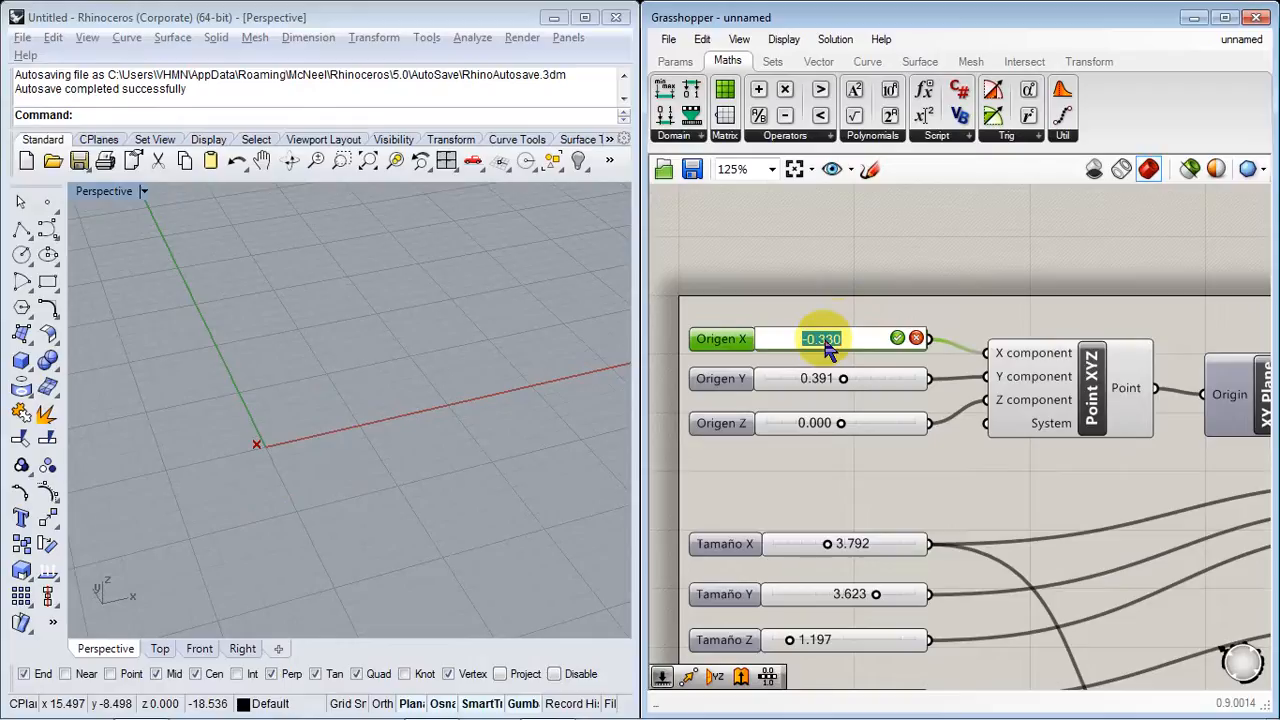
type("0")
key("Return")
double_click(802, 382)
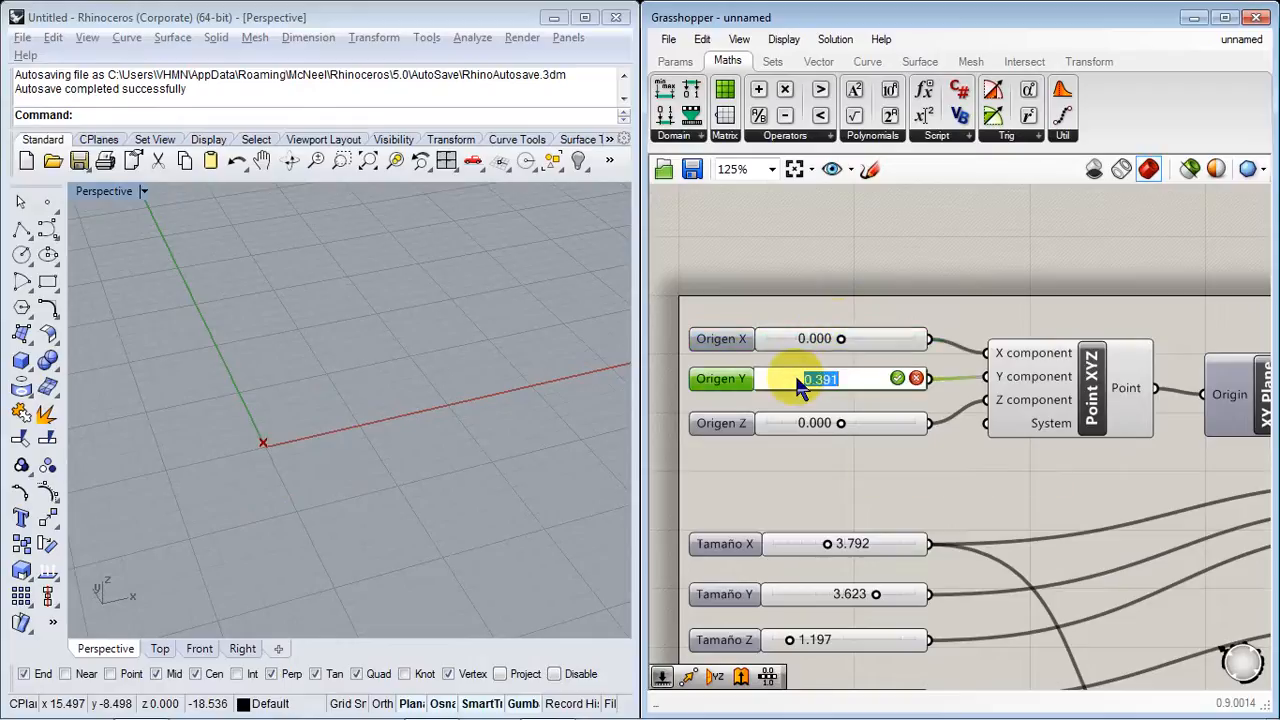
type("0")
key("Return")
Step: Show the preview of the XY Plane used as the box's base
right_click_drag(966, 451, 800, 395)
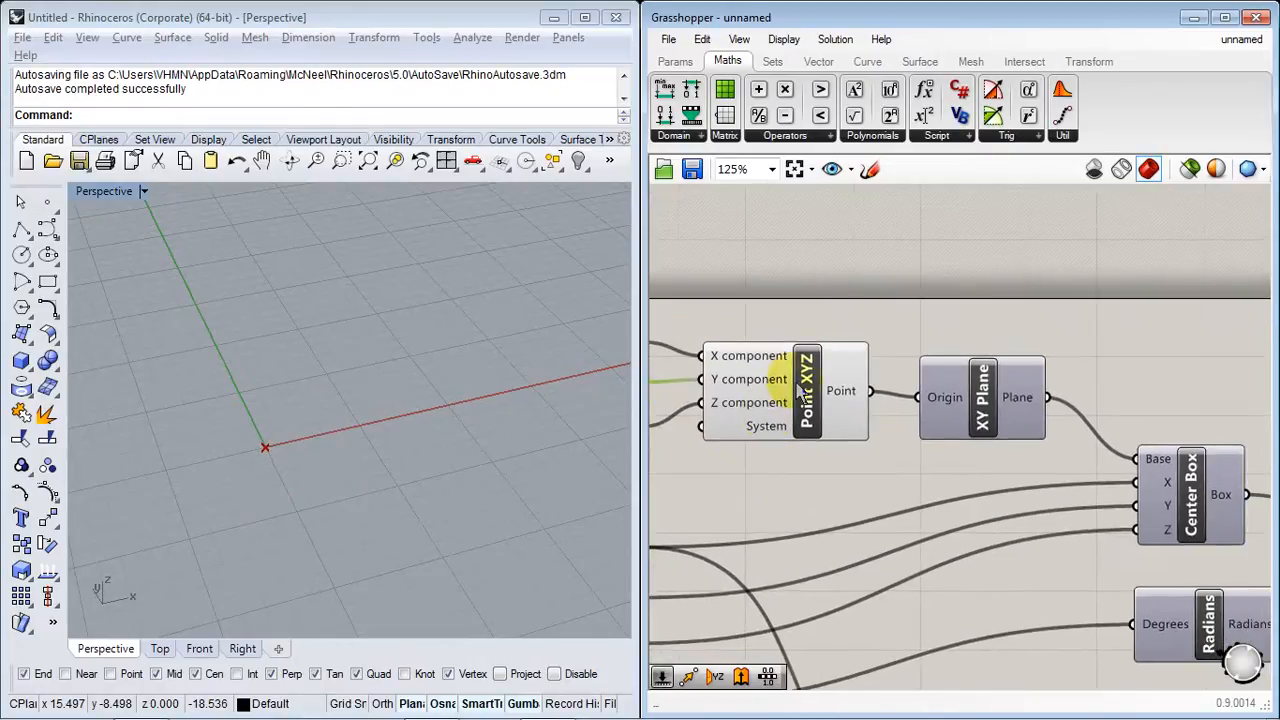
right_click(960, 428)
left_click(1035, 443)
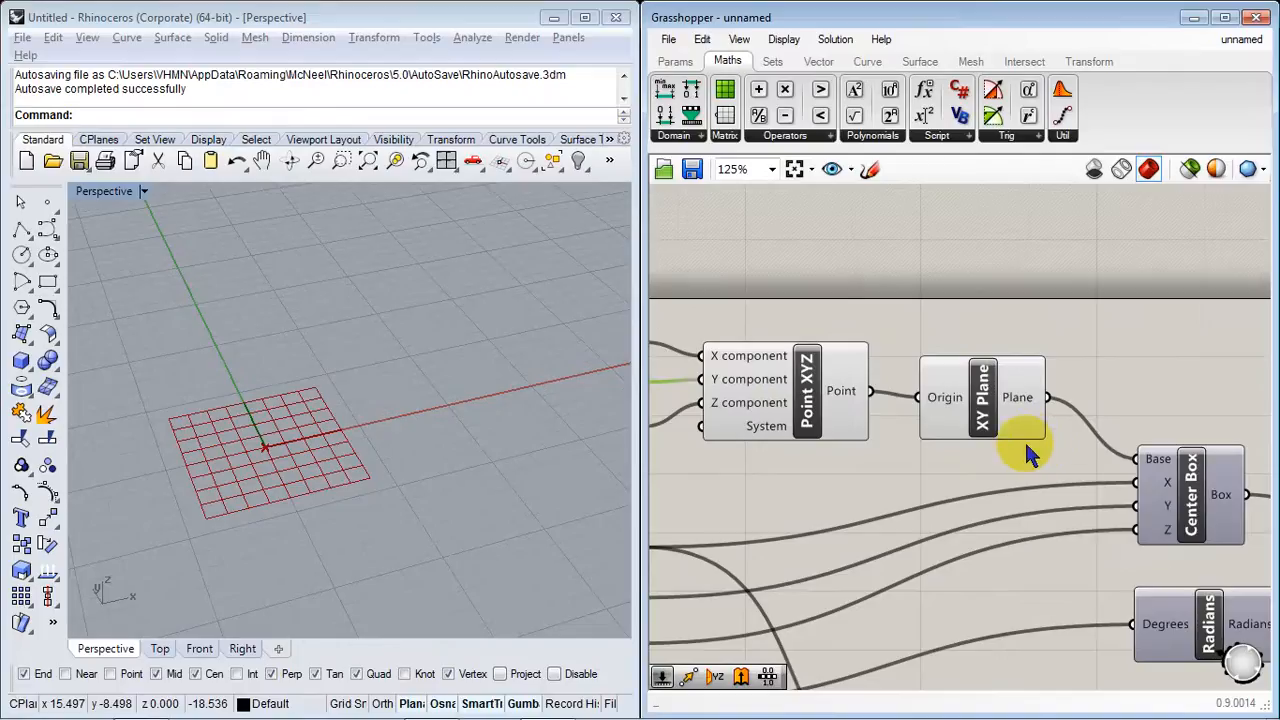
right_click_drag(286, 423, 325, 445)
Step: Show the preview of the Center Box and set its Tamaño X to 2.404
right_click_drag(885, 490, 760, 378)
right_click_drag(1000, 405, 945, 355)
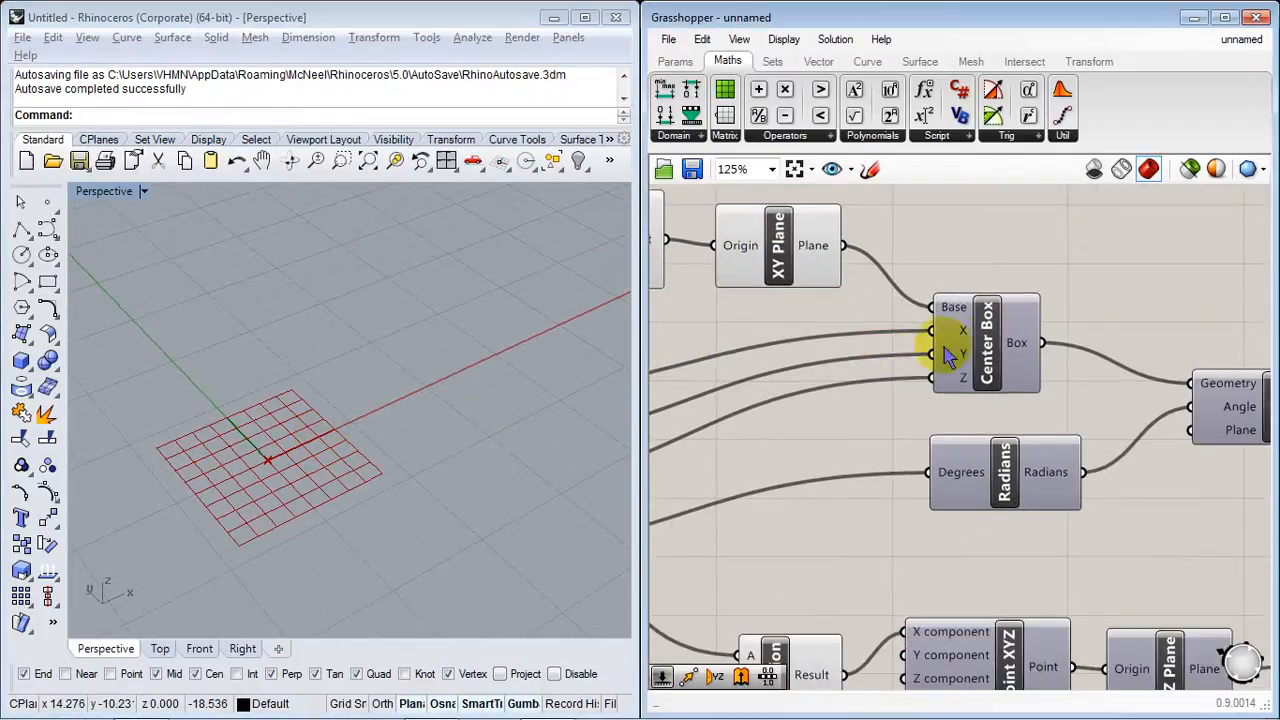
right_click(995, 340)
left_click(1034, 371)
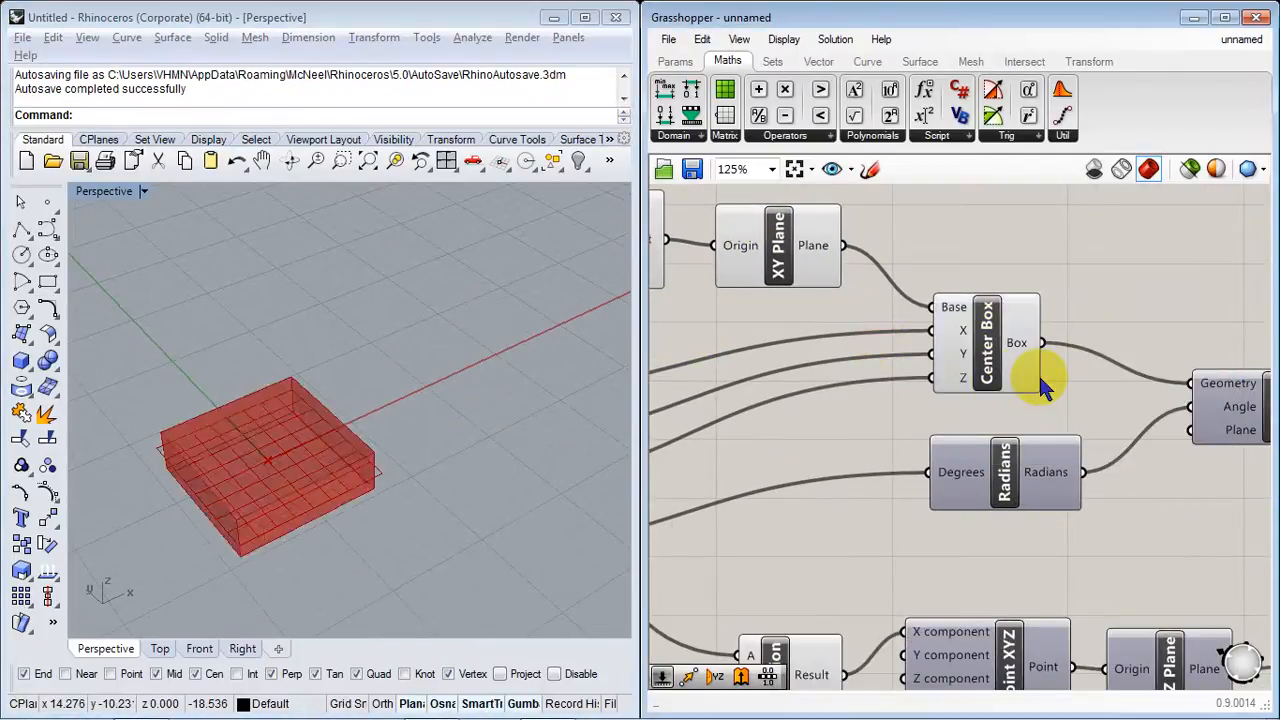
right_click_drag(240, 440, 280, 420)
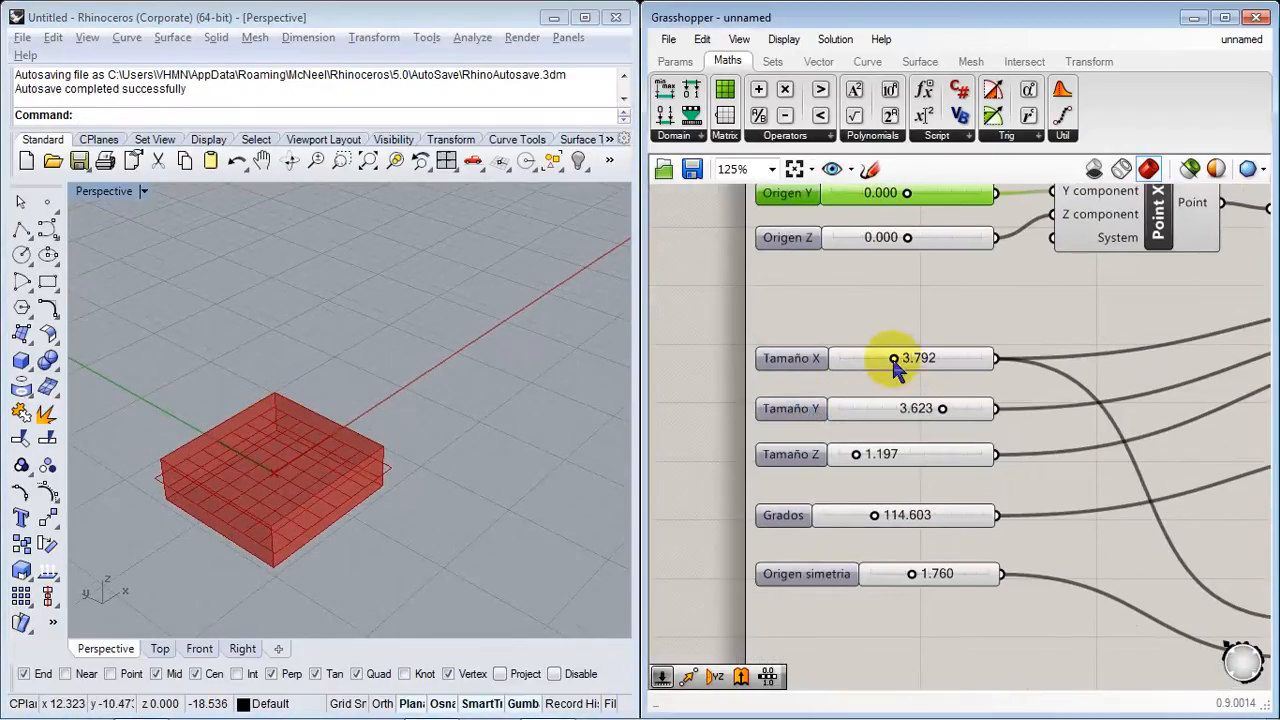
mouse_move(896, 366)
left_mouse_down()
mouse_move(934, 362)
mouse_move(874, 360)
left_mouse_up()
Step: Show the preview of the Rotate component and view the rotated box over the original
right_click_drag(1014, 388, 660, 438)
right_click_drag(1262, 428, 884, 429)
scroll(929, 391, "down", 1)
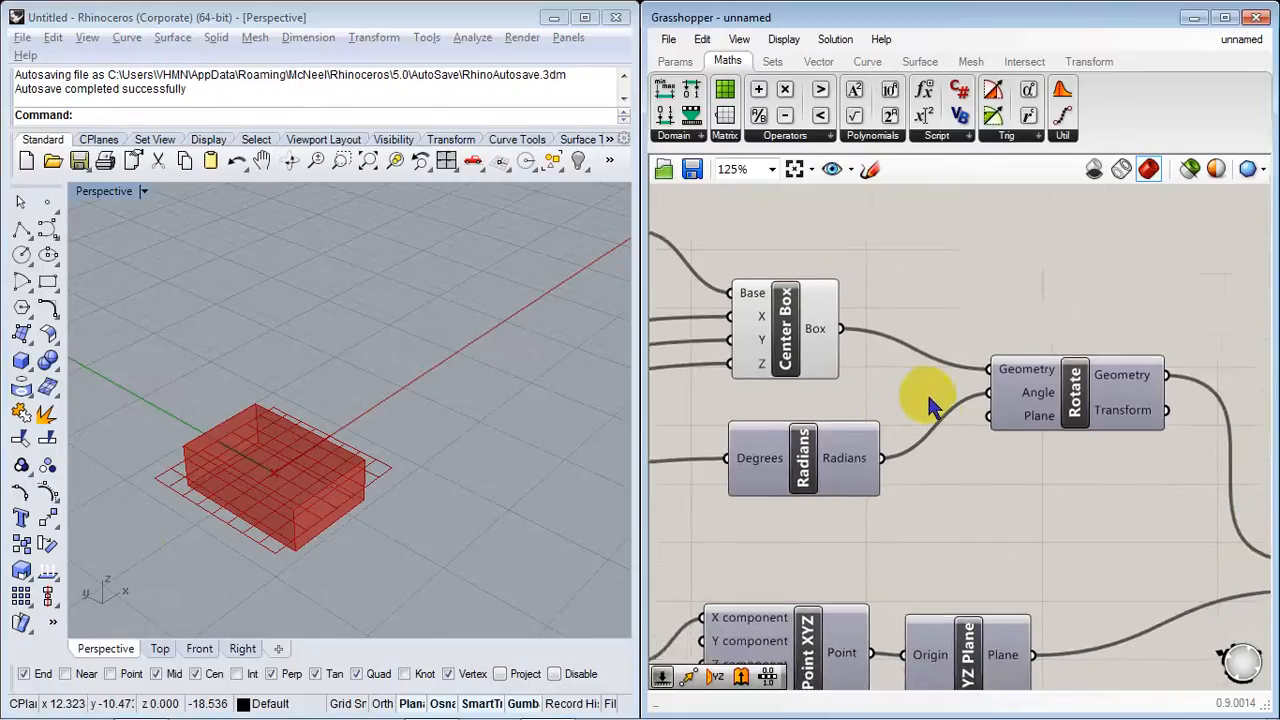
right_click(1052, 362)
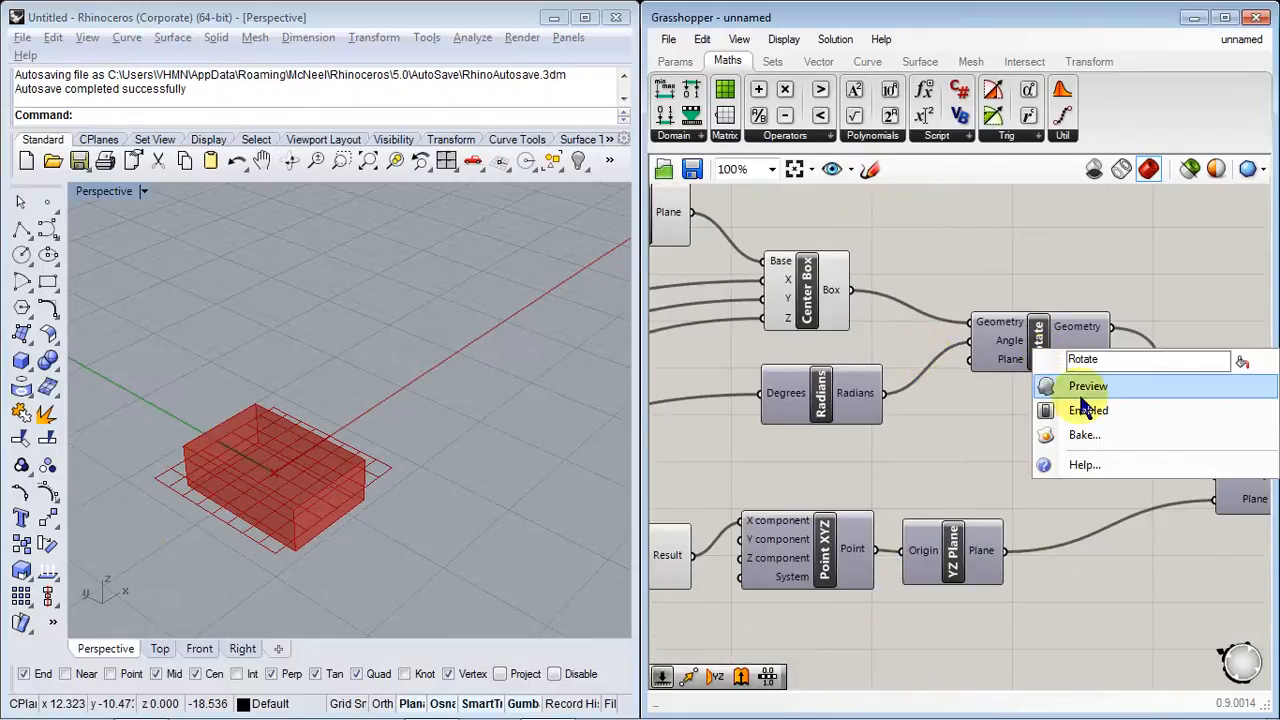
left_click(1078, 391)
right_click_drag(449, 465, 320, 509)
Step: Show the preview of the Mirror component that reflects the rotated box
right_click_drag(866, 457, 1255, 440)
right_click_drag(650, 428, 737, 423)
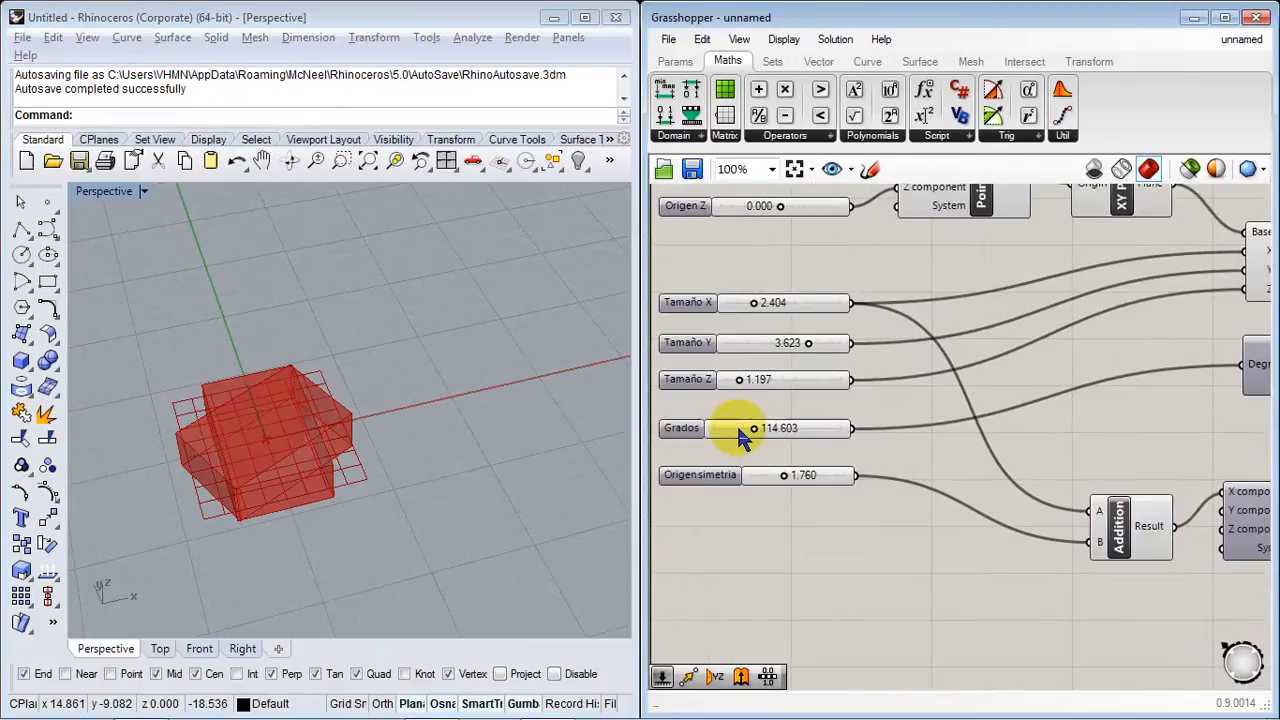
right_click_drag(1250, 423, 882, 423)
right_click_drag(994, 423, 669, 400)
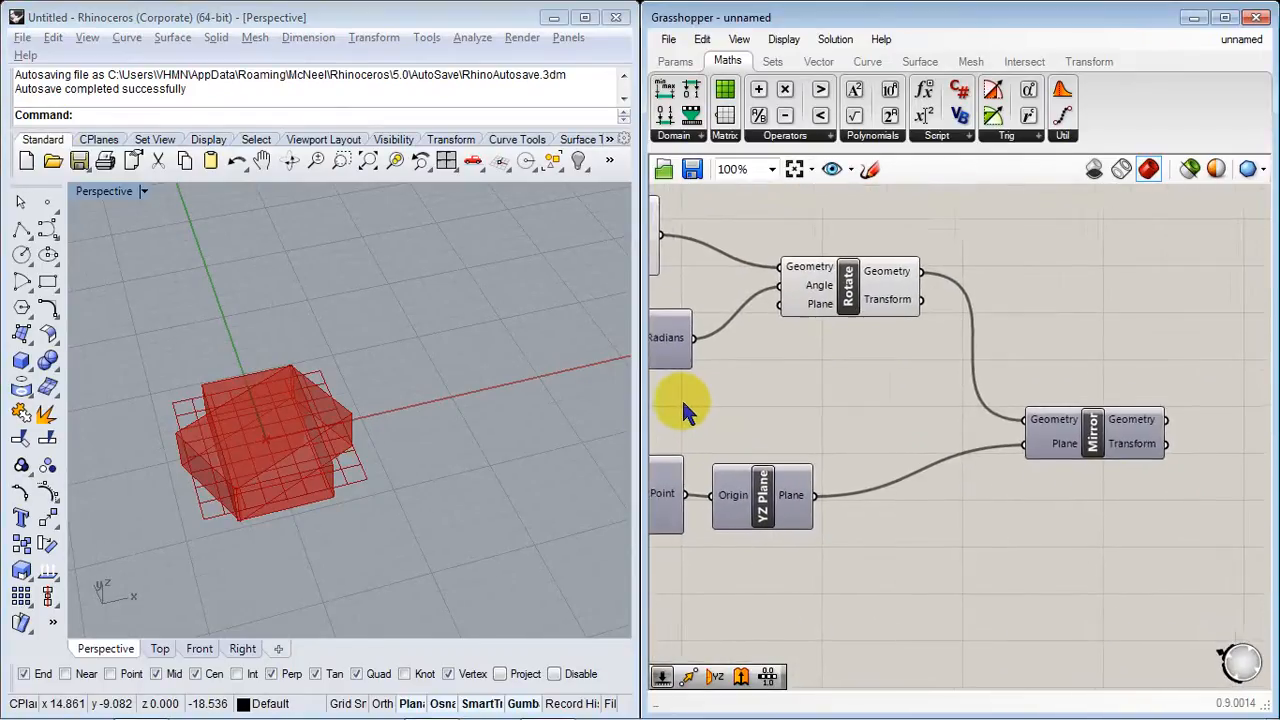
right_click(1085, 440)
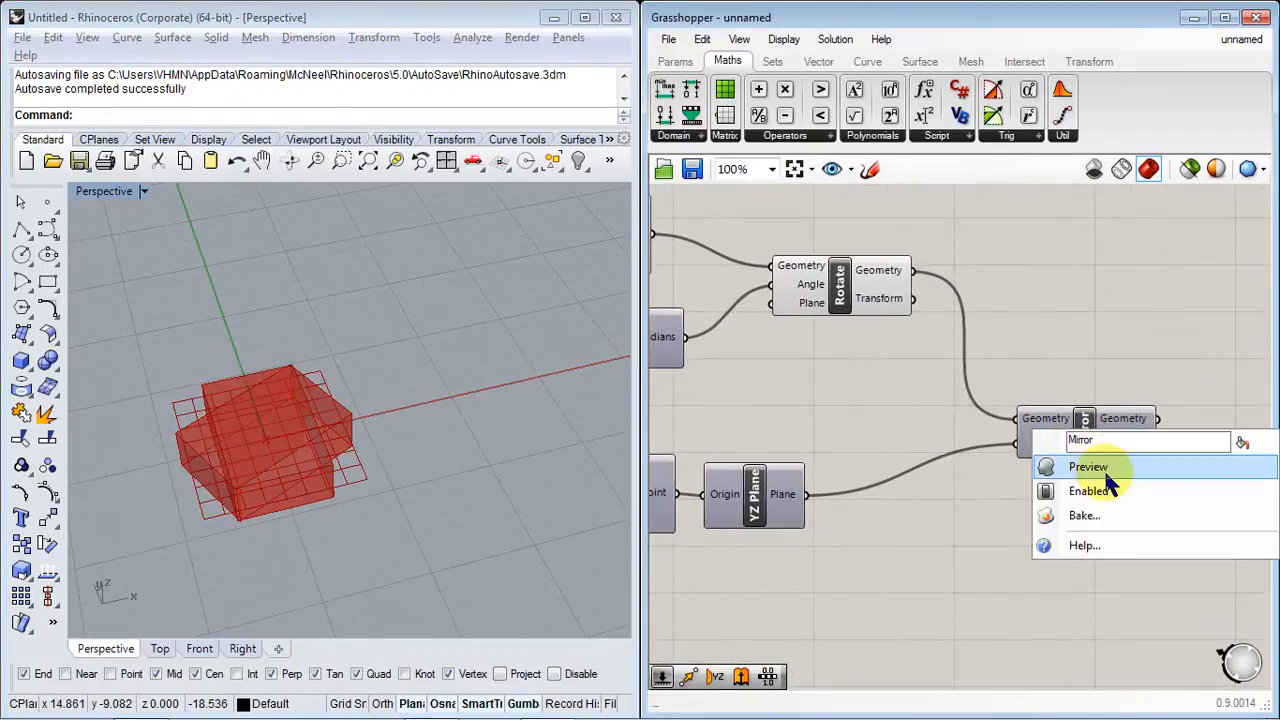
left_click(1108, 480)
Step: Hide the Center Box preview so only the rotated box and its mirrored copy are displayed
right_click_drag(966, 372, 1128, 380)
right_click(855, 300)
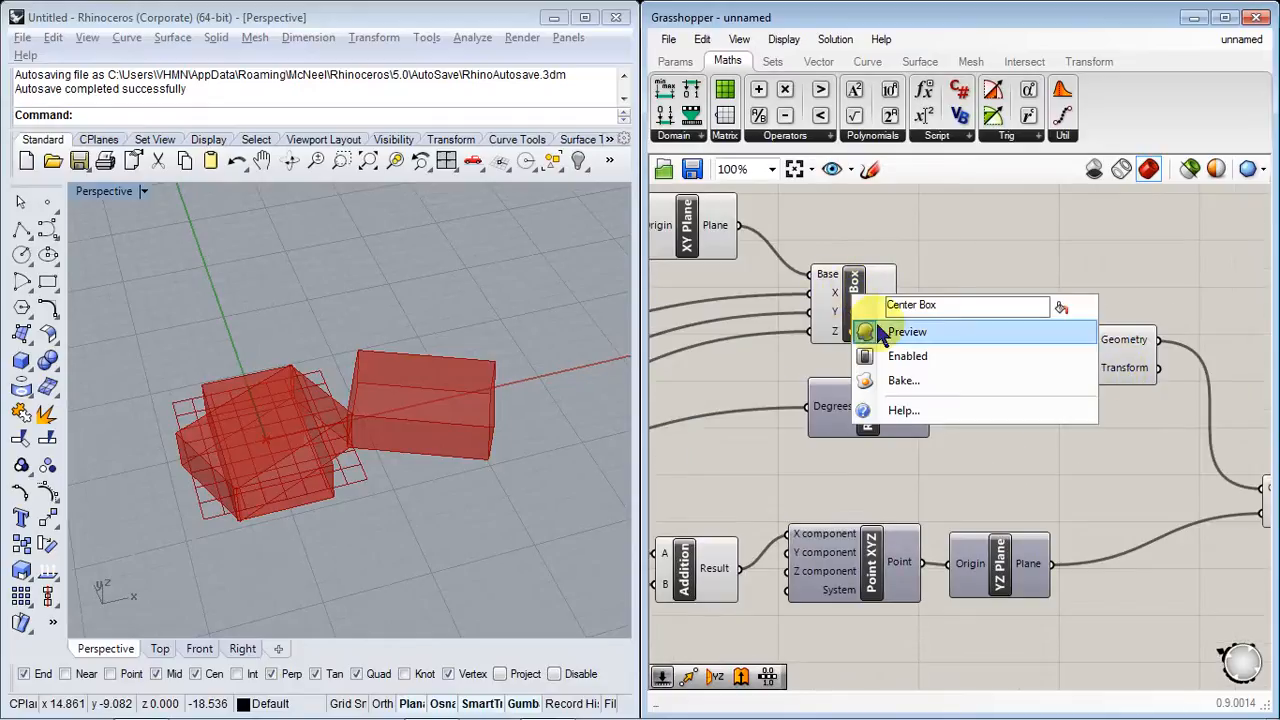
left_click(857, 334)
right_click_drag(457, 477, 509, 509)
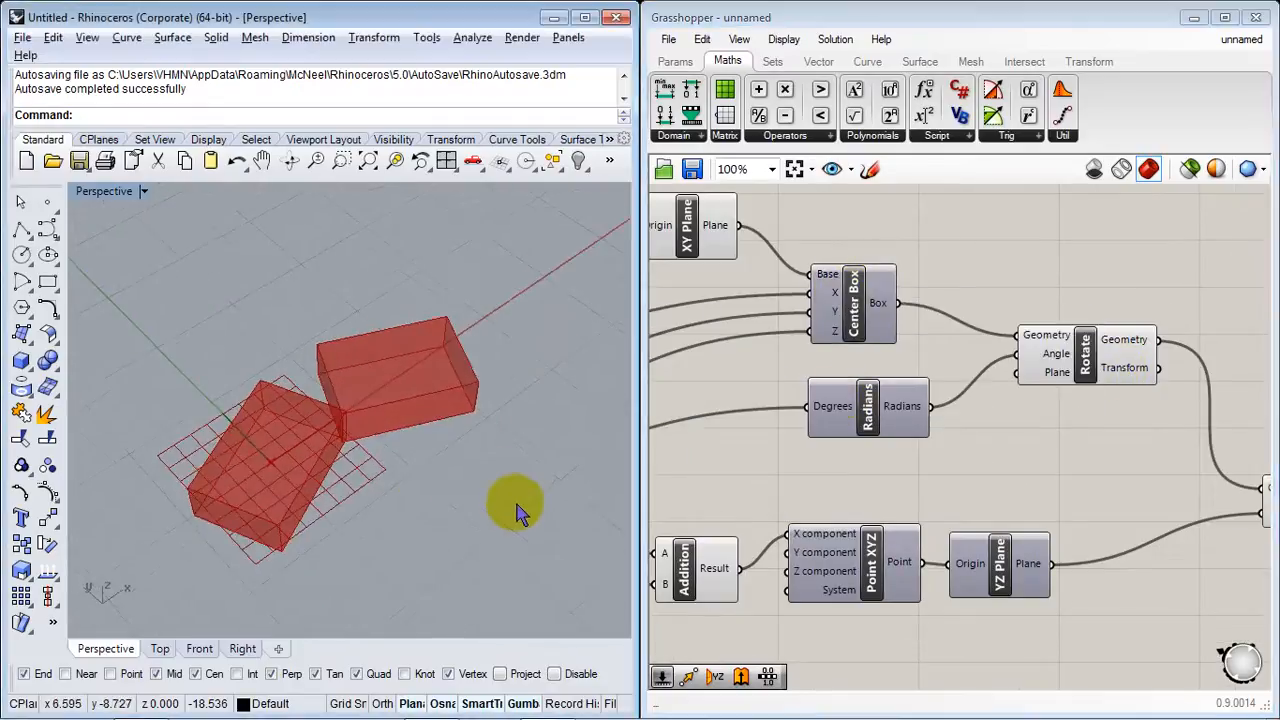
Step: Offset the mirror plane by setting Origen simetria to 4.256, and rotate the box by setting Grados to 184.062
scroll(929, 449, "down", 3)
right_click_drag(1021, 484, 1162, 496)
right_click_drag(834, 514, 945, 595)
scroll(780, 480, "up", 3)
scroll(760, 503, "up", 2)
left_click_drag(921, 563, 994, 563)
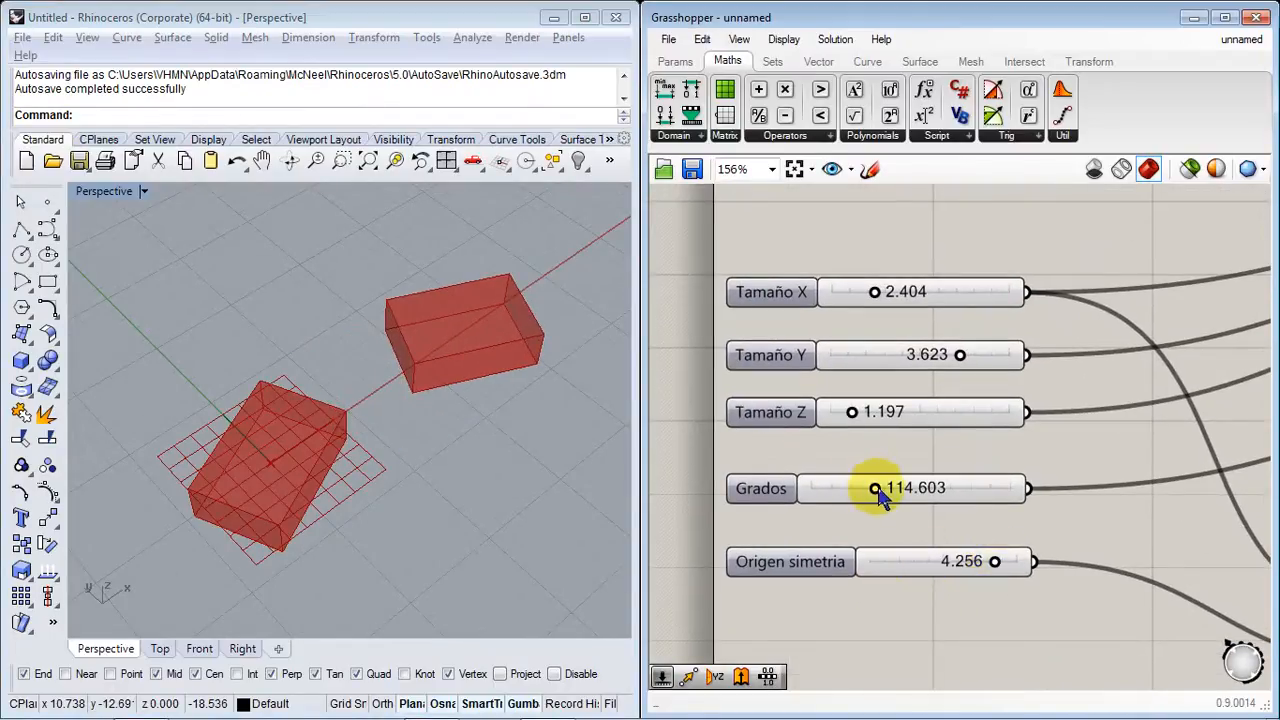
left_click_drag(877, 487, 914, 475)
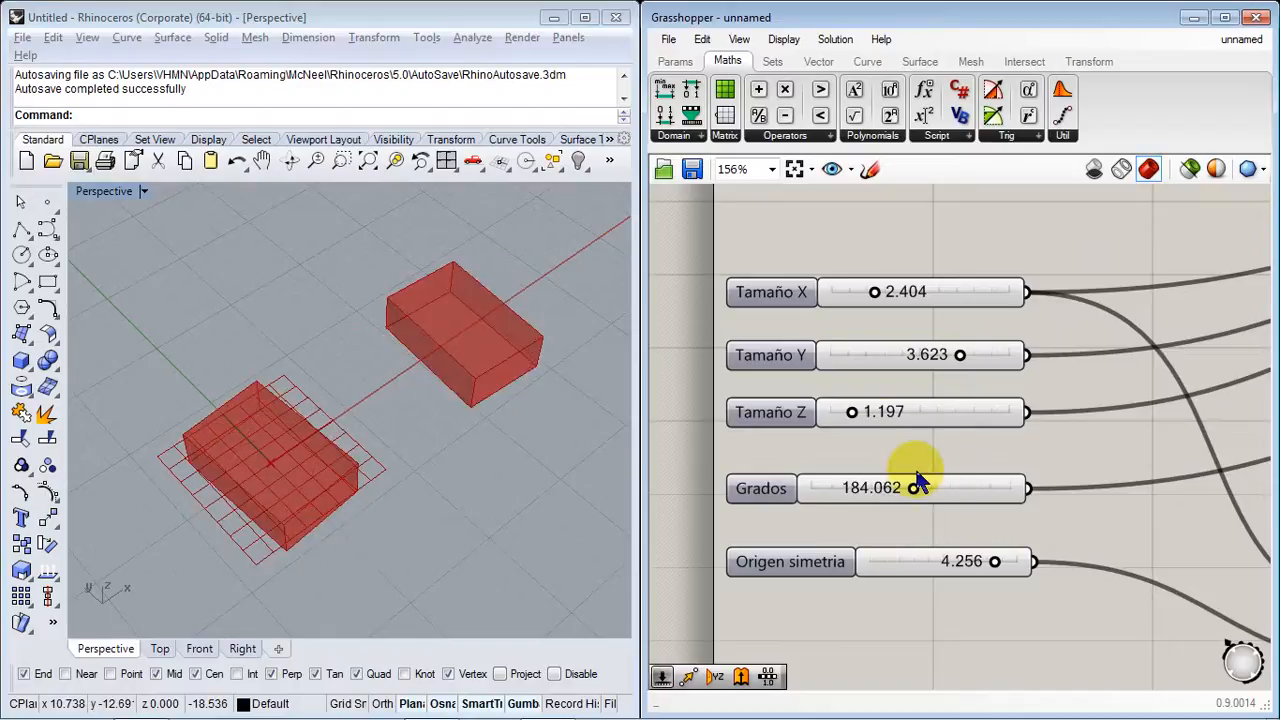
Step: Resize the box by setting Tamaño Z to 4.030, Tamaño Y to 2.443 and Tamaño X to 3.144
left_click_drag(855, 414, 903, 412)
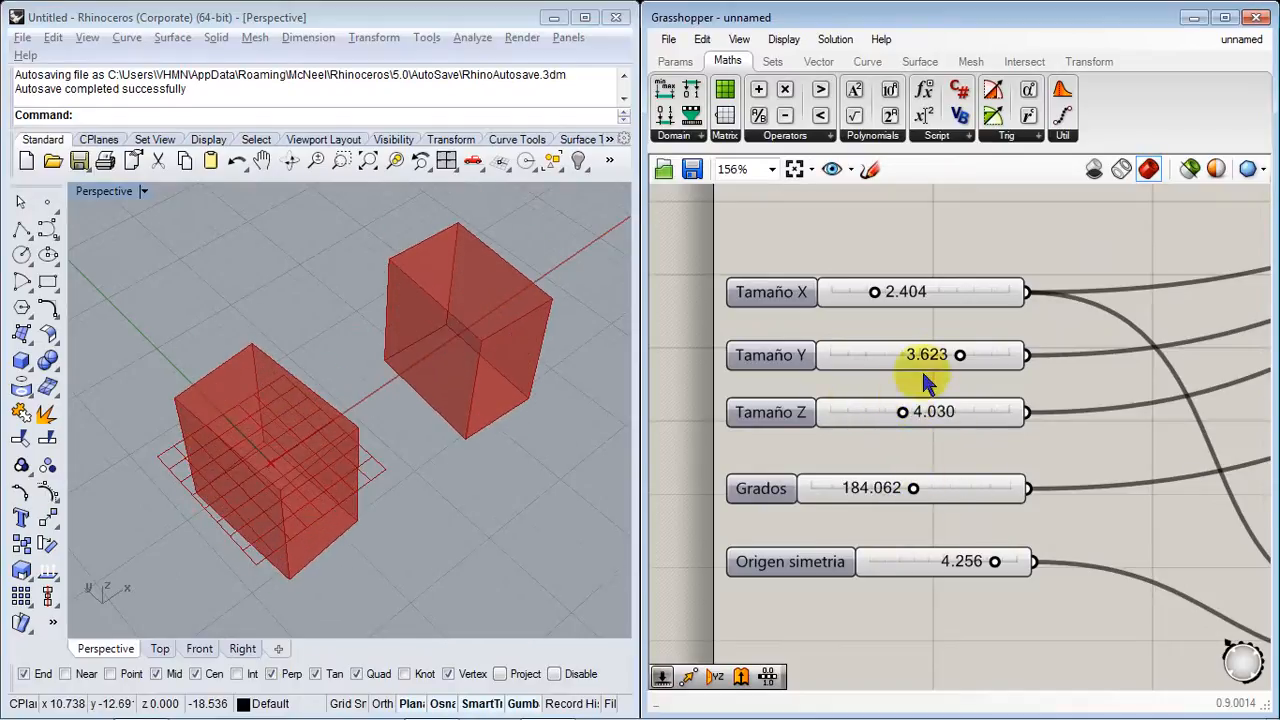
left_click_drag(958, 360, 918, 355)
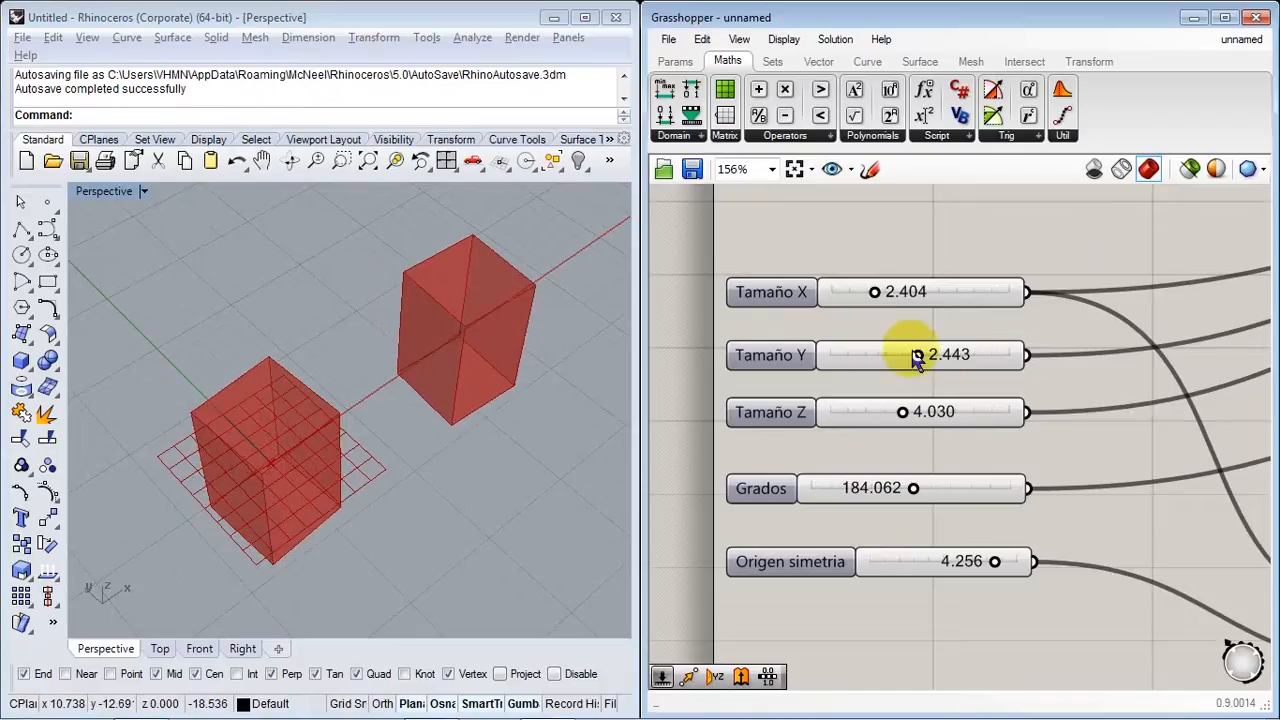
mouse_move(875, 294)
left_mouse_down()
mouse_move(957, 294)
mouse_move(886, 296)
left_mouse_up()
left_click(931, 266)
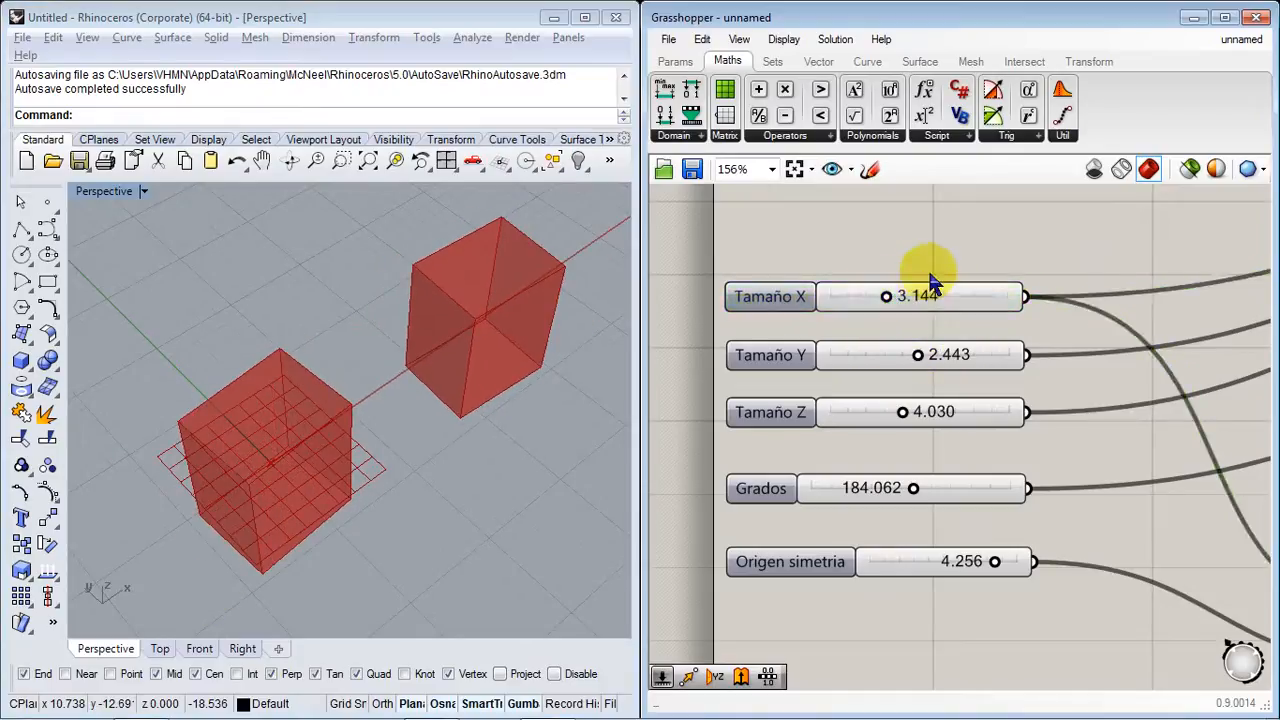
Step: Examine the complete mirror definition on the canvas together with the rotated box and its mirrored copy
scroll(948, 320, "down", 5)
scroll(948, 320, "down", 2)
right_click_drag(986, 371, 816, 483)
mouse_move(429, 528)
right_mouse_down()
mouse_move(414, 480)
mouse_move(291, 437)
mouse_move(345, 185)
mouse_move(400, 495)
mouse_move(386, 471)
right_mouse_up()
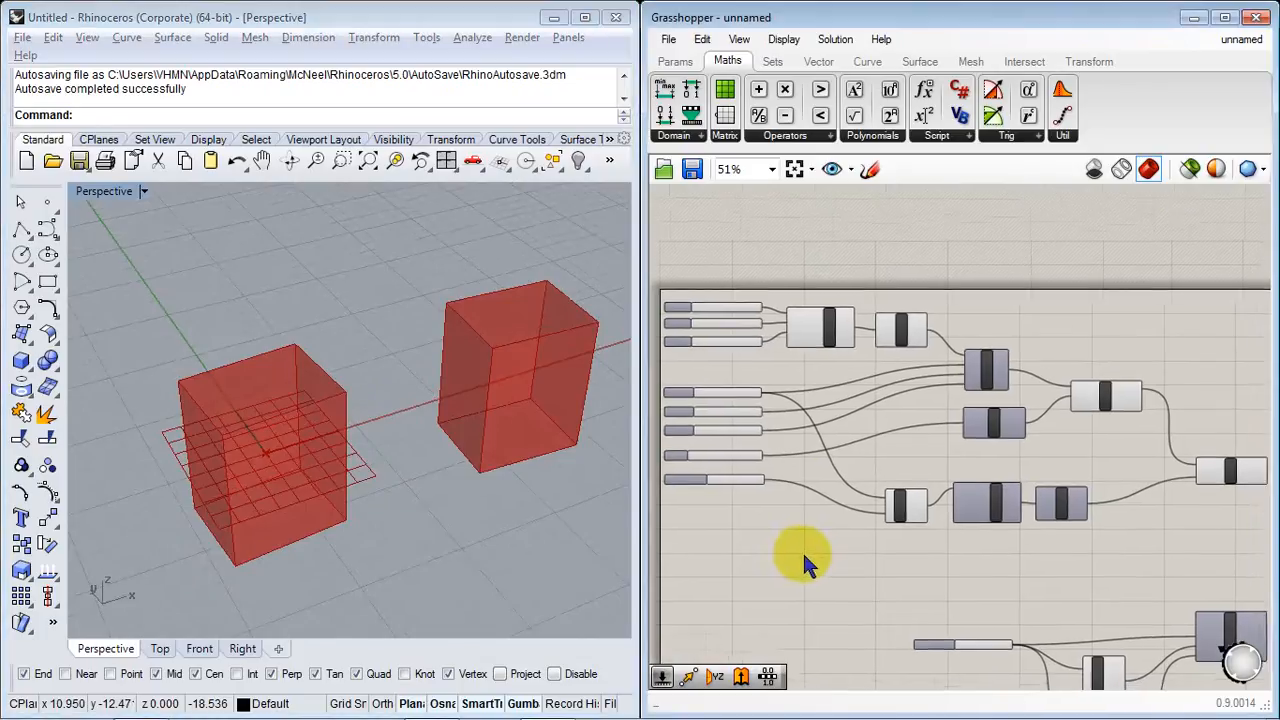
right_click_drag(805, 552, 829, 520)
scroll(830, 516, "down", 3)
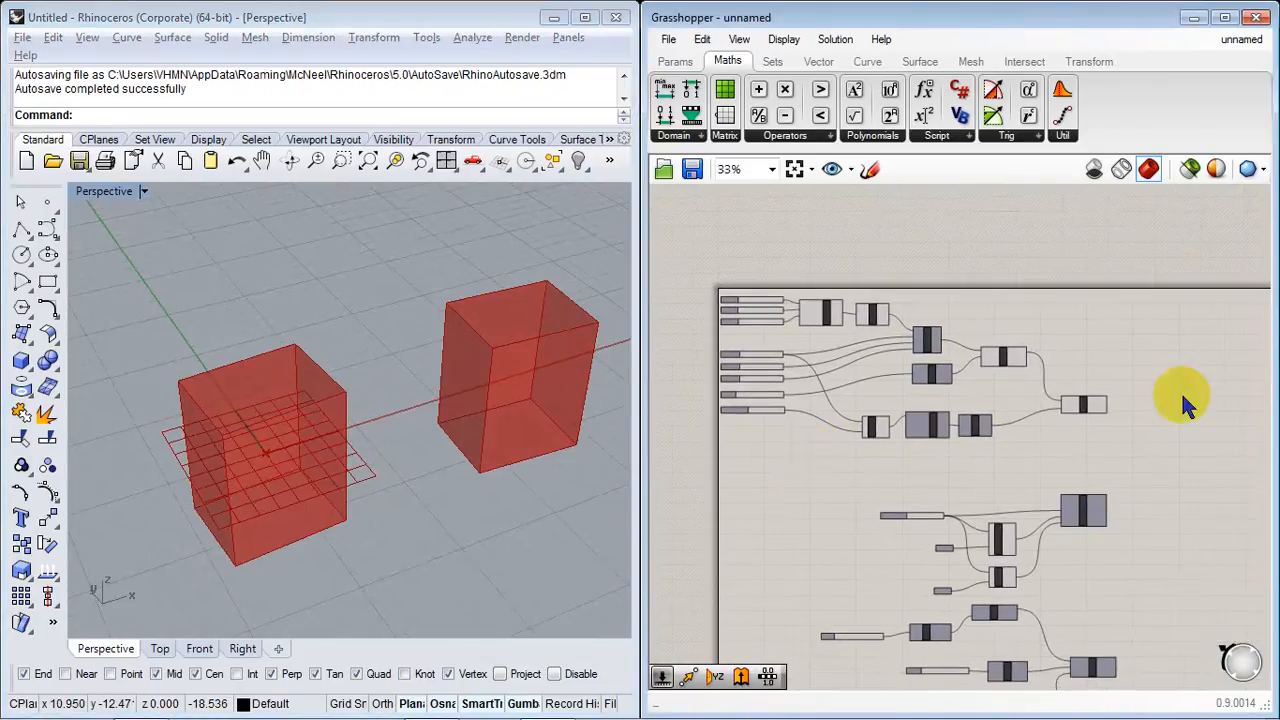
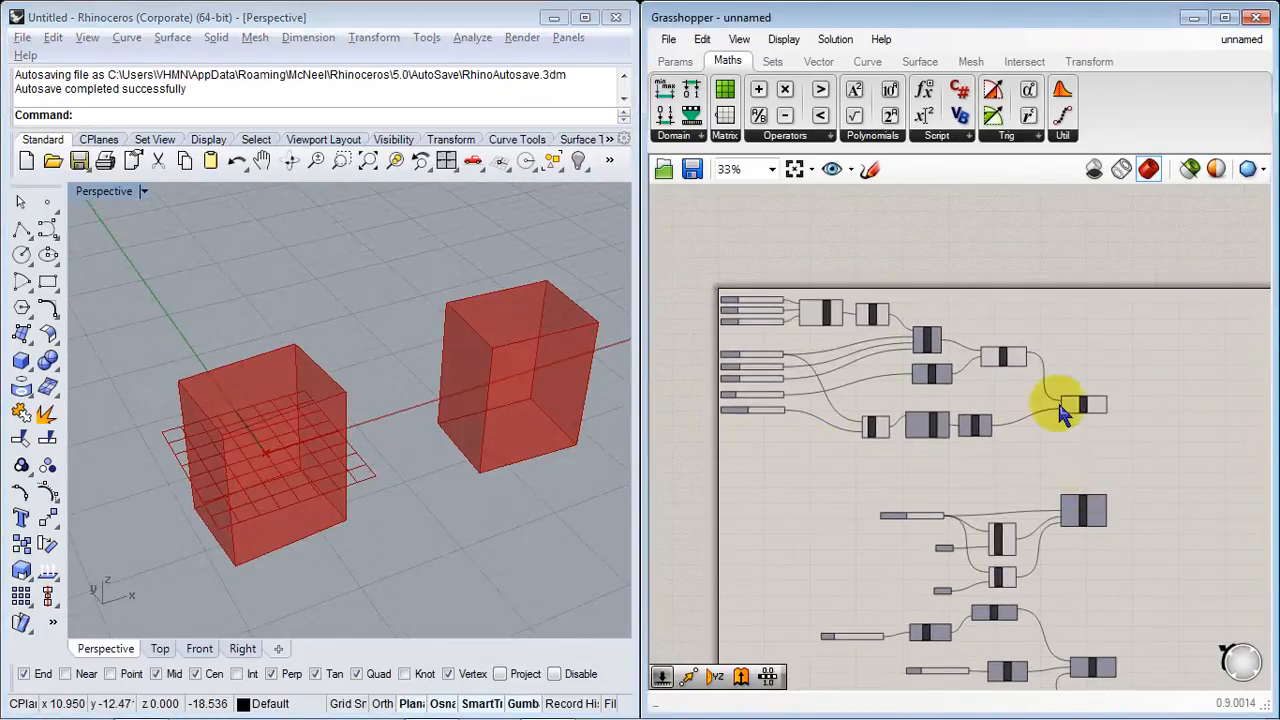
Step: Save the definition as Grasshopper 02 in the RHINO folder on the desktop, in Grasshopper Binary format
left_click(668, 40)
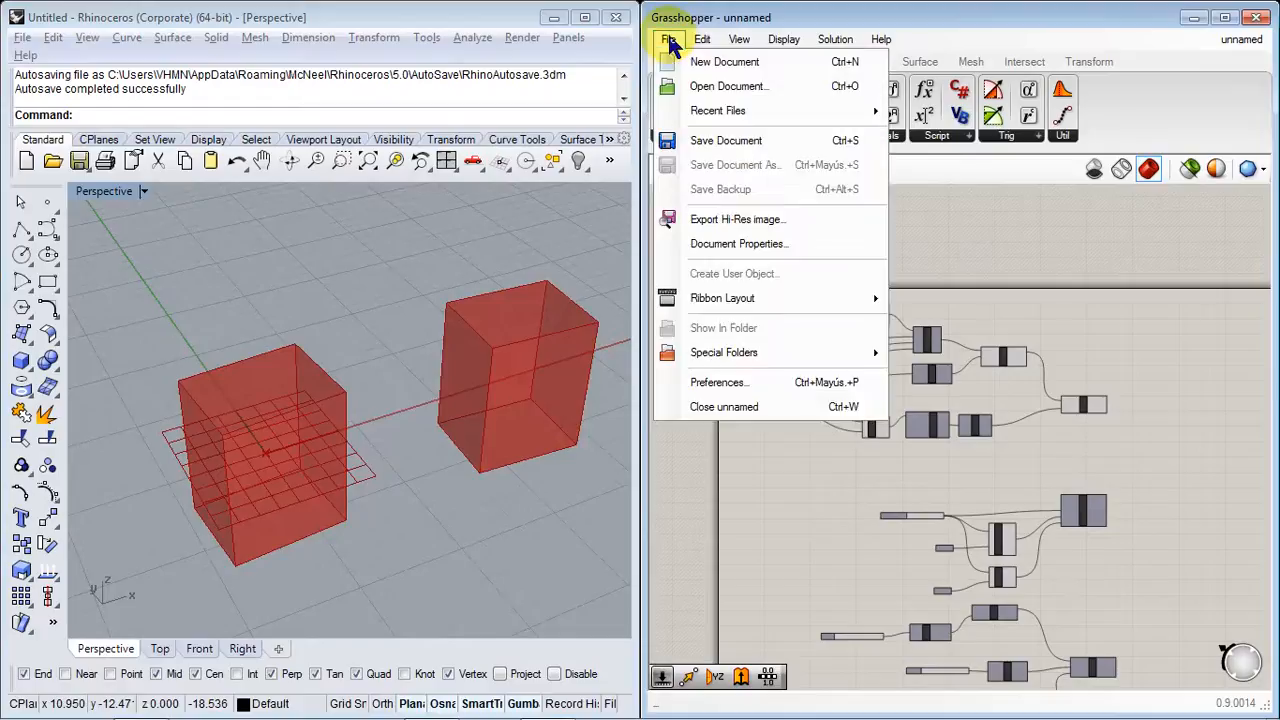
left_click(757, 147)
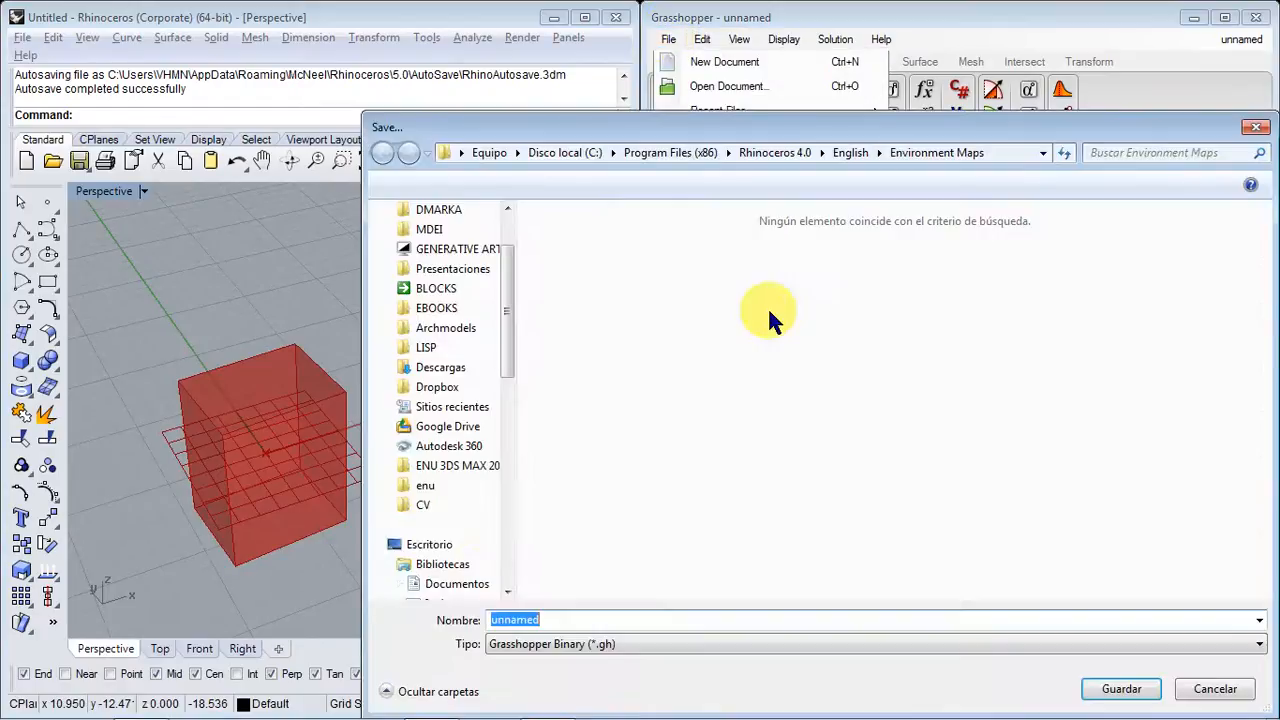
left_click(430, 545)
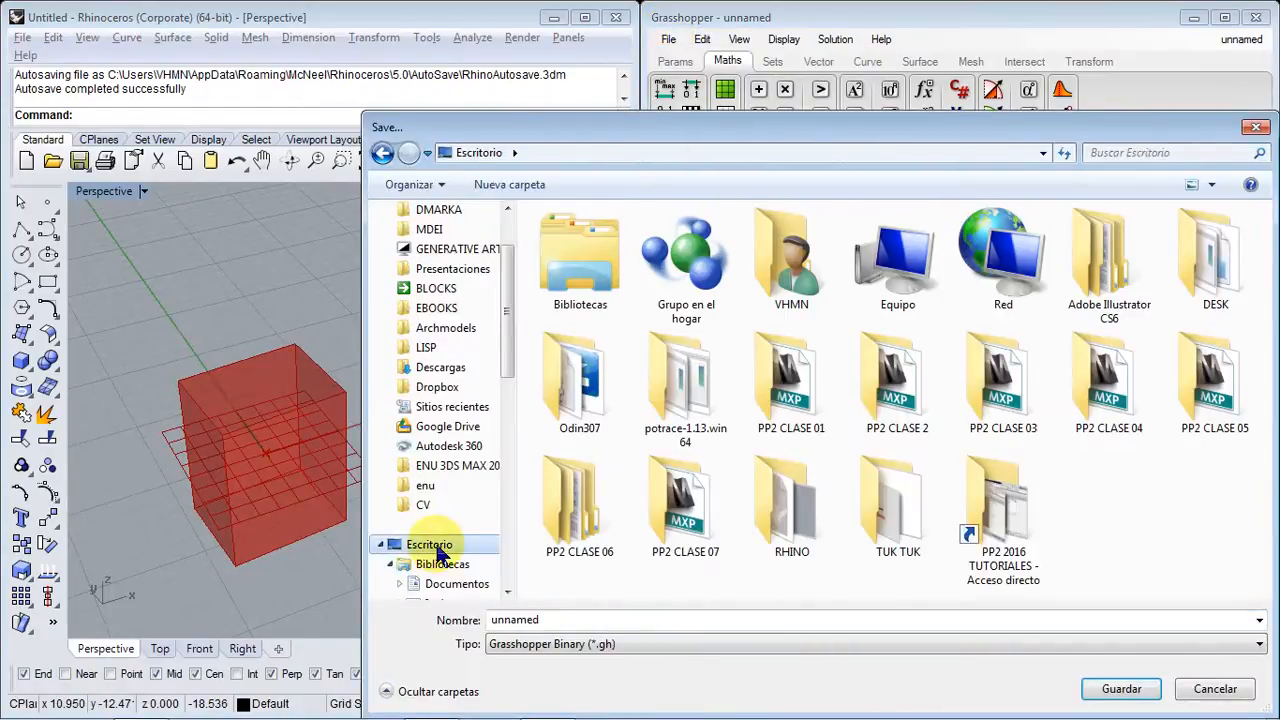
double_click(810, 535)
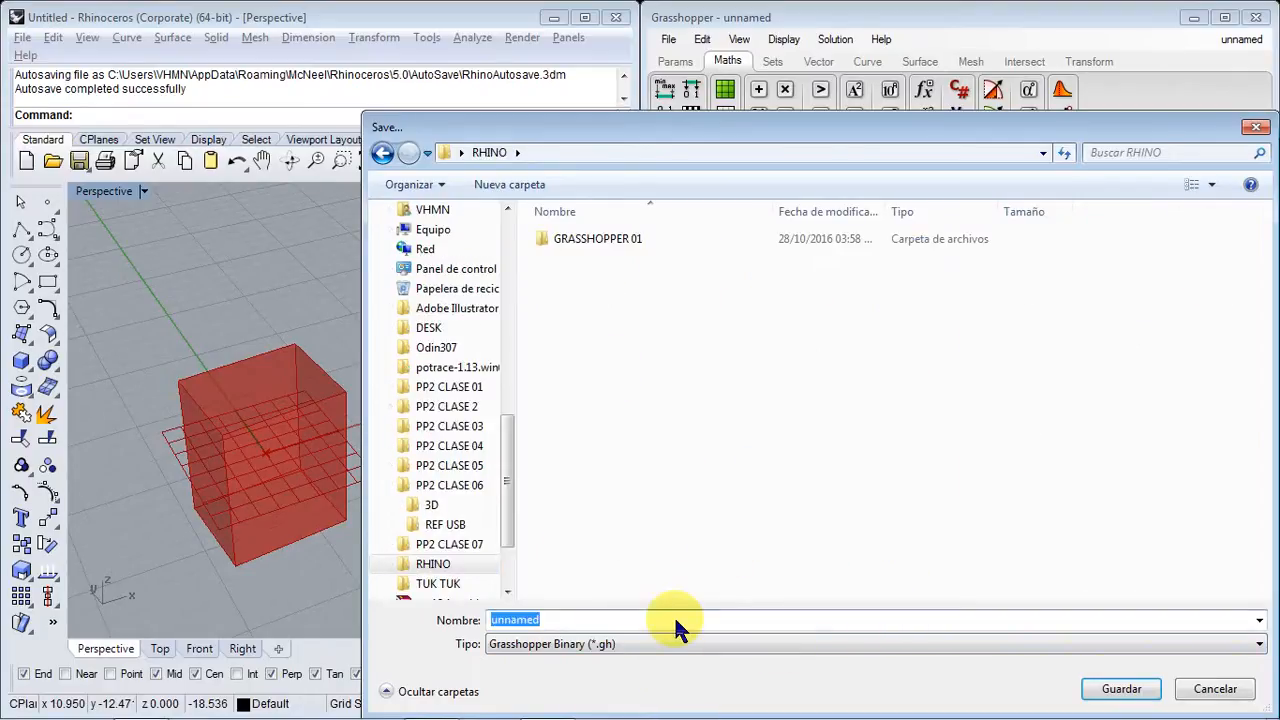
type("Gras")
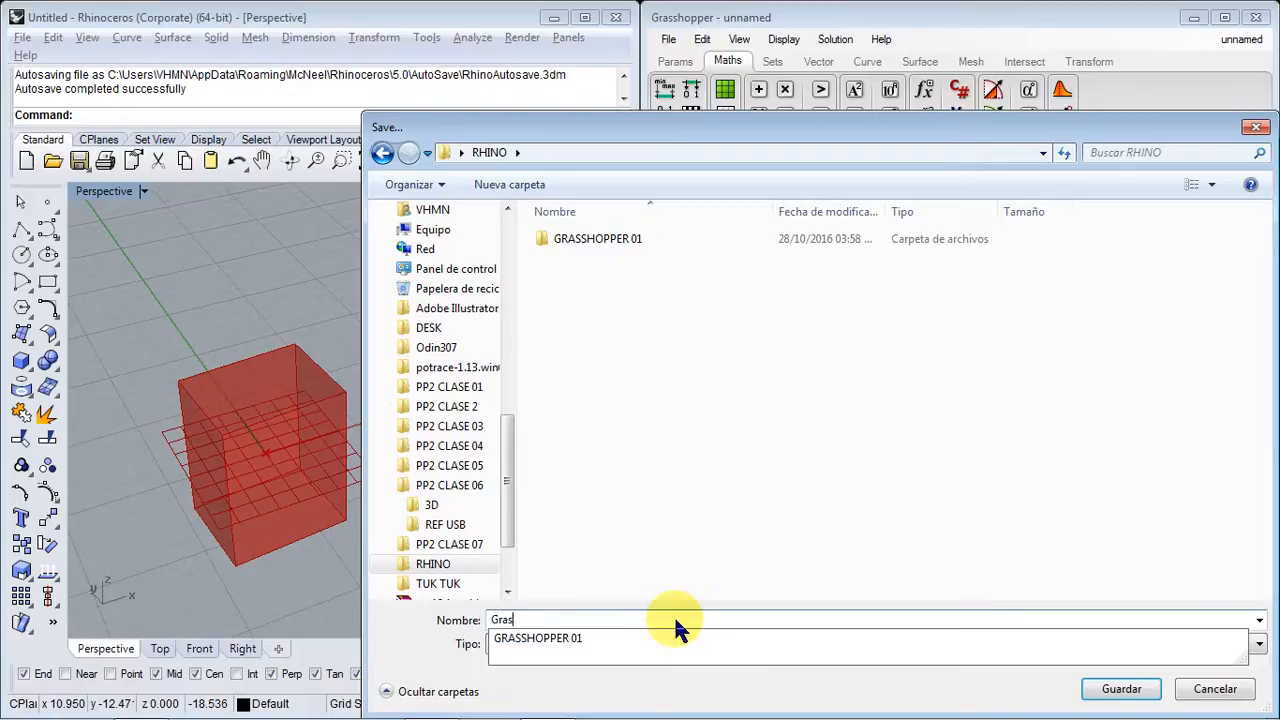
type("shopper 02")
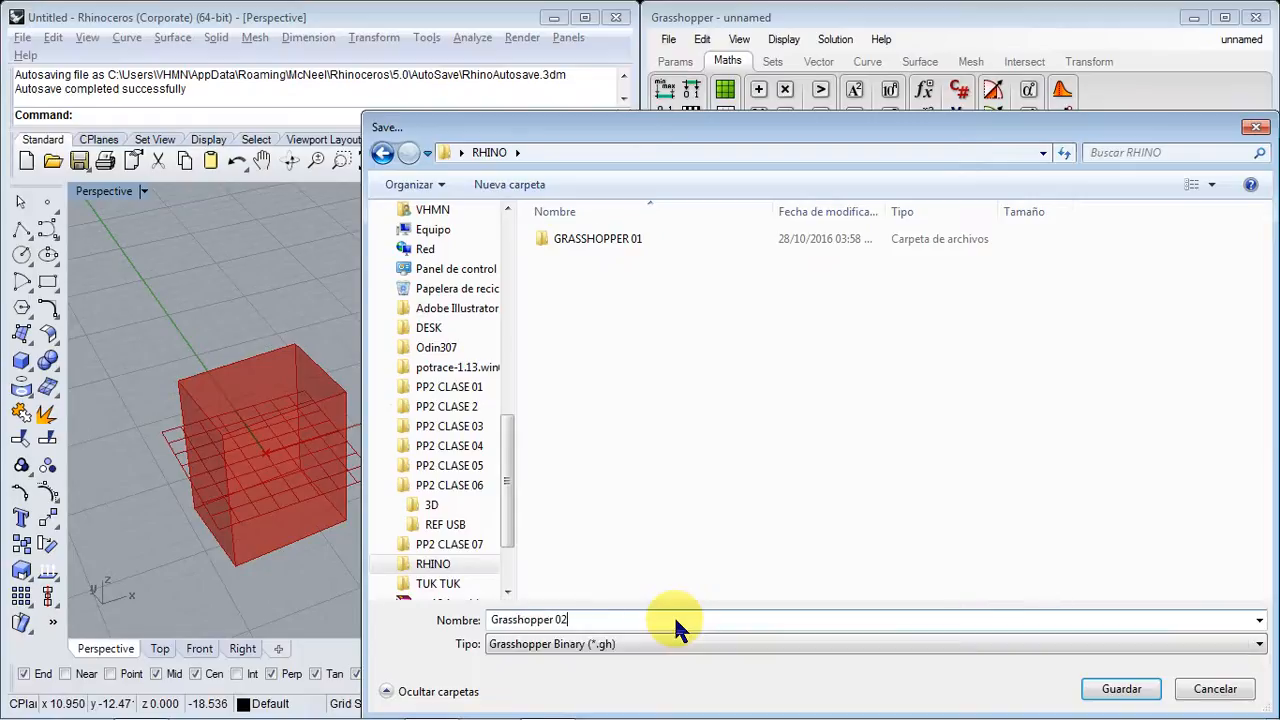
key("Return")
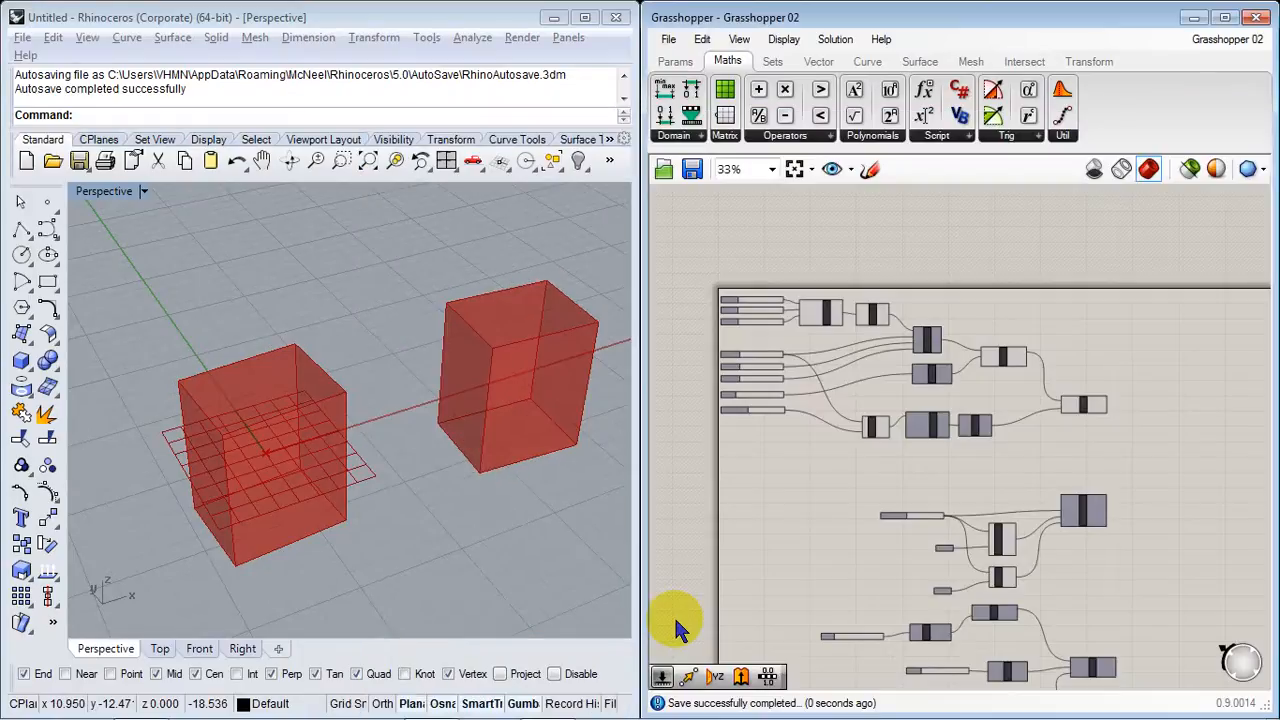
Step: Browse the RHINO folder for the saved Grasshopper 02 definition with Open Document, without opening any file
left_click(668, 39)
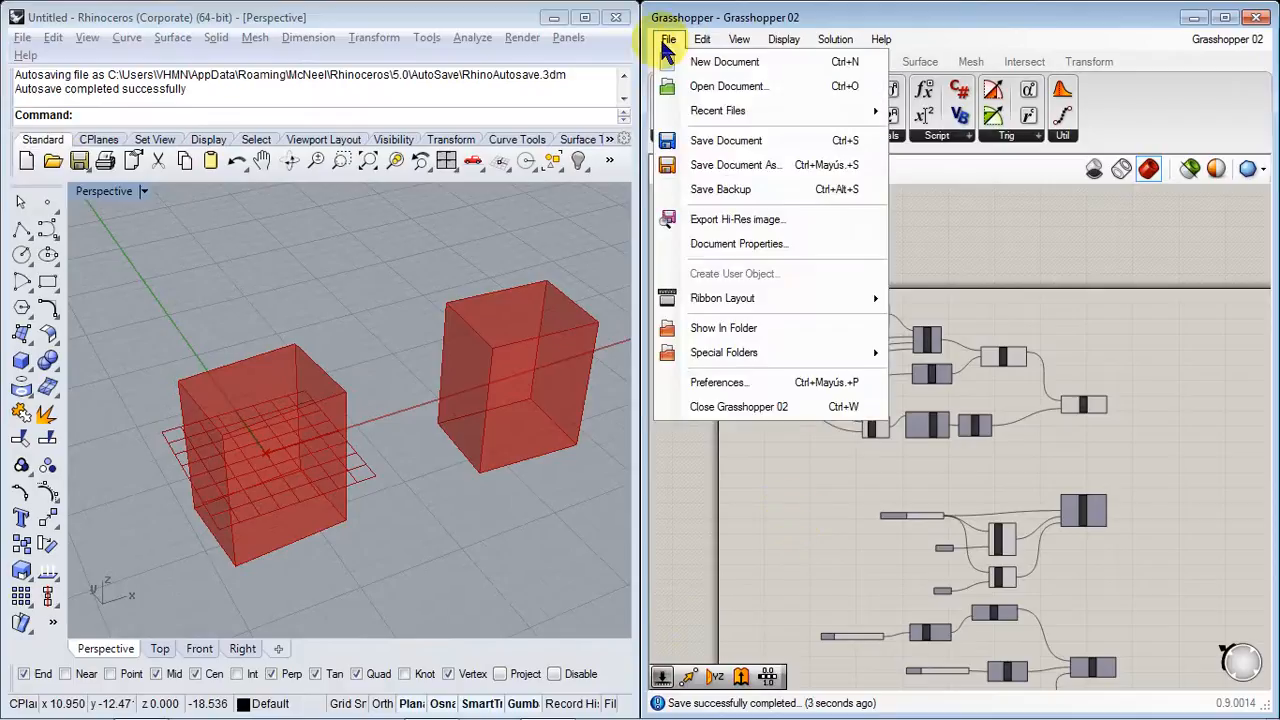
left_click(705, 88)
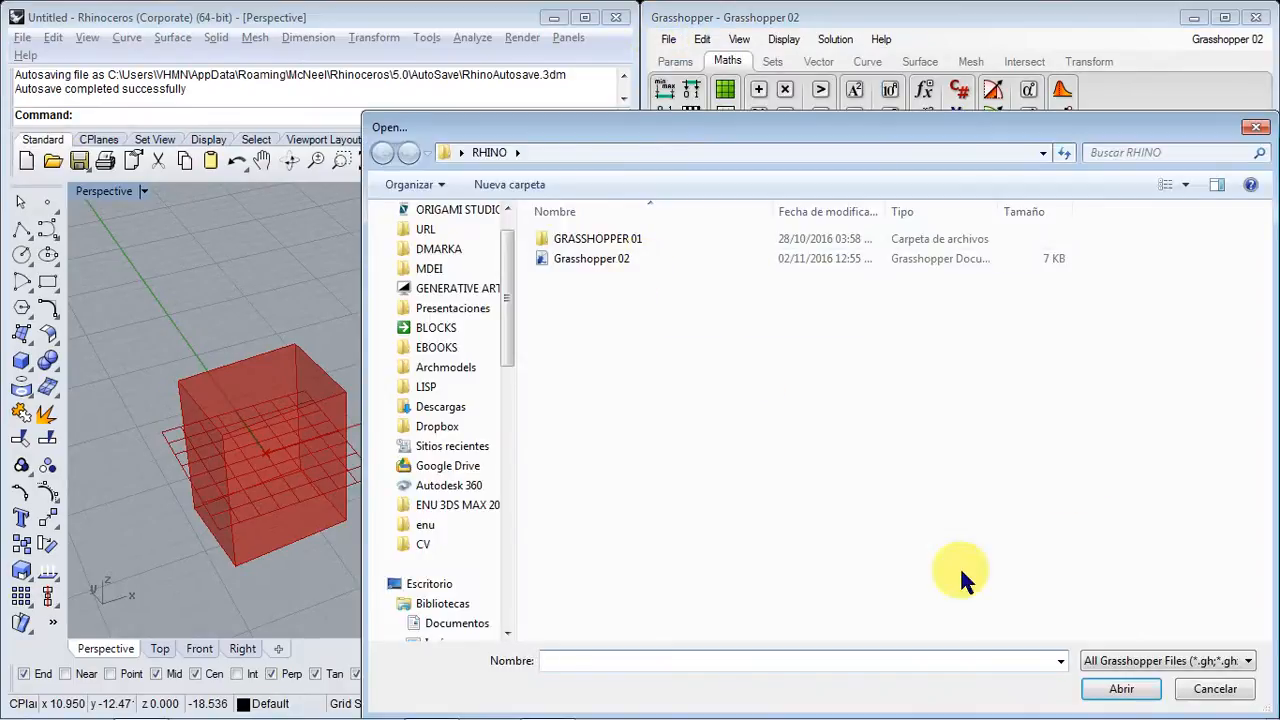
left_click(1215, 688)
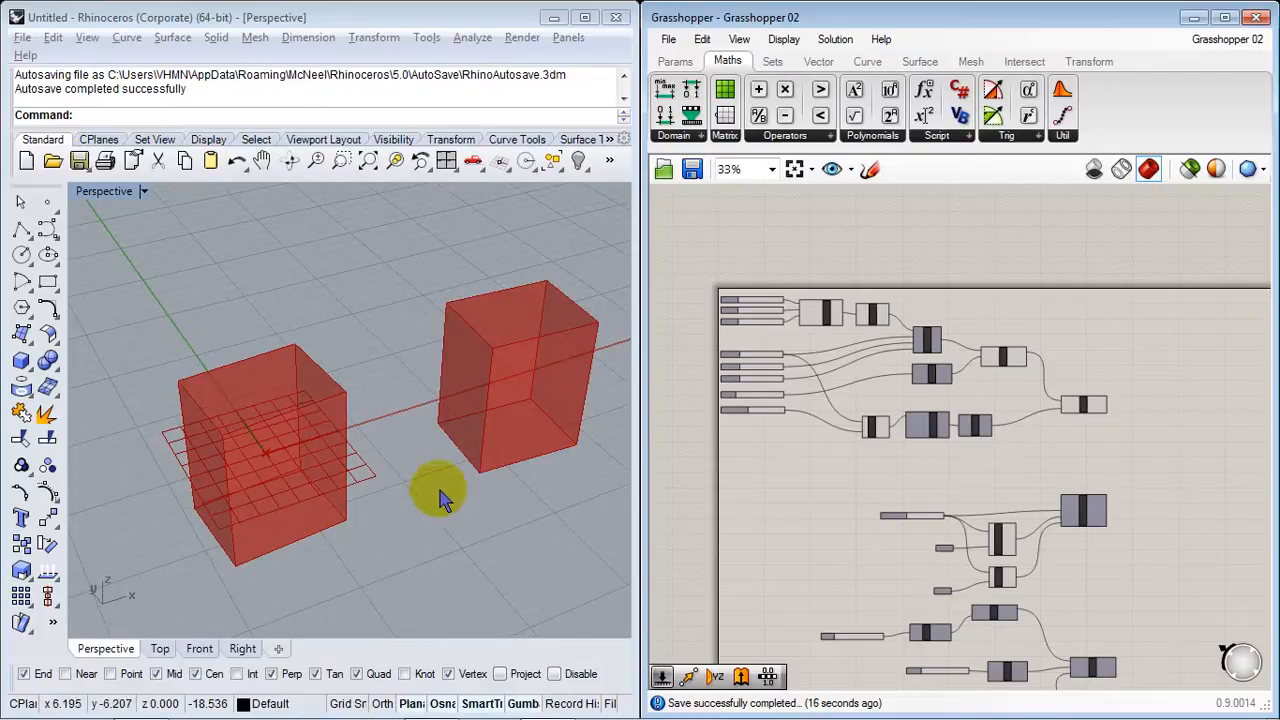
right_click_drag(439, 490, 410, 488, "shift")
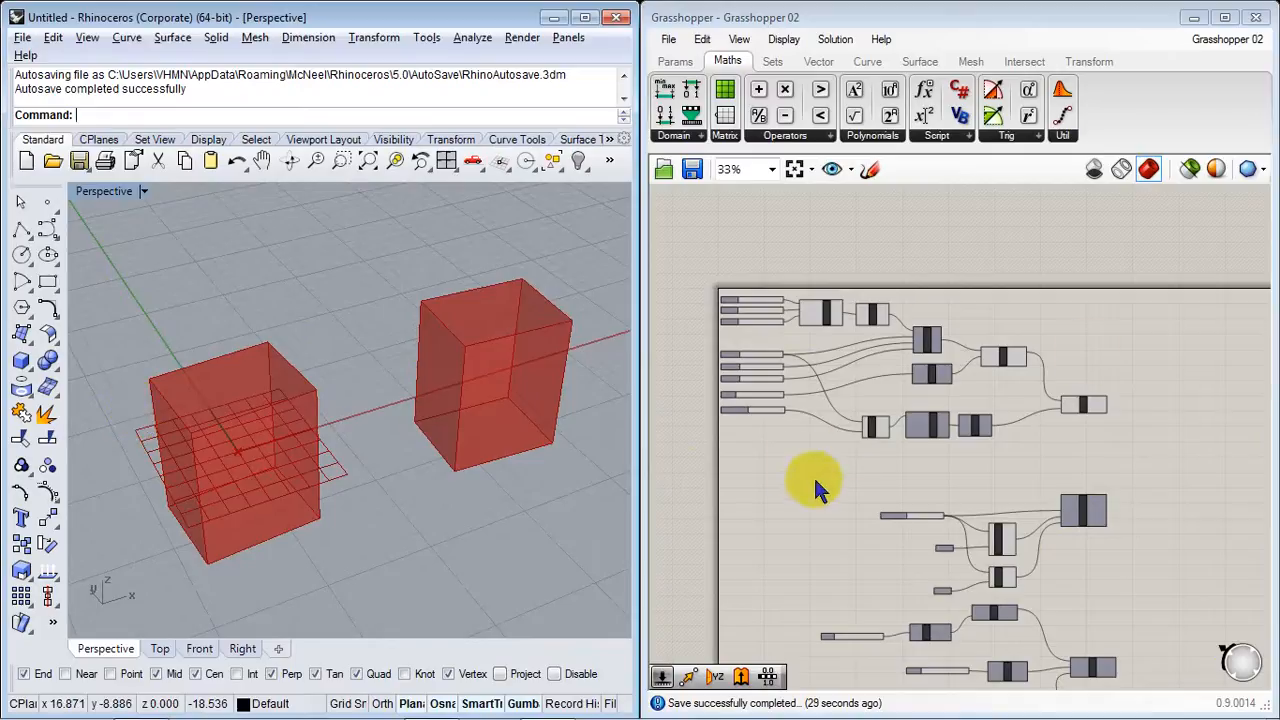
scroll(900, 460, "up", 2)
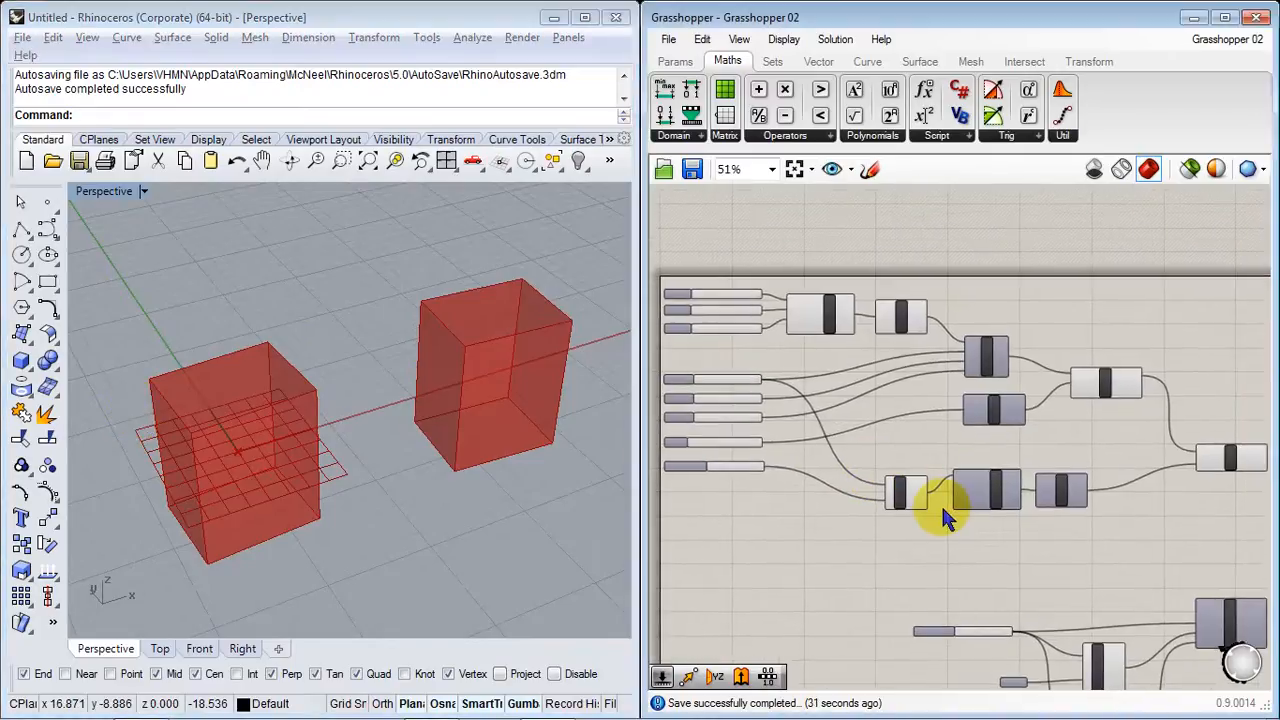